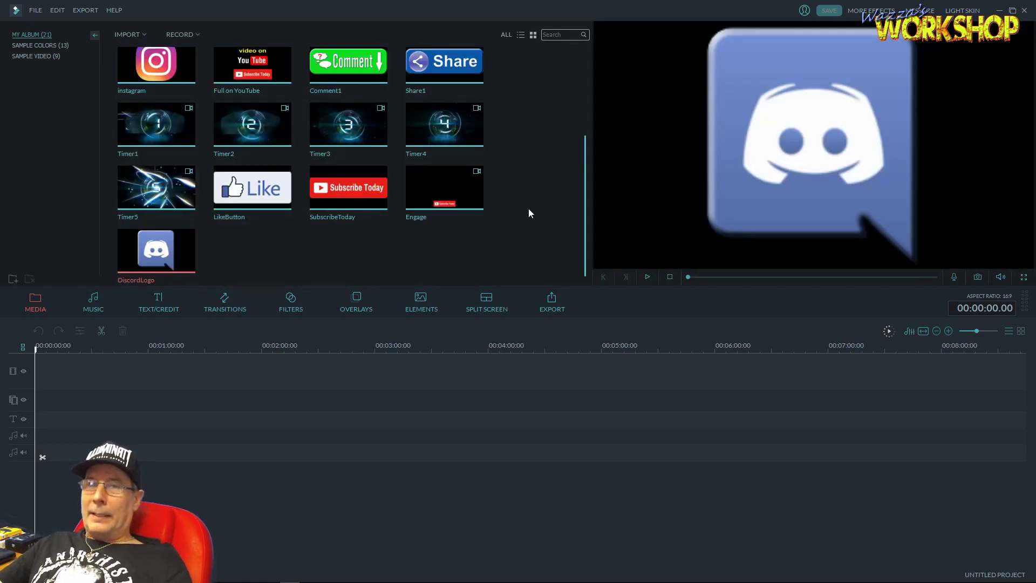
- Preview the VLOG-Brand image from the album
scroll(529, 213, "up", 3)
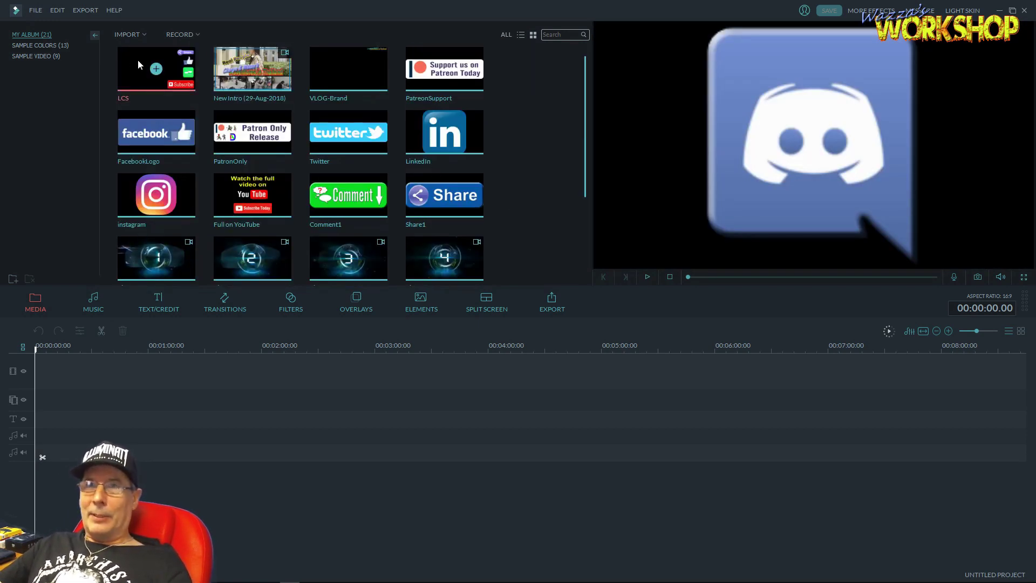
left_click(331, 73)
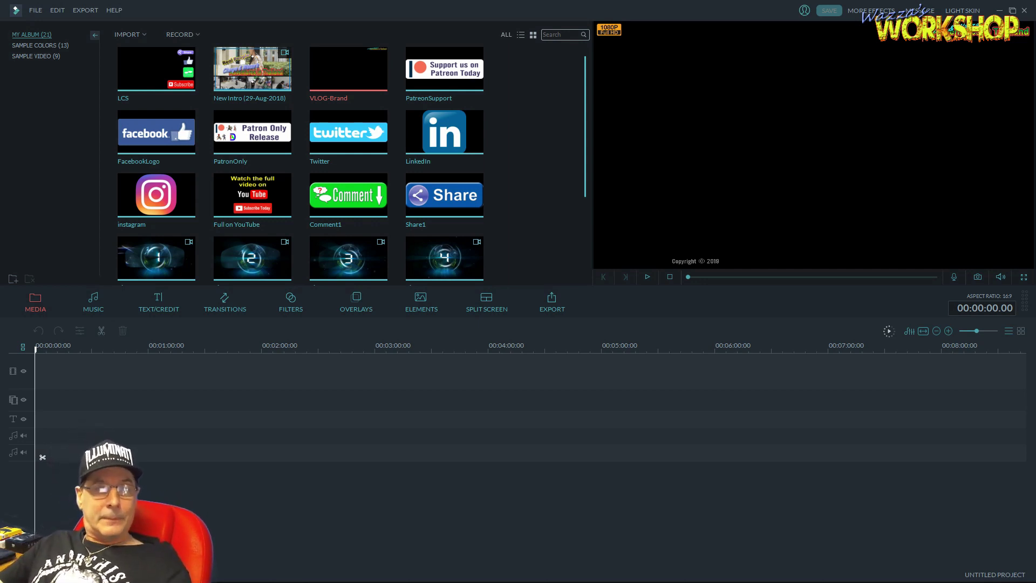
- Switch to File Explorer and open Videos > Unencoded Vids > 19-07-24 Wednesday shopping, with its window clear of the media library
key("super+e")
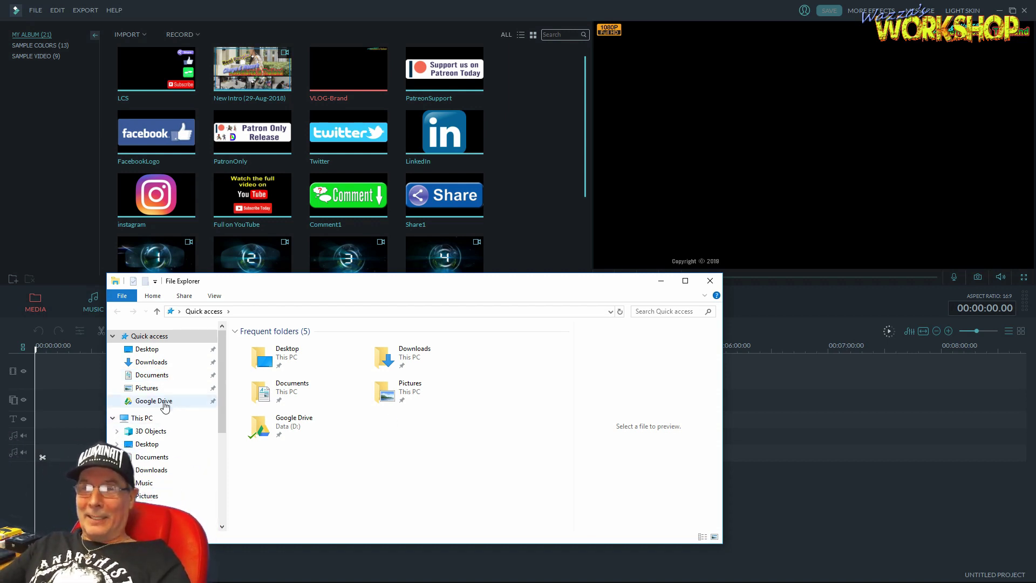
scroll(176, 456, "down", 2)
left_click(174, 460)
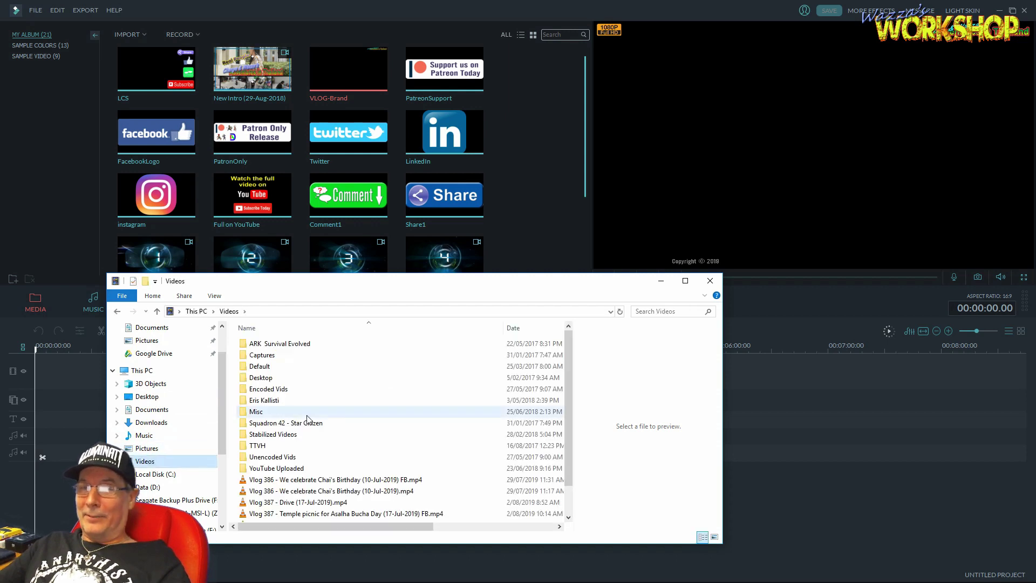
double_click(279, 459)
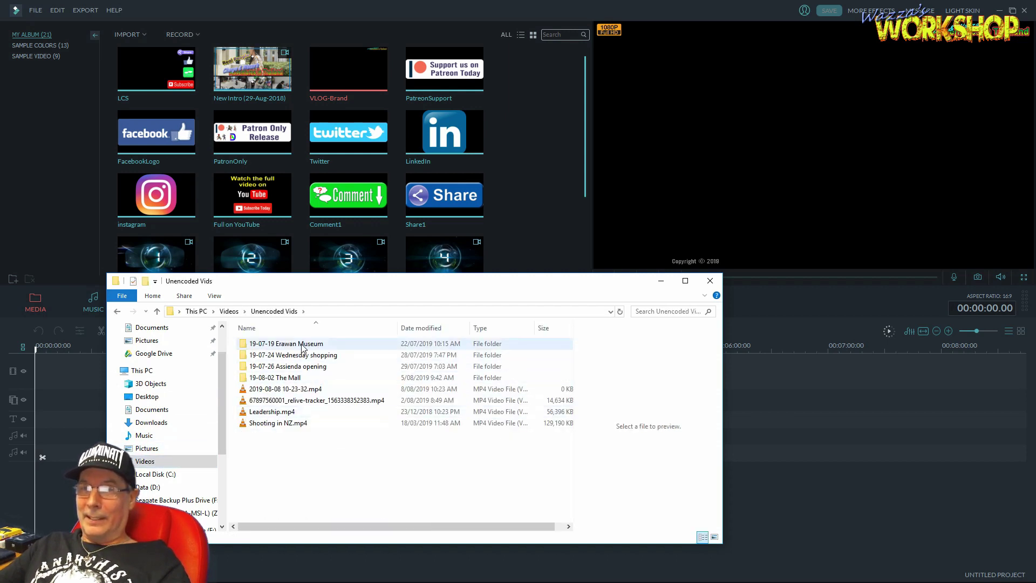
double_click(309, 356)
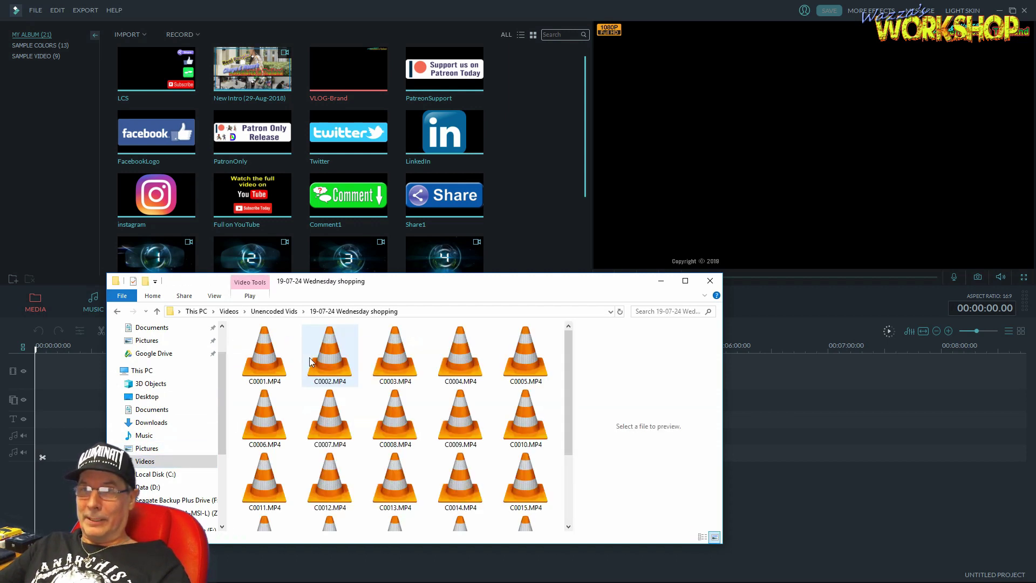
left_click_drag(479, 273, 818, 138)
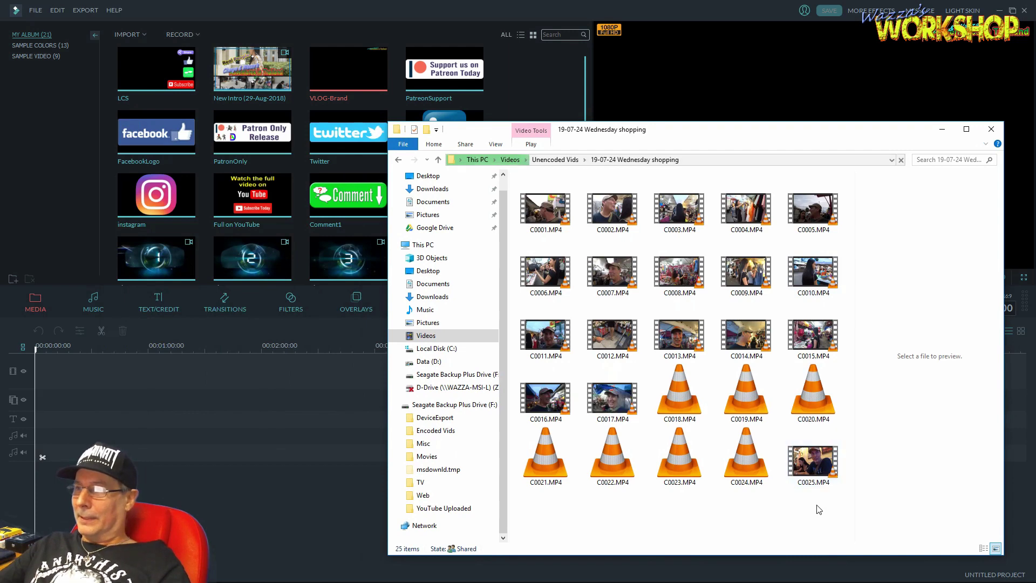
- Import all clips from C0001.MP4 to C0025.MP4 into the album and close File Explorer
left_click_drag(819, 509, 532, 173)
left_click_drag(545, 210, 526, 105)
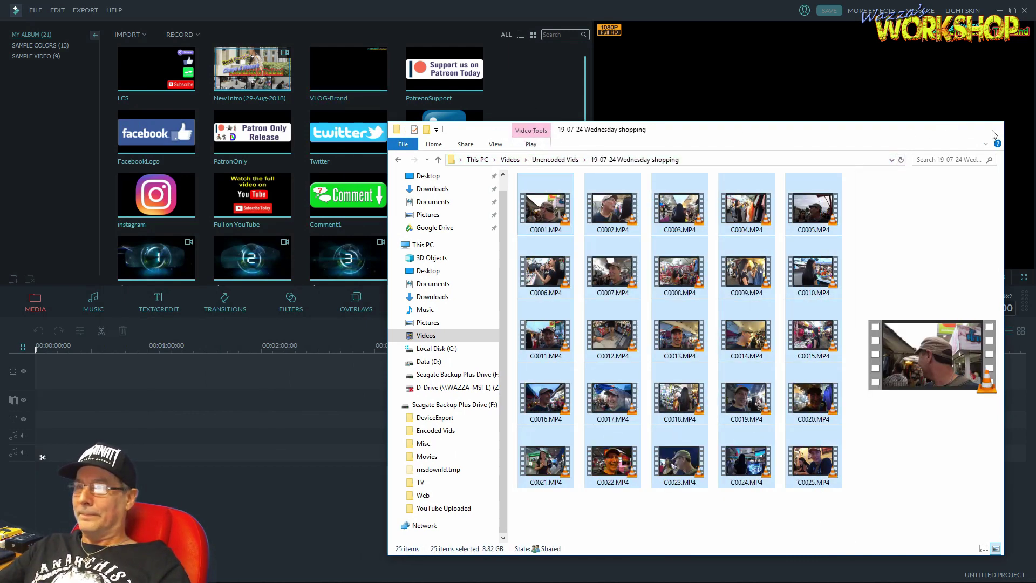
left_click(993, 132)
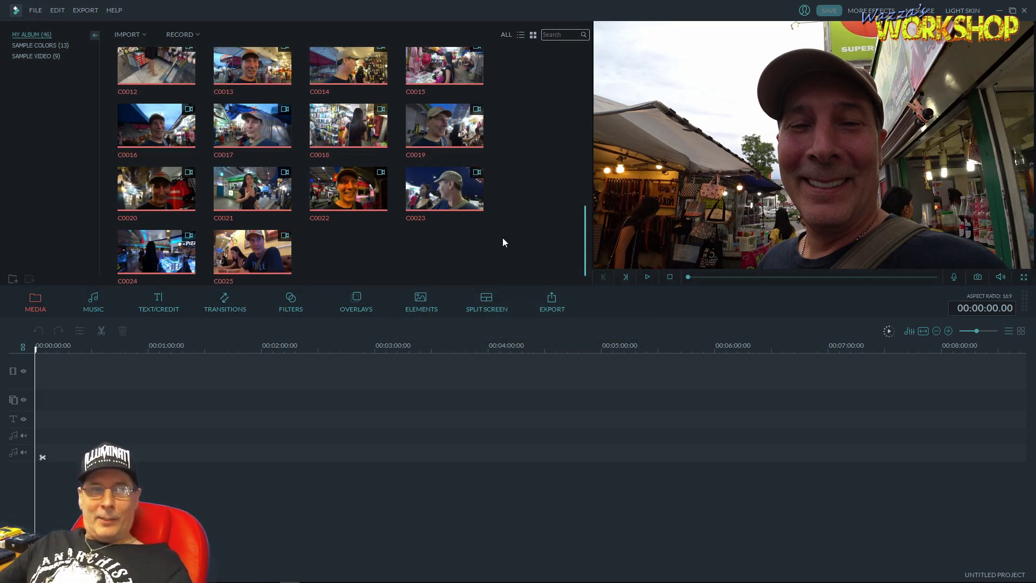
- Place the imported clips C0001 to C0025 on the empty video track and fit the whole sequence in the timeline
scroll(507, 240, "up", 3)
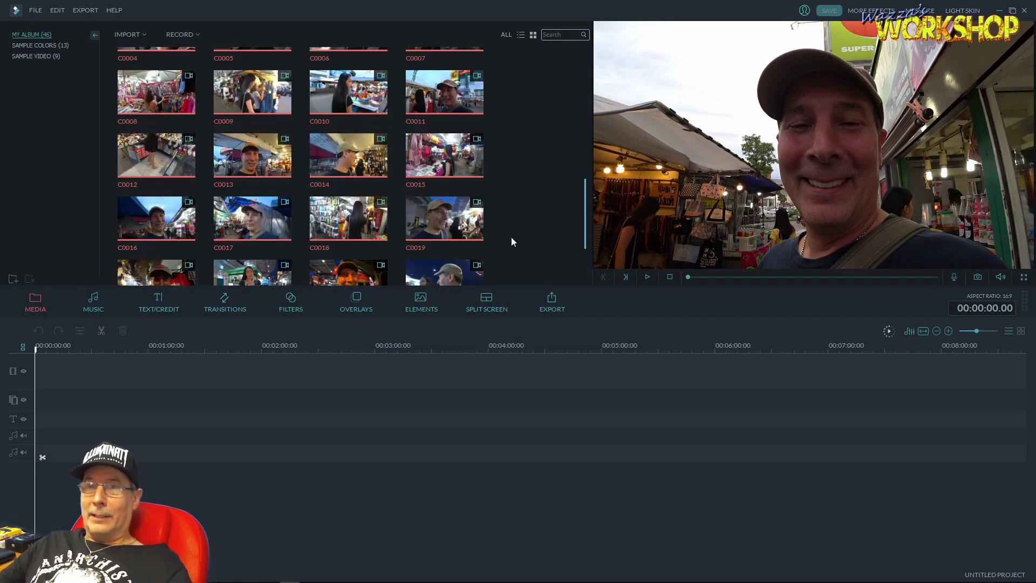
scroll(512, 241, "up", 2)
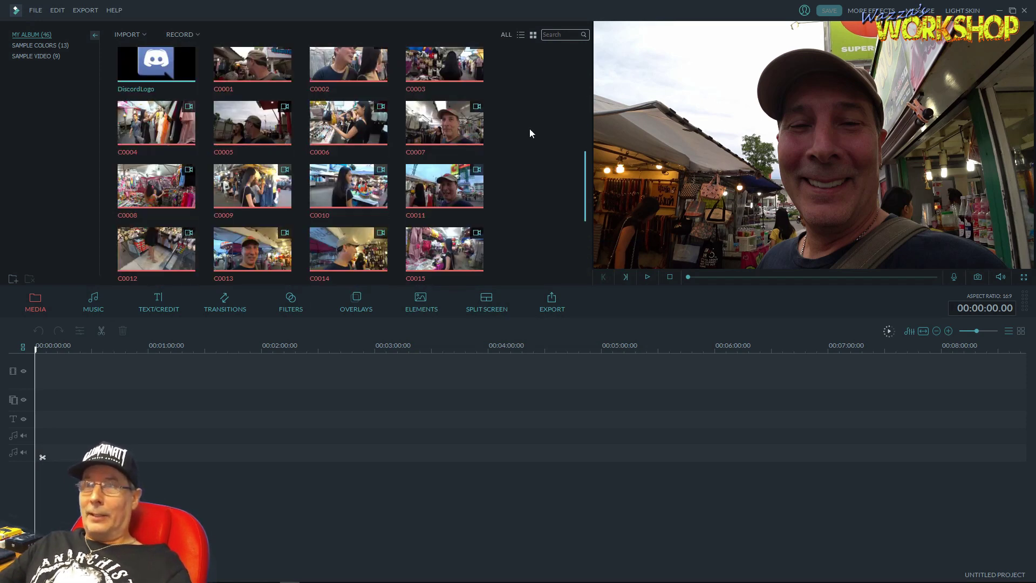
mouse_move(243, 90)
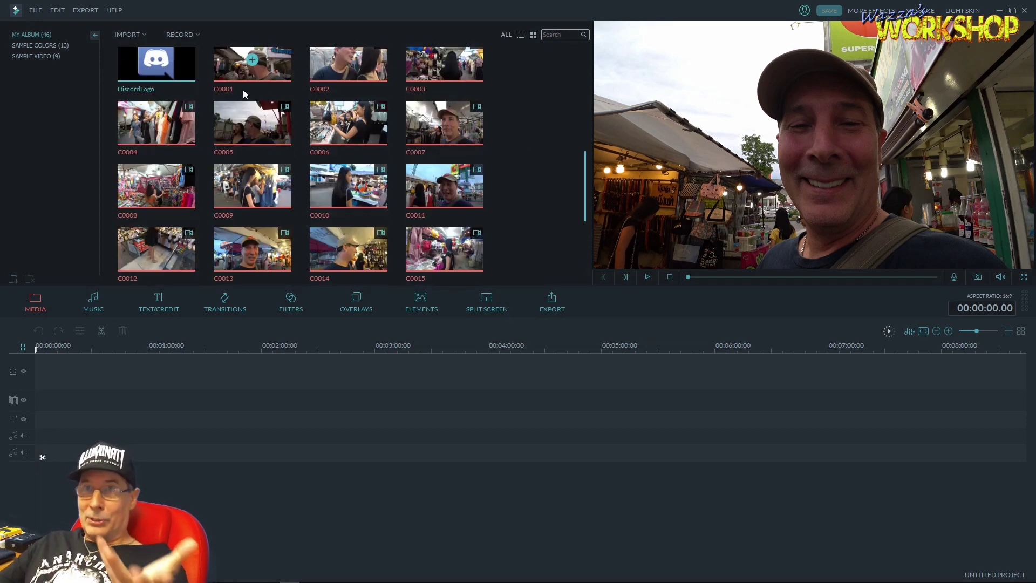
scroll(515, 139, "down", 5)
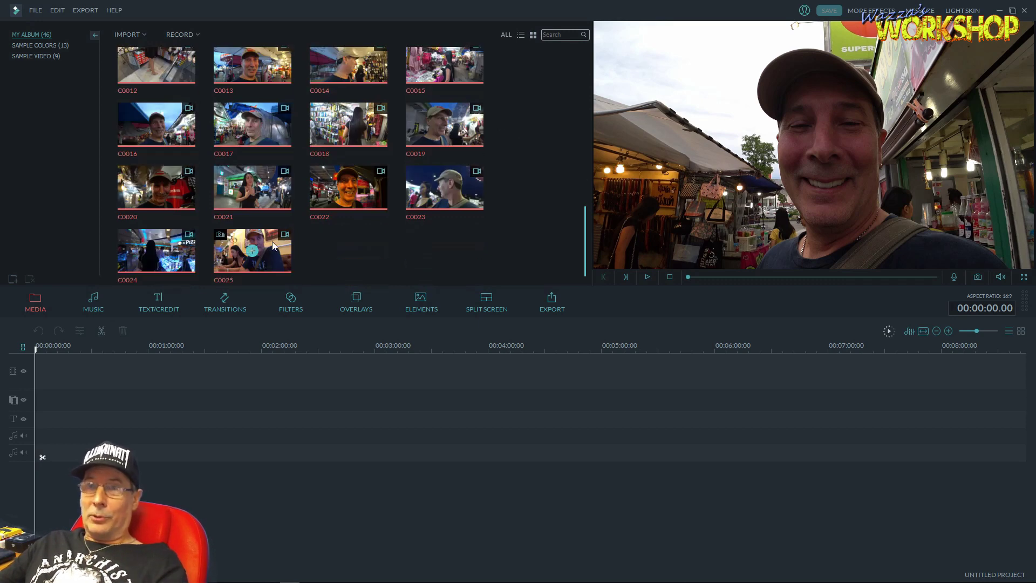
left_click_drag(272, 241, 281, 380)
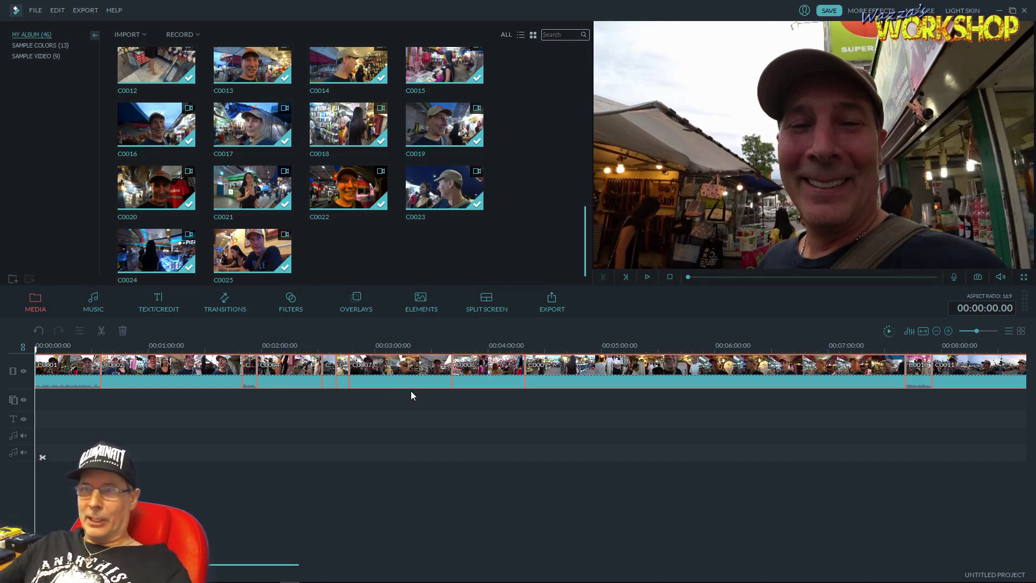
left_click(921, 332)
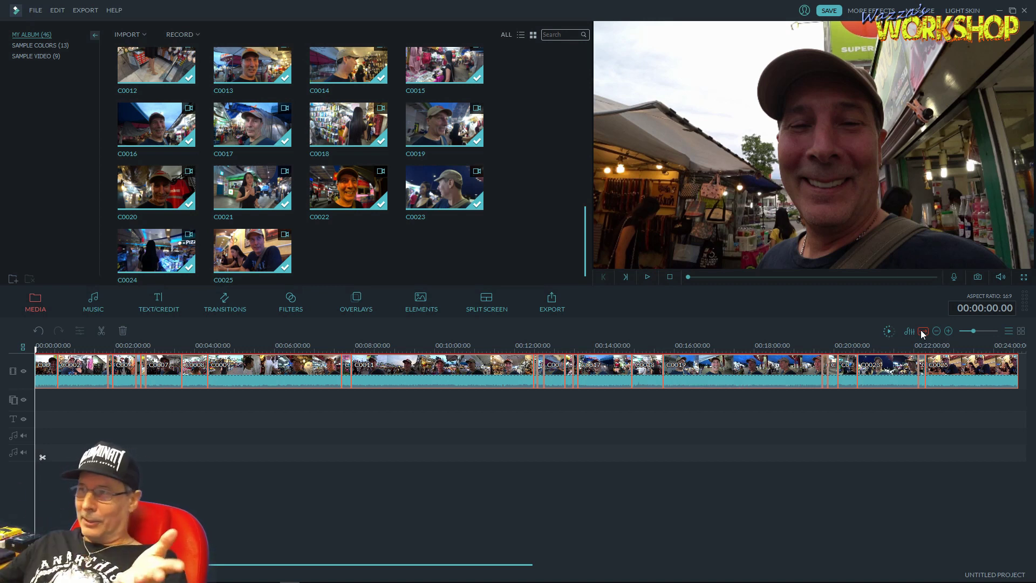
mouse_move(985, 577)
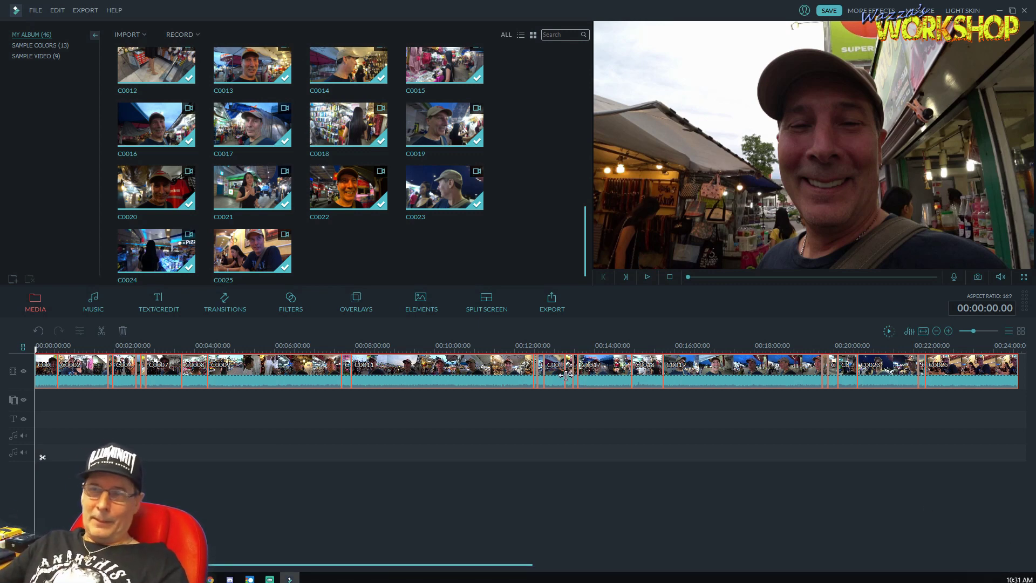
- Insert the Black sample color at the very start of the video track, ahead of C0001
left_click_drag(587, 234, 598, 58)
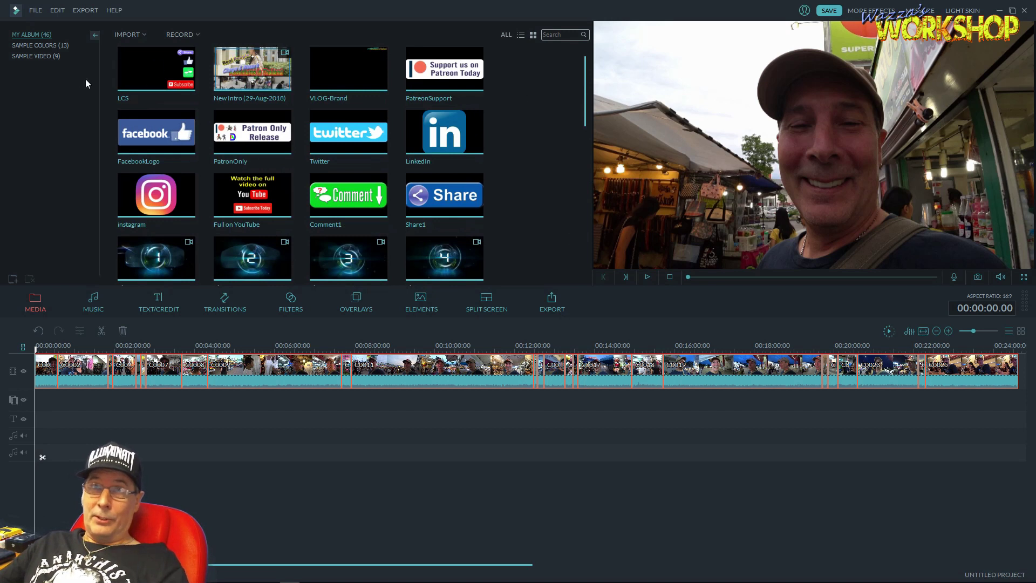
left_click(40, 45)
left_click_drag(178, 75, 460, 211)
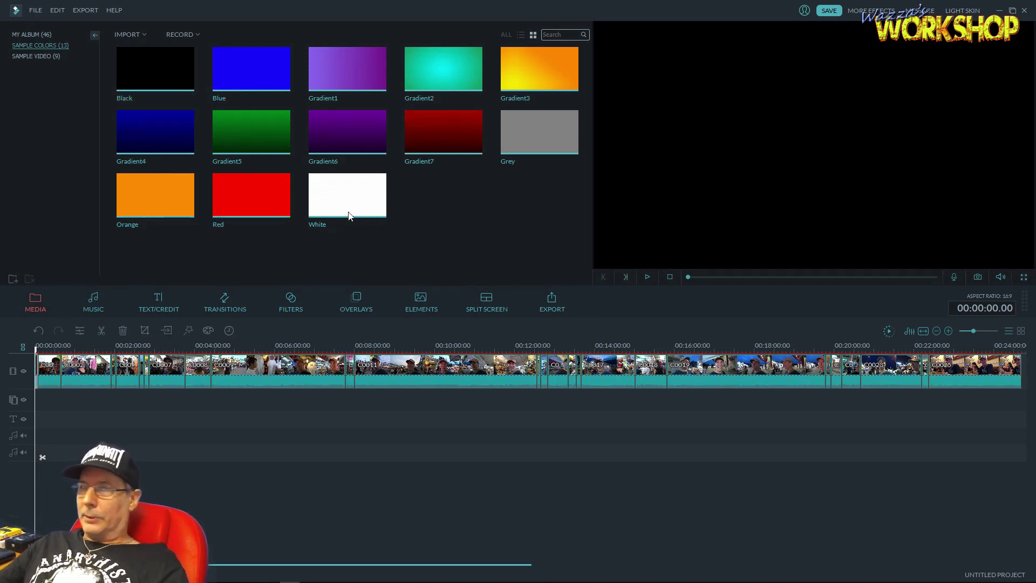
- Add another Black sample color at the end of the video track, after C0025
mouse_move(162, 71)
scroll(832, 357, "down", 5)
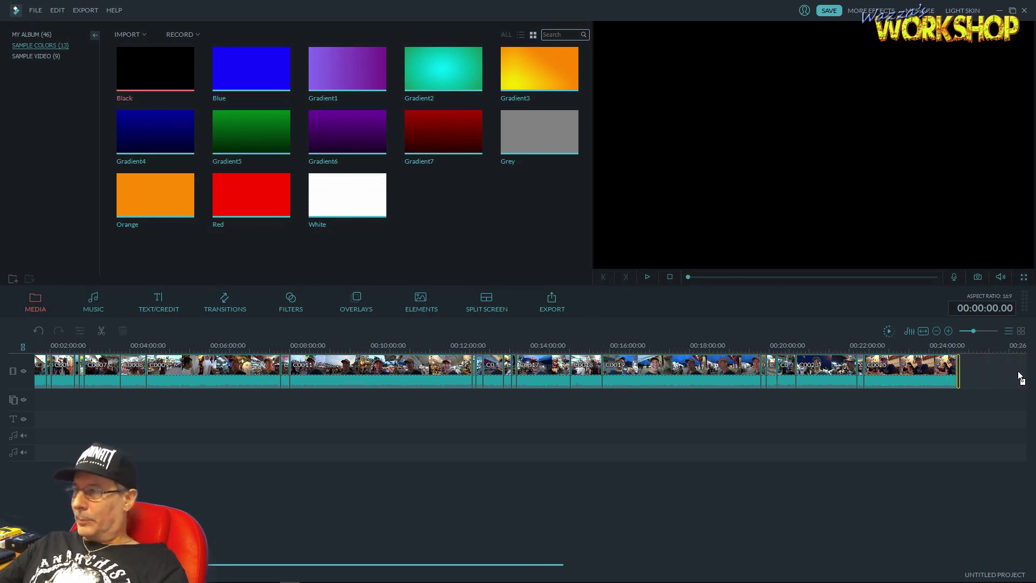
left_click(790, 370)
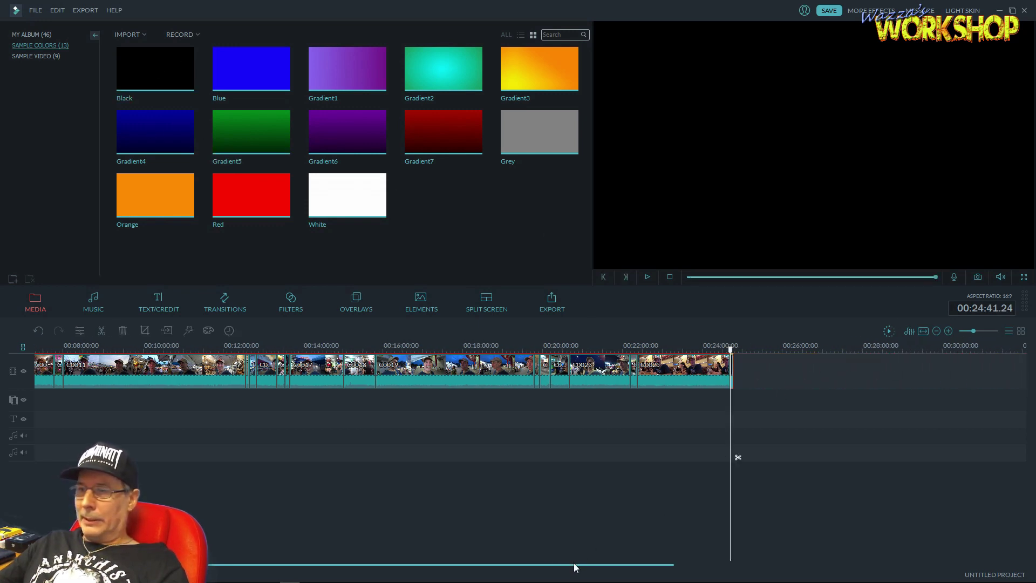
left_click_drag(574, 562, 368, 561)
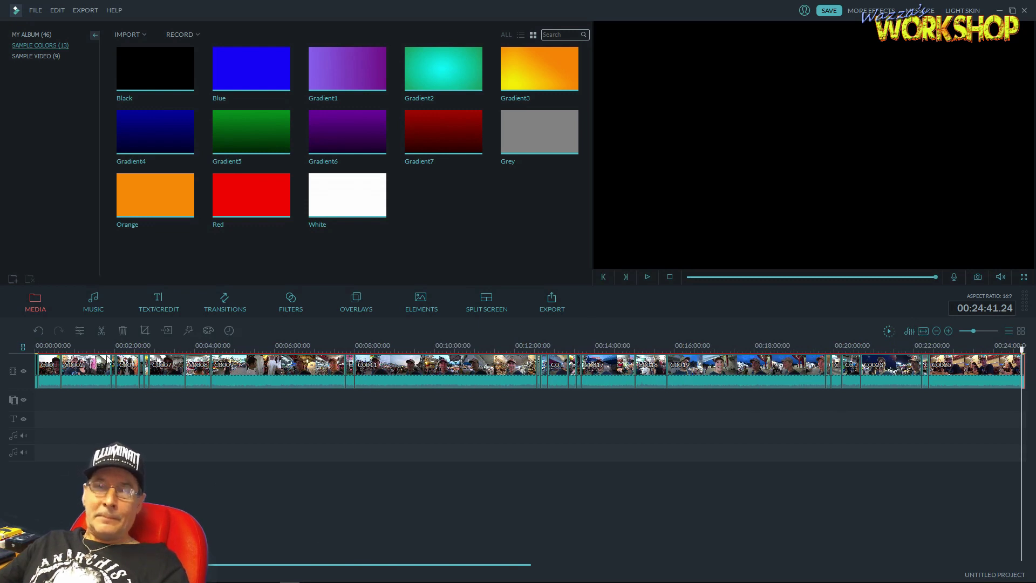
- Trim the opening Black clip to 2 seconds
left_click(37, 346)
scroll(52, 346, "up", 5)
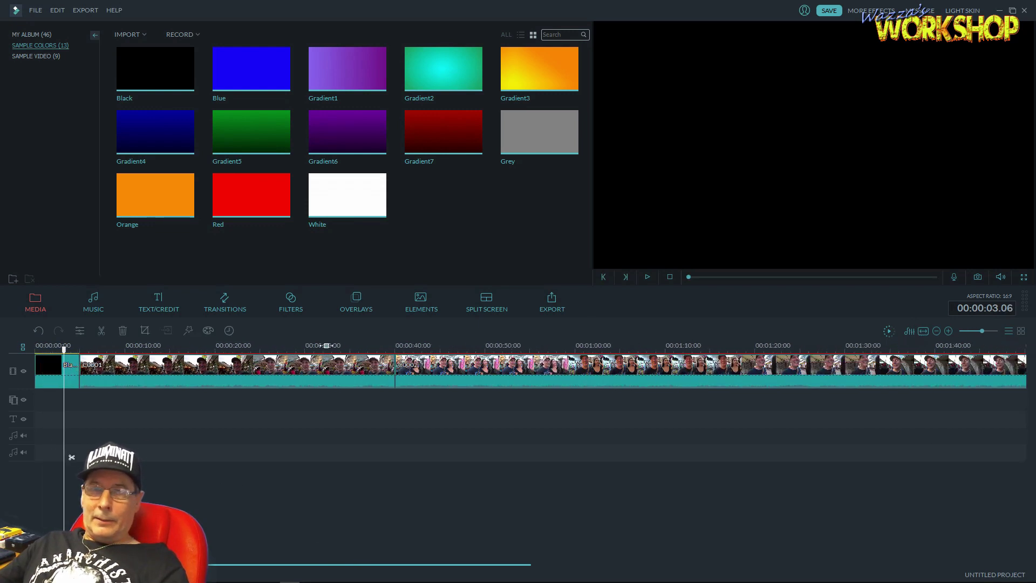
scroll(242, 344, "up", 3)
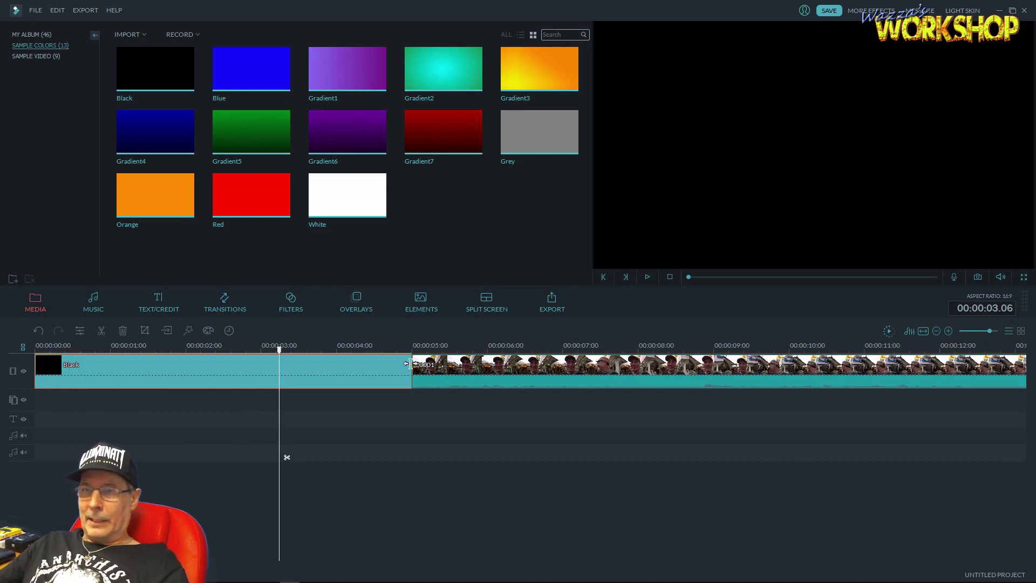
left_click_drag(412, 365, 186, 364)
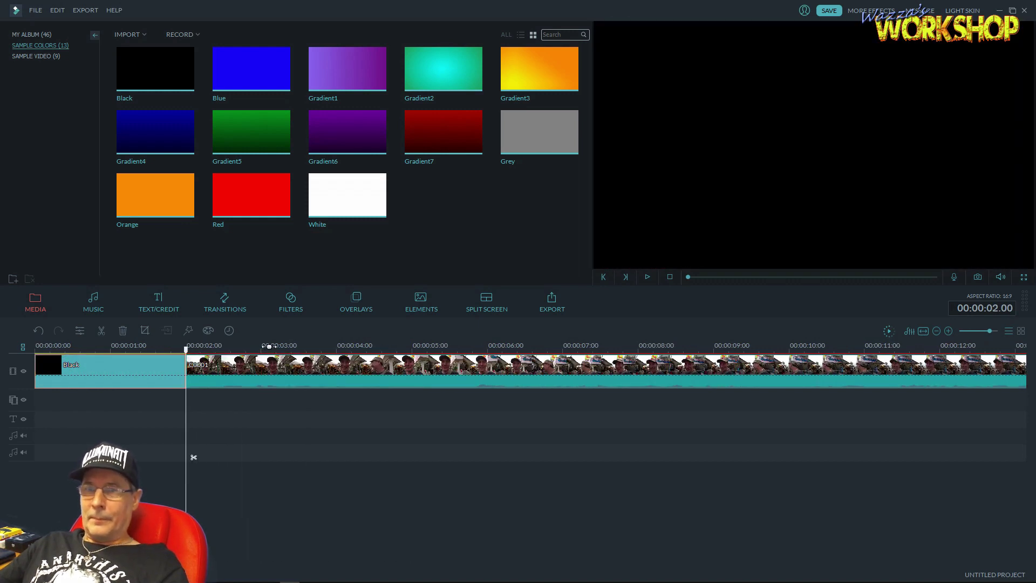
- Insert the countdown clips Timer5, Timer4, Timer3, Timer2 and Timer1 from the album, in that order, between the opening Black clip and C0001
scroll(193, 456, "down", 3)
left_click(31, 35)
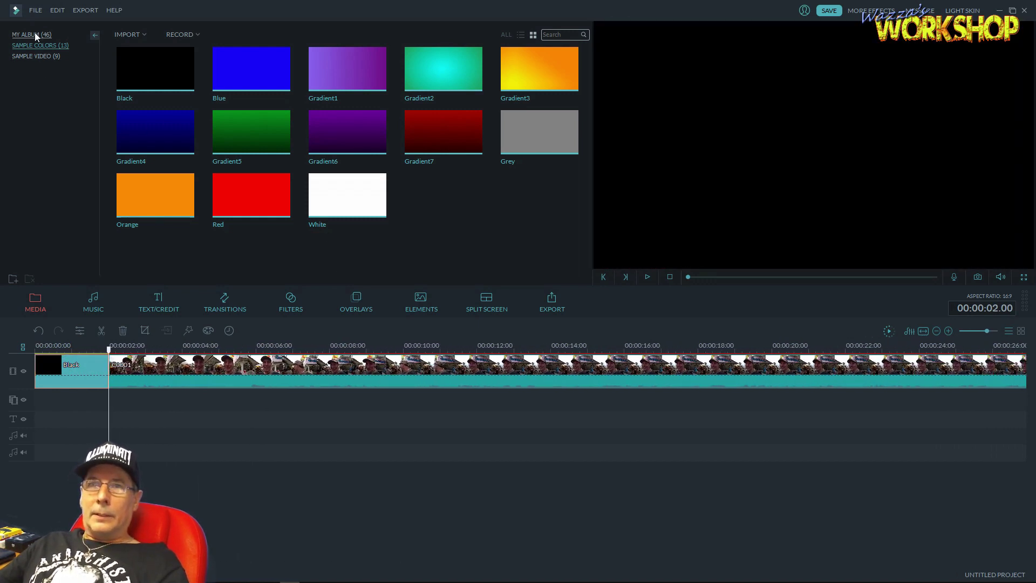
scroll(509, 169, "down", 3)
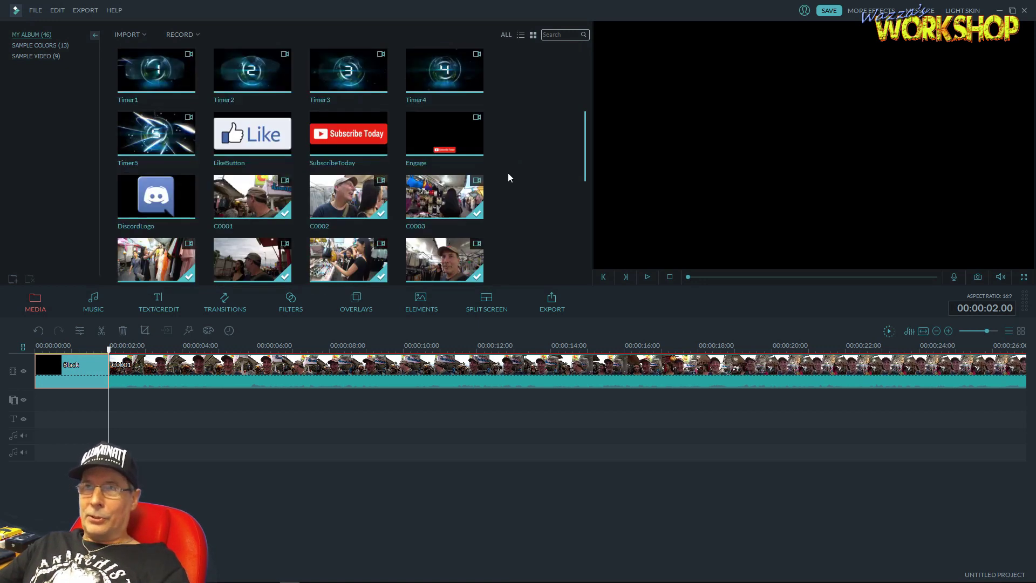
left_click_drag(180, 140, 113, 385)
left_click_drag(444, 70, 162, 373)
left_click_drag(348, 70, 191, 378)
mouse_move(277, 72)
left_mouse_down()
mouse_move(250, 355)
mouse_move(227, 382)
left_mouse_up()
left_click_drag(190, 72, 284, 361)
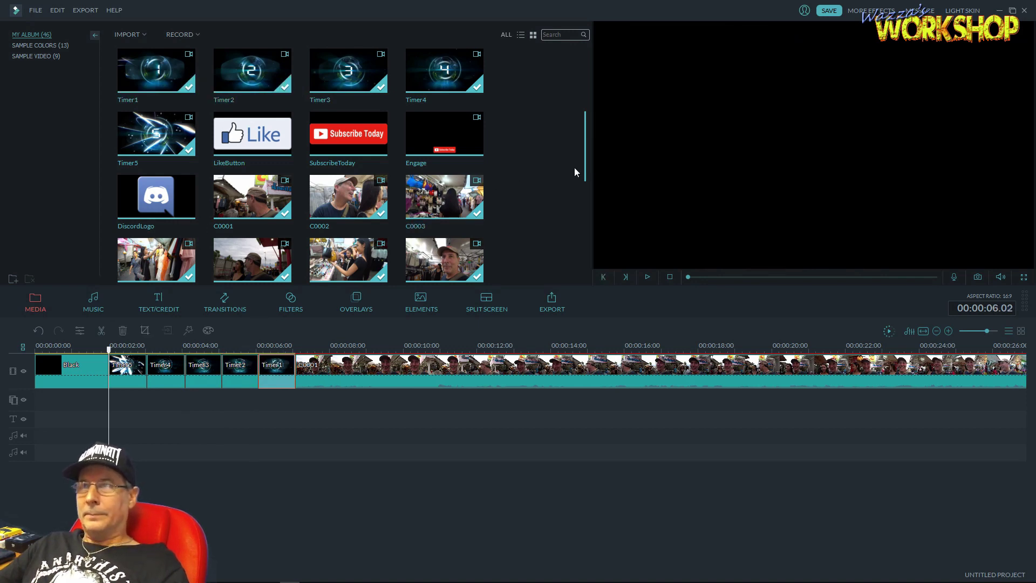
- Insert the New Intro (29-Aug-2018) clip between Timer1 and C0001 on the video track
scroll(576, 172, "up", 3)
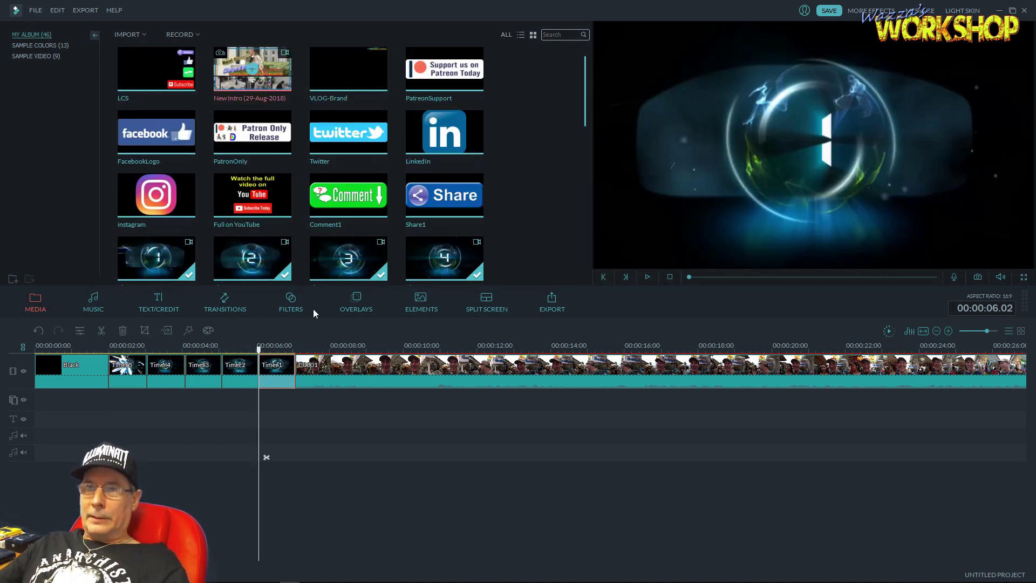
left_click_drag(299, 383, 301, 382)
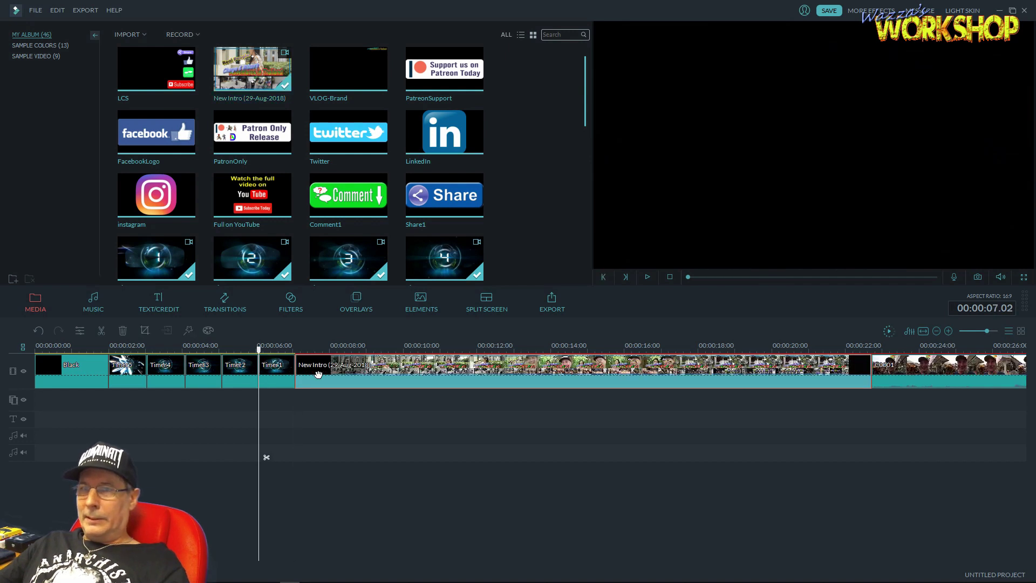
right_click(356, 381)
left_click(382, 495)
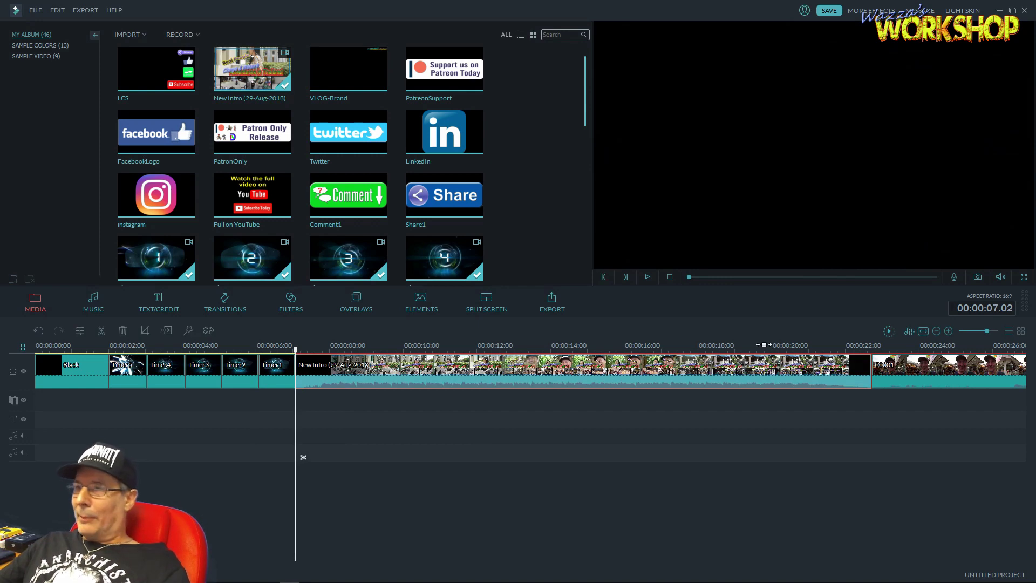
- Play C0001 from its beginning, then scrub to just before its end to review the footage
scroll(261, 340, "down", 5)
scroll(261, 340, "down", 3)
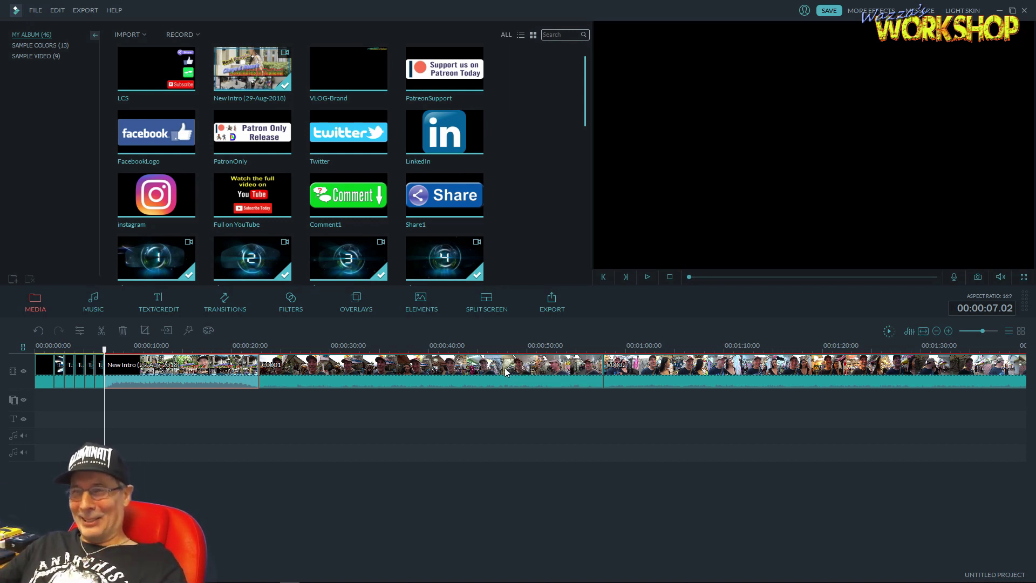
left_click(260, 344)
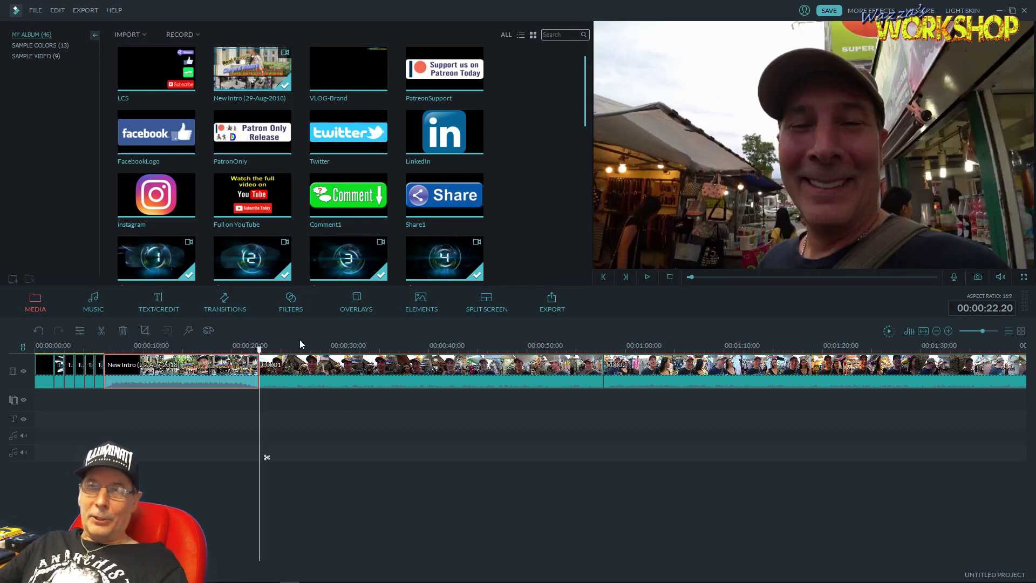
left_click(646, 277)
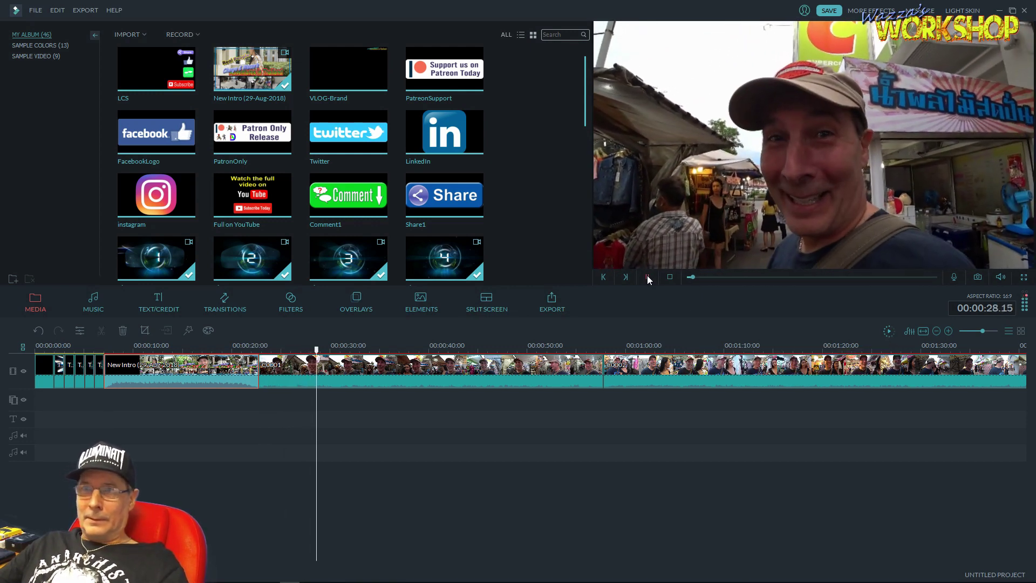
left_click(647, 276)
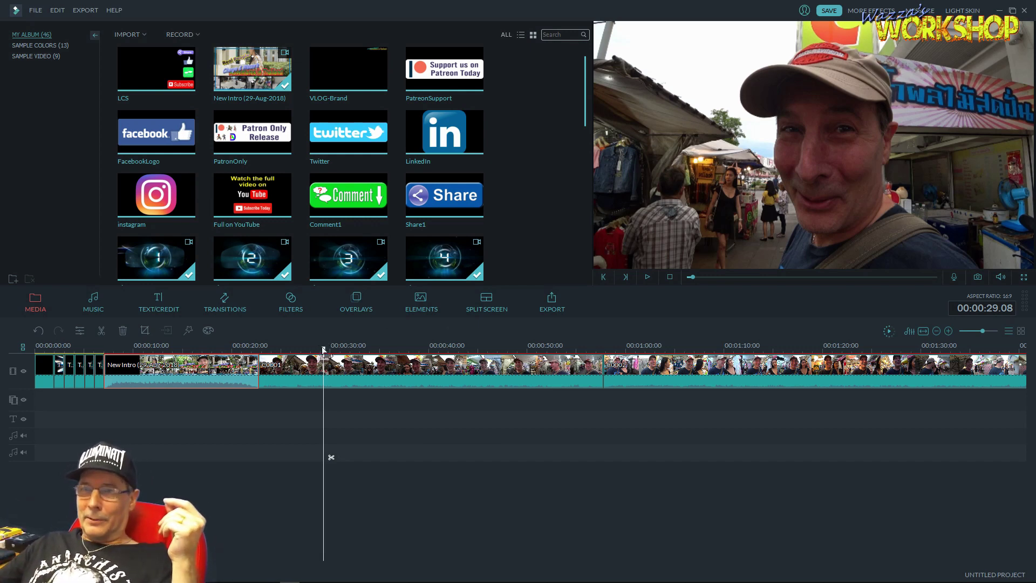
left_click_drag(324, 350, 600, 366)
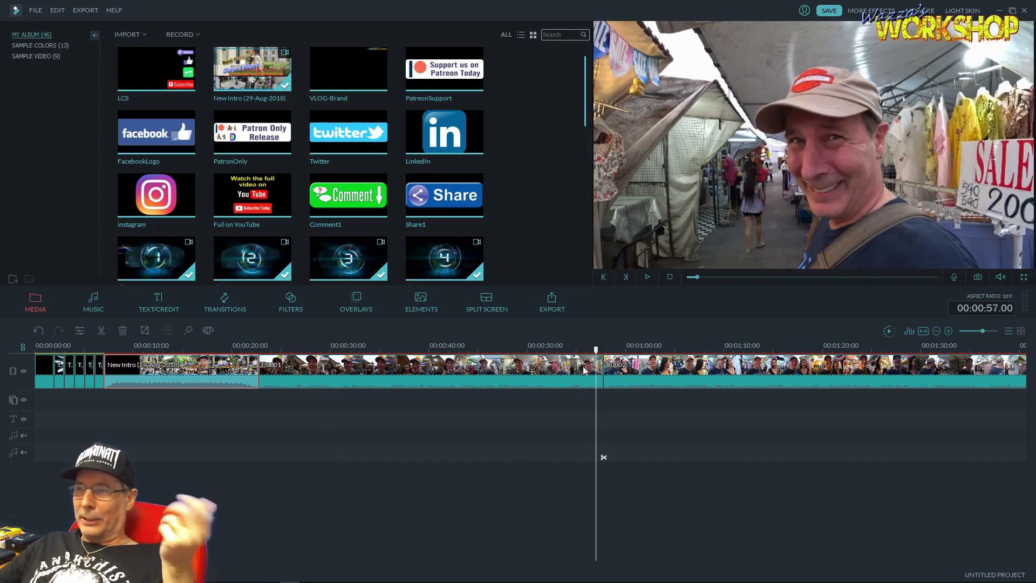
- Try to split C0001 at 00:00:57.00, shortly before its end
right_click(584, 369)
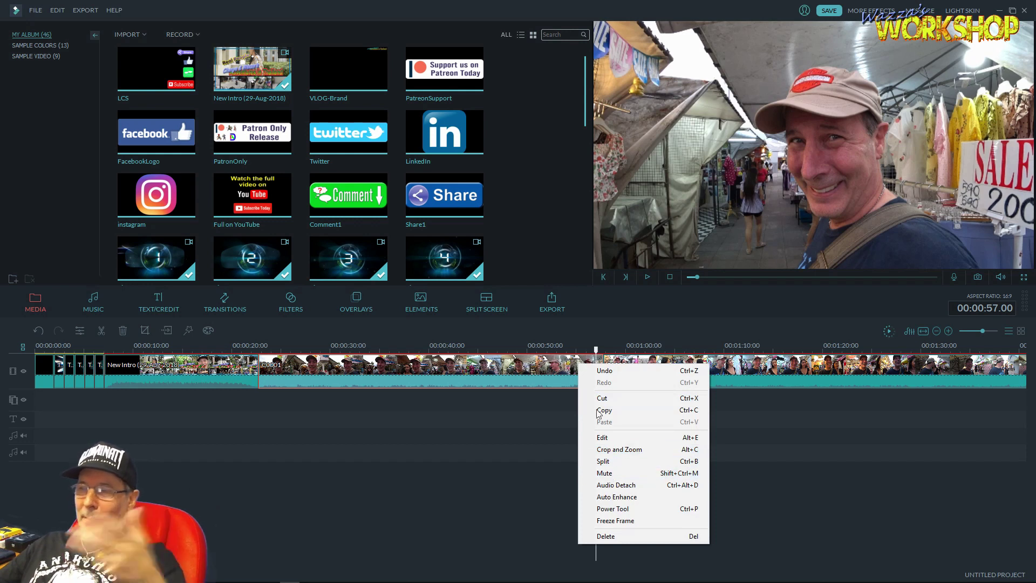
left_click(603, 460)
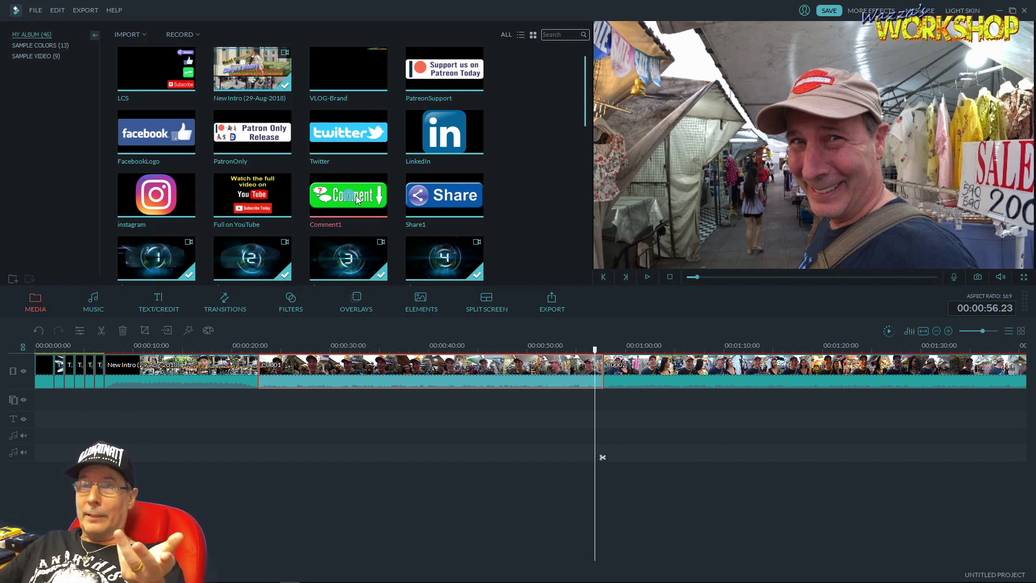
- Add VLOG-Brand to the overlay track from the start of C0001 and extend it to the end of the video
left_click_drag(327, 73, 280, 400)
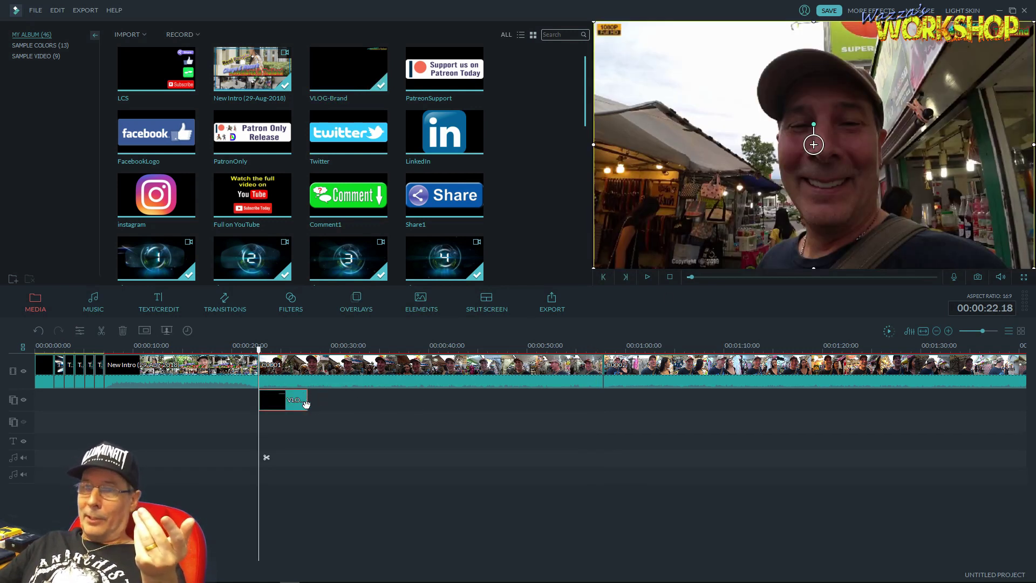
left_click_drag(307, 400, 1006, 408)
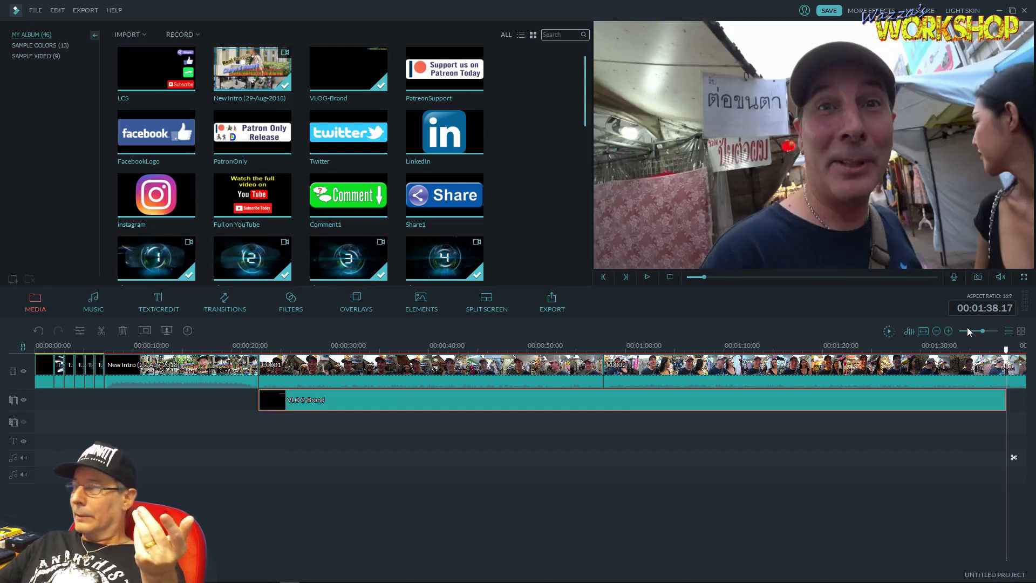
left_click(923, 331)
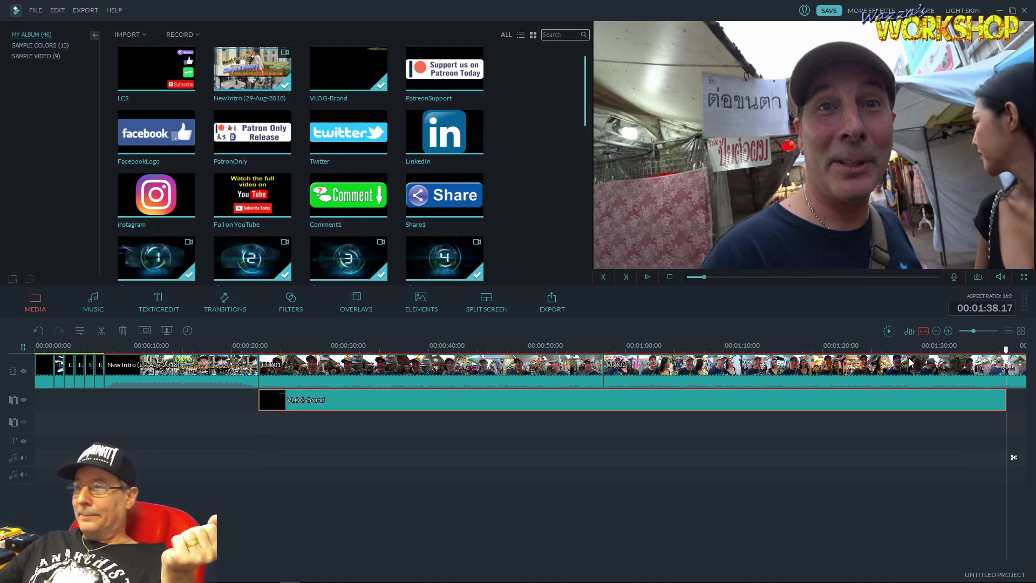
left_click(923, 331)
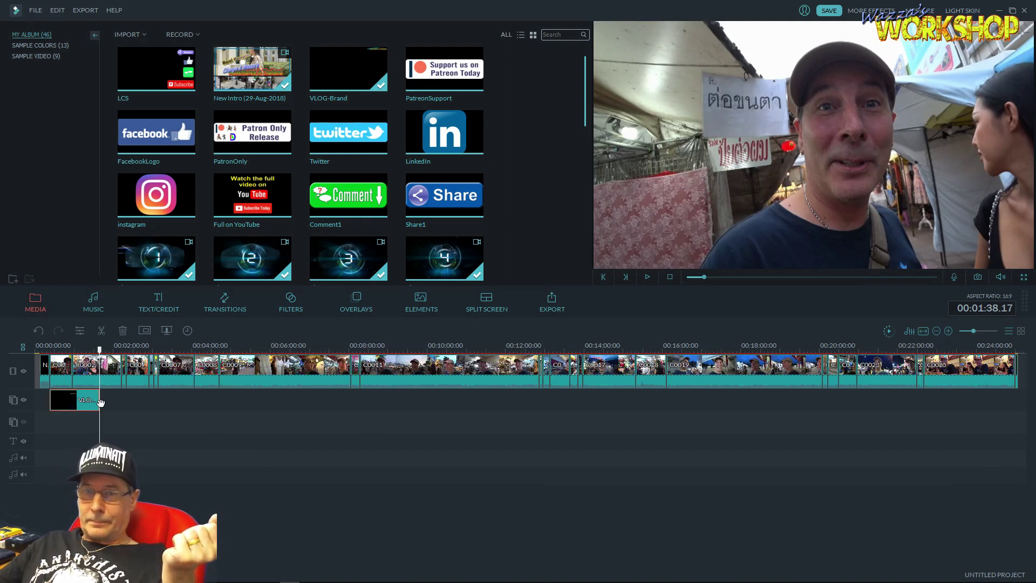
left_click_drag(101, 402, 1015, 422)
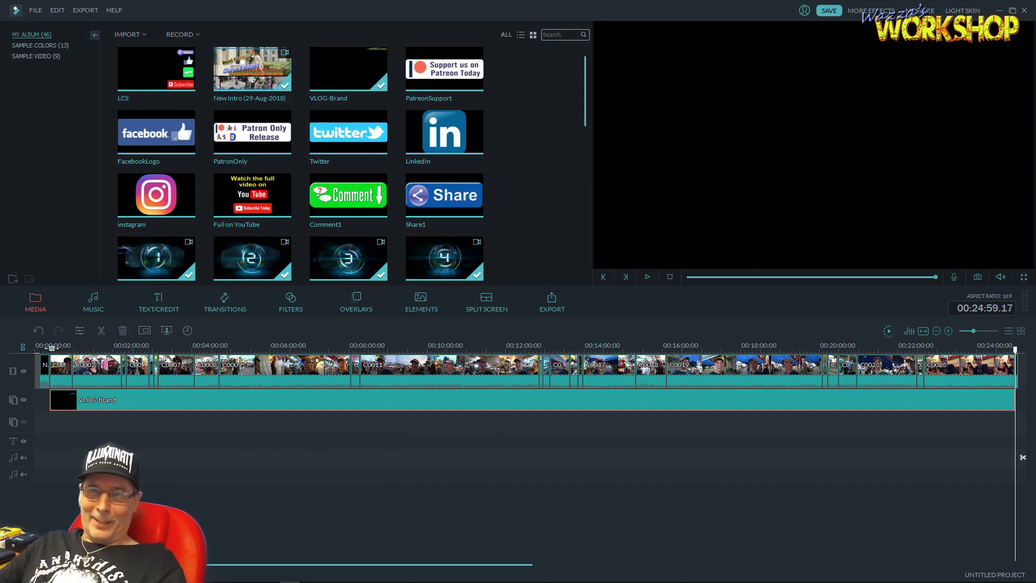
left_click_drag(52, 348, 337, 345)
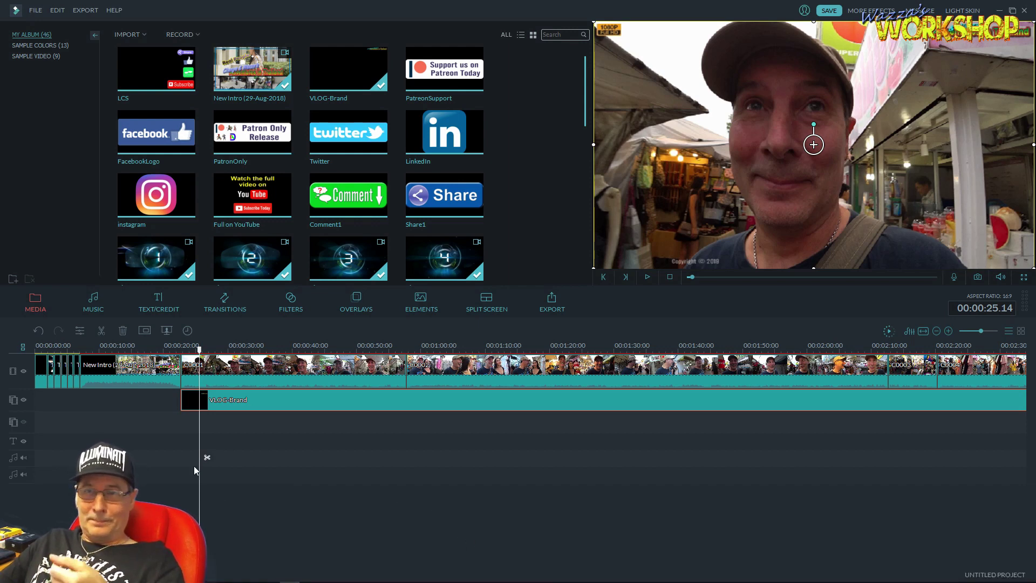
key("End")
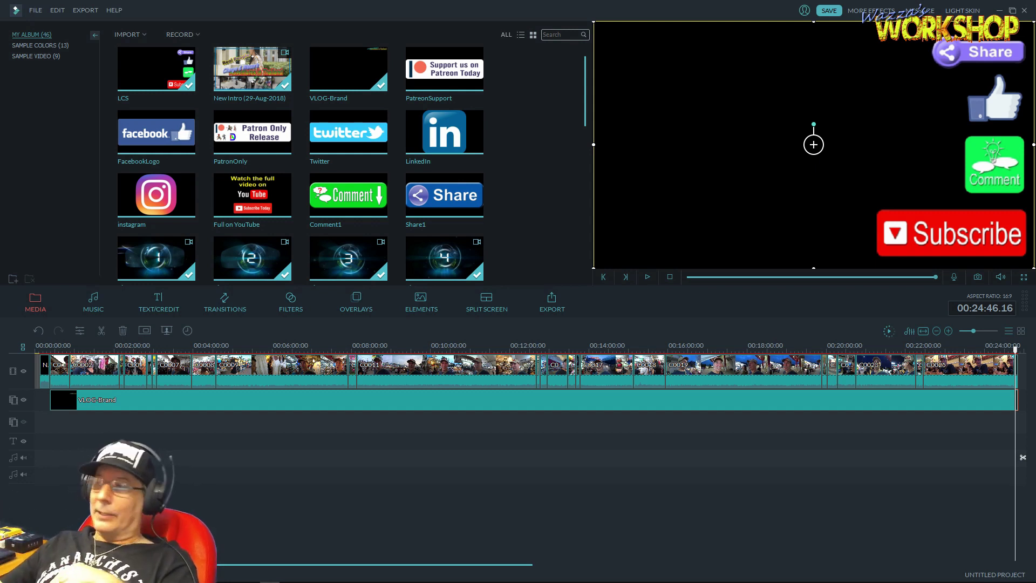
- Save the project as VE Project 292.wve in the Projects folder
mouse_move(270, 581)
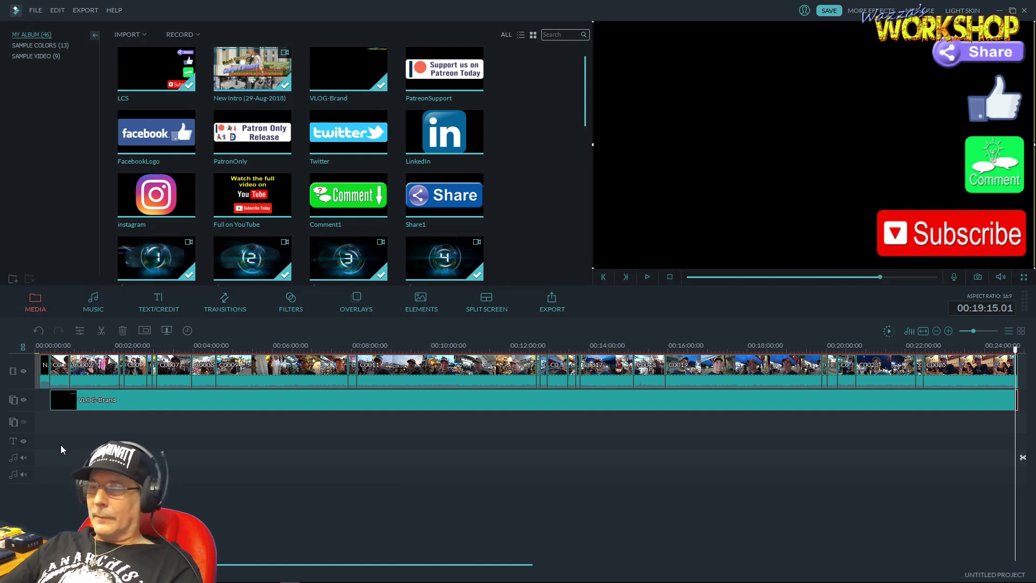
left_click(827, 11)
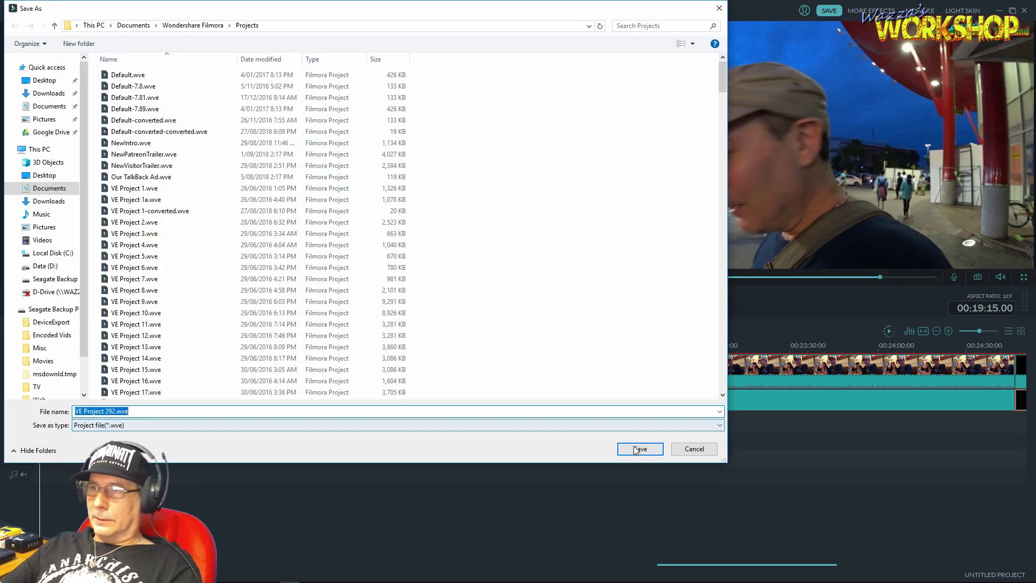
left_click(637, 448)
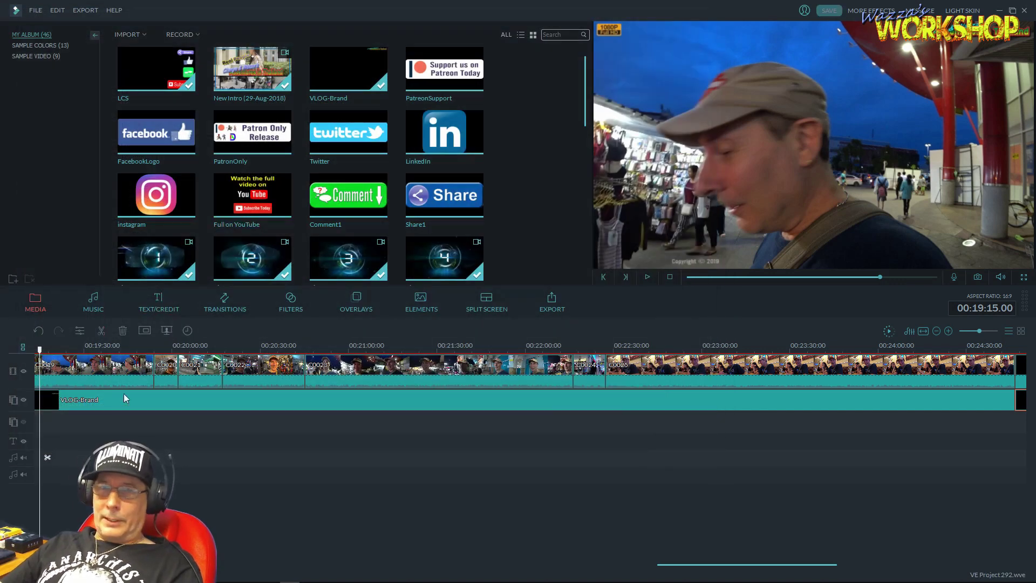
- Insert clip C0021 from the album between Timer1 and New Intro (29-Aug-2018) on the video track
left_click(923, 330)
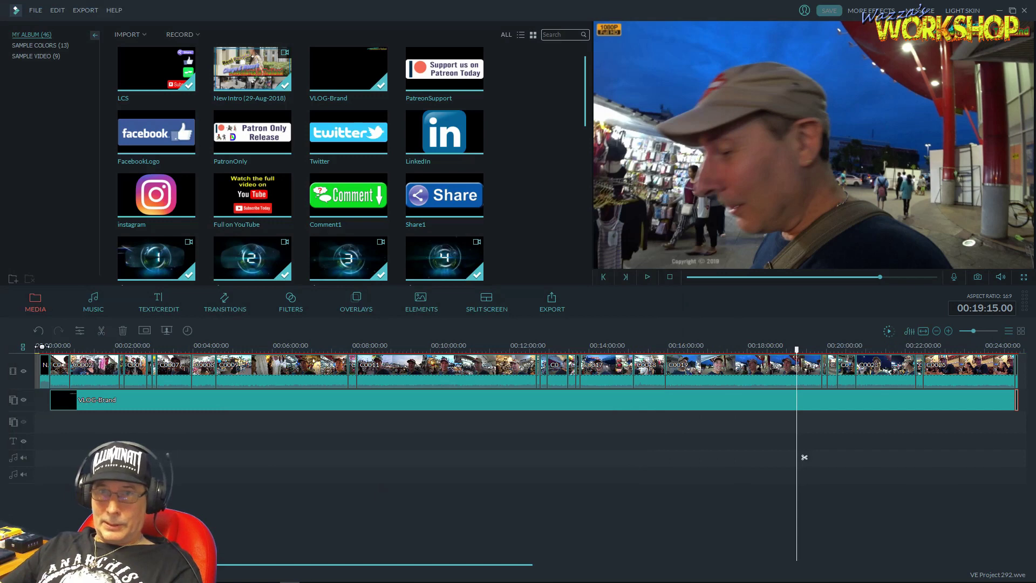
left_click(38, 350)
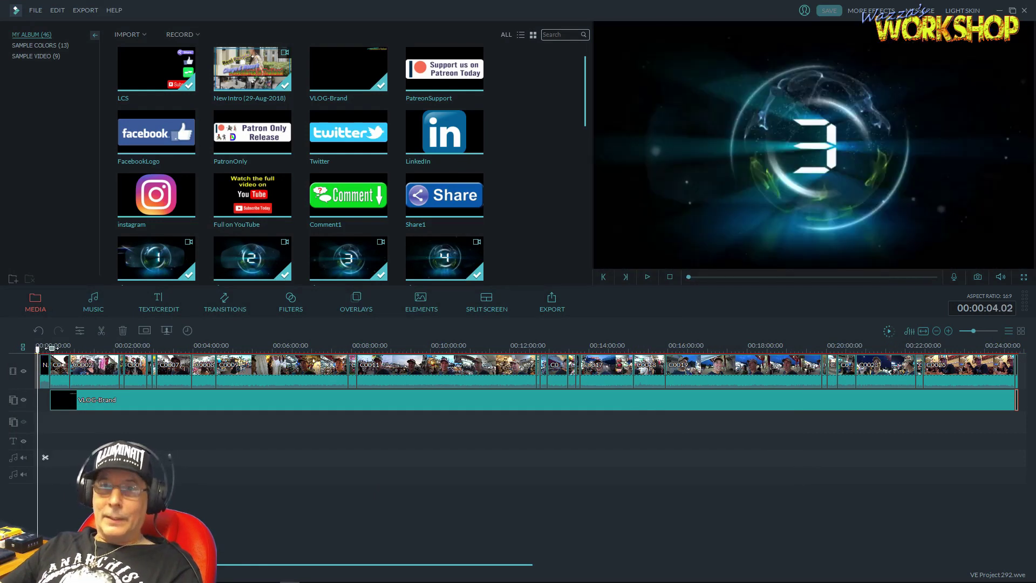
scroll(700, 345, "up", 5)
scroll(346, 346, "up", 1)
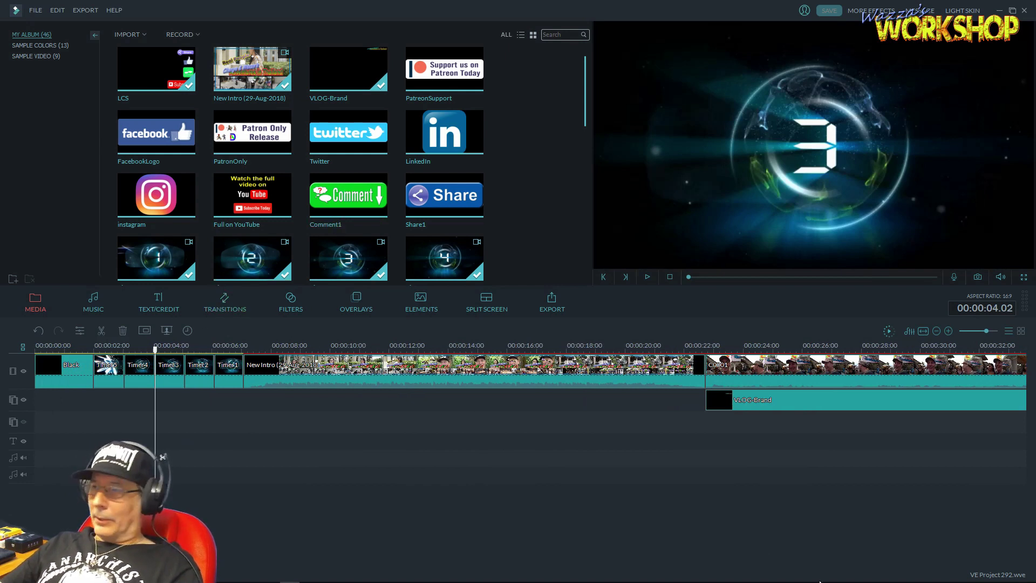
mouse_move(820, 582)
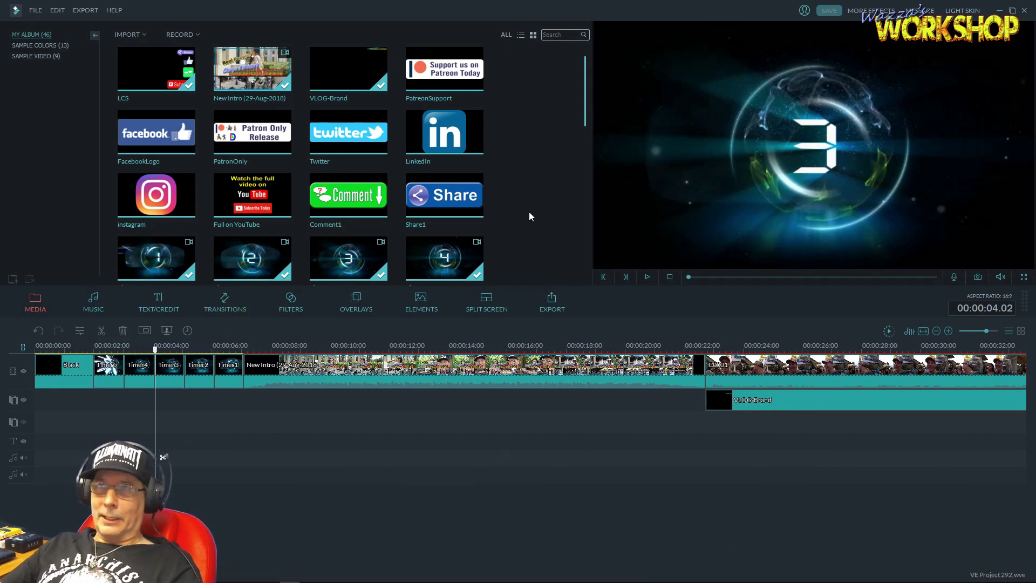
scroll(530, 205, "down", 5)
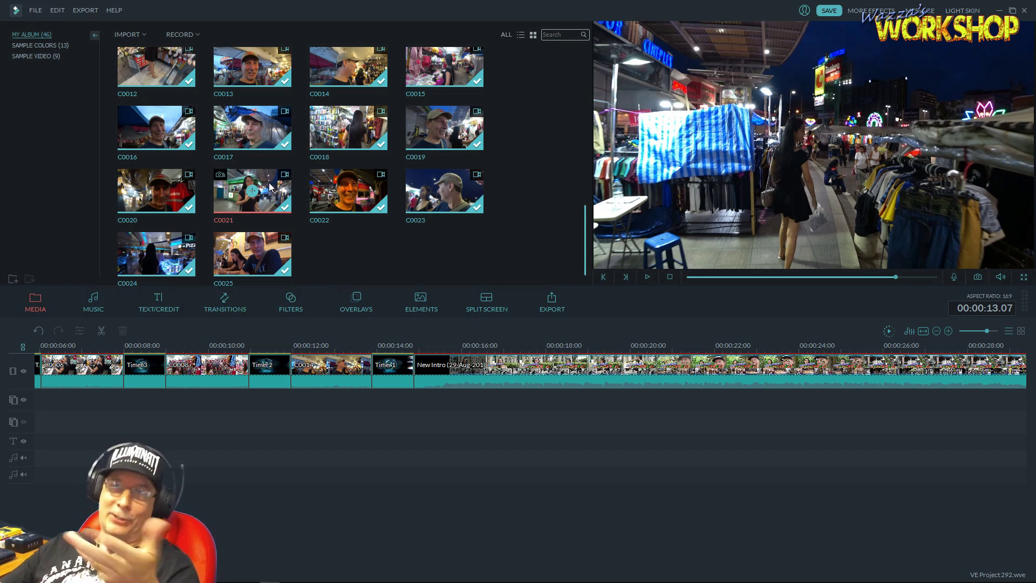
left_click(415, 378)
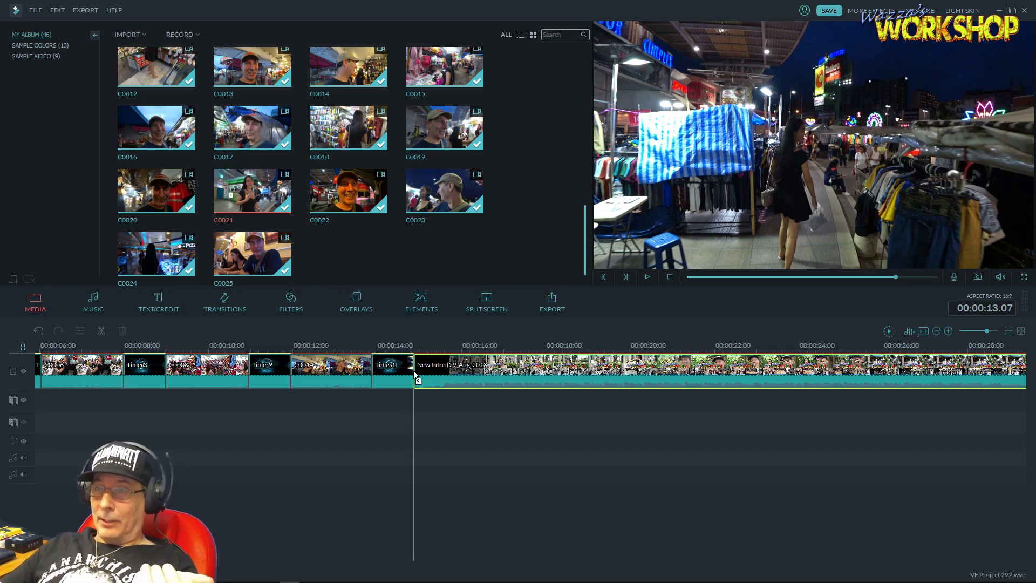
left_click_drag(413, 371, 417, 370)
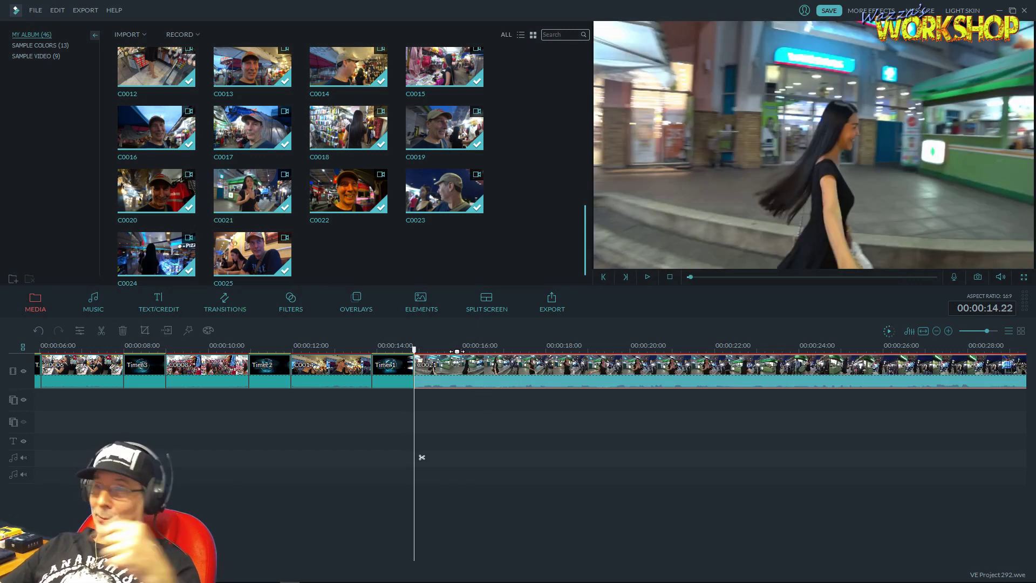
- Split C0021 at 00:00:29.00 and delete the part after the cut
left_click(424, 350)
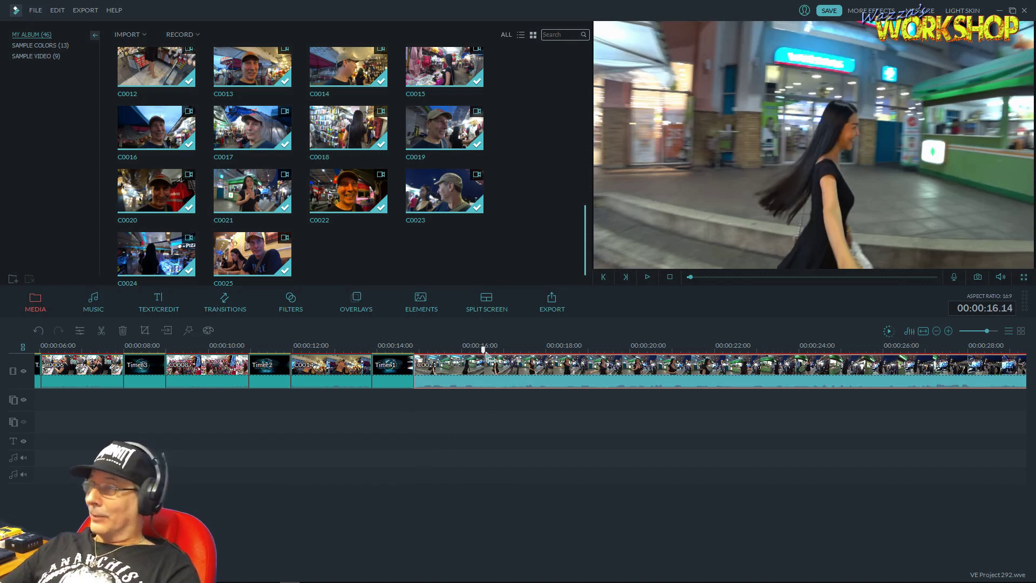
left_click_drag(485, 352, 983, 381)
scroll(984, 457, "down", 5)
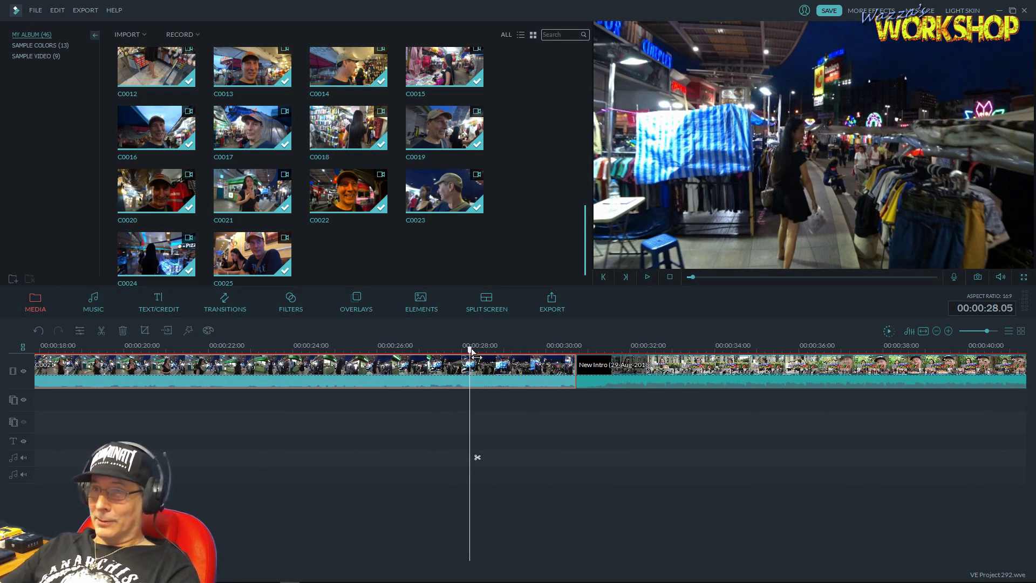
left_click_drag(471, 352, 506, 351)
right_click(531, 370)
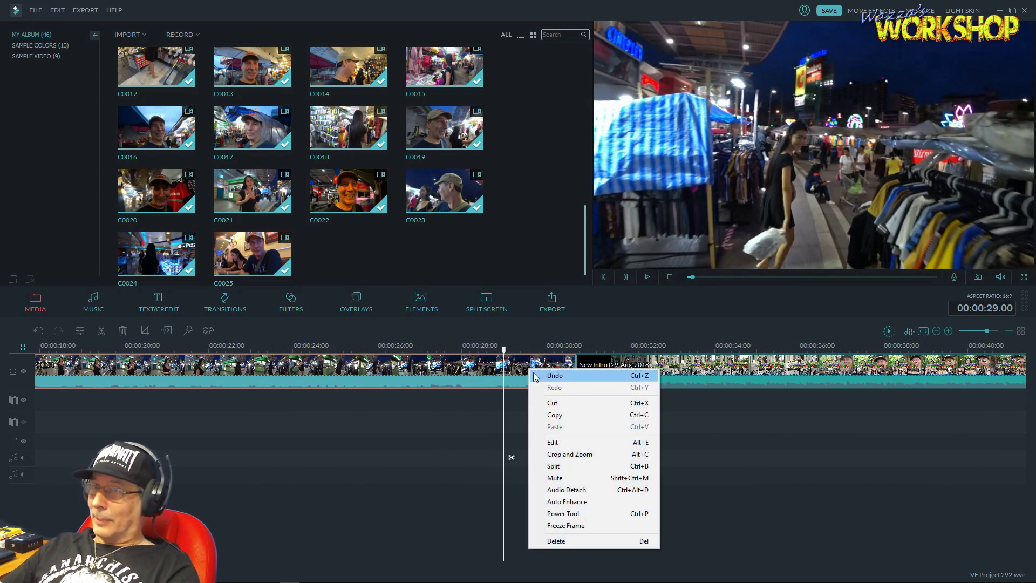
left_click(575, 466)
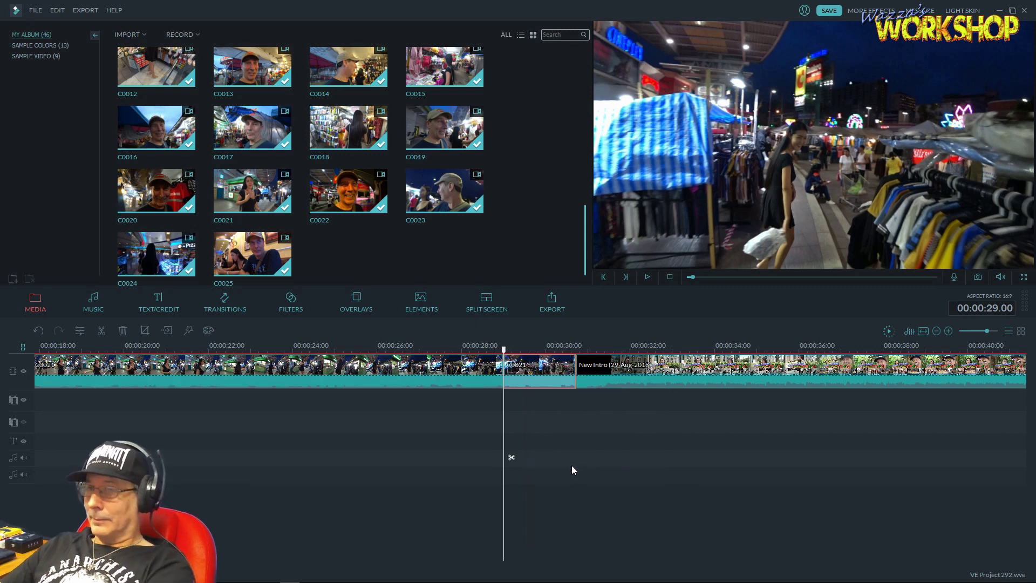
key("Delete")
- Split C0021 at 00:00:27.01 and delete the part before the cut, keeping only its last 2 seconds
left_click_drag(505, 350, 423, 351)
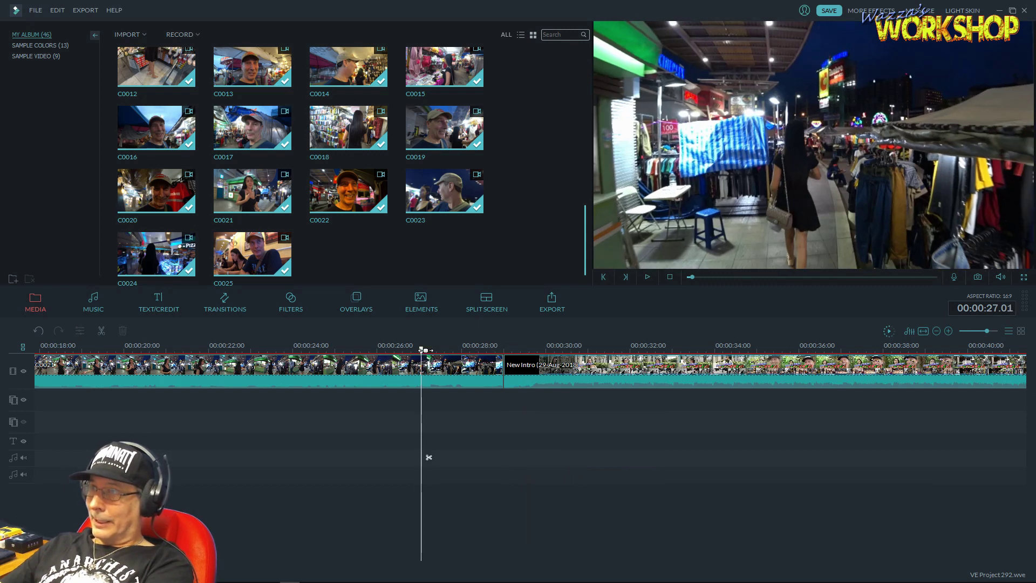
right_click(472, 372)
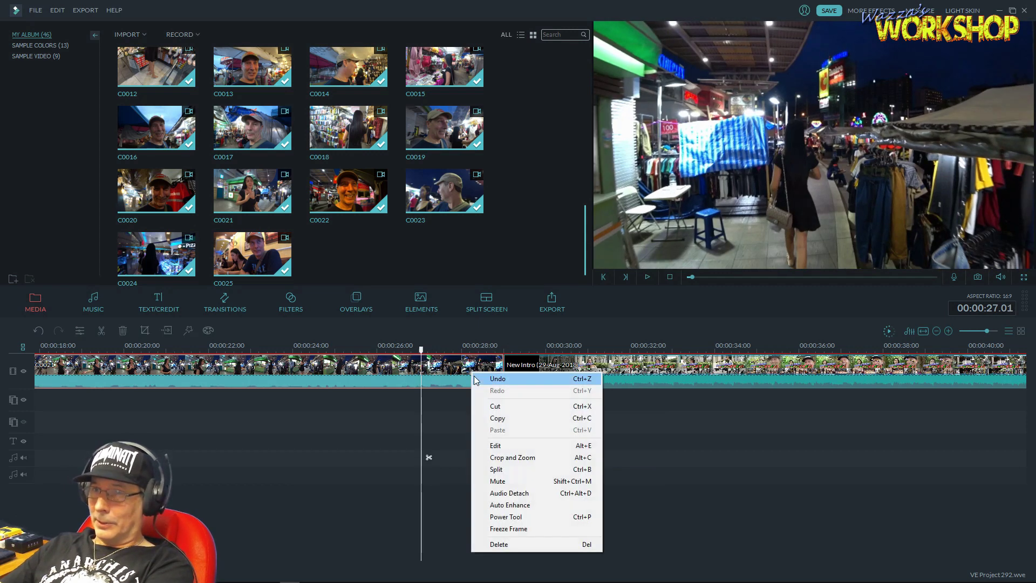
left_click(512, 469)
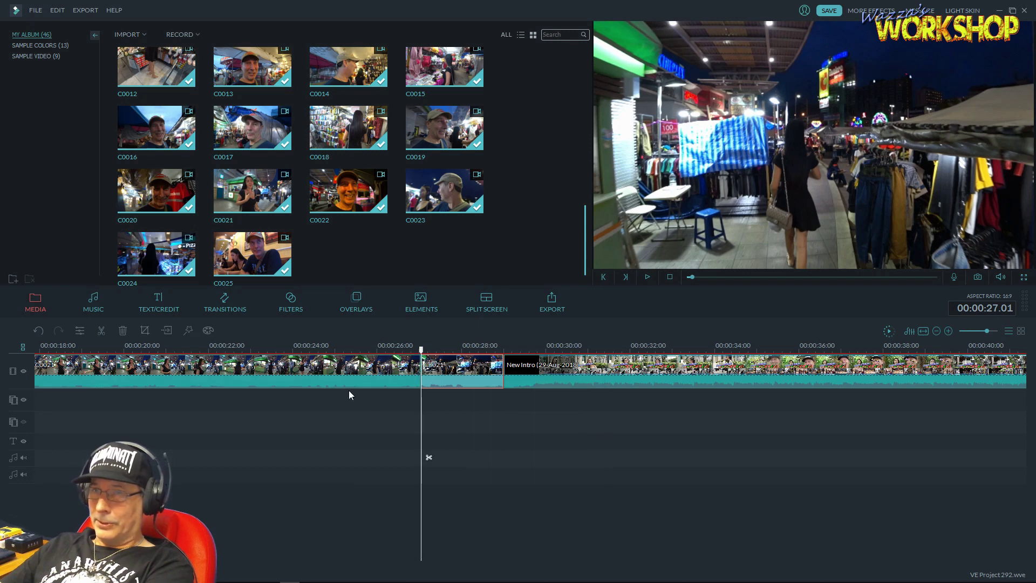
left_click(324, 385)
key("Delete")
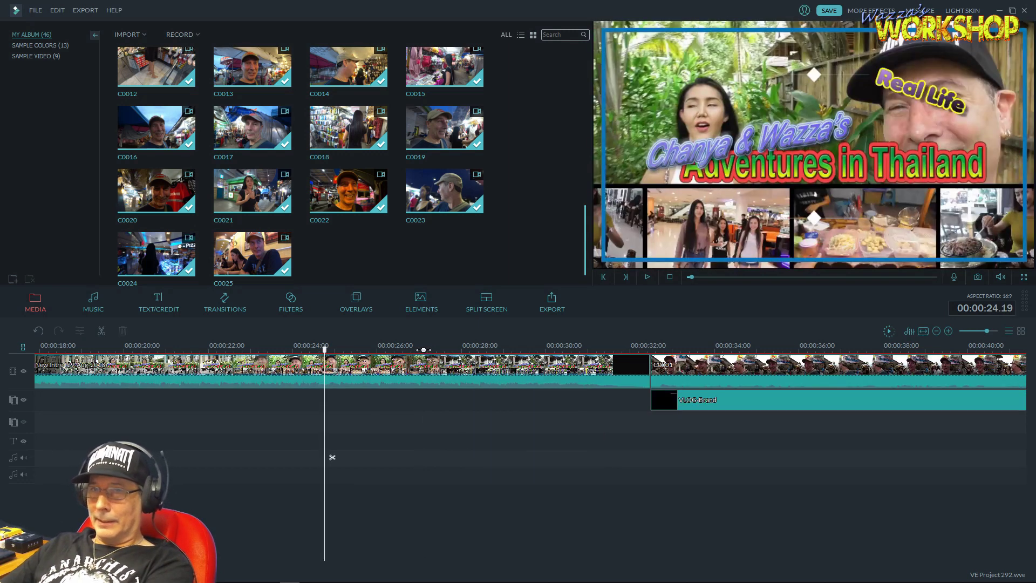
- Place the Time+Lapse+-+Trailer track from My Music on the first audio track, starting about 1 second into the opening Black clip
left_click_drag(49, 564, 35, 564)
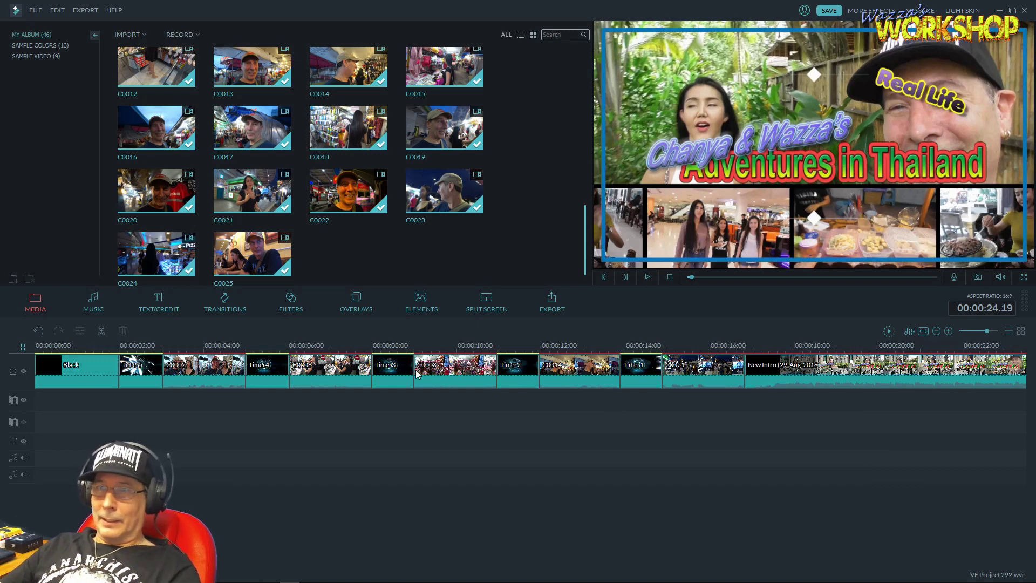
scroll(642, 346, "down", 3)
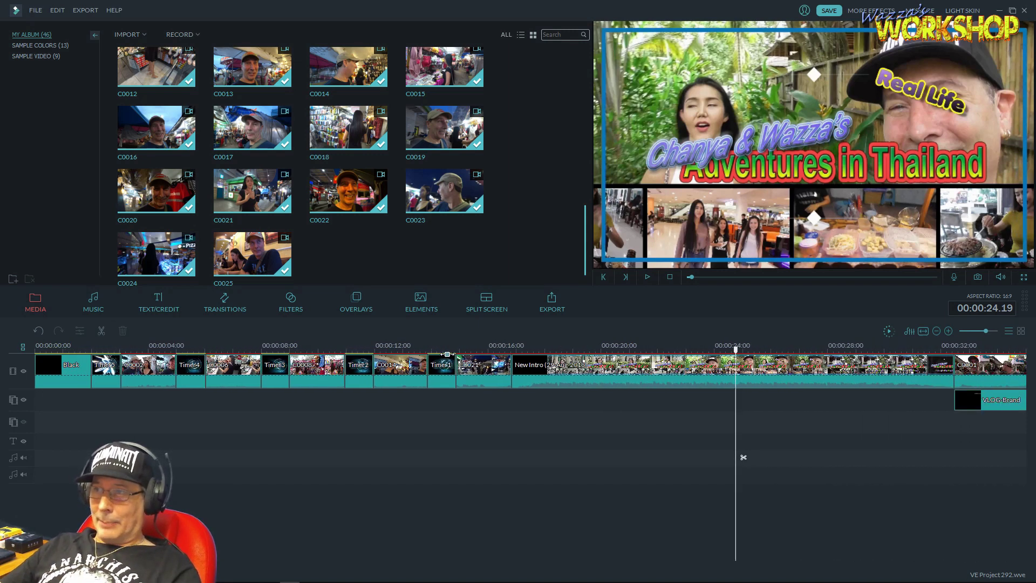
left_click(93, 301)
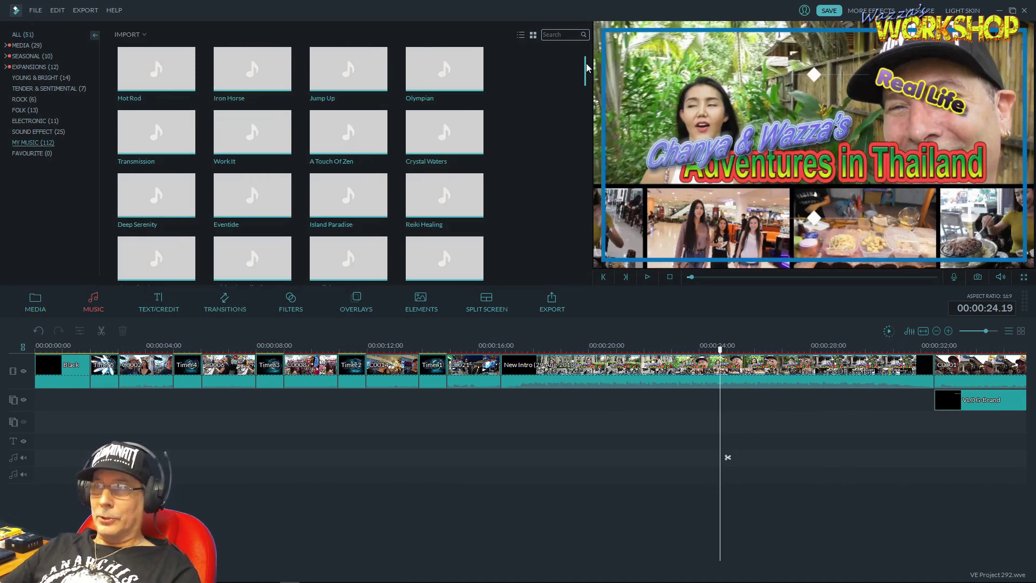
scroll(468, 106, "down", 10)
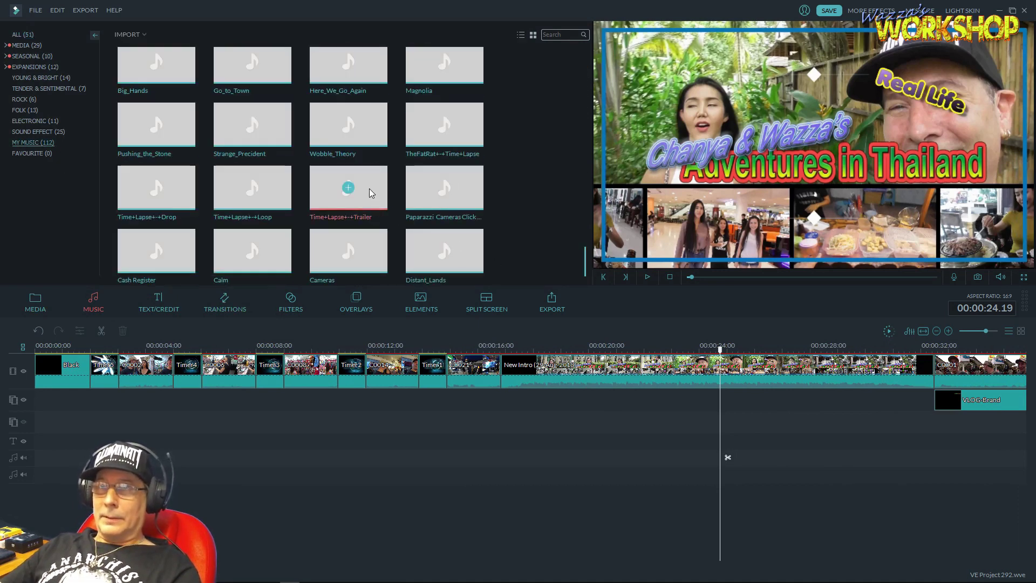
left_click_drag(367, 190, 72, 433)
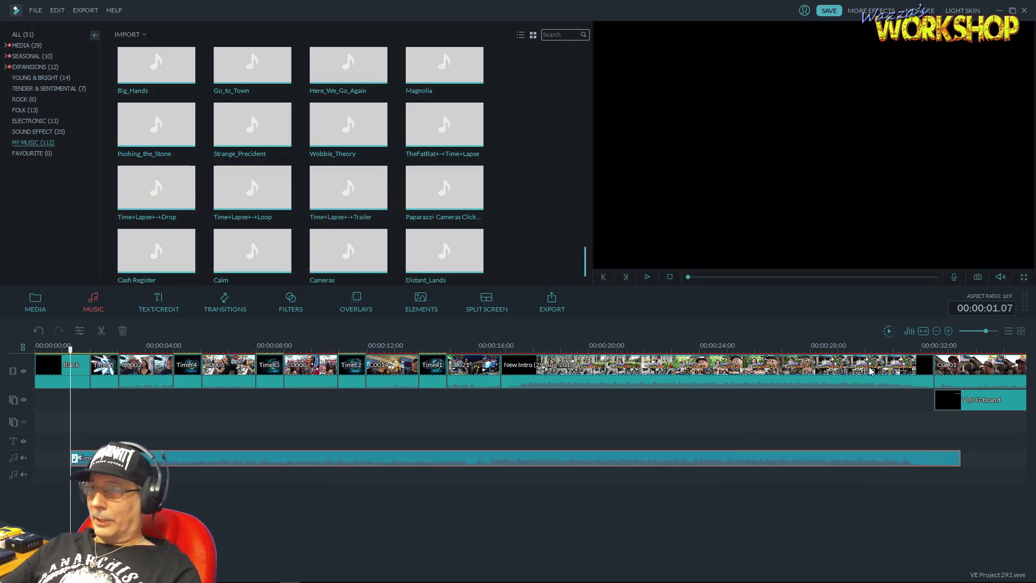
- Split the music track at 00:00:32.04, delete the part after the cut and shift the track to end with New Intro
left_click(911, 350)
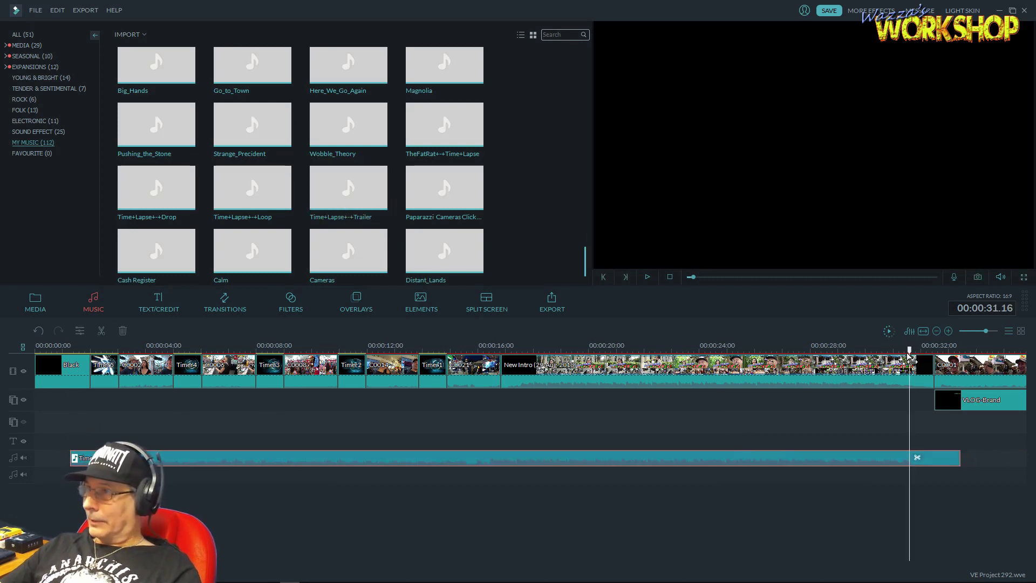
left_click_drag(912, 350, 923, 352)
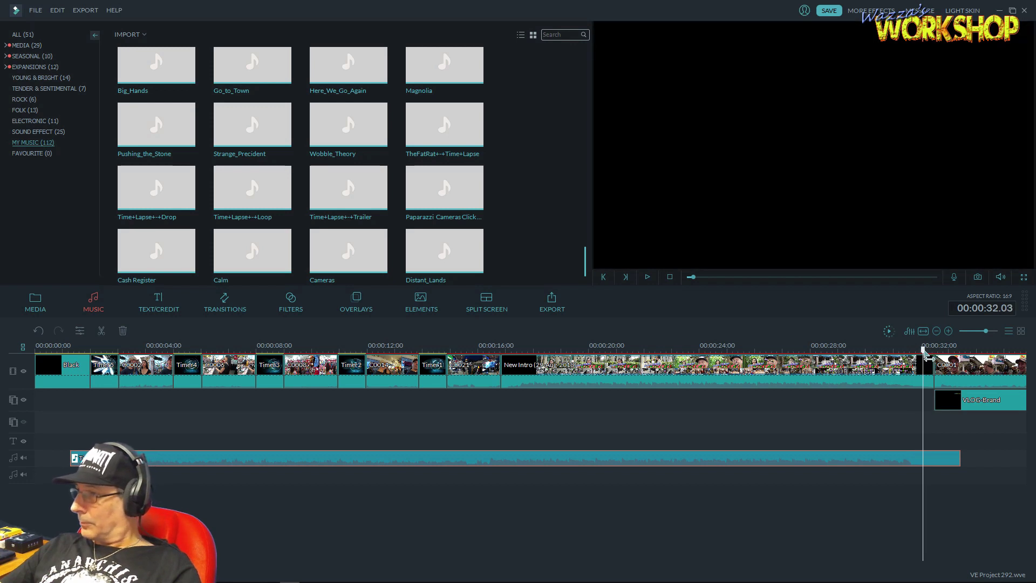
right_click(885, 460)
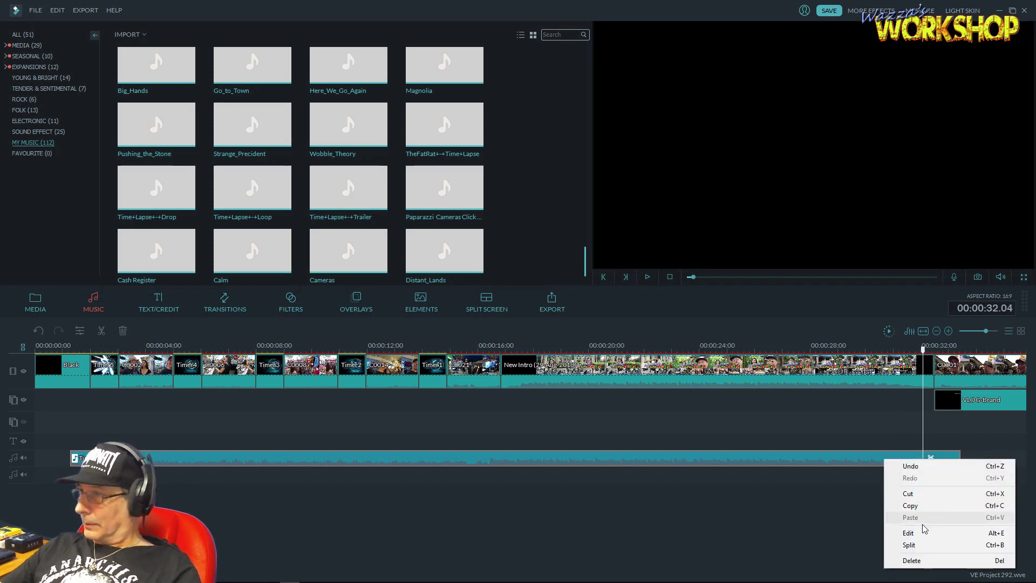
left_click(920, 547)
key("Delete")
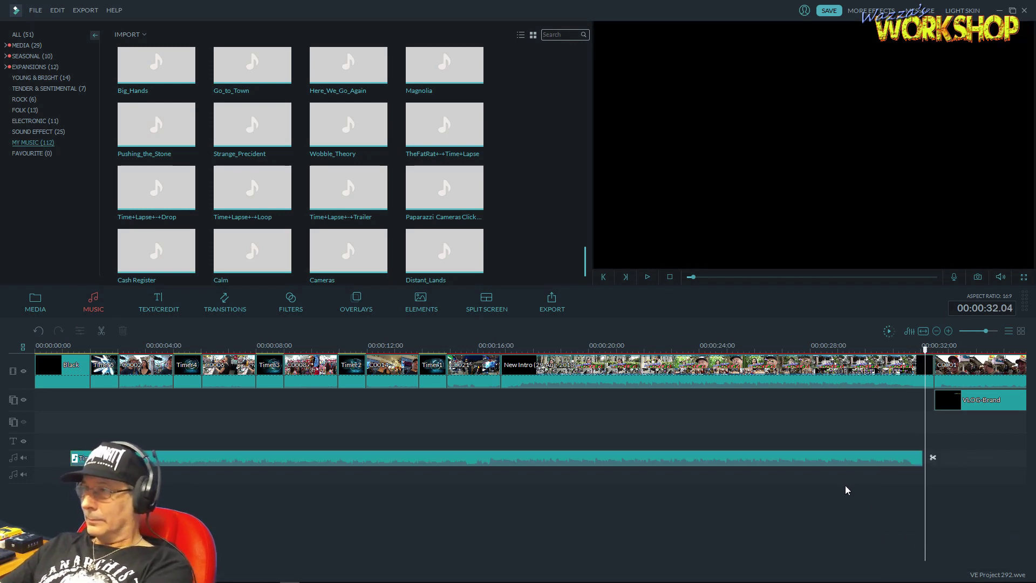
left_click_drag(874, 460, 948, 473)
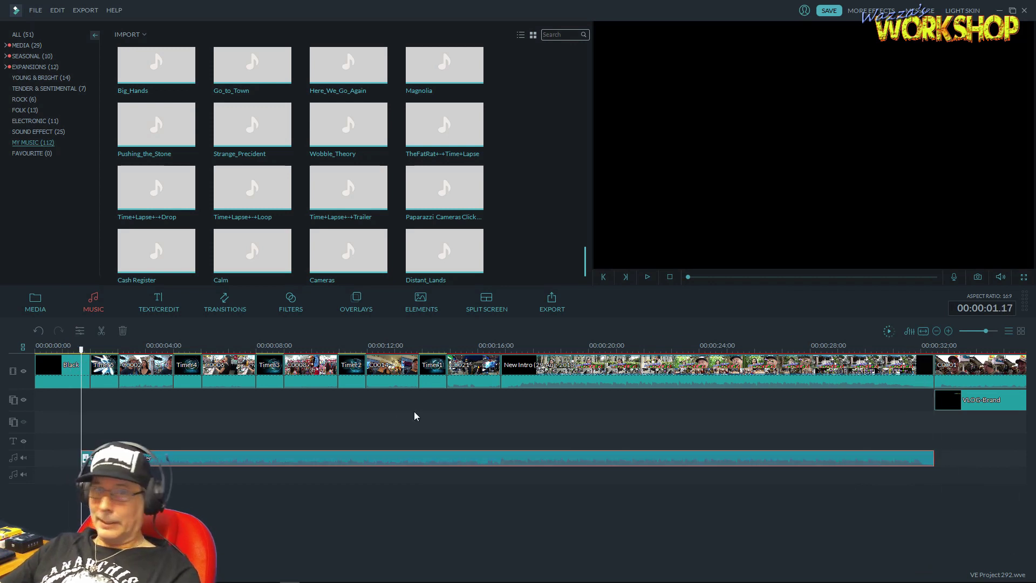
- Set the volume of the opening music track to 50
double_click(323, 462)
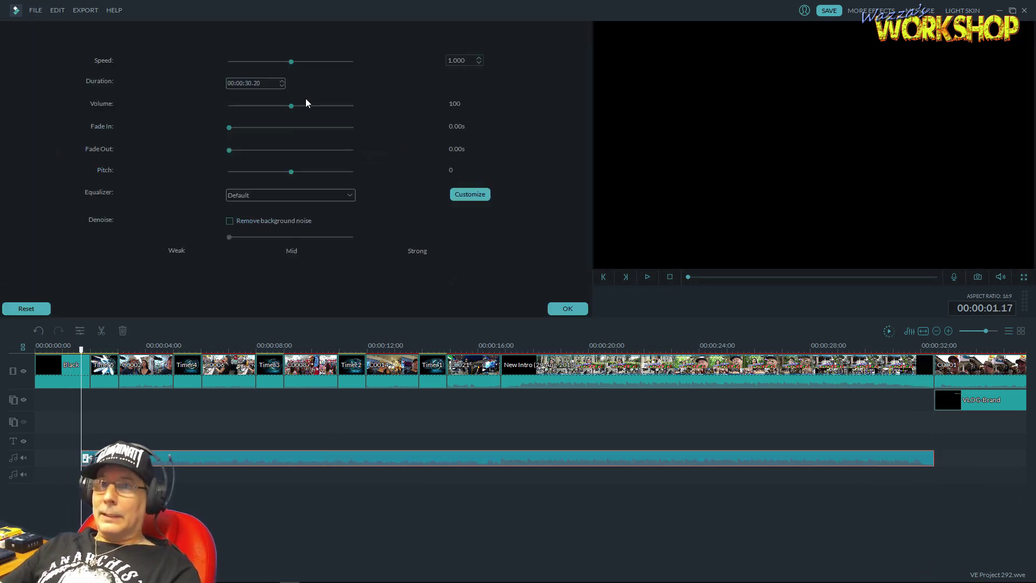
left_click_drag(291, 105, 267, 106)
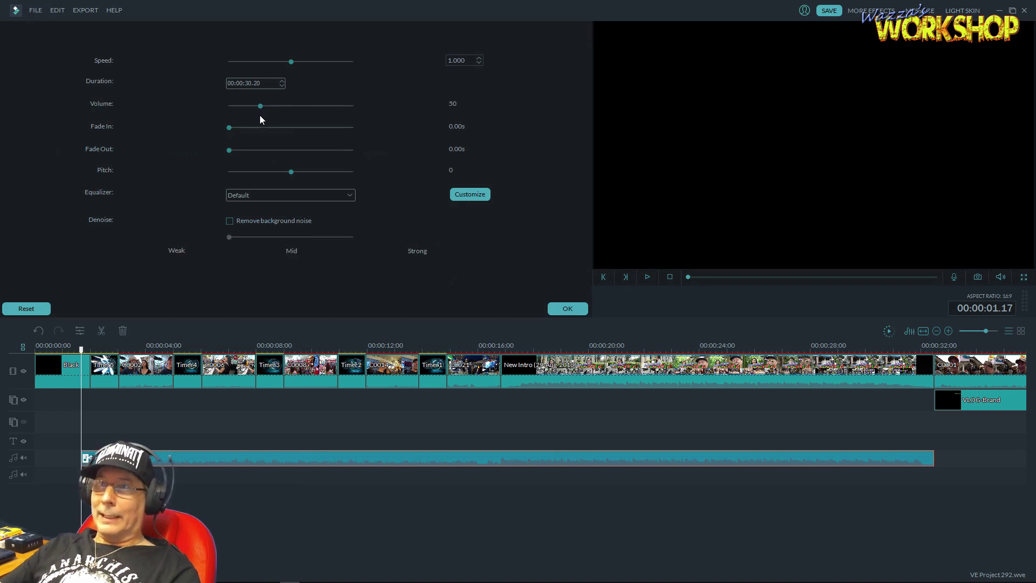
left_click(572, 309)
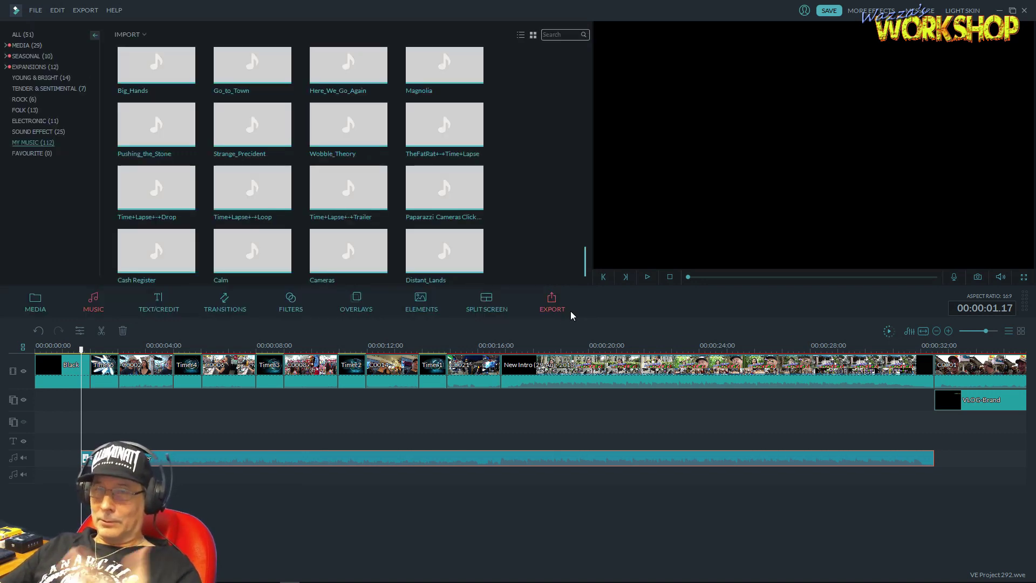
- Mute the five highlight clips that follow the countdown timers, and check that New Intro is muted too
right_click(173, 372)
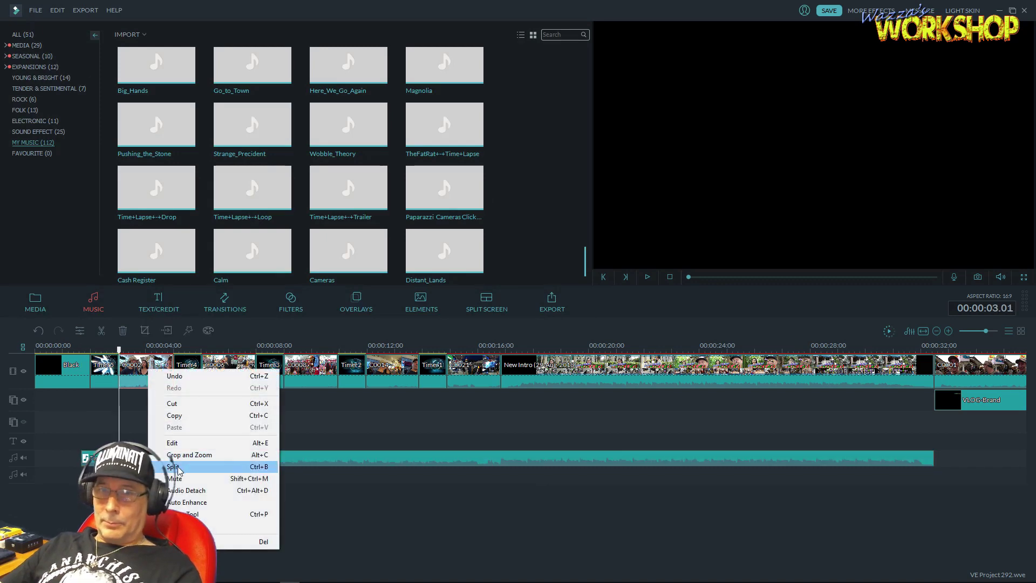
left_click(205, 428)
right_click(238, 367)
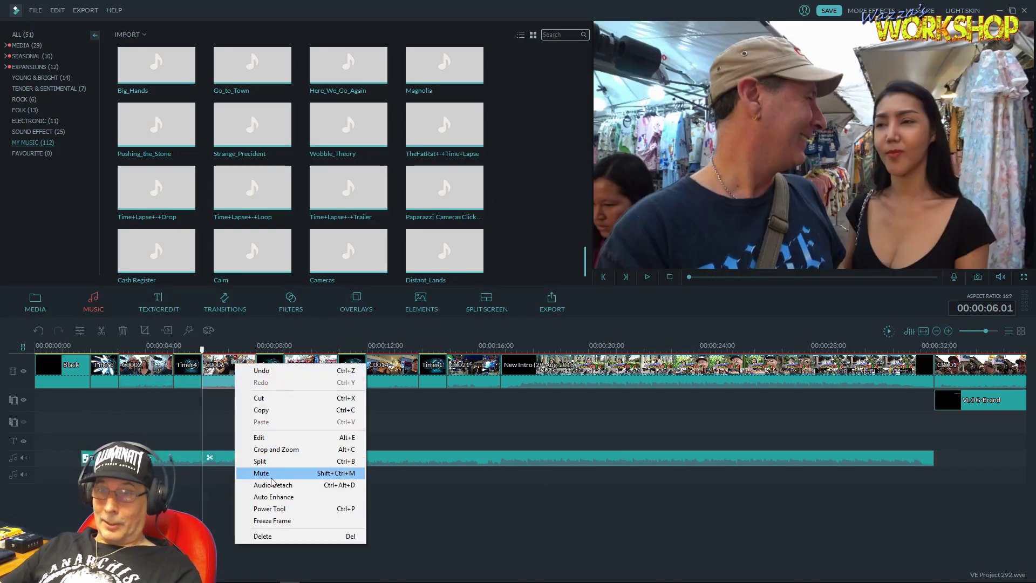
left_click(273, 478)
right_click(313, 366)
left_click(346, 474)
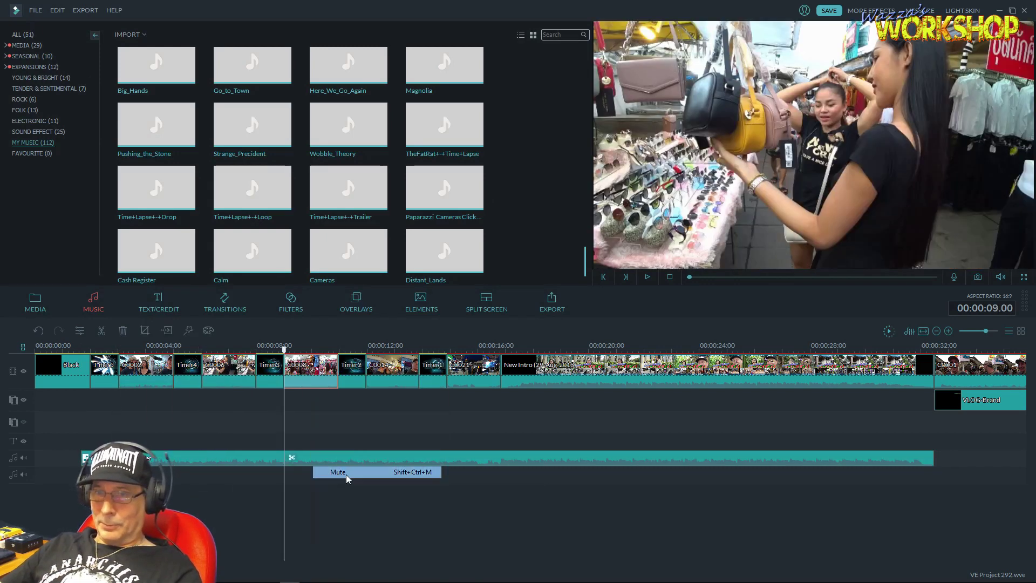
right_click(390, 372)
left_click(427, 481)
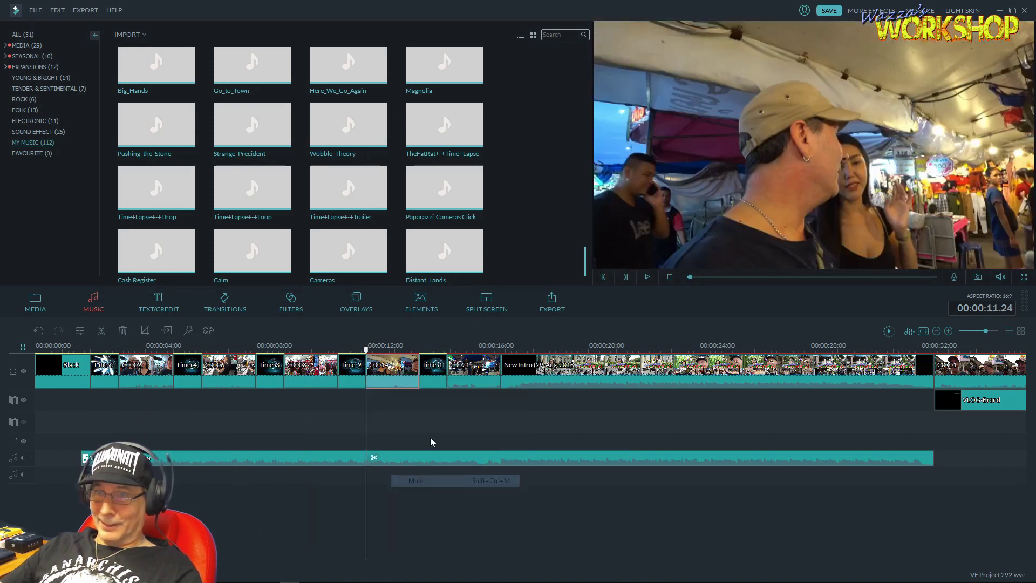
right_click(472, 373)
left_click(499, 481)
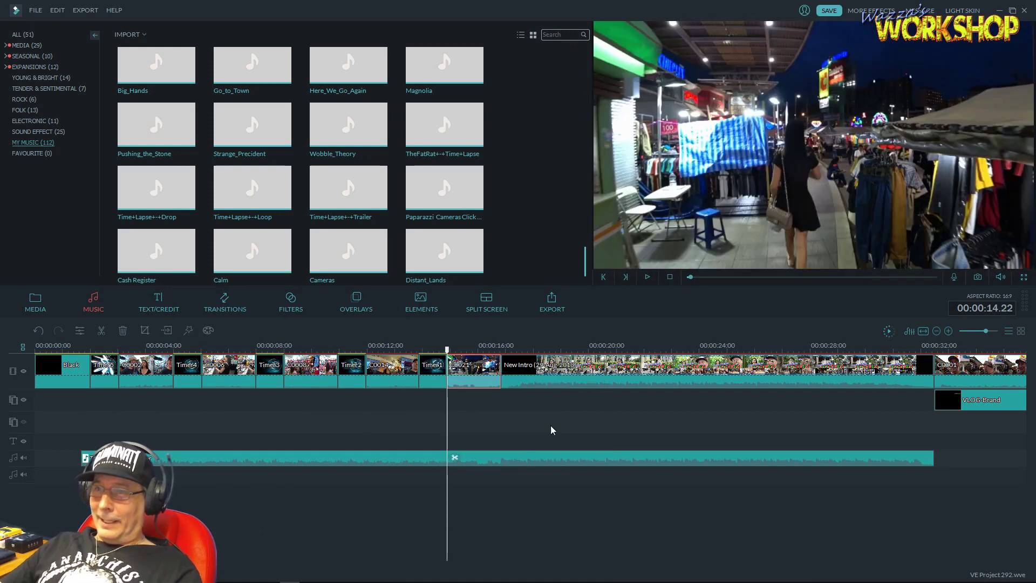
right_click(571, 378)
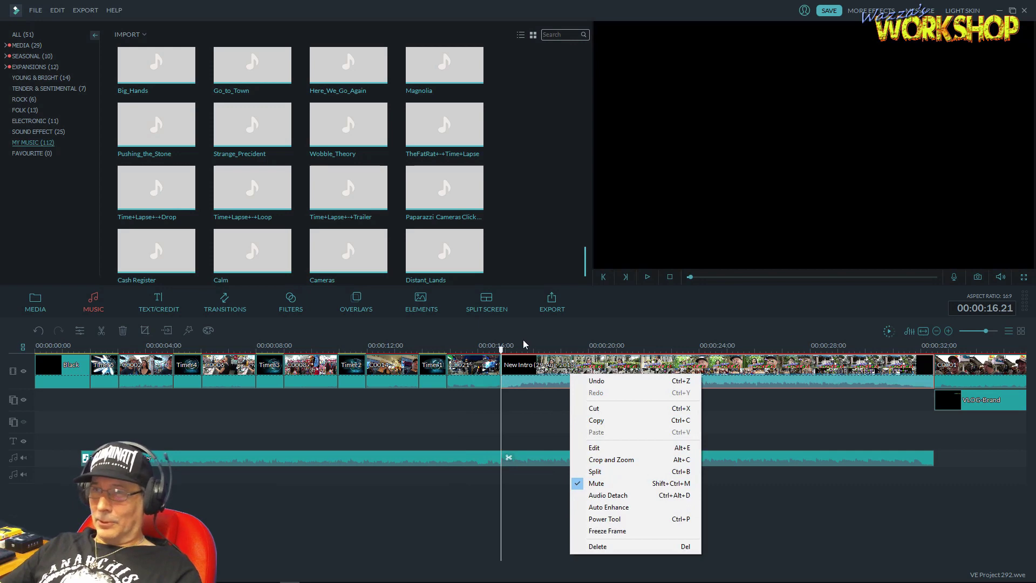
key("Escape")
- Give the opening music track a 1.04 s fade-in and a 1.00 s fade-out
left_click_drag(502, 352, 82, 348)
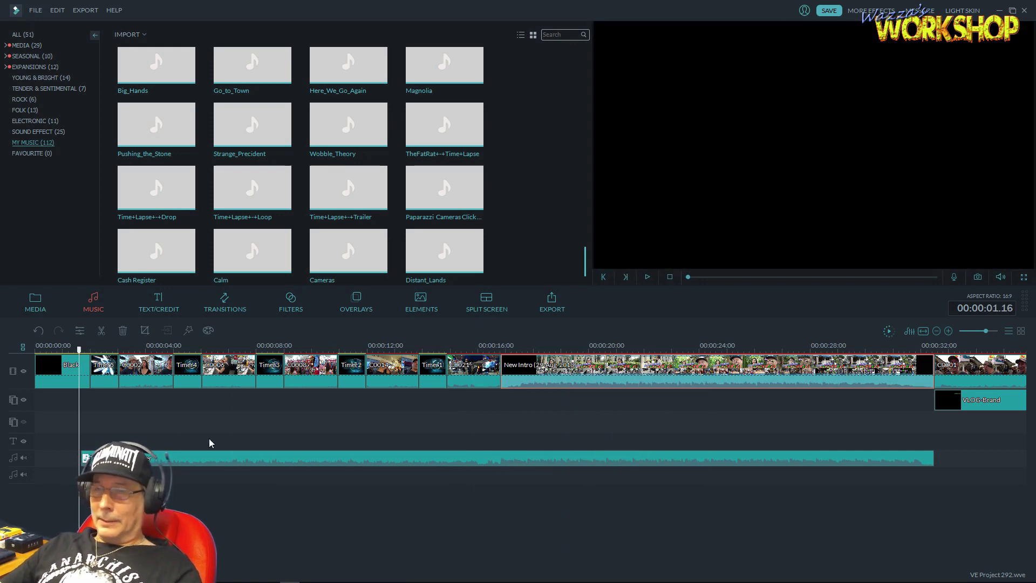
double_click(310, 459)
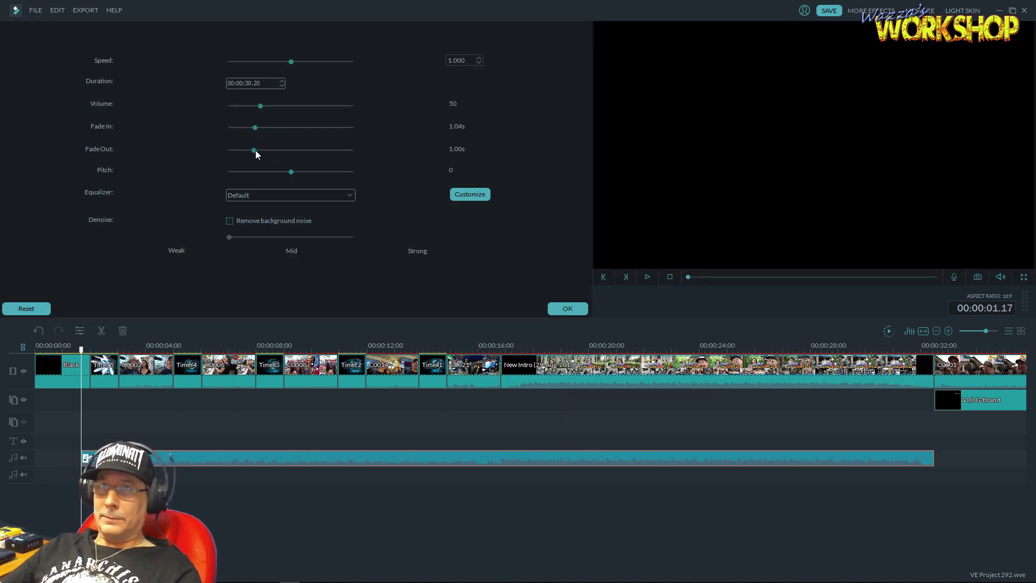
- Set the audio fade-in of the vlog clip directly after New Intro to 0.96 s
double_click(975, 369)
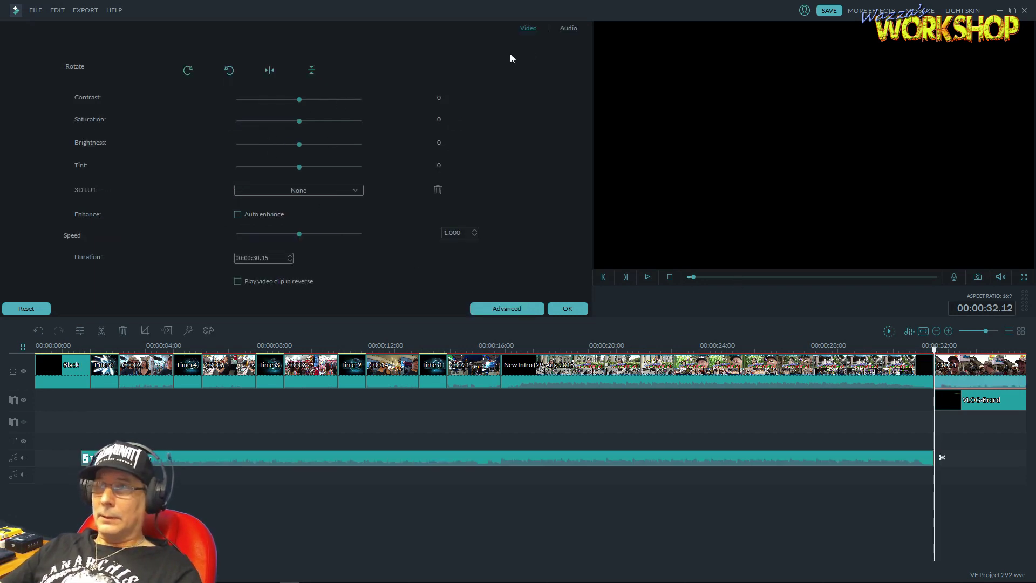
left_click(568, 29)
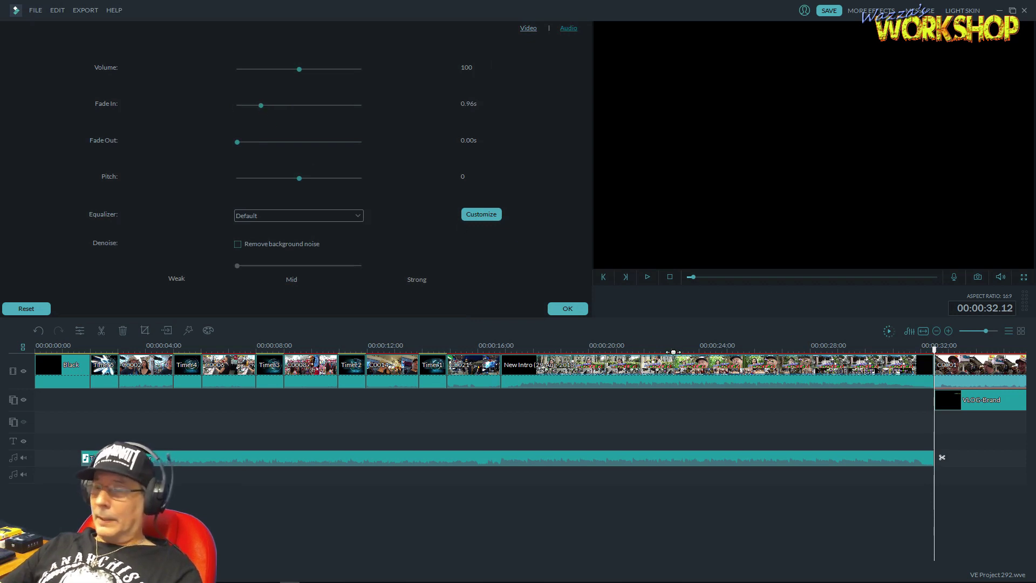
left_click(567, 310)
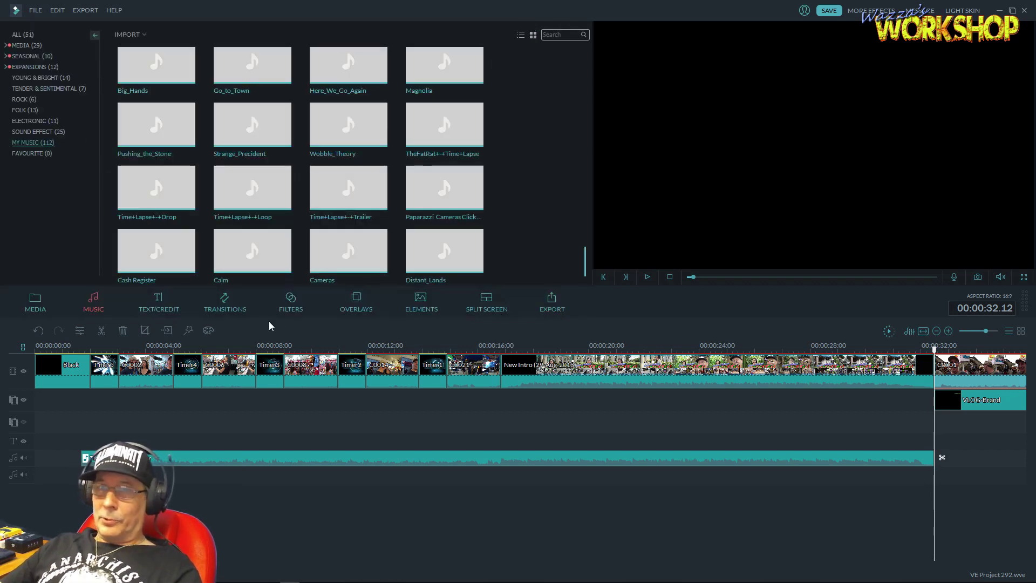
- Apply the Dissolve transition to all clips and delete the one at the end of the closing Black clip
left_click(225, 301)
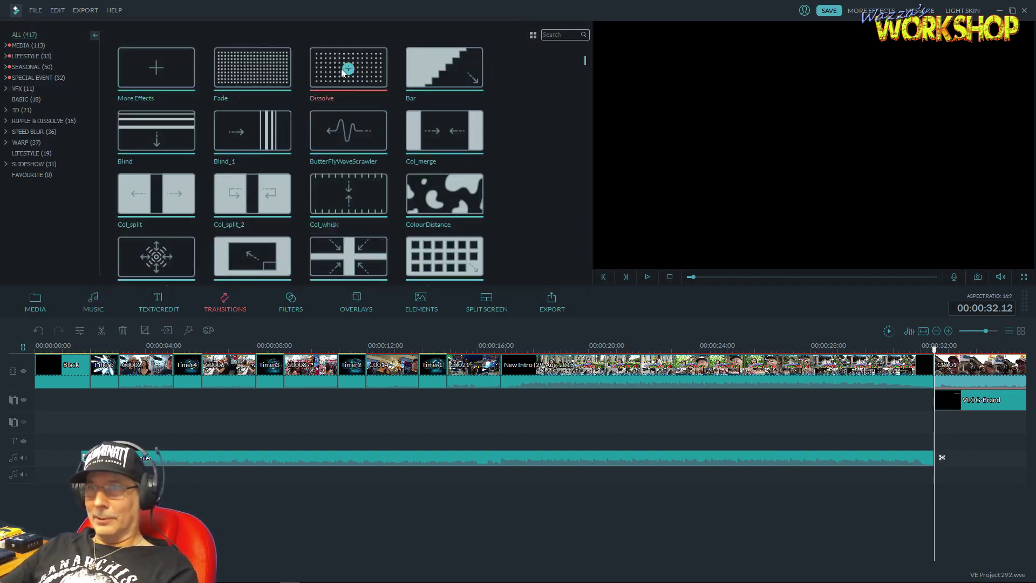
right_click(323, 73)
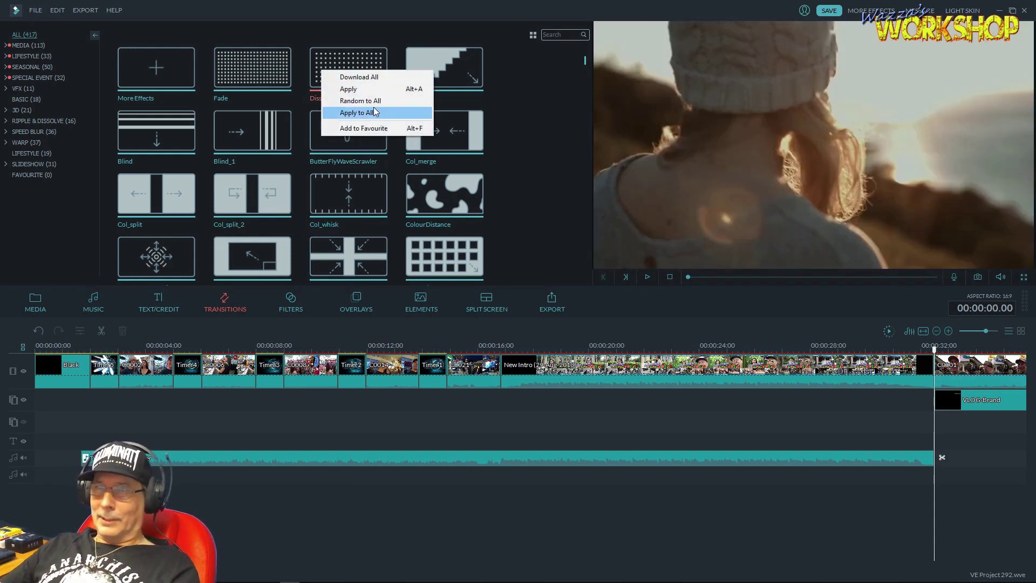
left_click(374, 114)
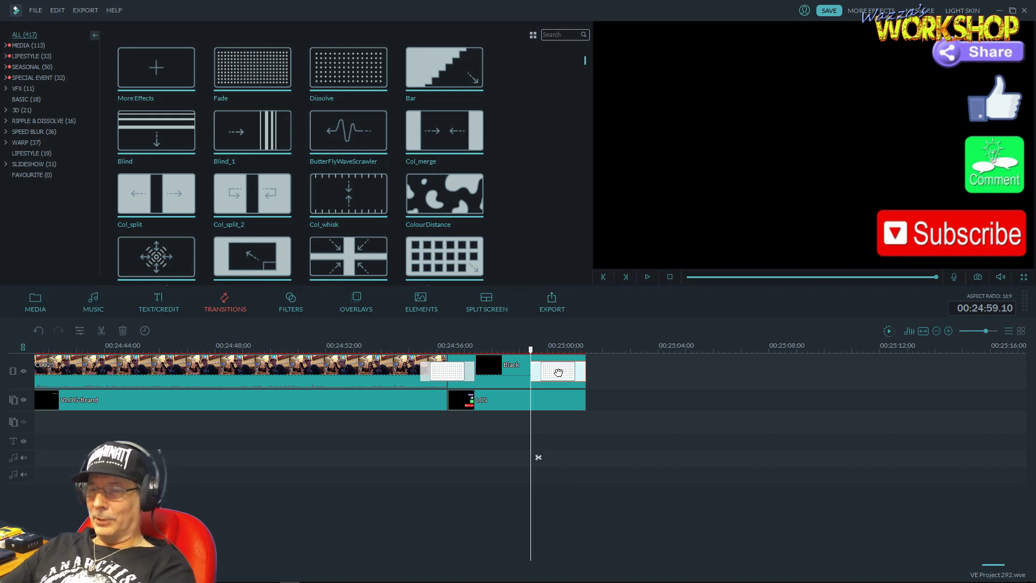
key("Delete")
- Set the duration of the Dissolve before the closing Black clip to 00:00:00.24 and apply it to all transitions
double_click(458, 373)
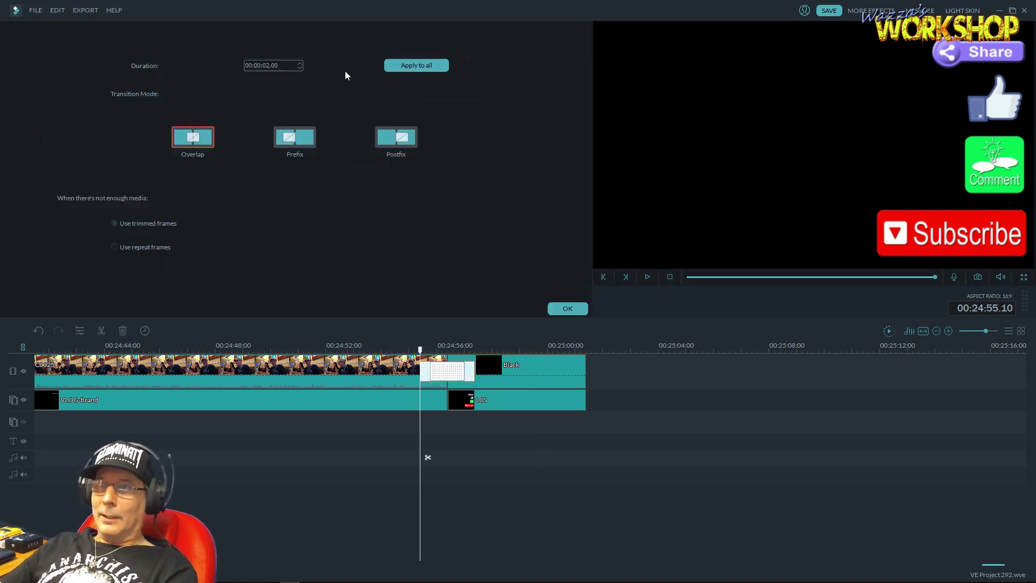
left_click(300, 68)
left_click(300, 69)
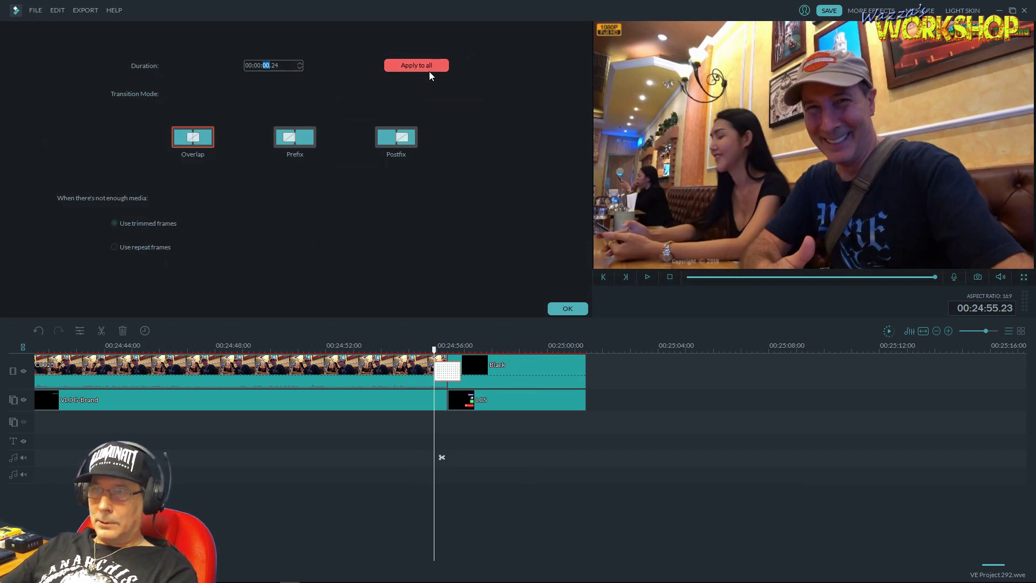
left_click(574, 309)
- Set the audio fade-out of the last vlog clip before the closing Black clip to 2.04 s and preview the ending
double_click(382, 368)
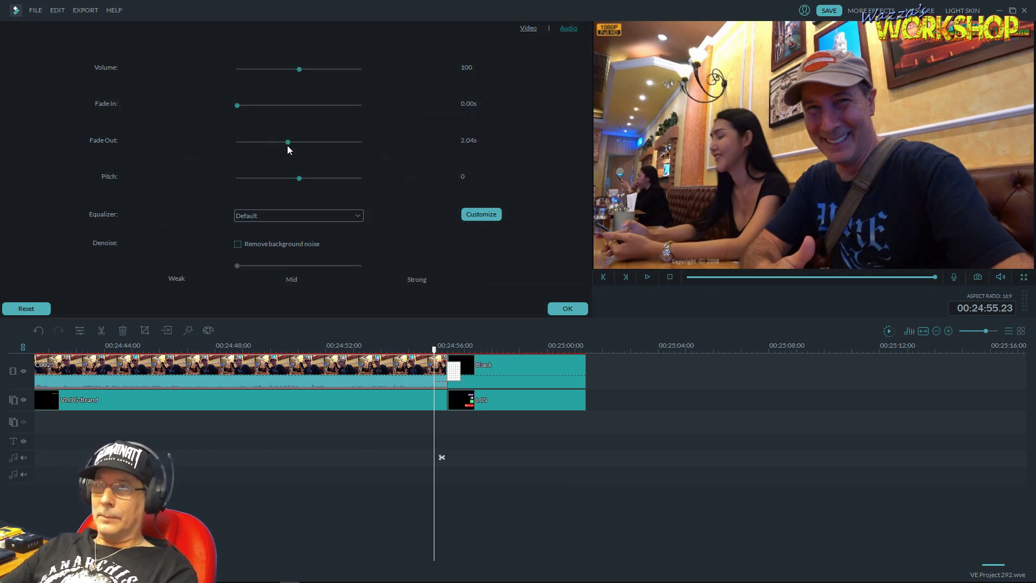
left_click(556, 309)
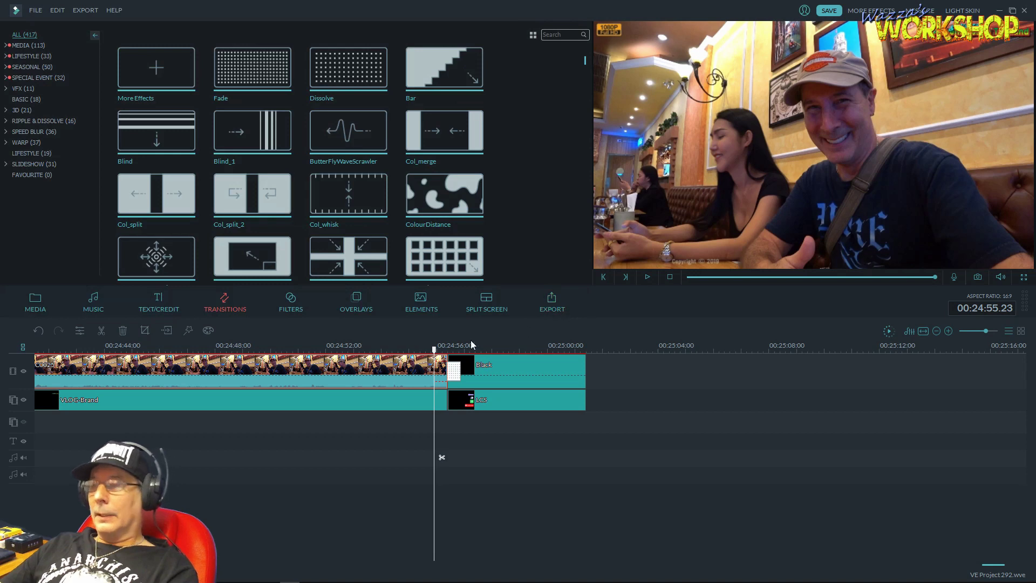
left_click(649, 276)
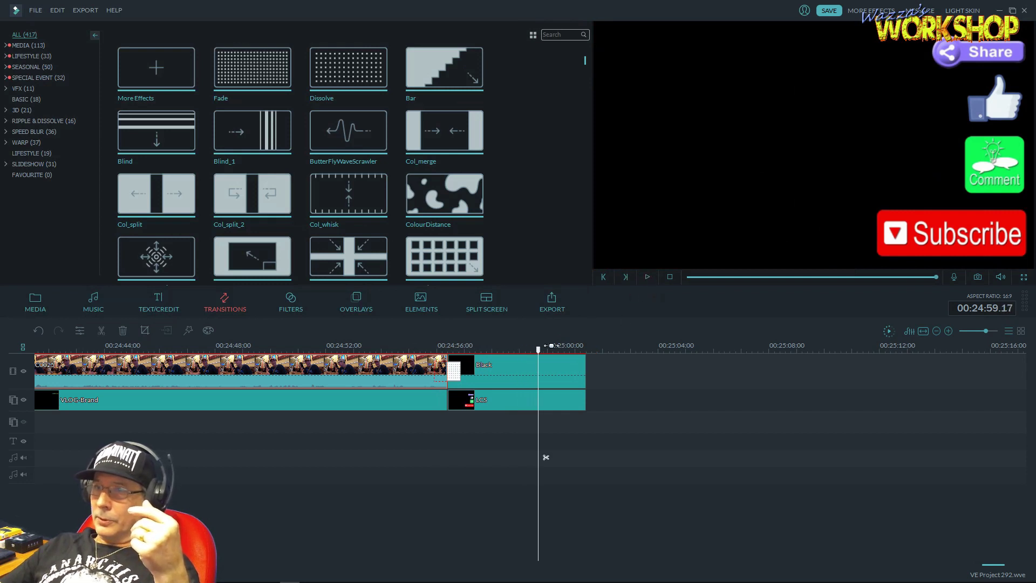
- Apply the Fade motion to the Subscribe overlay above the closing Black clip and play back the ending
double_click(493, 399)
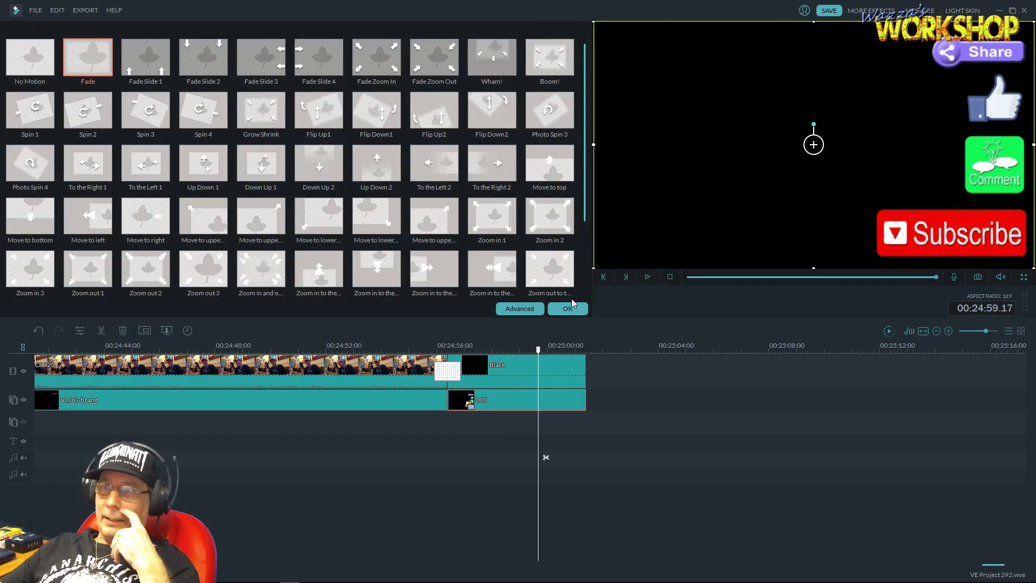
left_click(570, 308)
left_click(648, 276)
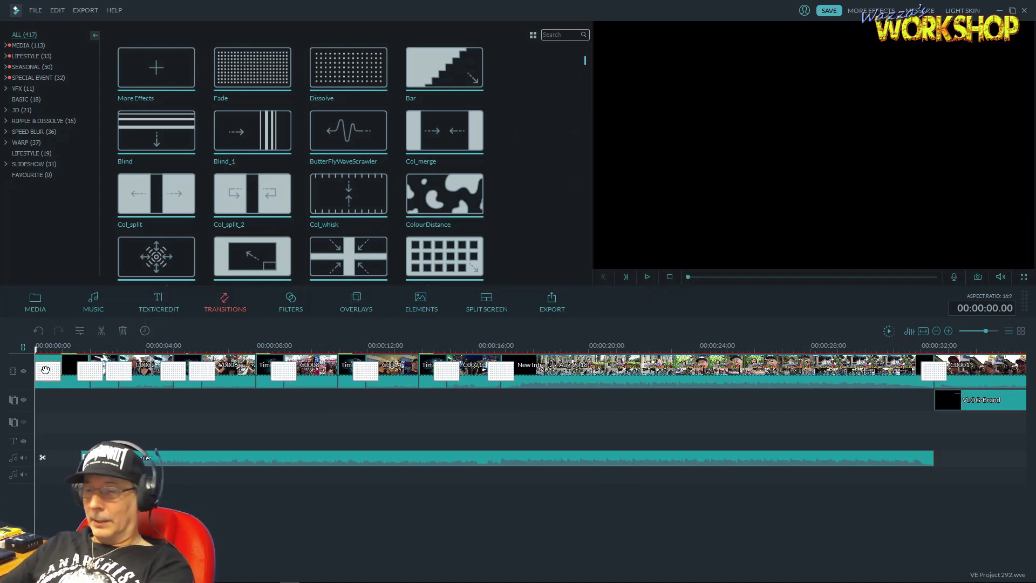
- Delete the transition at the start of the opening Black clip and preview the opening into the first vlog clip
key("Delete")
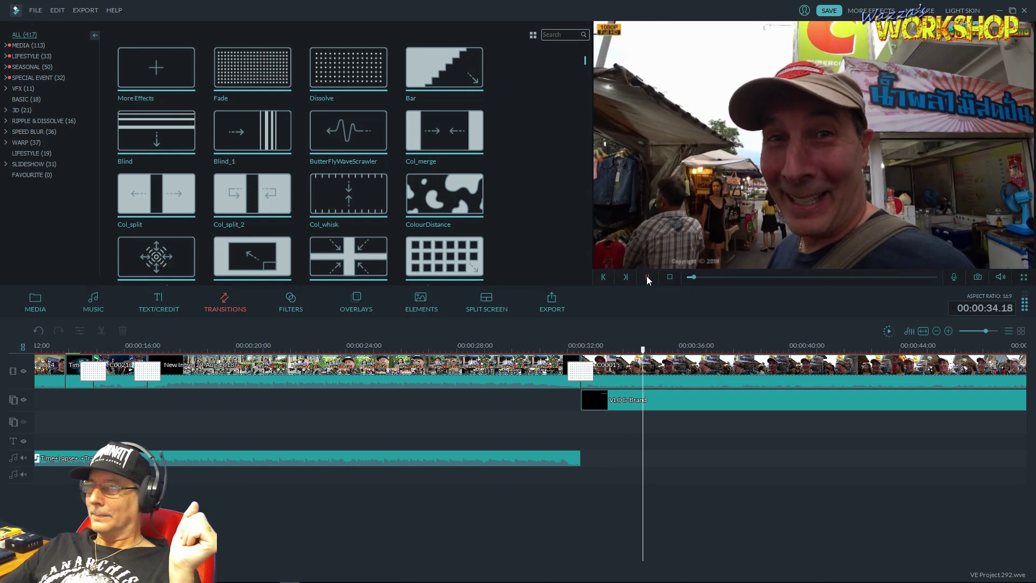
left_click(647, 277)
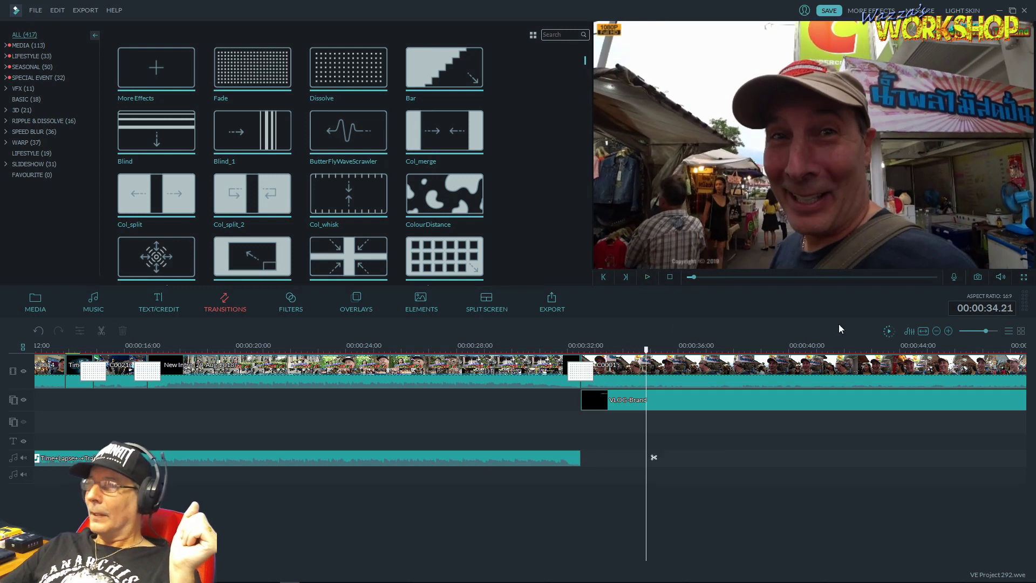
- Add the missing Dissolve transition at the cut between the second highlight clip and Timer3
left_click(923, 332)
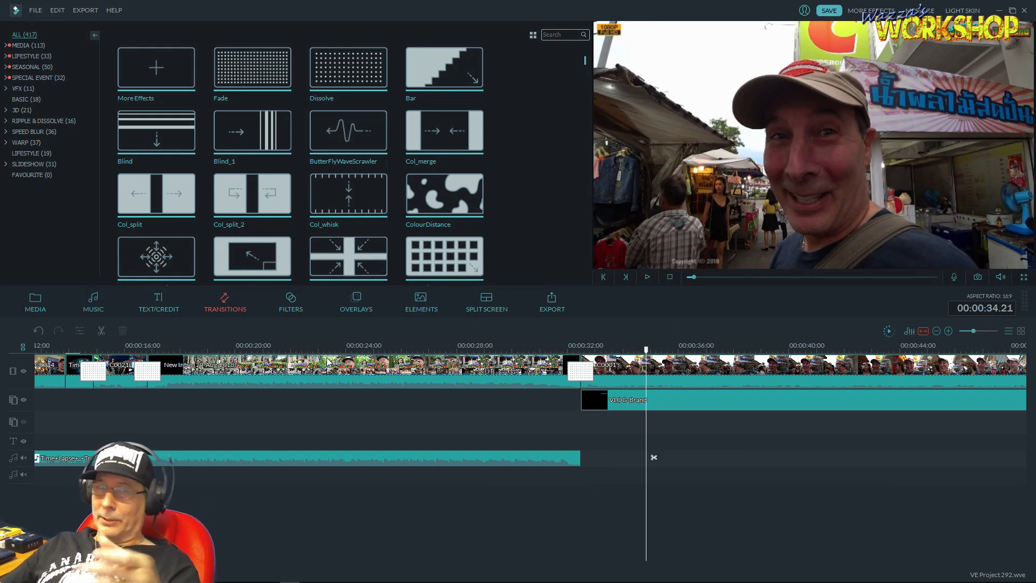
left_click(43, 346)
scroll(150, 346, "up", 1)
scroll(151, 346, "up", 4)
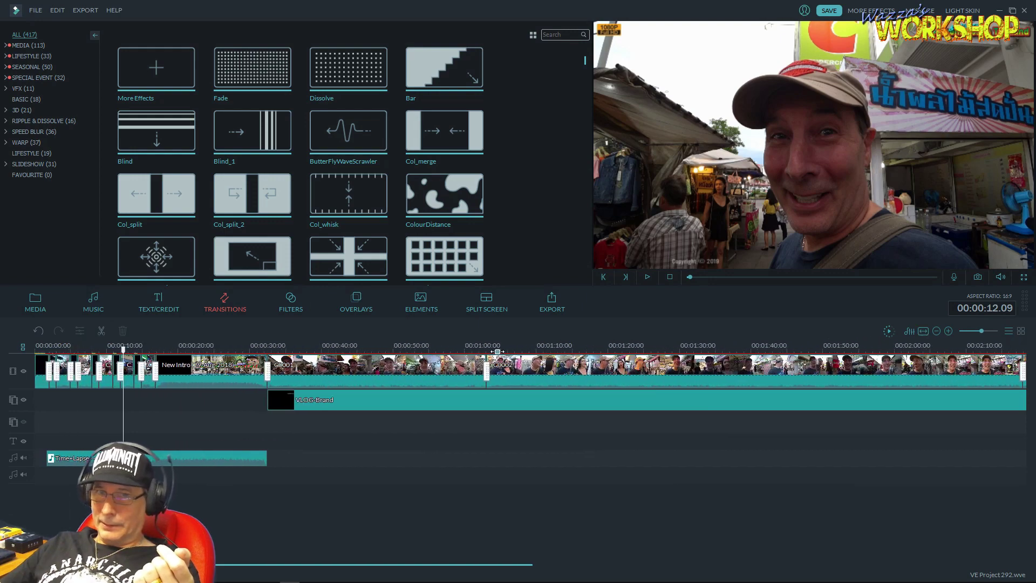
scroll(577, 342, "up", 2)
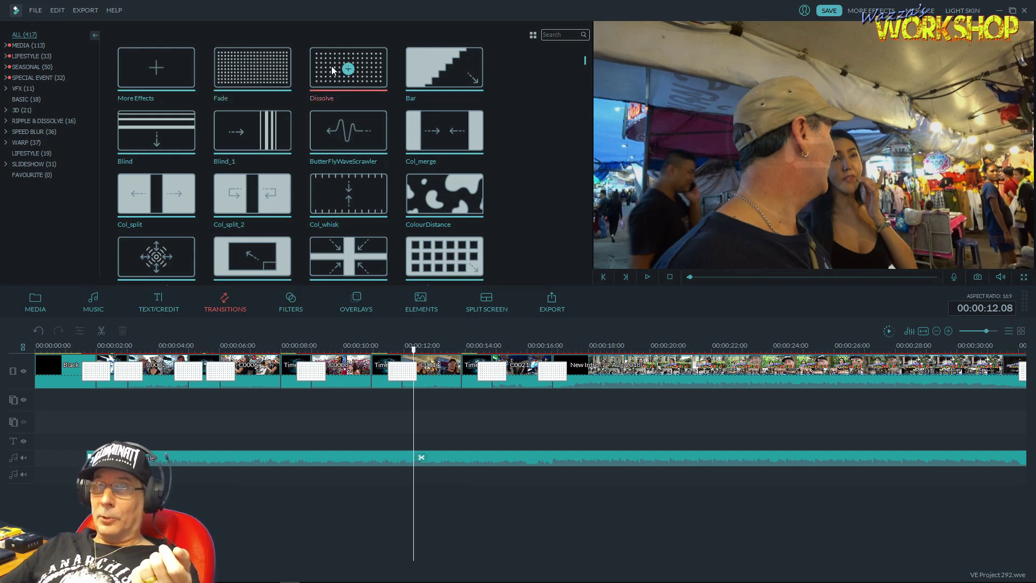
left_click(333, 70)
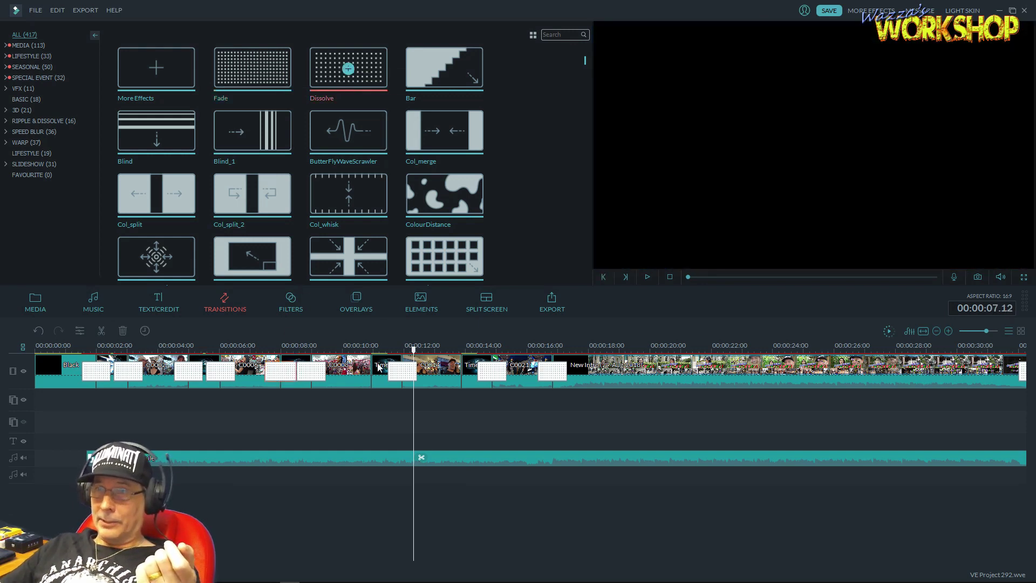
- Add Dissolve transitions at the cuts before Timer2 and Timer1, and apply the 00:00:00.24 duration to all transitions
left_click_drag(376, 379, 372, 375)
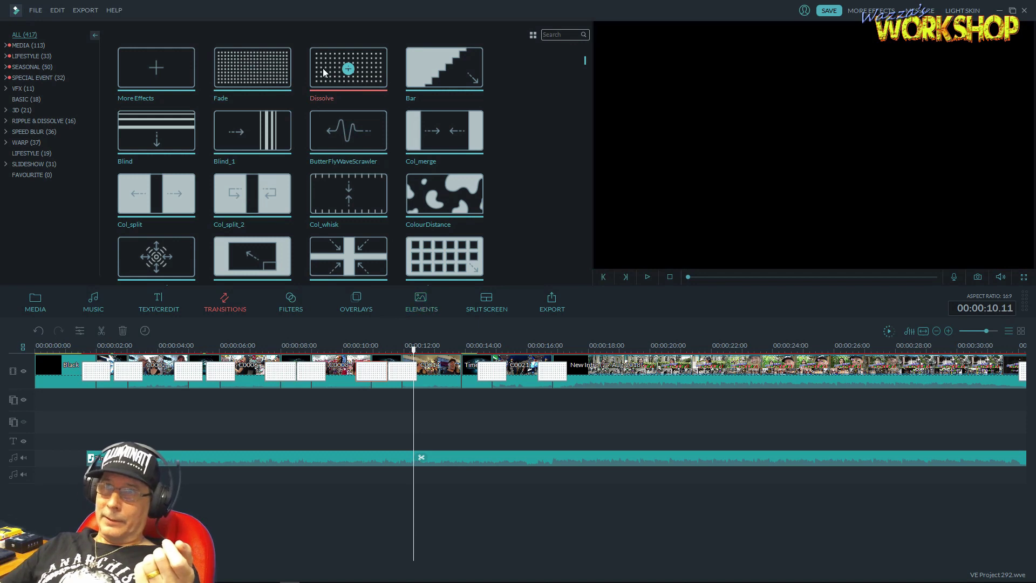
left_click_drag(324, 71, 476, 382)
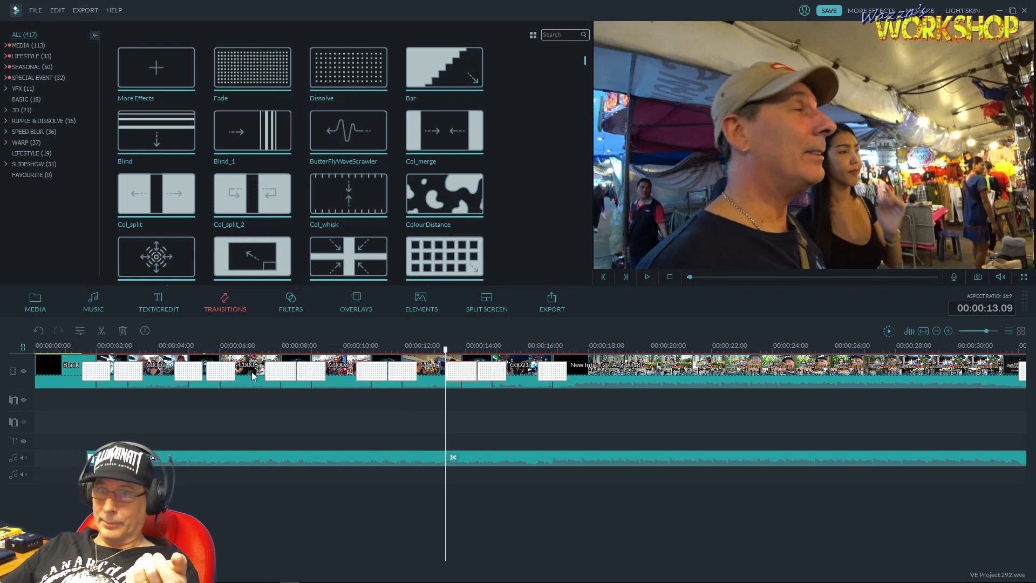
double_click(226, 374)
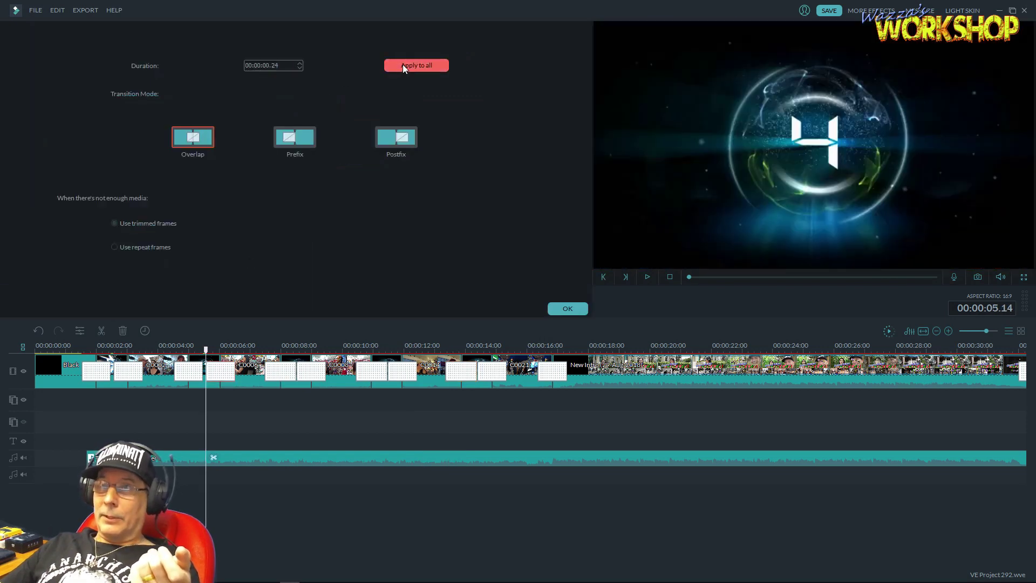
left_click(568, 308)
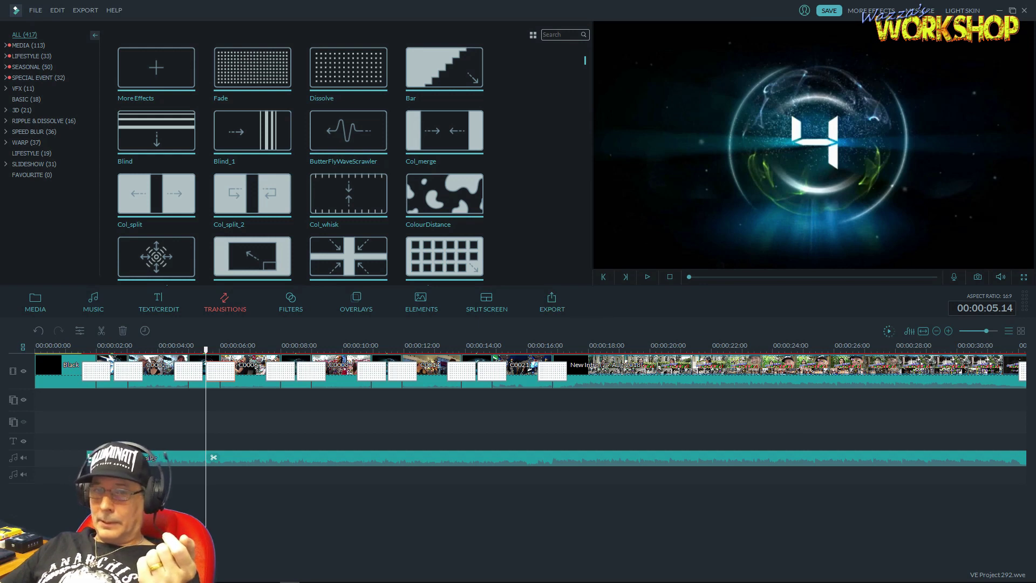
- Replace the transition between the New Intro clip and the first vlog clip with Fade, lasting 00:00:03.01
scroll(214, 458, "right", 10)
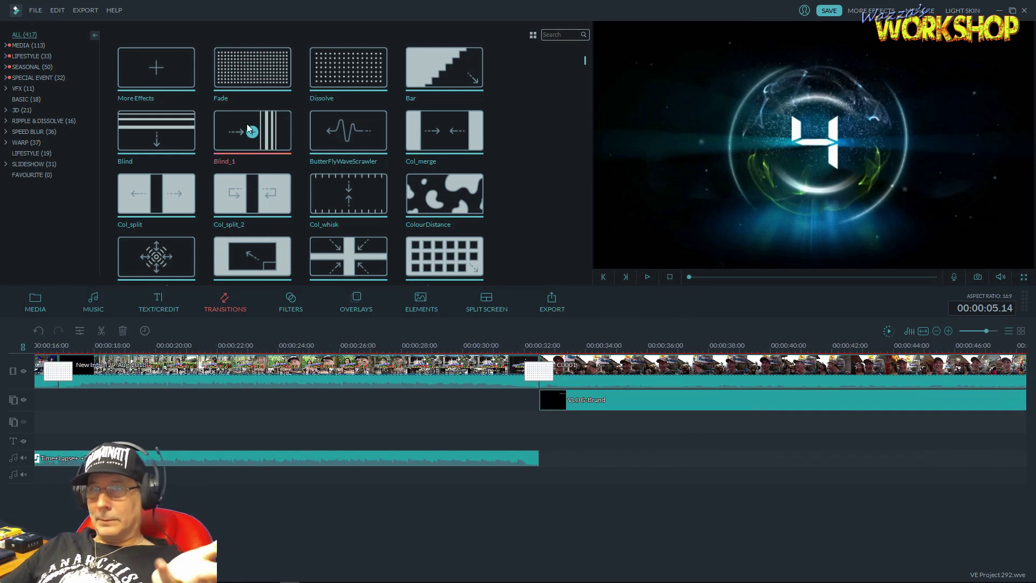
left_click(270, 65)
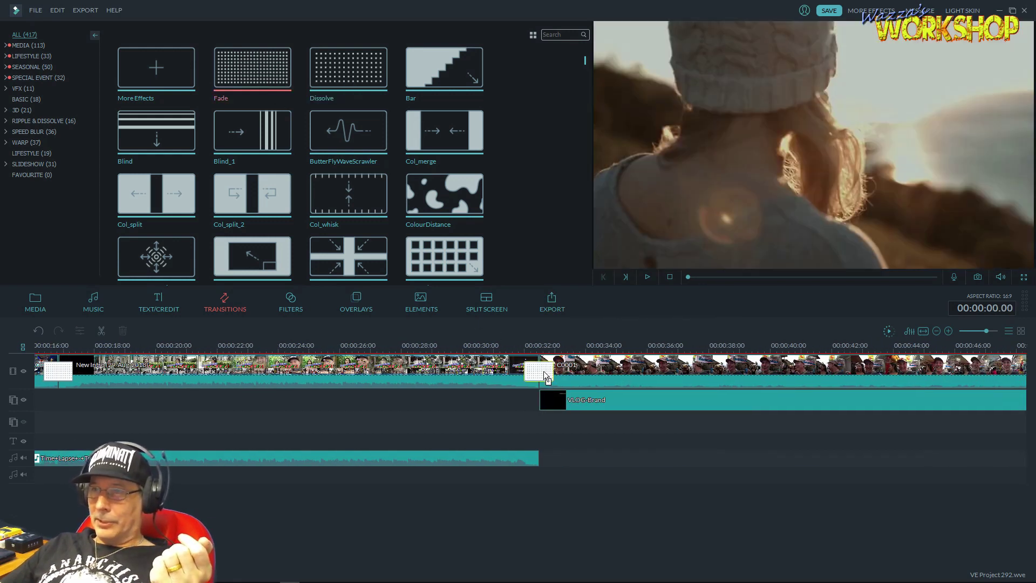
left_click(543, 374)
double_click(548, 377)
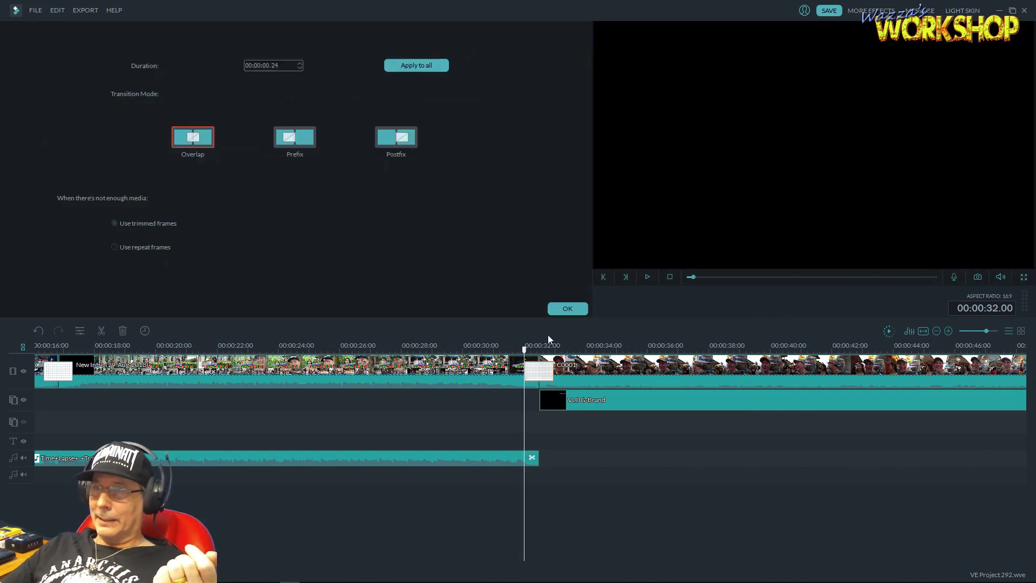
left_click(299, 63)
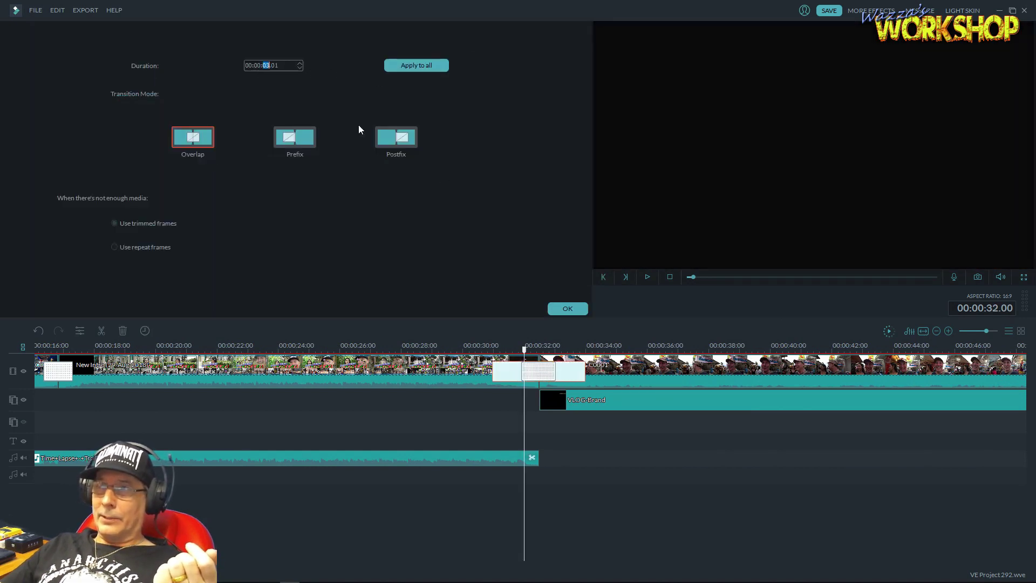
left_click(570, 308)
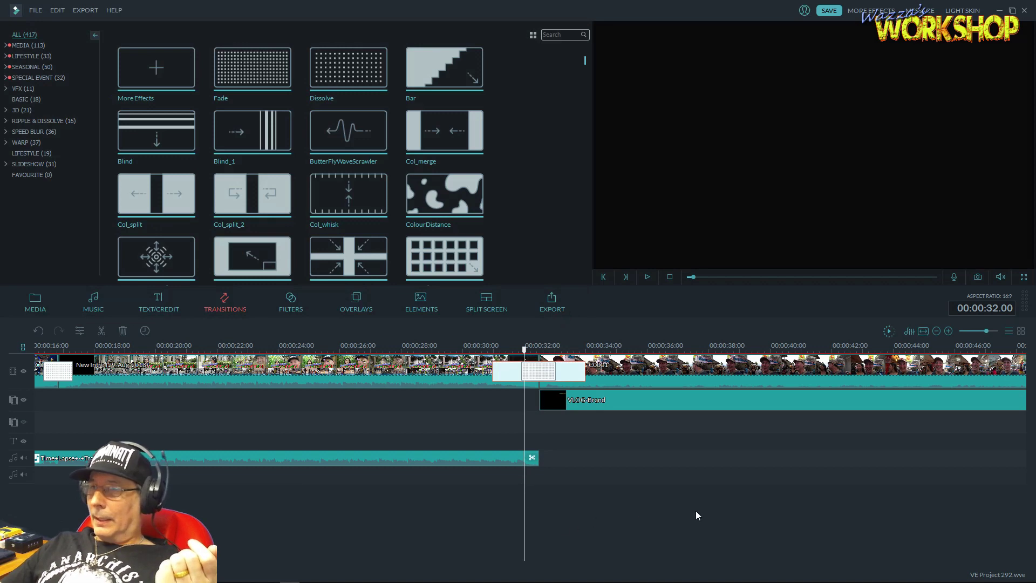
- Place the custom Opening Title on the text track at about 00:00:39, over the first vlog clip
scroll(676, 363, "down", 2)
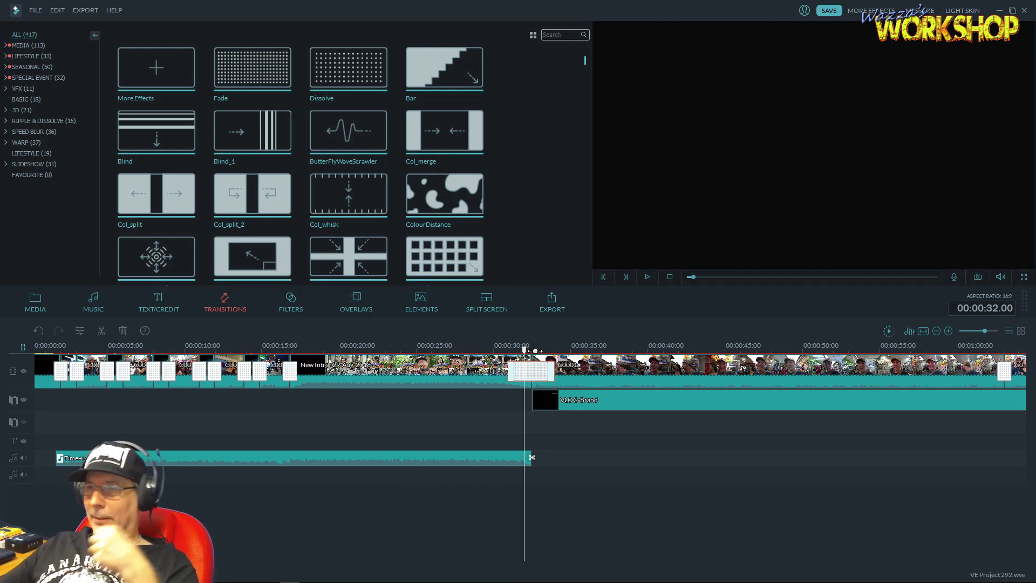
scroll(529, 405, "right", 5)
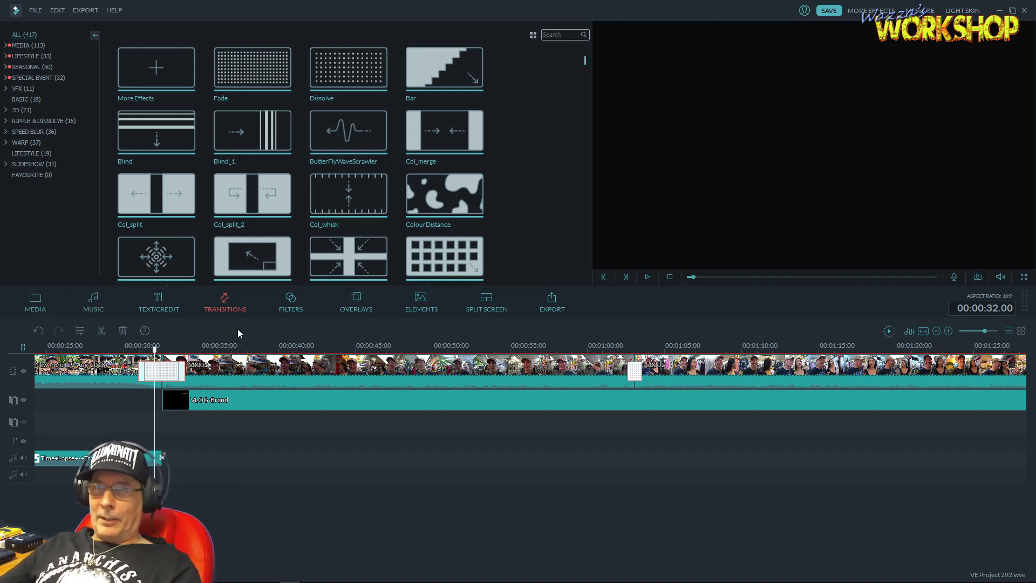
left_click(155, 301)
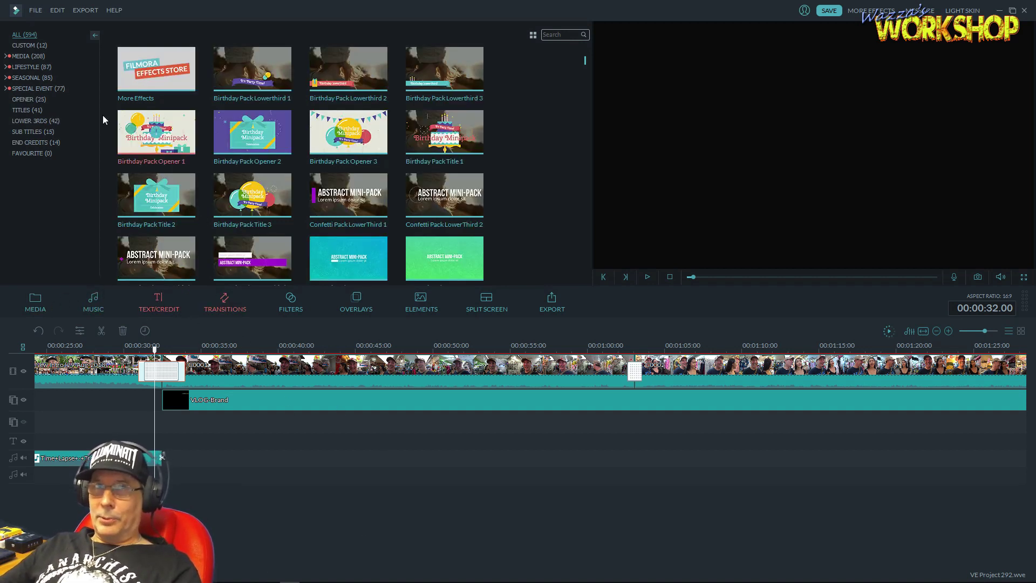
left_click(30, 45)
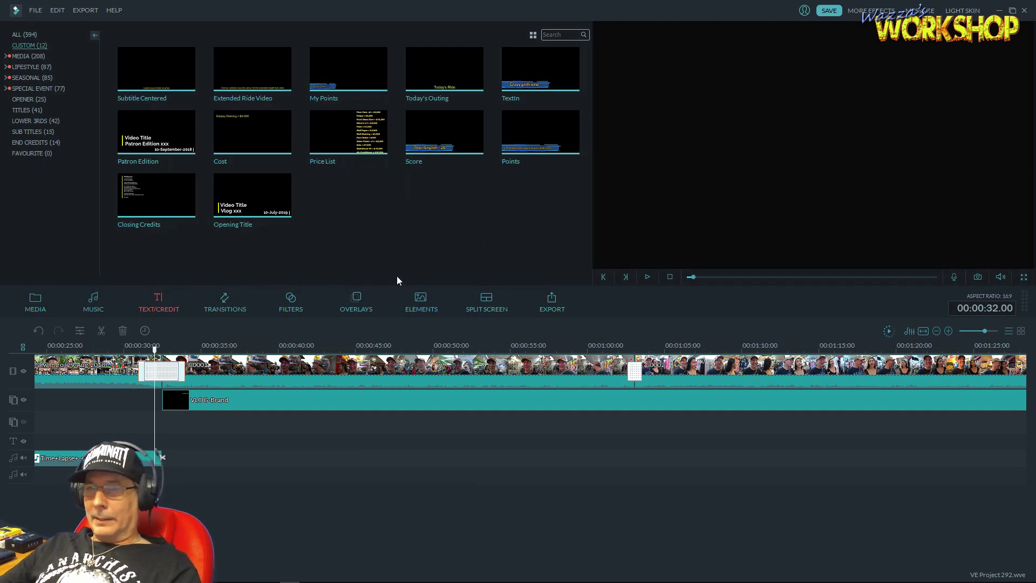
left_click(253, 199)
left_click_drag(290, 317, 265, 438)
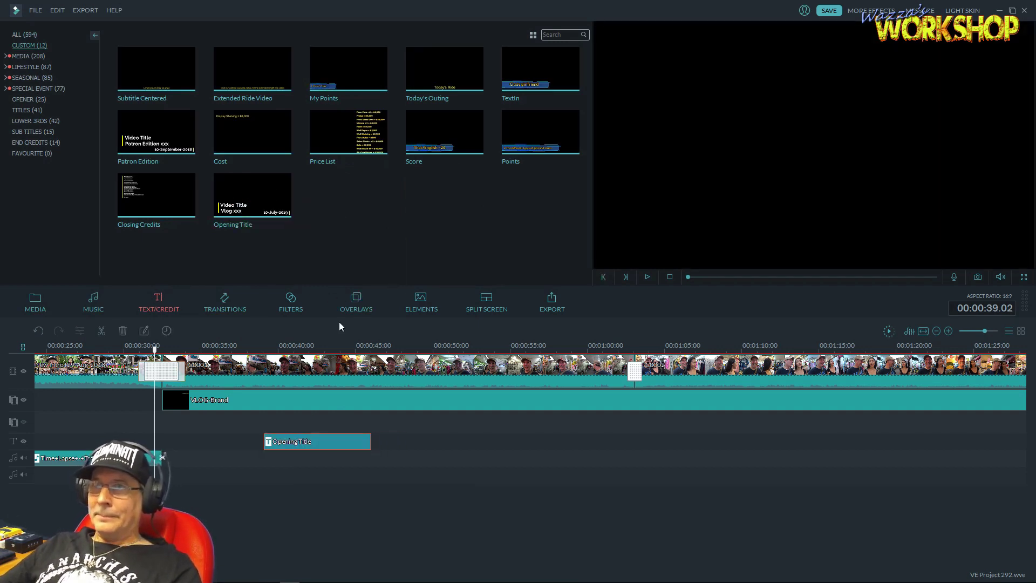
- Add the Engage clip on the overlay track below VLOG-Brand, starting at about 00:00:47
left_click(36, 300)
left_click_drag(585, 244, 577, 134)
mouse_move(467, 204)
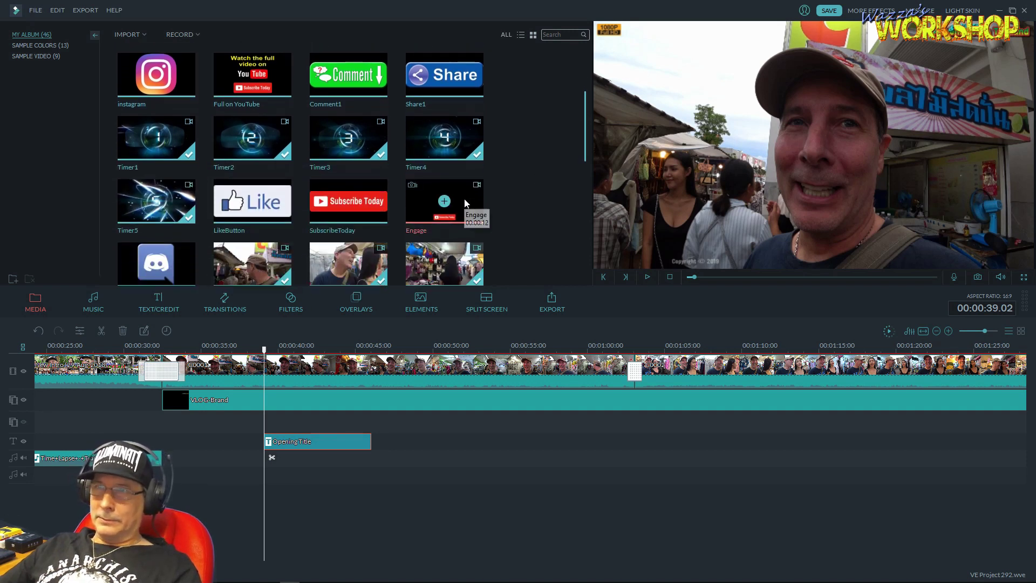
left_click_drag(466, 203, 400, 425)
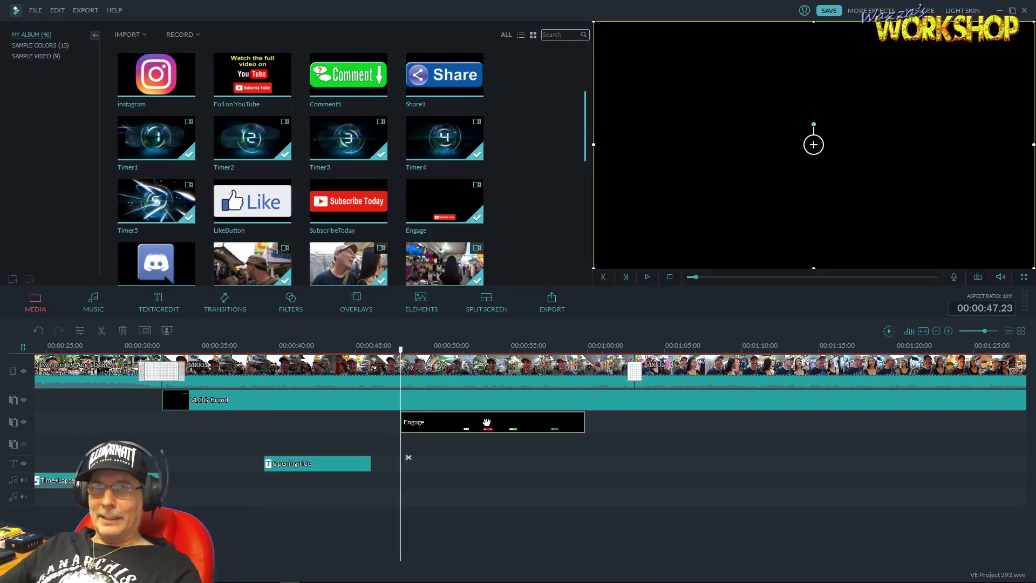
- Make the Engage overlay's black background transparent with Chroma Key at intensity level 1
right_click(487, 422)
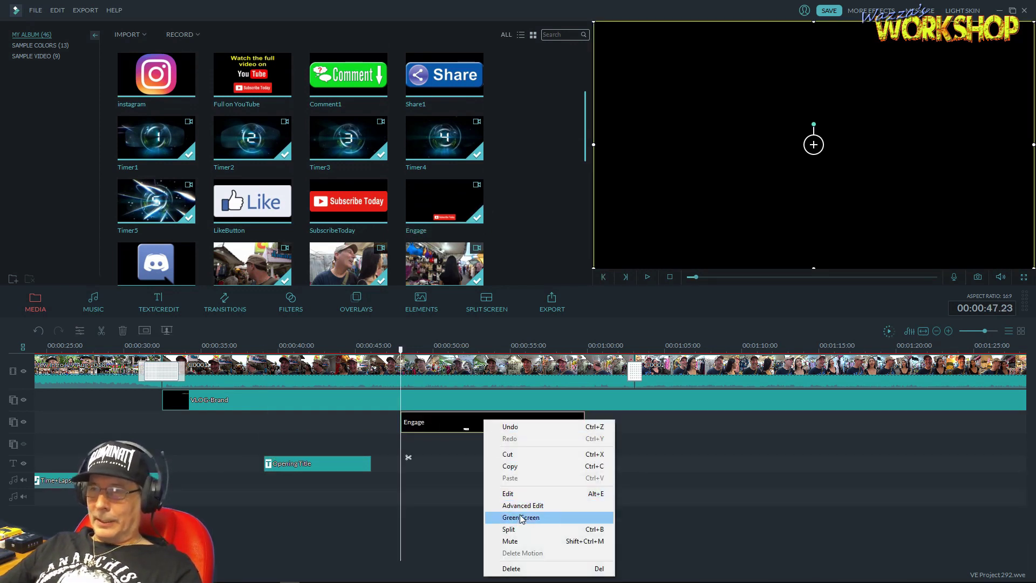
left_click(521, 518)
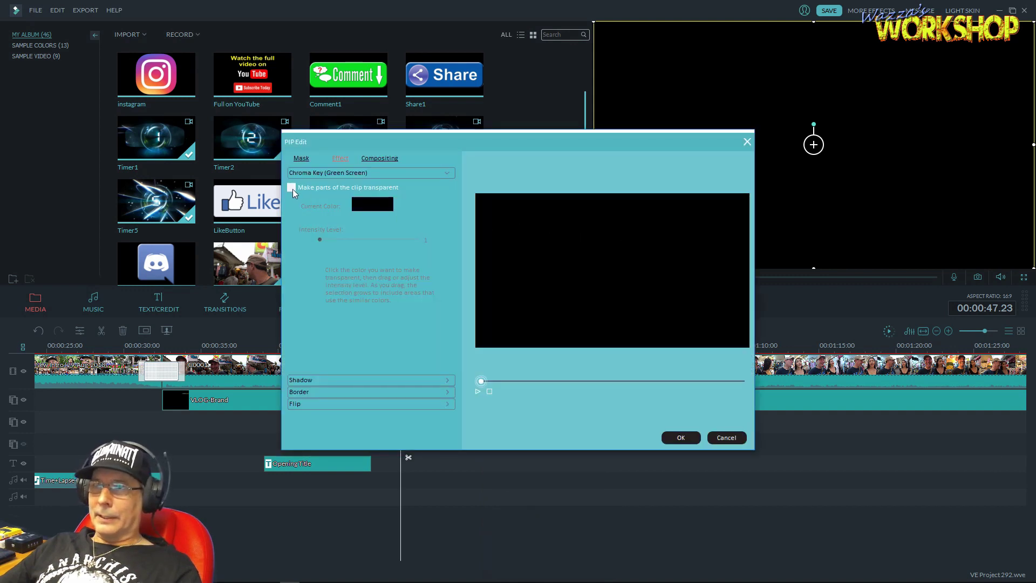
left_click(292, 188)
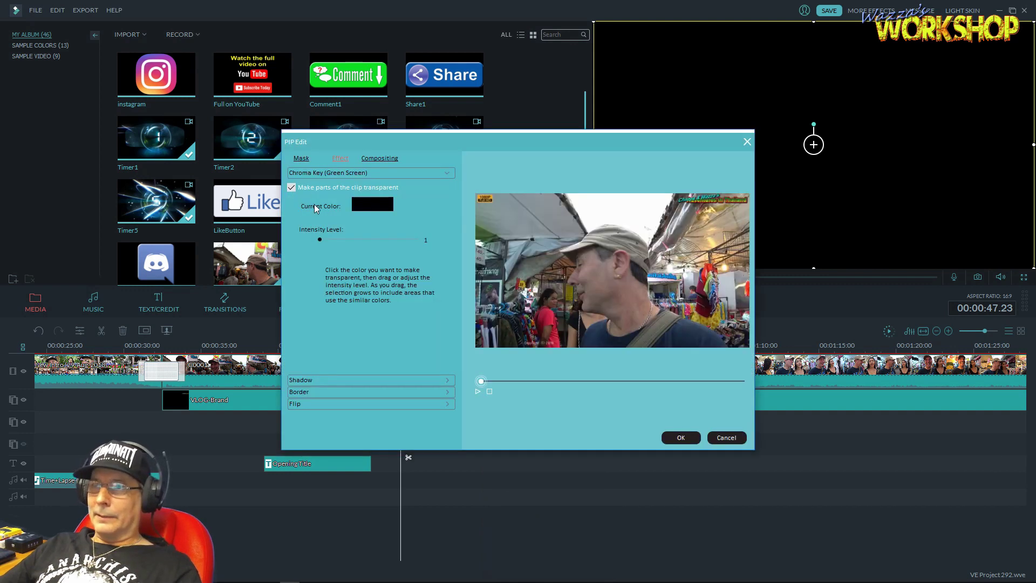
left_click(681, 438)
mouse_move(402, 352)
left_mouse_down()
mouse_move(562, 352)
mouse_move(384, 352)
left_mouse_up()
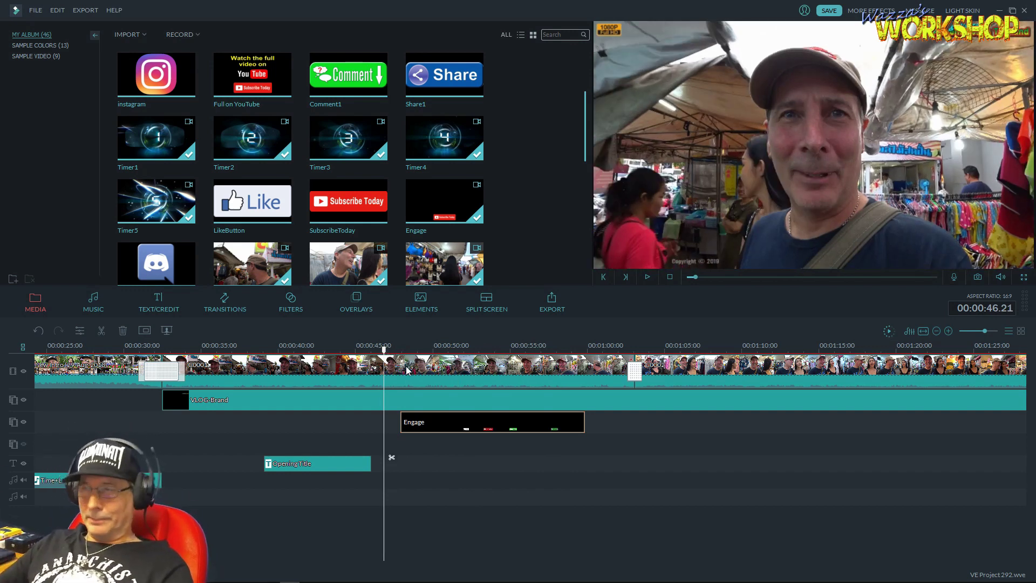
- Find the thumbs-up moment in the last vlog clip and place the LikeButton overlay there, at about 00:24:03
left_click(924, 331)
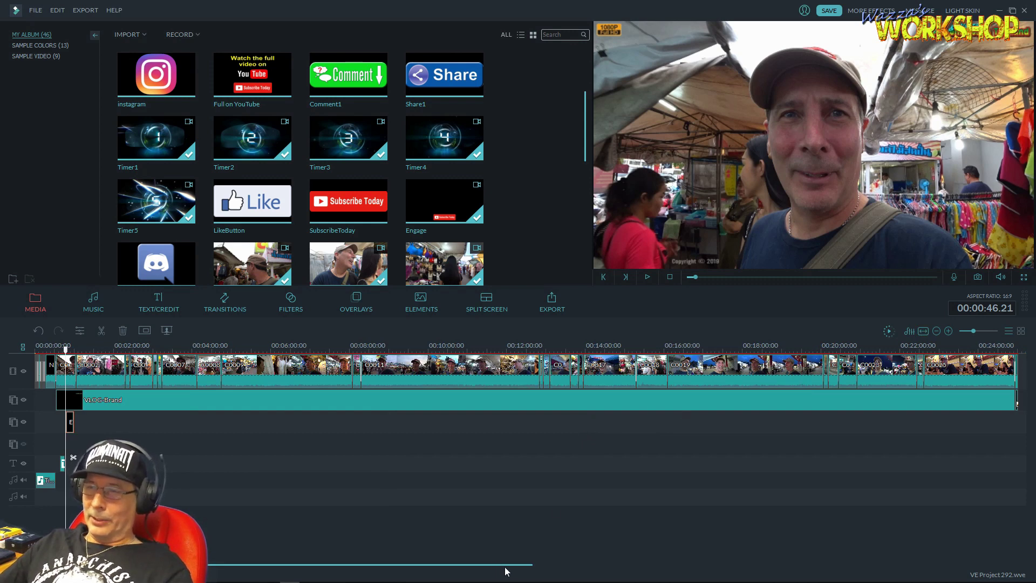
left_click_drag(505, 571, 656, 551)
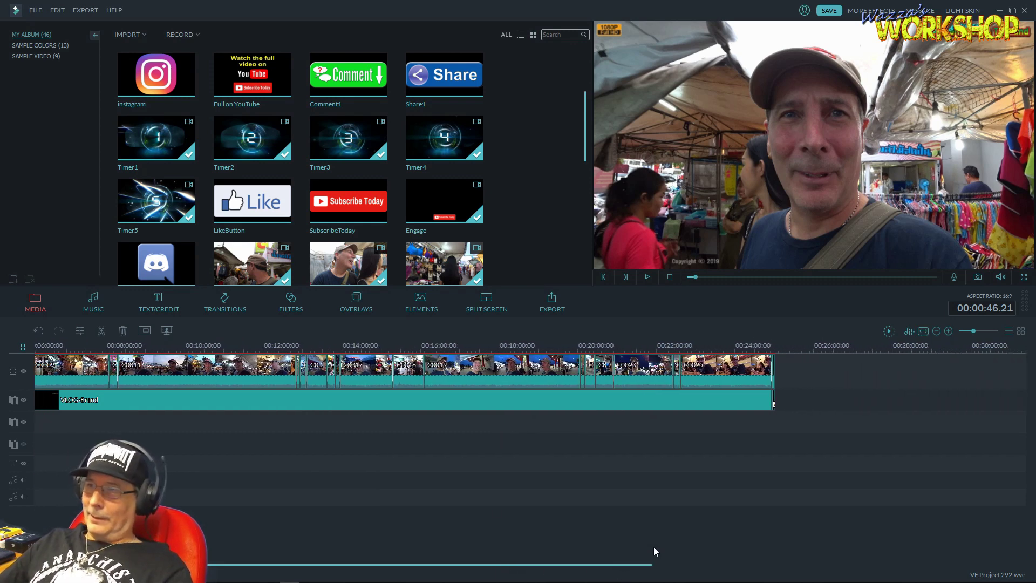
left_click(770, 351)
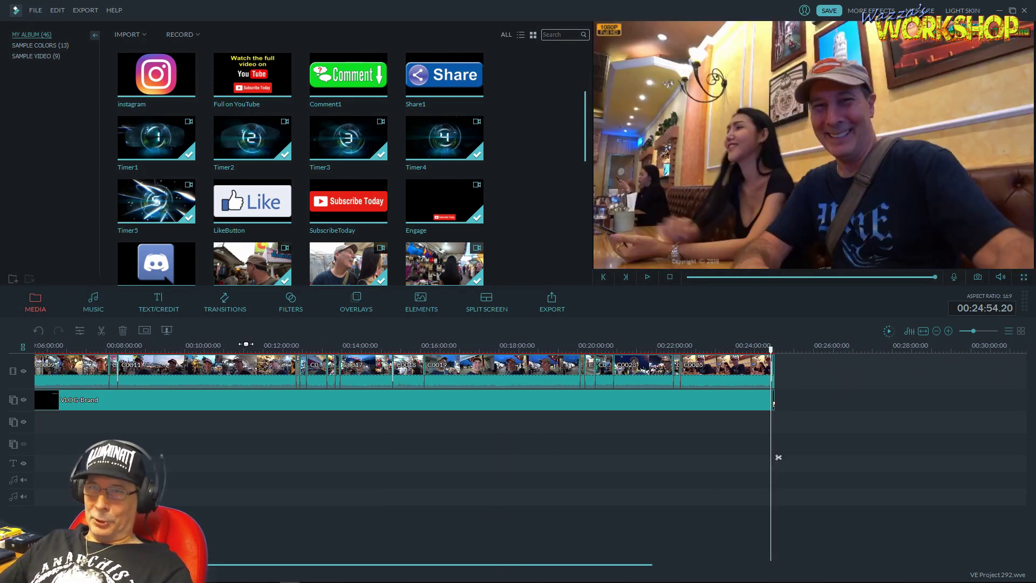
left_click_drag(245, 344, 686, 353)
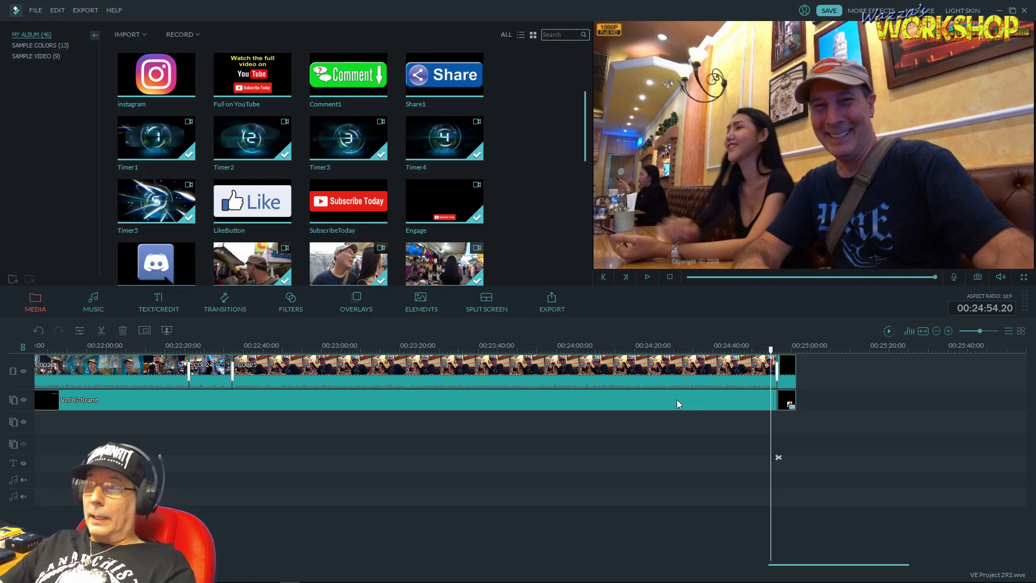
left_click(508, 347)
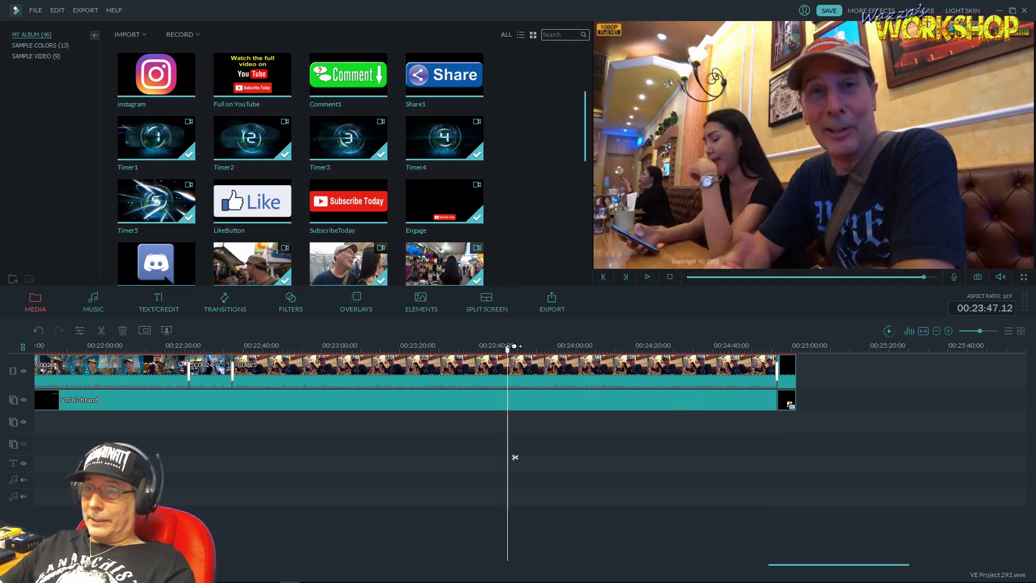
left_click_drag(508, 346, 566, 354)
key("space")
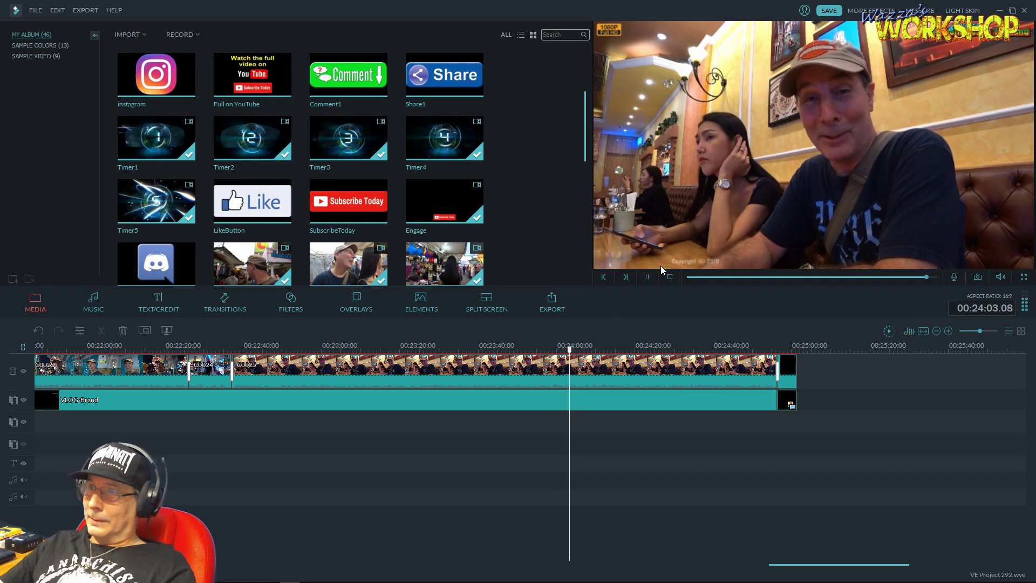
left_click(647, 276)
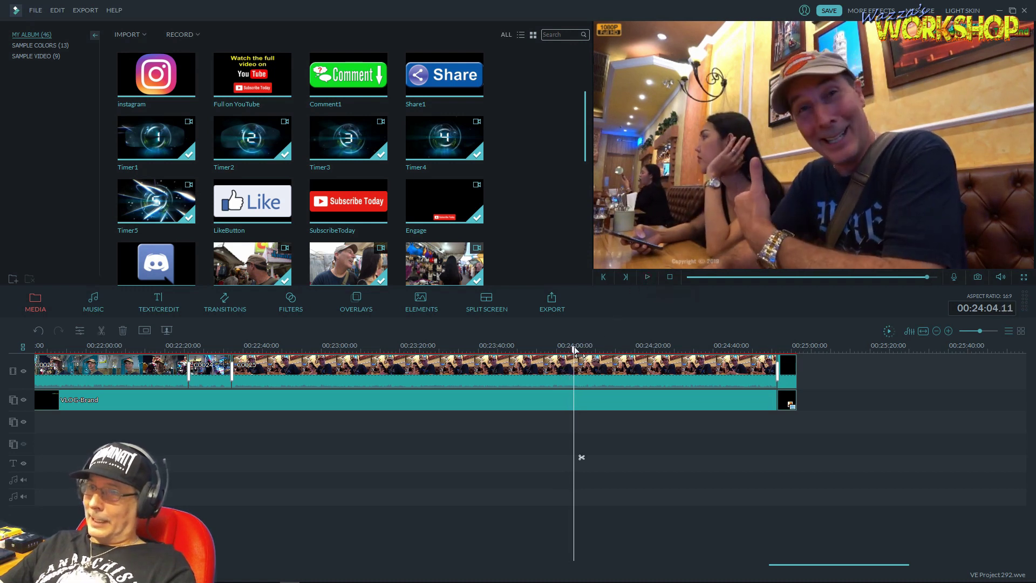
left_click_drag(574, 351, 570, 352)
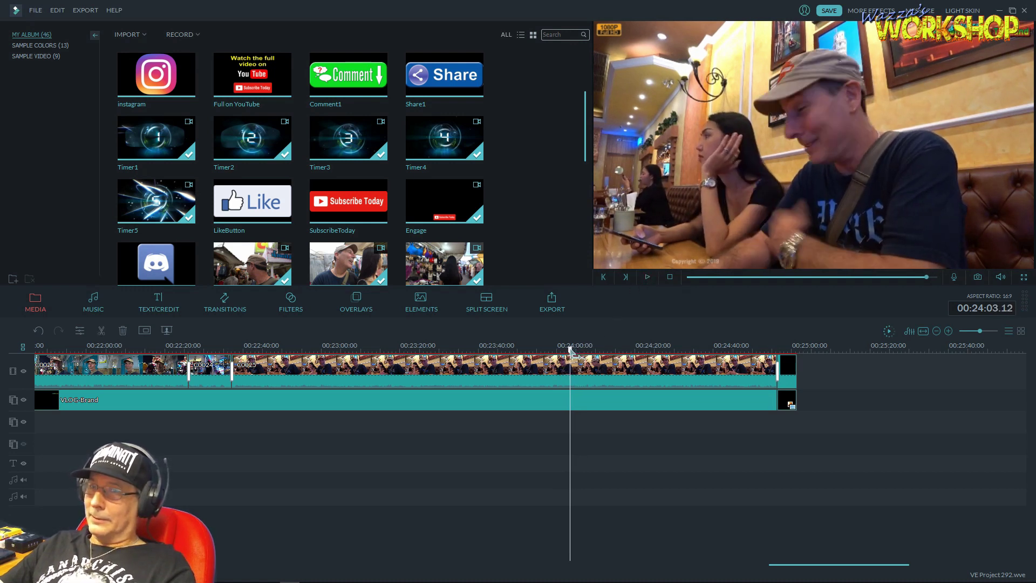
left_click_drag(276, 197, 581, 427)
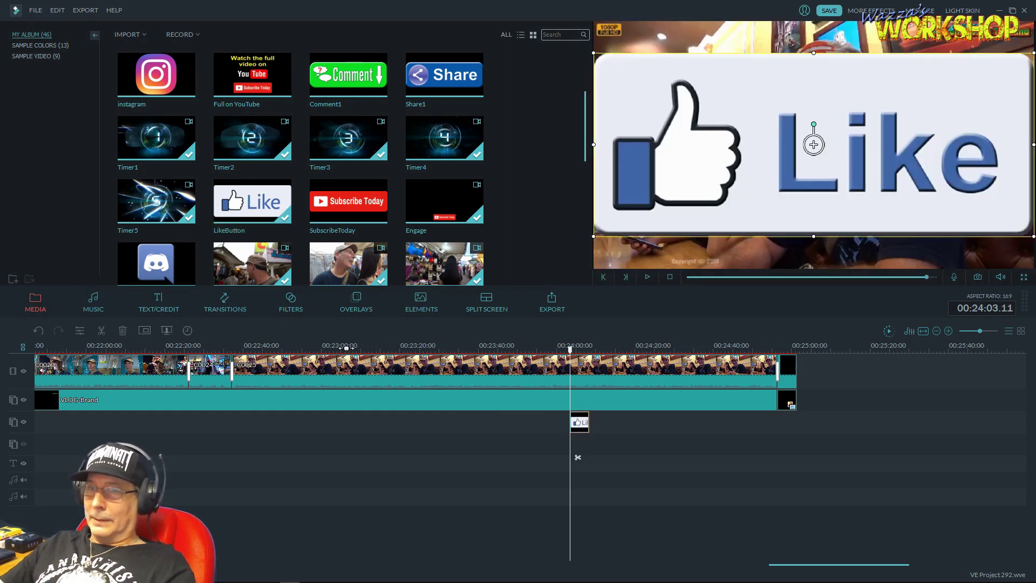
- Shorten the LikeButton overlay to about 3 s and apply the To the Right 2 motion to it
scroll(473, 345, "up", 5)
scroll(474, 346, "up", 2)
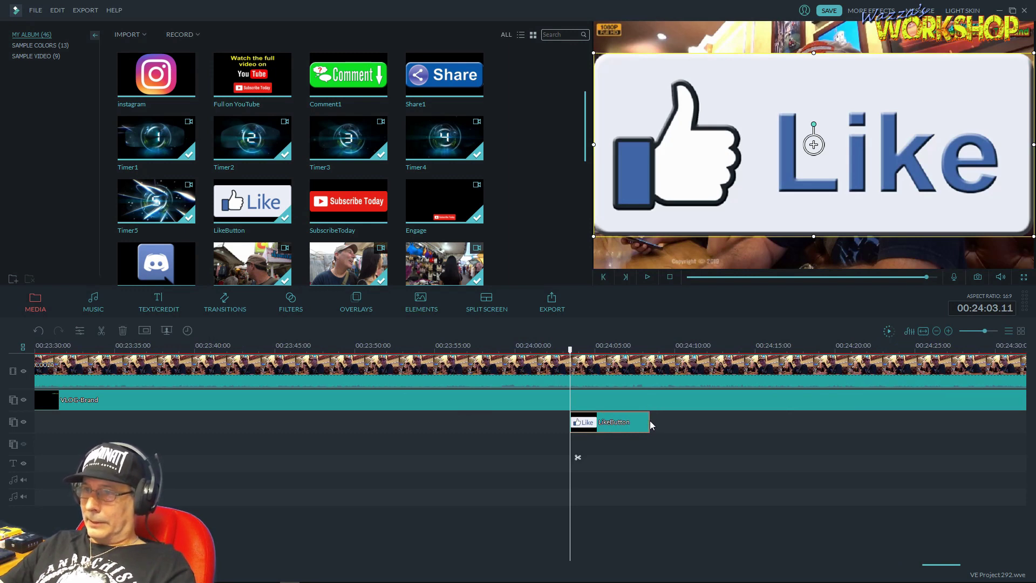
left_click_drag(649, 425, 615, 427)
double_click(604, 426)
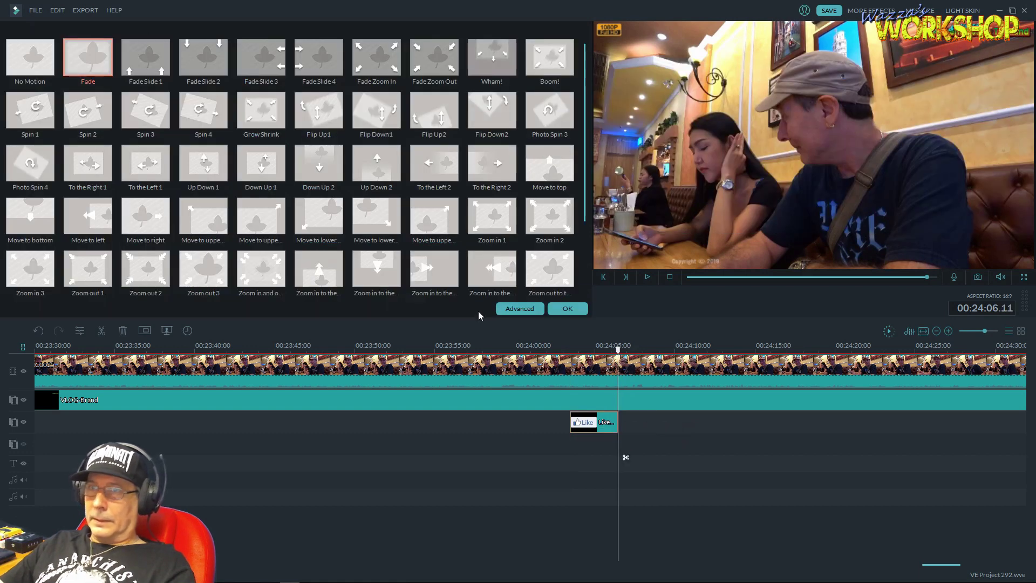
left_click(491, 174)
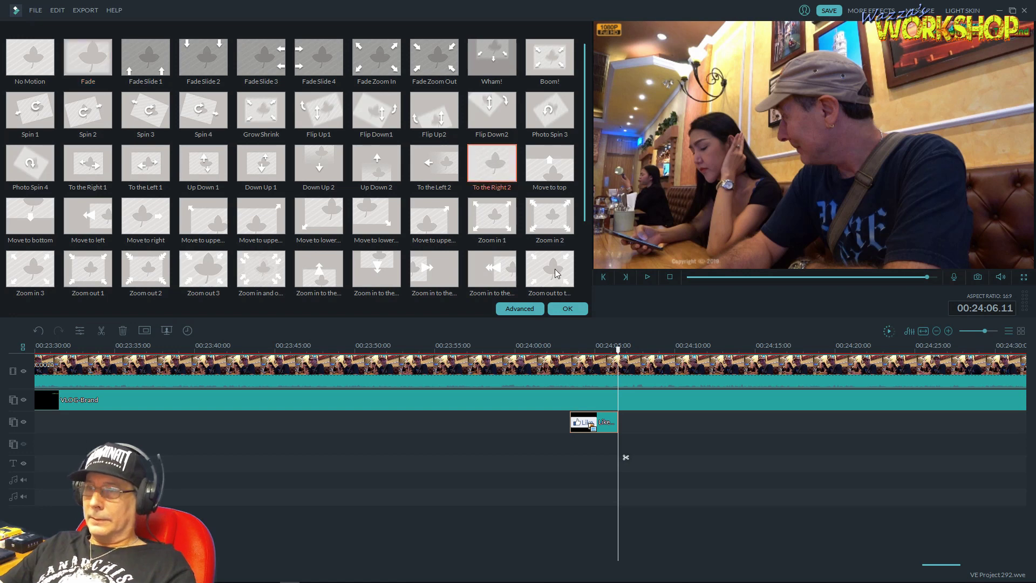
- Shrink the LikeButton image to about one sixth of the frame width and position it in the frame's lower-right corner
left_click_drag(618, 353, 598, 354)
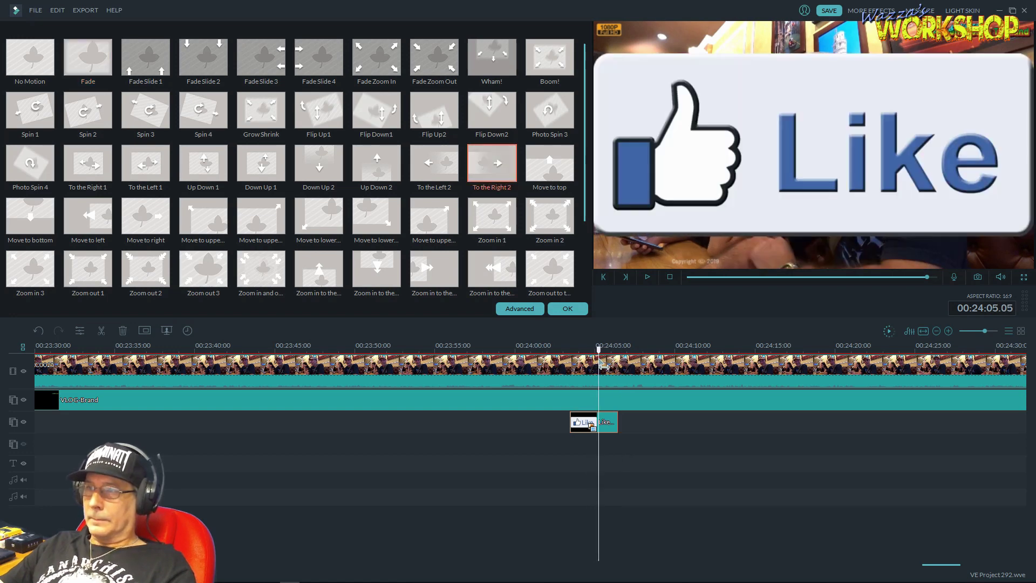
left_click_drag(593, 54, 828, 206)
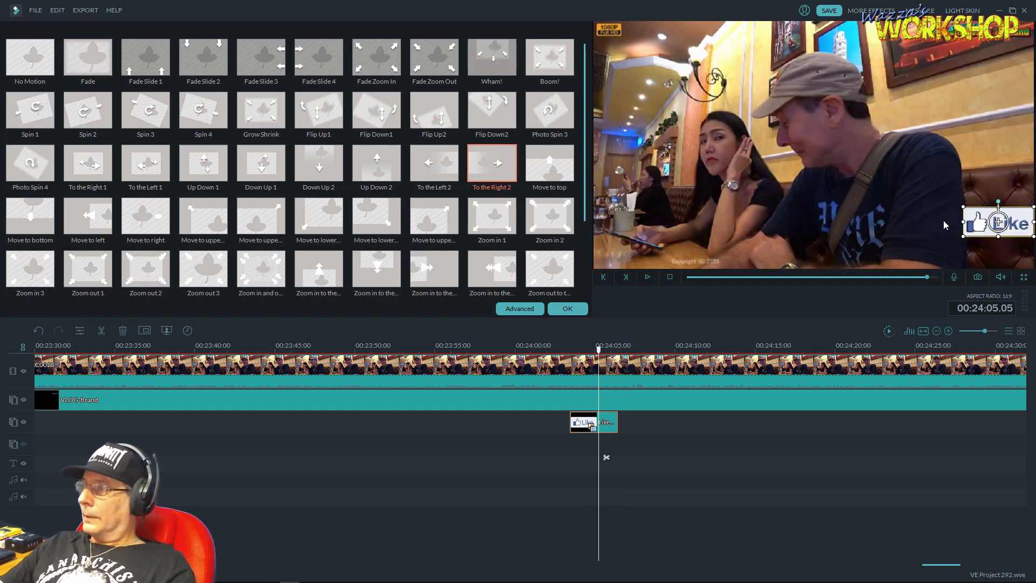
left_click_drag(978, 220, 961, 233)
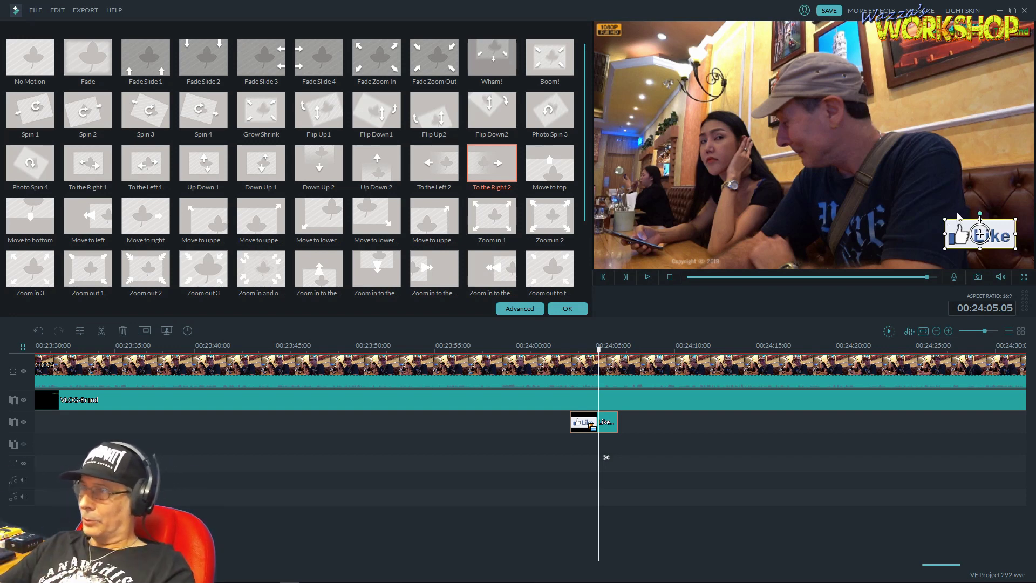
- Slightly shrink the LikeButton and move it closer to the frame's lower-right corner, then preview its motion and accept the settings
left_click_drag(944, 218, 966, 236)
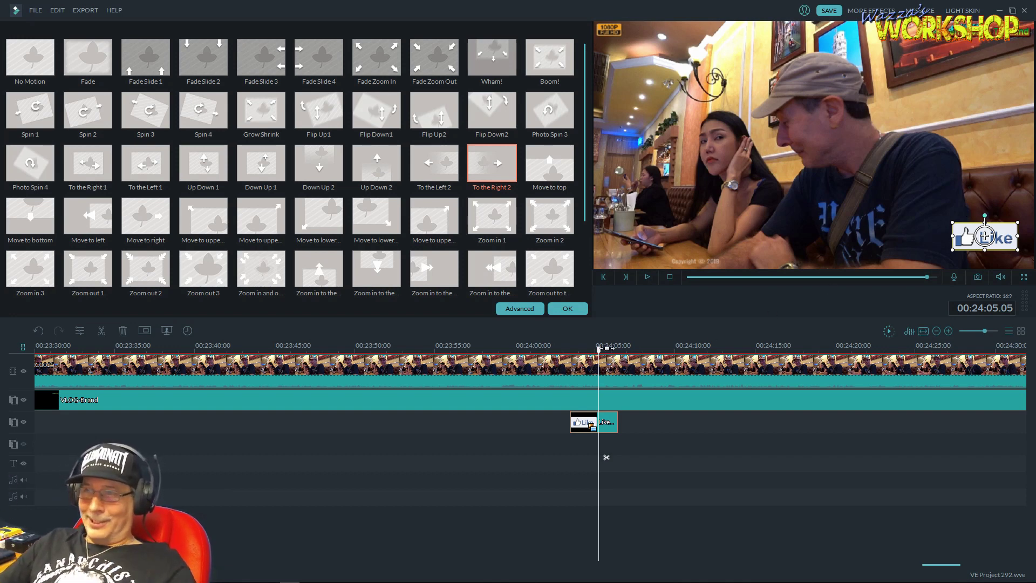
left_click(647, 279)
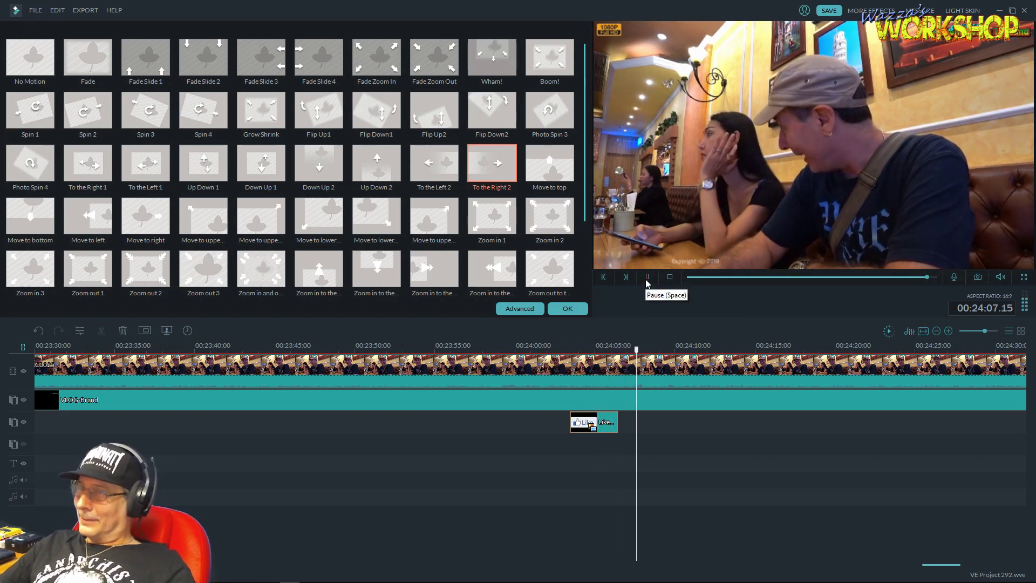
left_click(647, 278)
left_click(566, 308)
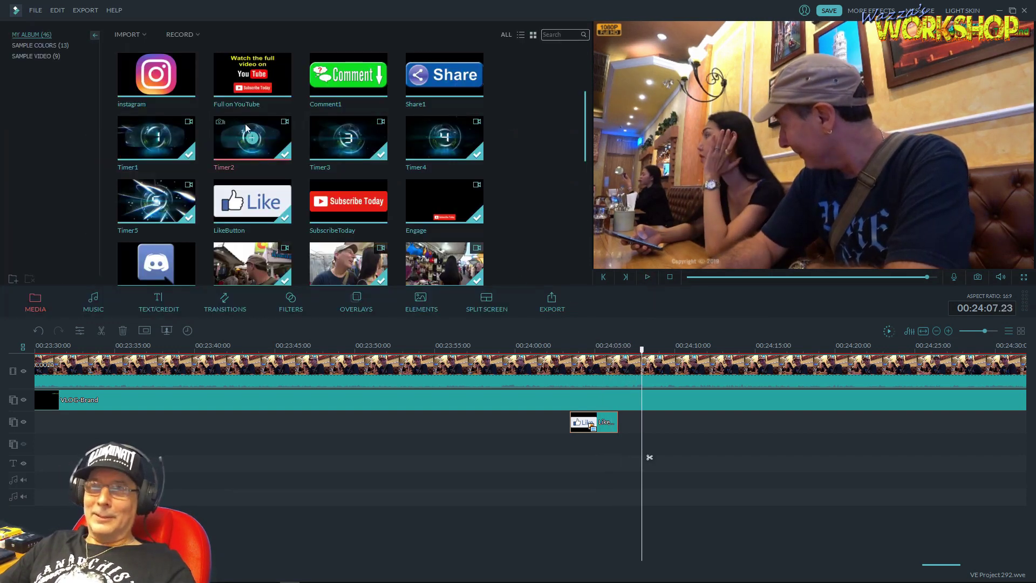
- Place the SubscribeToday overlay at about 00:24:07, and fine-tune the Comment1 overlay's position at the frame's lower centre, previewing its Boom! motion
left_click_drag(348, 201, 641, 422)
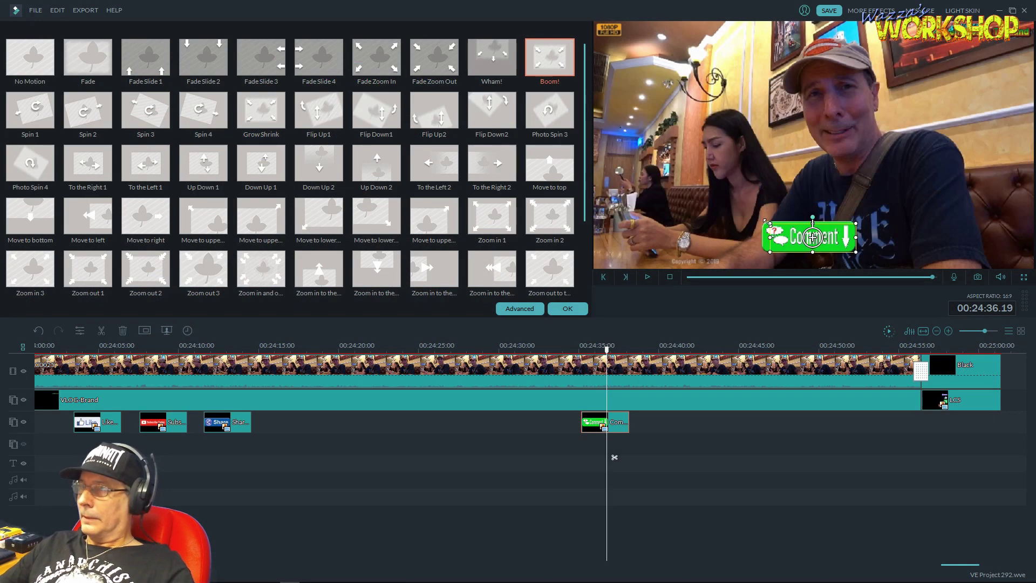
left_click_drag(813, 237, 810, 239)
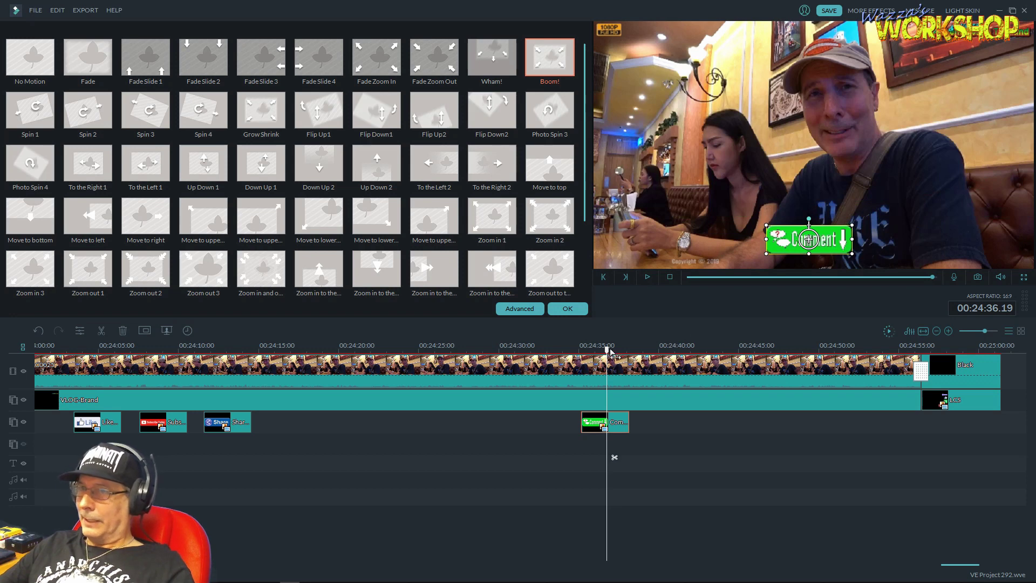
left_click_drag(607, 350, 566, 350)
left_click(647, 276)
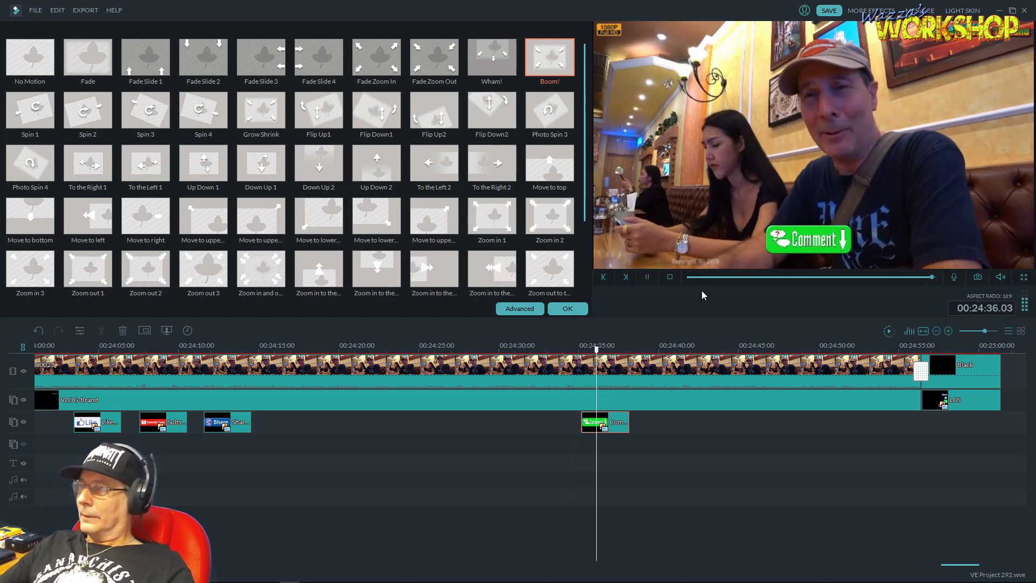
left_click(647, 277)
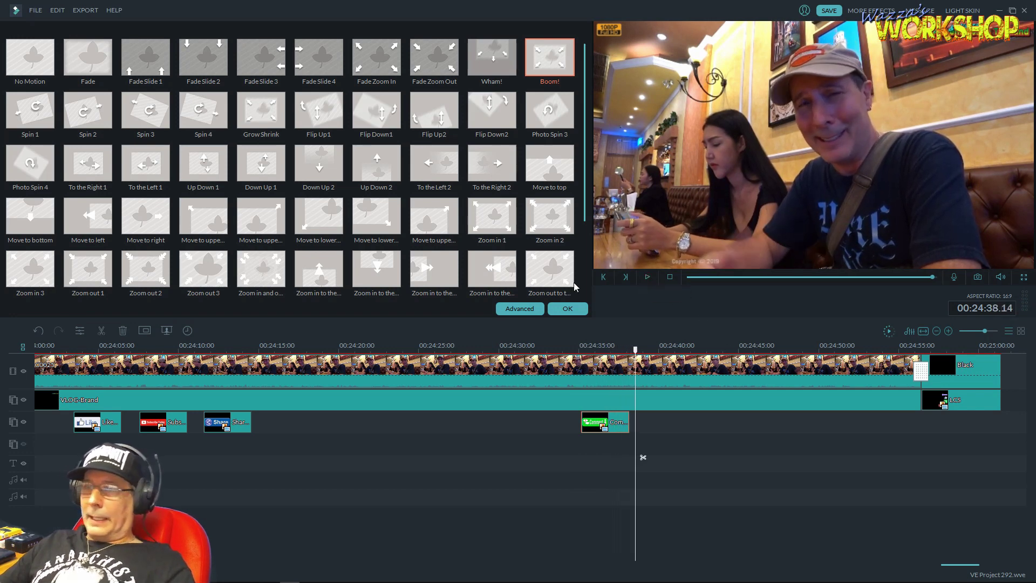
left_click(575, 309)
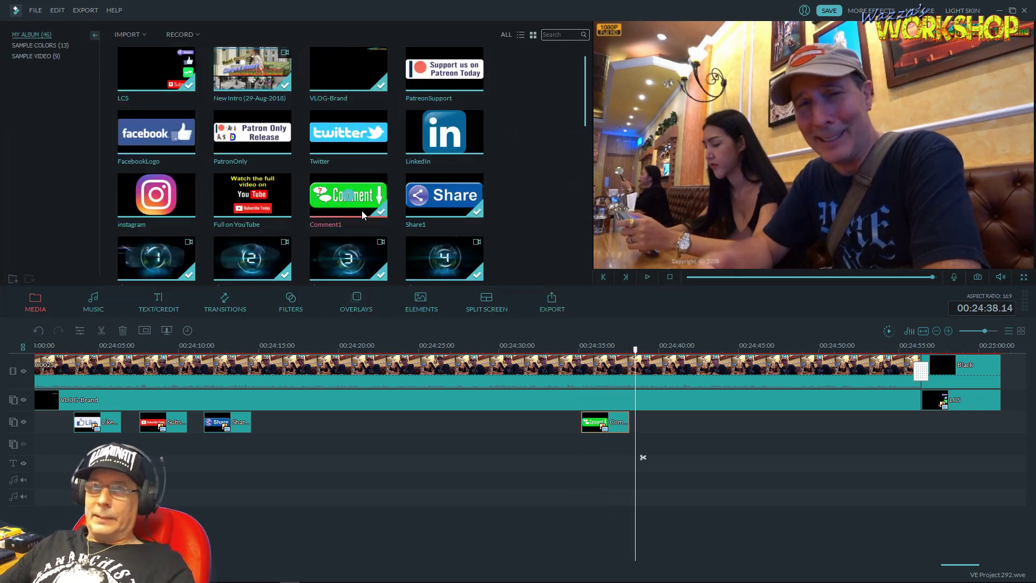
- Add the custom Closing Credits title to the text track at about 00:24:53, near the end of the vlog
left_click(152, 300)
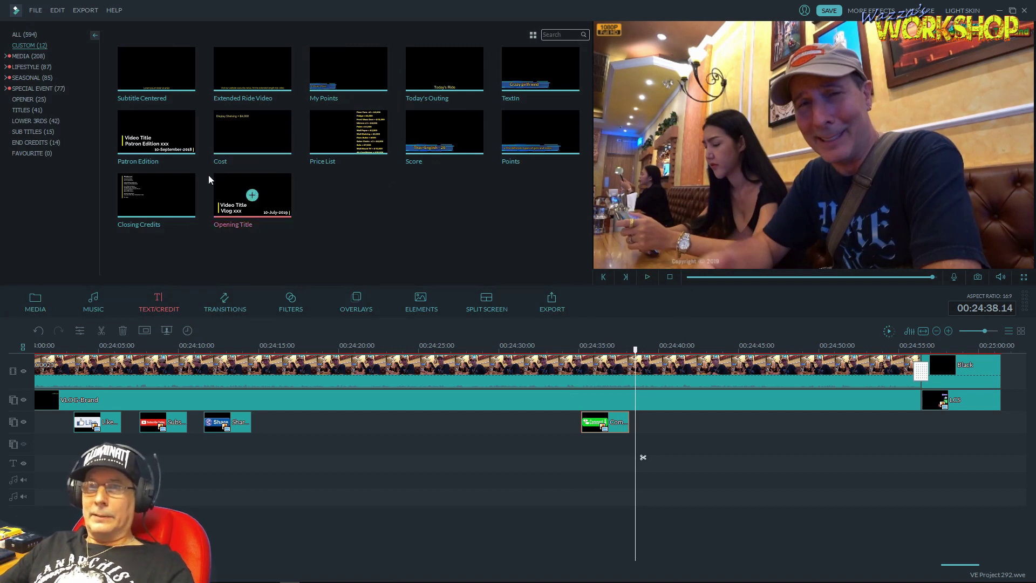
left_click_drag(172, 193, 876, 410)
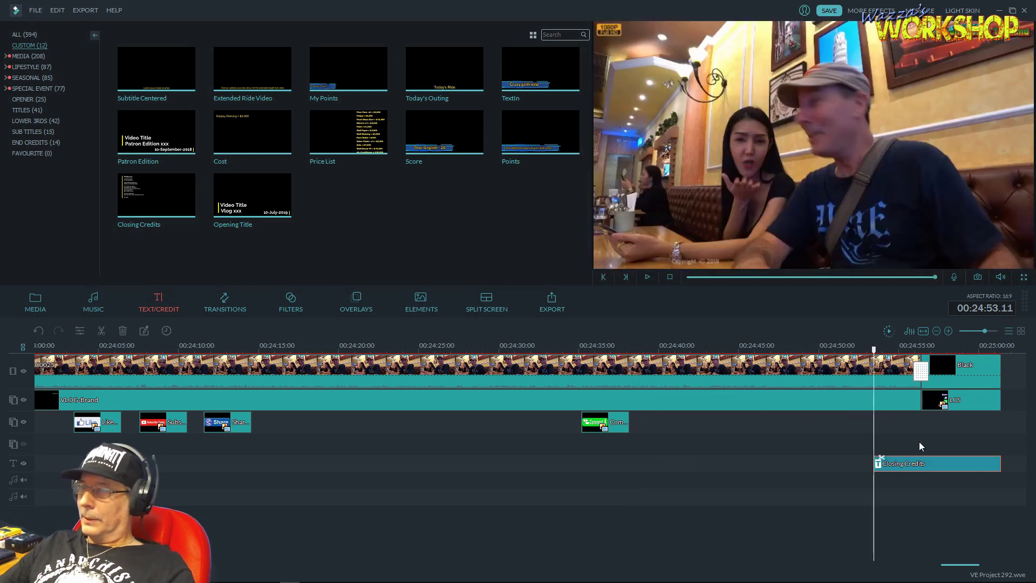
left_click_drag(875, 349, 853, 350)
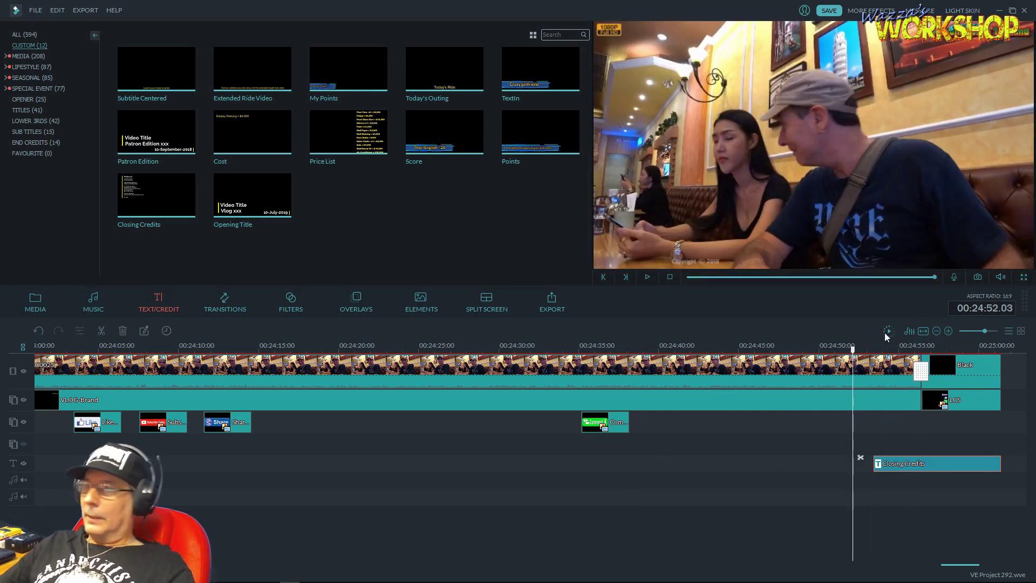
- Return to the Opening Title near the start of the timeline, at about 00:00:42, and open it for text editing
left_click(923, 332)
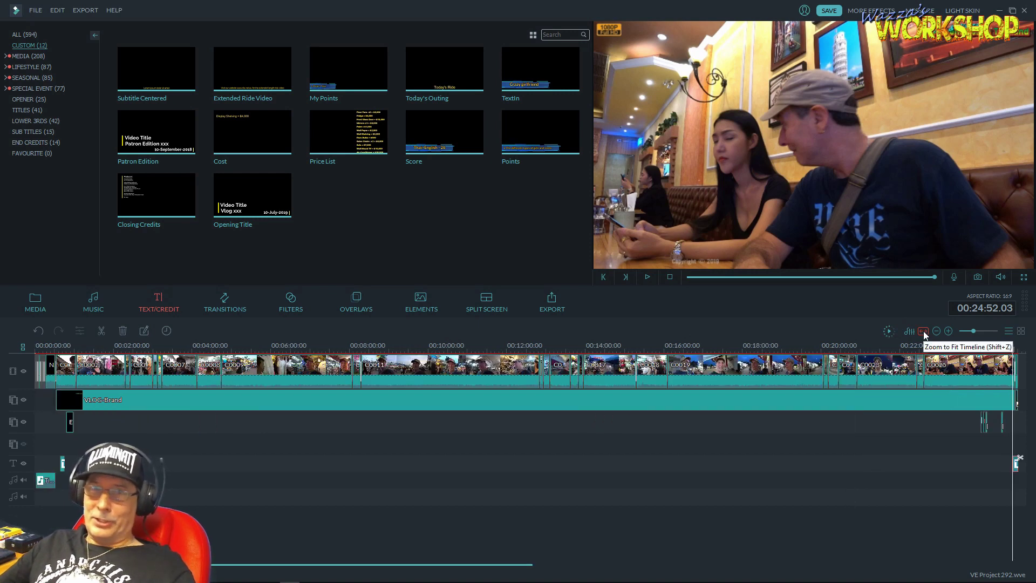
left_click(60, 345)
scroll(417, 343, "up", 3)
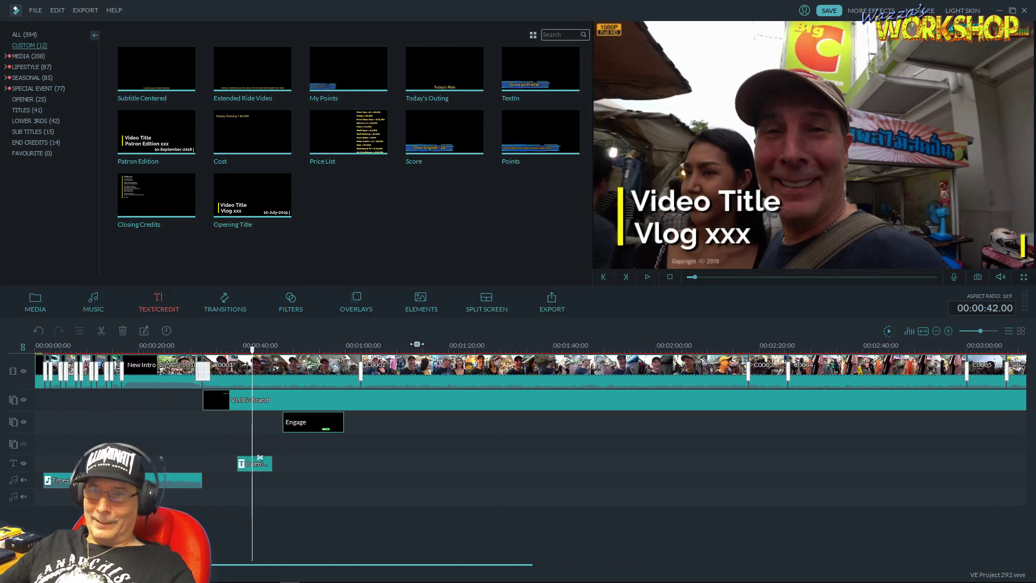
scroll(417, 344, "up", 2)
scroll(408, 344, "up", 3)
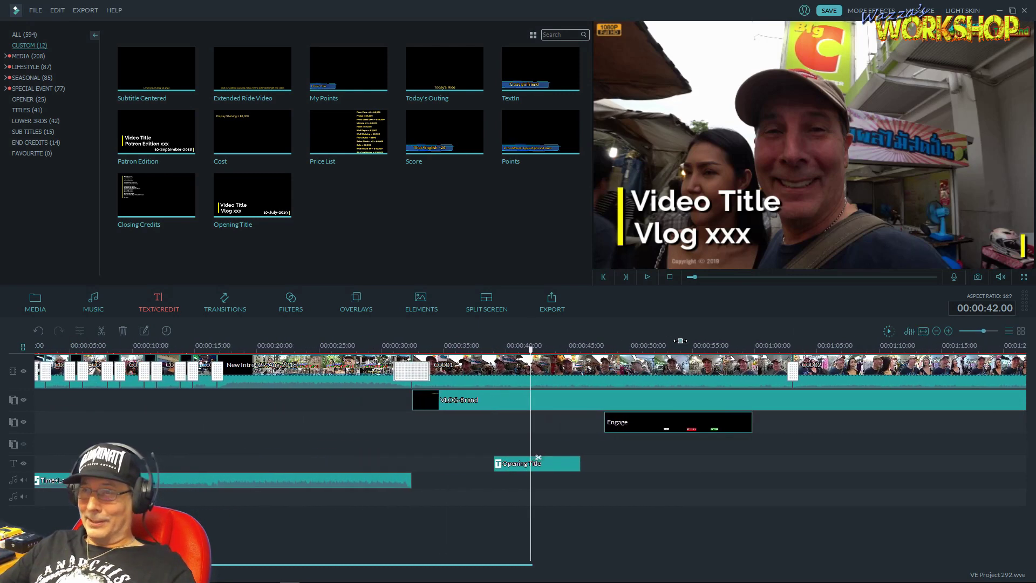
scroll(680, 340, "up", 1)
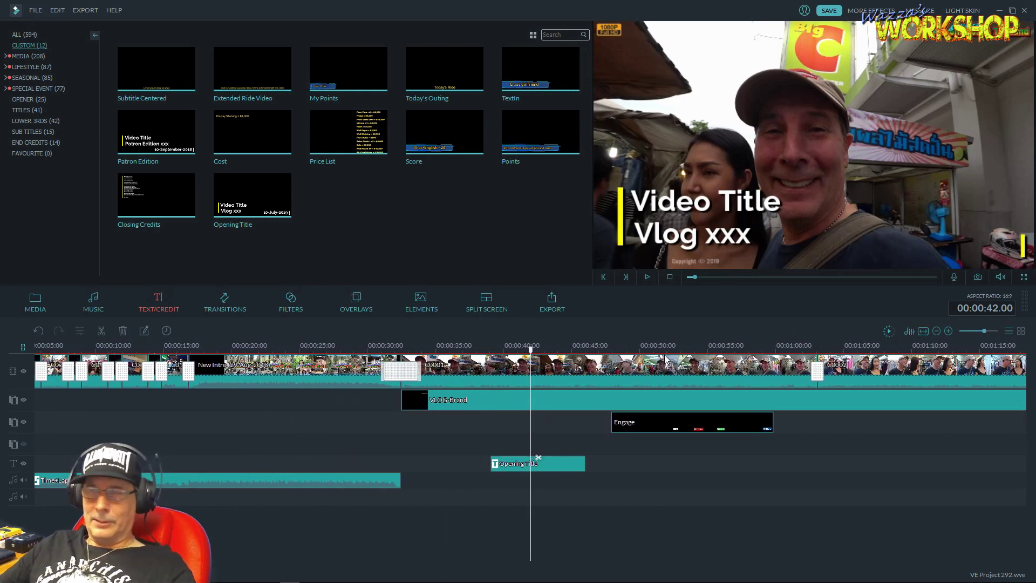
scroll(680, 340, "up", 1)
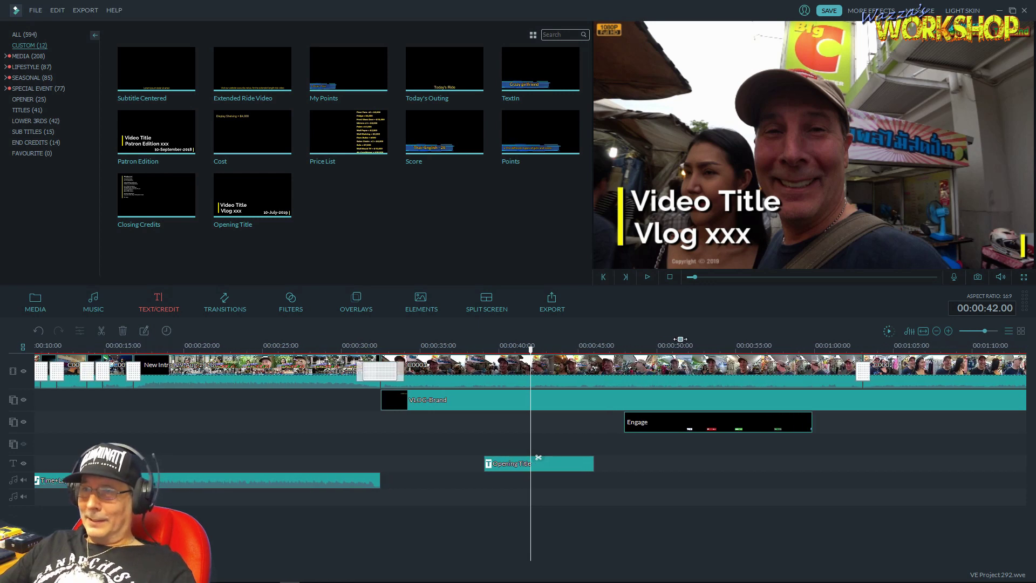
scroll(680, 338, "up", 1)
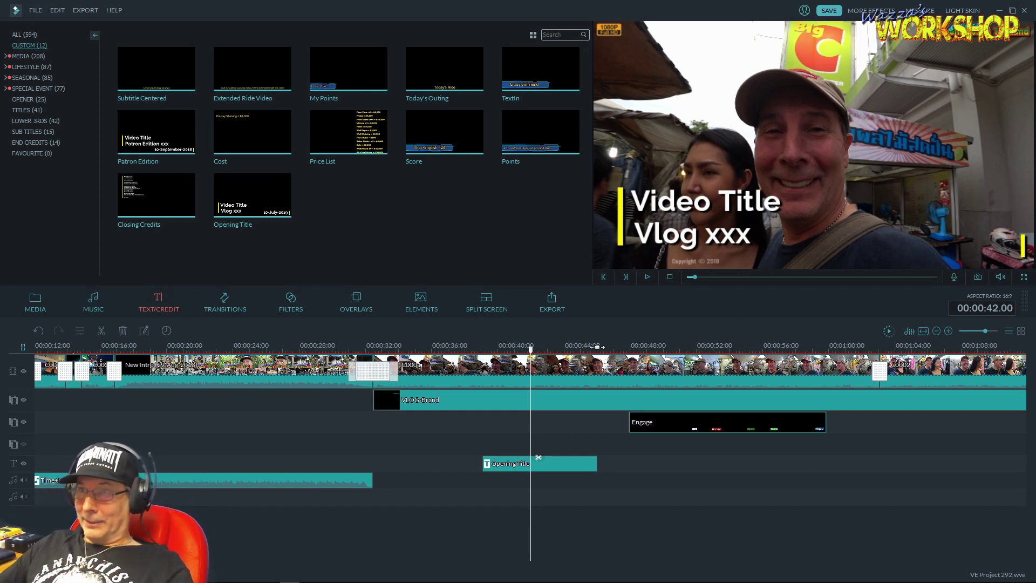
left_click_drag(531, 351, 536, 354)
double_click(568, 464)
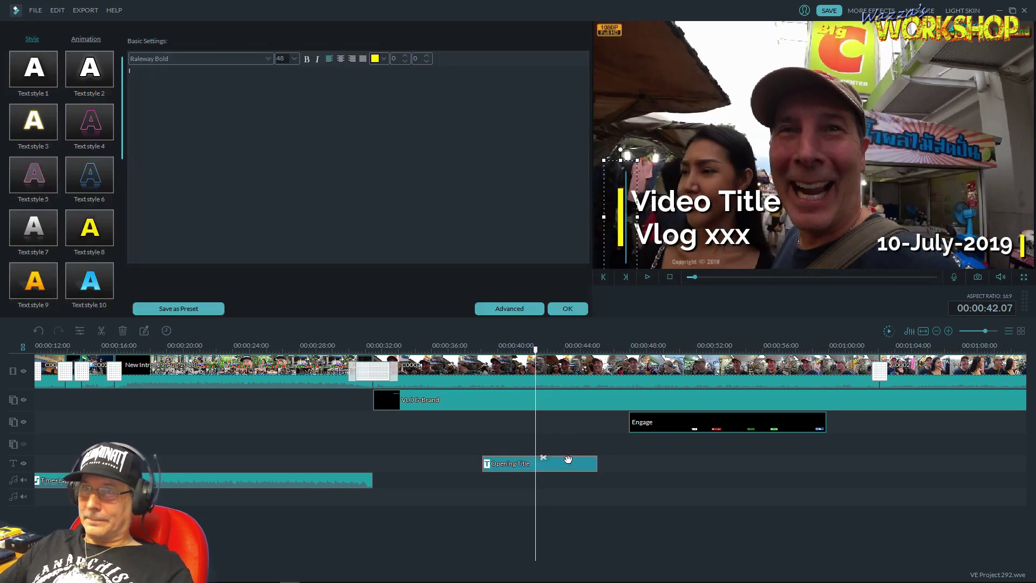
- Replace the "Video Title" line with "Wednesday chat at the local market"
left_click(750, 212)
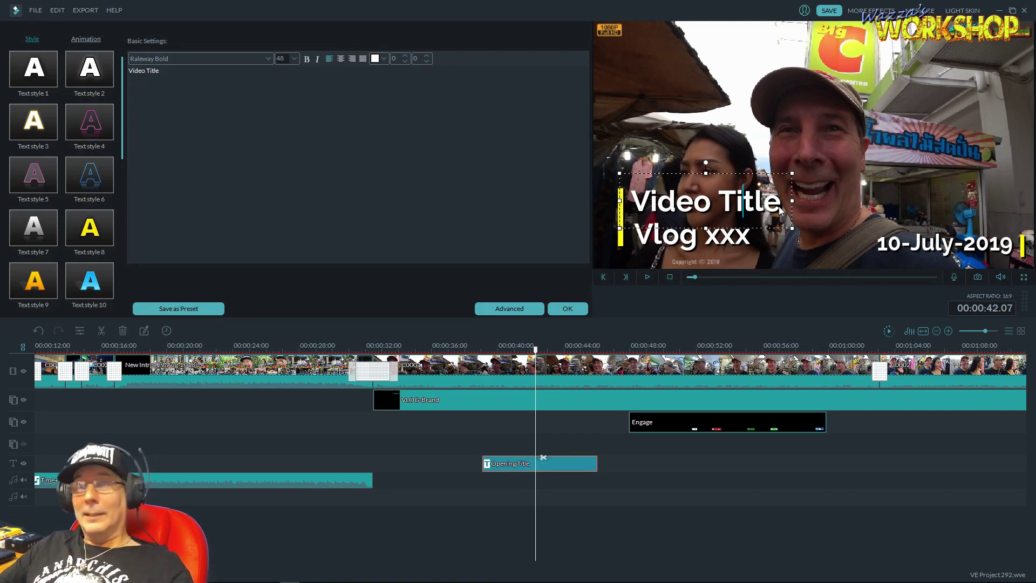
left_click_drag(780, 209, 640, 208)
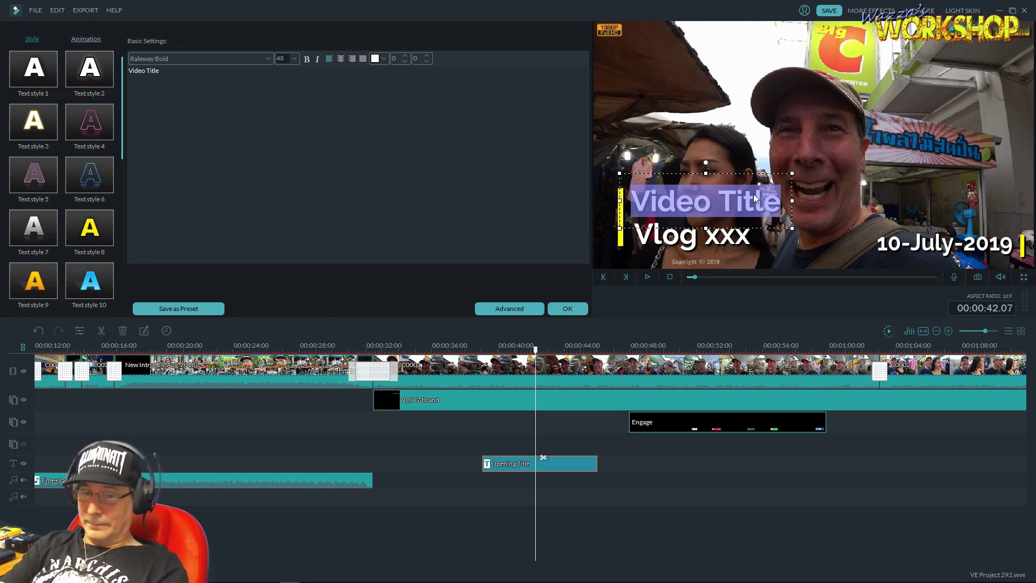
type("Wed")
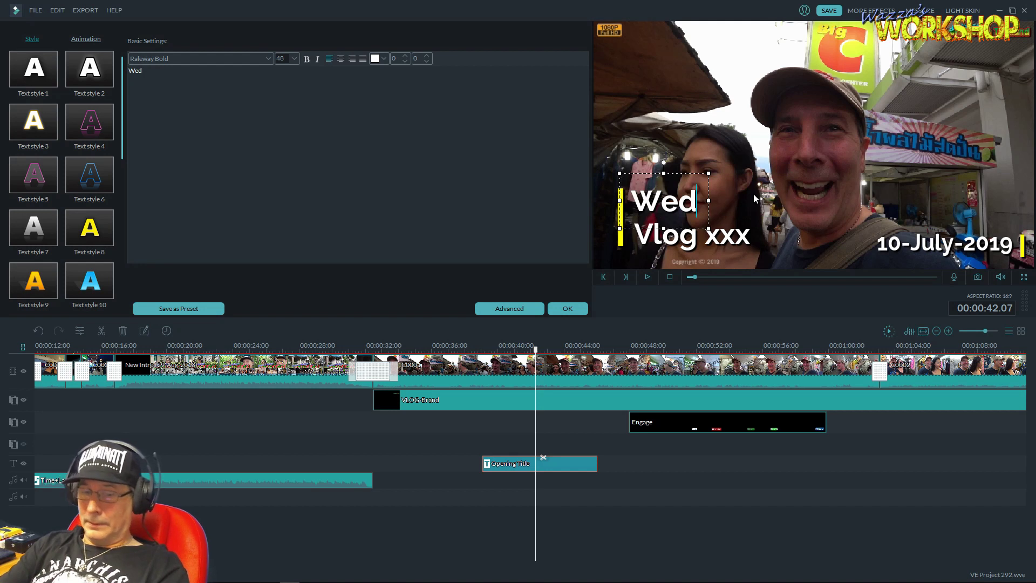
type("nesday")
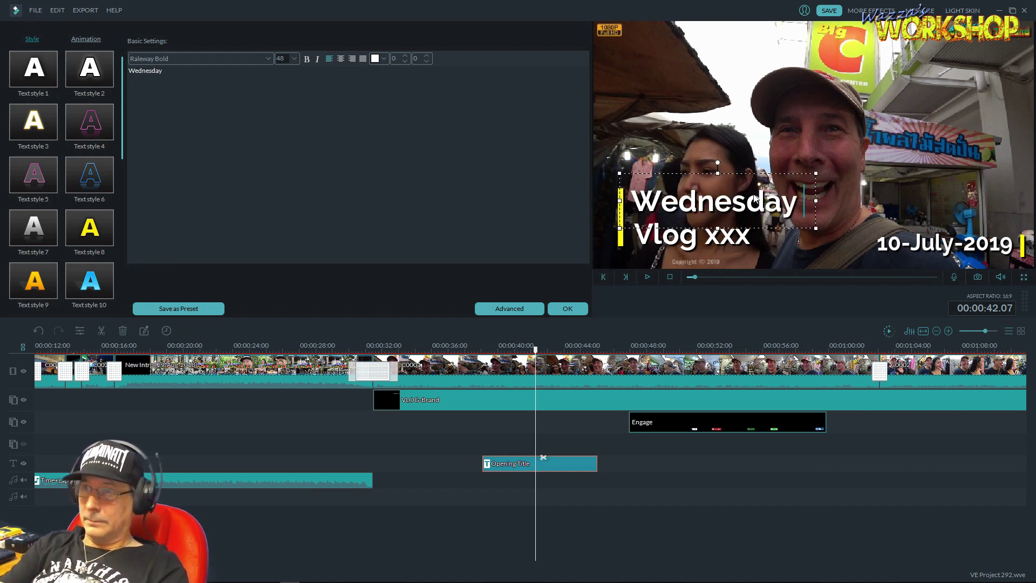
type(" chat")
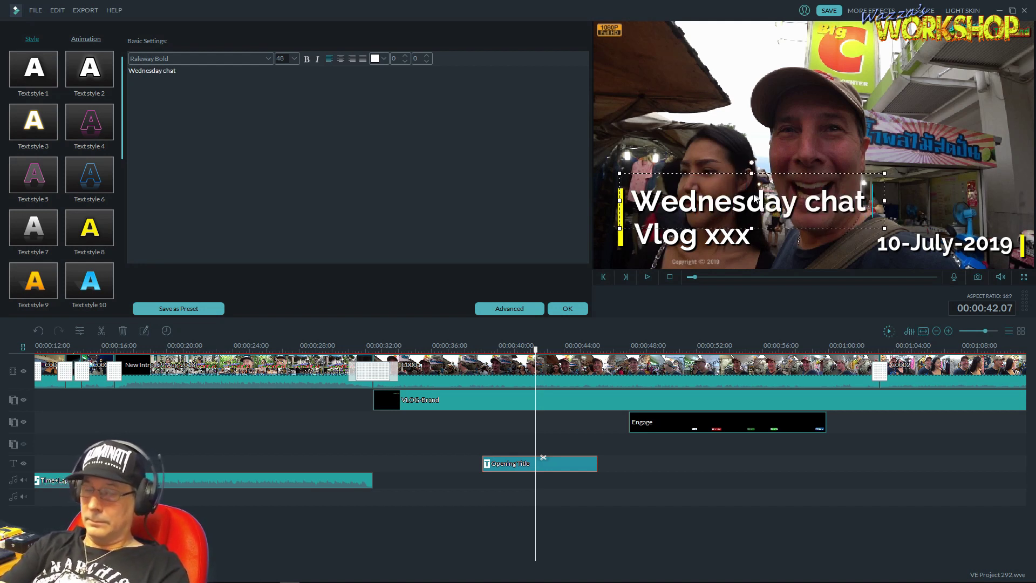
type(" at the lo")
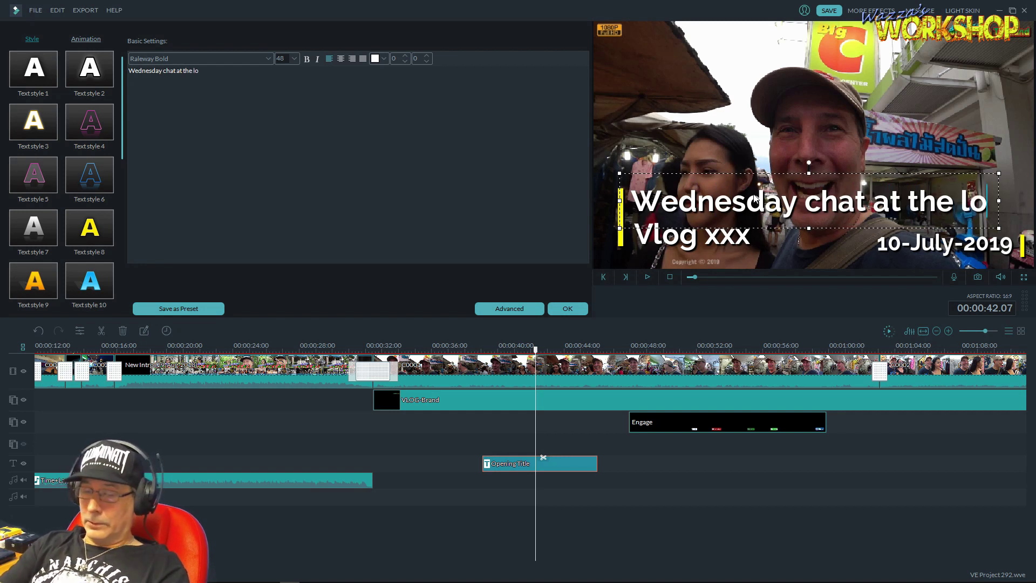
type("cal")
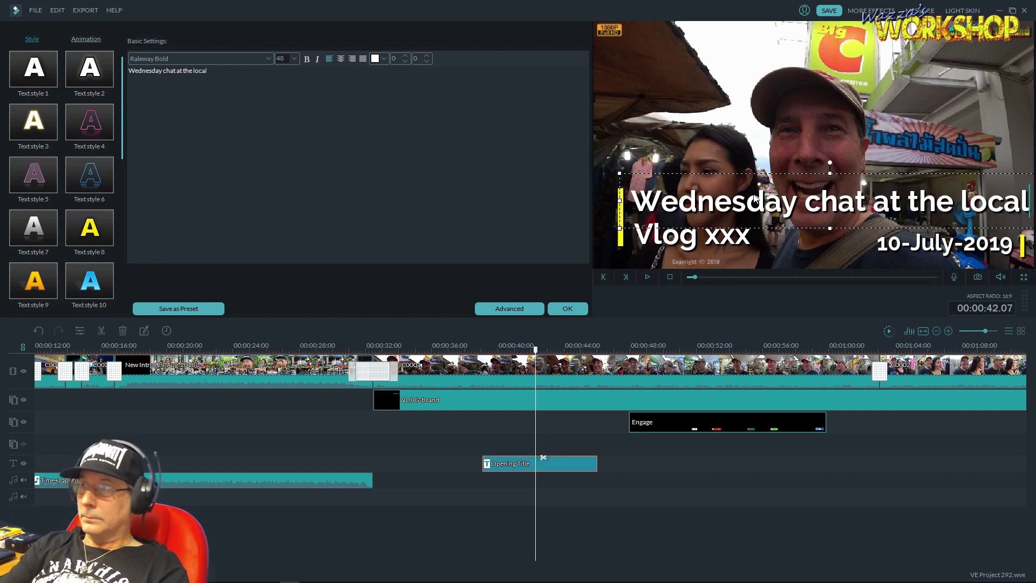
type(" market")
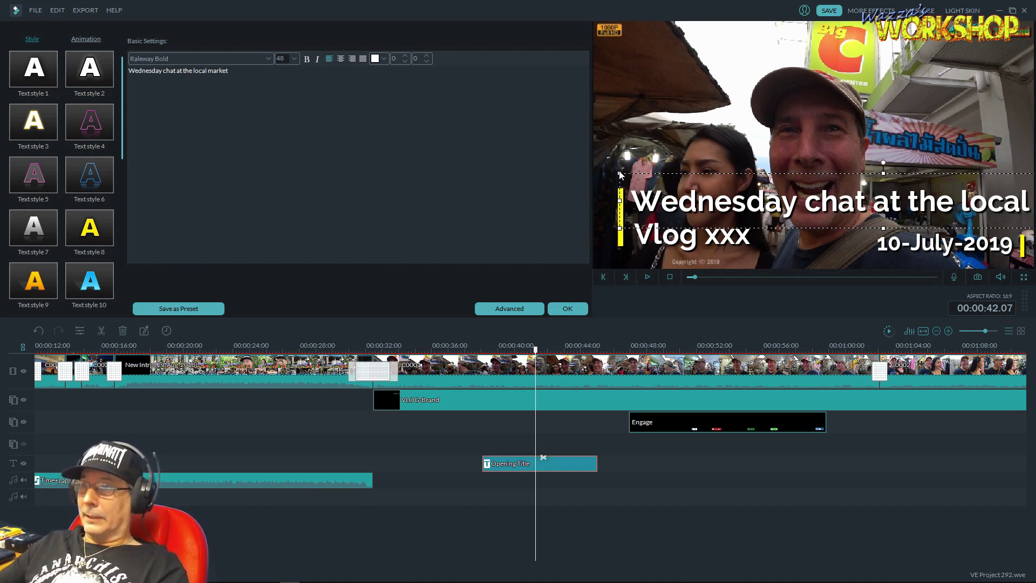
- Shrink the first title line so that its full text fits across the width of the video frame
left_click_drag(619, 172, 679, 171)
left_click_drag(957, 214, 1033, 226)
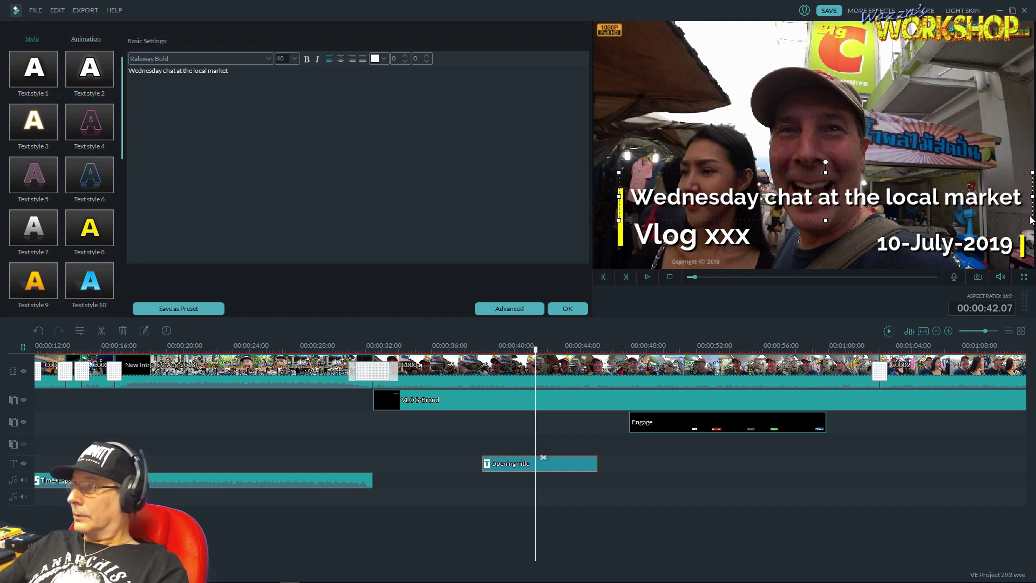
left_click_drag(1031, 219, 1034, 222)
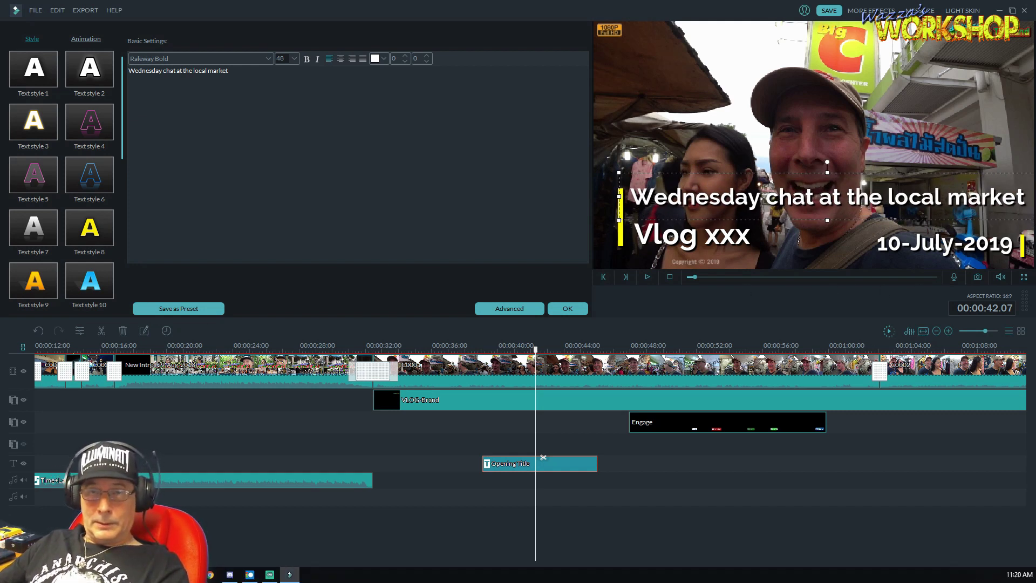
- Look up the latest vlog number in the Videos folder, and change the second title line to "Vlog 389"
key("super+e")
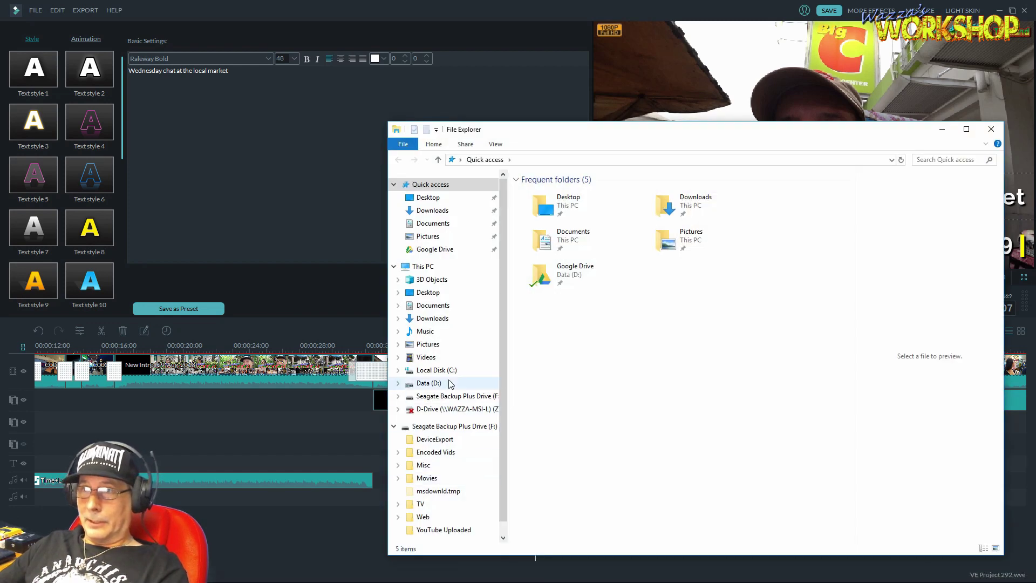
left_click(426, 357)
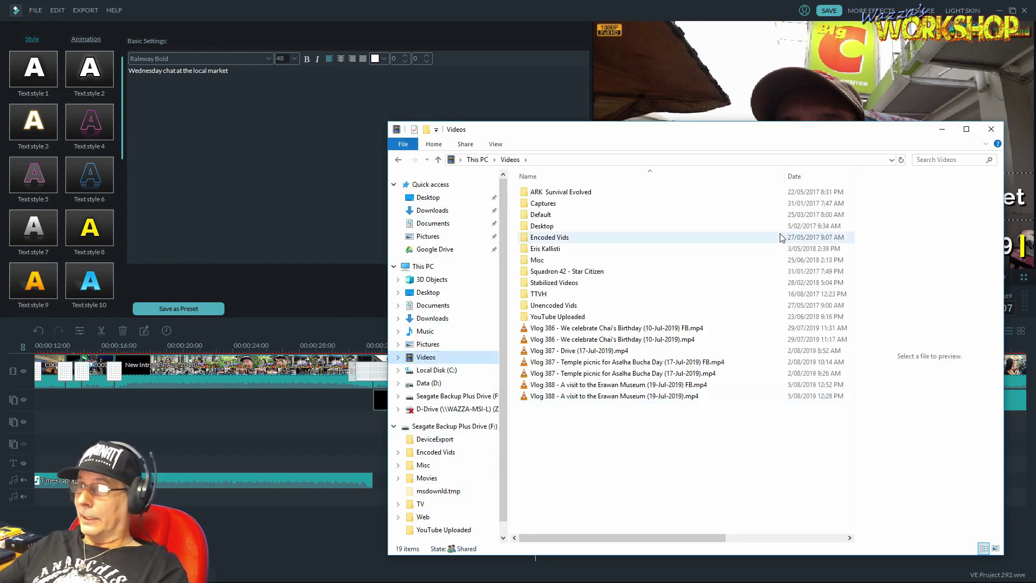
left_click(992, 130)
left_click(747, 242)
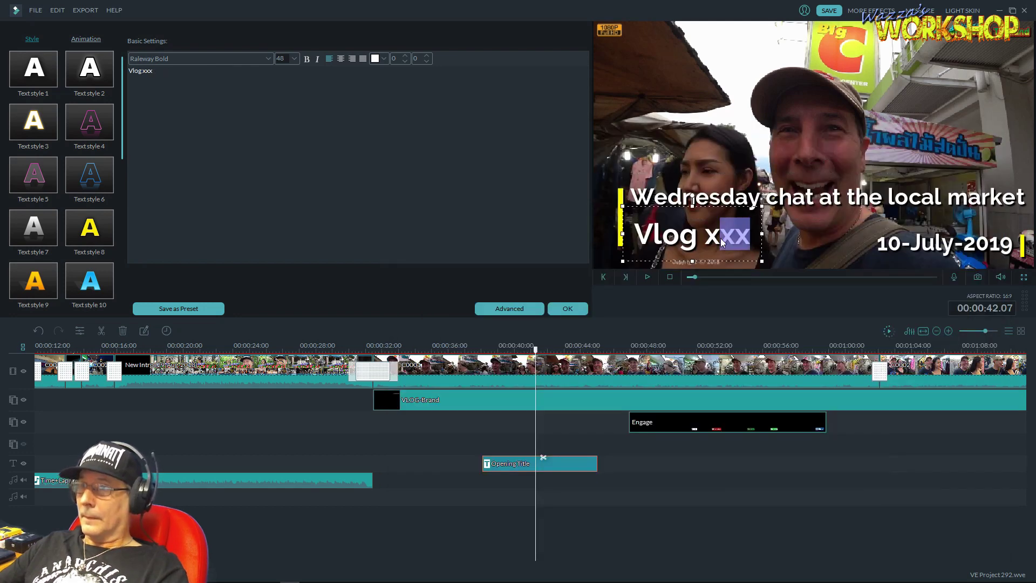
left_click_drag(724, 242, 707, 238)
type("38")
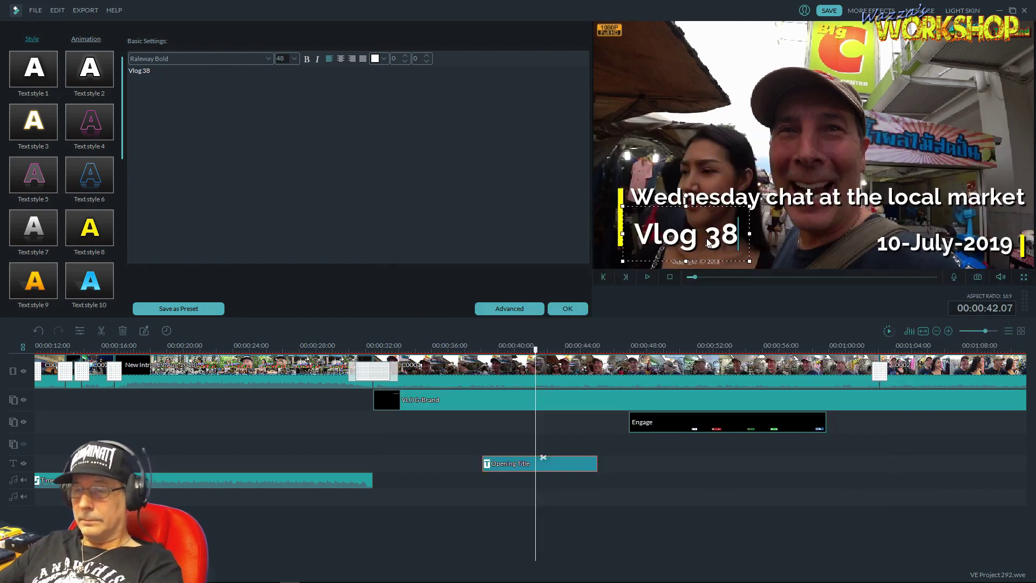
type("9")
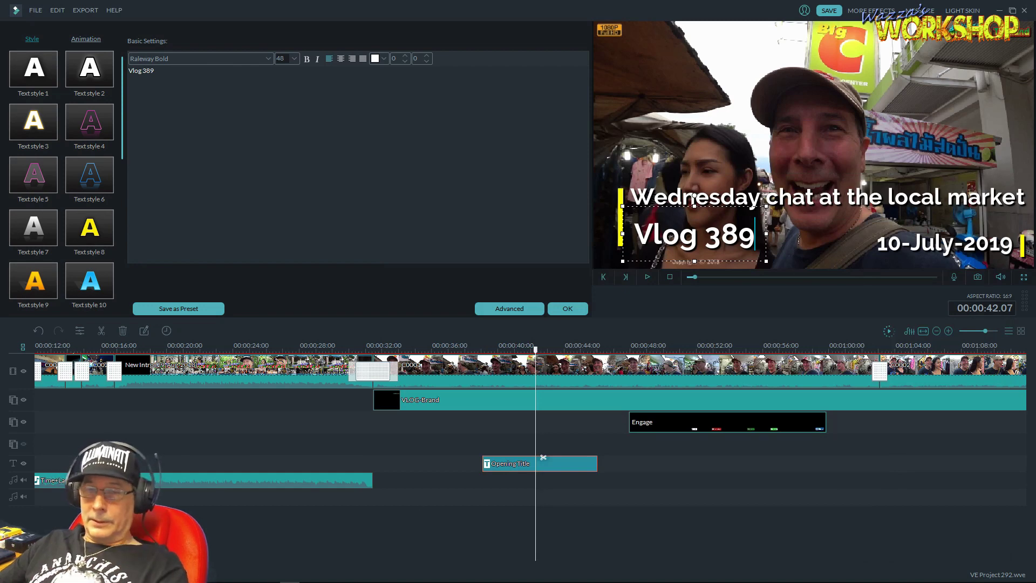
- Look up the Wednesday shopping footage's date in the Unencoded Vids folder, and change the title's date line to "24-July-2019"
key("super+e")
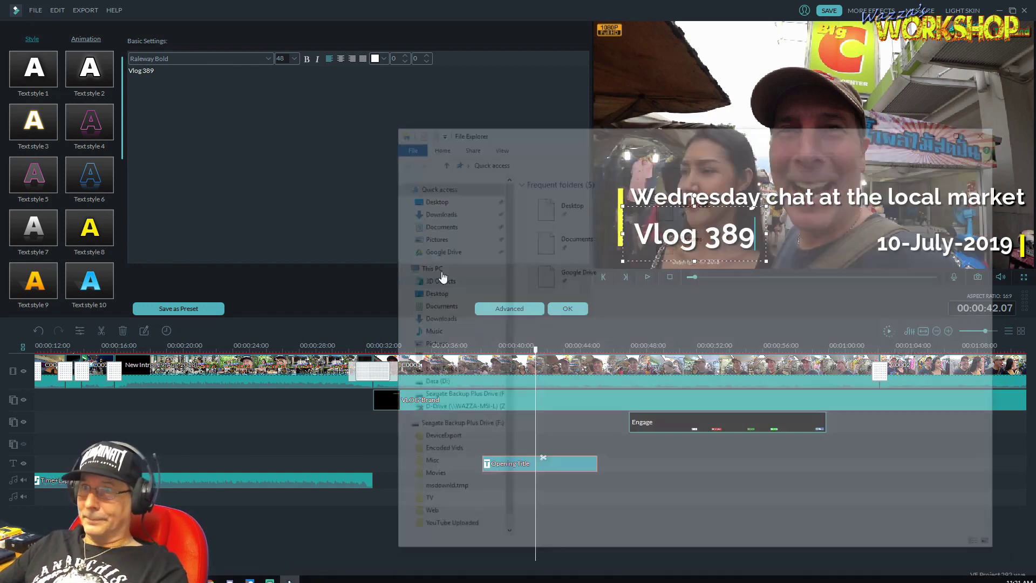
left_click(425, 356)
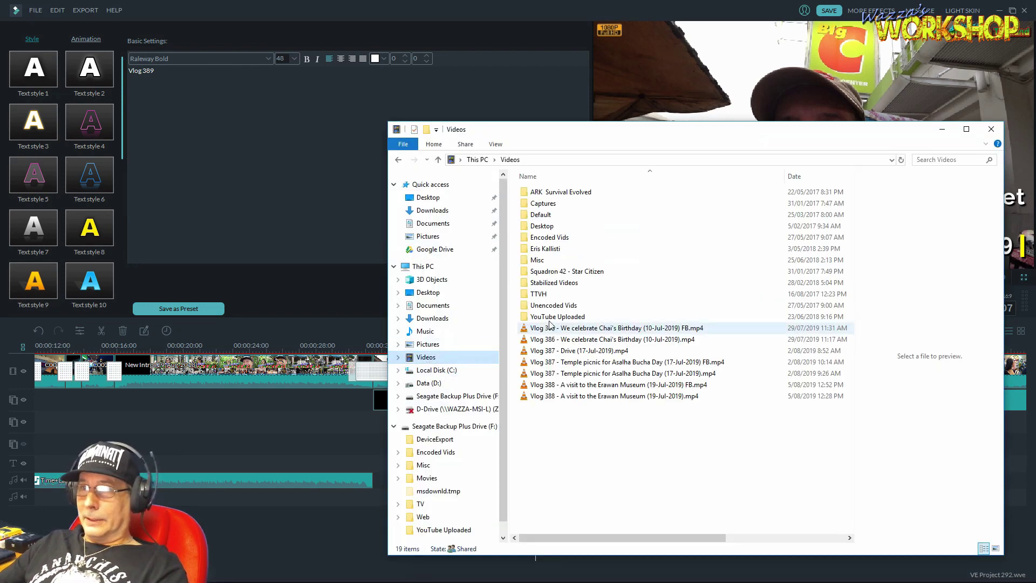
double_click(562, 308)
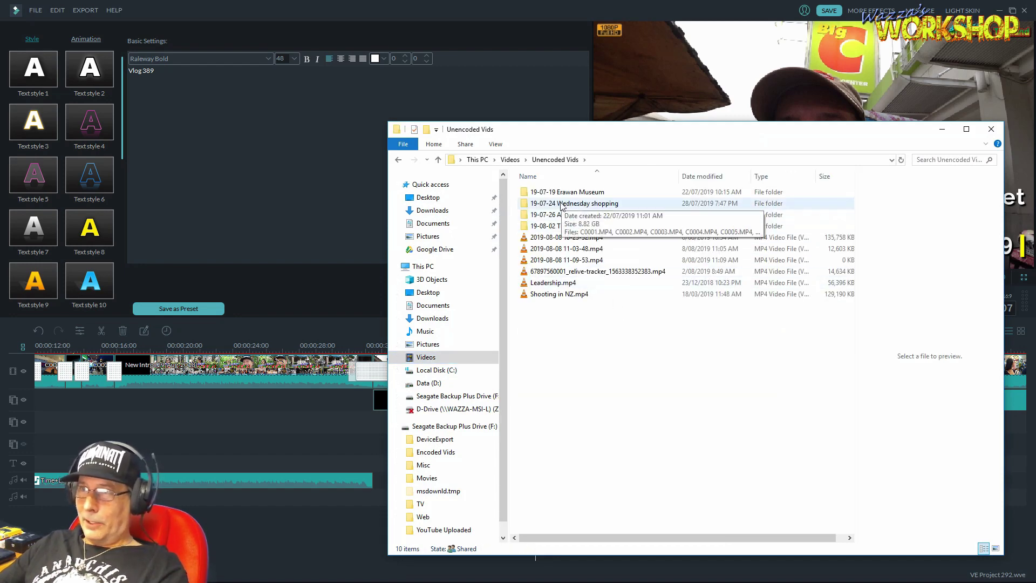
left_click(991, 129)
double_click(904, 246)
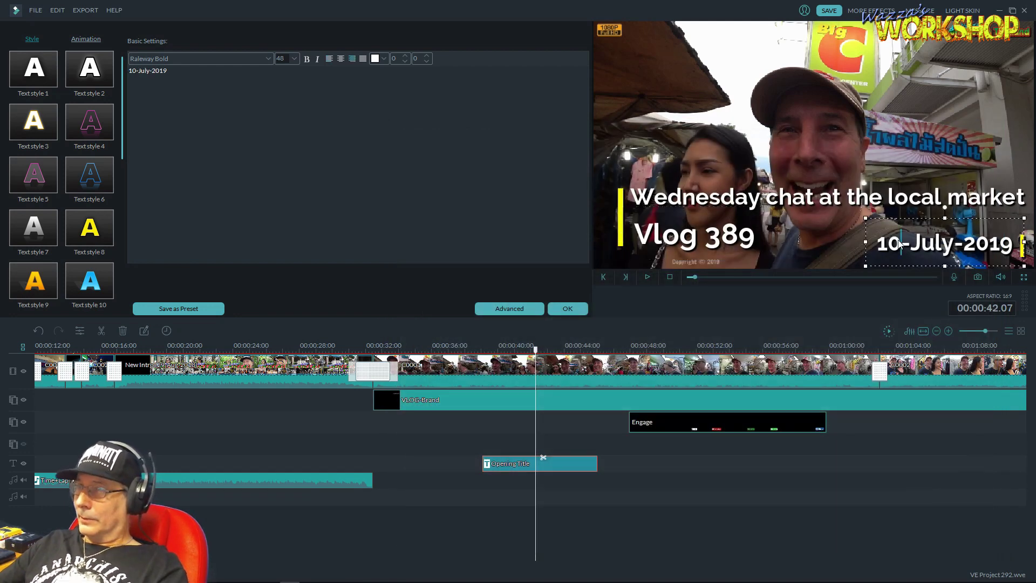
left_click_drag(905, 247, 879, 254)
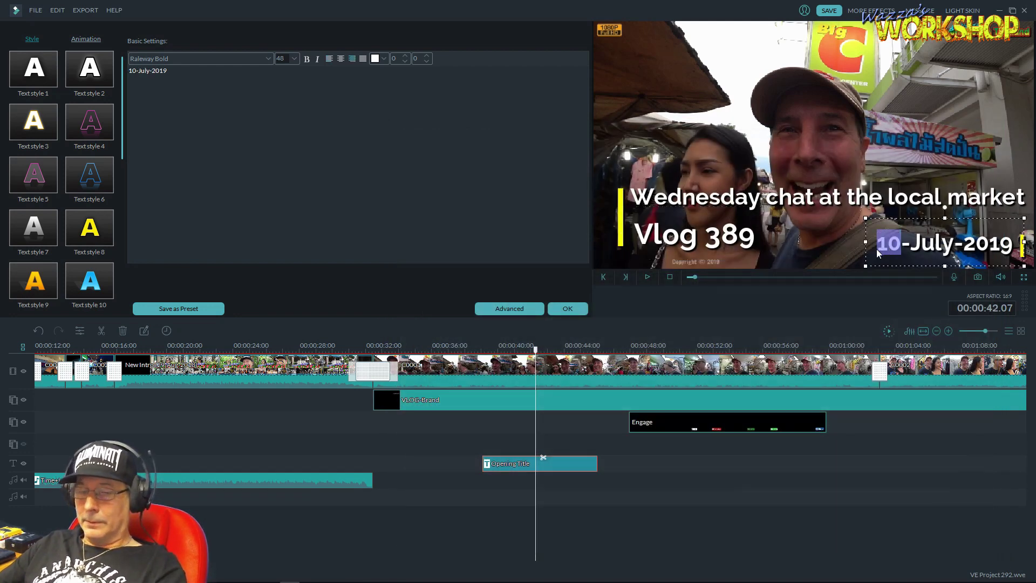
type("24")
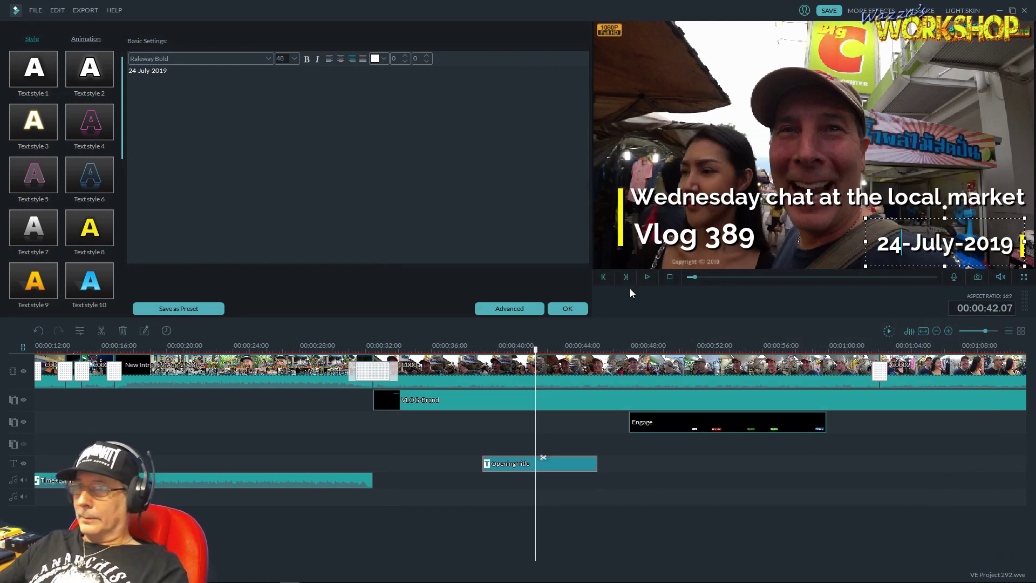
left_click(577, 311)
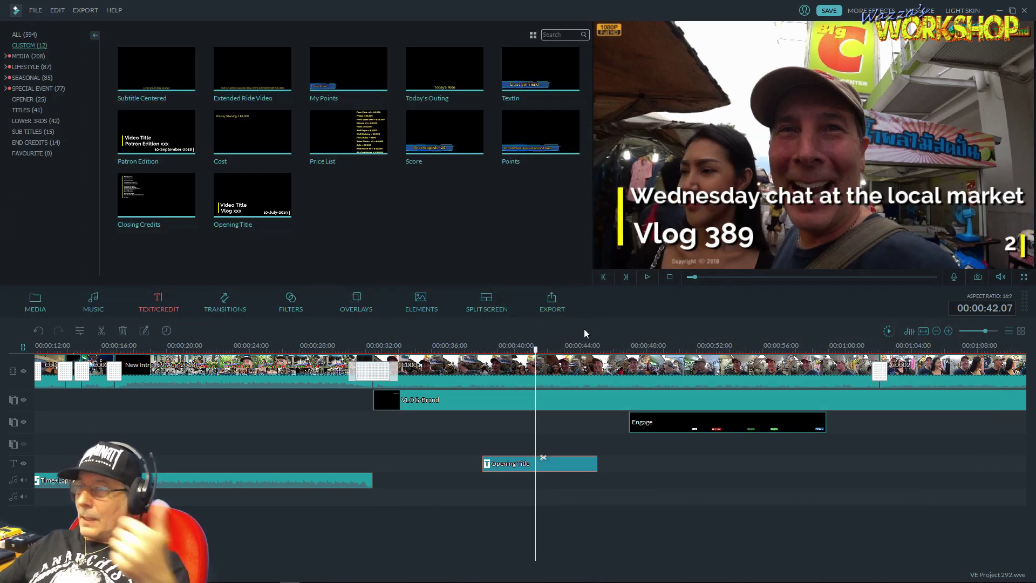
- Copy the text of the Opening Title's first line, "Wednesday chat at the local market", and close the title editor
mouse_move(1024, 579)
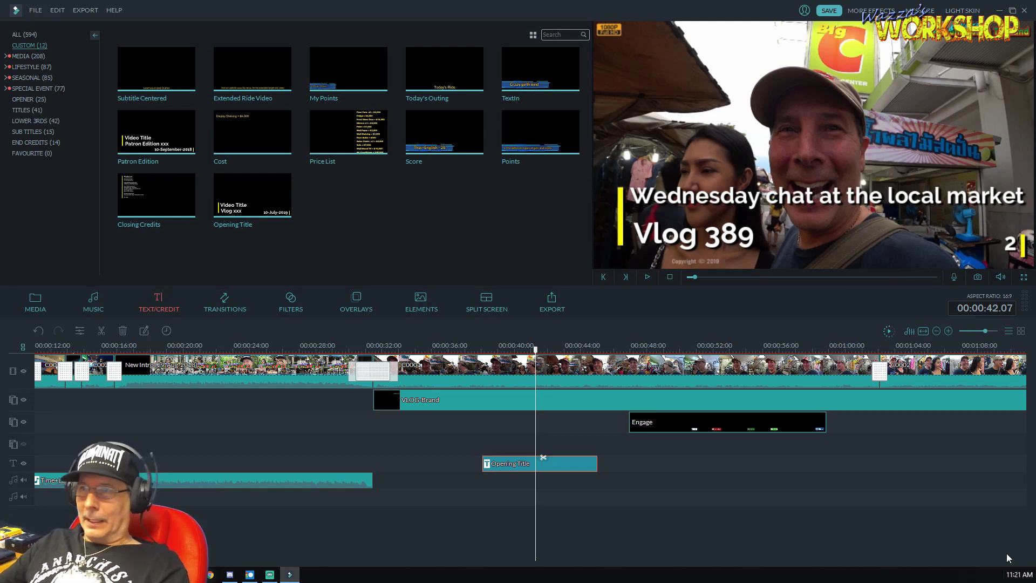
scroll(723, 347, "down", 3)
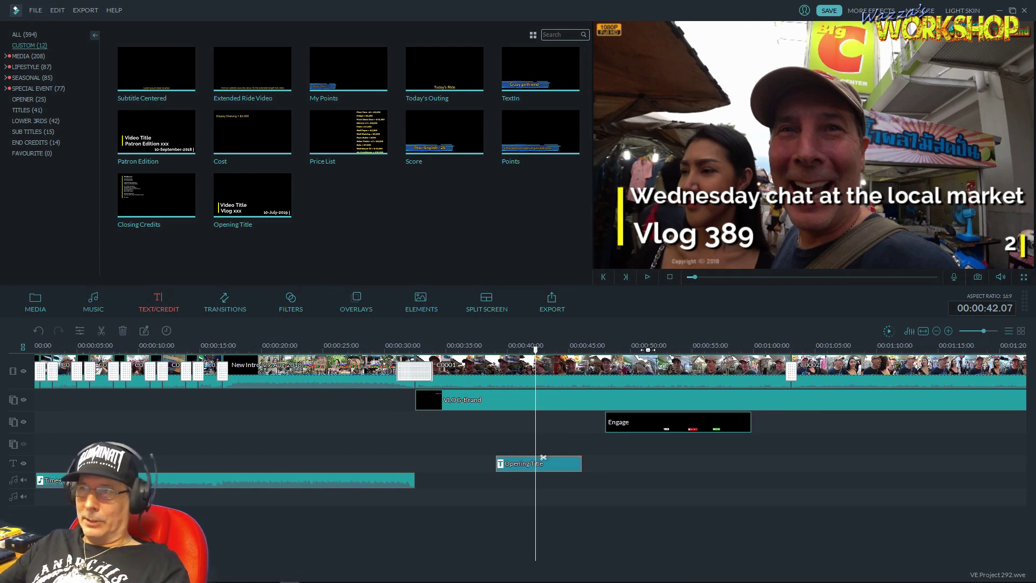
scroll(686, 340, "down", 3)
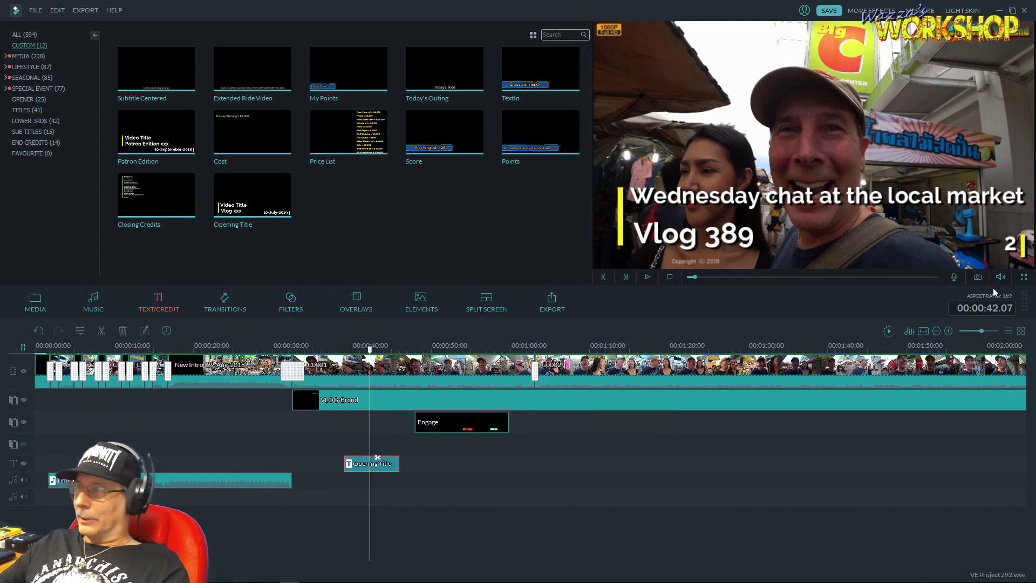
double_click(728, 203)
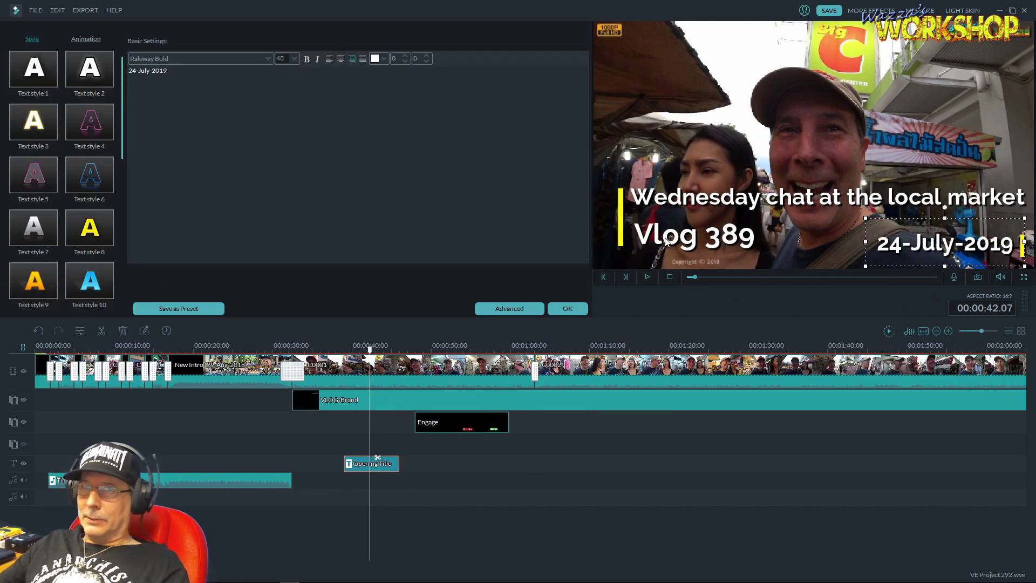
left_click(685, 213)
left_click(943, 207)
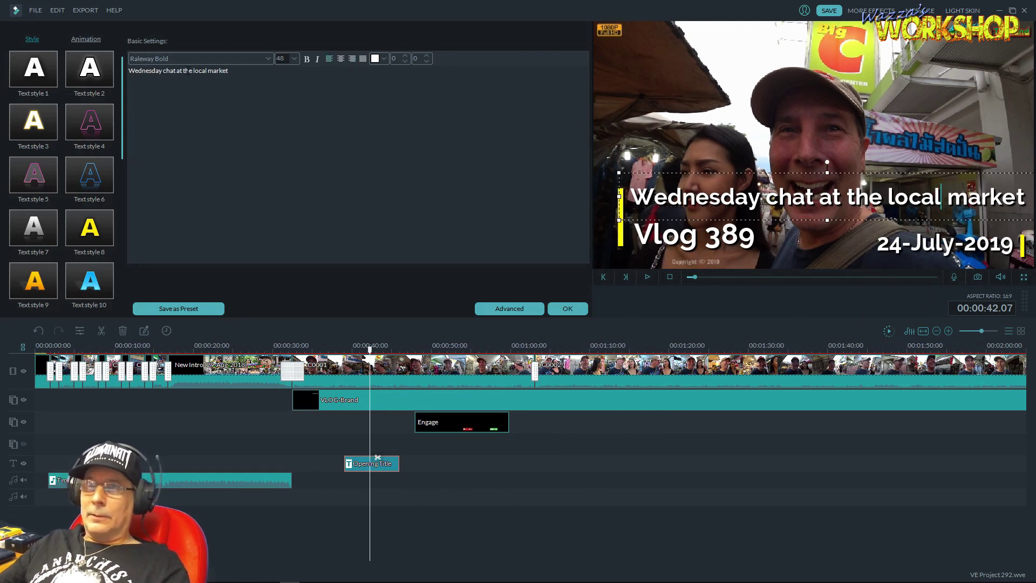
key("ctrl+a")
key("ctrl+c")
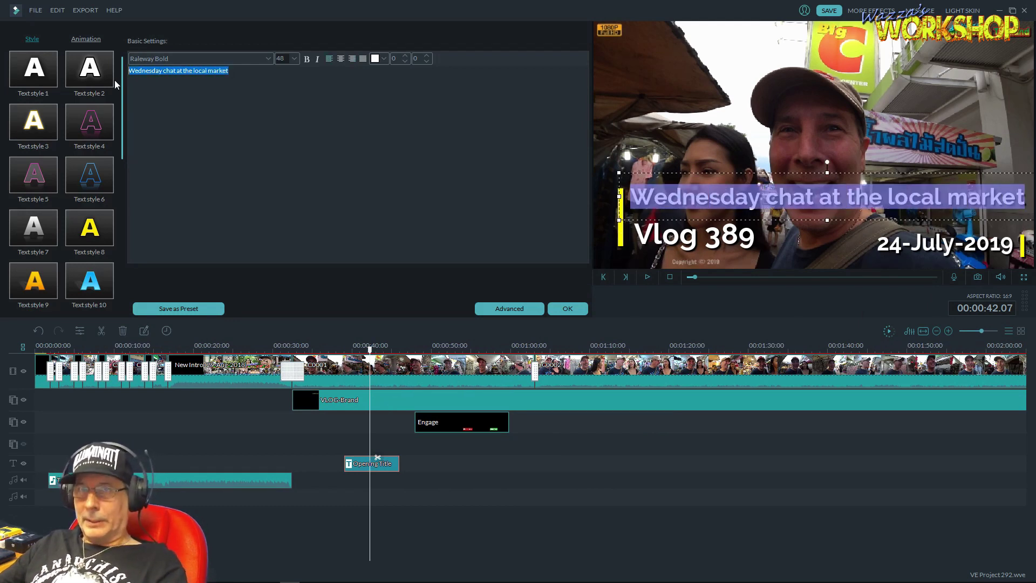
left_click(567, 308)
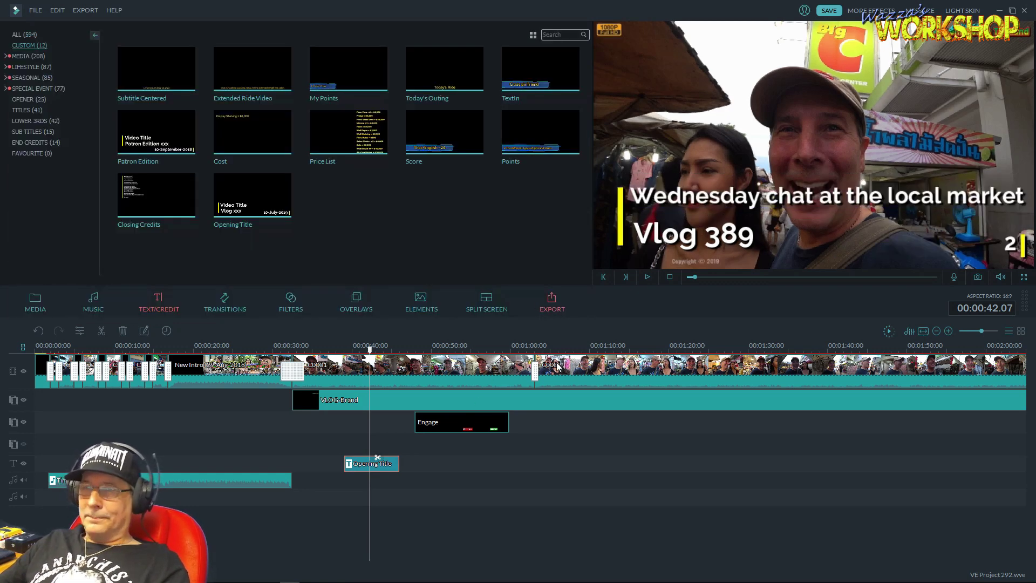
- Open the export settings and name the output file "Vlog 389 - Wednesday chat at the local market (24-Jul-2019)"
key("ctrl+e")
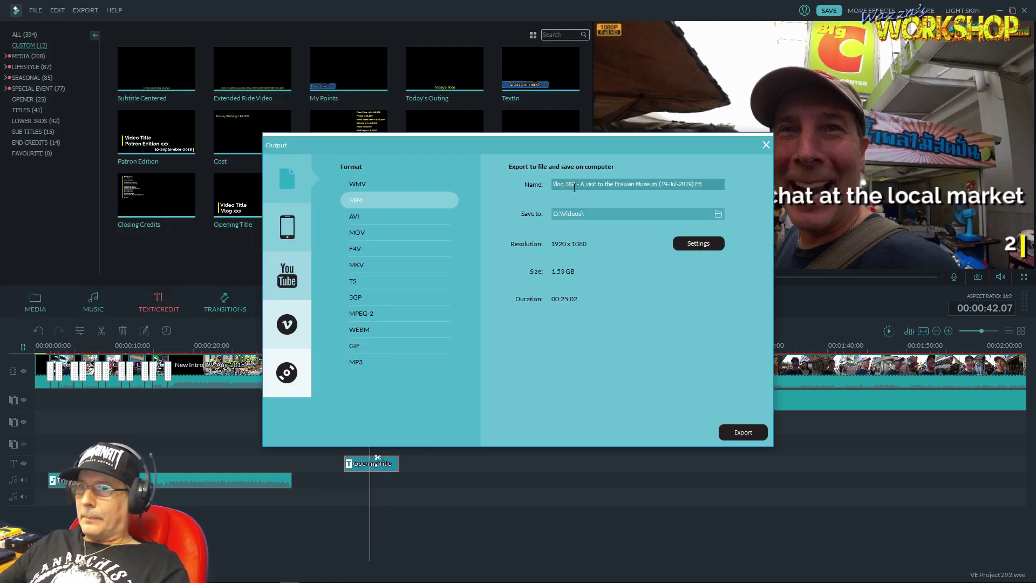
key("BackSpace")
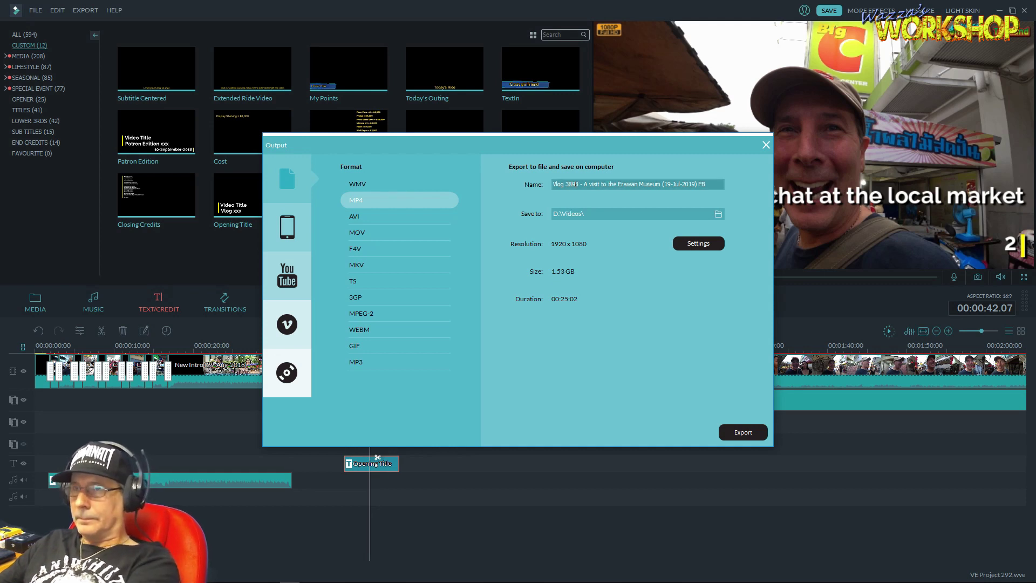
type("9")
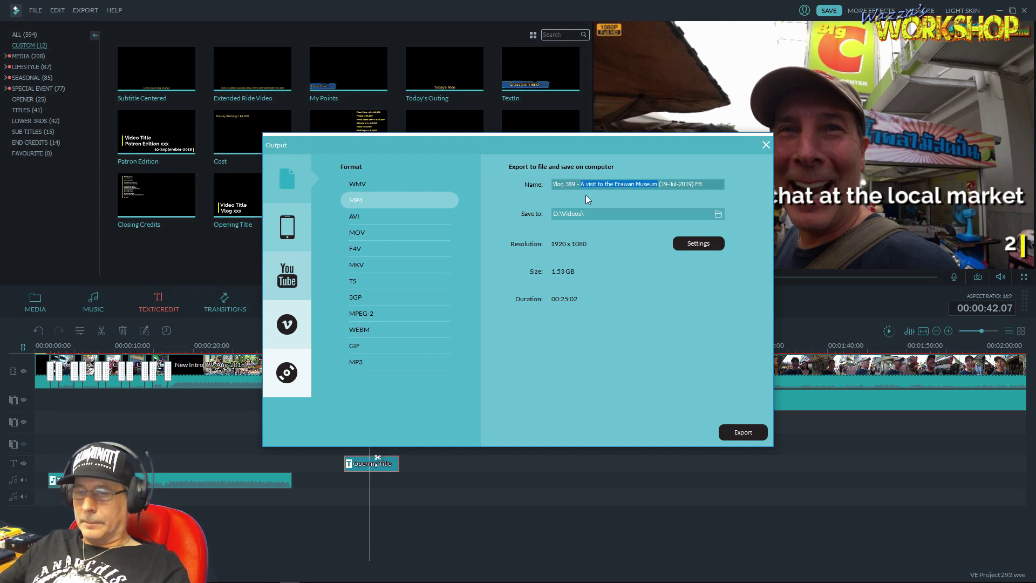
key("ctrl+v")
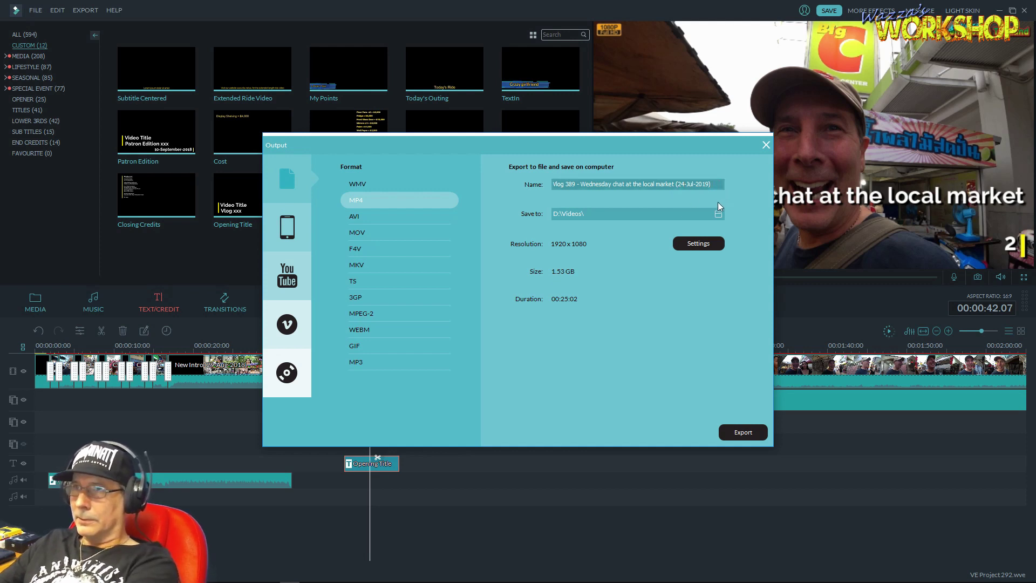
- Set the frame rate of the MP4 export to 25 fps
left_click(702, 244)
left_click(517, 265)
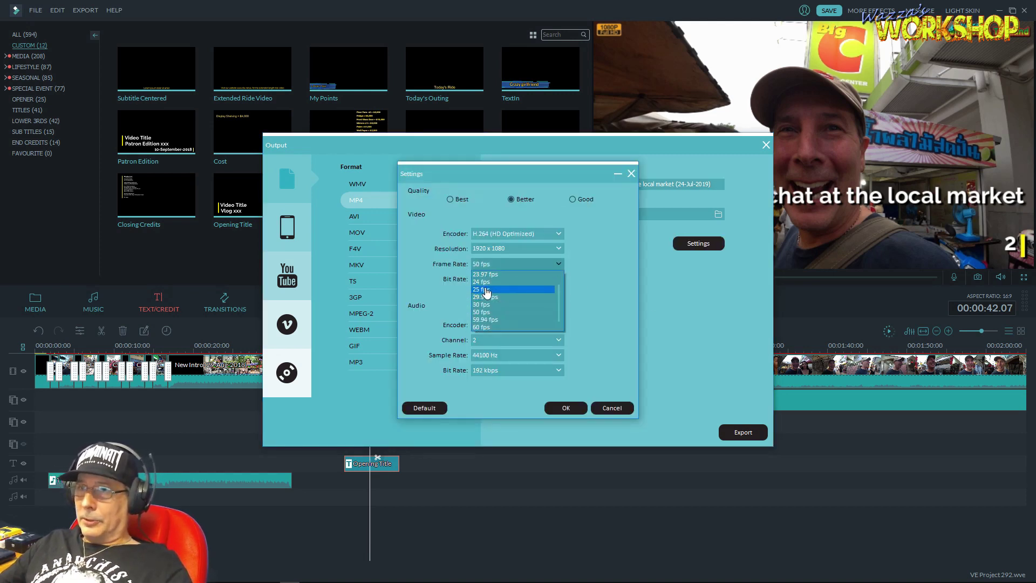
left_click(493, 291)
left_click(563, 409)
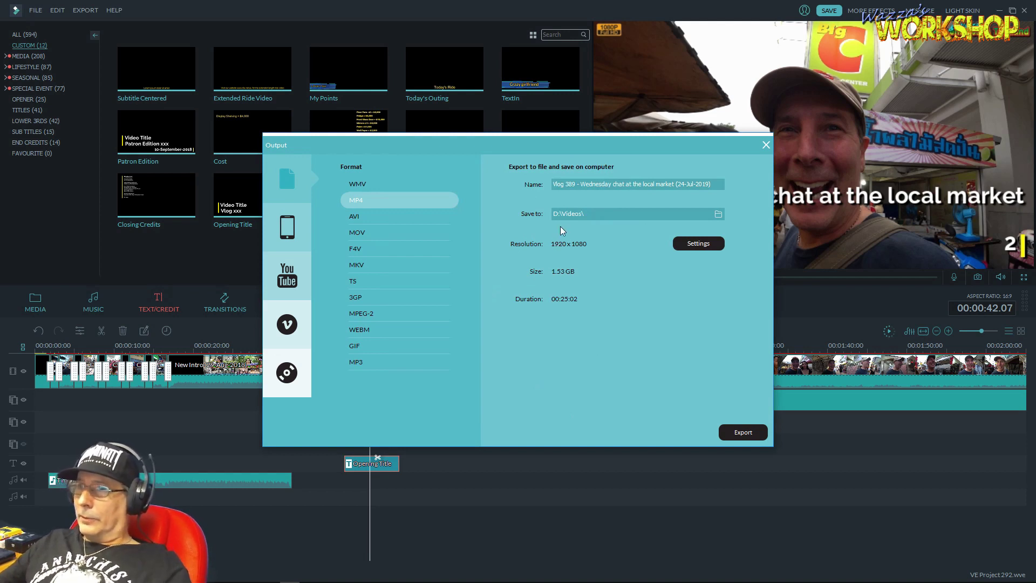
- Export the full video as MP4 to D:\Videos, and save the project once the export dialogs are closed
left_click(748, 435)
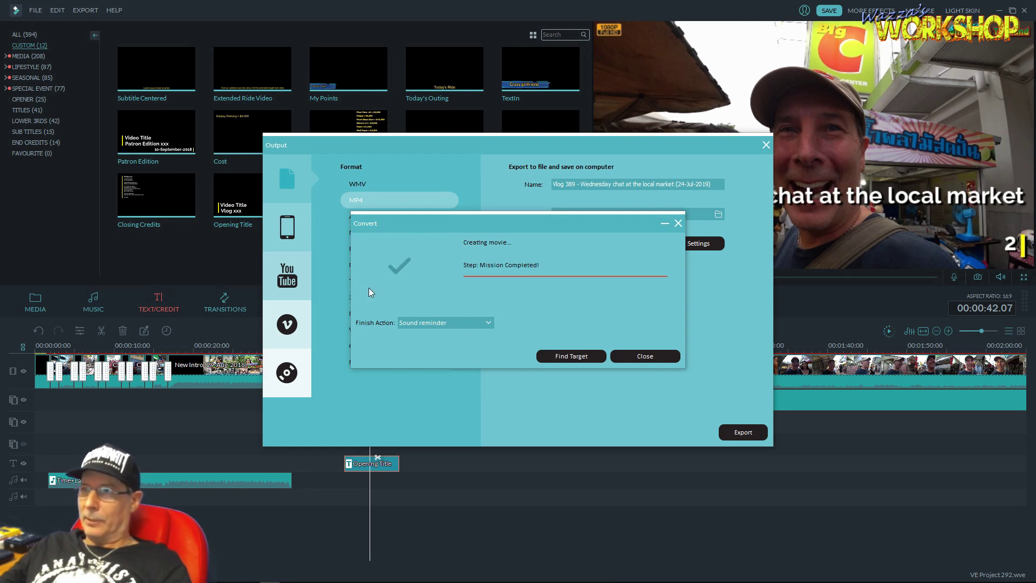
left_click(645, 356)
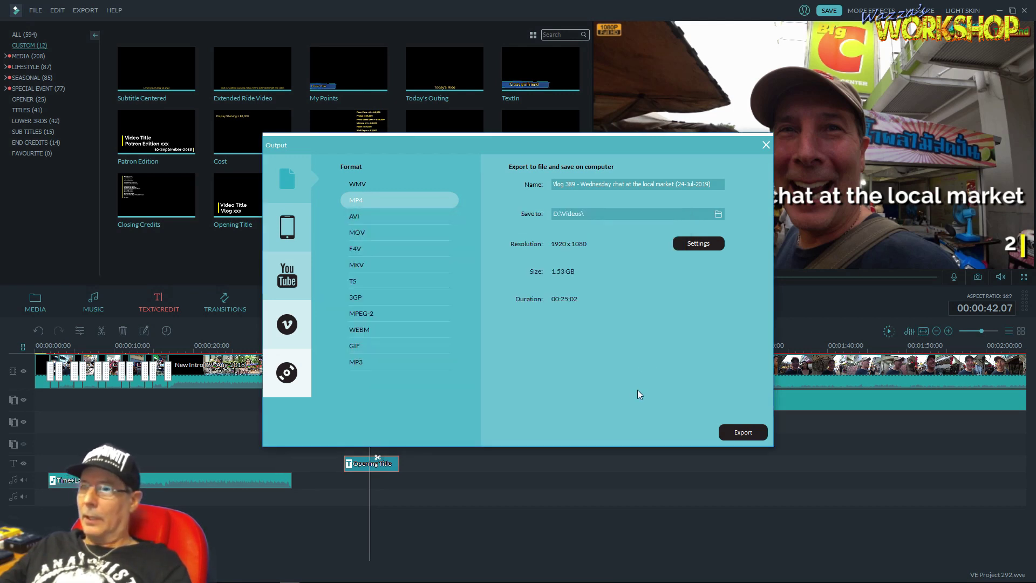
left_click(766, 145)
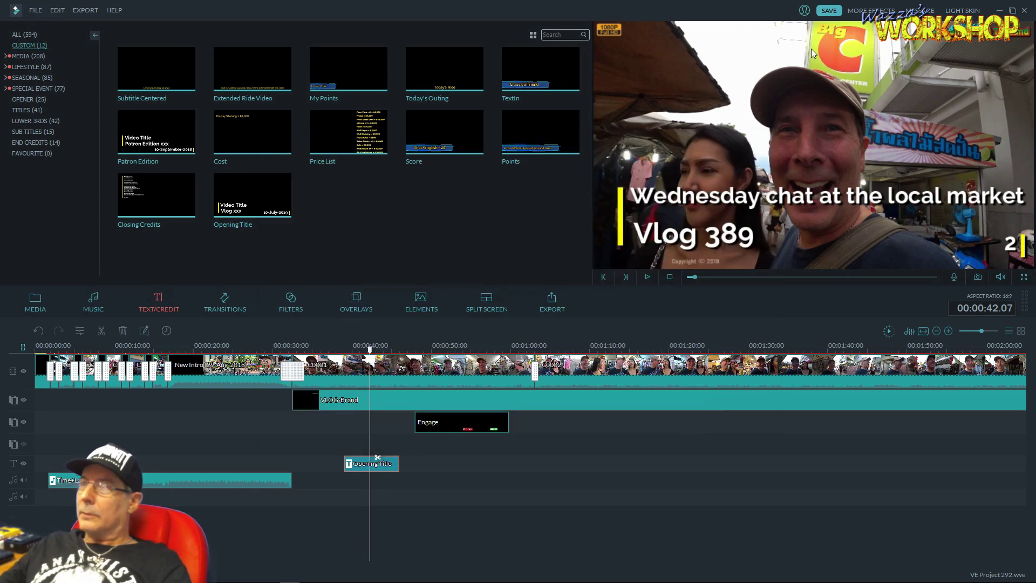
left_click(831, 13)
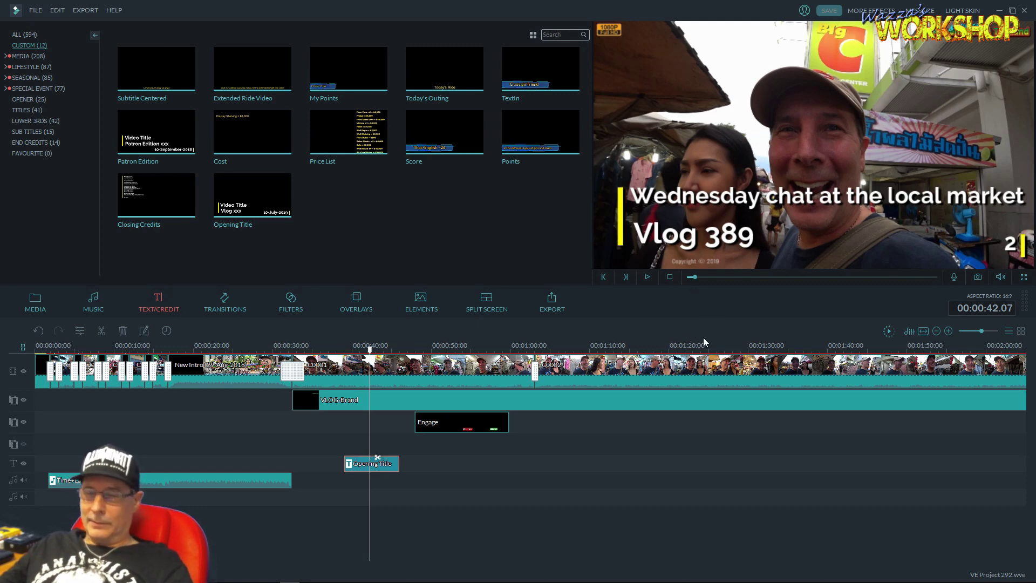
- Split both the main video clip and the Vlog-Brand overlay at 00:01:55
scroll(703, 339, "down", 1)
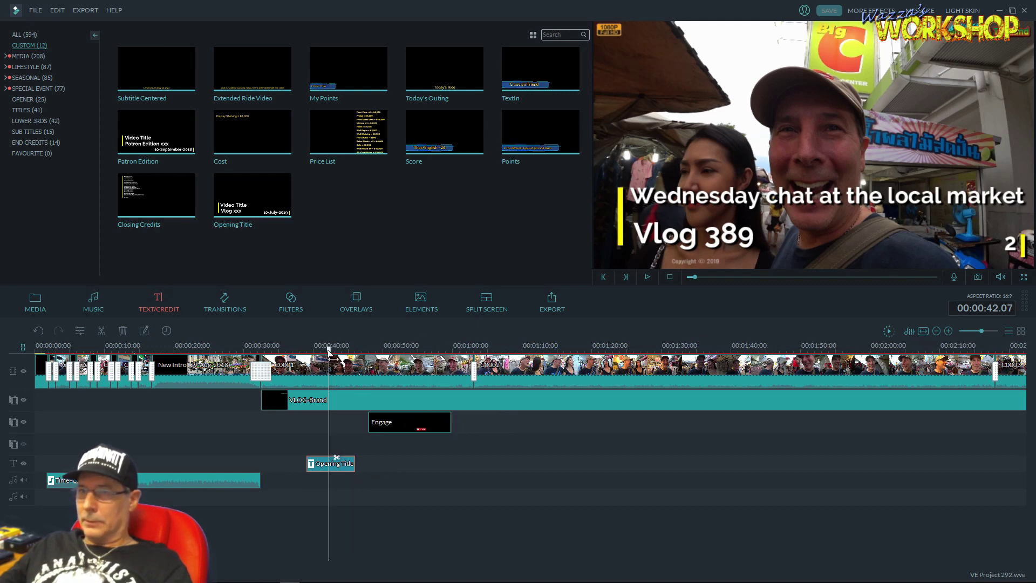
left_click_drag(330, 356, 838, 355)
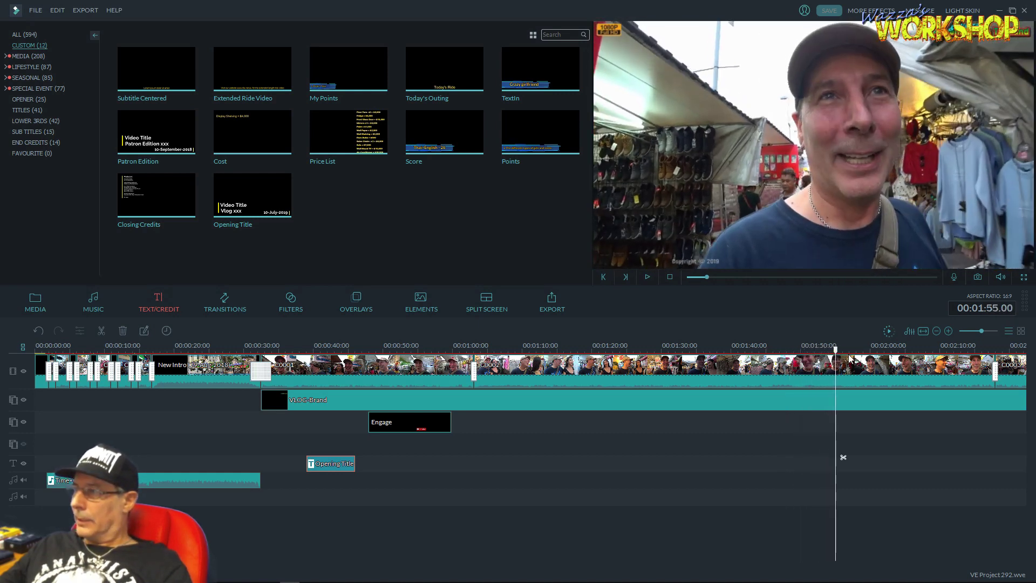
right_click(866, 365)
left_click(891, 463)
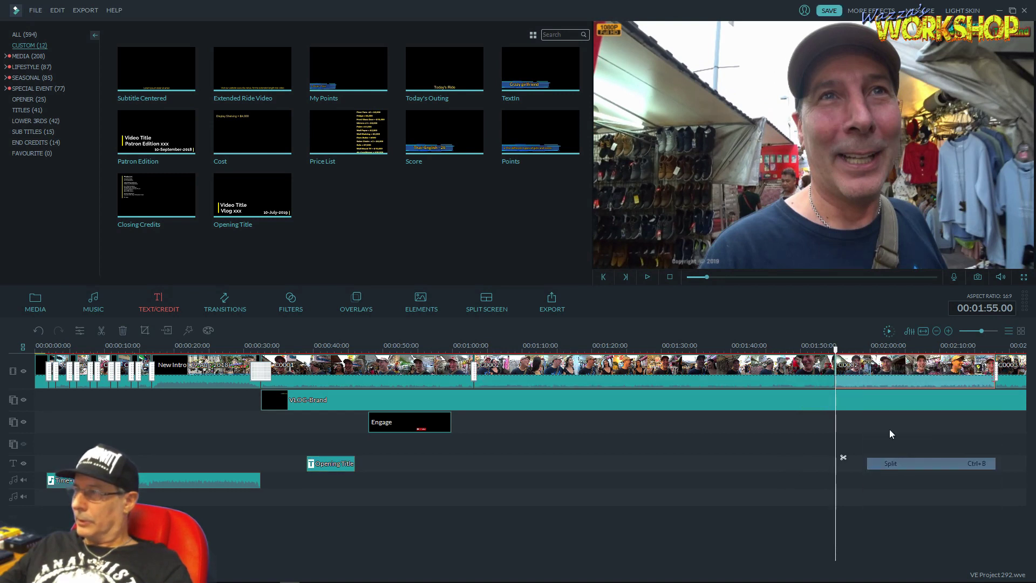
right_click(882, 402)
left_click(891, 513)
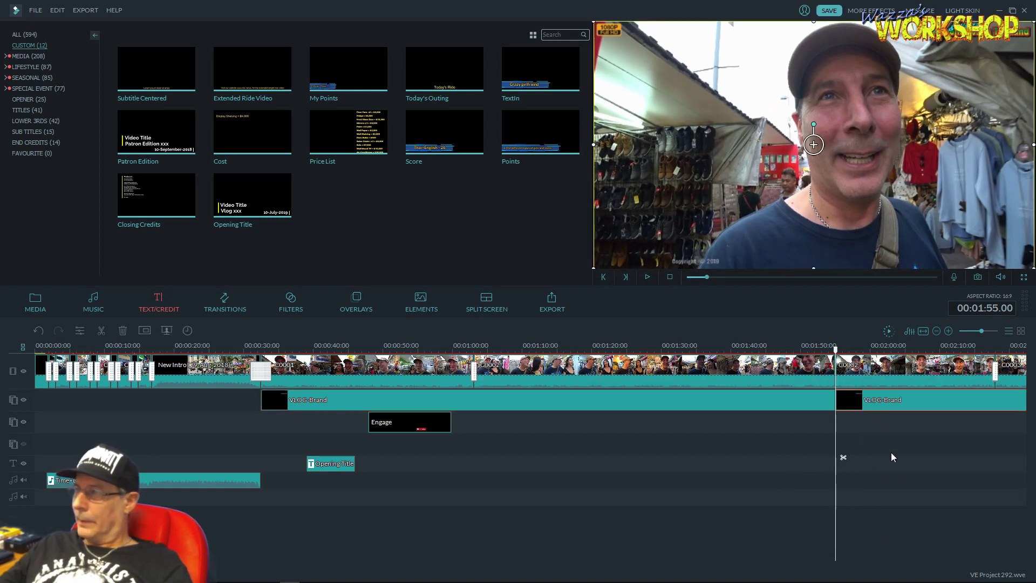
- Delete everything on the timeline after the split at 00:01:55
left_click(923, 330)
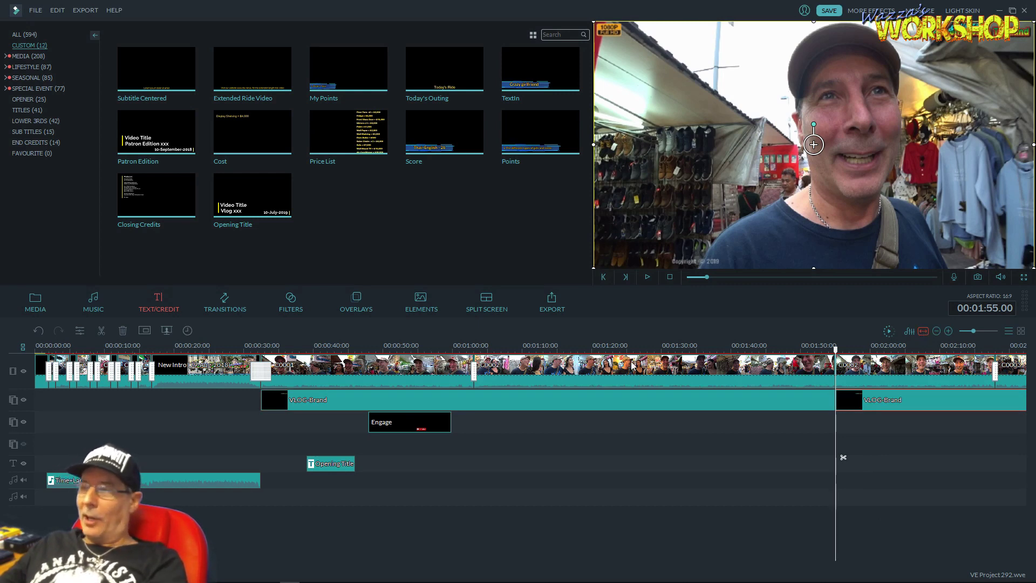
left_click(120, 374)
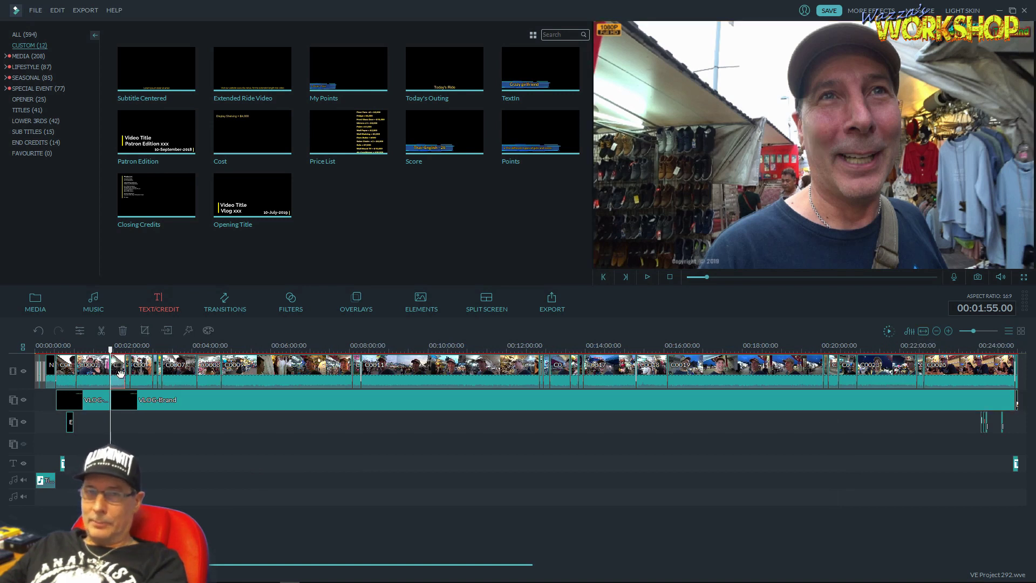
left_click(1017, 370, "shift")
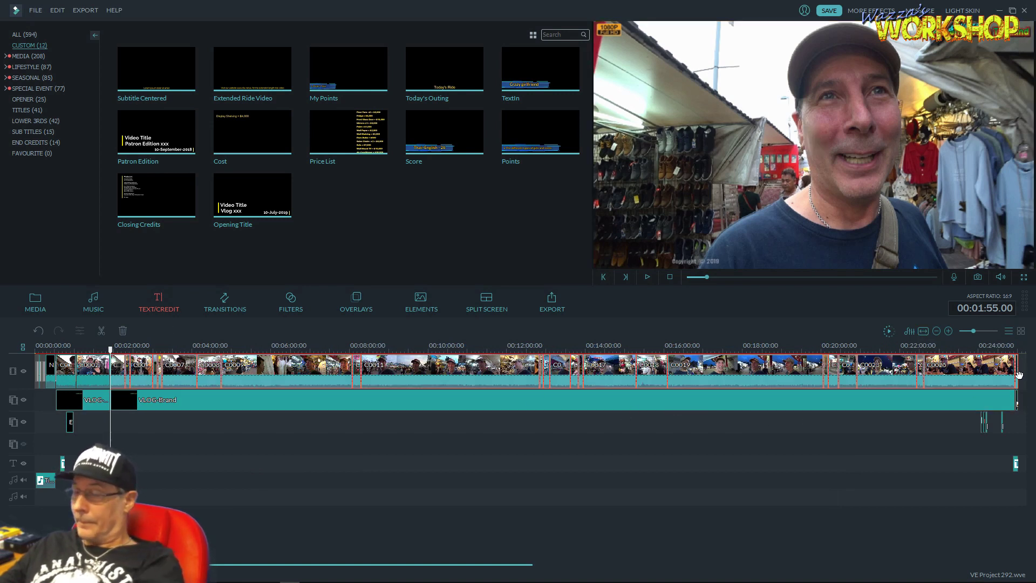
key("Delete")
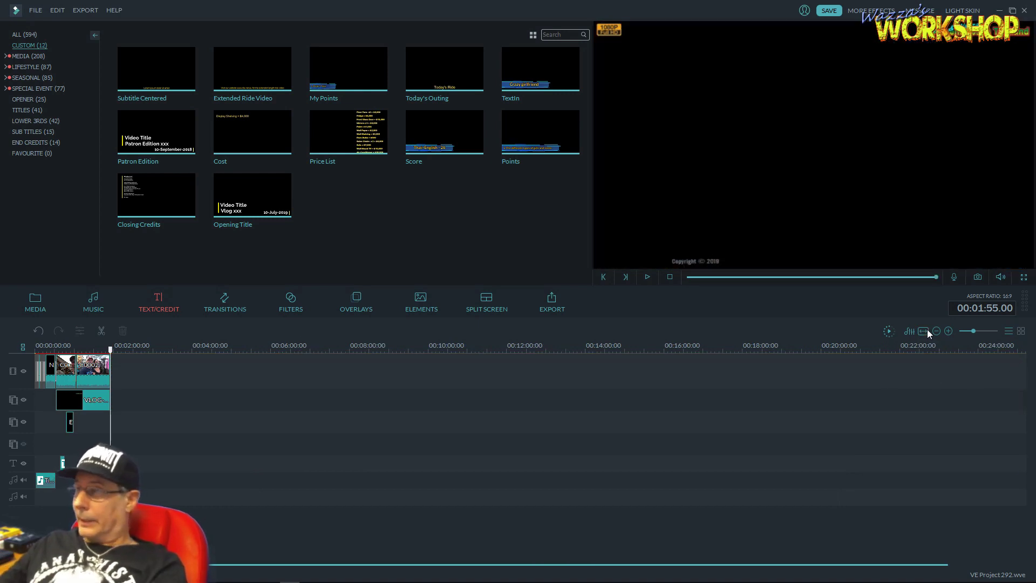
- Add the Full on YouTube image to the main video track directly after the clip ending at 00:01:55
left_click(925, 330)
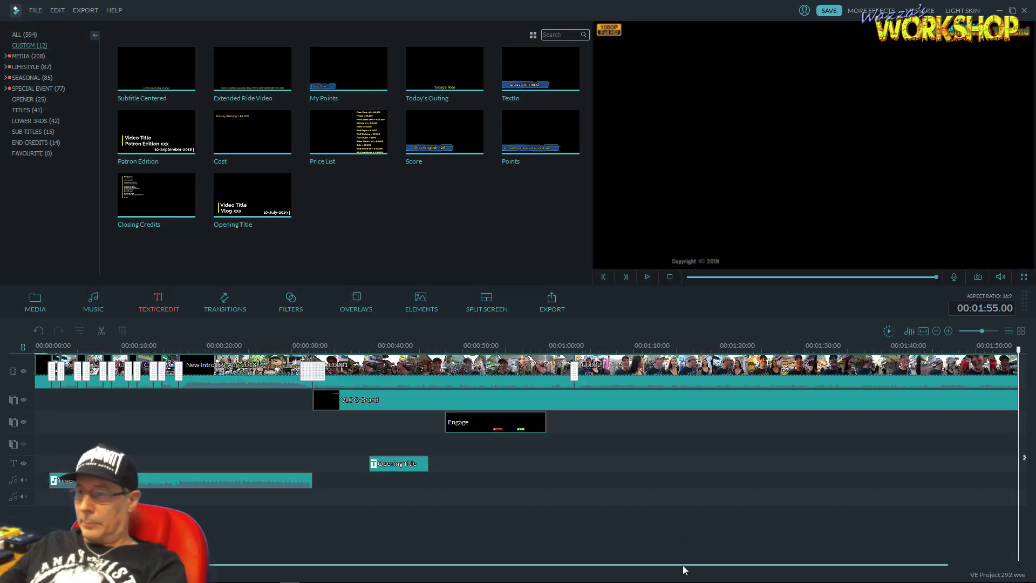
left_click_drag(683, 569, 783, 570)
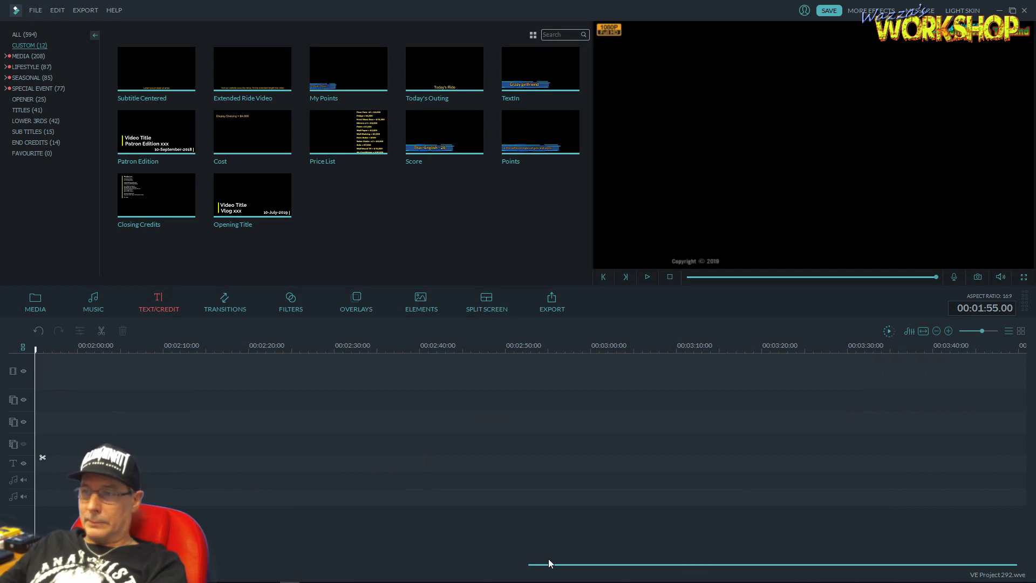
left_click_drag(550, 563, 384, 565)
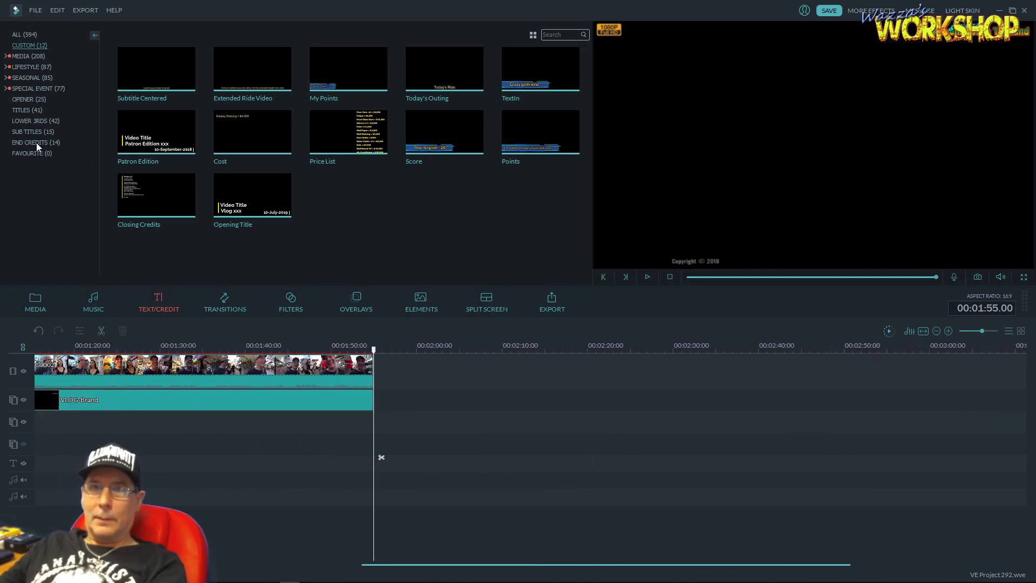
left_click(36, 302)
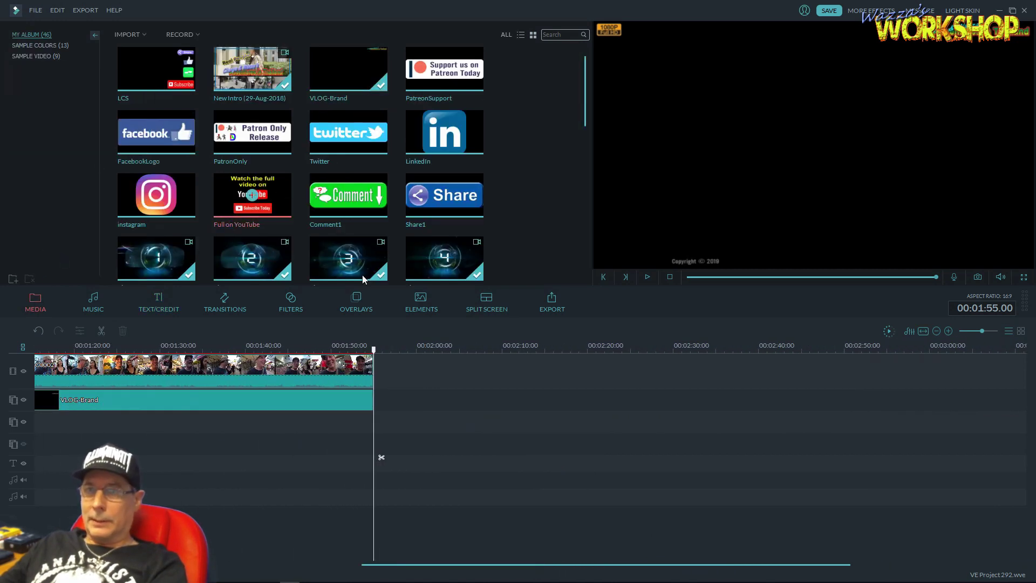
left_click_drag(363, 279, 378, 367)
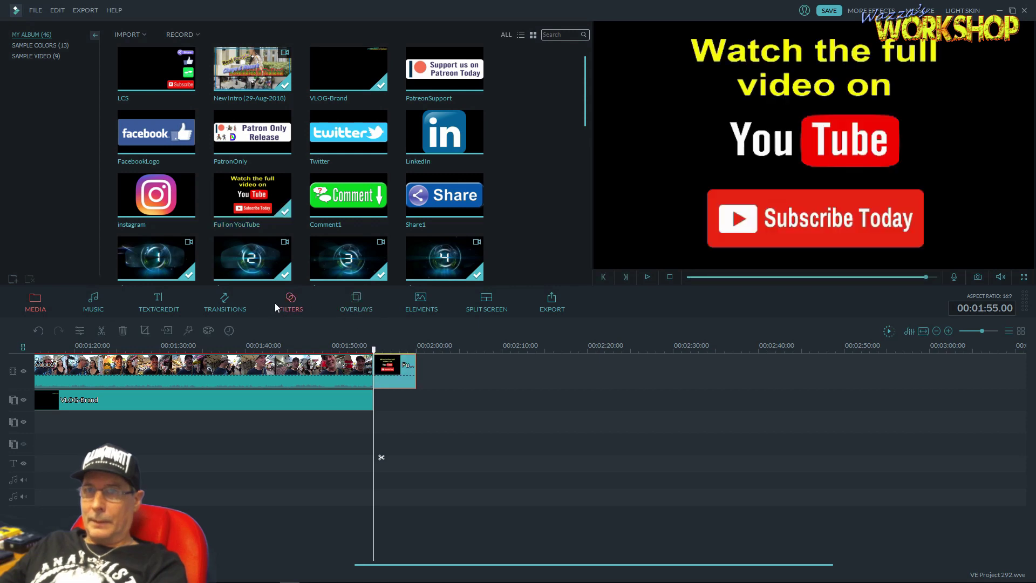
- Add a Fade transition between the last video clip and the Full on YouTube image, and fade out the clip's audio over 3.04 s
left_click(227, 297)
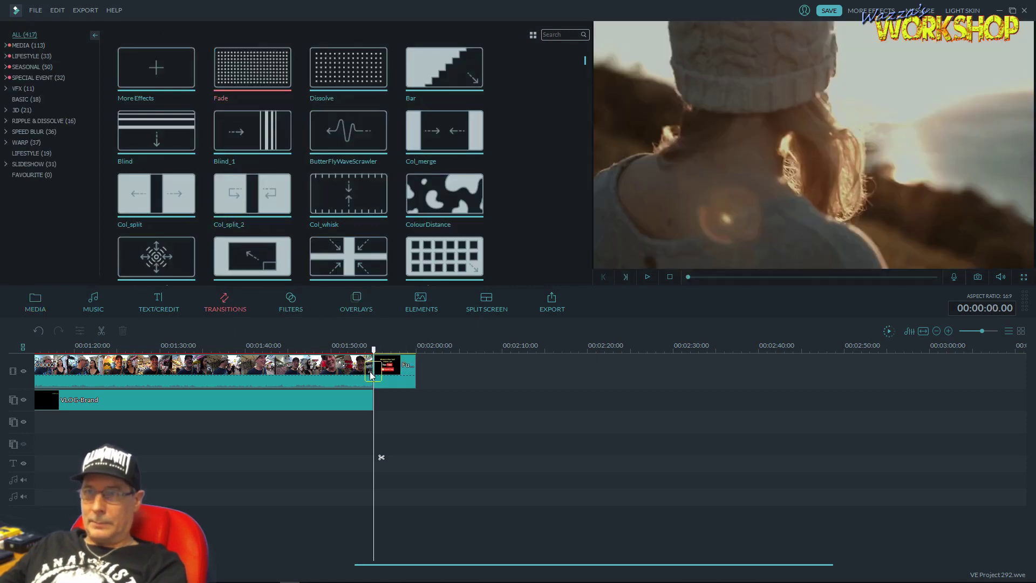
double_click(370, 374)
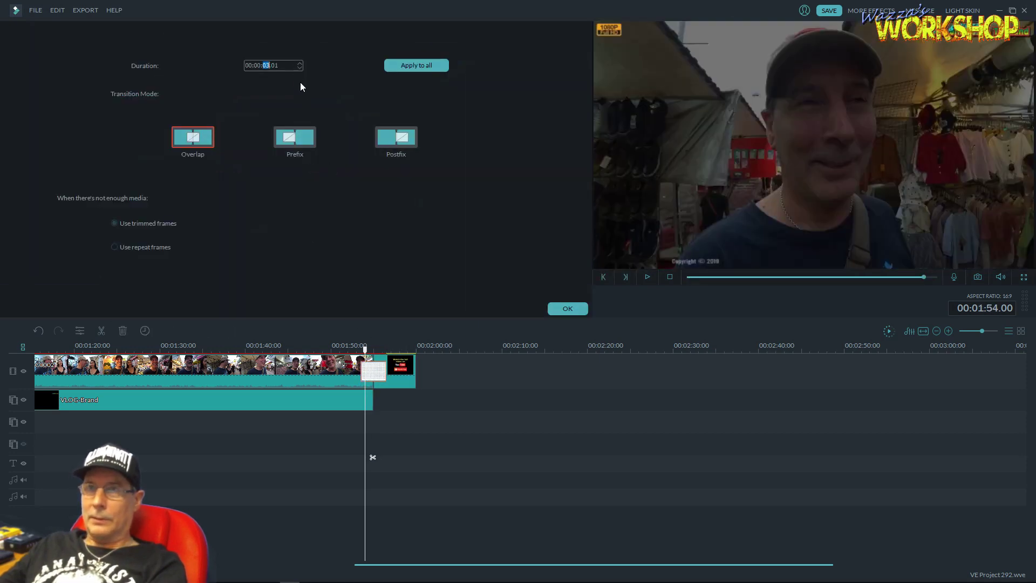
double_click(337, 379)
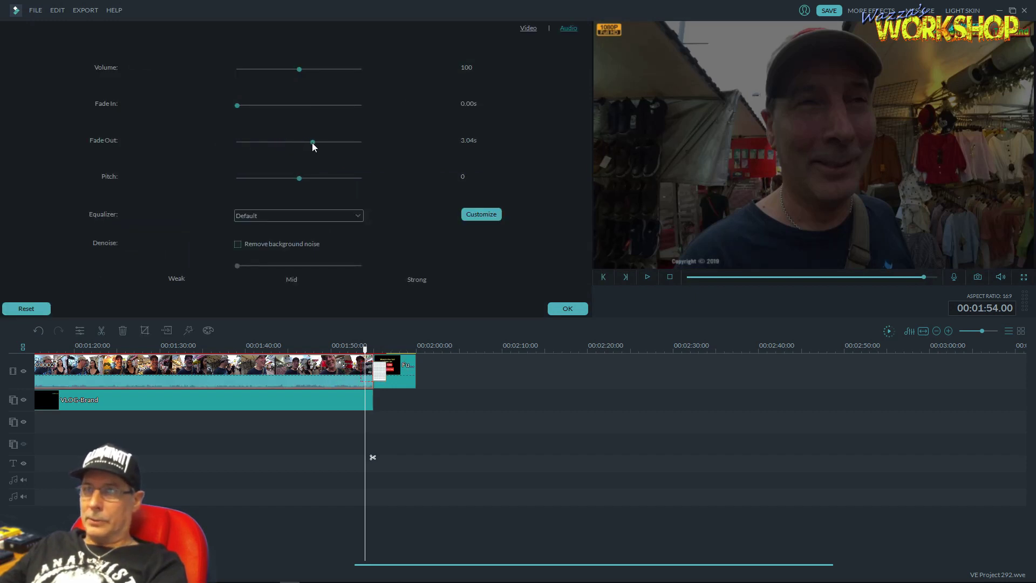
left_click(555, 310)
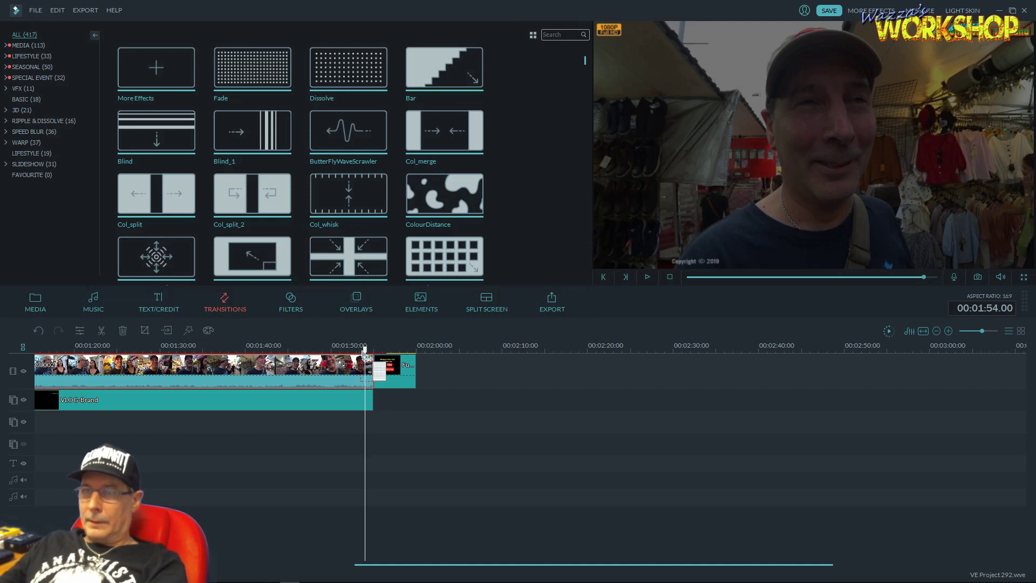
left_click_drag(364, 349, 351, 349)
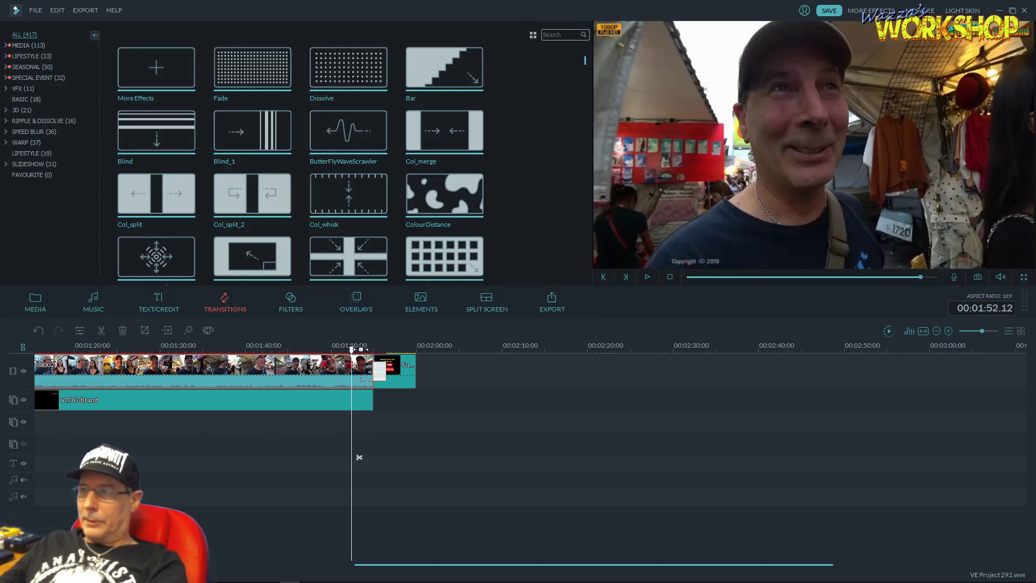
- Export the short version as an MP4 named "Vlog 389 - Wednesday chat at the local market (24-Jul-2019) FB" to D:\Videos, and close the export dialogs
left_click(923, 332)
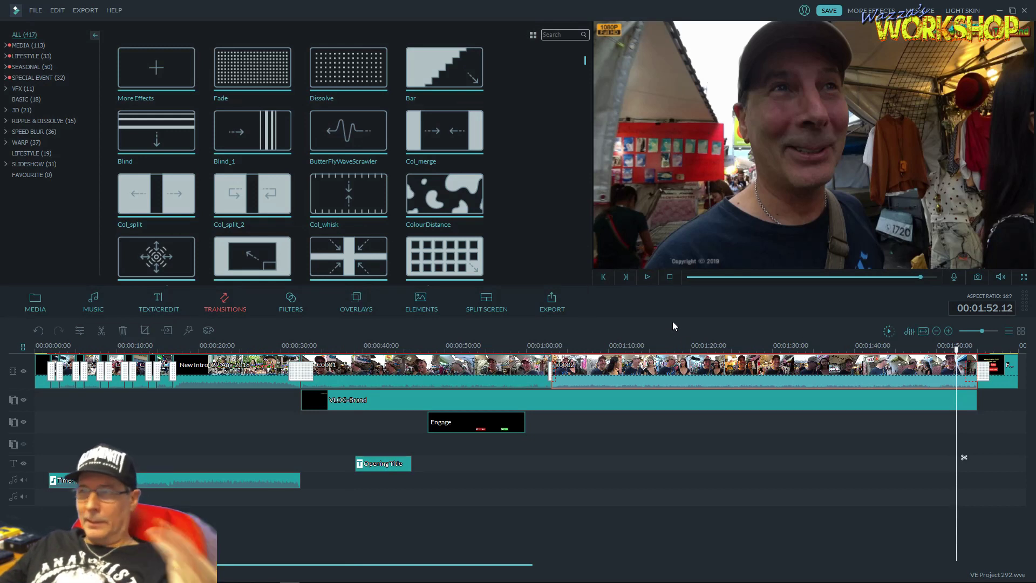
left_click(552, 302)
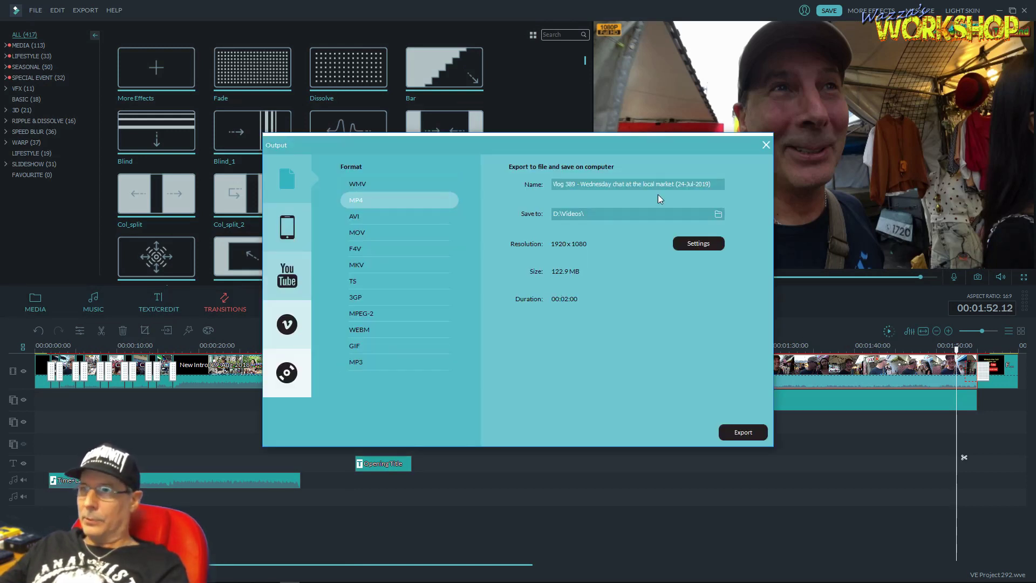
left_click(722, 184)
type("FB")
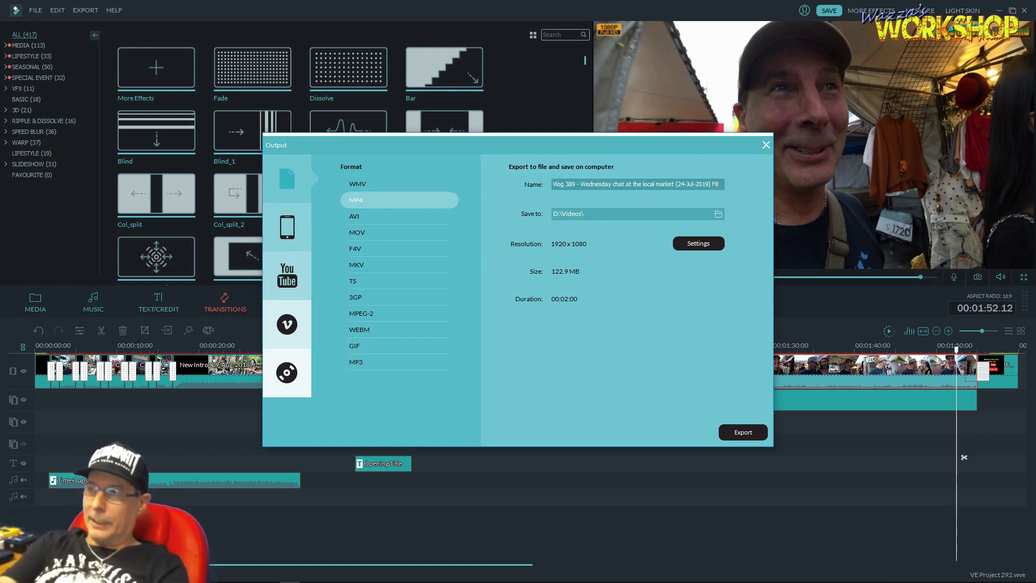
left_click(743, 433)
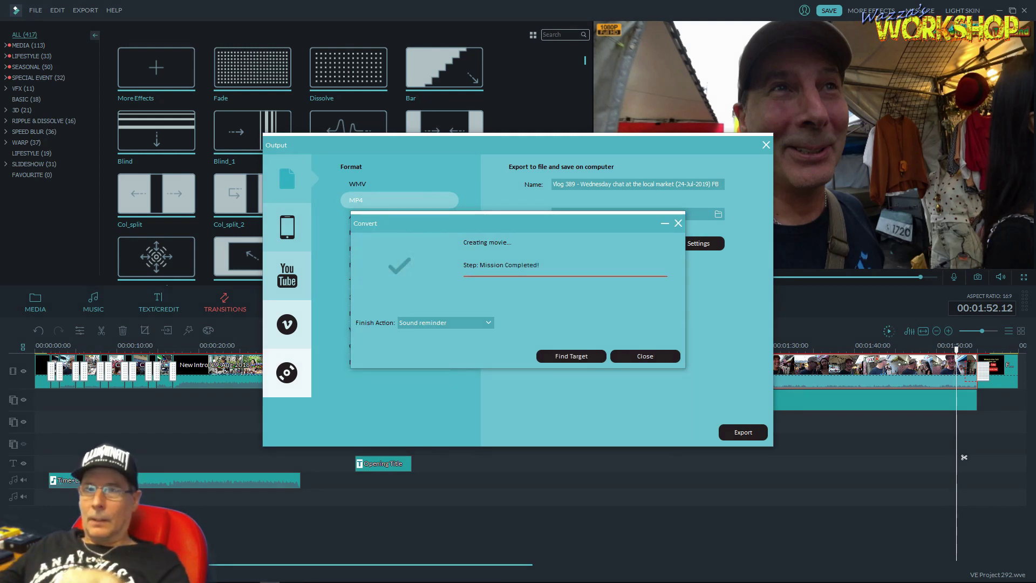
left_click(656, 358)
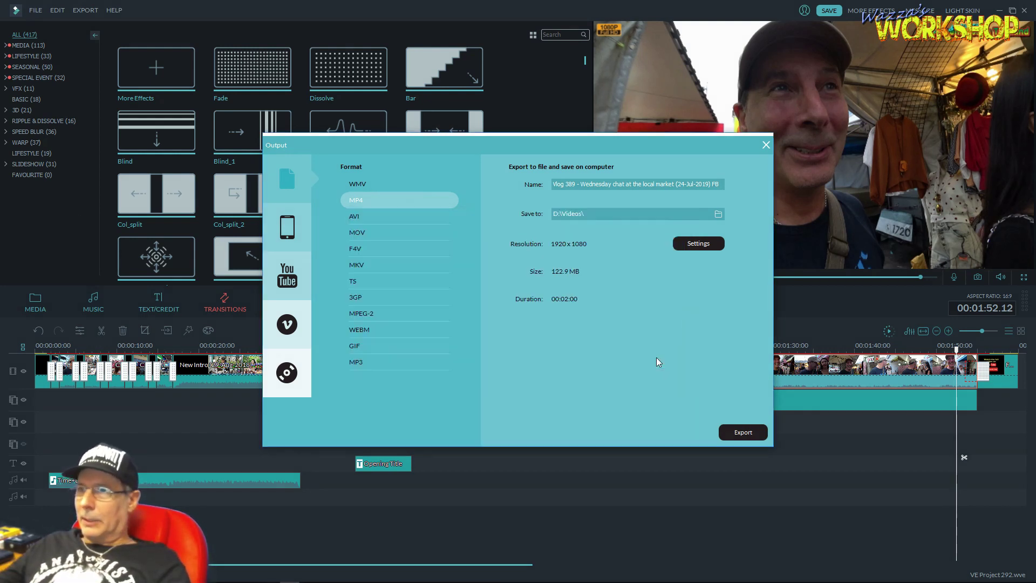
left_click(765, 145)
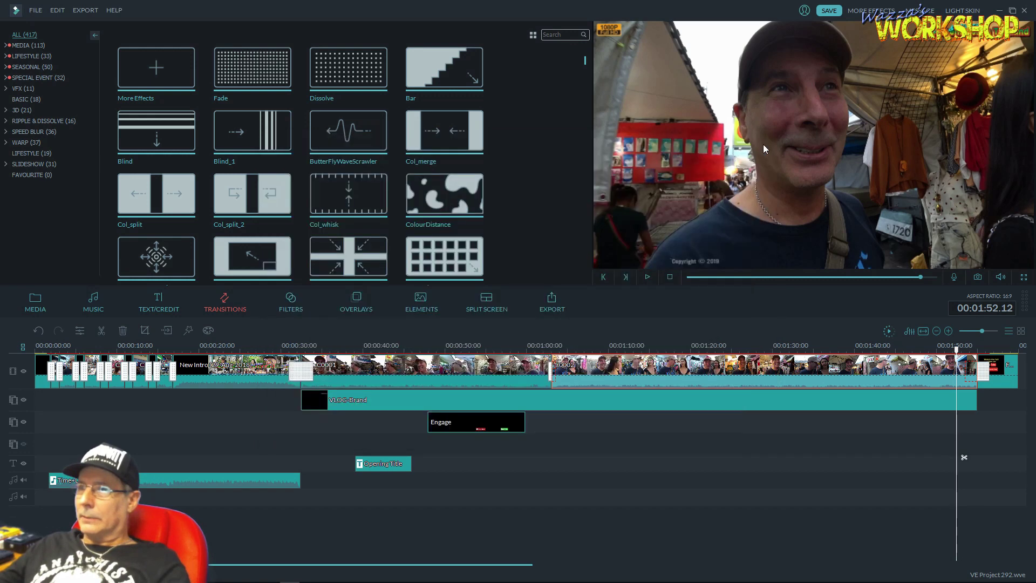
- Try to close the video editor without saving the changes to the project
left_click(1025, 11)
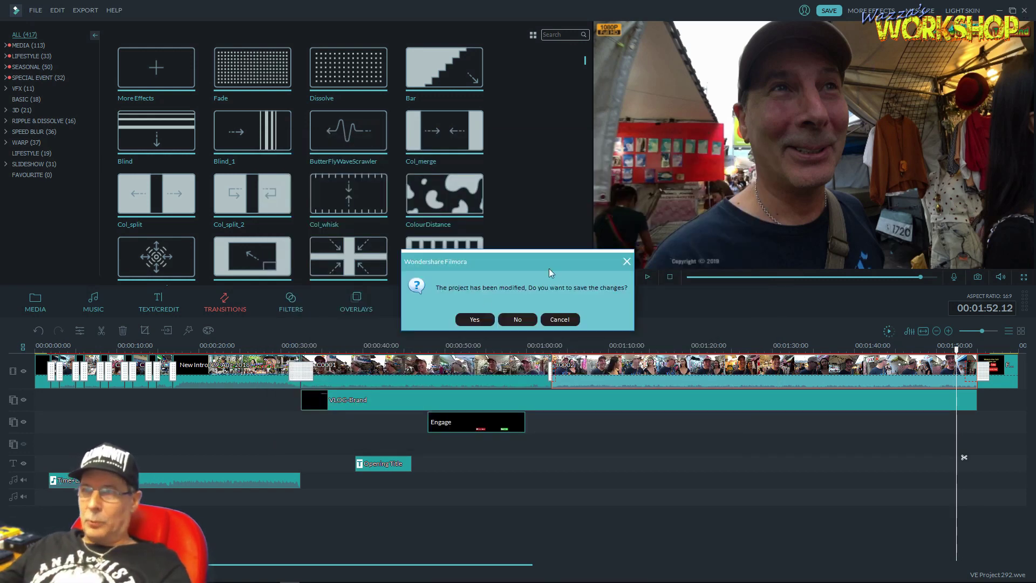
left_click(519, 319)
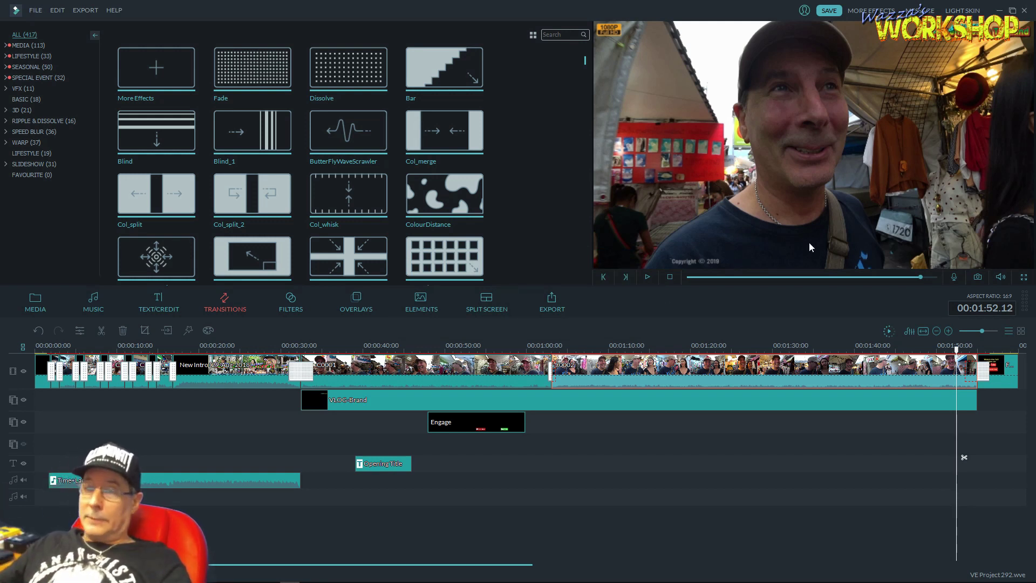
- Open the Videos folder in File Explorer and arrange its window so the Seagate Backup Plus Drive (E:) window is also accessible
mouse_move(183, 581)
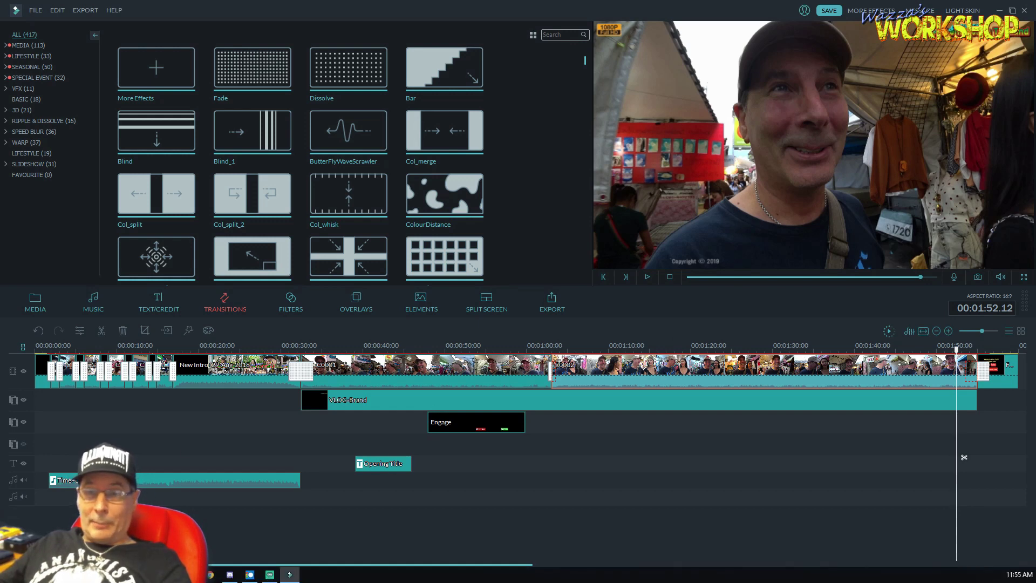
left_click(183, 575)
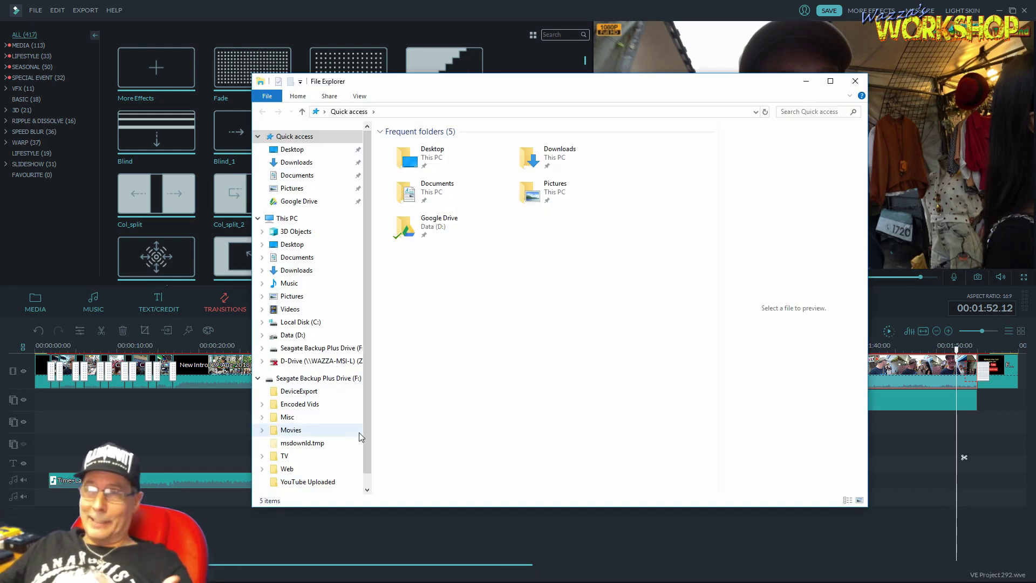
left_click(291, 309)
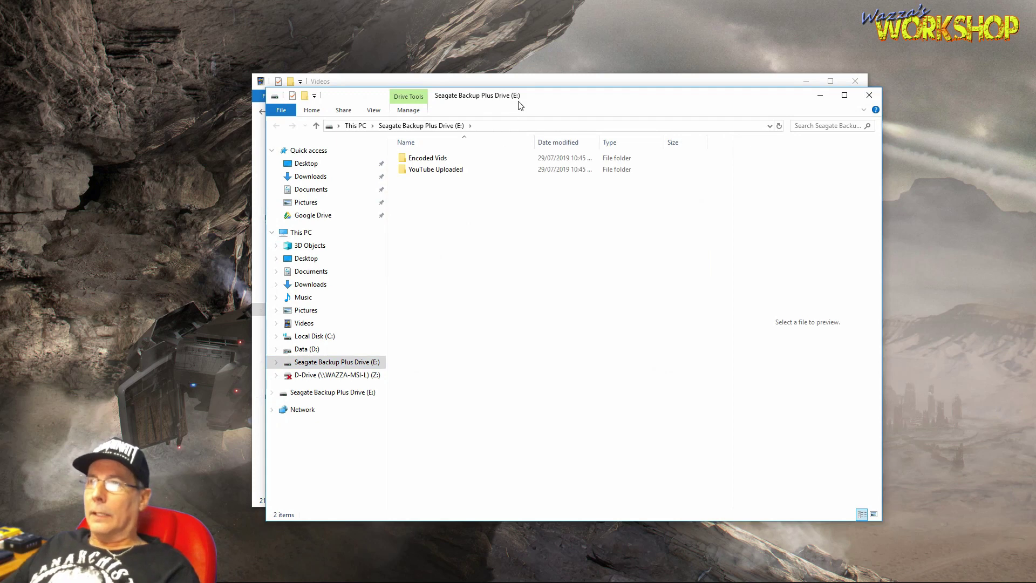
left_click_drag(536, 98, 662, 141)
left_click_drag(637, 87, 451, 30)
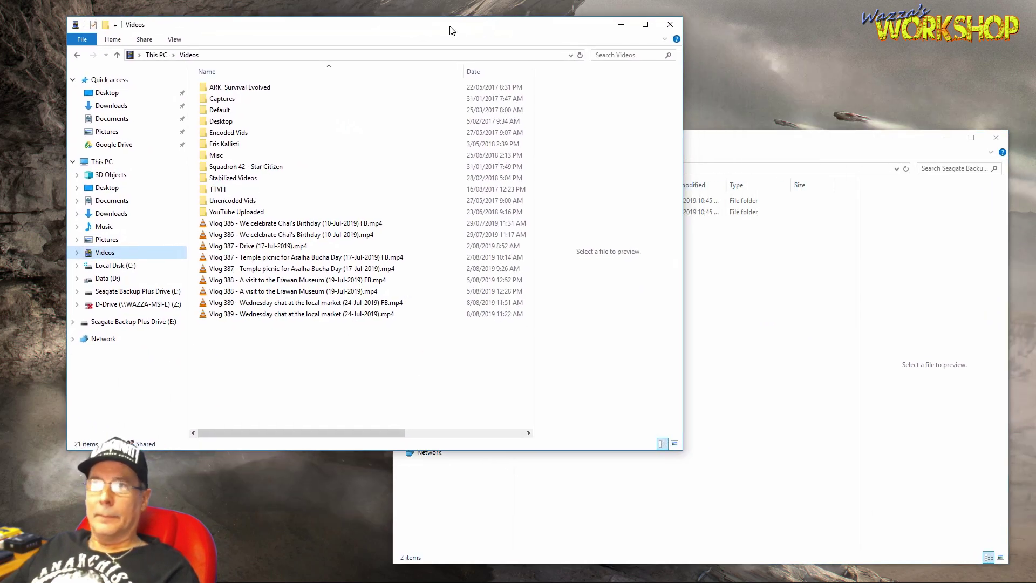
- Move all Vlog 386, 387 and 388 video files from Videos into the YouTube Uploaded folder on the Seagate Backup Plus Drive (E:)
left_click_drag(255, 227, 270, 292)
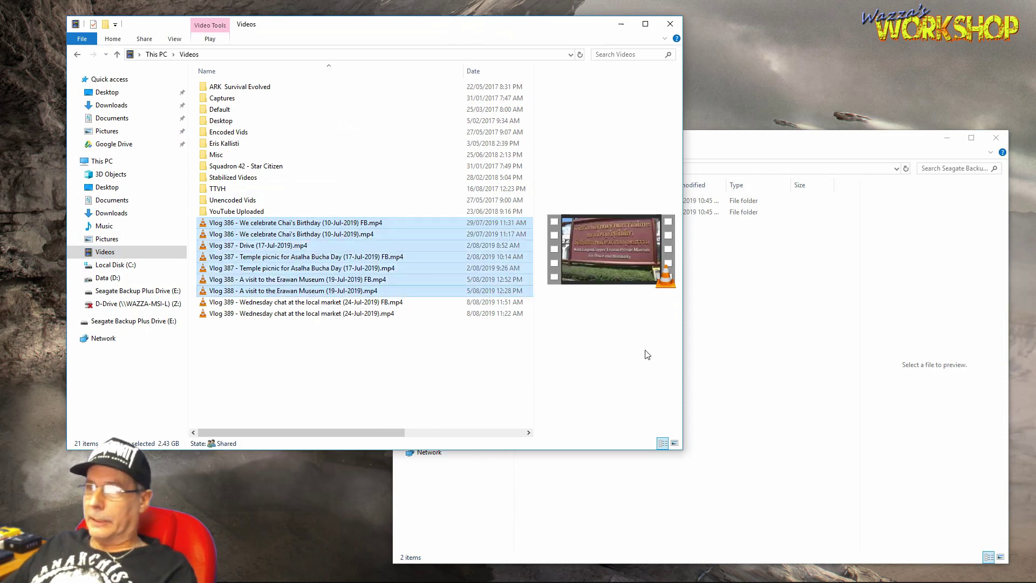
right_click(352, 239)
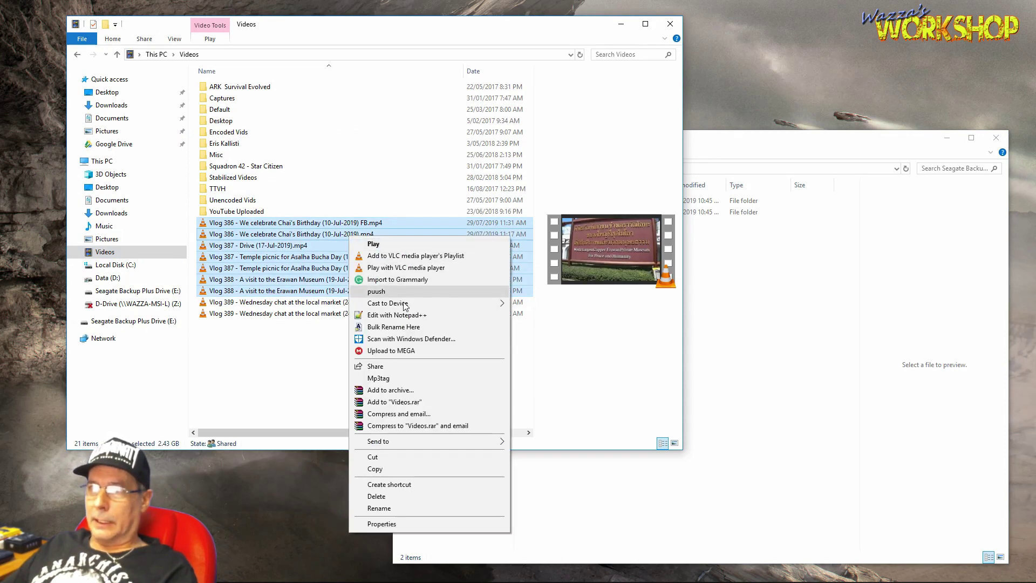
left_click(390, 461)
left_click(734, 452)
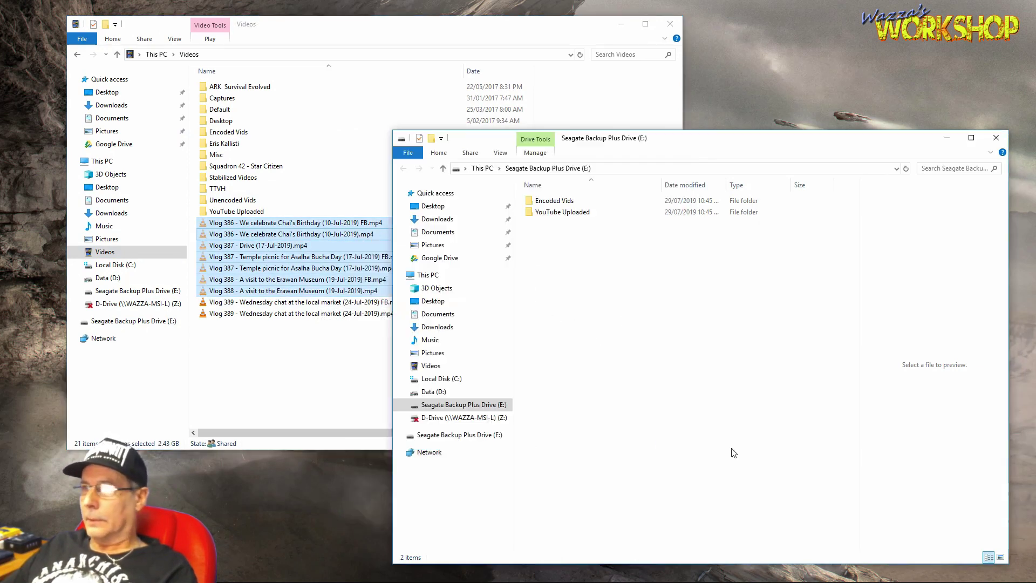
double_click(561, 212)
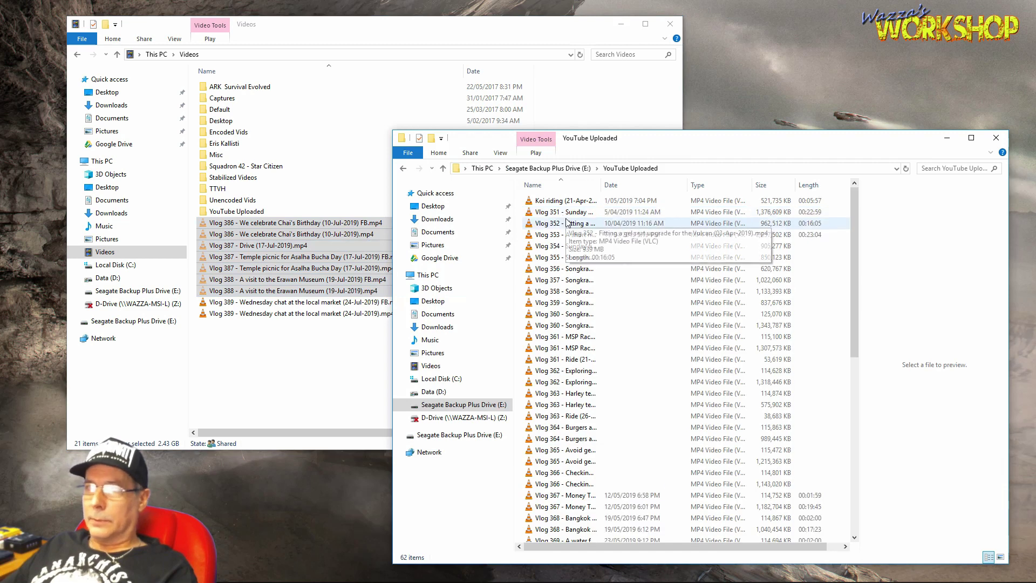
right_click(840, 400)
left_click(864, 473)
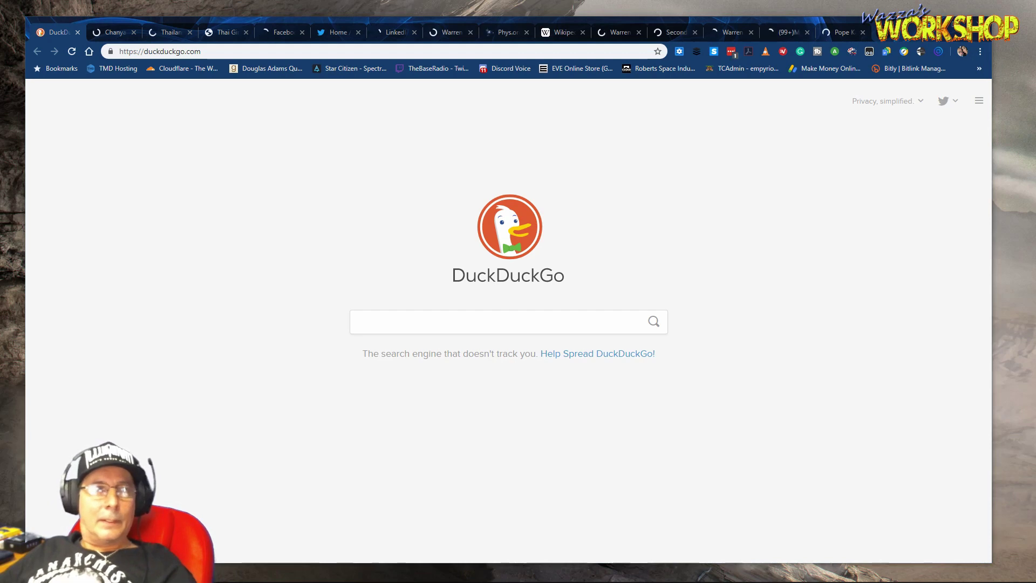
- Play "Vlog 389 - Wednesday chat at the local market (24-Jul-2019).mp4" from the Videos folder in VLC media player and watch its opening full screen
key("super+e")
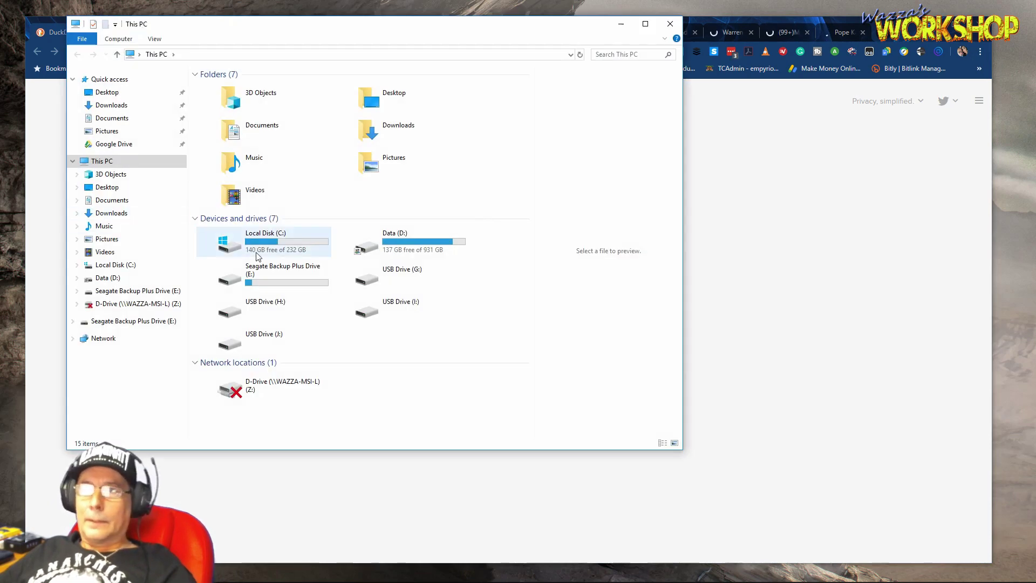
left_click(110, 252)
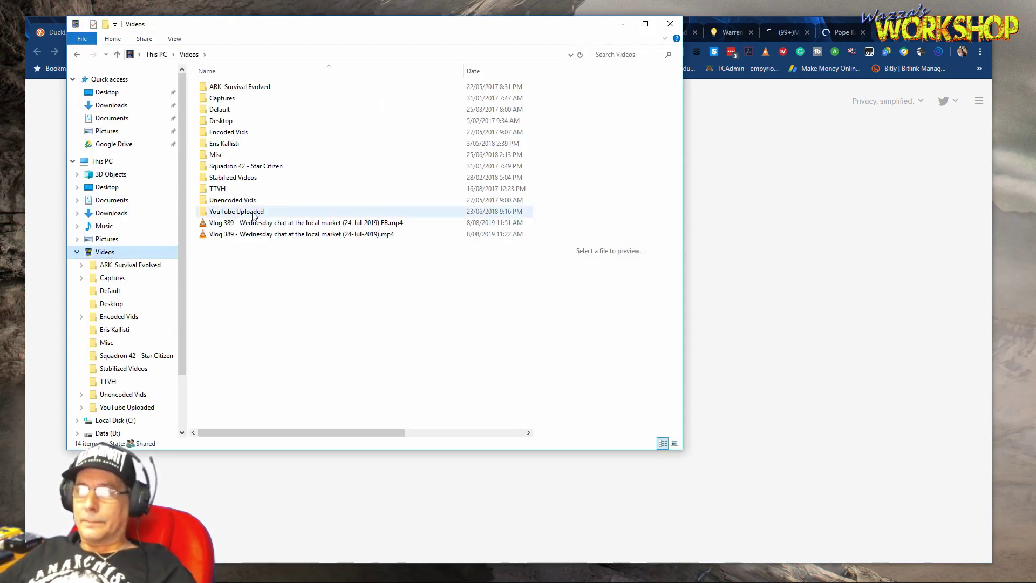
left_click(273, 236)
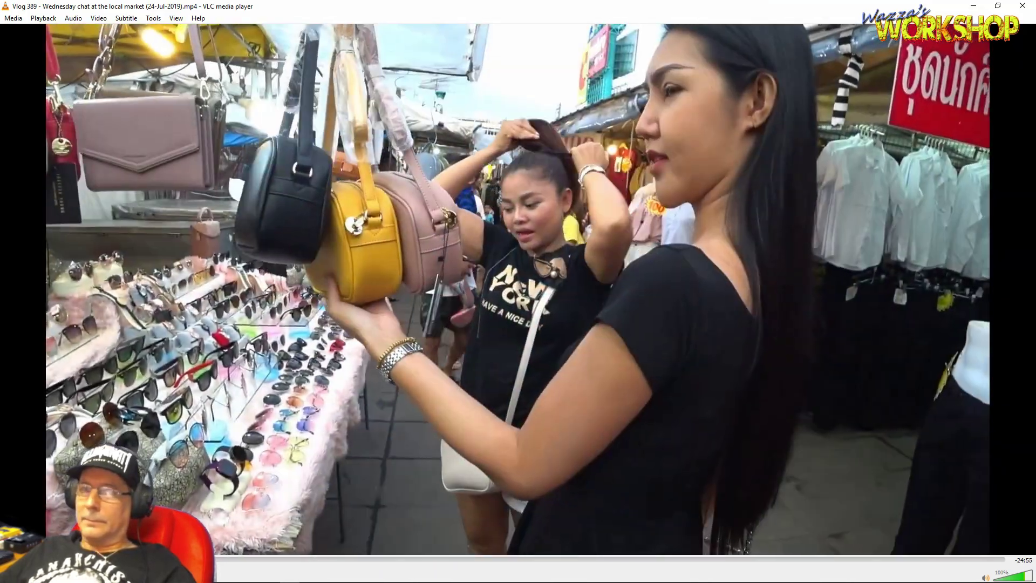
double_click(505, 393)
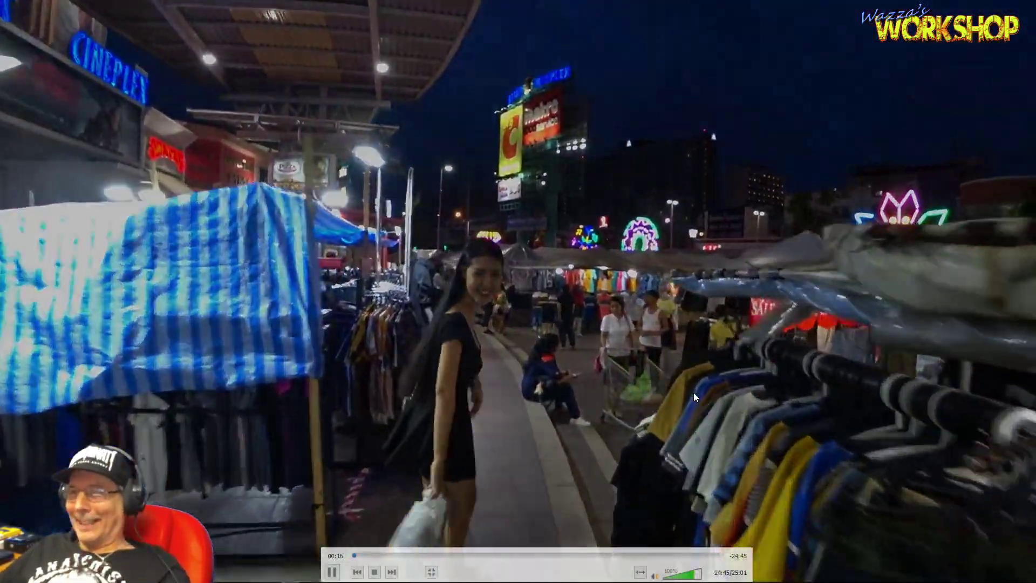
- Leave full screen, maximise the player window, and skip through the end of the vlog from about 24:16 and 24:47 to check the closing credits
double_click(653, 358)
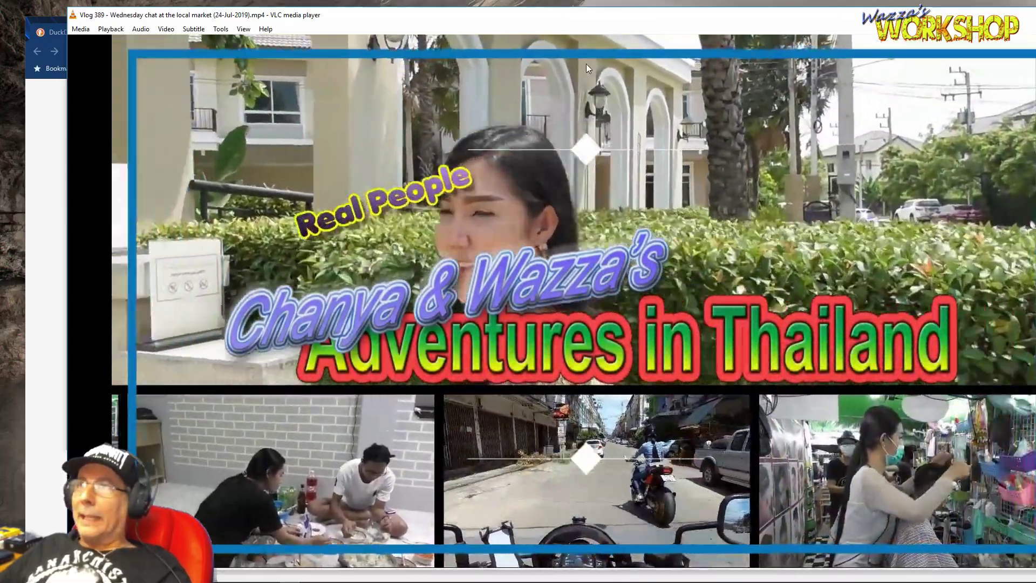
double_click(587, 14)
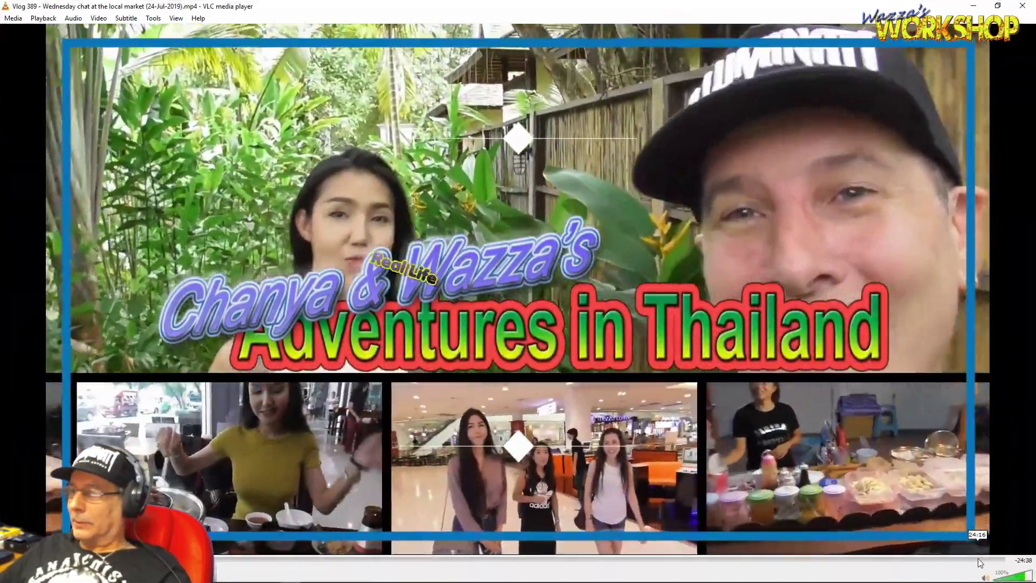
left_click(976, 560)
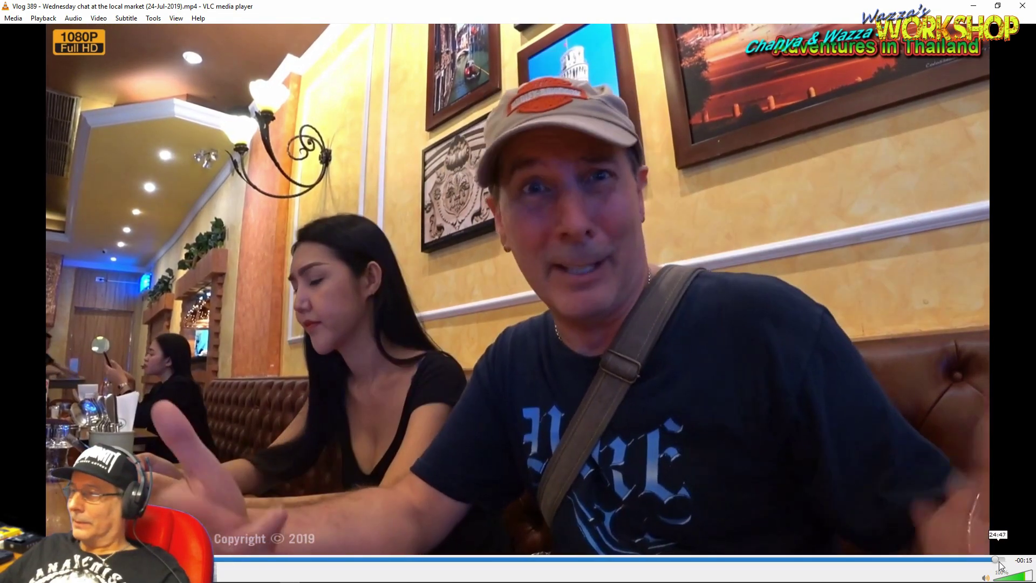
left_click(997, 560)
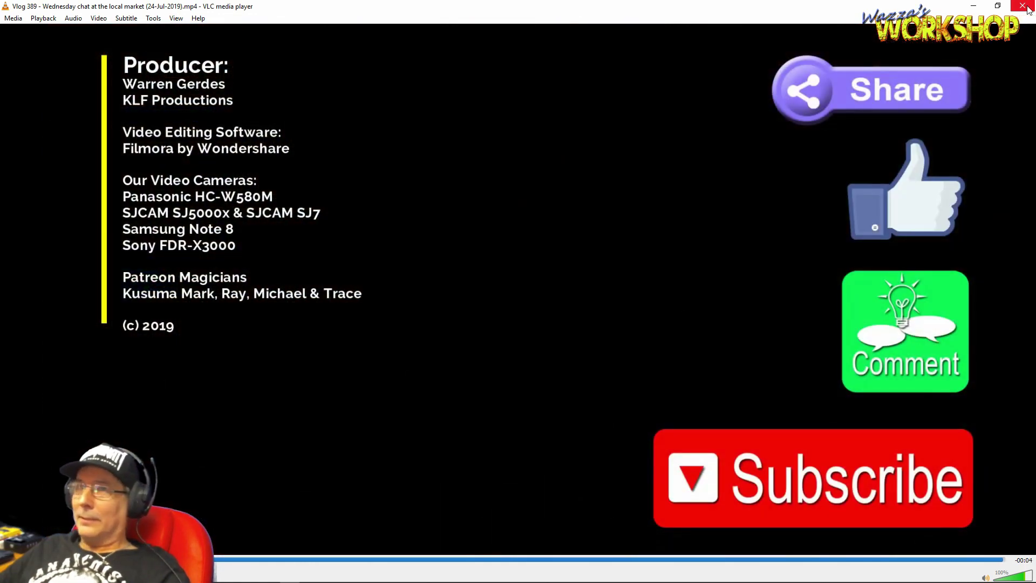
- Close the Vlog 389 player and the Videos folder window, and clear the browser window off the desktop
left_click(1029, 9)
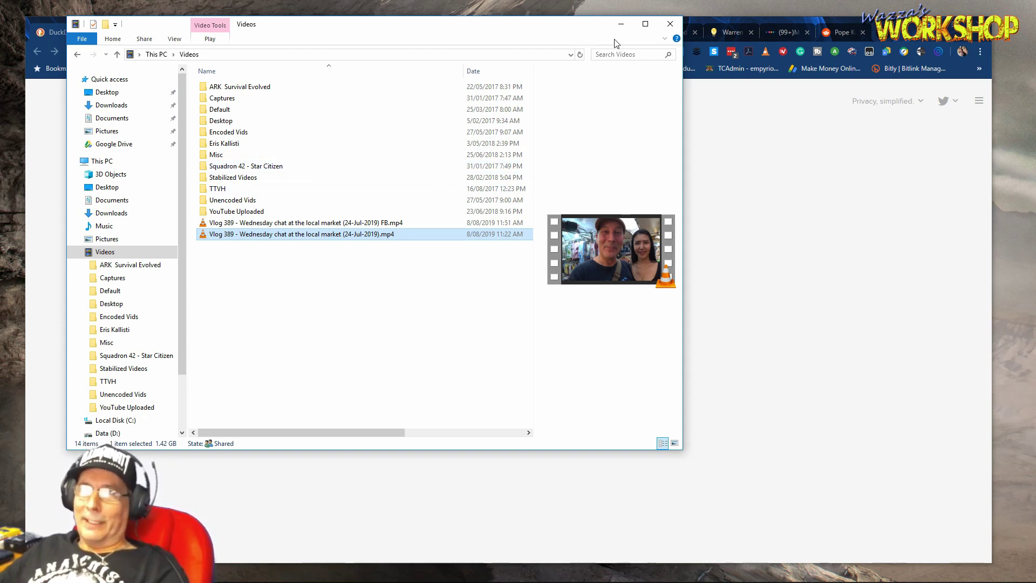
left_click(669, 22)
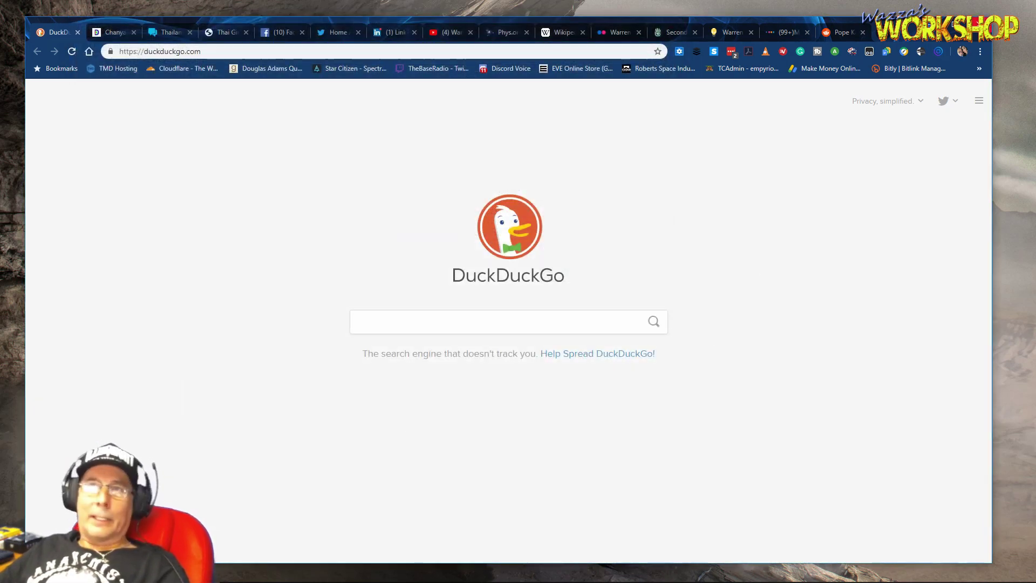
left_click(979, 25)
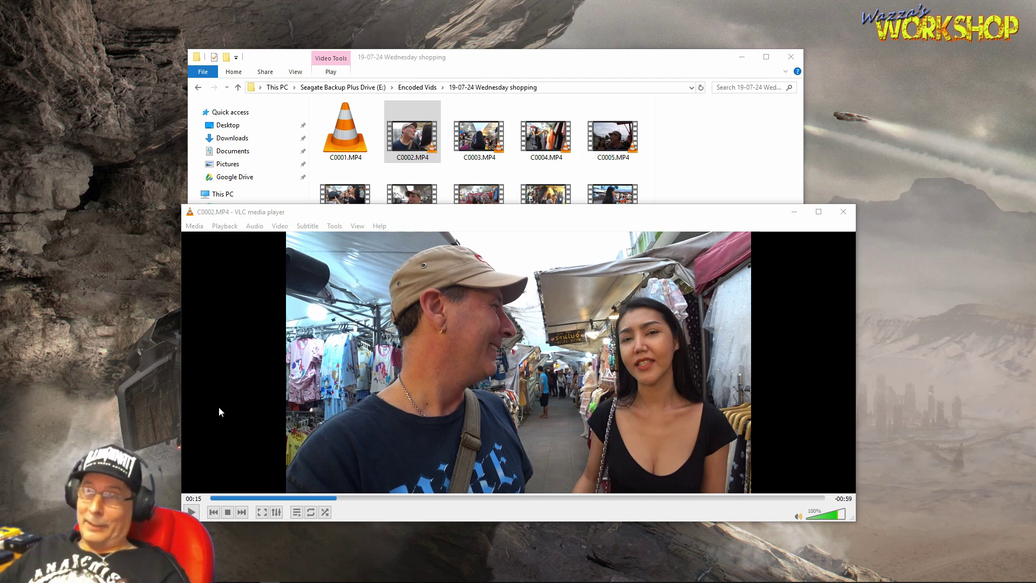
- Capture a full-screen still of the paused C0002.MP4 with Snipping Tool, and close the player and its source folder
double_click(499, 386)
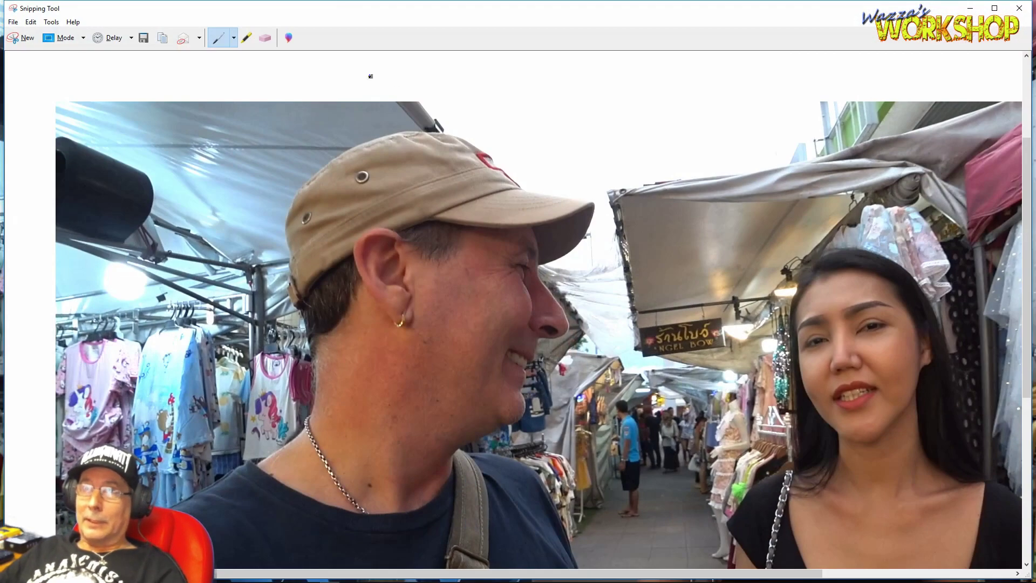
left_click(970, 9)
key("Escape")
left_click(843, 211)
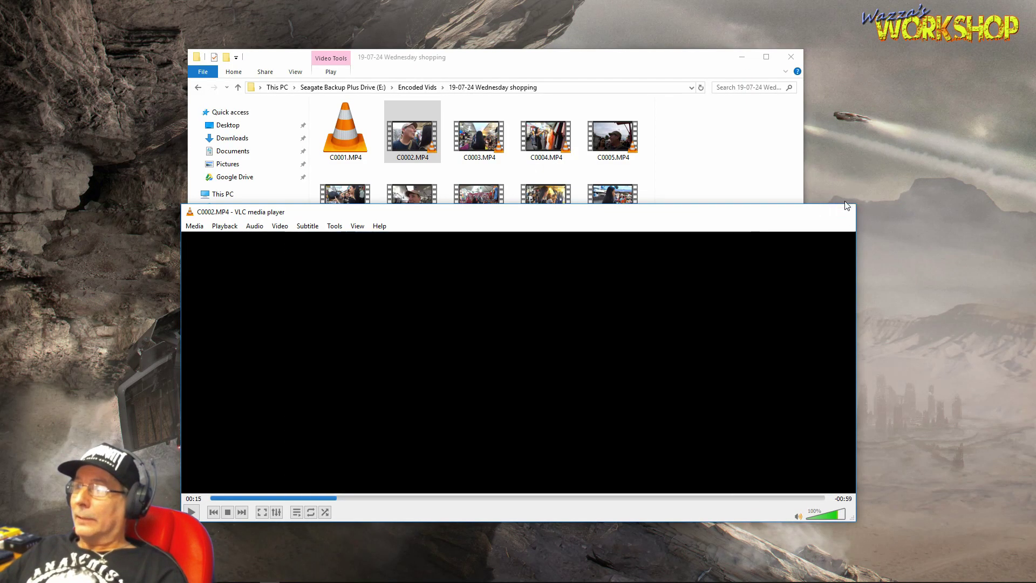
left_click(791, 56)
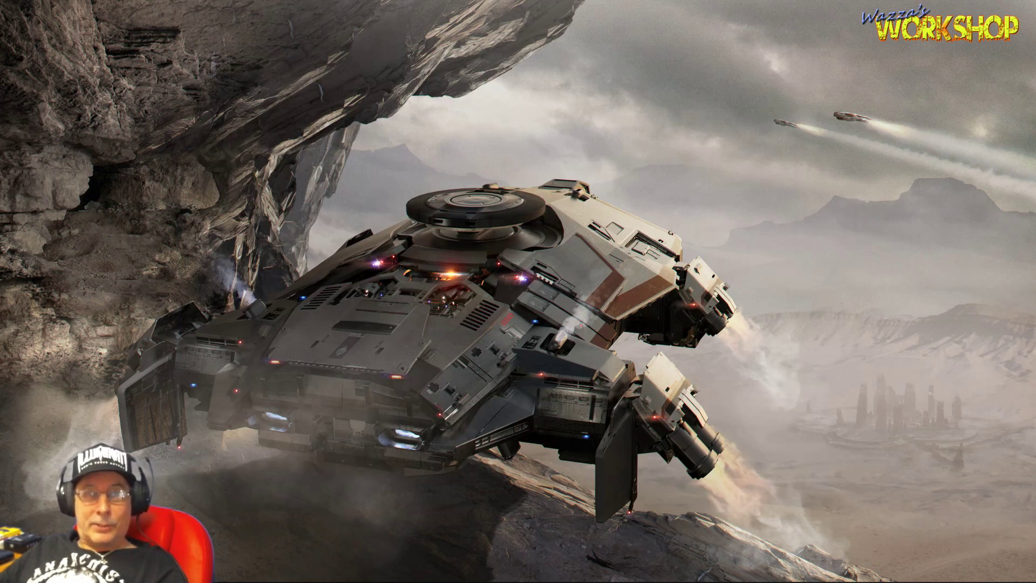
- In Photoshop, scale the market still down in YouTube #VLOG.psd and position it so both people fit inside the thumbnail frame
left_click_drag(0, 111, 604, 73)
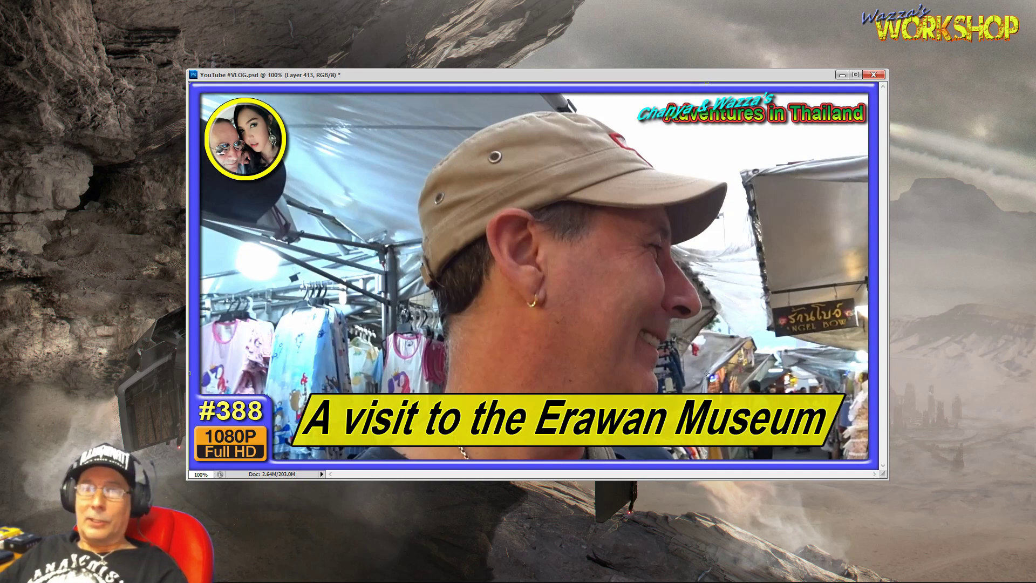
key("ctrl+0")
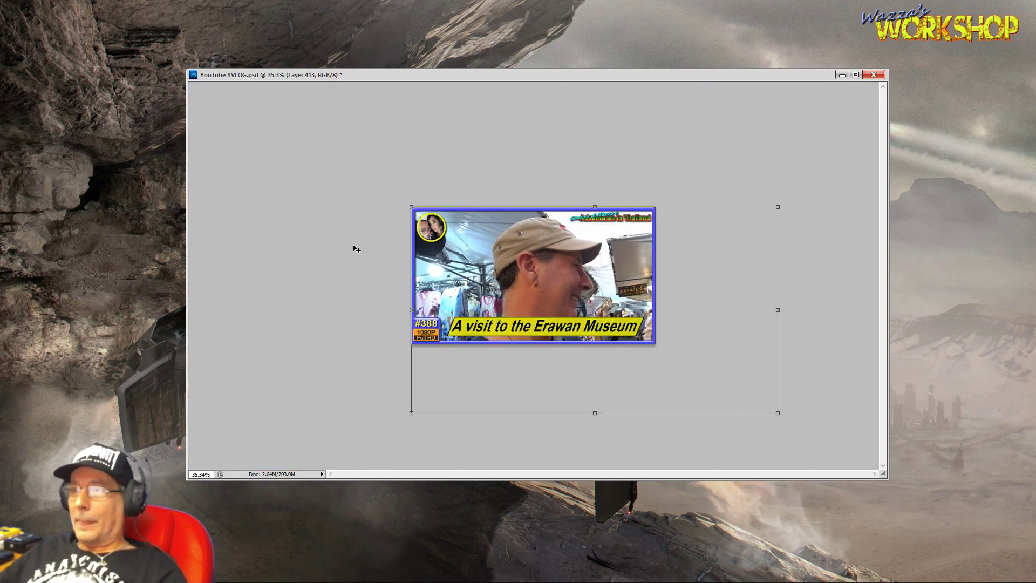
left_click_drag(778, 413, 674, 358)
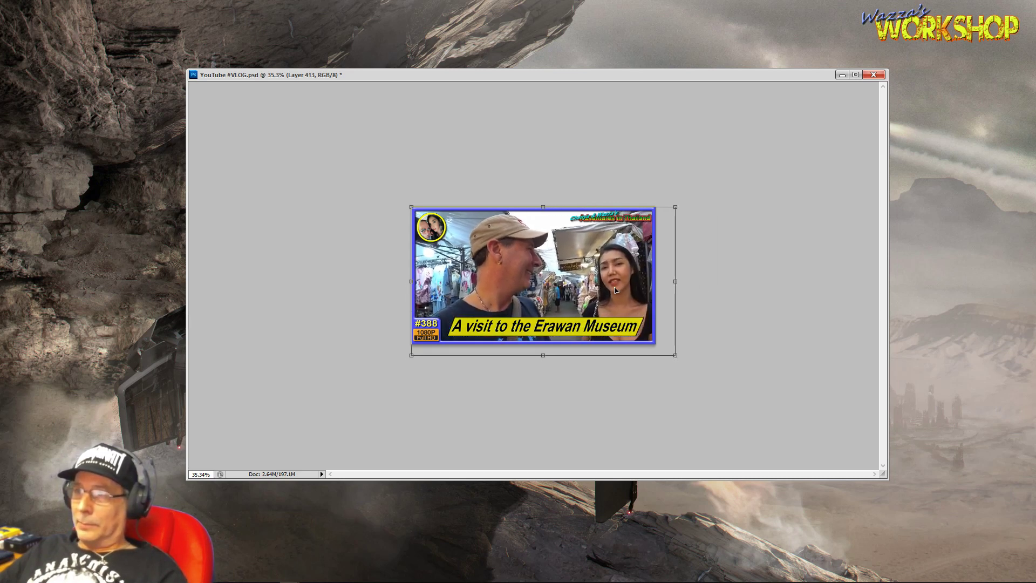
left_click_drag(615, 291, 596, 290)
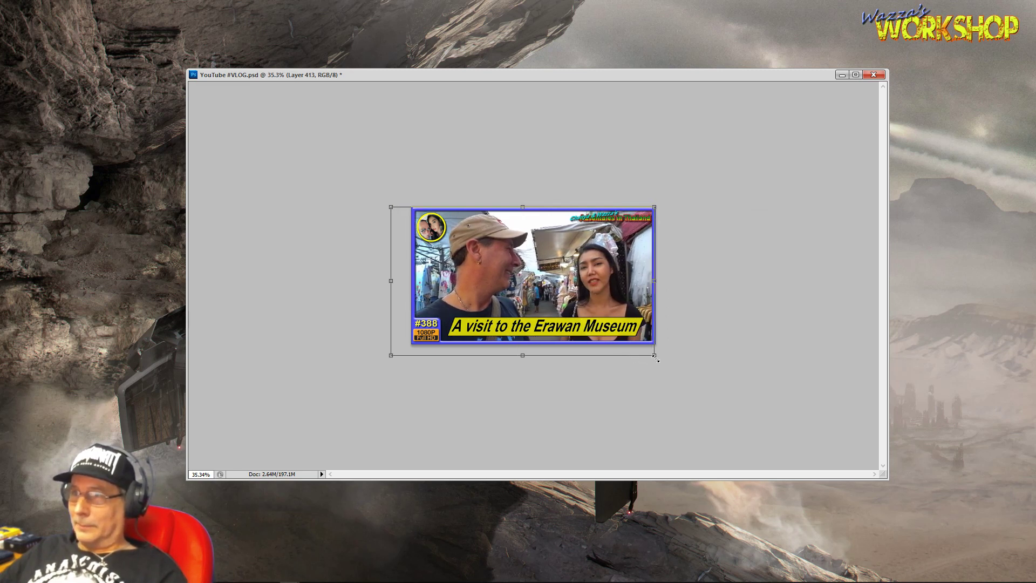
scroll(722, 304, "up", 3)
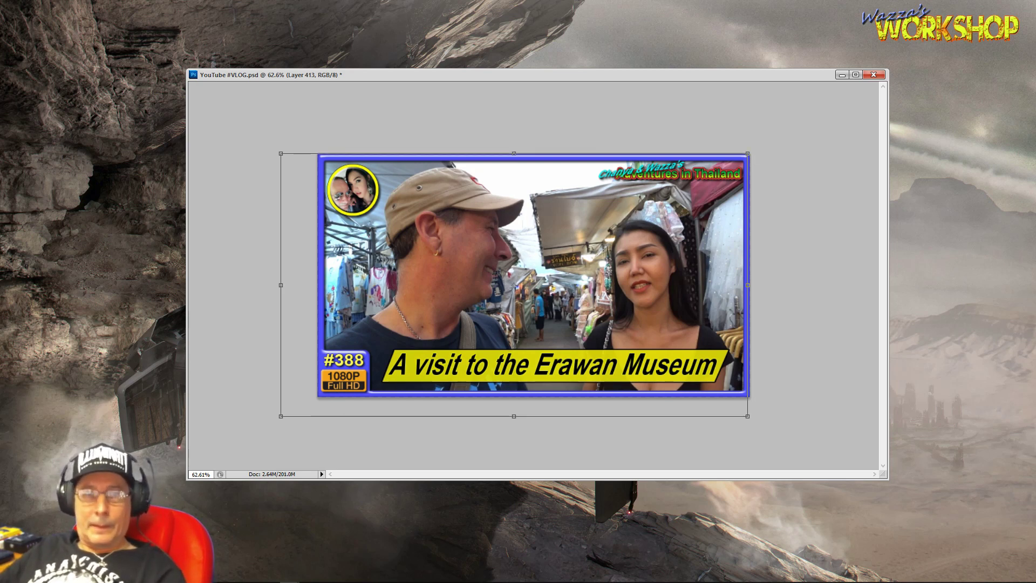
- Change the episode number on the thumbnail to #389
left_click(555, 365, "ctrl")
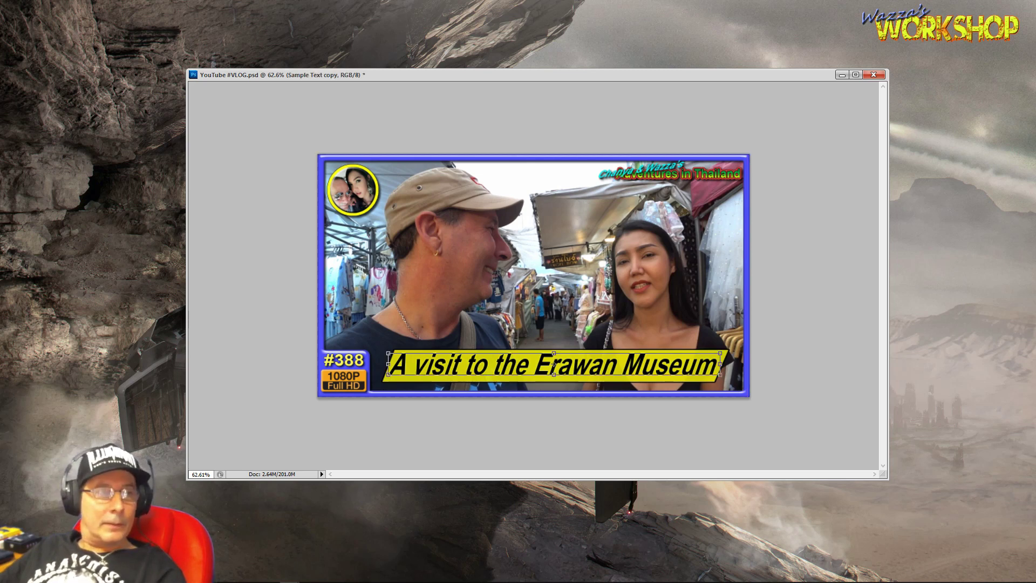
key("t")
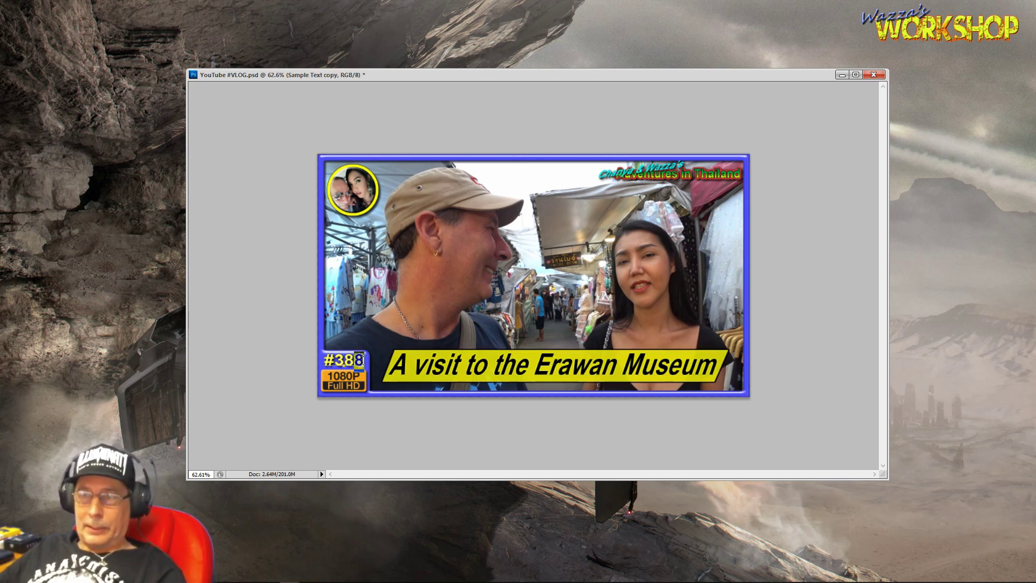
left_click(359, 360)
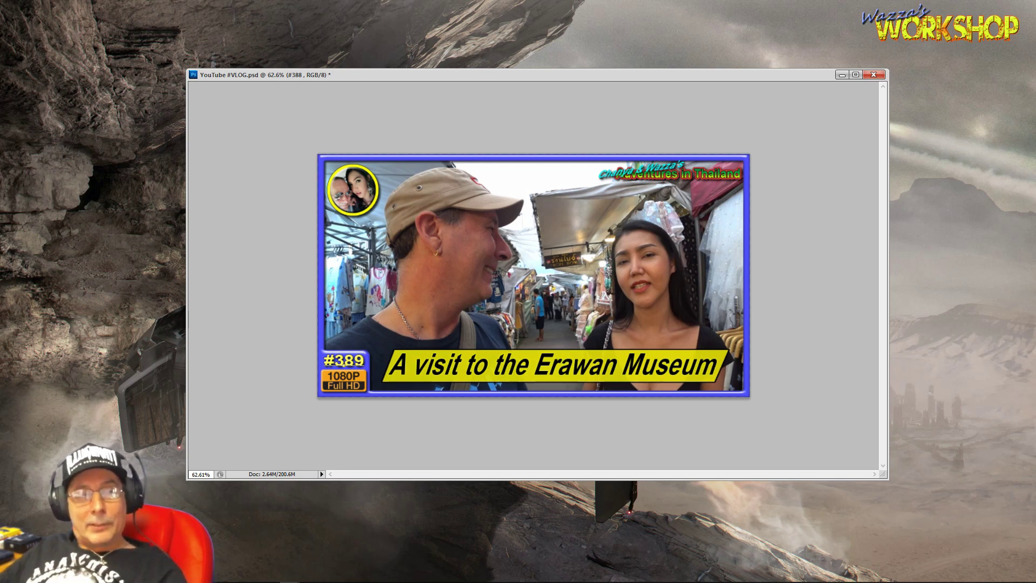
- Copy "Wednesday chat at the local market" from the full Vlog 389 file's name in the Videos folder and close File Explorer
key("super+e")
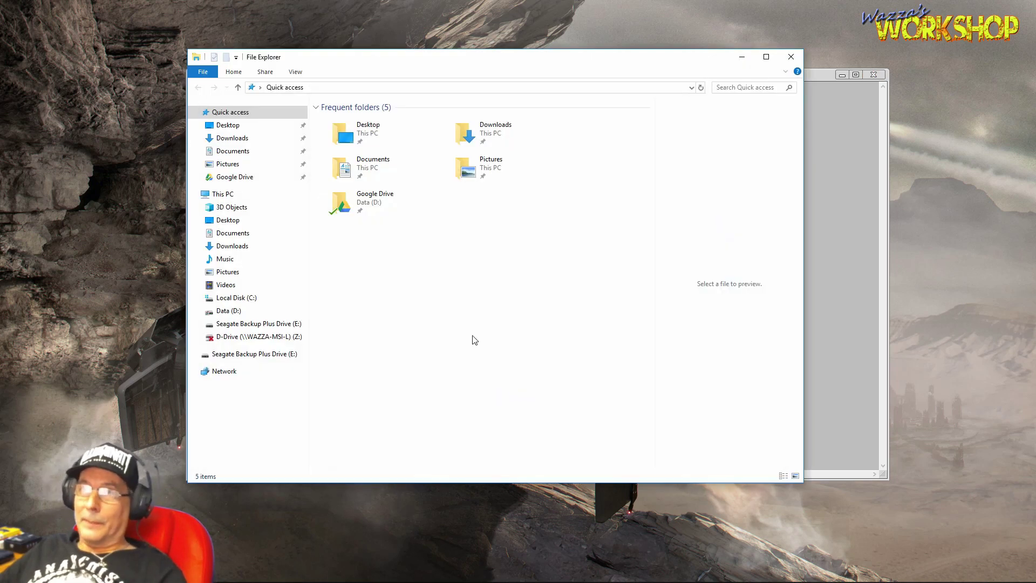
left_click(229, 285)
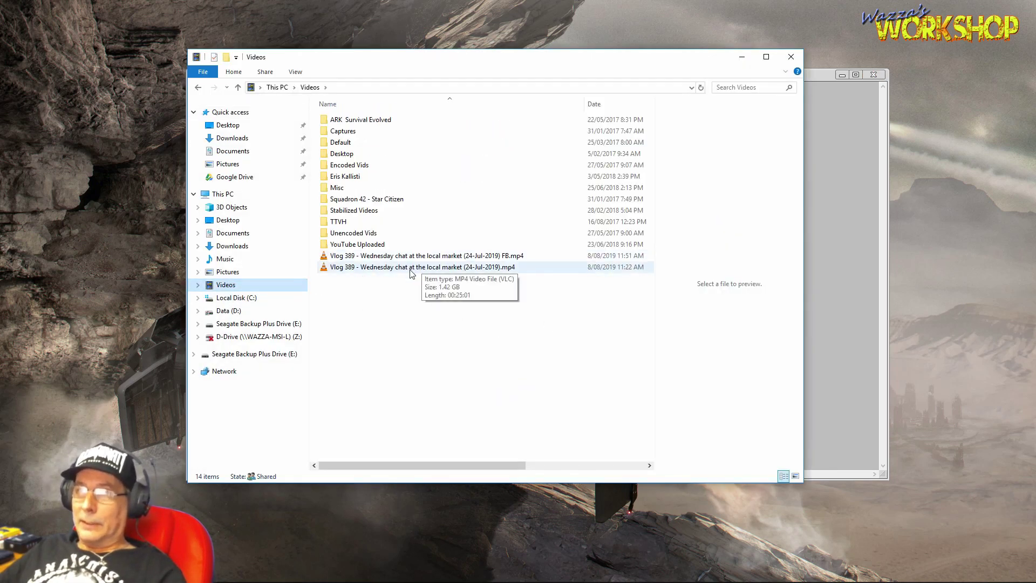
left_click(499, 267)
left_click(461, 269)
left_click_drag(462, 267, 370, 265)
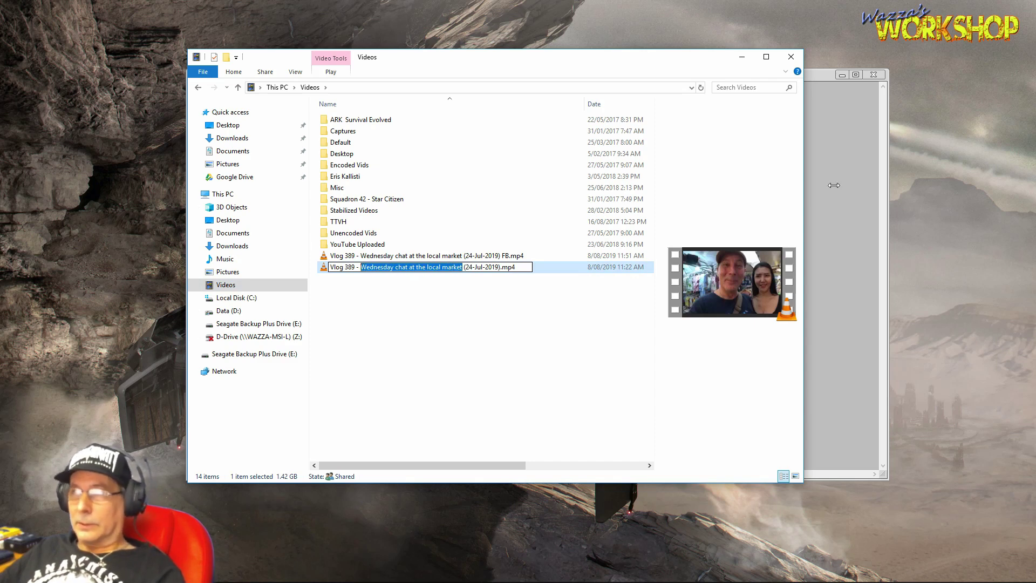
left_click(794, 63)
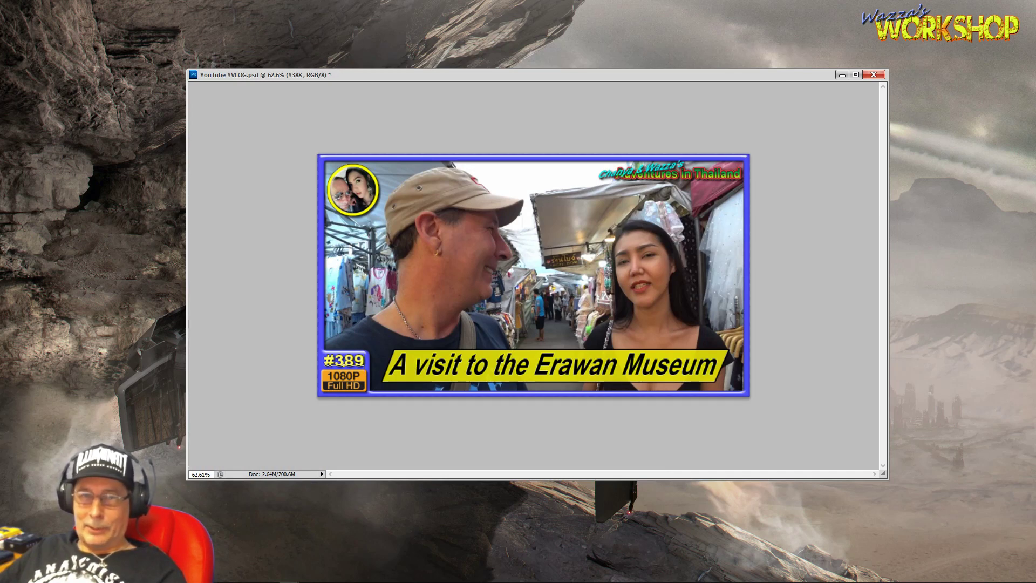
- Replace the thumbnail's banner title with "Wednesday chat at the local market"
left_click(299, 369)
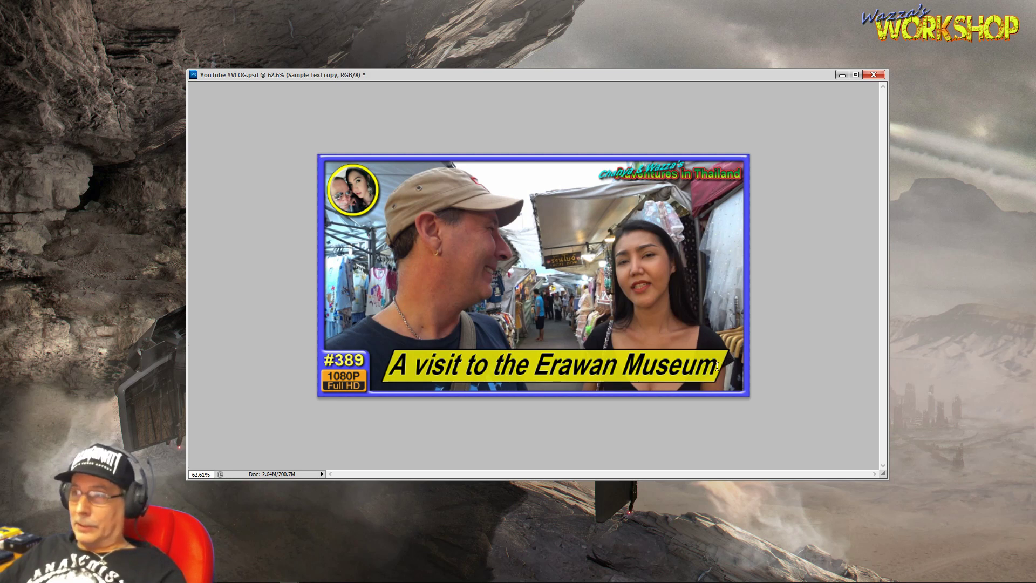
left_click_drag(722, 365, 404, 370)
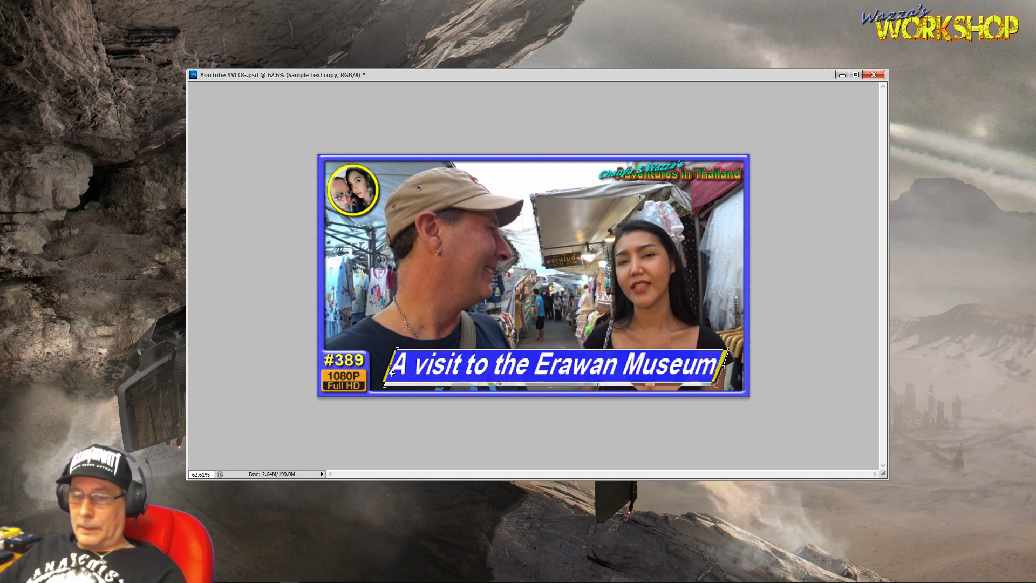
type("Wednesday chat at the local market")
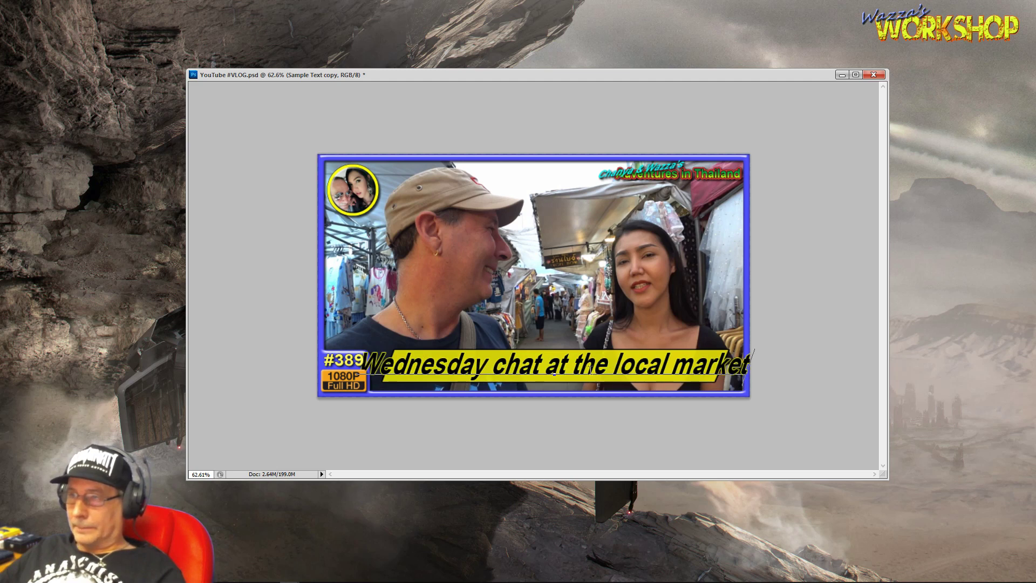
- Remove the word "local" so the banner title reads "Wednesday chat at the market", and commit the text
left_click(674, 368)
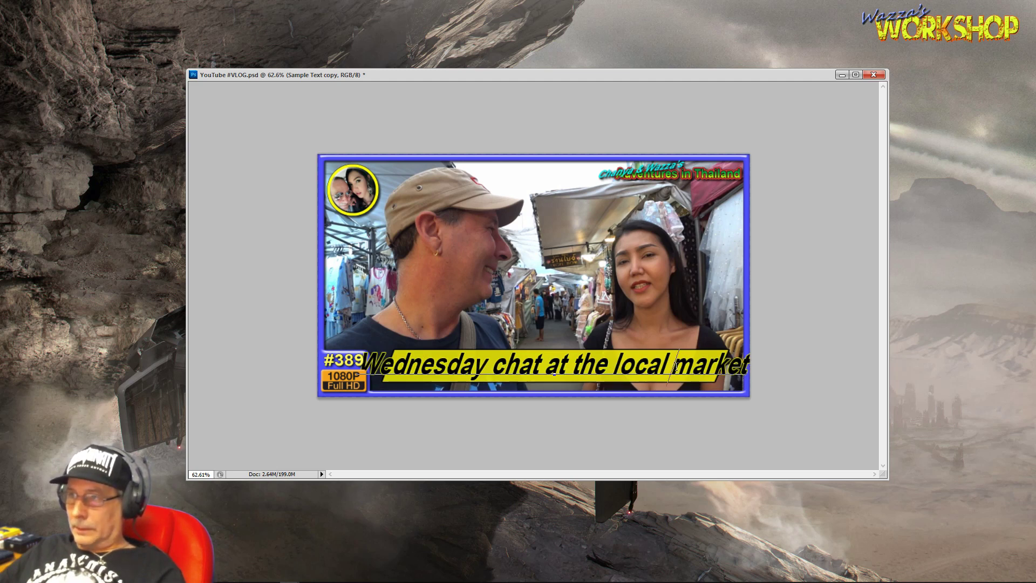
key("BackSpace")
key("BackSpace")
key("BackSpace")
key("BackSpace")
key("BackSpace")
key("BackSpace")
key("BackSpace")
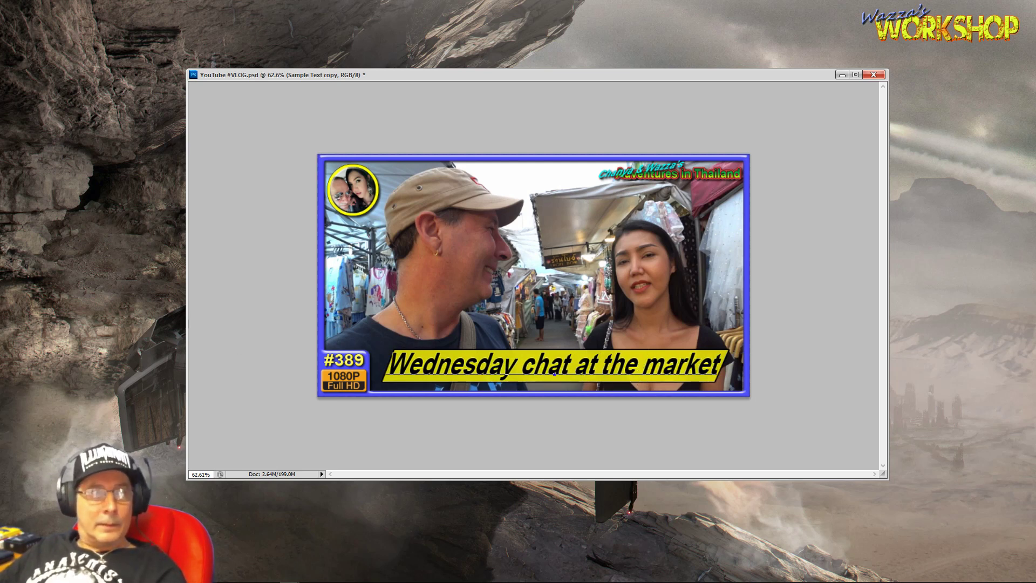
key("ctrl+Return")
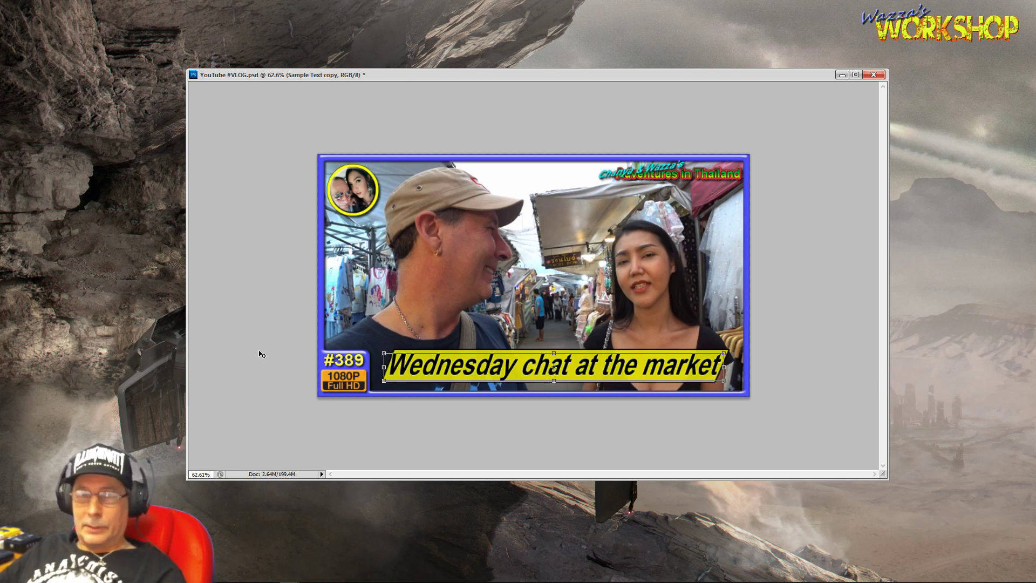
- Widen the yellow stripe behind the banner title, nudge it right to balance around the text, and save YouTube #VLOG.psd
key("alt+bracketleft")
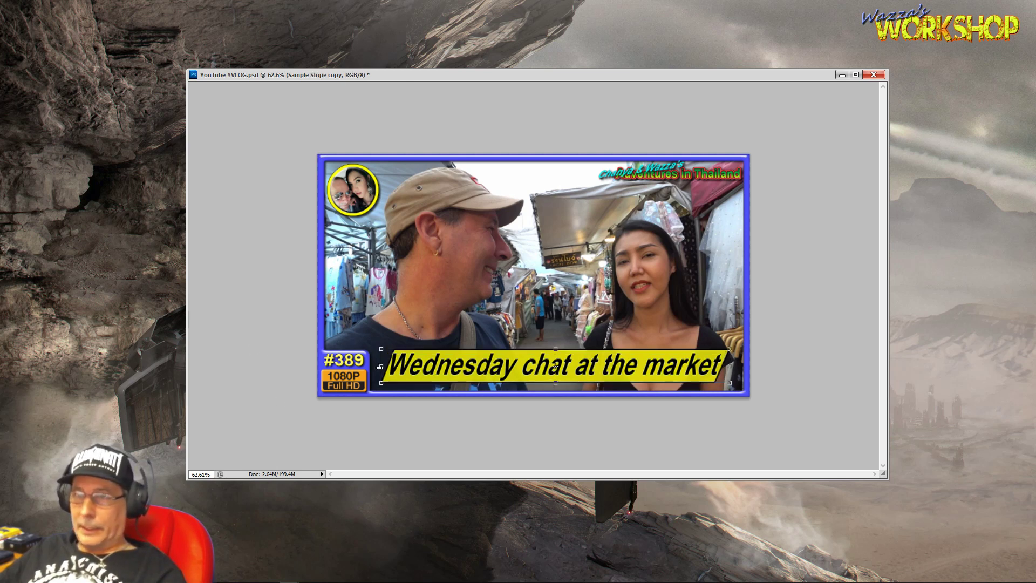
left_click_drag(381, 367, 375, 367)
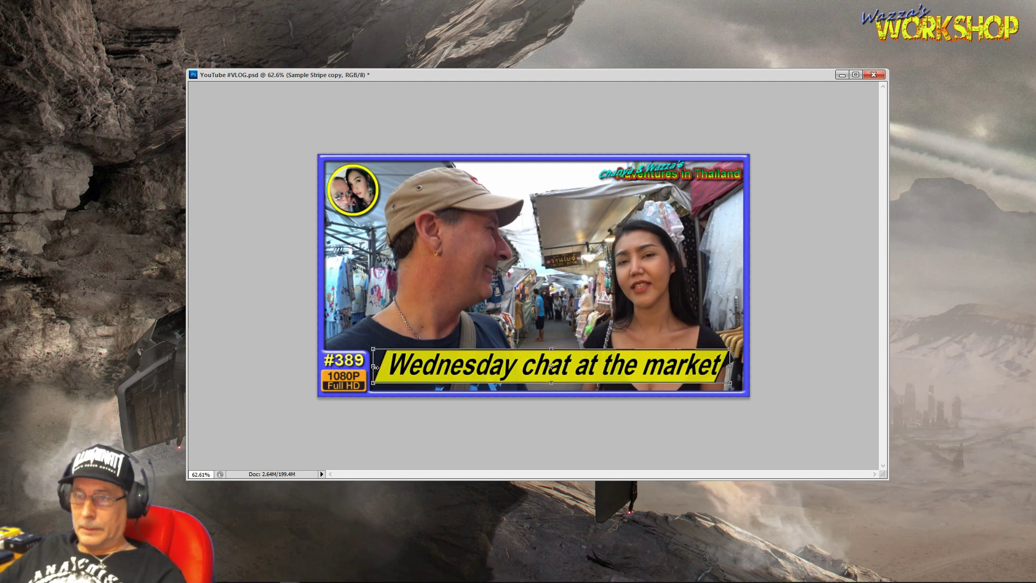
key("Right")
key("Right")
key("Right")
key("Right")
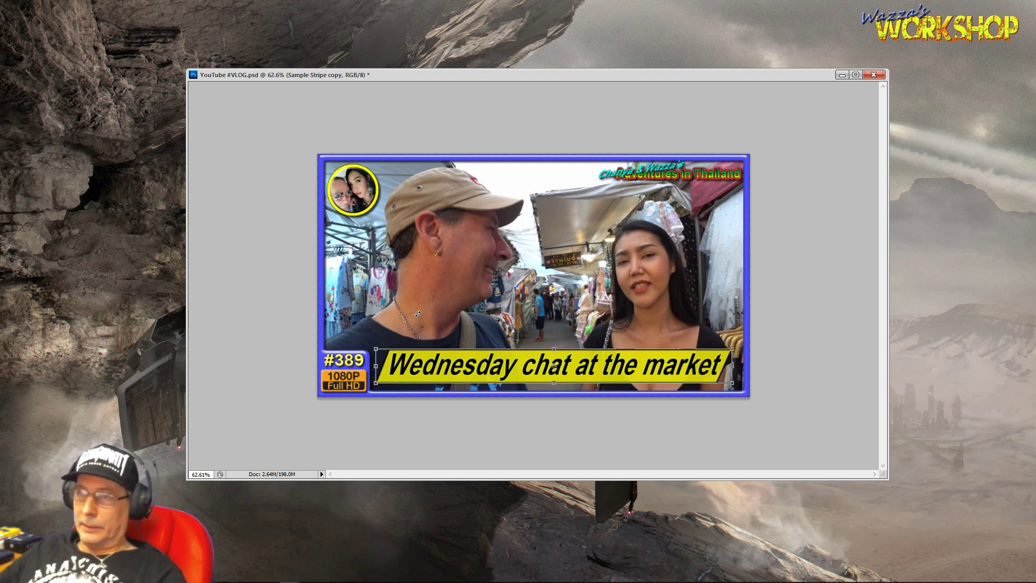
key("Right")
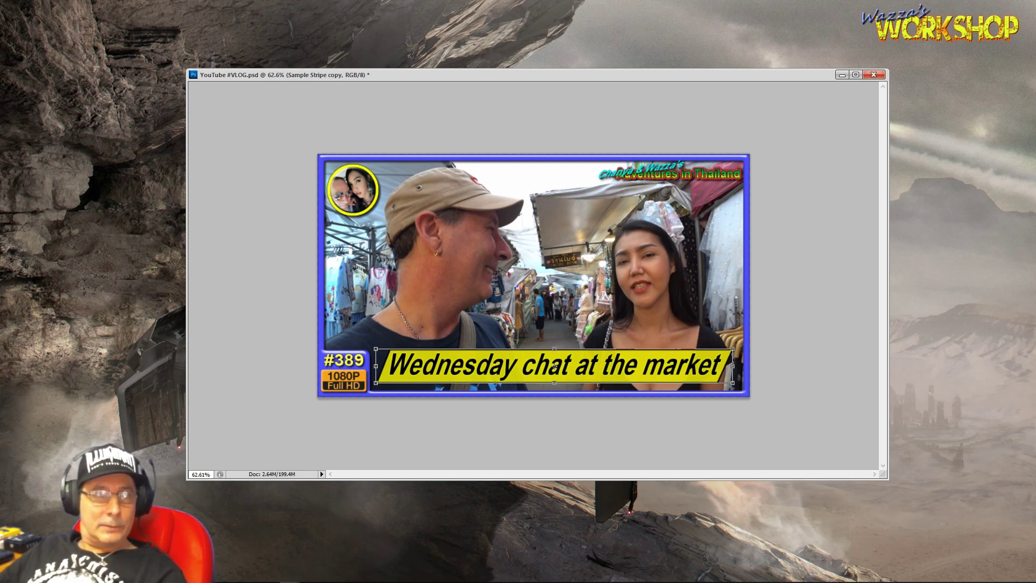
key("ctrl+s")
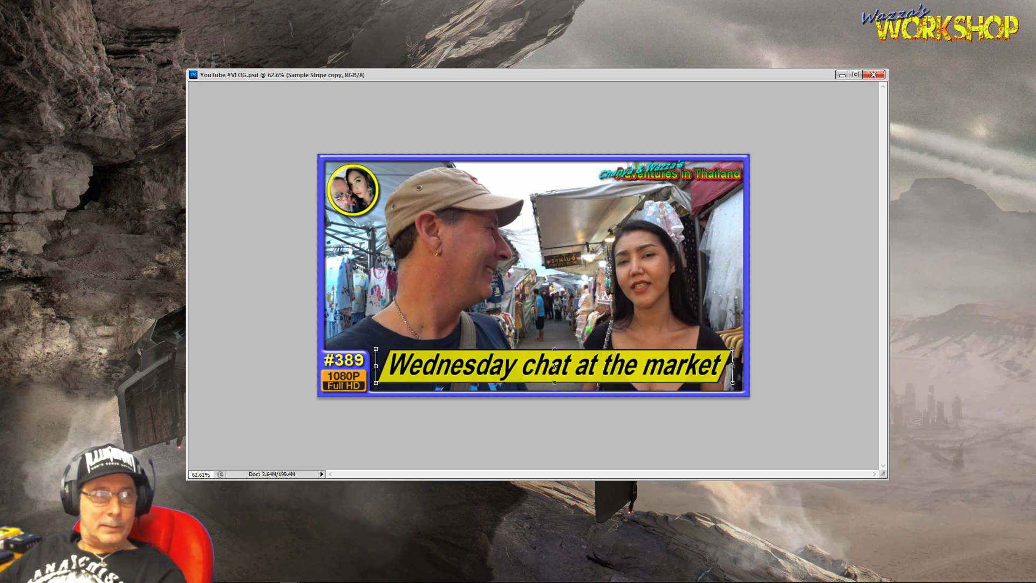
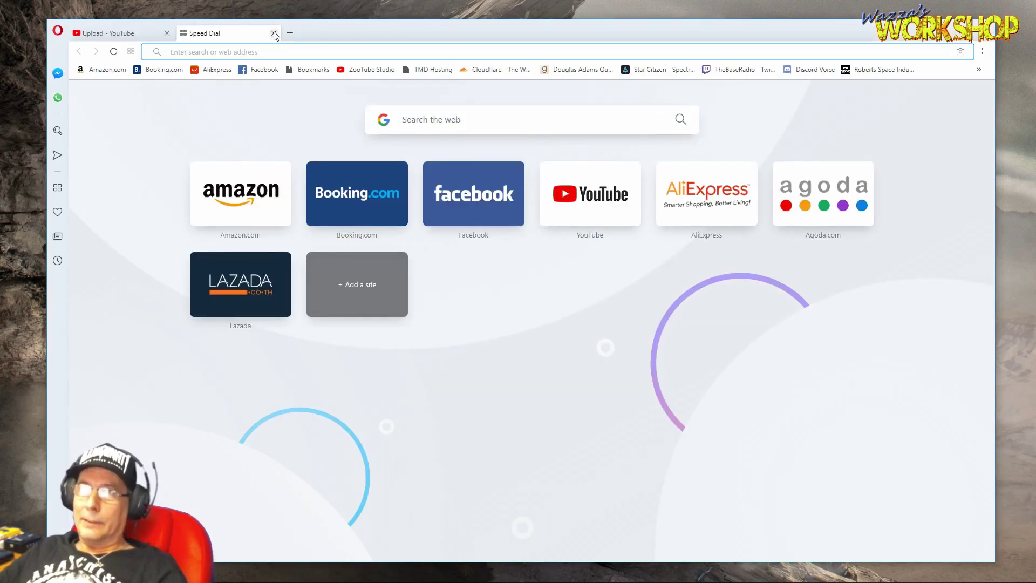
- In Opera, close the Speed Dial page and upload "Vlog 389 - Wednesday chat at the local market (24-Jul-2019).mp4" to YouTube as Unlisted
left_click(273, 32)
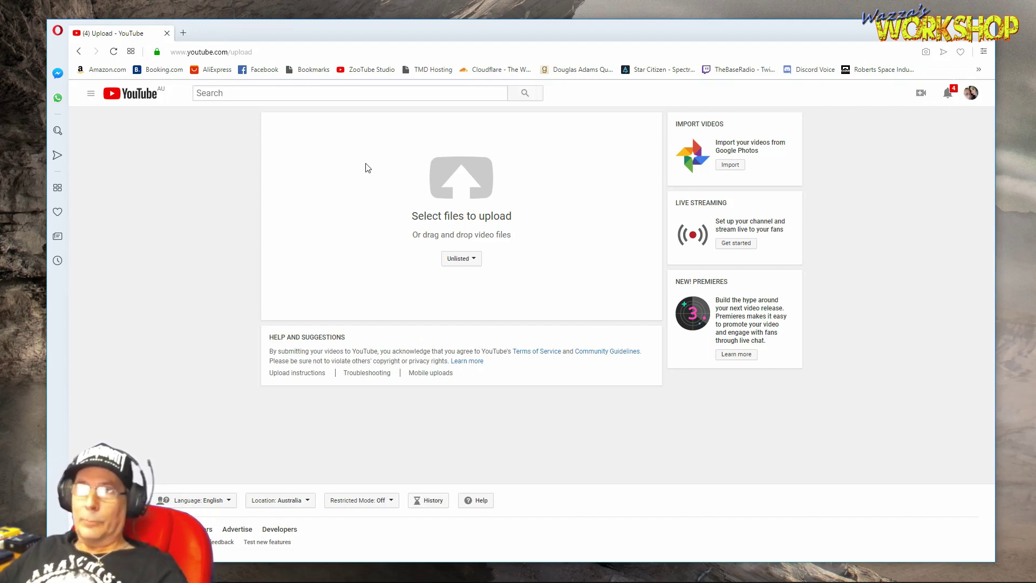
left_click(465, 184)
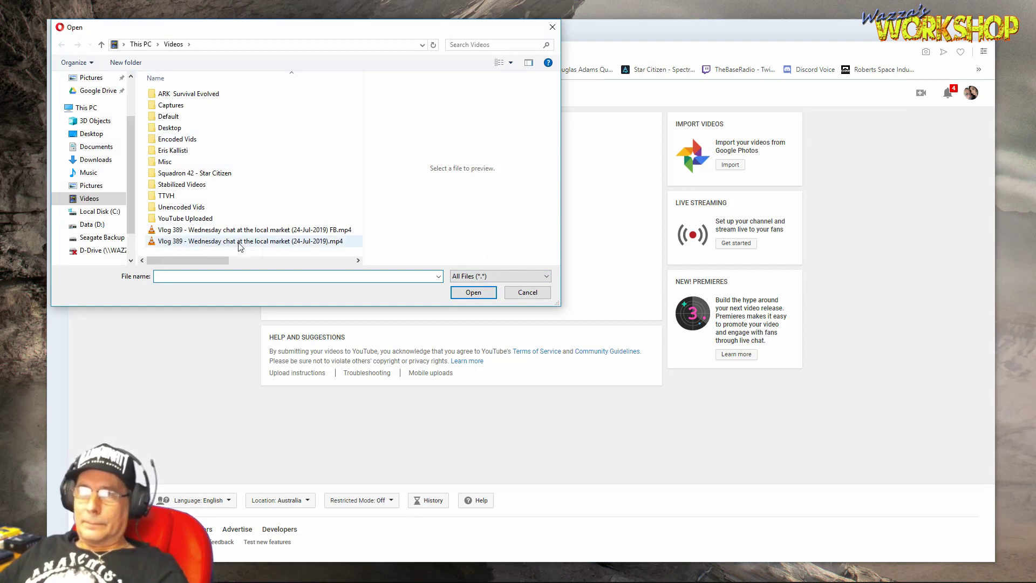
left_click(189, 241)
left_click(474, 292)
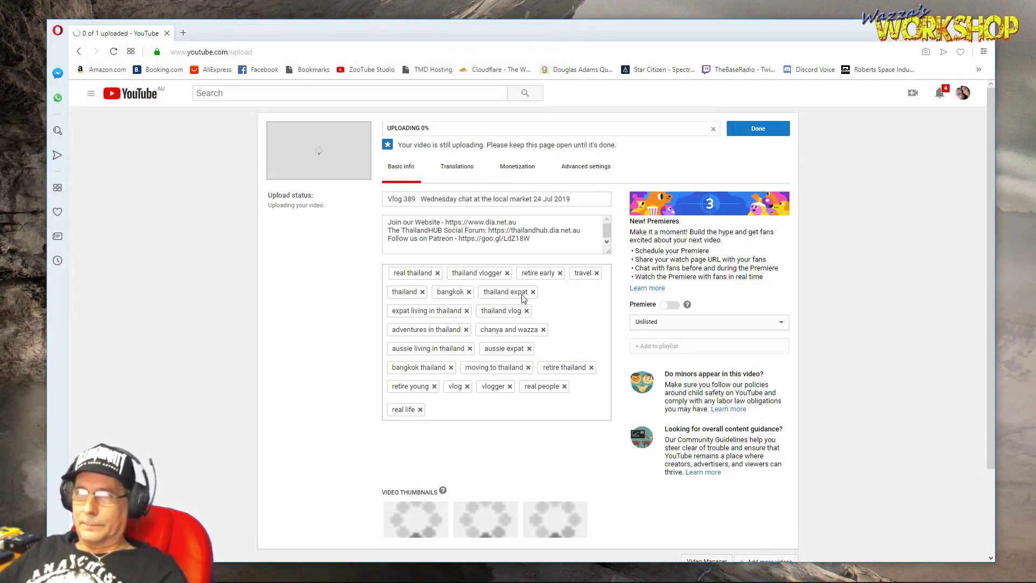
- Remove the vlog number and date so the title reads "Wednesday chat at the local market", and add an empty line above the description
left_click_drag(419, 198, 387, 198)
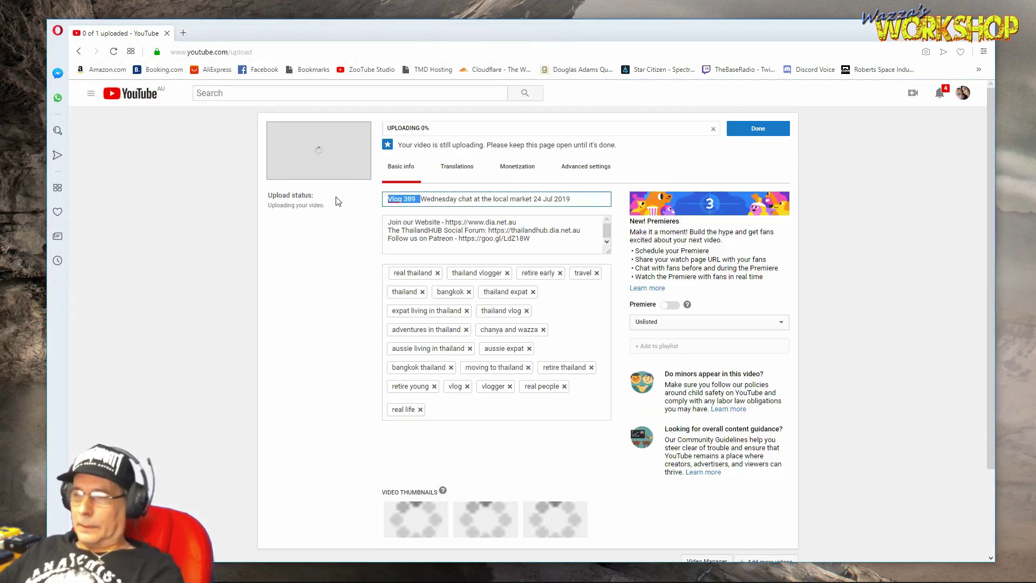
key("BackSpace")
left_click_drag(499, 199, 540, 200)
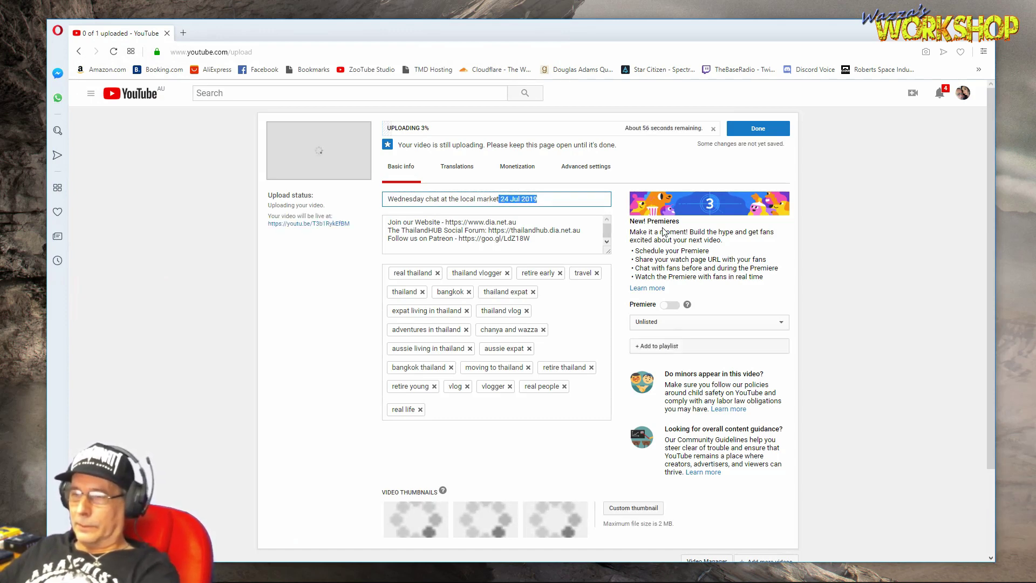
key("BackSpace")
scroll(592, 317, "down", 2)
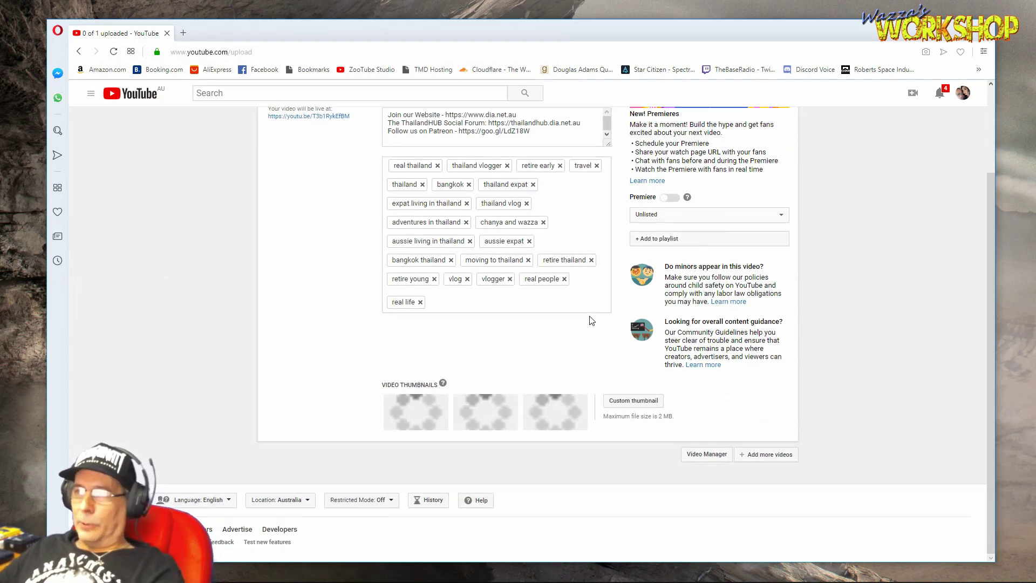
scroll(536, 282, "up", 2)
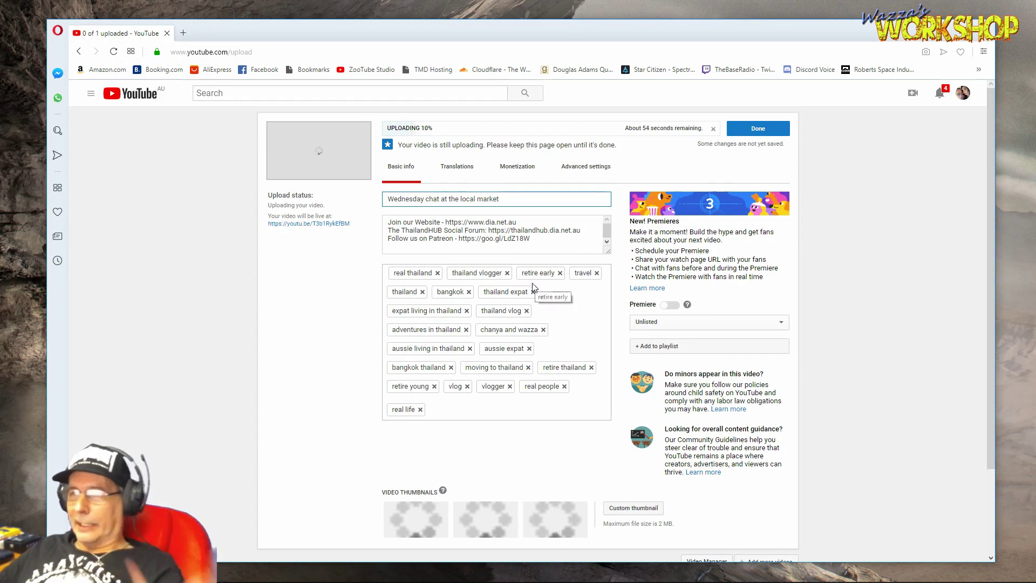
left_click(392, 222)
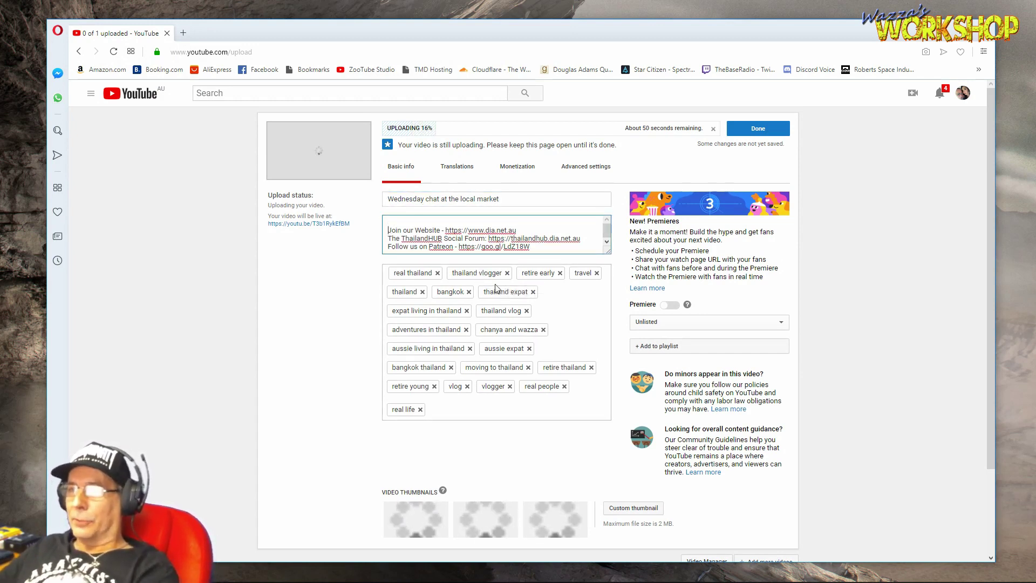
- Upload YouTube #389.jpg from the Google Drive Pictures folder as the video's custom thumbnail
scroll(594, 378, "down", 2)
left_click(640, 405)
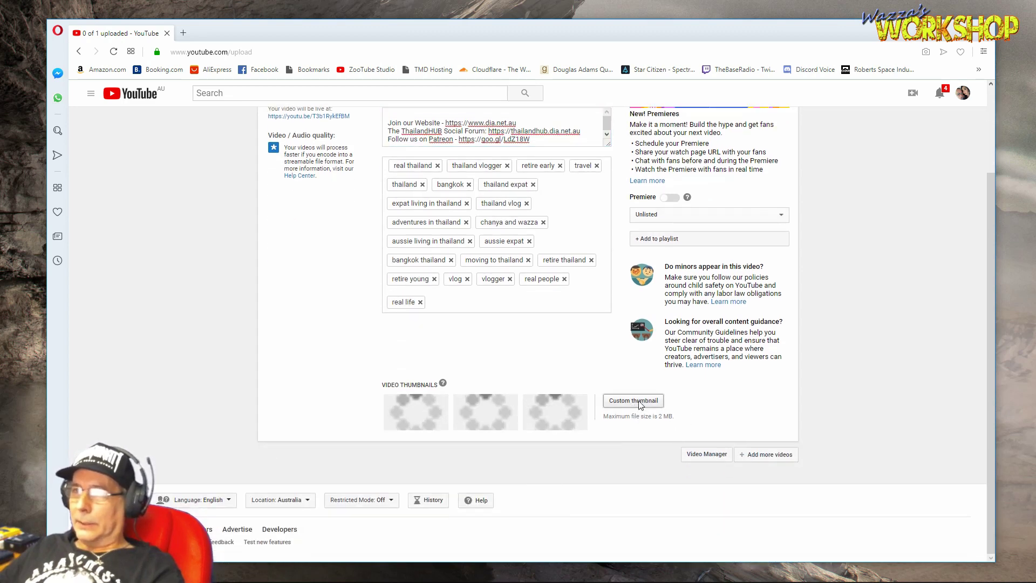
left_click(88, 186)
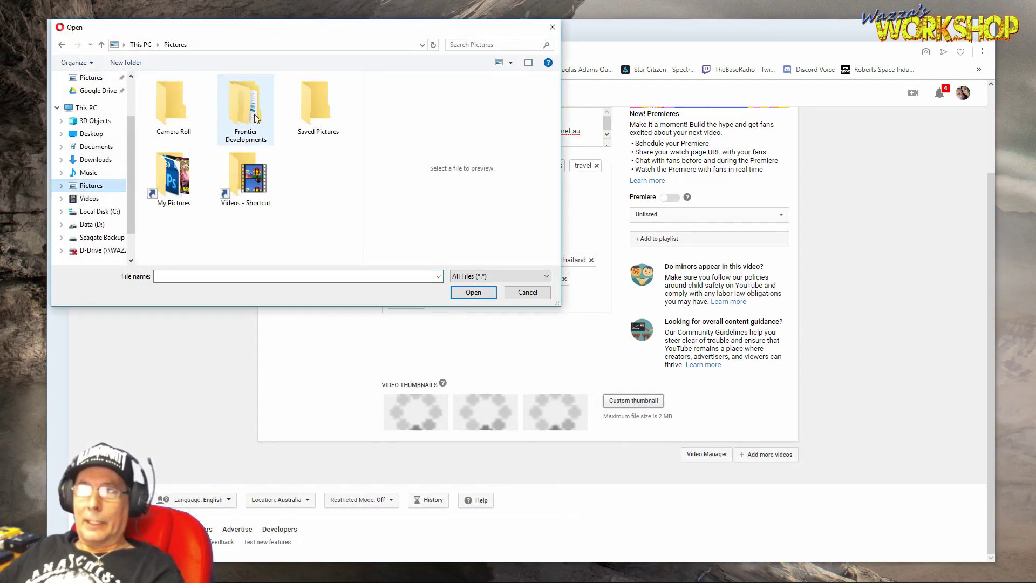
left_click(249, 173)
double_click(174, 175)
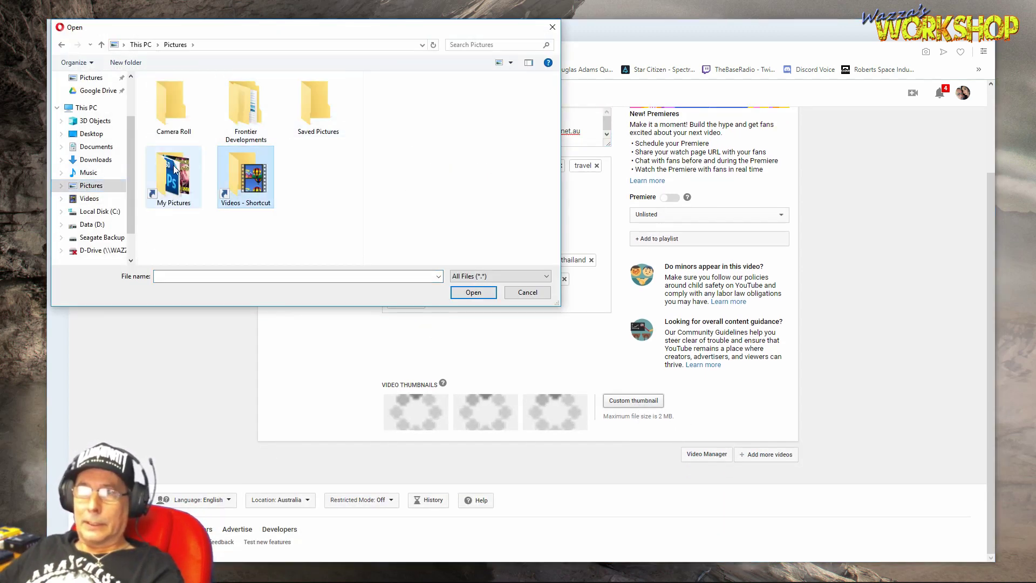
scroll(348, 207, "down", 5)
scroll(348, 207, "down", 5)
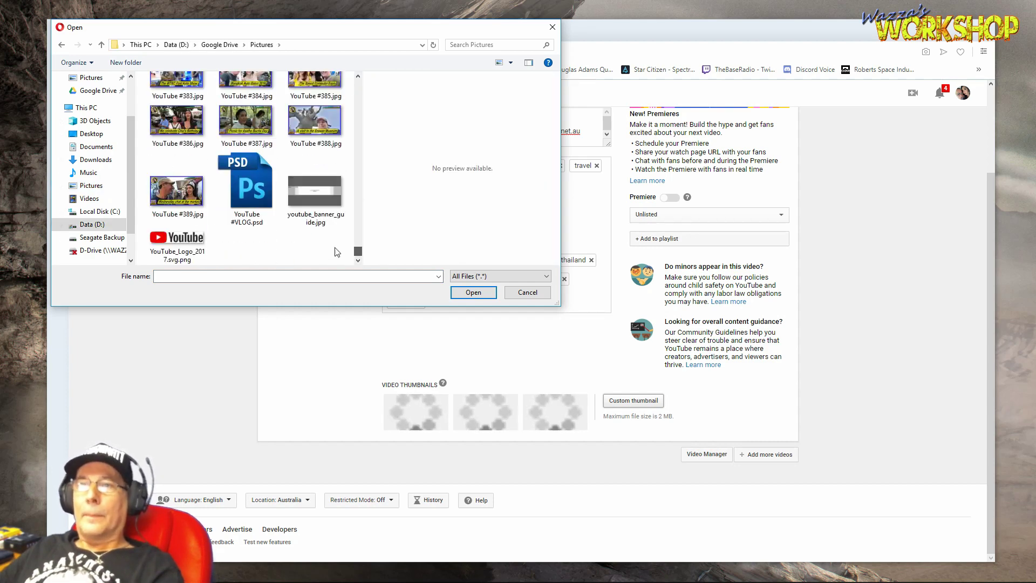
left_click(177, 162)
left_click(474, 292)
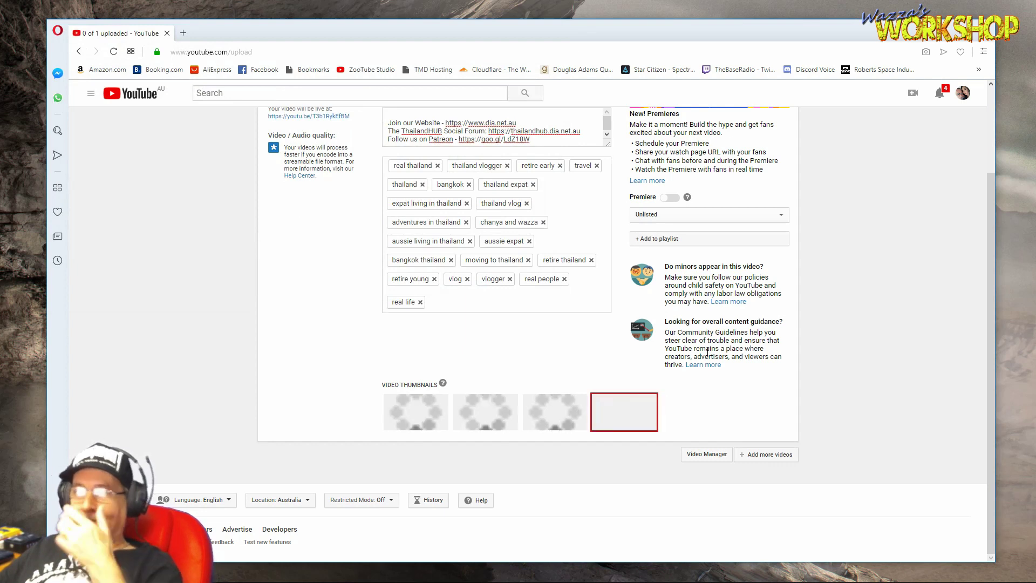
scroll(743, 356, "up", 2)
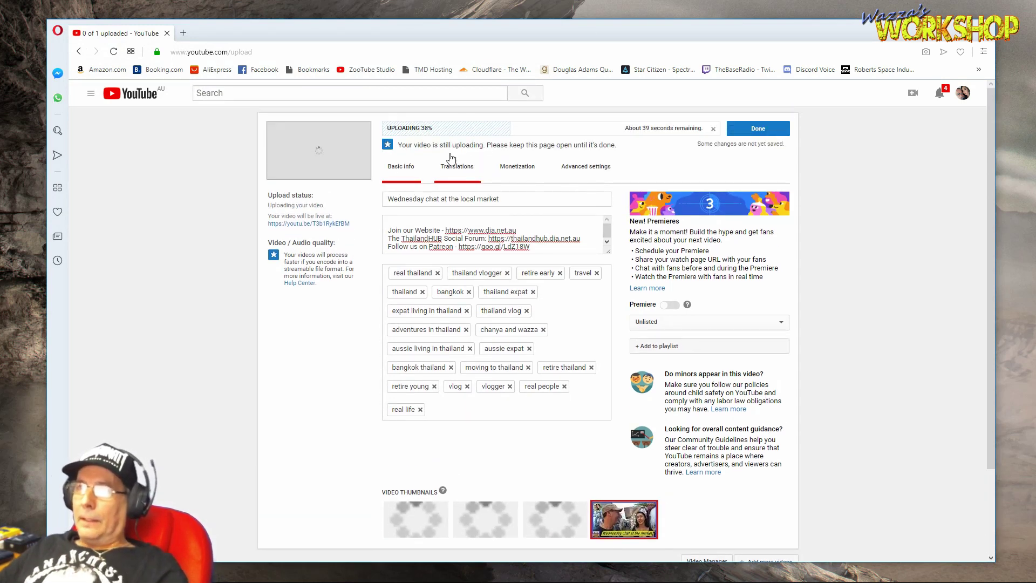
- Check the file size of "Vlog 389 - Wednesday chat at the local market (24-Jul-2019).mp4" in the Videos folder, then close File Explorer
key("super+e")
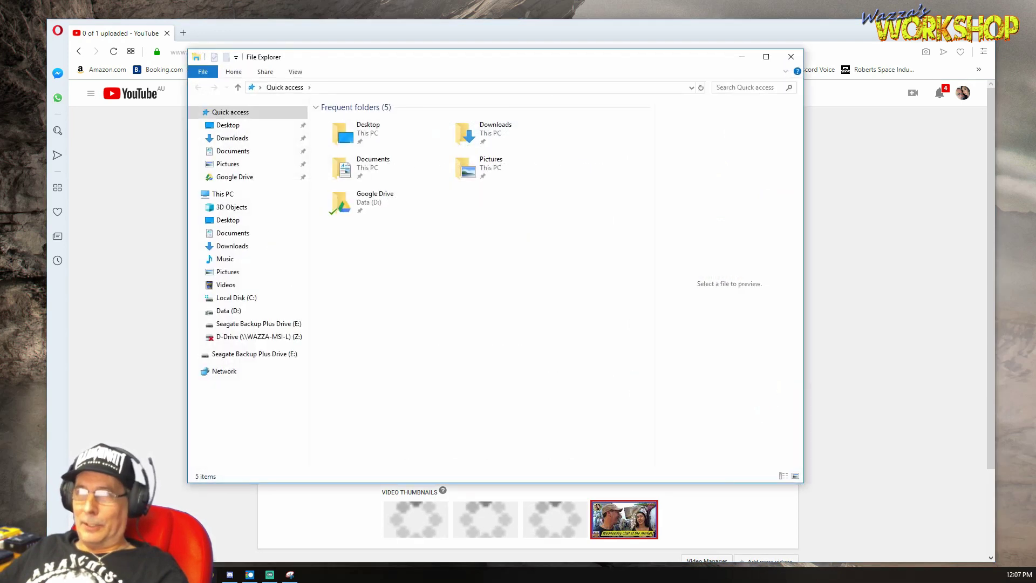
left_click(226, 284)
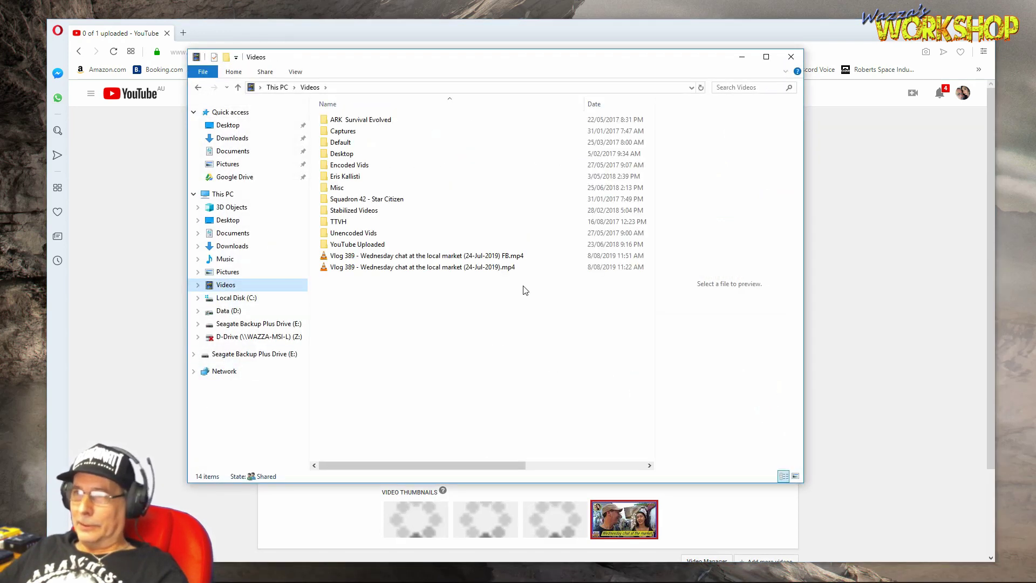
left_click(516, 268)
right_click(517, 267)
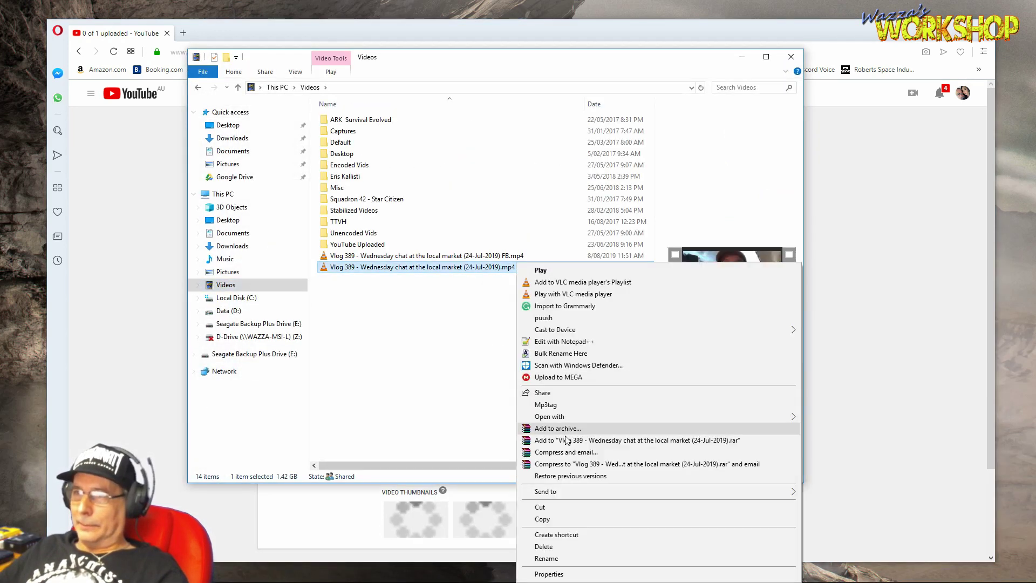
left_click(556, 576)
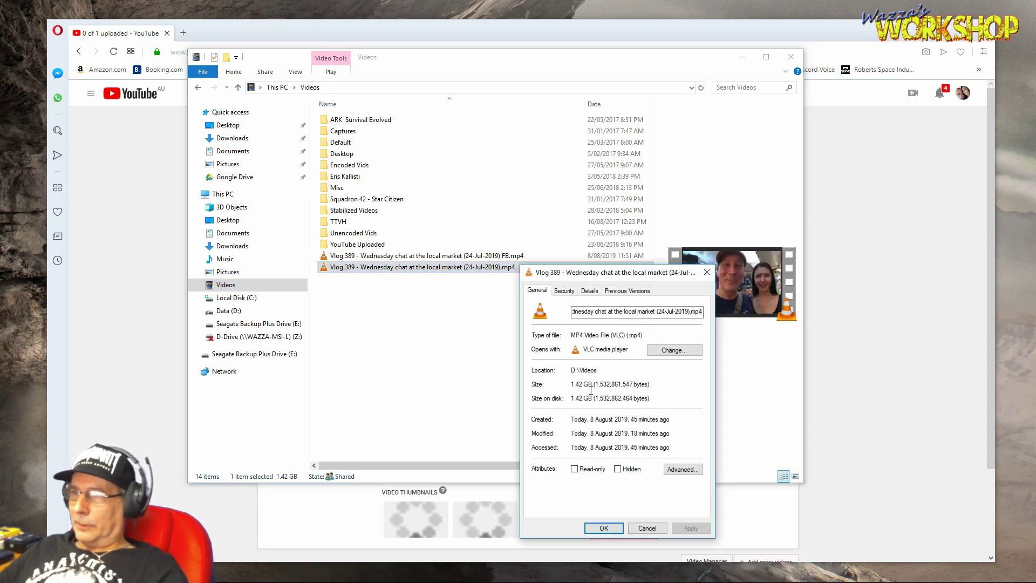
left_click(648, 528)
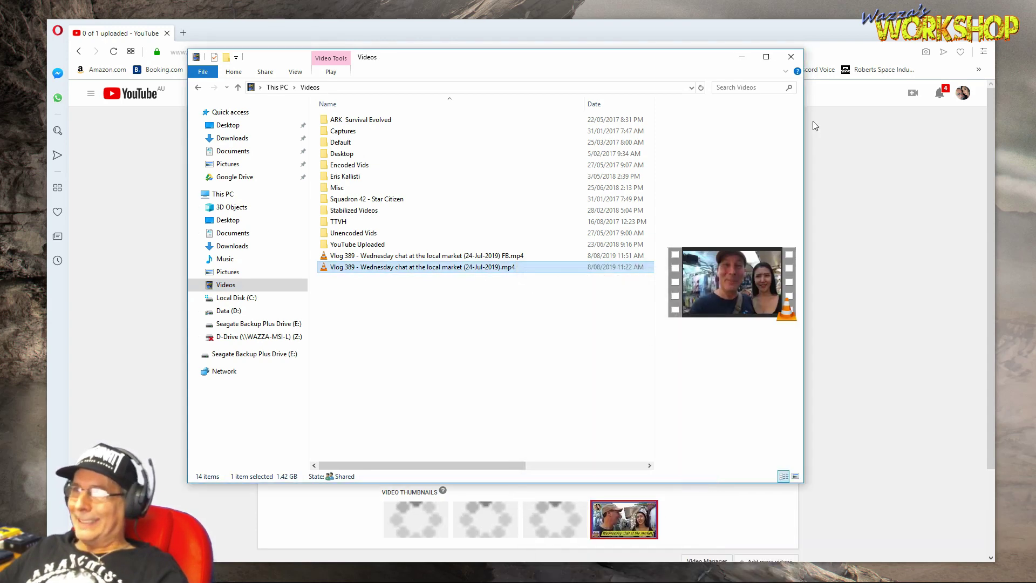
left_click(793, 58)
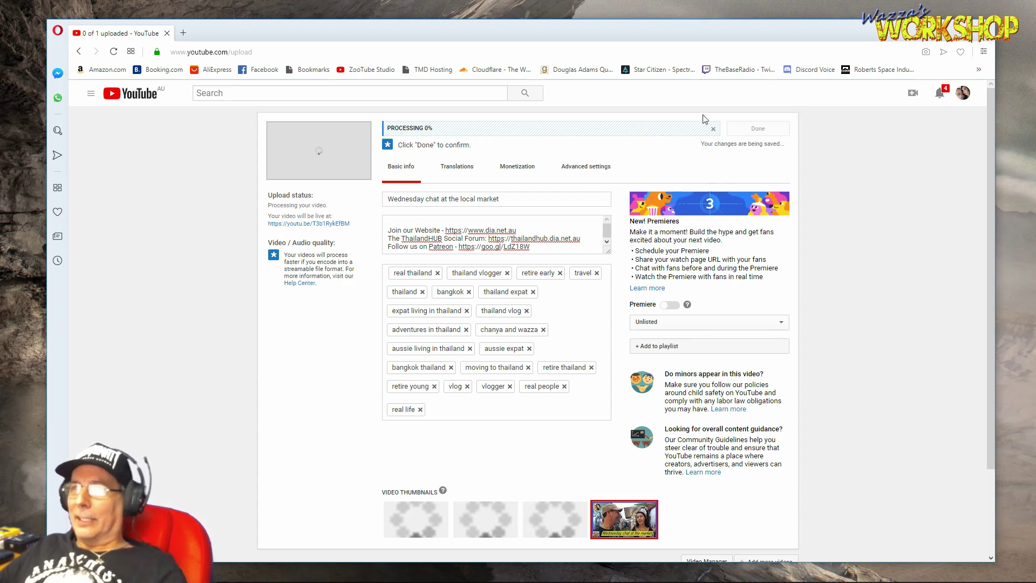
- Cancel the attempt to leave the upload page and confirm the uploaded video's details as done
left_click(992, 31)
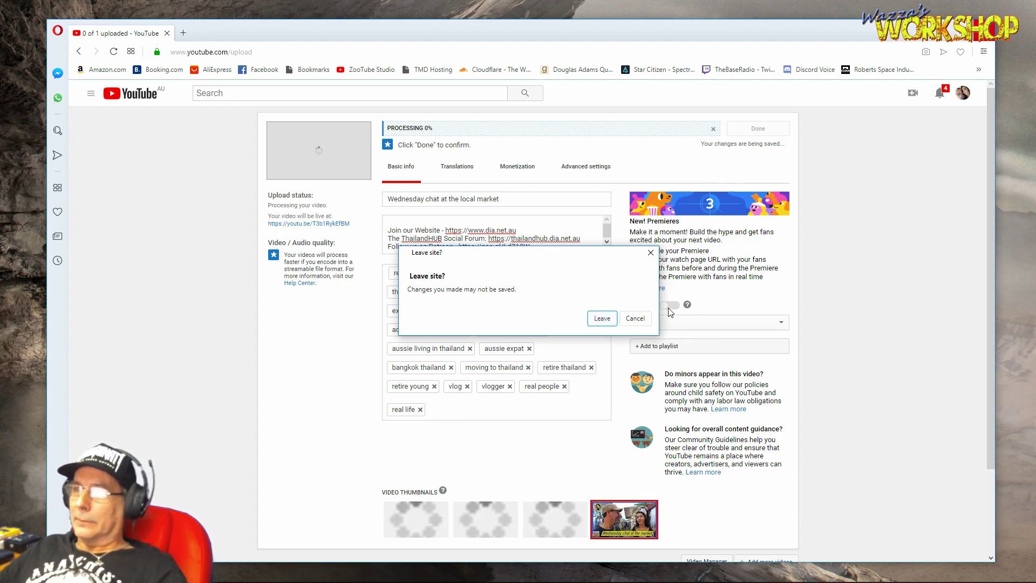
key("Escape")
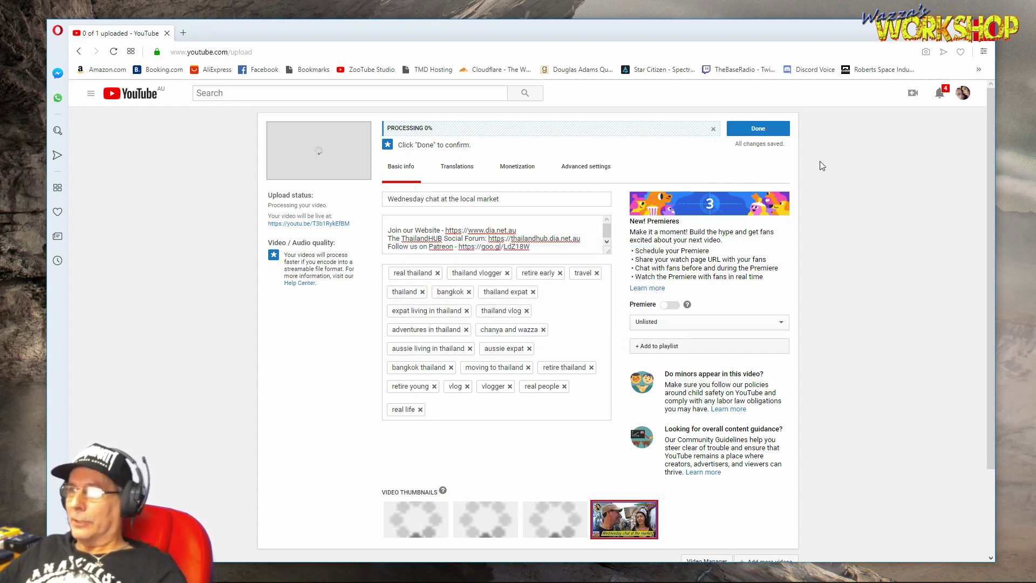
left_click(761, 128)
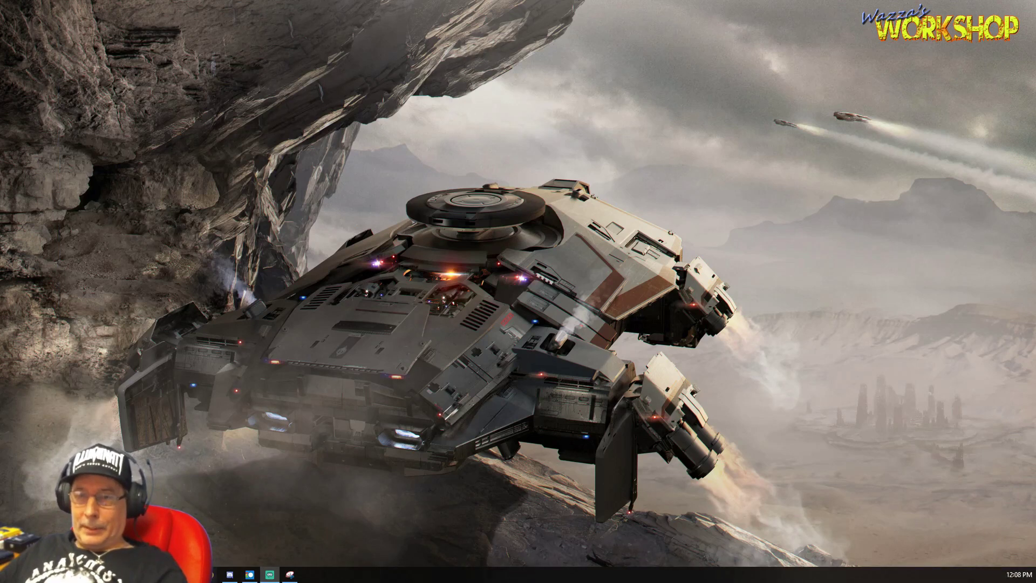
- Switch to Chrome, highlight the DuckDuckGo address, and bring up the dia.net.au website
left_click(215, 576)
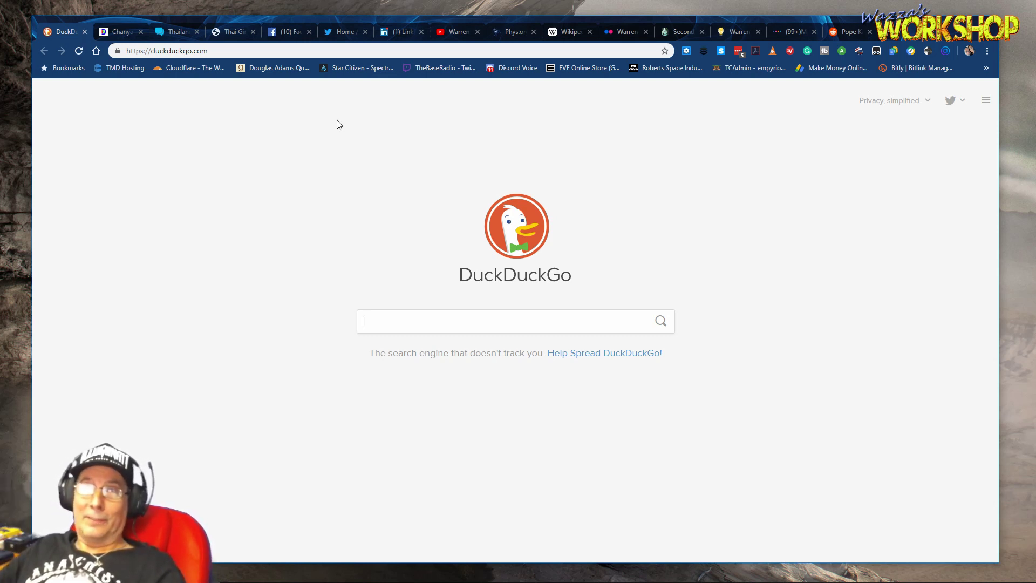
left_click_drag(212, 50, 160, 50)
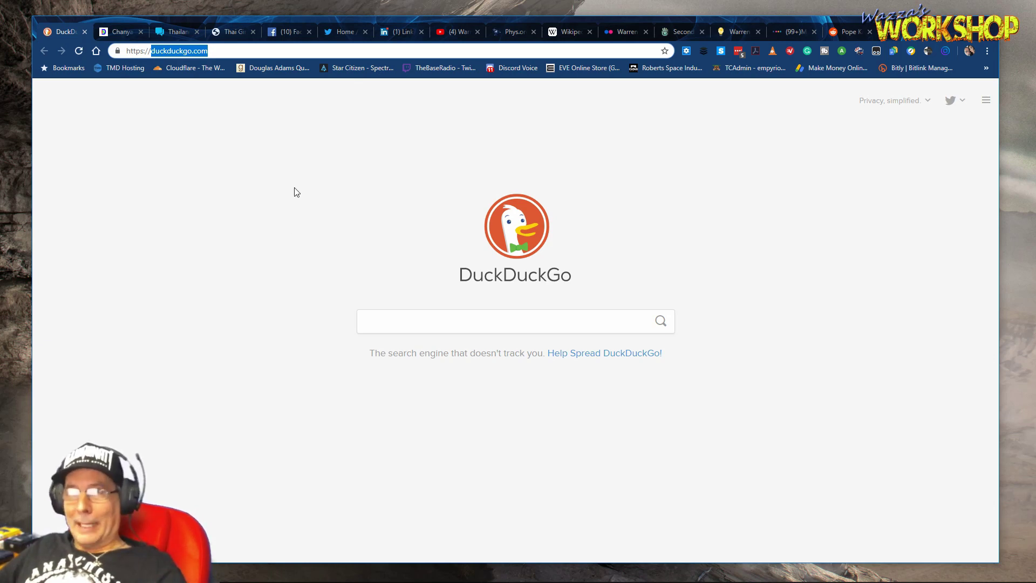
left_click(128, 32)
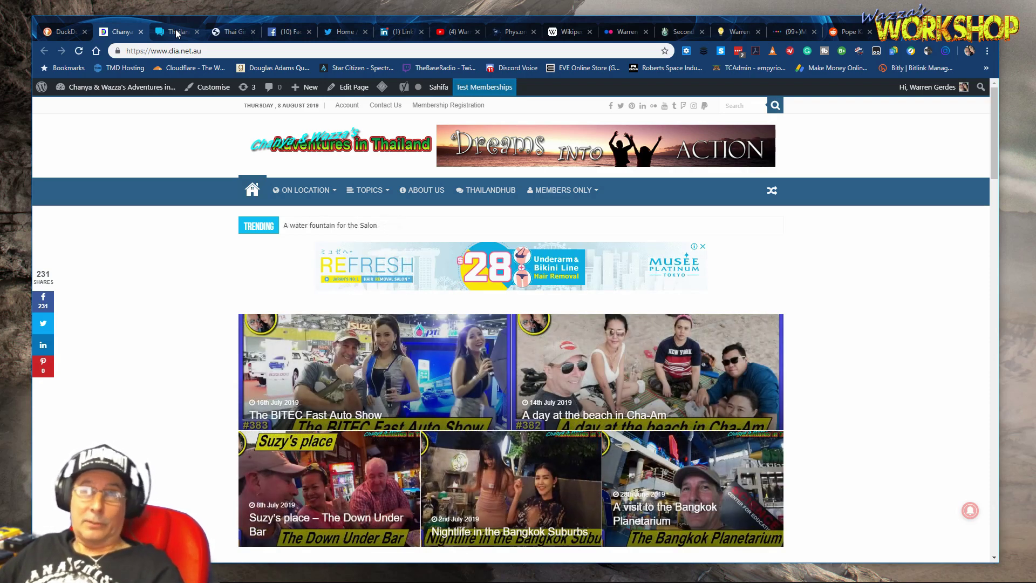
- Update the Custom Feeds for Instagram, Email Subscribers & Newsletters, Smush and Yoast SEO plugins together from the site's WordPress Updates page
left_click(246, 87)
mouse_move(305, 190)
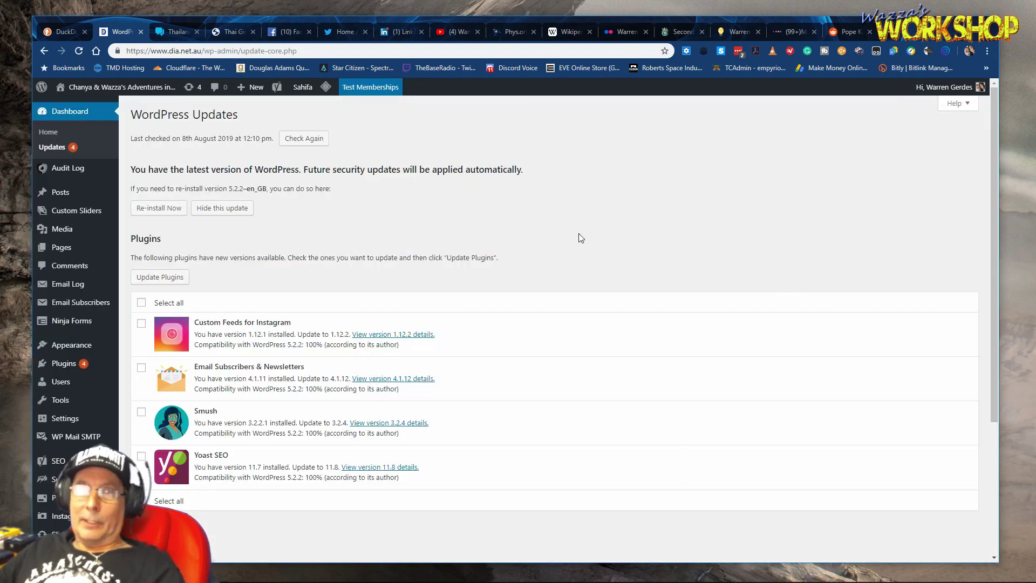
left_click(62, 362)
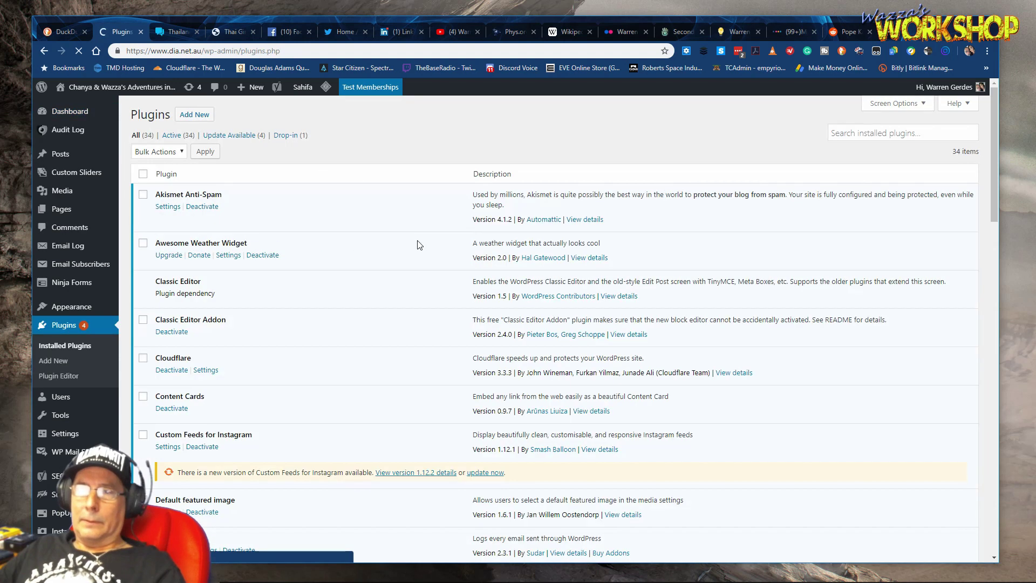
left_click(44, 50)
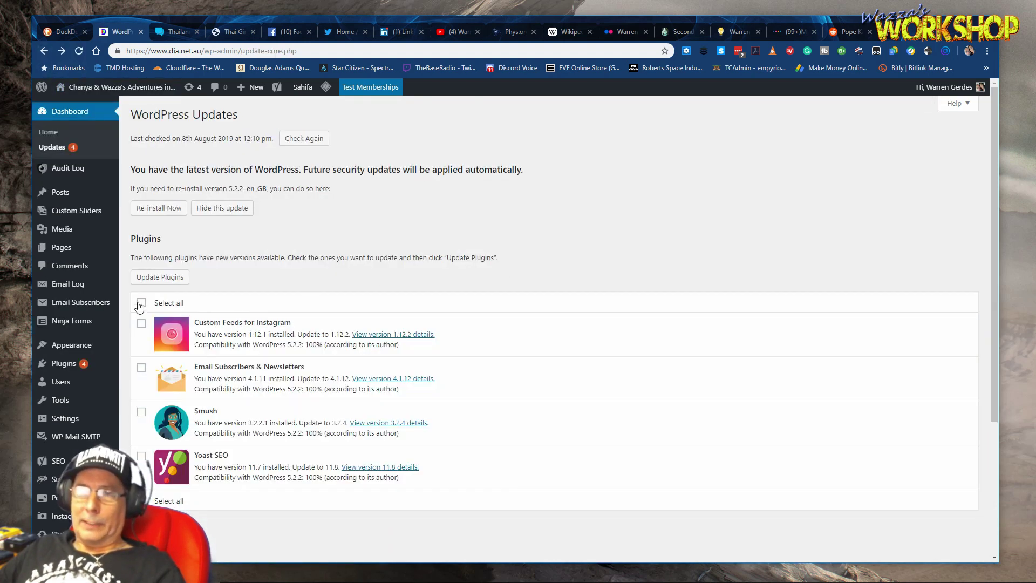
left_click(141, 302)
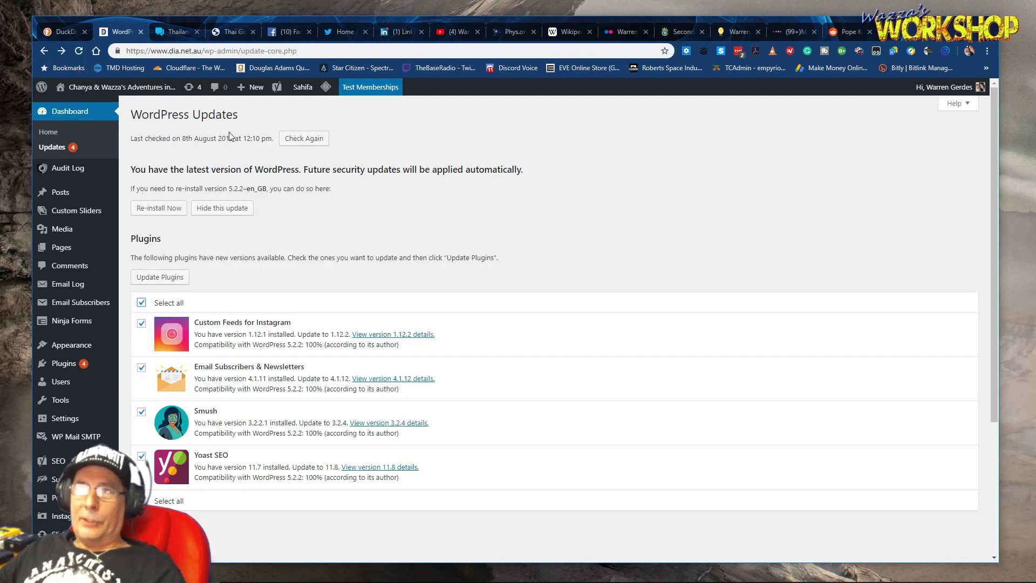
left_click(159, 278)
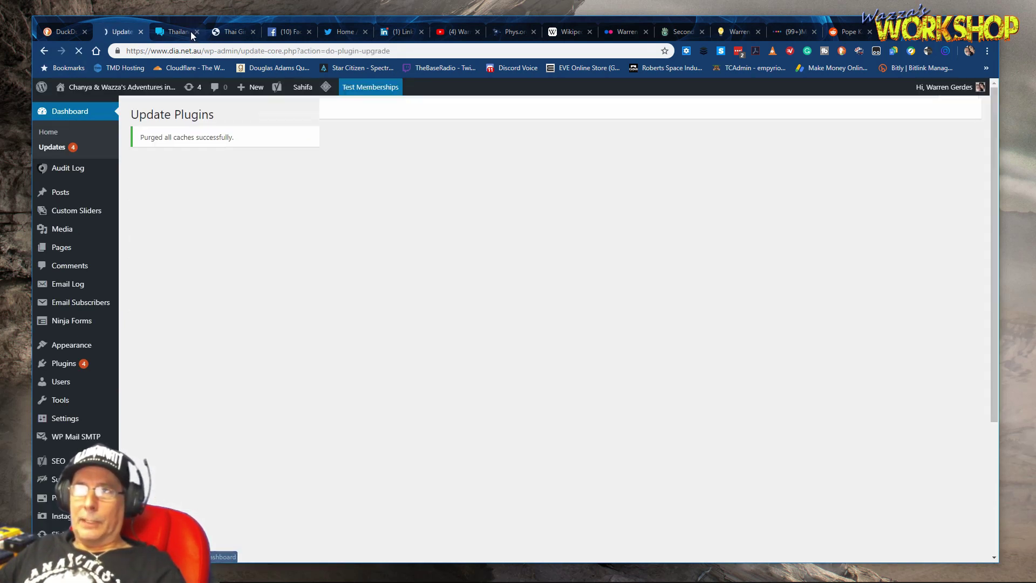
- Look through the ThailandHUB feed and examine the full set of sharing options for the Erawan Museum post
left_click(182, 31)
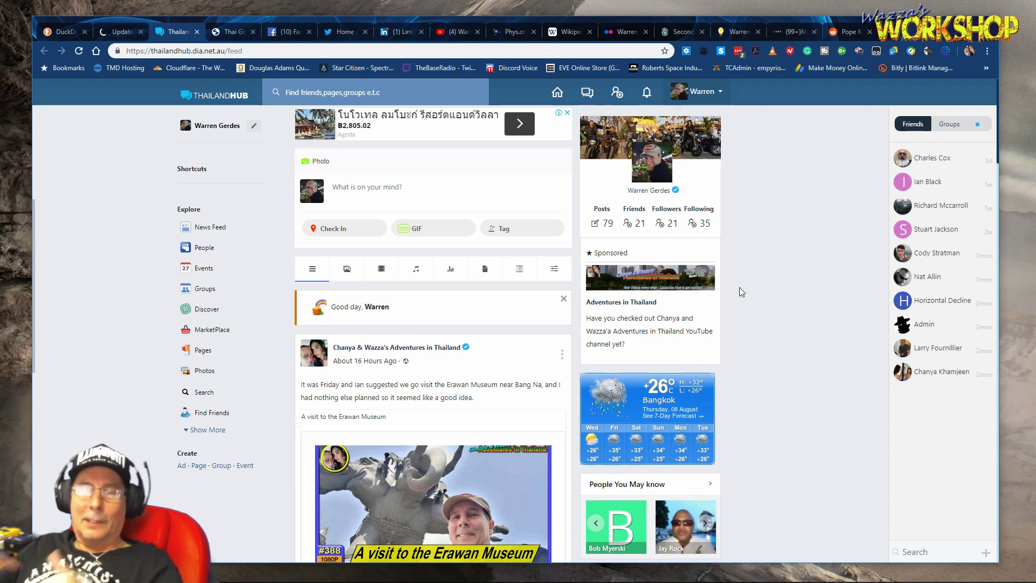
scroll(739, 287, "down", 3)
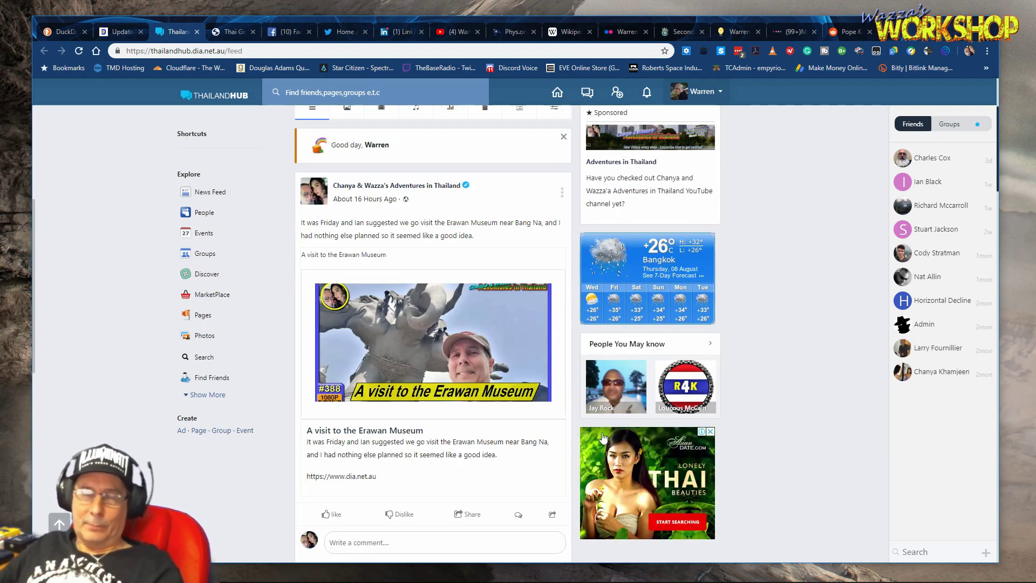
left_click(467, 514)
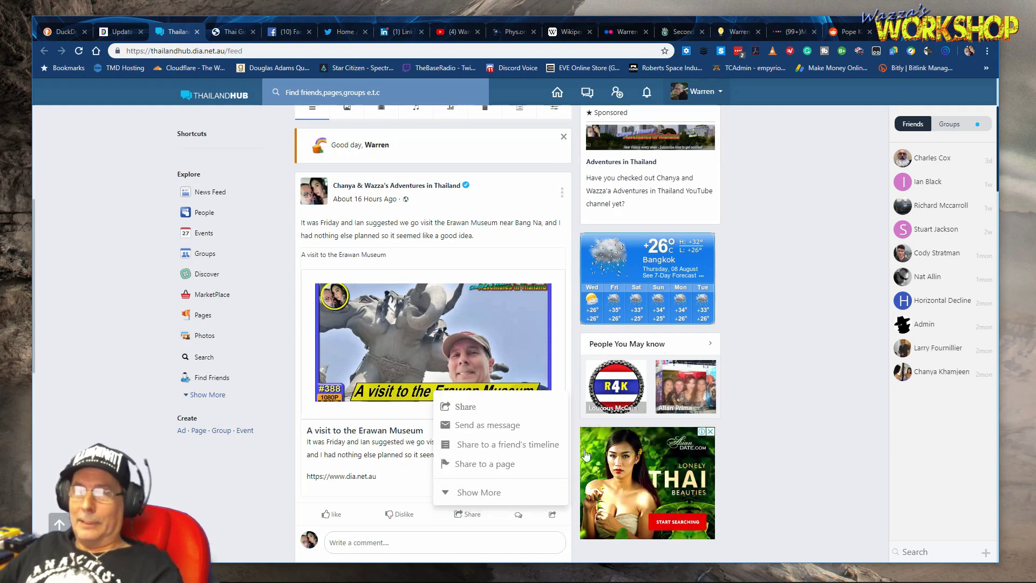
left_click(474, 491)
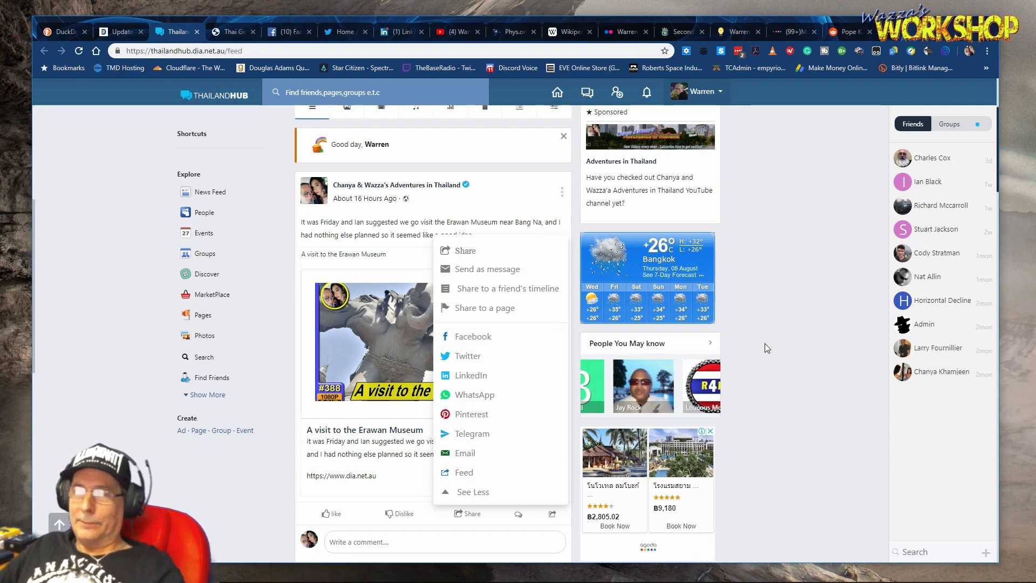
left_click(771, 318)
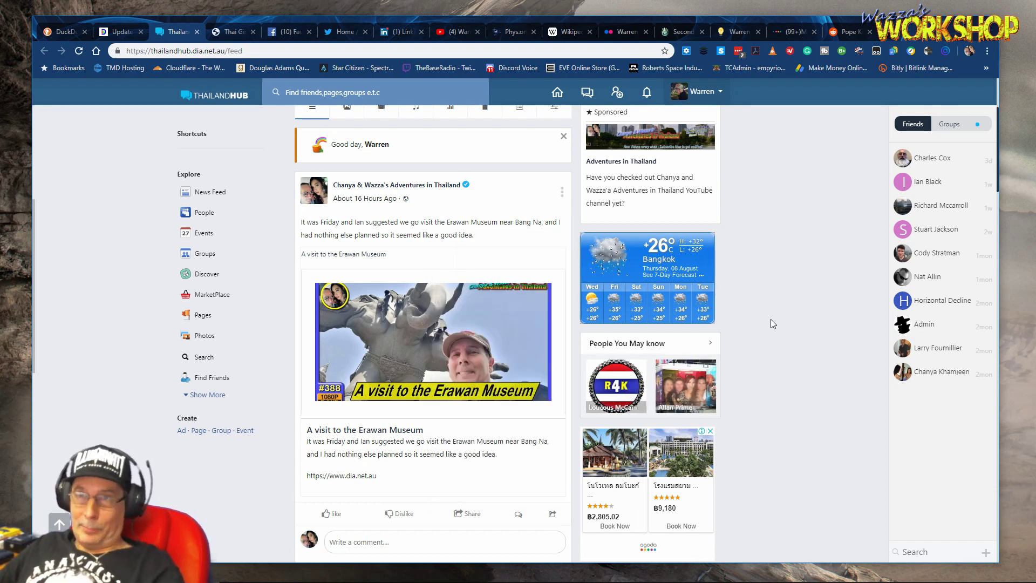
double_click(145, 52)
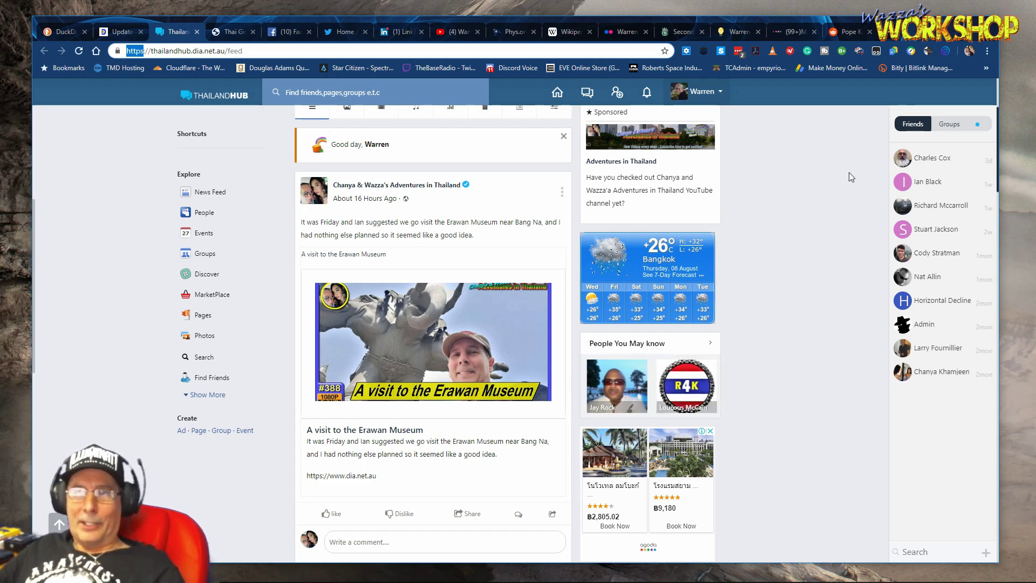
- View the Thai Girl Talk podcast page, then dismiss the Deleted Friends alert on Facebook and clear the new-notification count
left_click(235, 33)
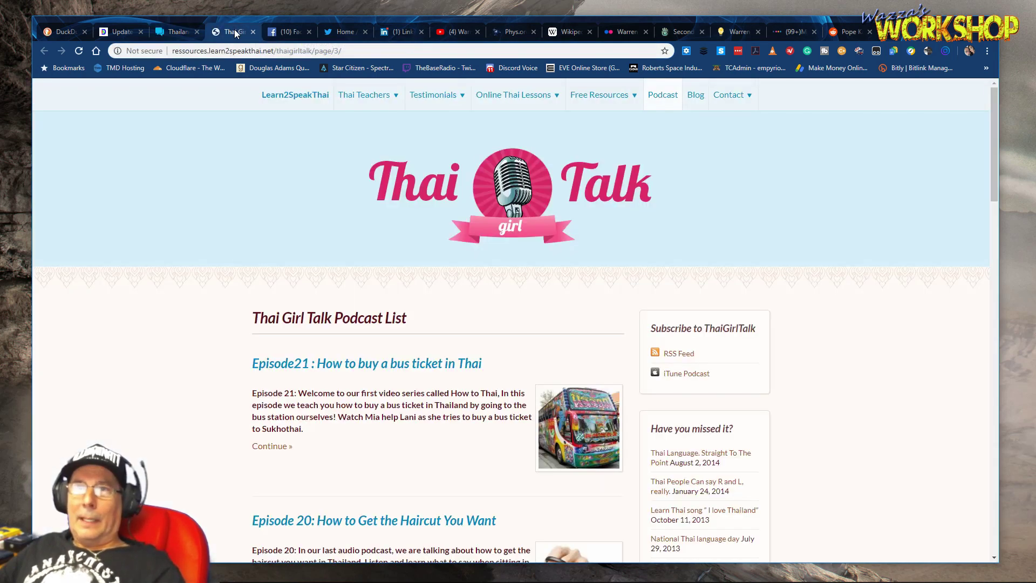
left_click(291, 34)
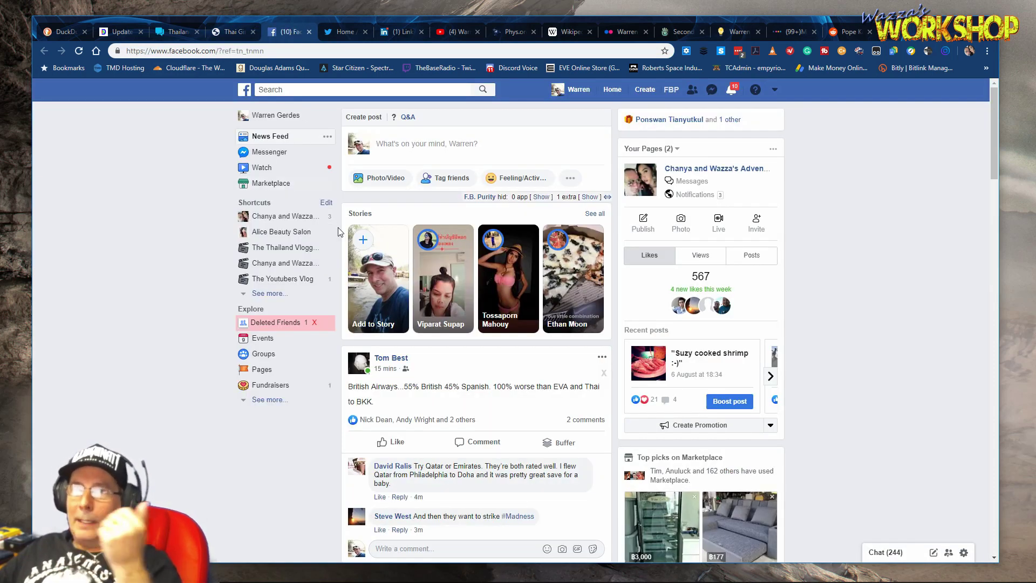
left_click(315, 322)
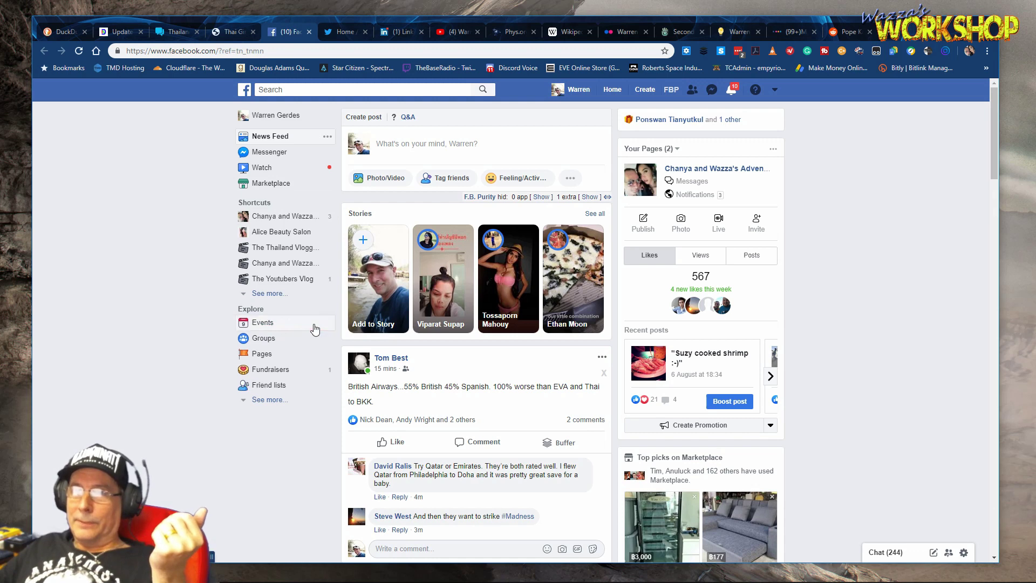
left_click(732, 90)
left_click(835, 155)
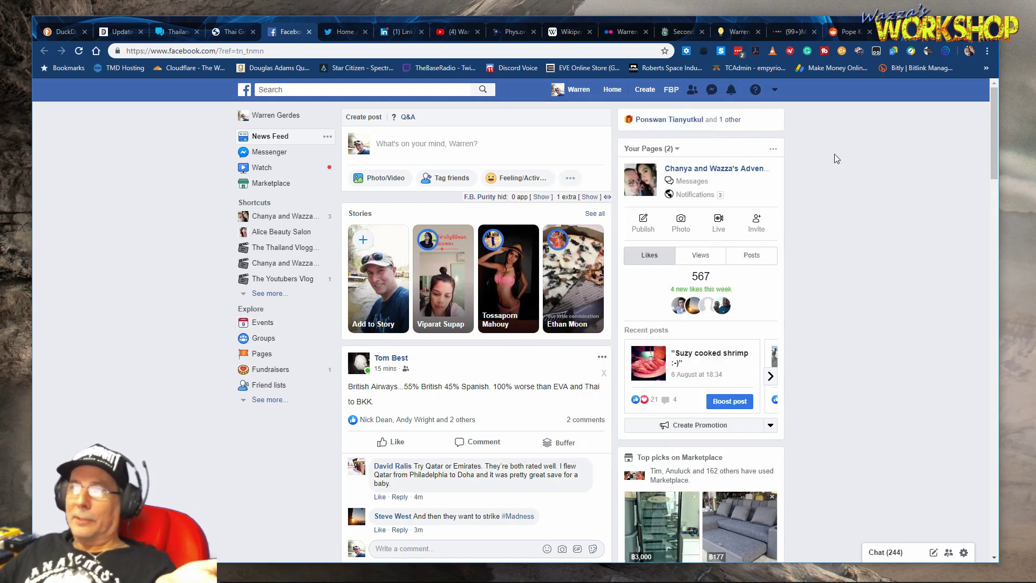
- Tour the open Twitter, LinkedIn, YouTube, Phys.org, Wikipedia, Second Life Marketplace, Minds, MeWe and Reddit pages
left_click(350, 32)
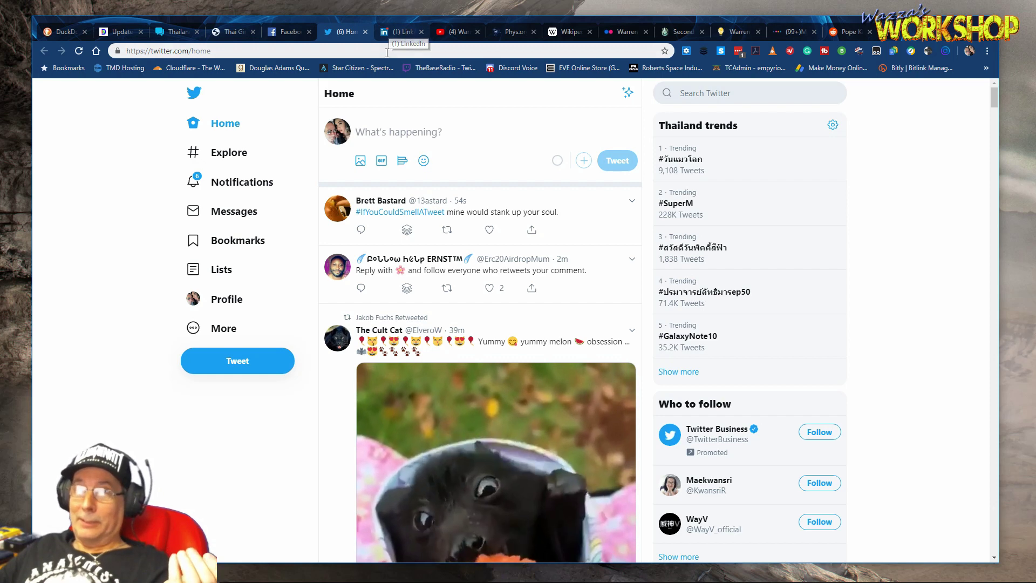
left_click(406, 32)
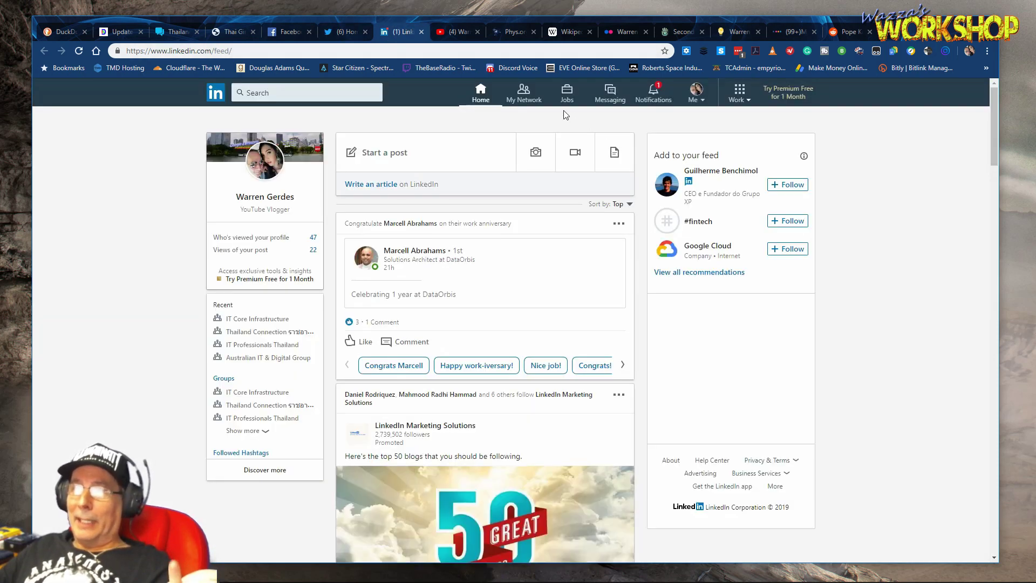
left_click(460, 32)
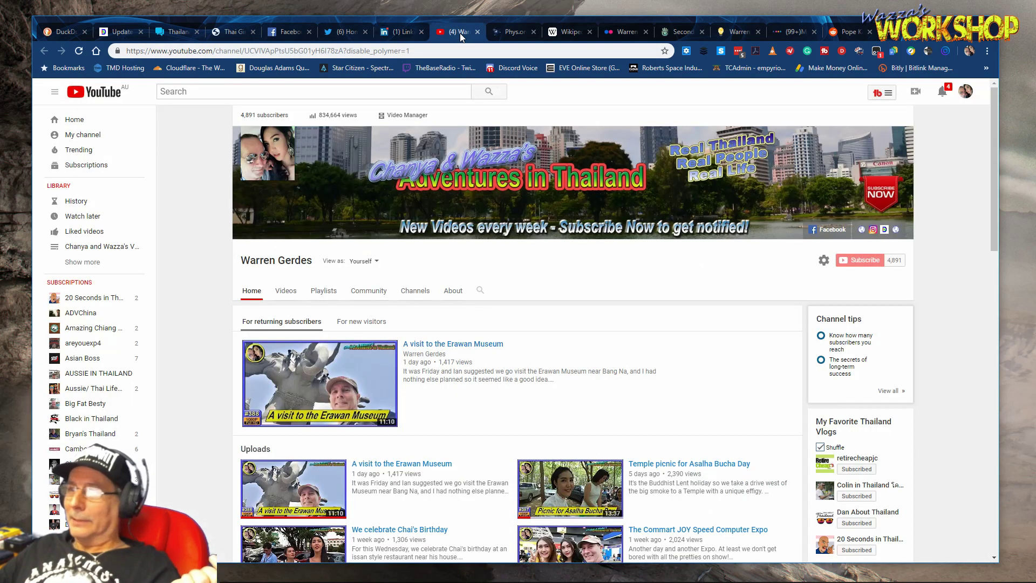
left_click(520, 33)
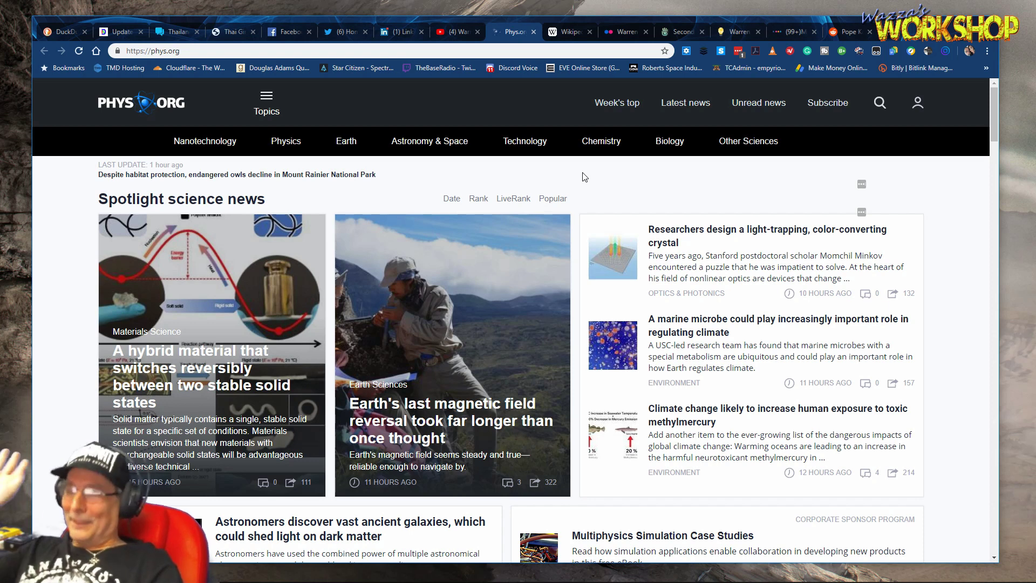
left_click(571, 34)
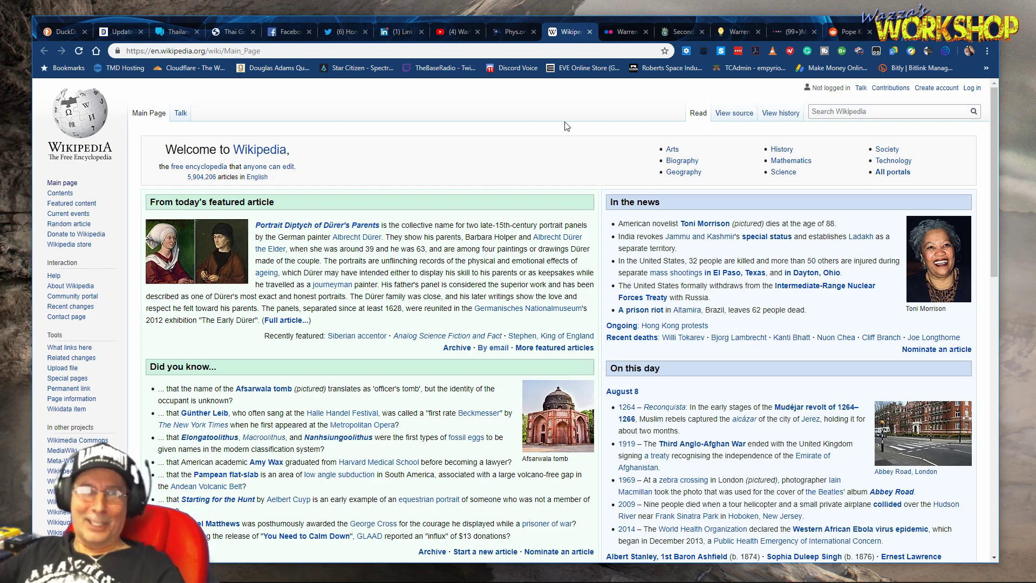
left_click(627, 32)
left_click(681, 32)
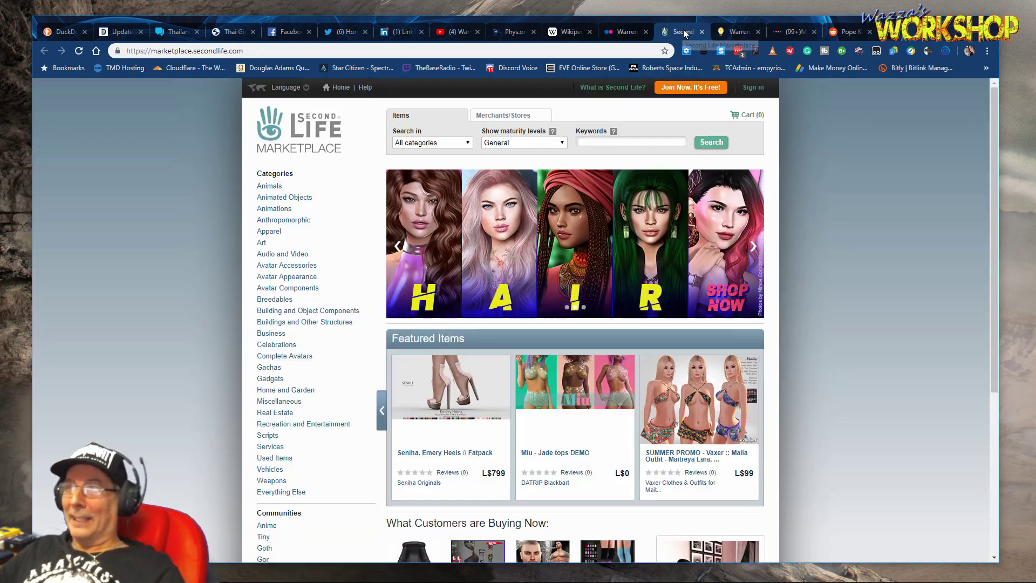
left_click(734, 32)
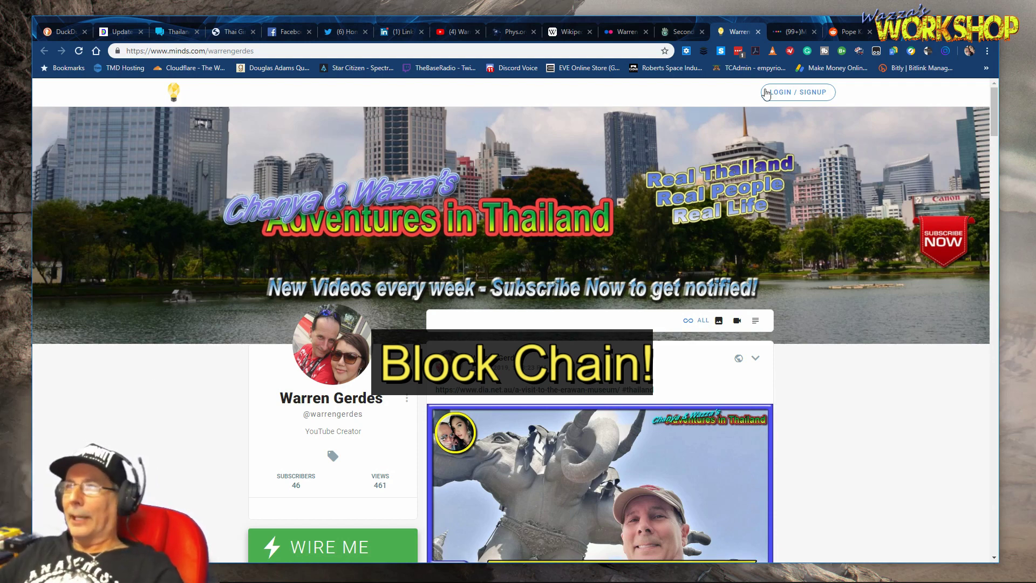
left_click(787, 34)
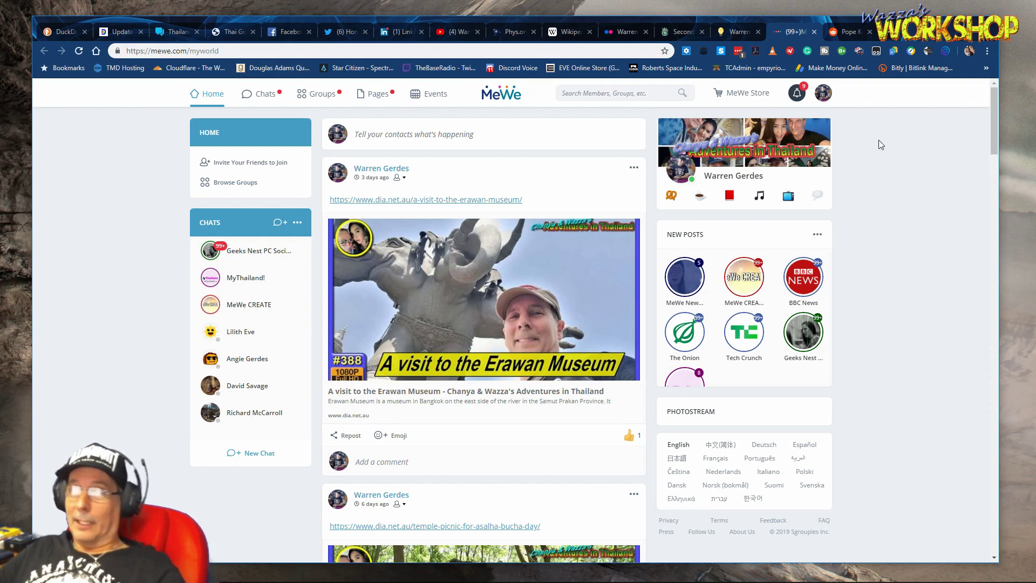
left_click(849, 31)
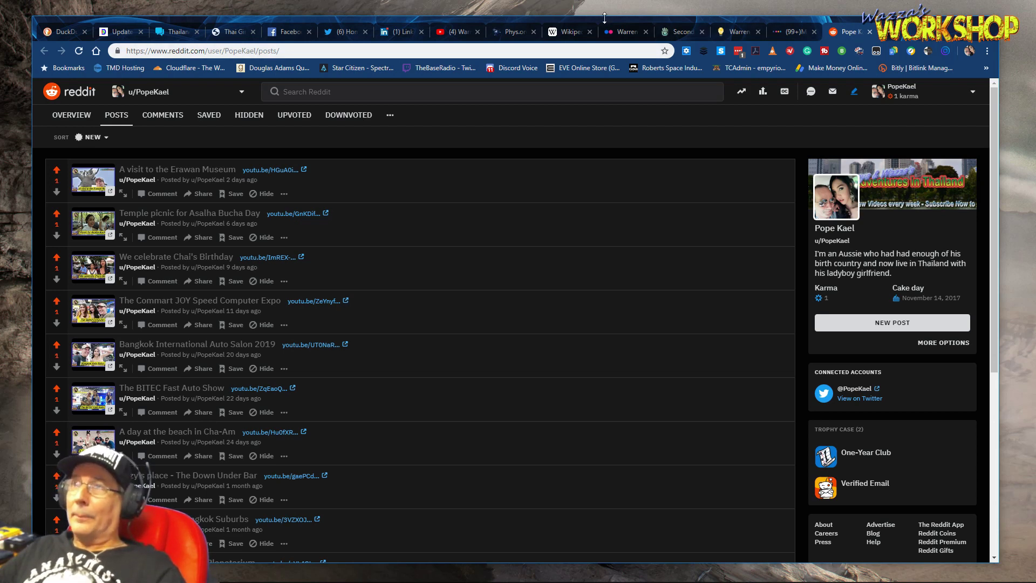
- Go to the YouTube channel's Video Manager and open the video "Wednesday chat at the local market" for editing
left_click(464, 30)
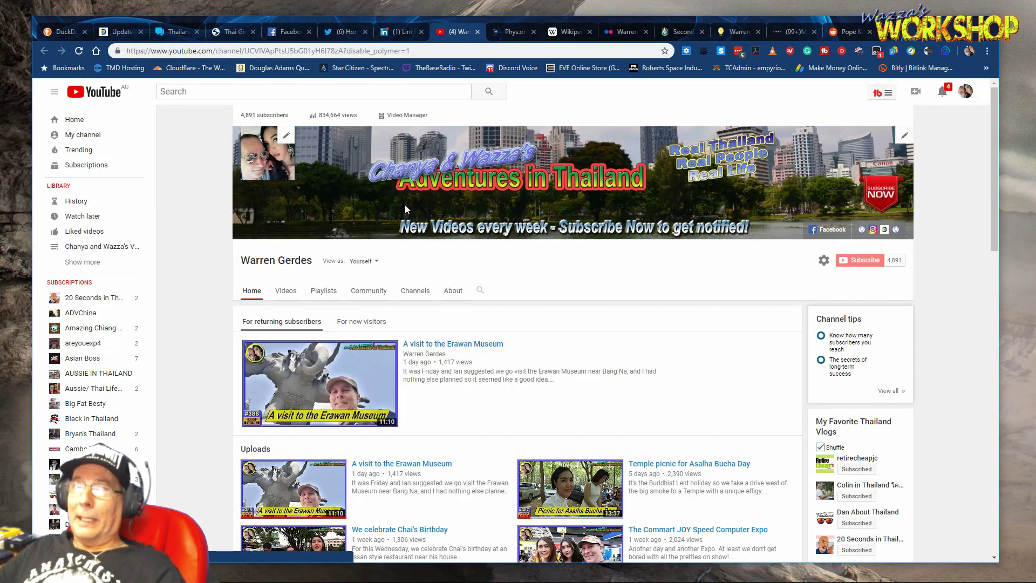
left_click(413, 117)
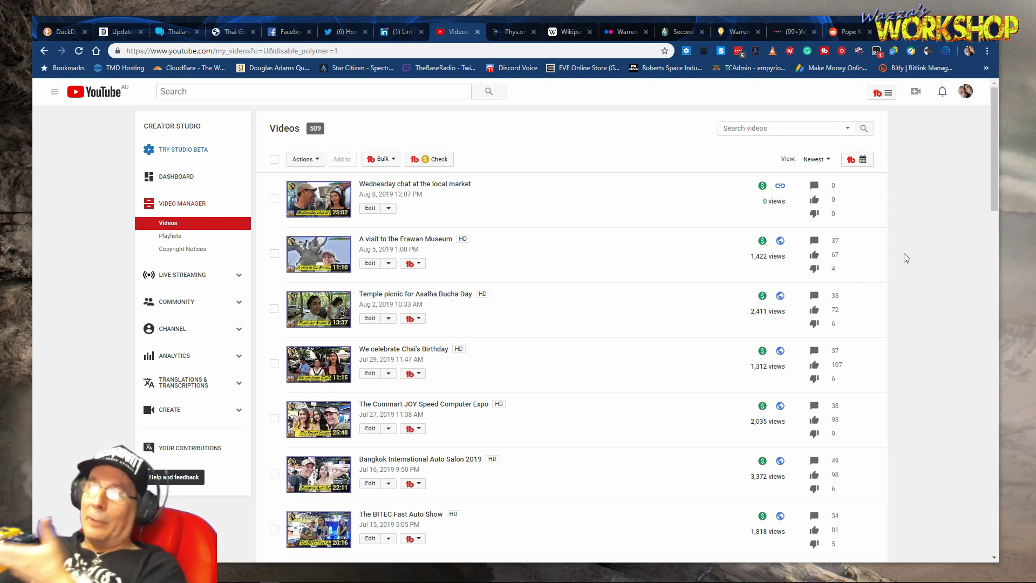
left_click(371, 209)
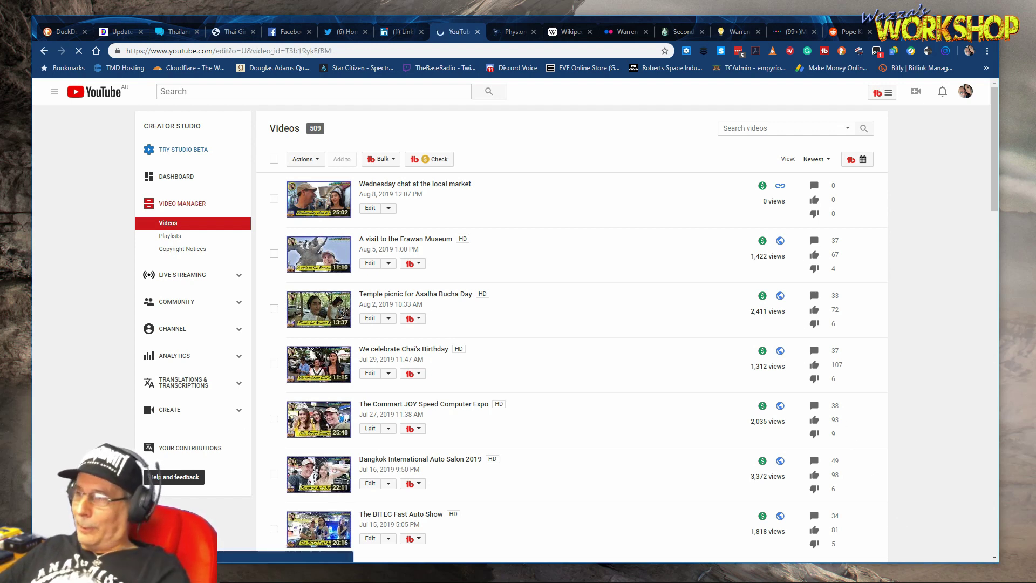
mouse_move(1019, 576)
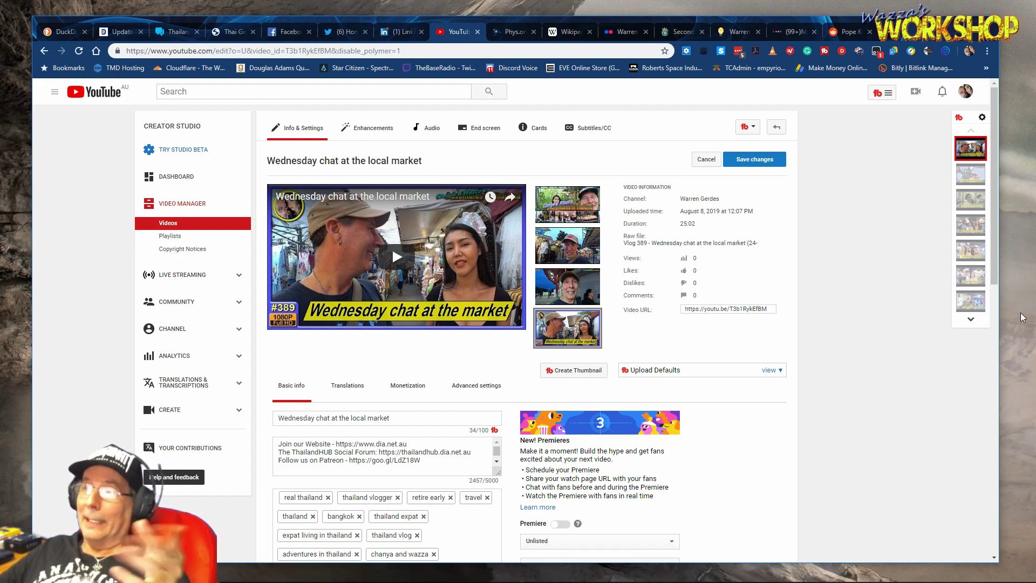
- Examine the visibility choices available for the video without changing the Unlisted setting
scroll(814, 410, "down", 1)
scroll(814, 410, "down", 3)
left_click(614, 329)
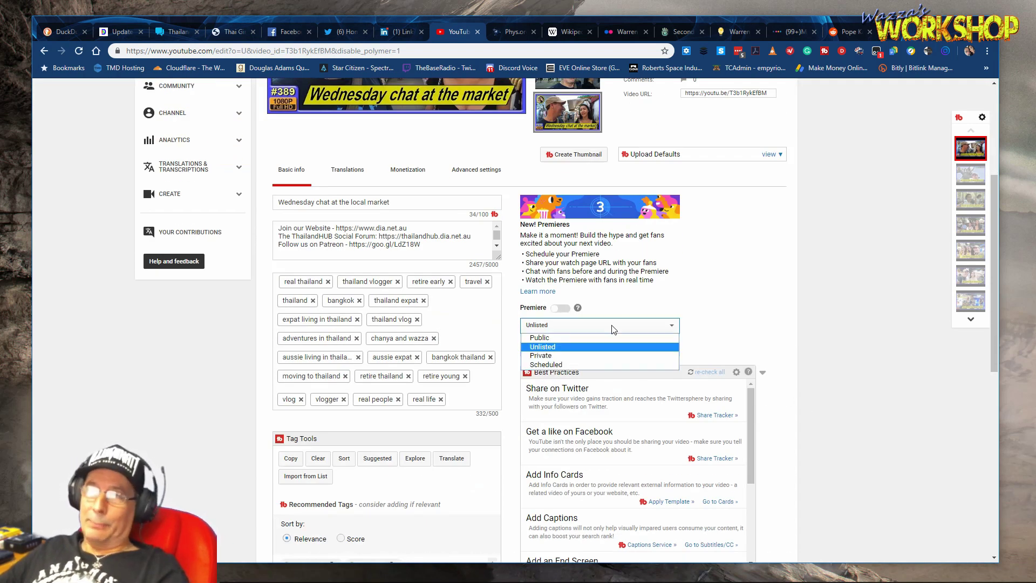
left_click(741, 282)
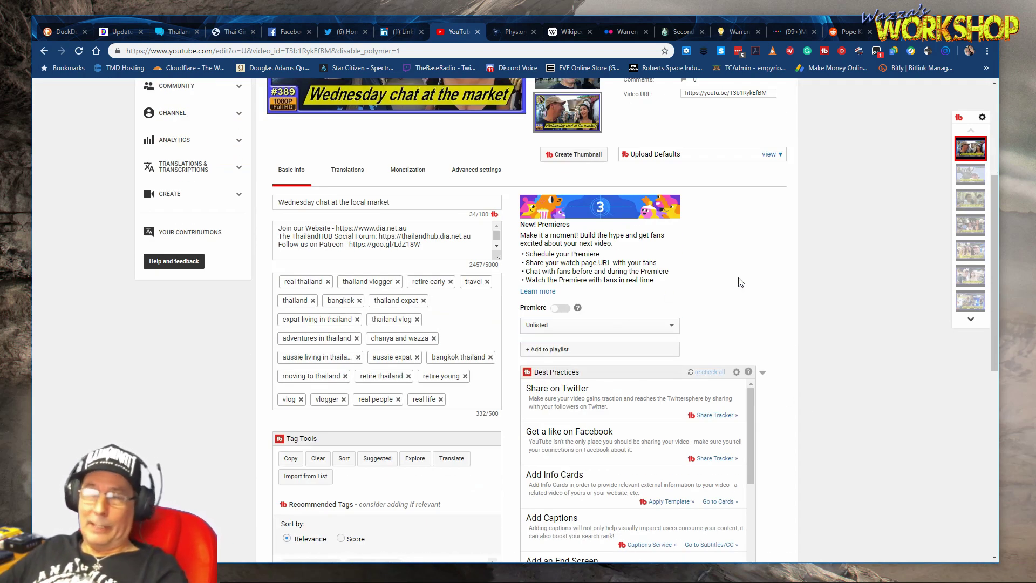
scroll(741, 282, "up", 4)
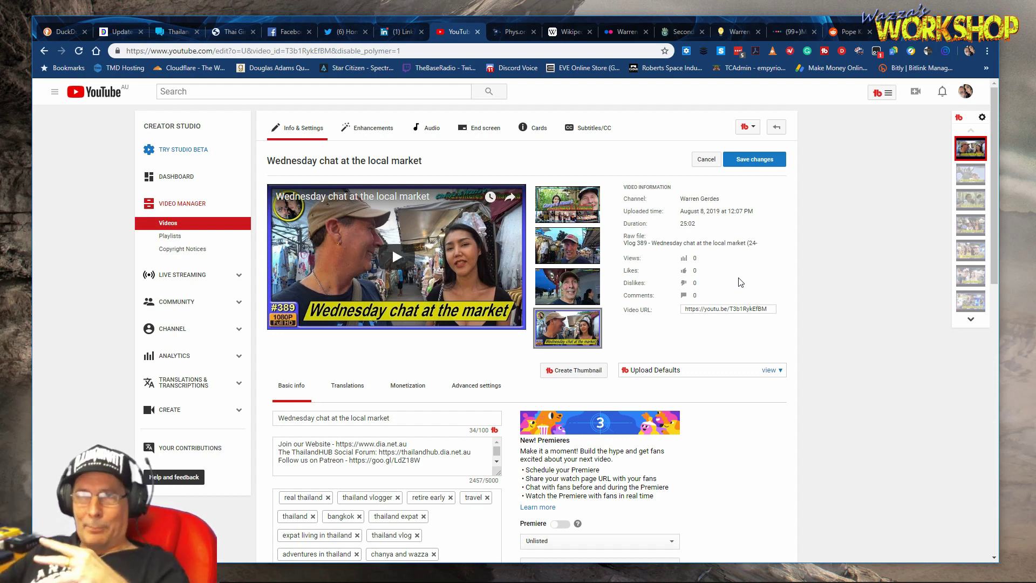
- Revisit the Facebook, dia.net.au and ThailandHUB pages and look over the browser's overflow list of bookmarks
left_click(289, 32)
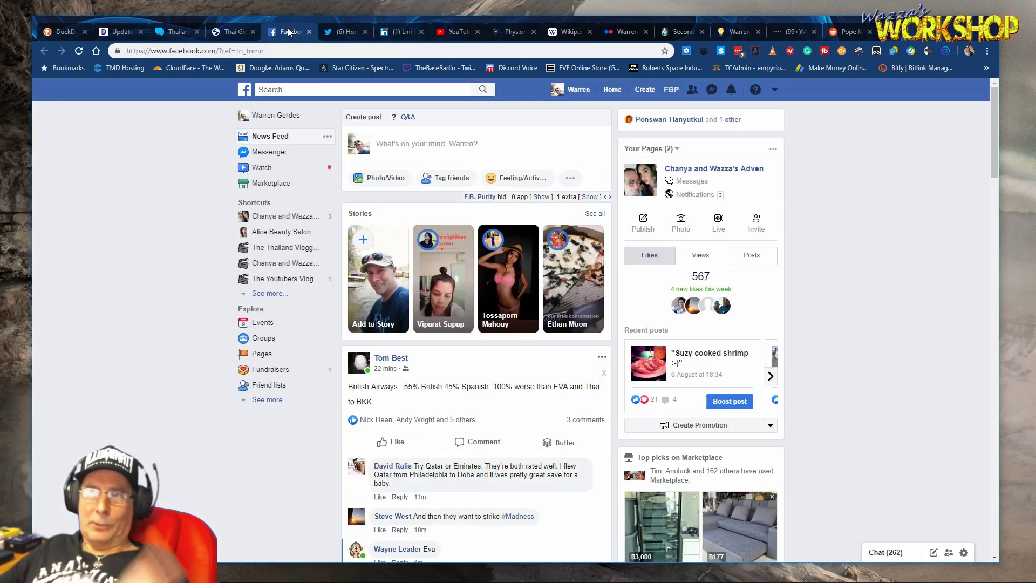
left_click(123, 33)
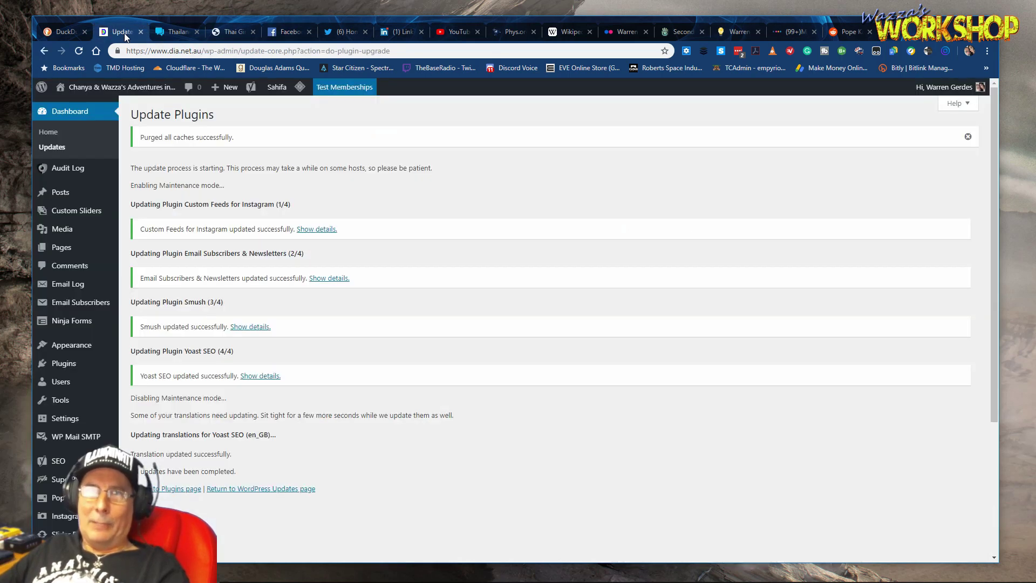
mouse_move(125, 91)
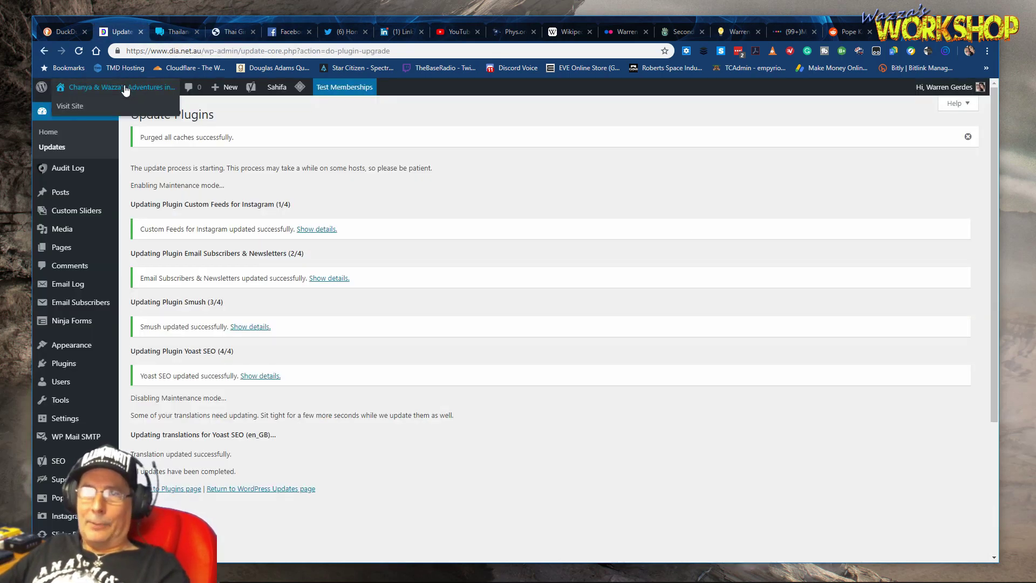
left_click(180, 33)
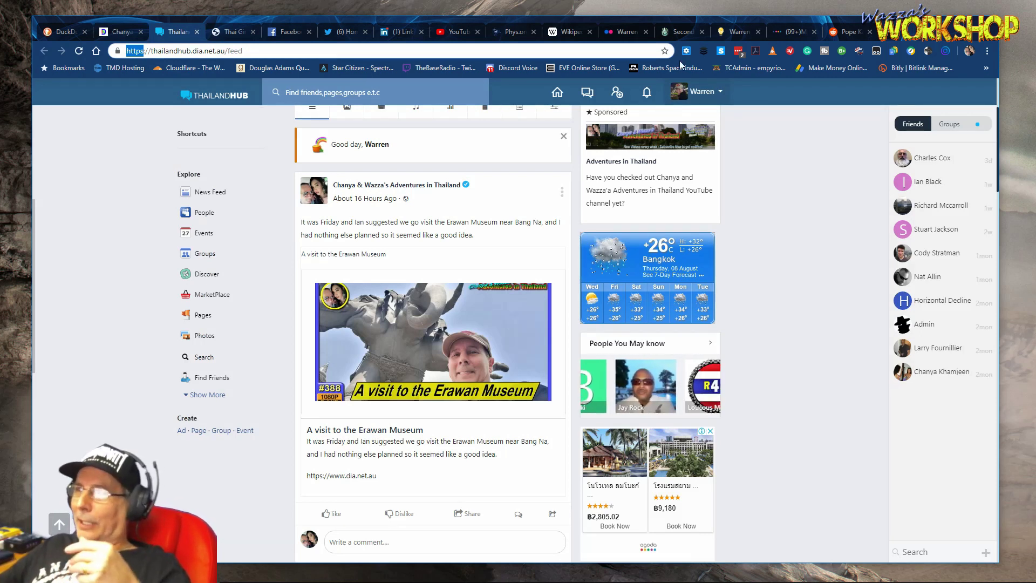
left_click(986, 68)
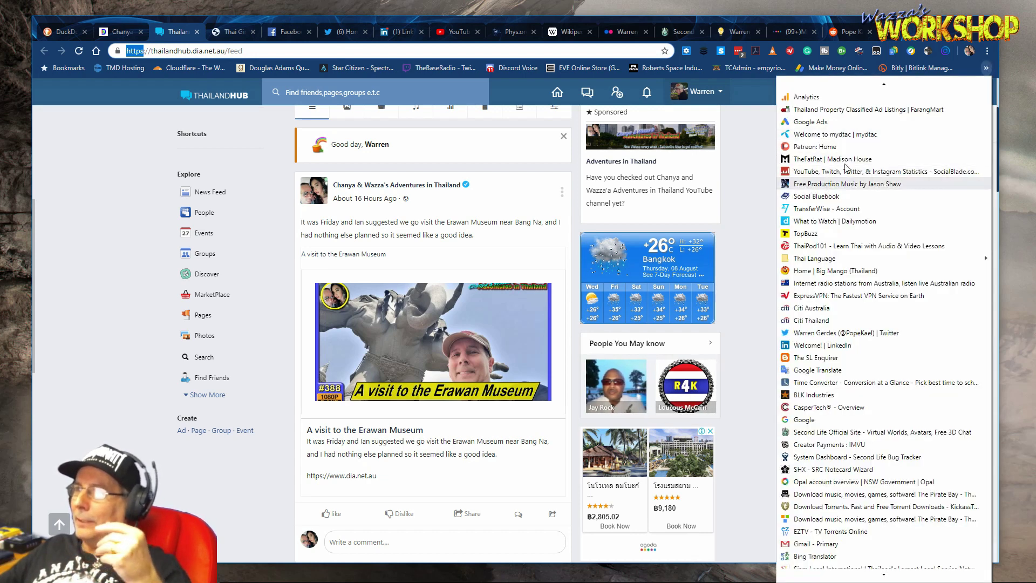
left_click(986, 67)
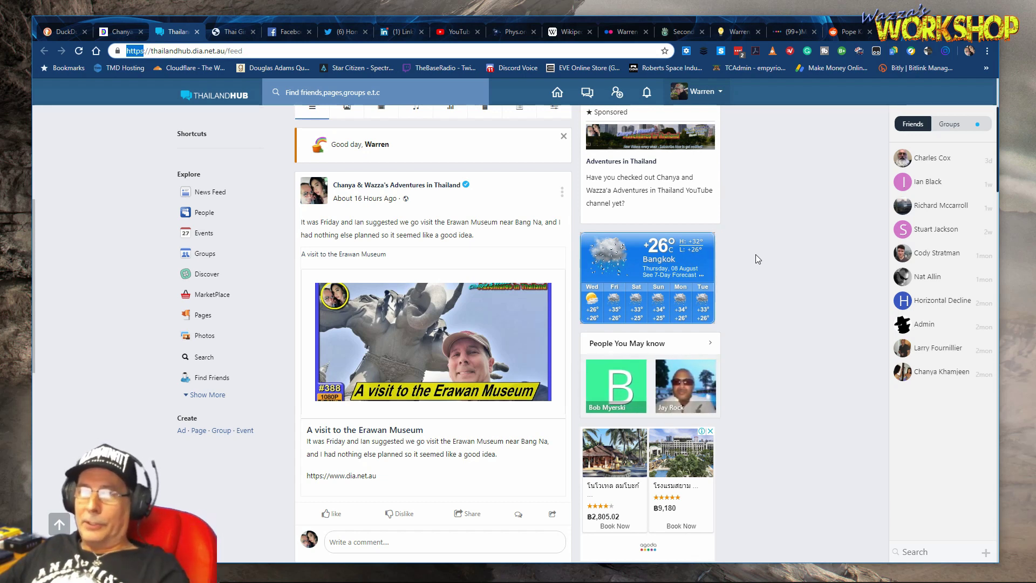
- Review the market video's description on YouTube and add two line breaks after the paragraph ending "city life living in the Bangkok area."
left_click(458, 32)
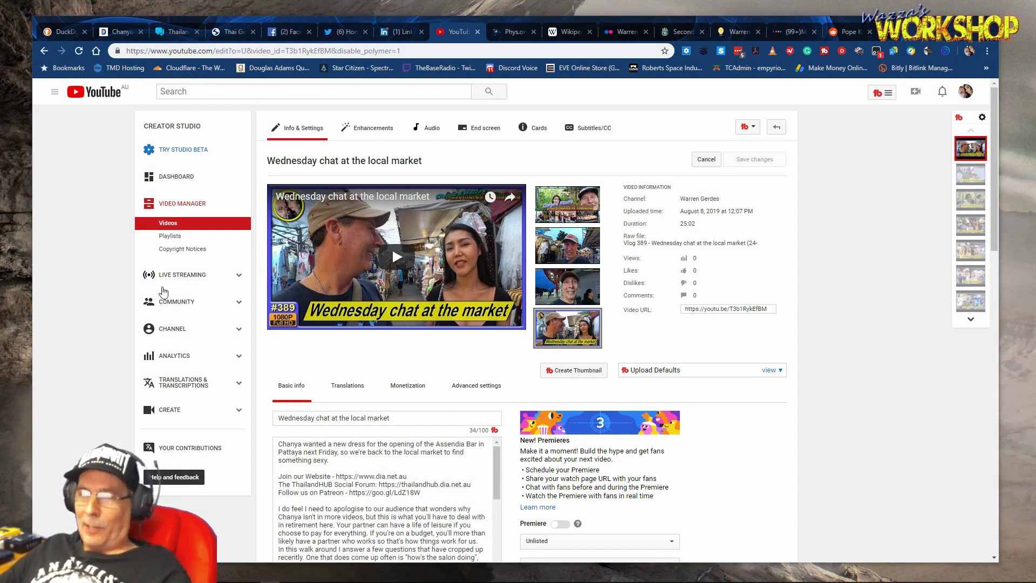
scroll(721, 329, "down", 4)
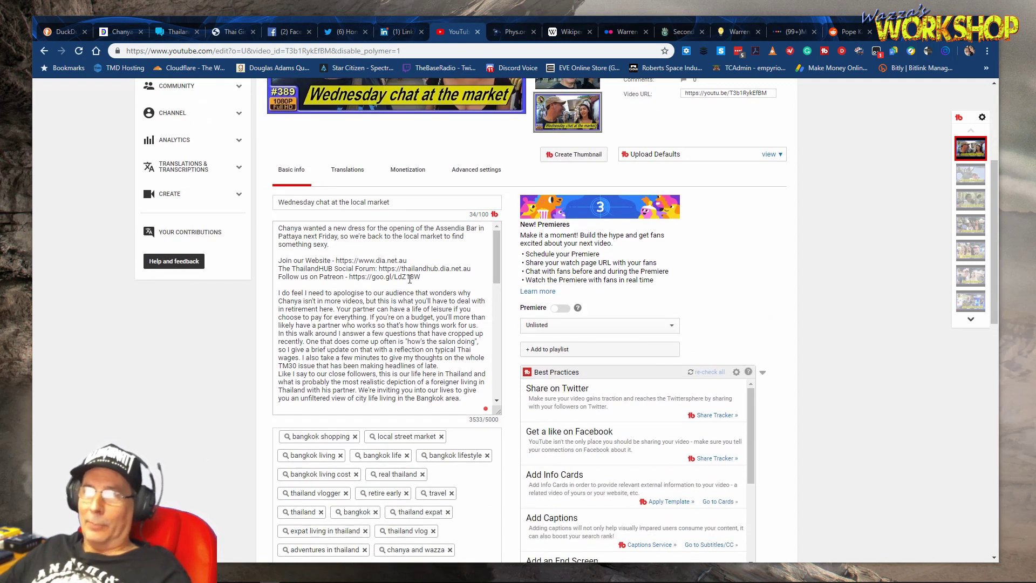
triple_click(332, 240)
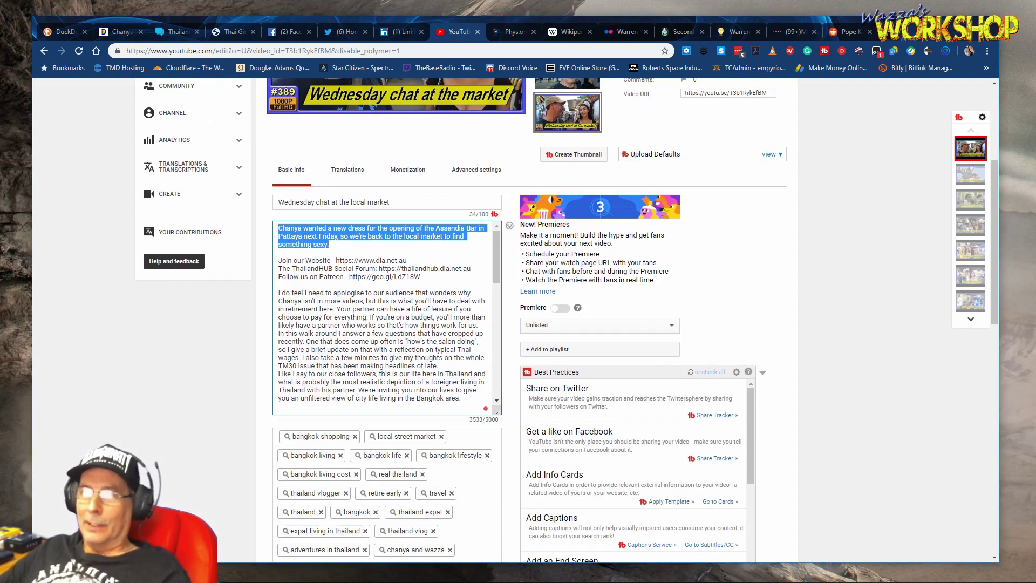
scroll(342, 305, "down", 2)
scroll(426, 302, "up", 2)
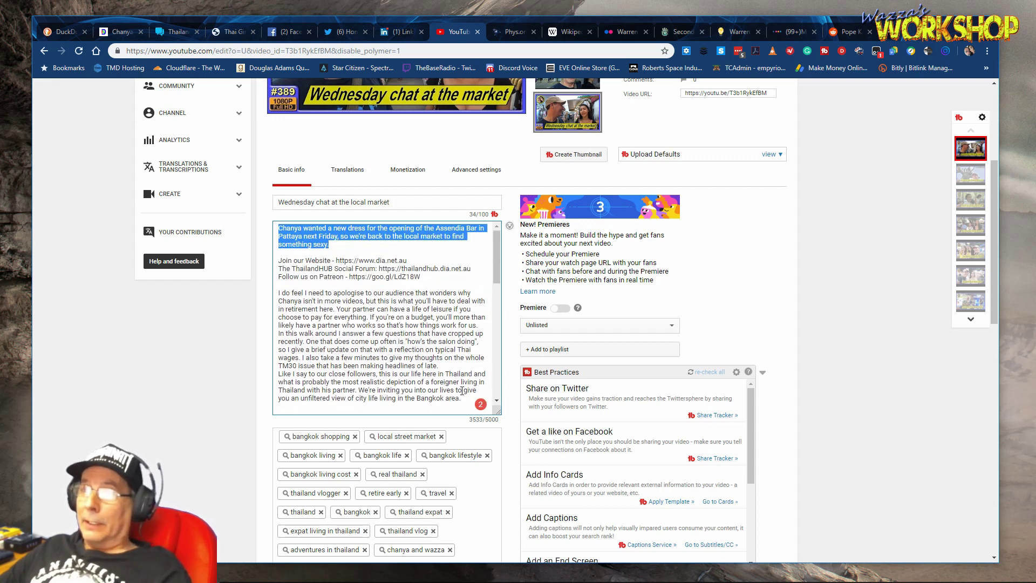
scroll(465, 379, "down", 1)
left_click(466, 346)
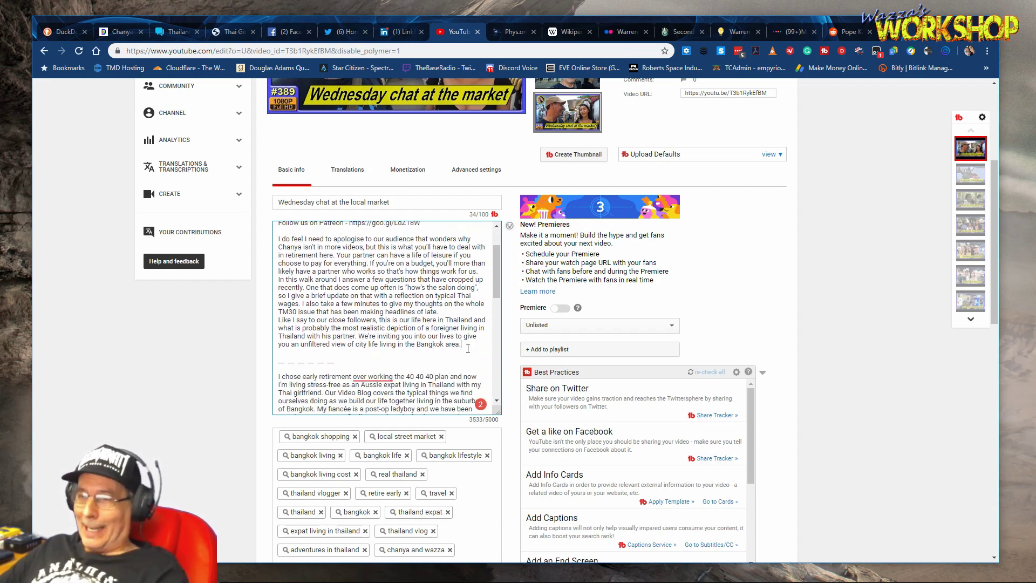
key("Return")
key("Return")
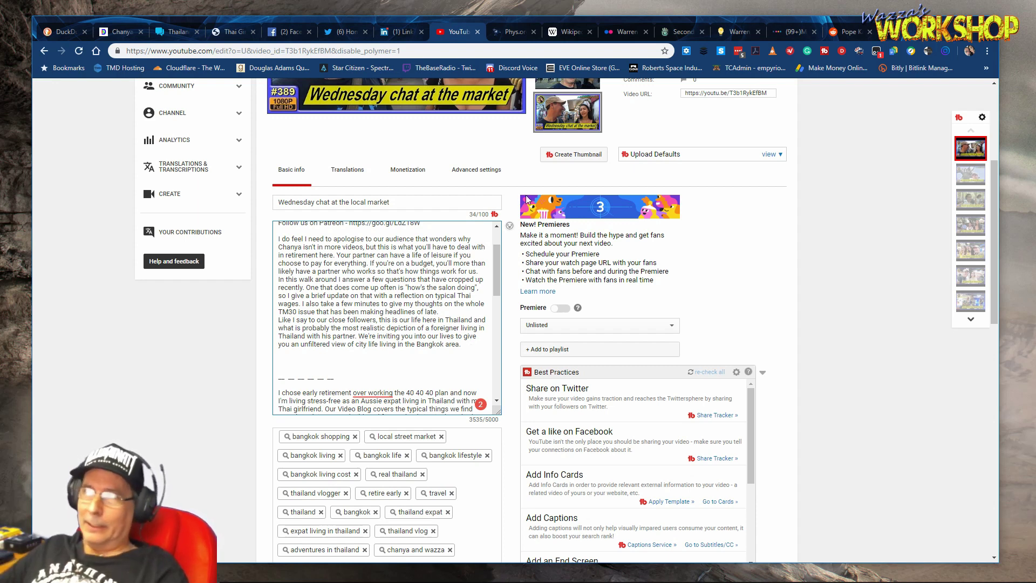
- Open Google Maps from the Google apps launcher
left_click(688, 50)
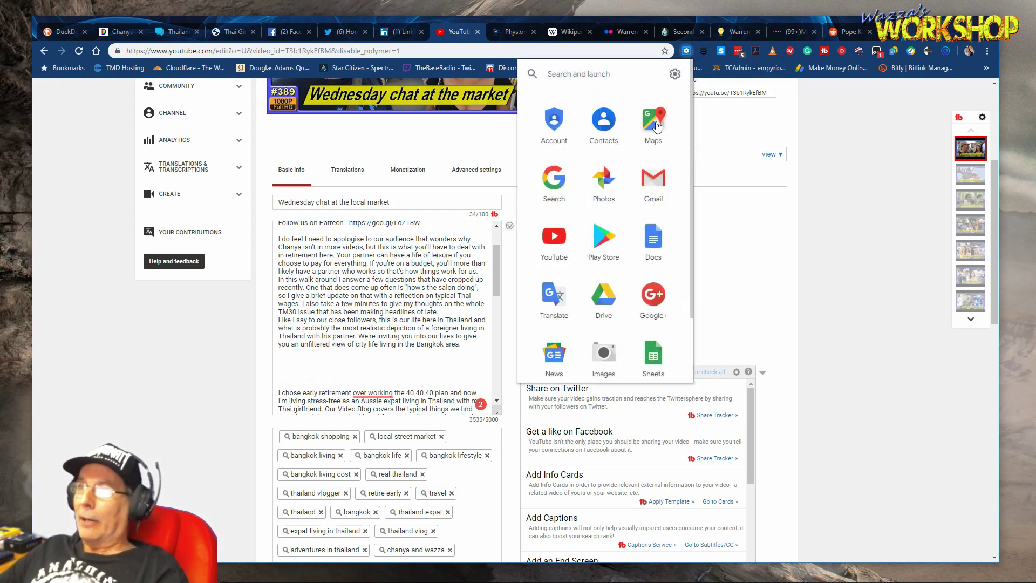
left_click(654, 114)
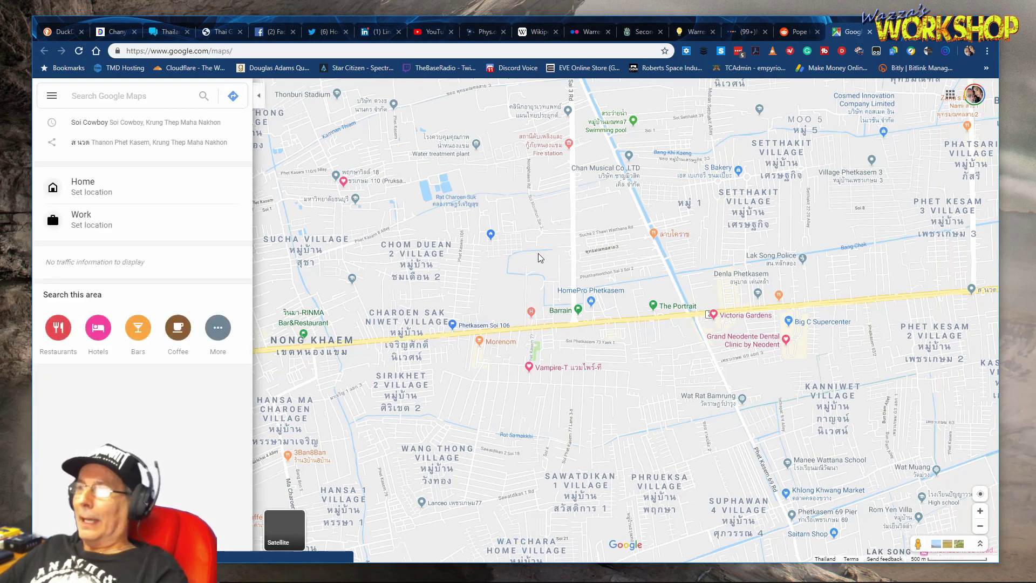
- Copy the share link for Big C Supercenter from Google Maps and paste it into the YouTube video's description
left_click_drag(682, 242, 609, 231)
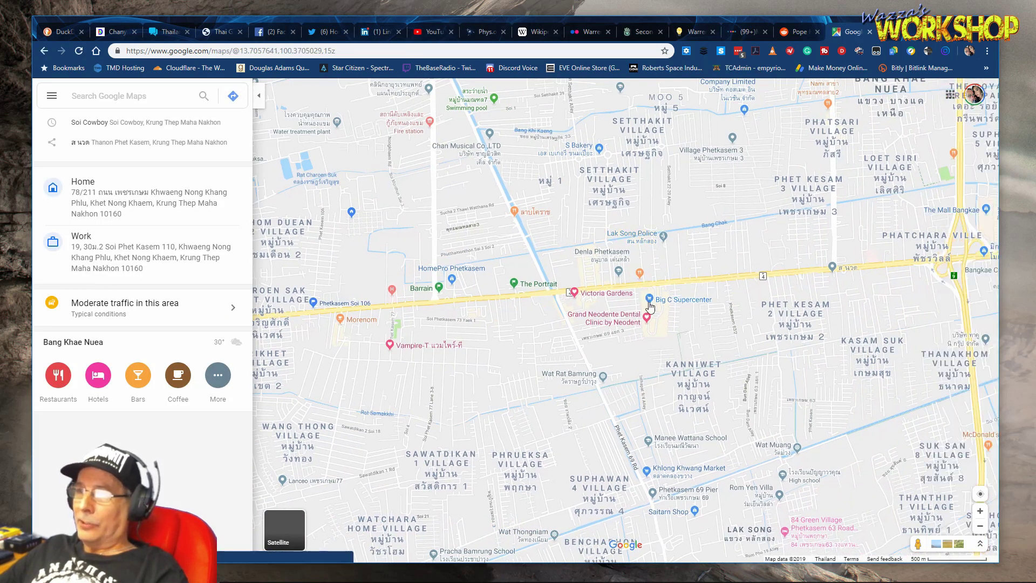
left_click(686, 301)
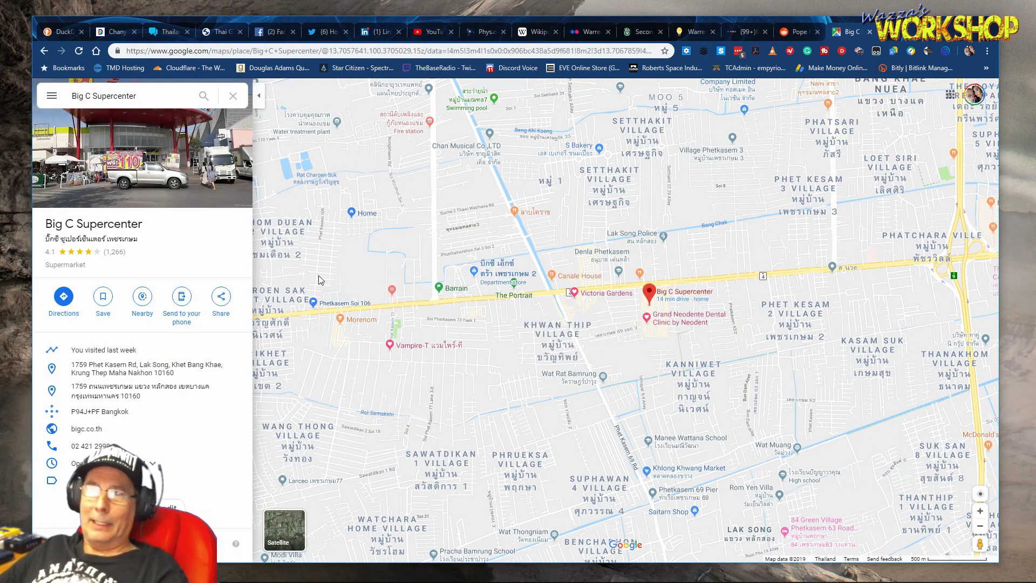
left_click(222, 298)
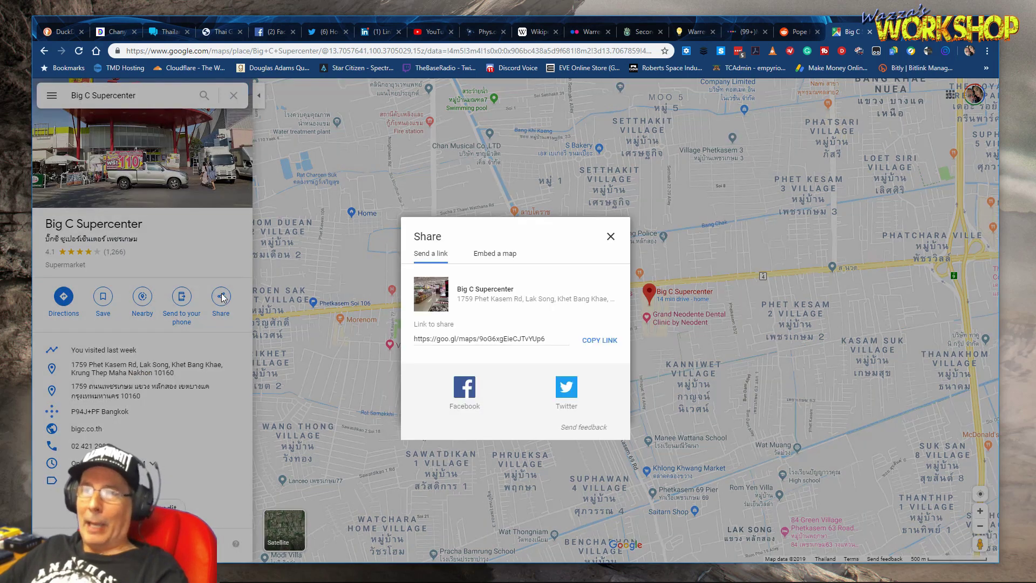
left_click(606, 341)
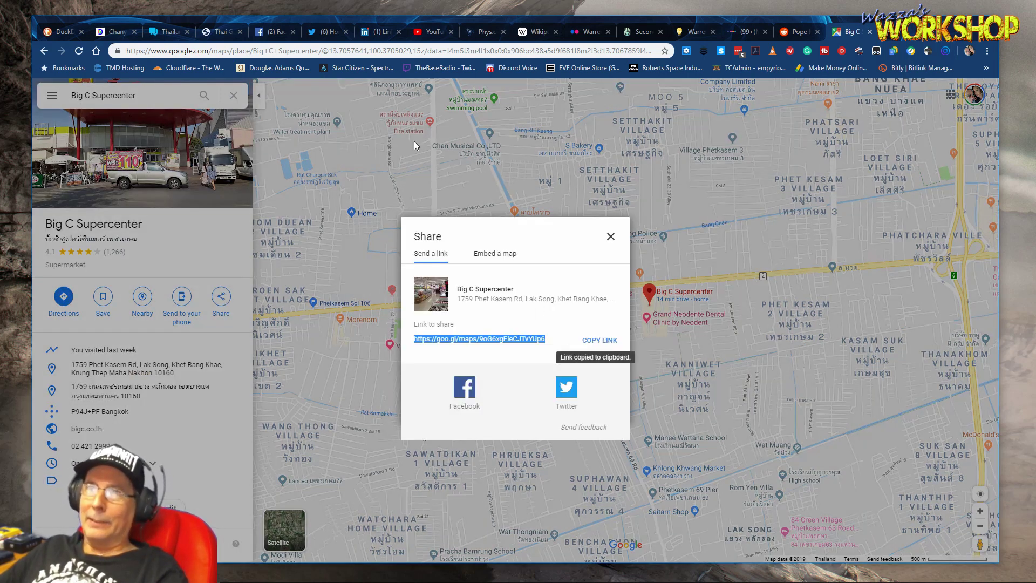
left_click(429, 32)
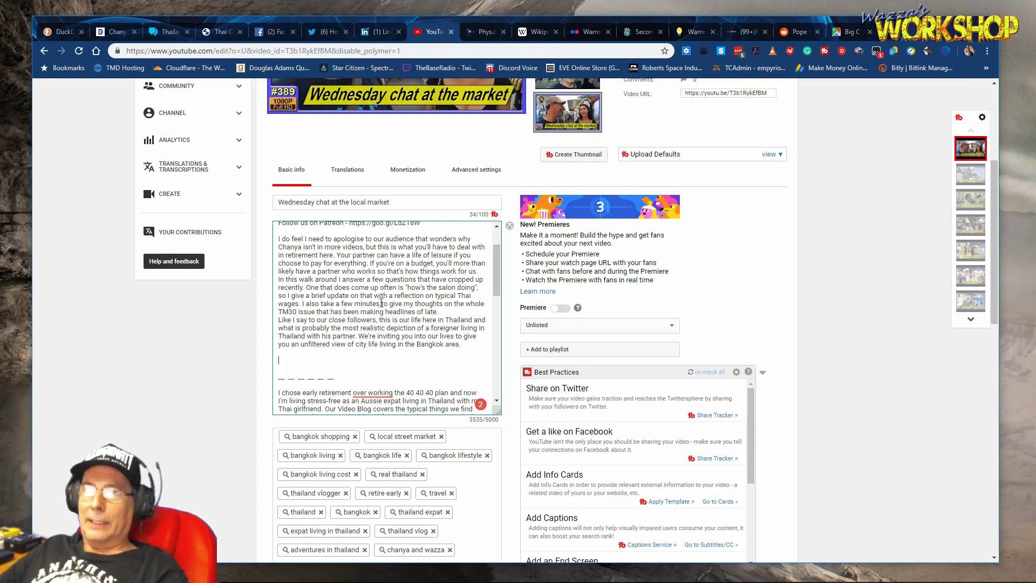
key("ctrl+v")
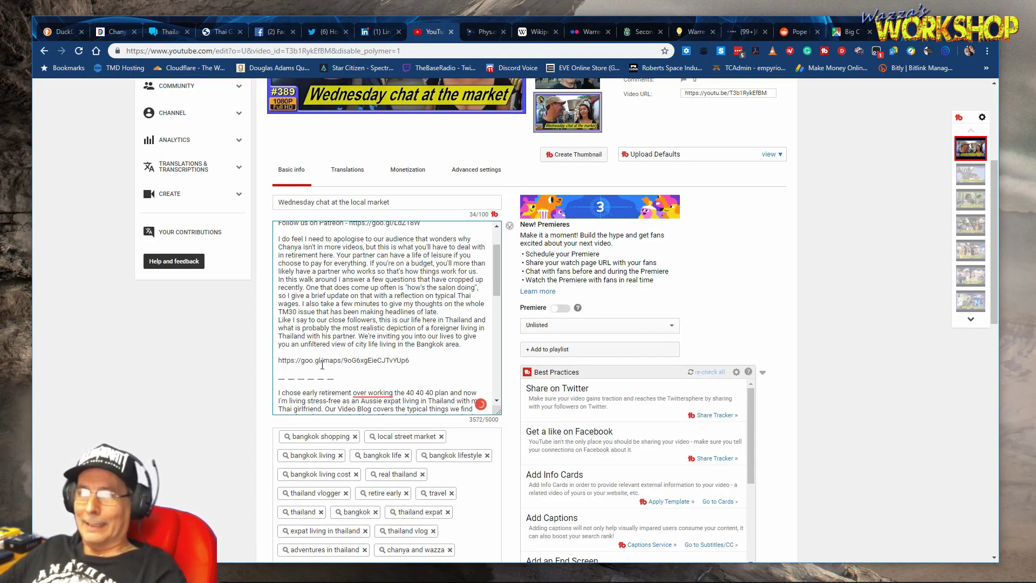
- Add the line "Big C Supercenter Phetkasem" above the map link in the description, copying the place name from Google Maps
left_click(279, 361)
key("Return")
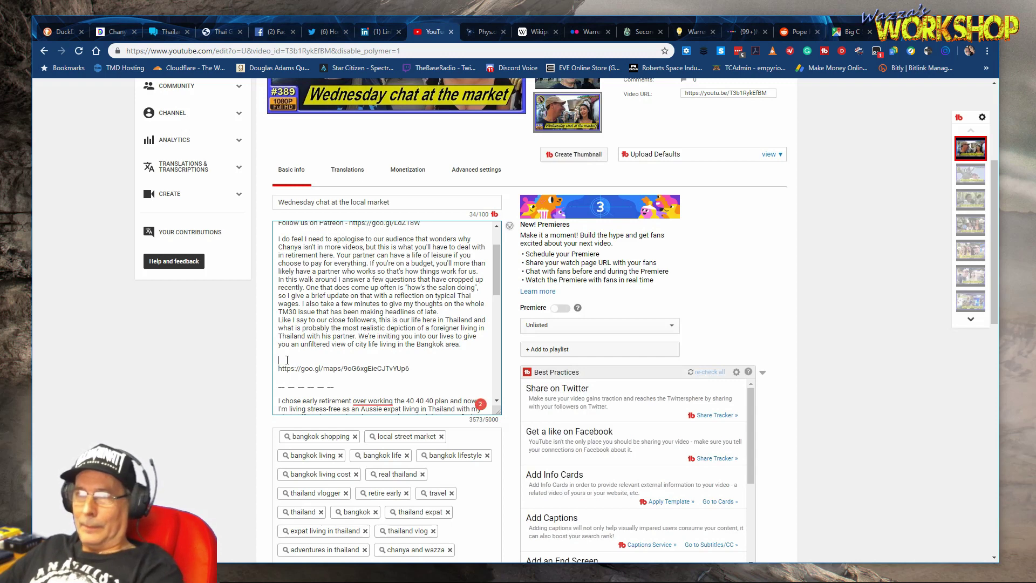
left_click(853, 32)
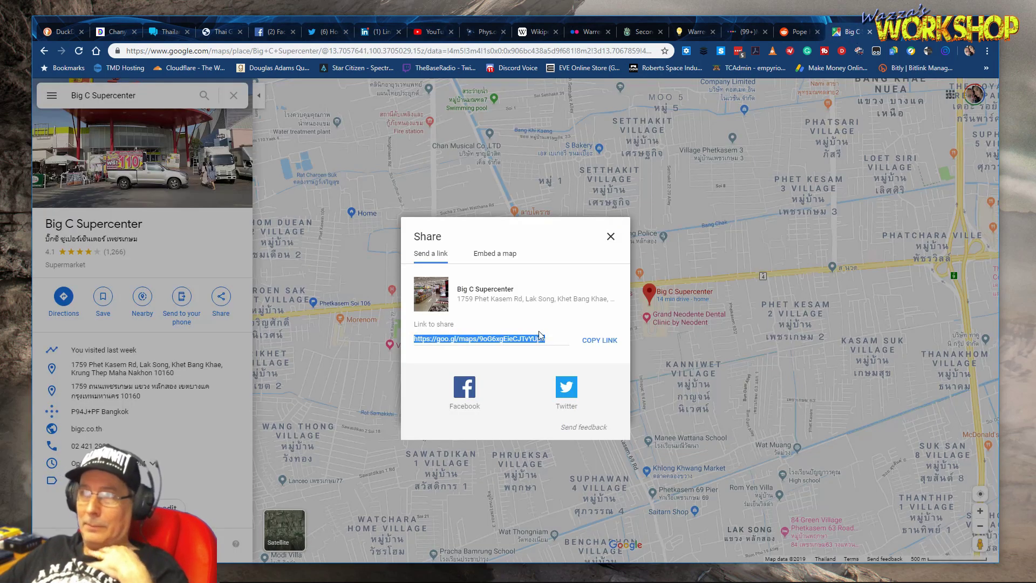
left_click(610, 236)
left_click_drag(143, 224, 45, 225)
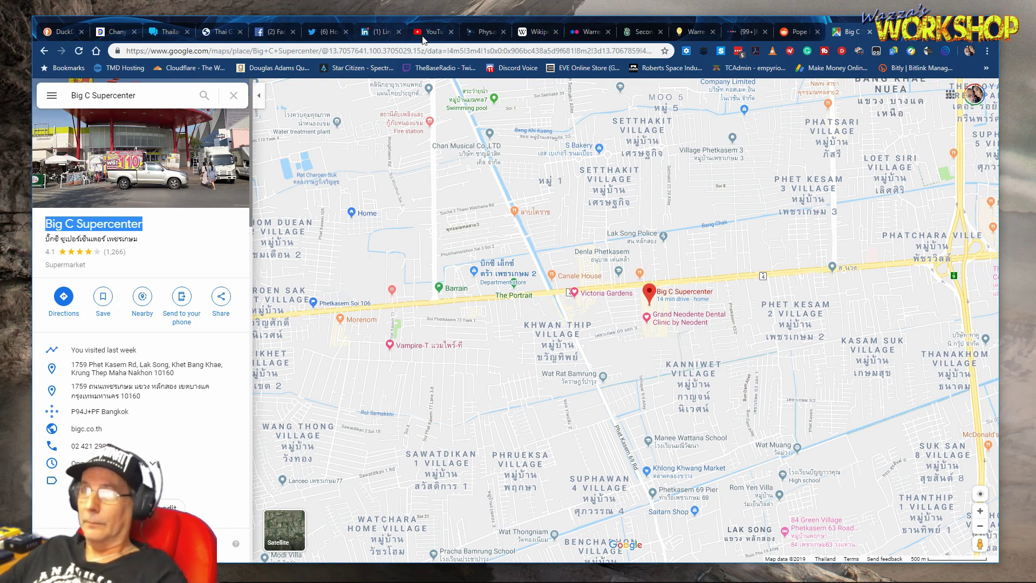
left_click(424, 35)
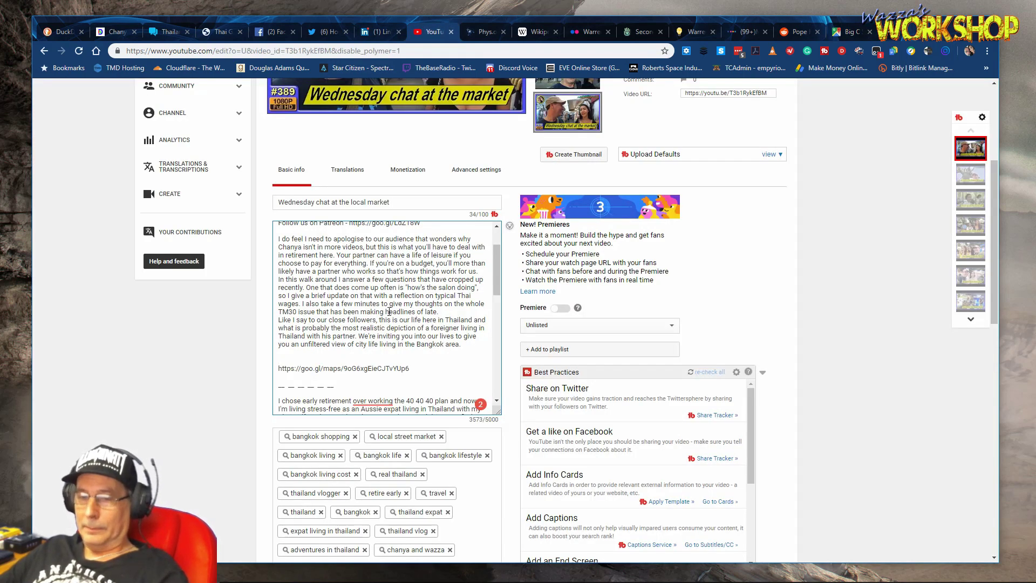
key("ctrl+v")
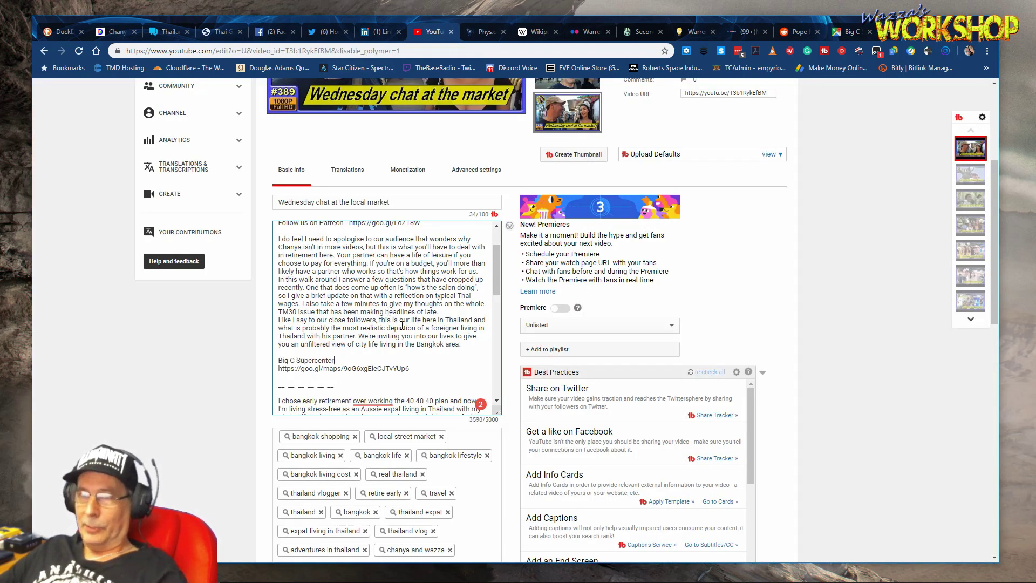
type("Phetkasem")
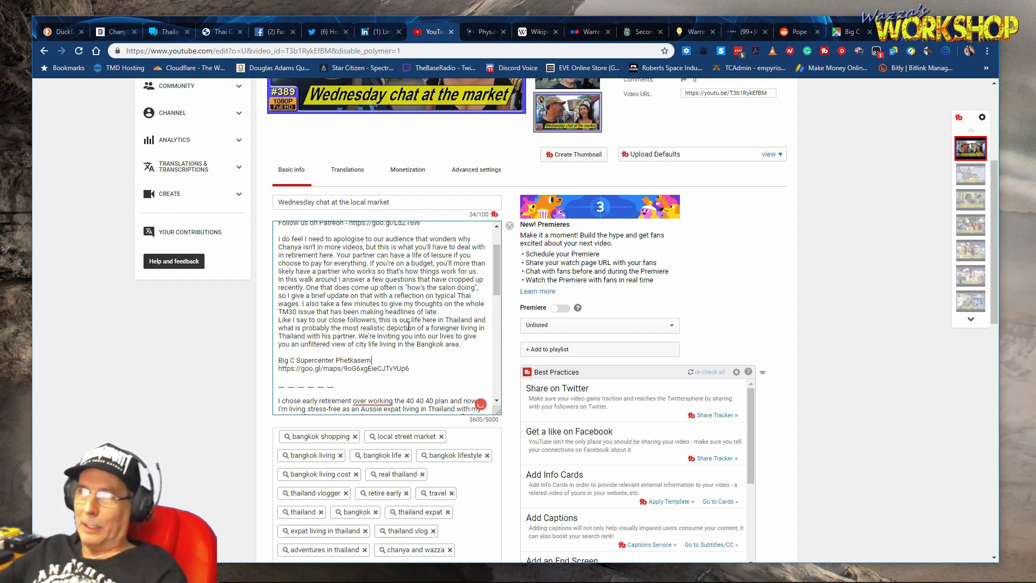
- Examine where Big C Supercenter lies relative to the wider Bangkok area on Google Maps
left_click(851, 32)
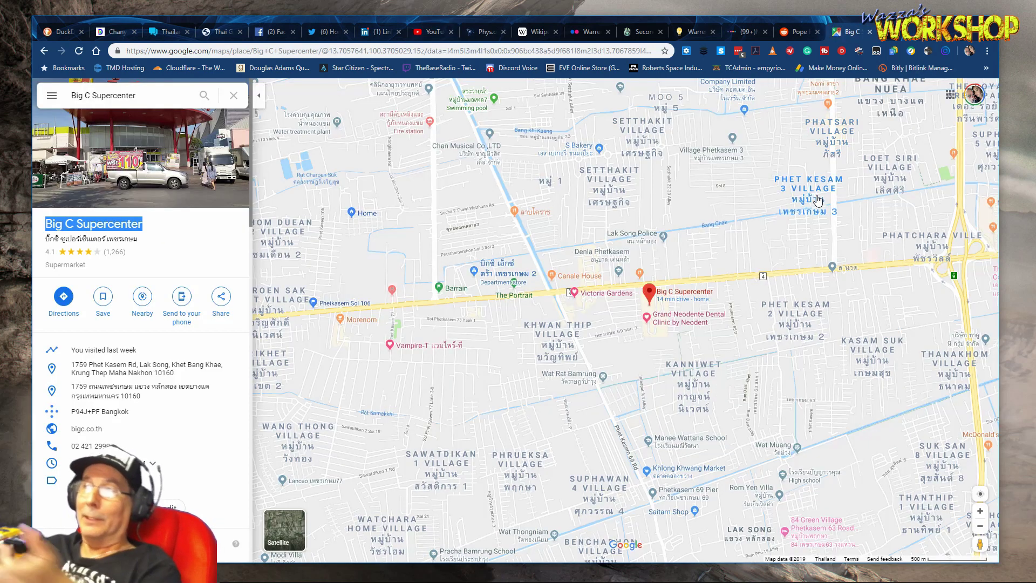
scroll(818, 201, "down", 4)
mouse_move(622, 259)
left_mouse_down()
mouse_move(492, 284)
mouse_move(457, 316)
left_mouse_up()
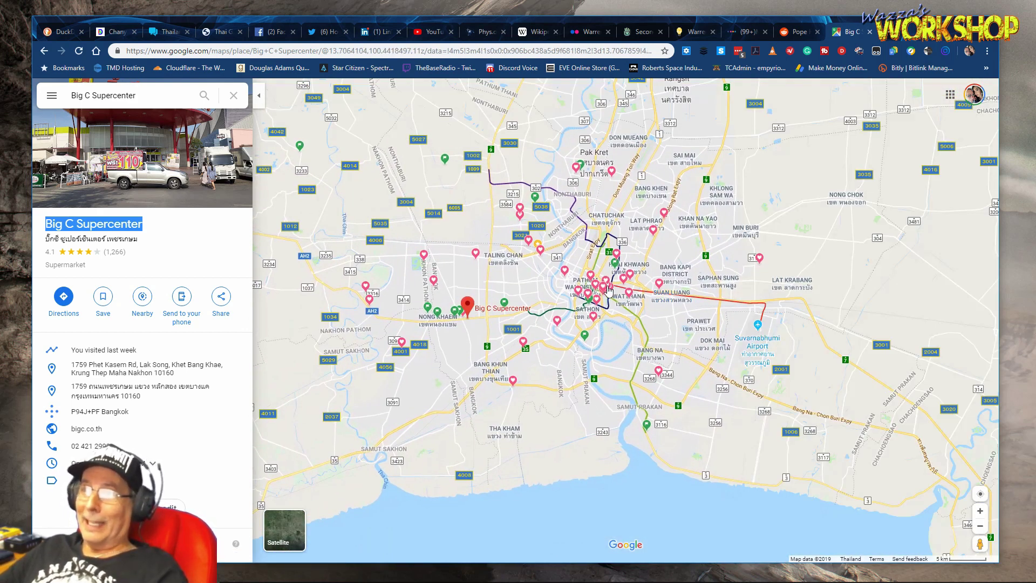
mouse_move(475, 314)
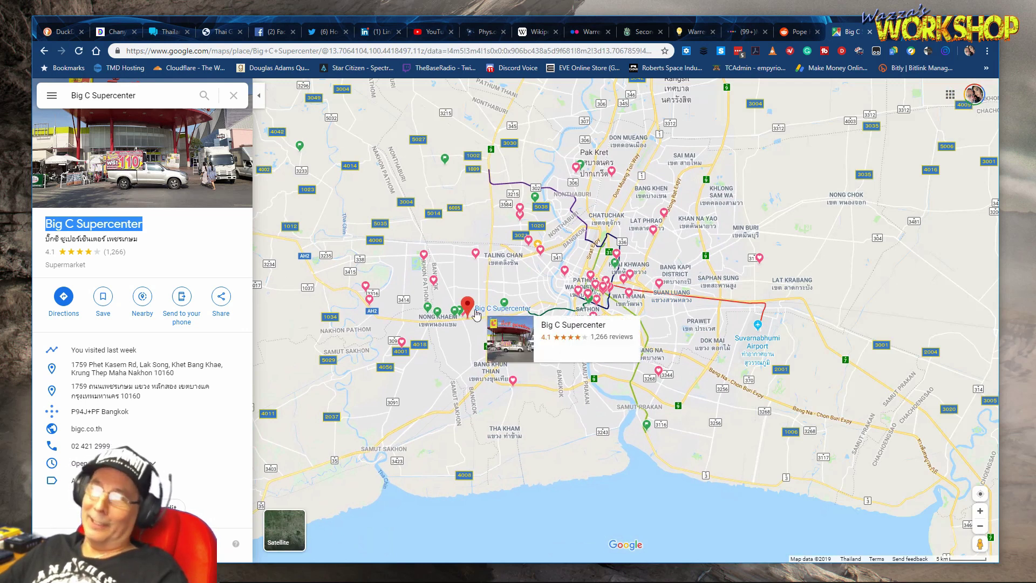
scroll(539, 302, "up", 1)
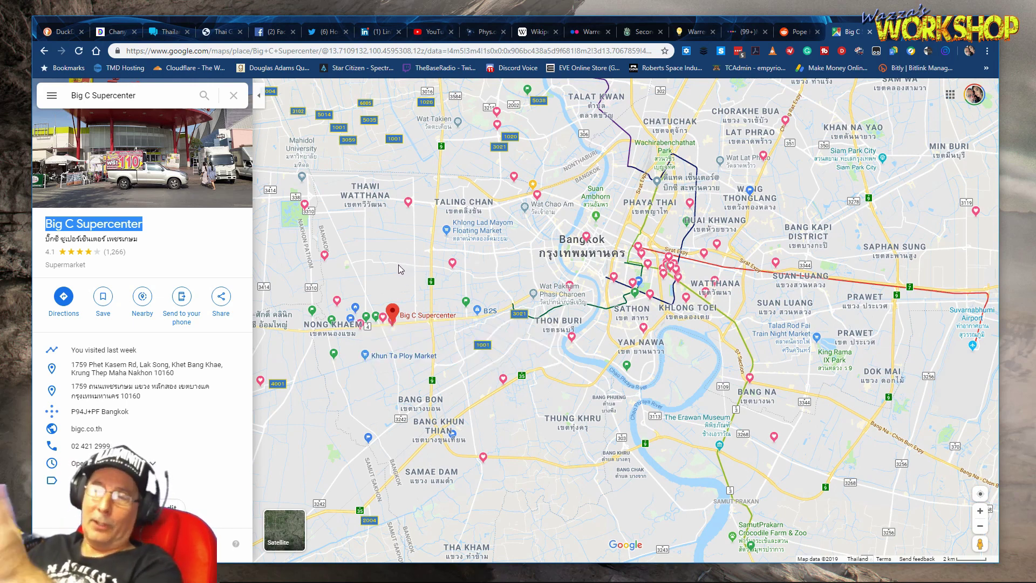
left_click_drag(410, 262, 438, 280)
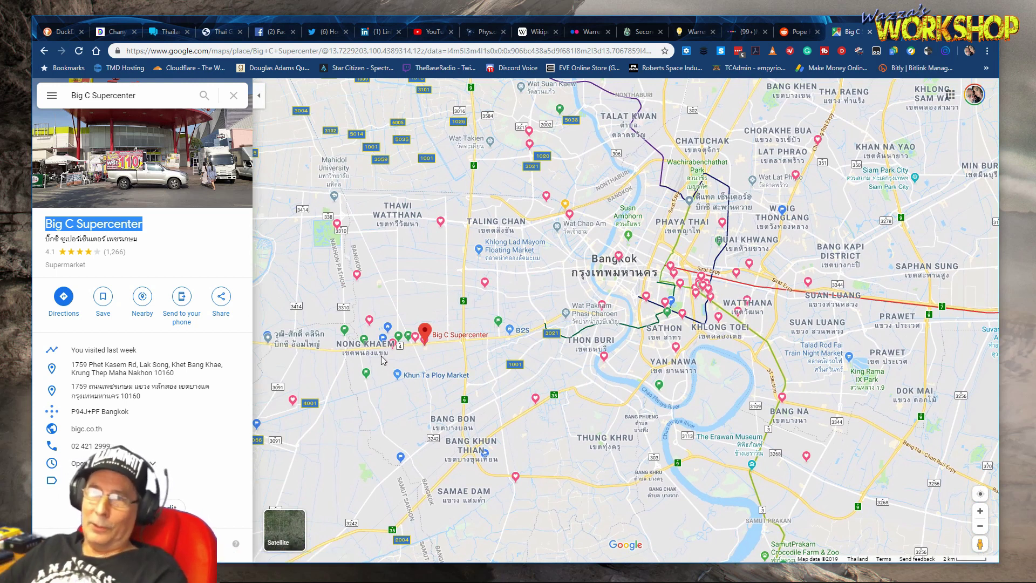
mouse_move(345, 333)
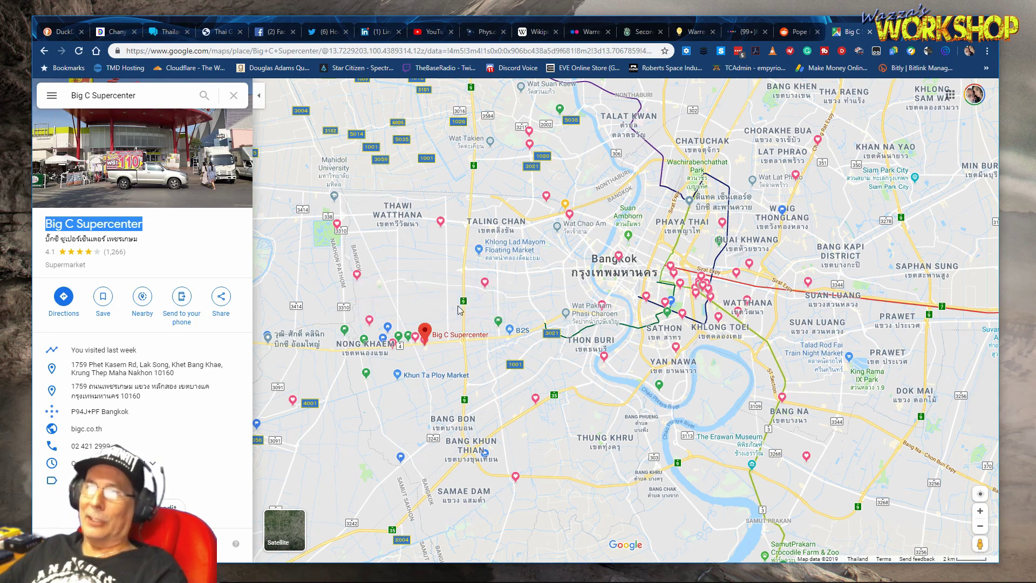
mouse_move(486, 283)
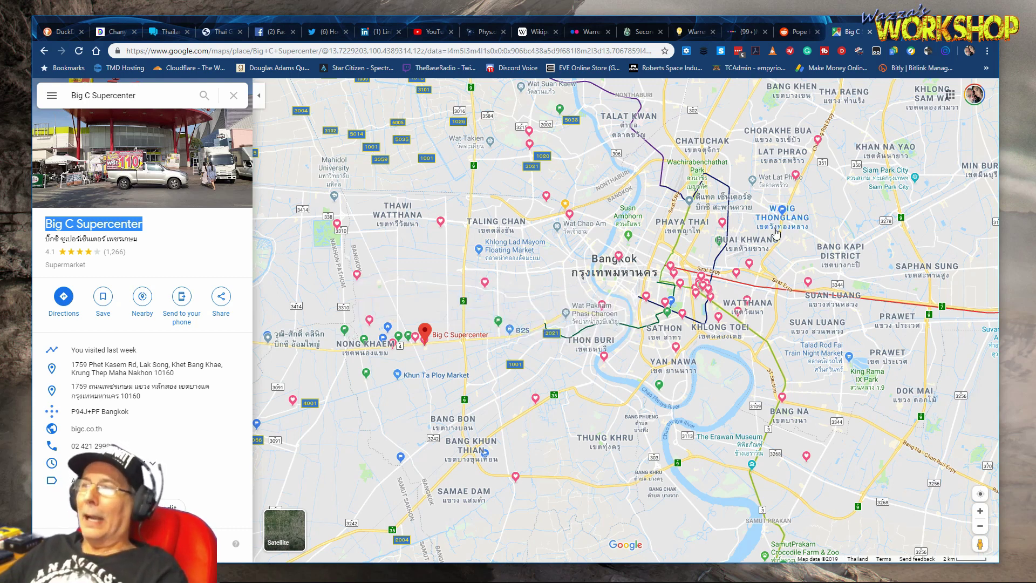
left_click_drag(658, 181, 674, 223)
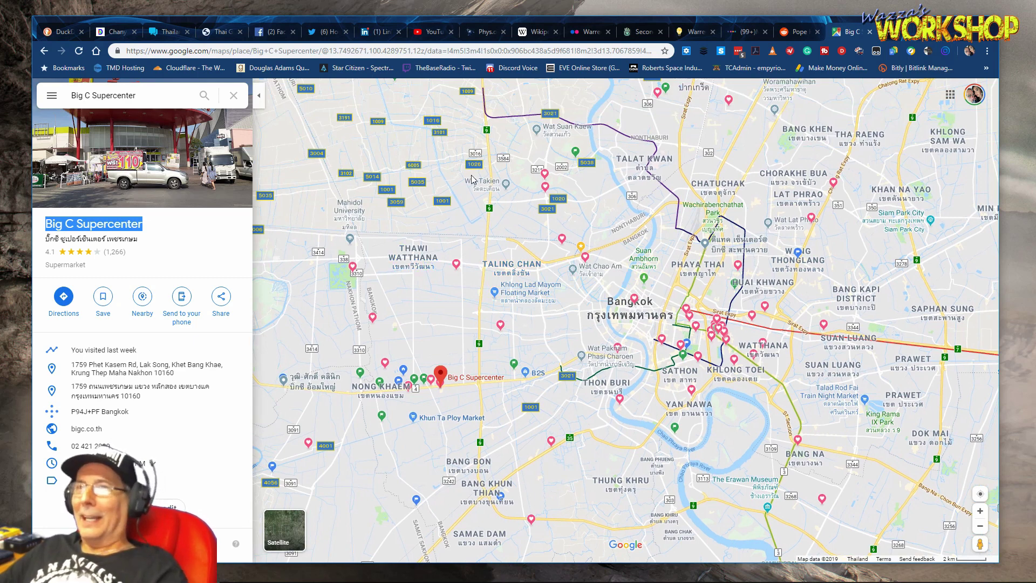
mouse_move(467, 184)
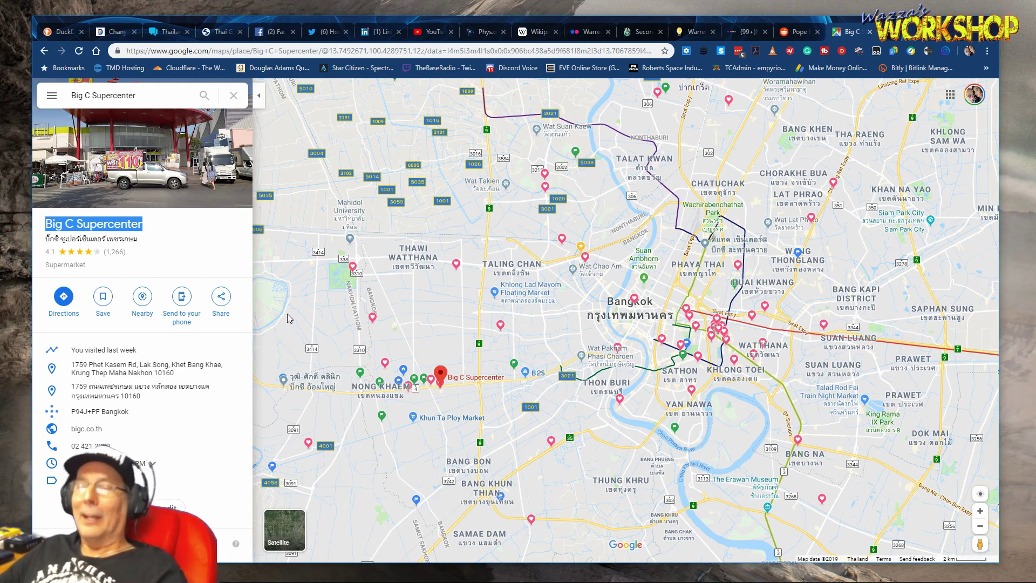
- Close Google Maps, return to the YouTube video's settings and save the changes
left_click(870, 31)
left_click(438, 31)
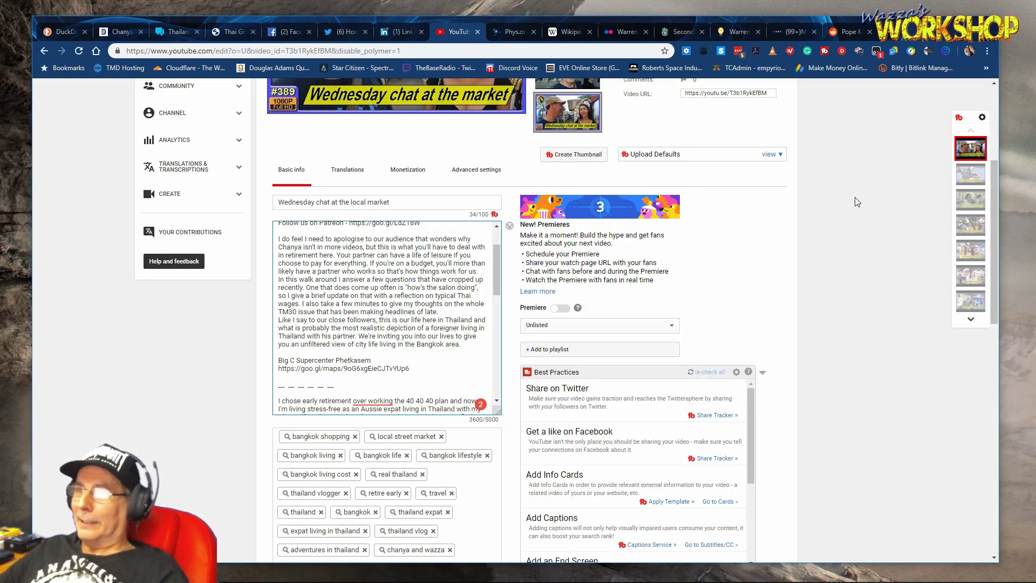
left_click(755, 160)
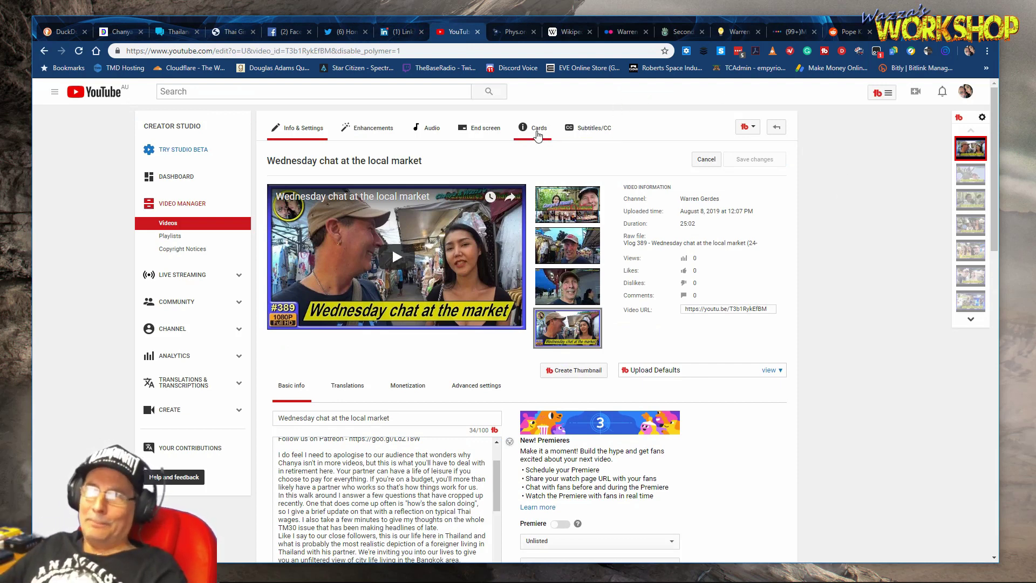
- Apply all four cards from the "Default cards for June" template to the video and reload the page
left_click(538, 135)
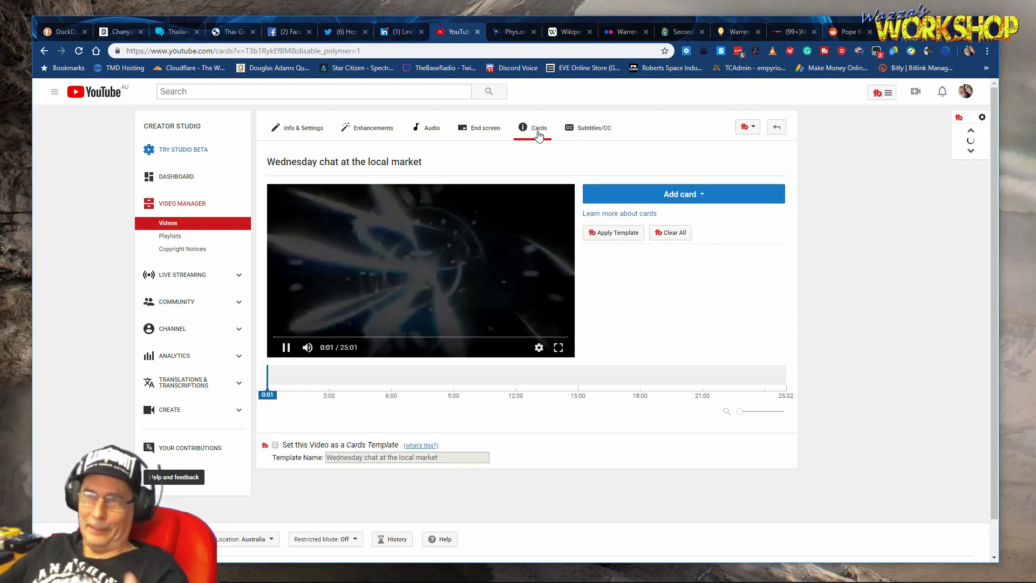
left_click(286, 348)
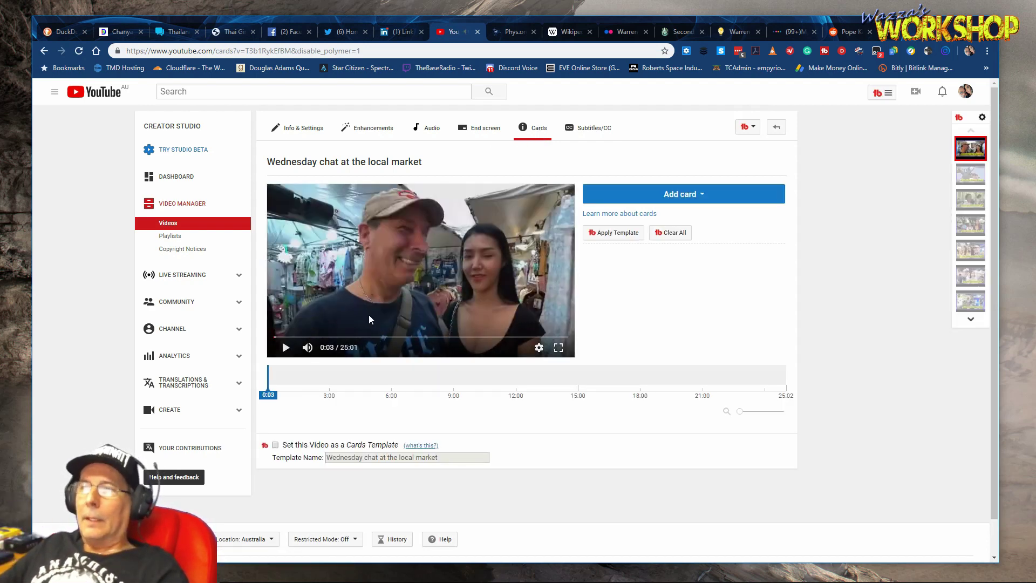
left_click(610, 234)
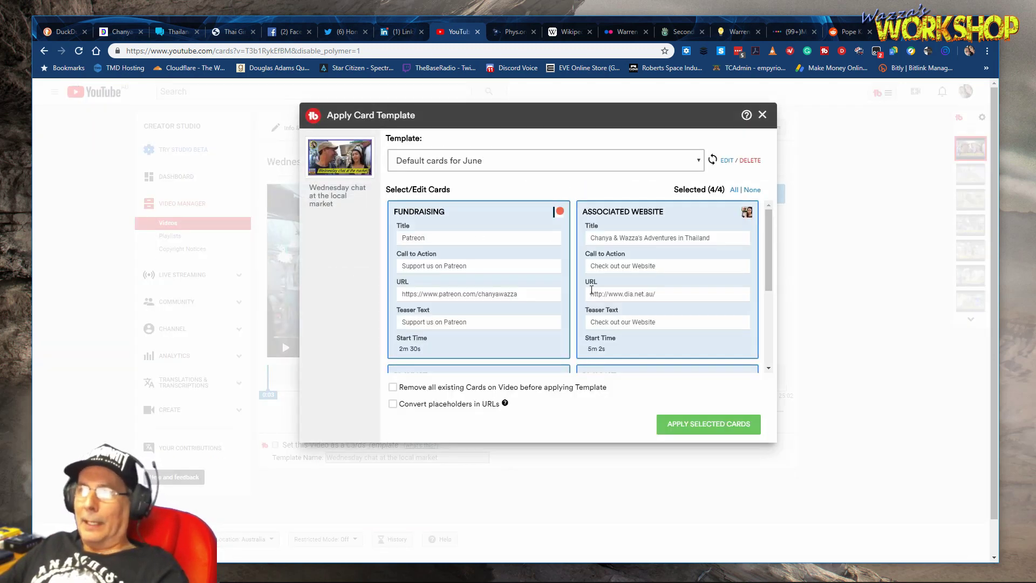
scroll(696, 357, "down", 3)
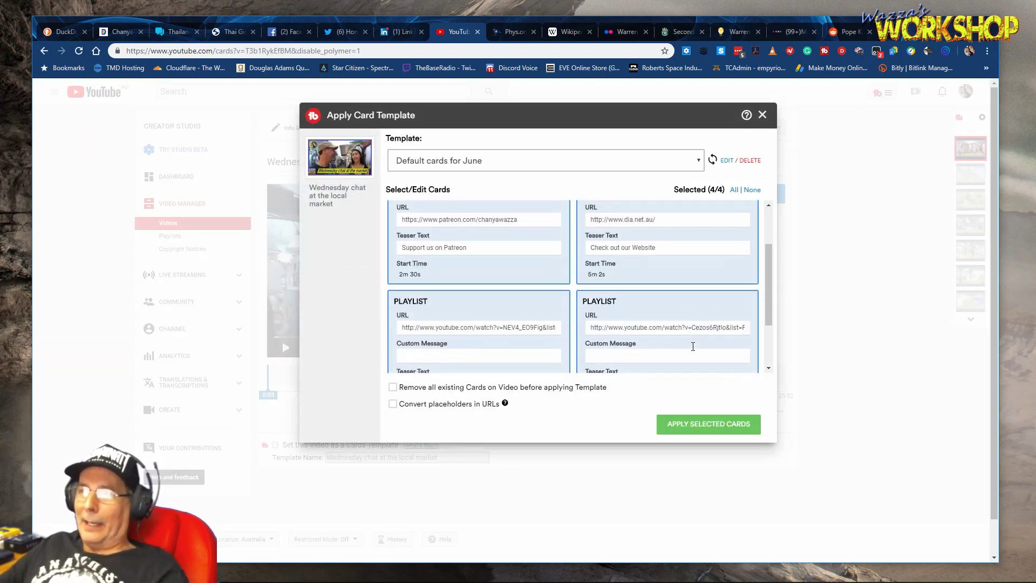
left_click(704, 426)
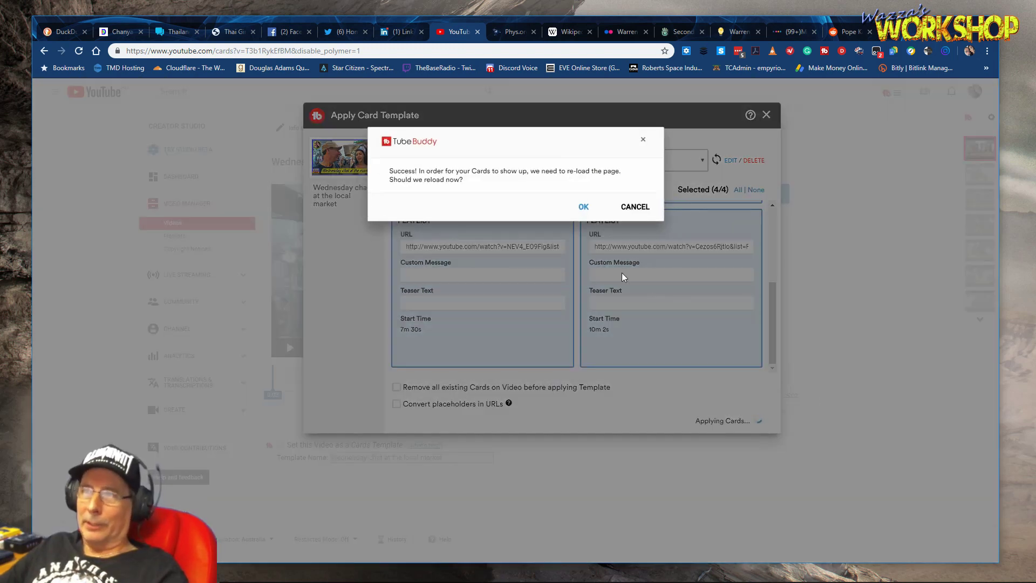
left_click(583, 208)
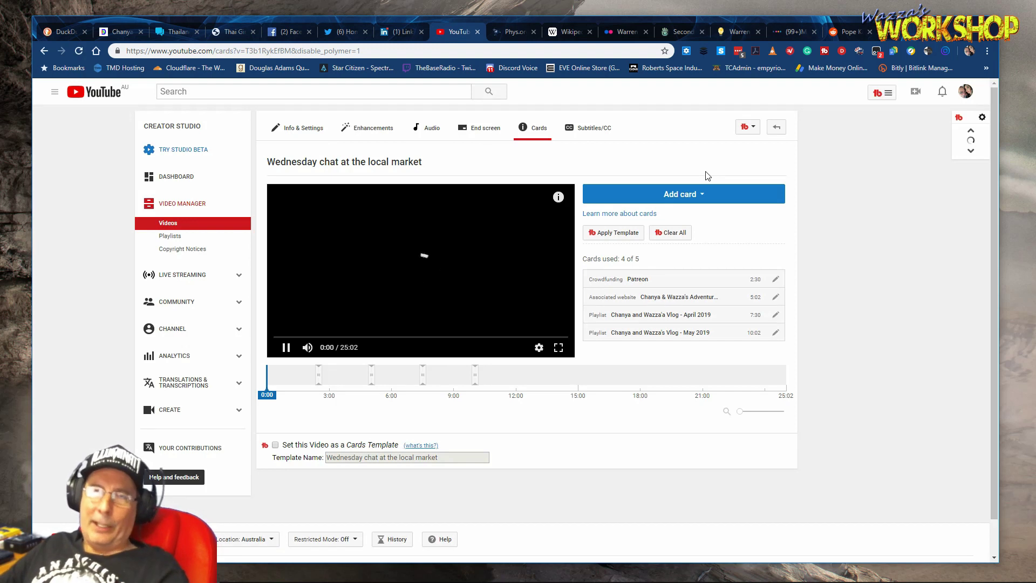
- Reposition the cards on the timeline: Patreon at 5:02, associated website at 10:02, April 2019 playlist at 15:05, May 2019 playlist at 20:08
left_click(286, 347)
left_click_drag(475, 378, 641, 388)
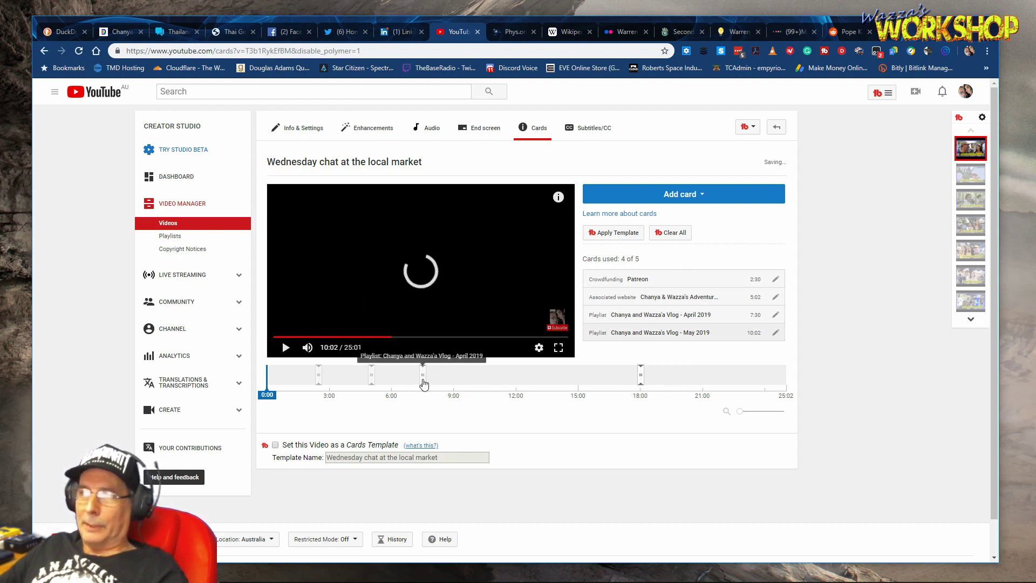
mouse_move(423, 382)
left_mouse_down()
mouse_move(554, 382)
mouse_move(517, 383)
left_mouse_up()
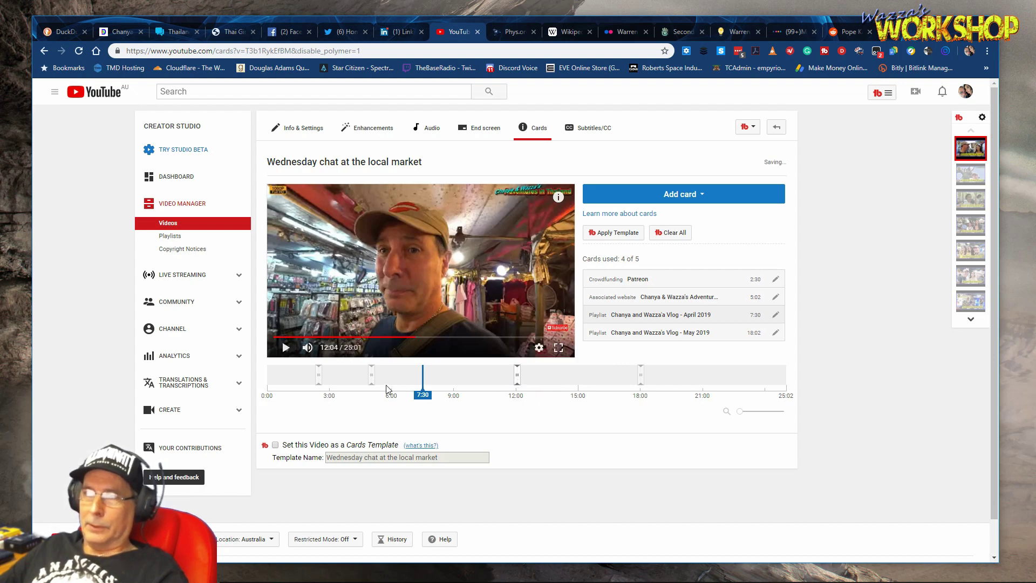
left_click_drag(374, 383, 452, 387)
left_click_drag(641, 381, 684, 380)
left_click_drag(517, 380, 579, 380)
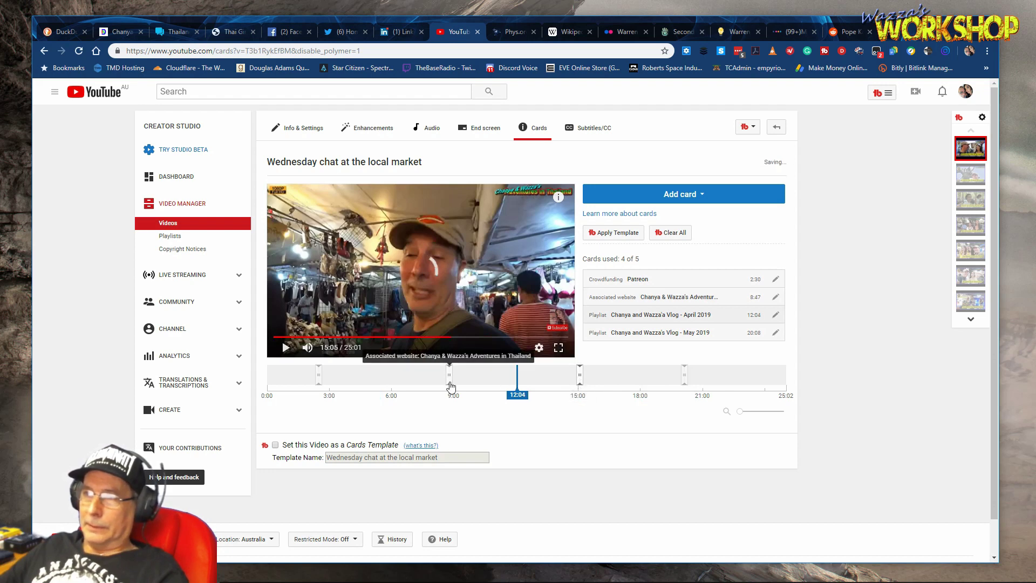
left_click_drag(449, 380, 476, 385)
left_click_drag(318, 380, 372, 379)
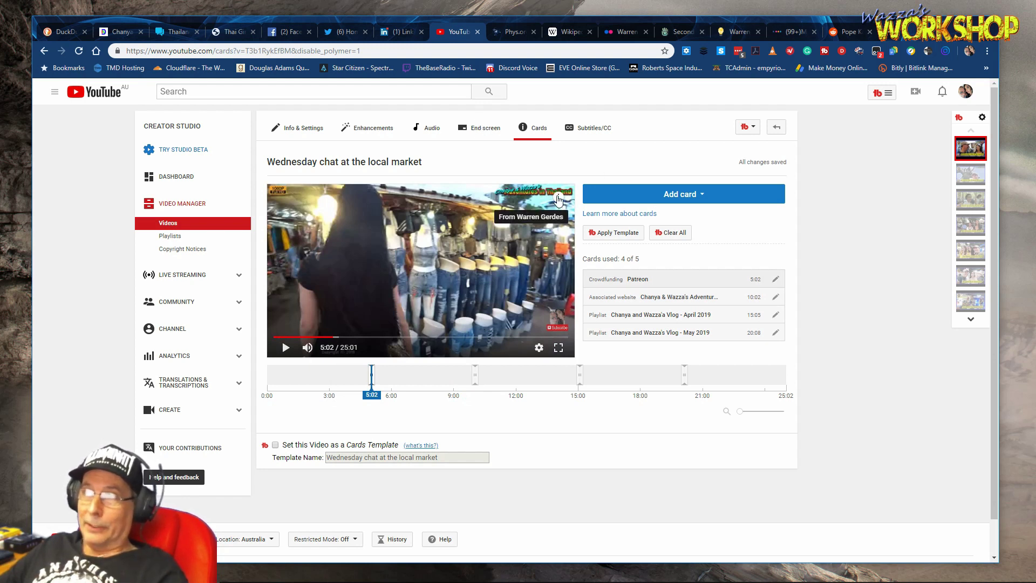
- Import the end screen from the video "A visit to the Erawan Mu...", preview its elements along the timeline and save
left_click(486, 131)
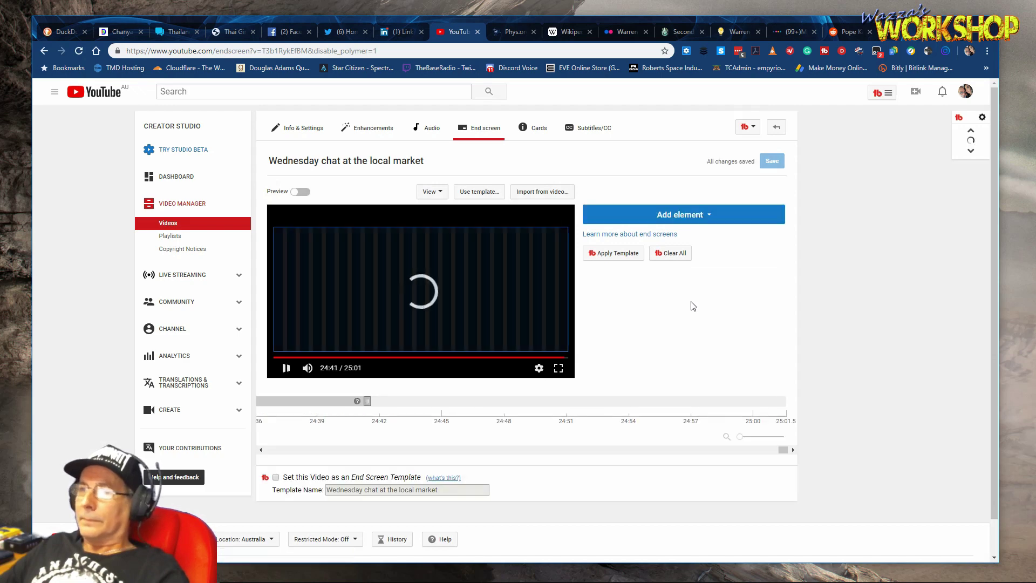
left_click(551, 193)
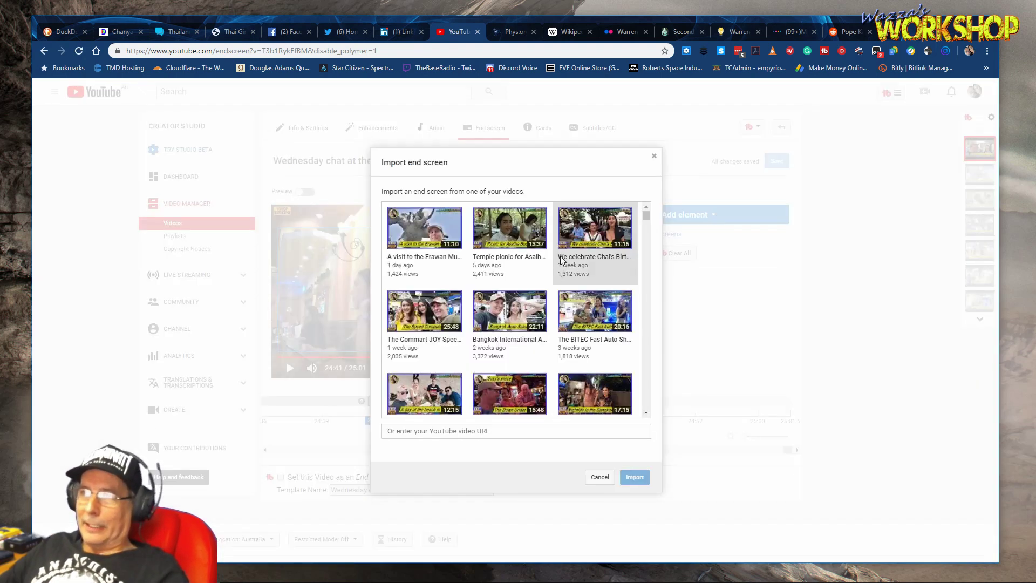
left_click(413, 235)
left_click(635, 477)
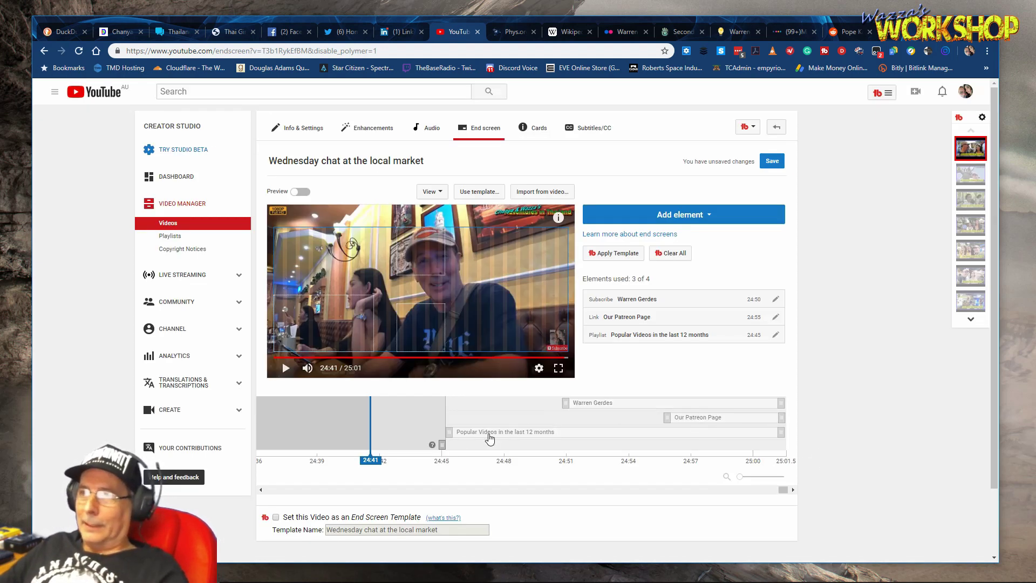
left_click_drag(373, 460, 591, 460)
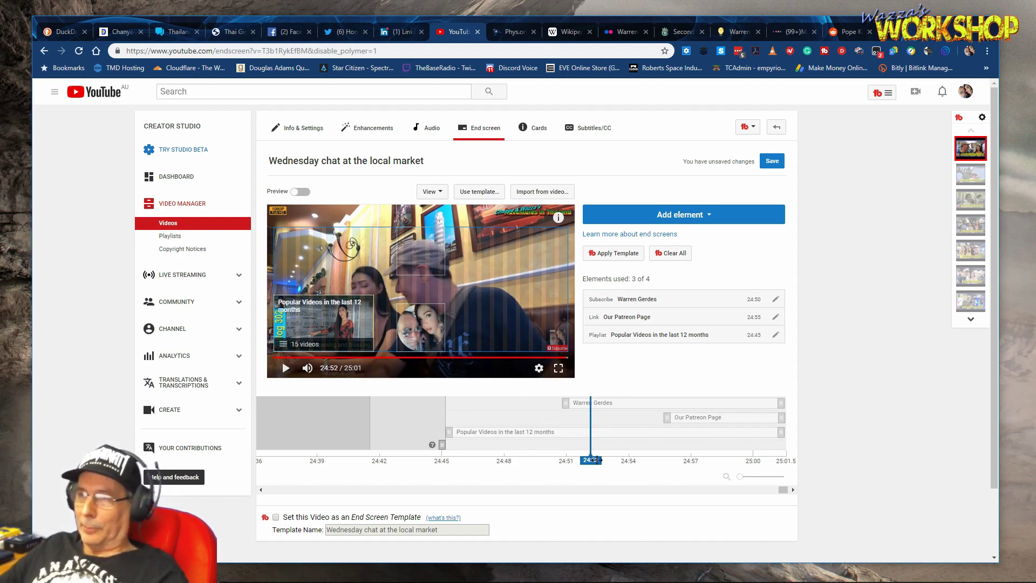
left_click_drag(591, 456, 422, 460)
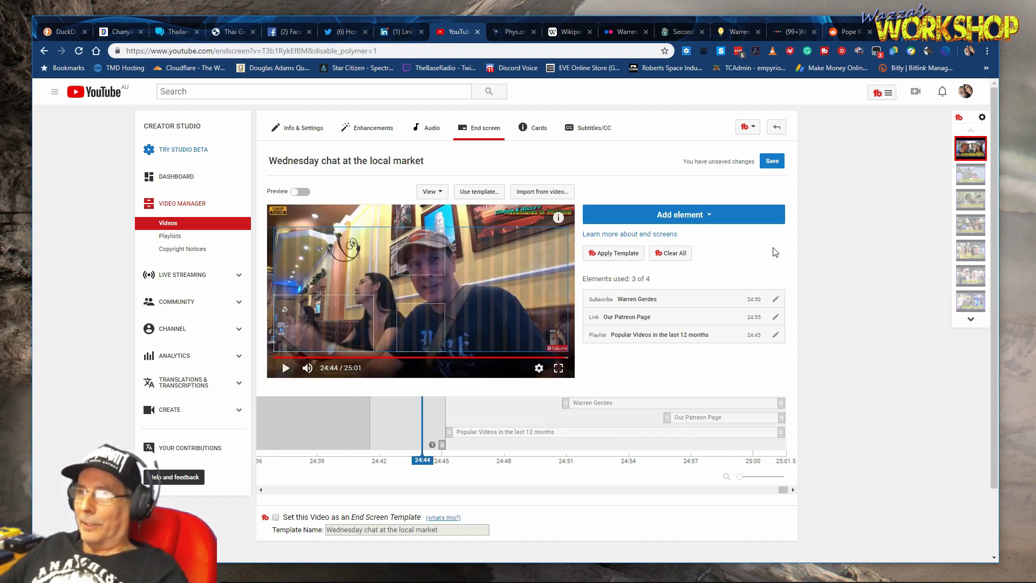
left_click(773, 163)
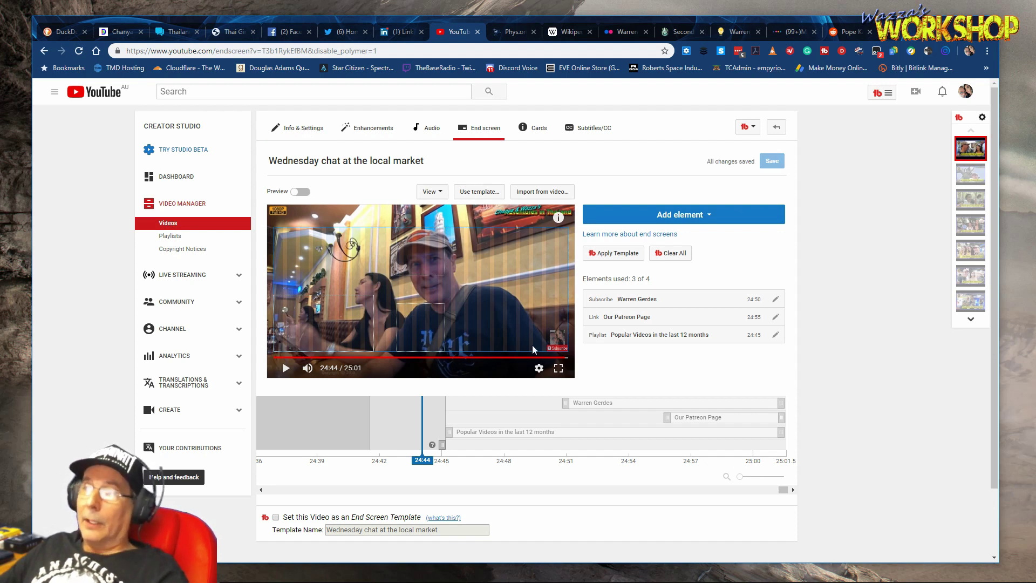
- Examine the footage around the middle of the video, from 10:38 to 12:51, on the cards timeline for a suitable break
left_click(537, 129)
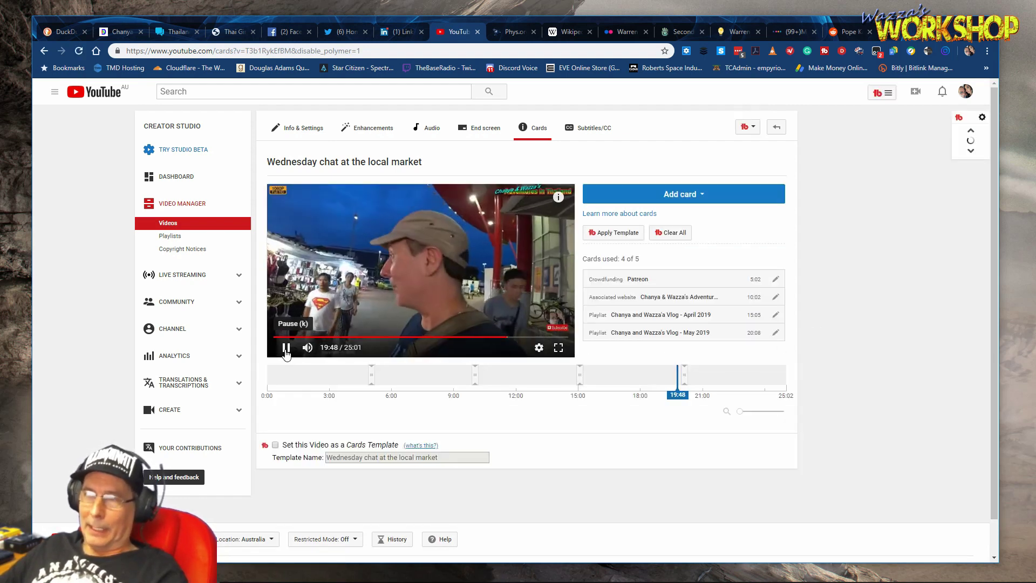
left_click(286, 348)
left_click(488, 386)
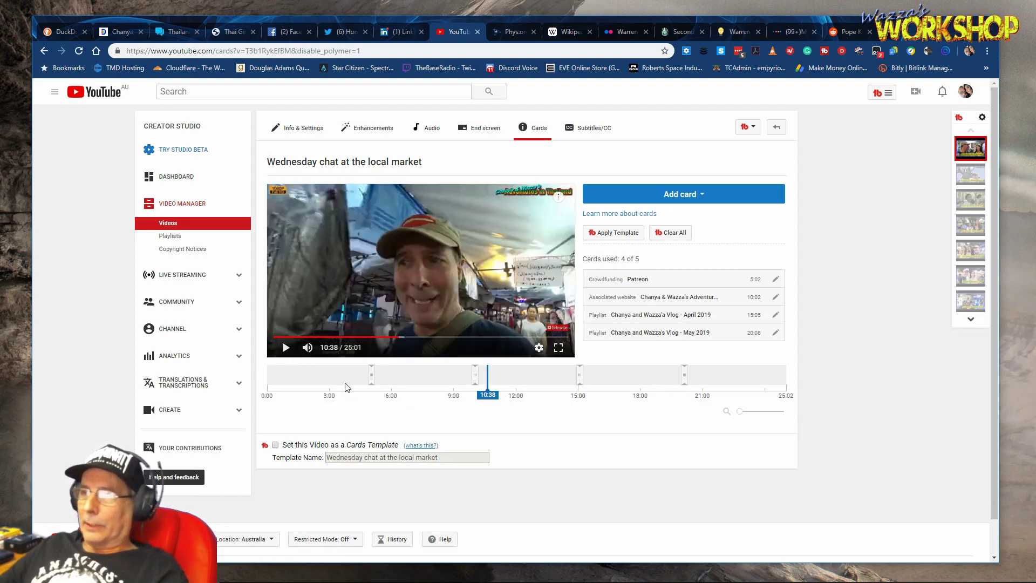
left_click(286, 349)
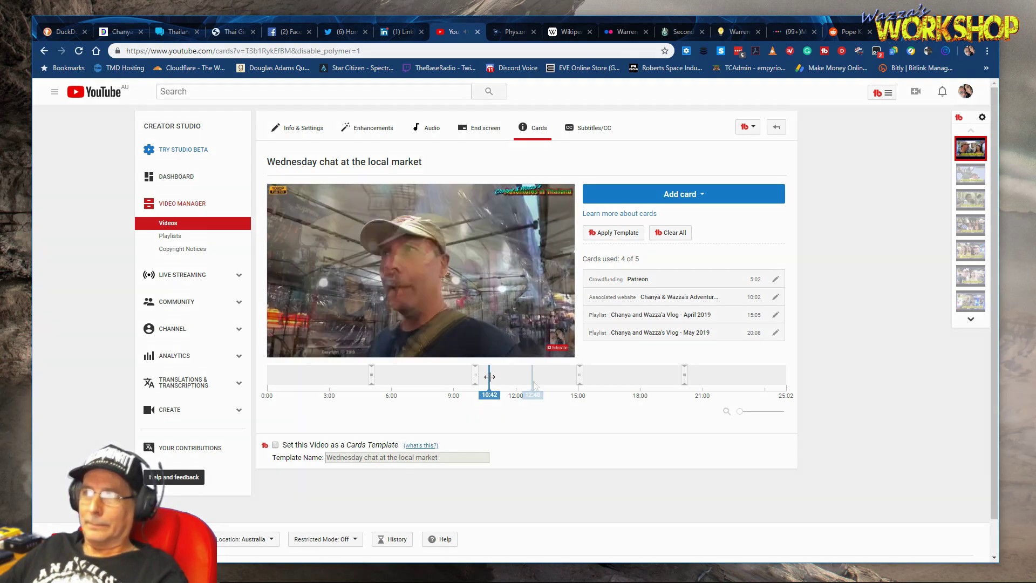
left_click_drag(489, 375, 533, 381)
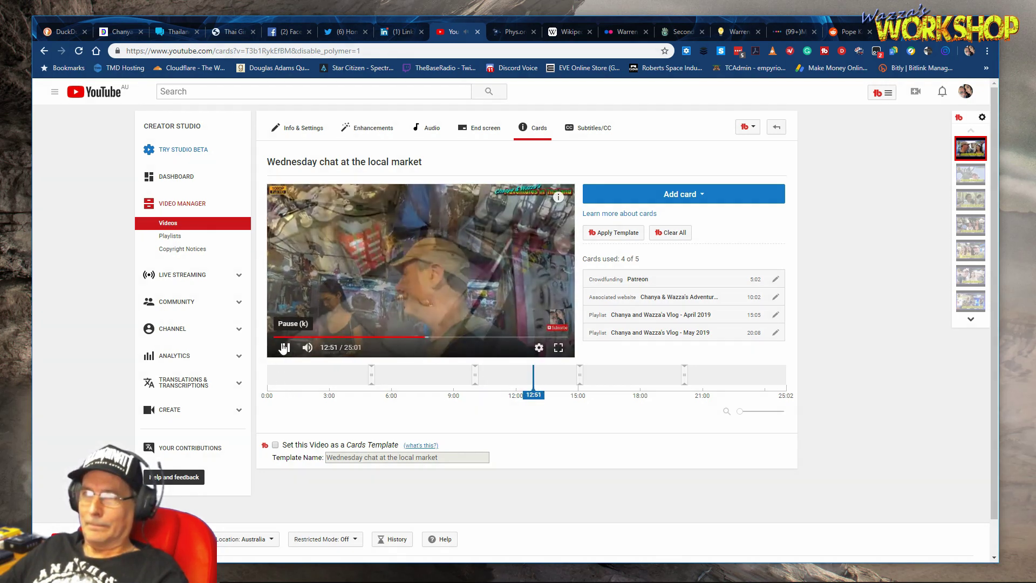
left_click(286, 348)
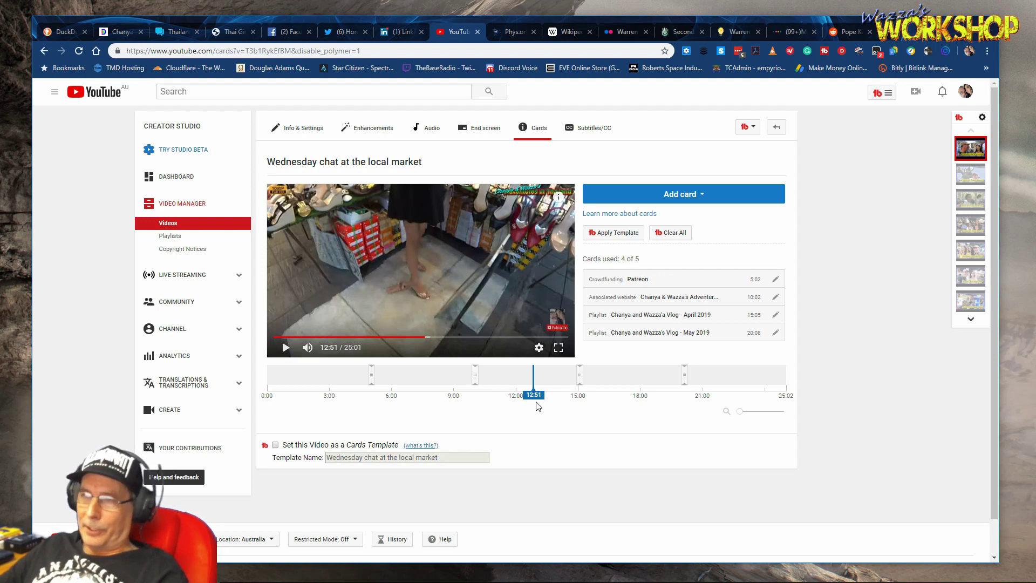
- Insert an ad break at 12:50 in the video's monetization settings
left_click(311, 129)
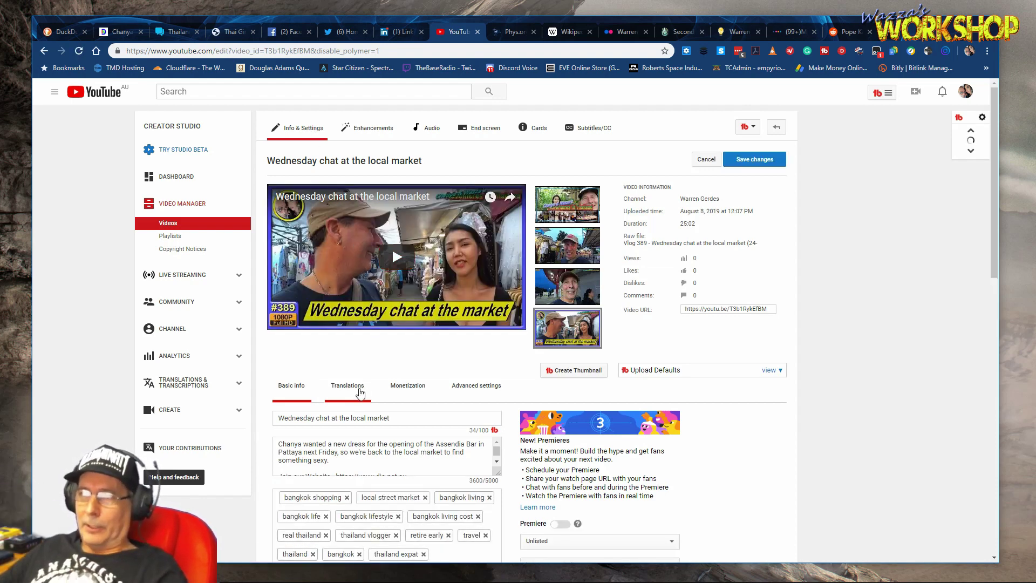
left_click(412, 391)
scroll(442, 383, "down", 6)
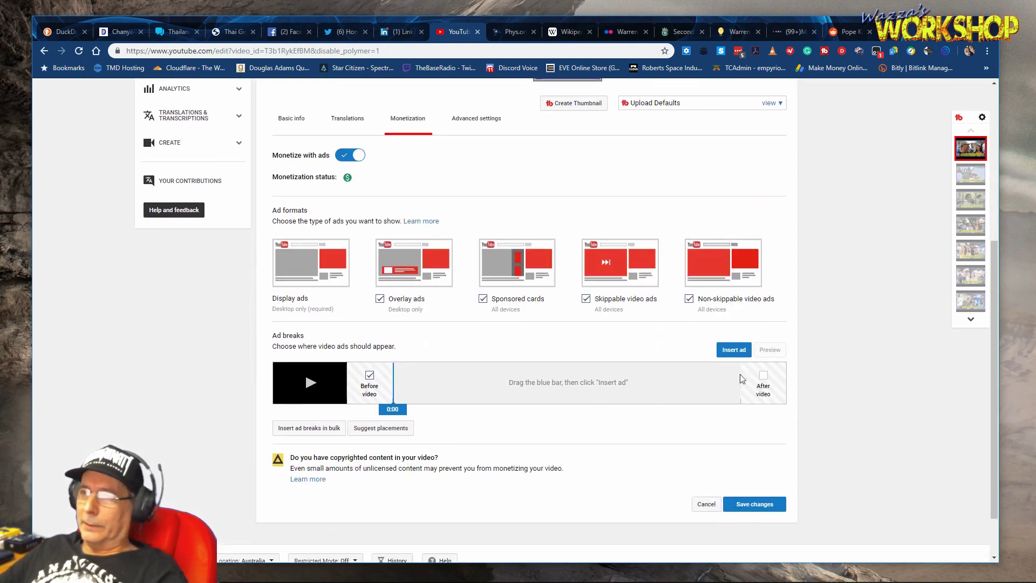
left_click_drag(402, 354, 567, 334)
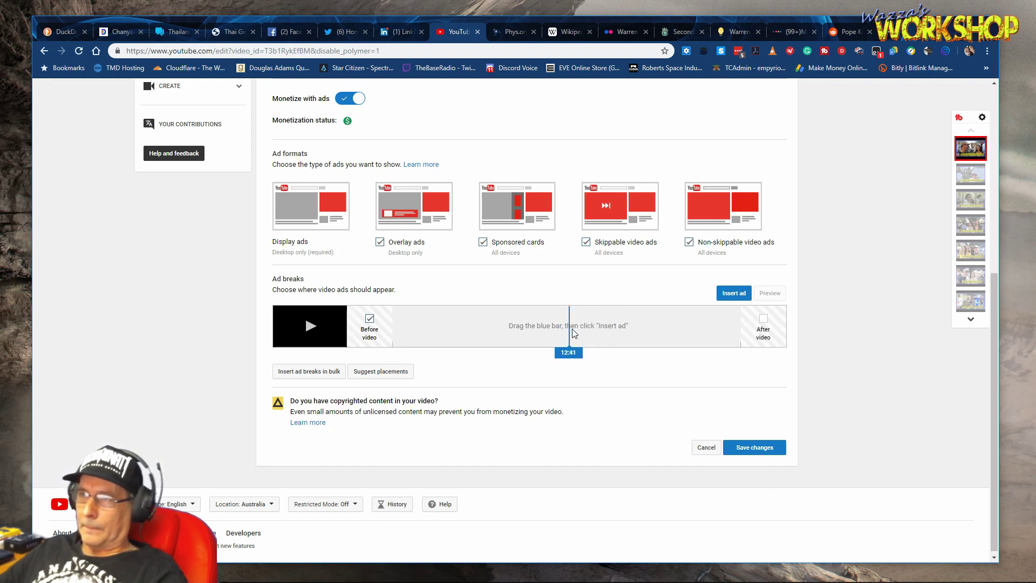
left_click_drag(576, 329, 574, 330)
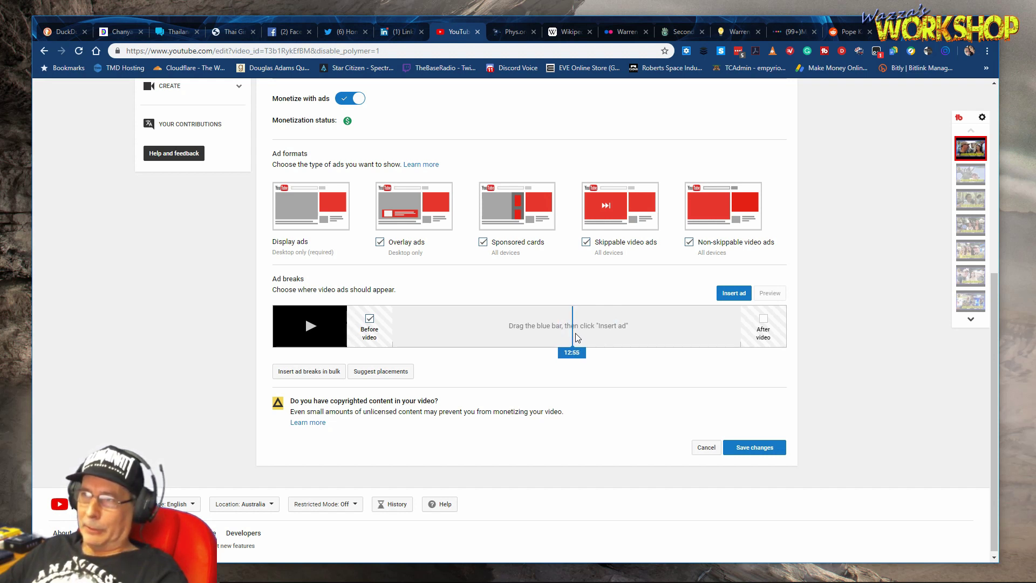
left_click(733, 294)
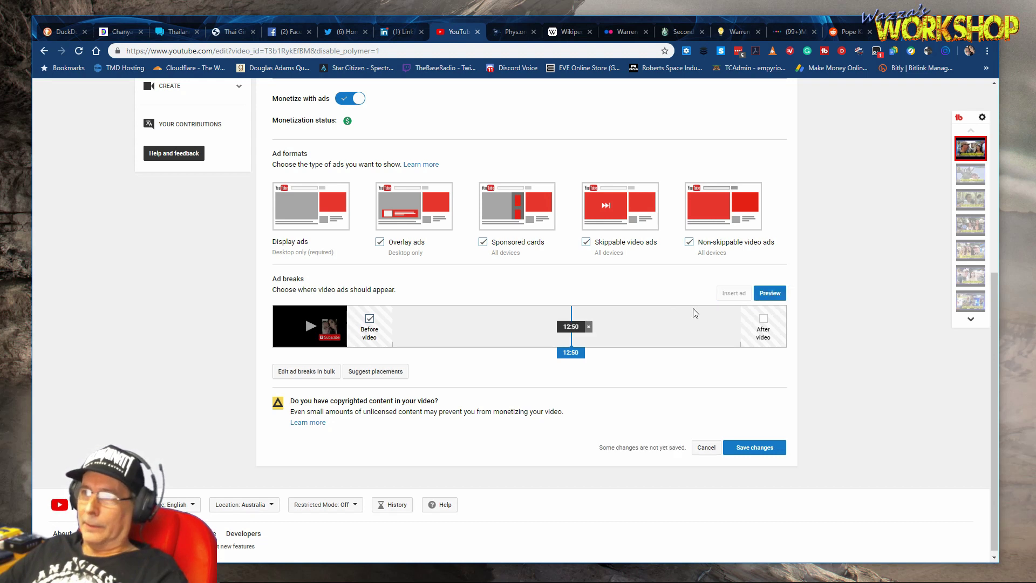
- Add another ad break at 0:30, enable ads after the video and save the changes
left_click_drag(571, 357, 403, 357)
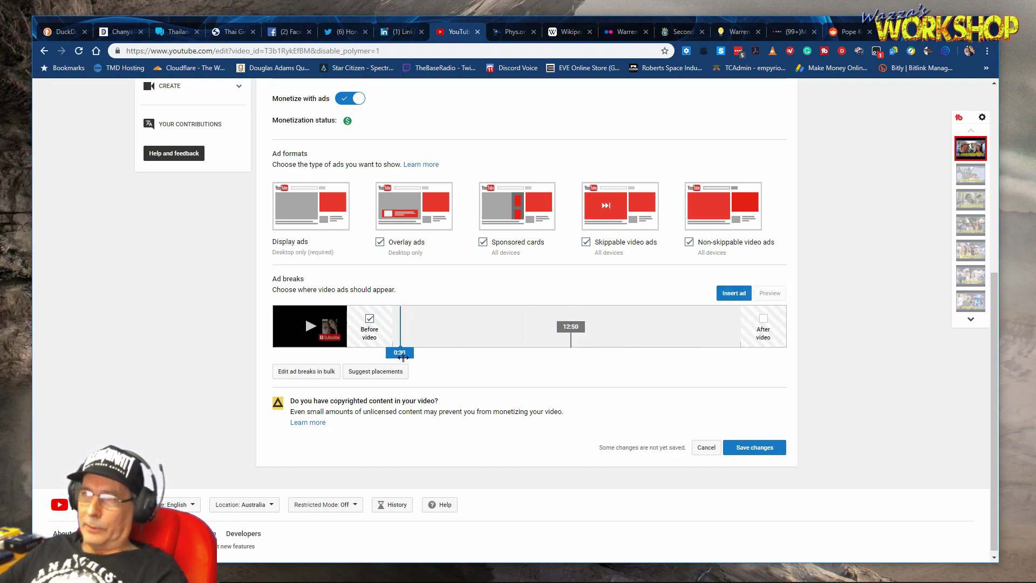
left_click(733, 293)
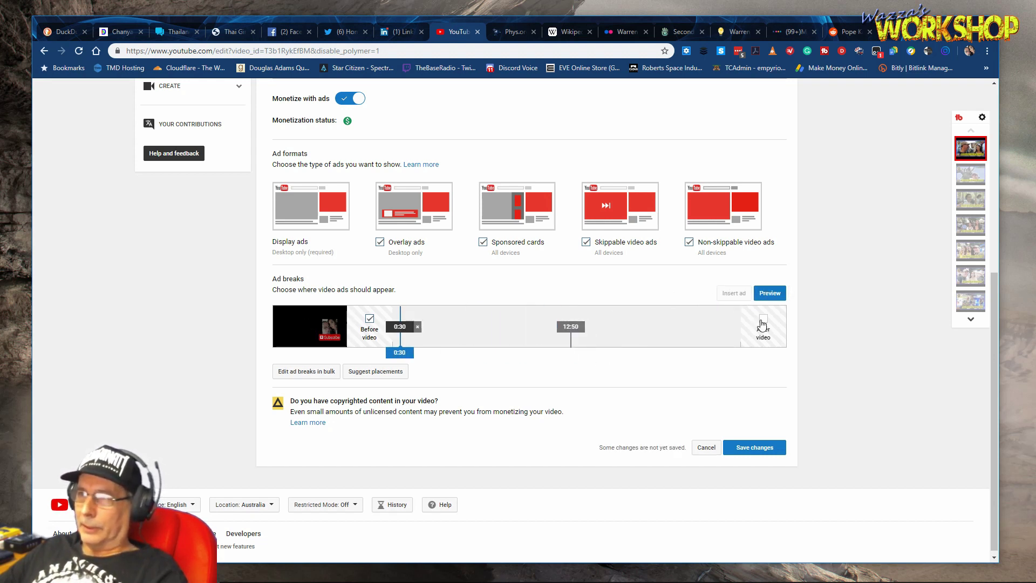
left_click(764, 318)
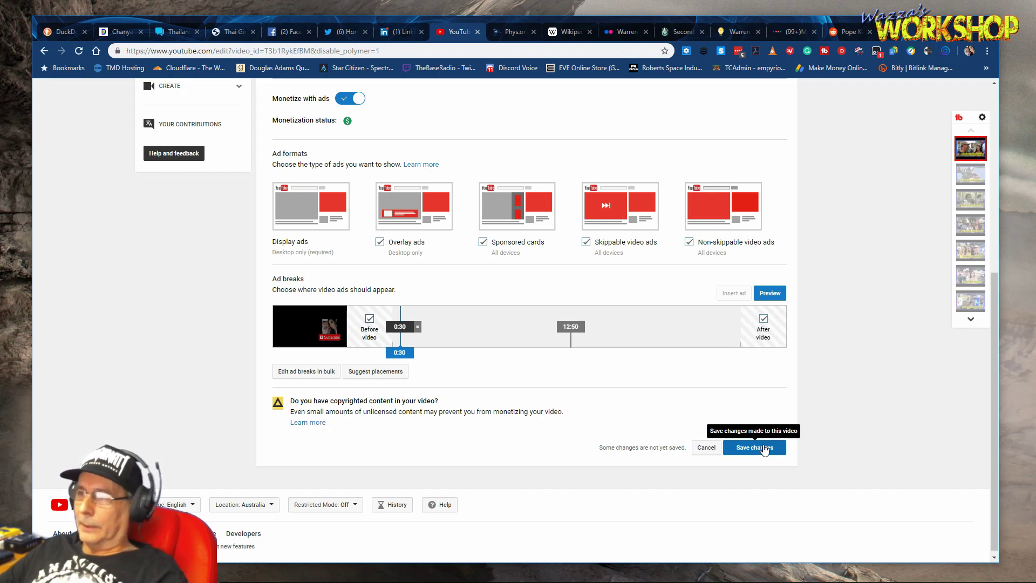
left_click(765, 449)
- Return to the video's basic info and select its video URL
scroll(821, 308, "up", 6)
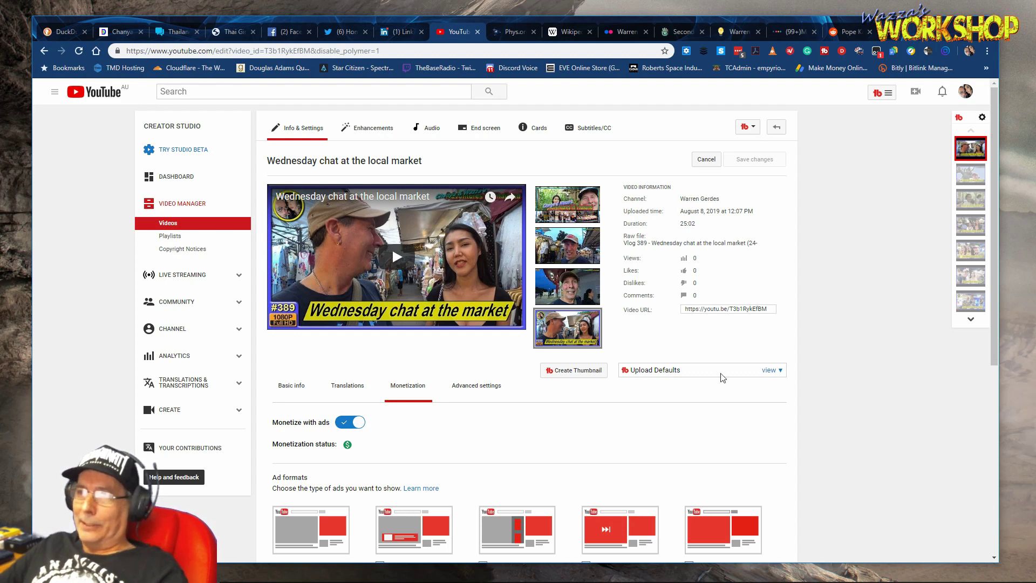
left_click(294, 387)
scroll(788, 310, "down", 2)
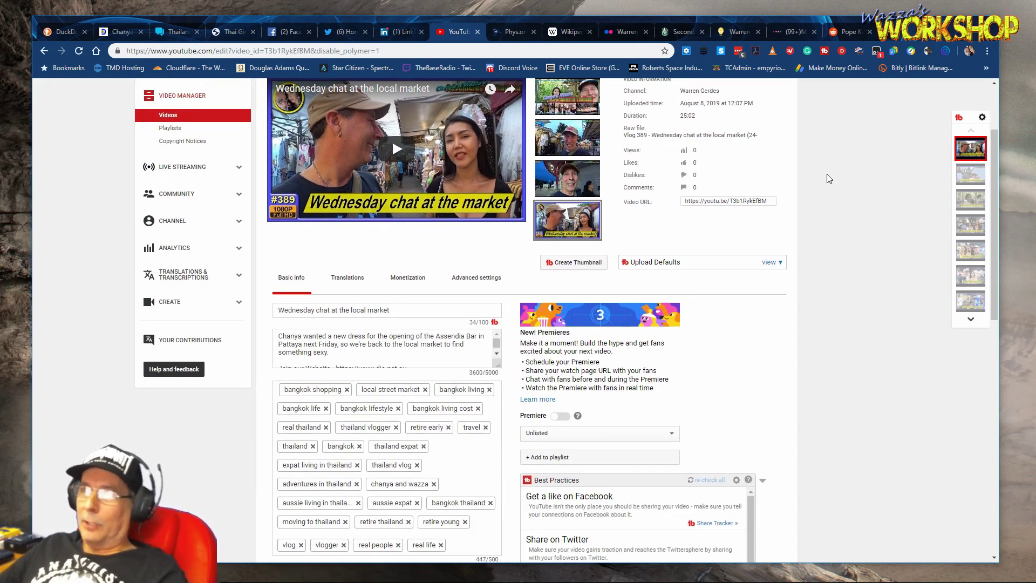
left_click(750, 201)
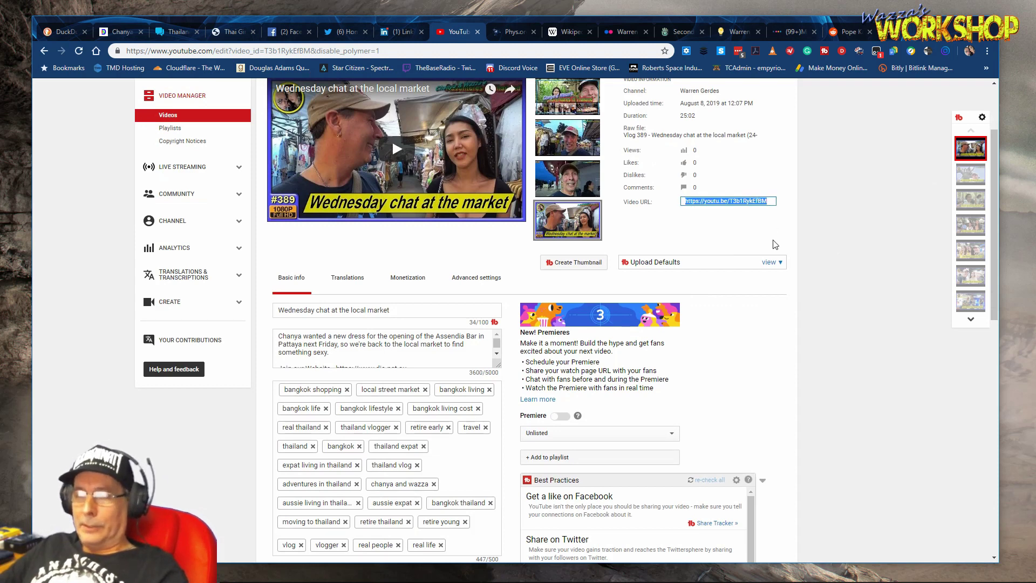
- Open the bookmarked Patreon page in a new tab, view it in the maximized browser window and close the tab
left_click(983, 68)
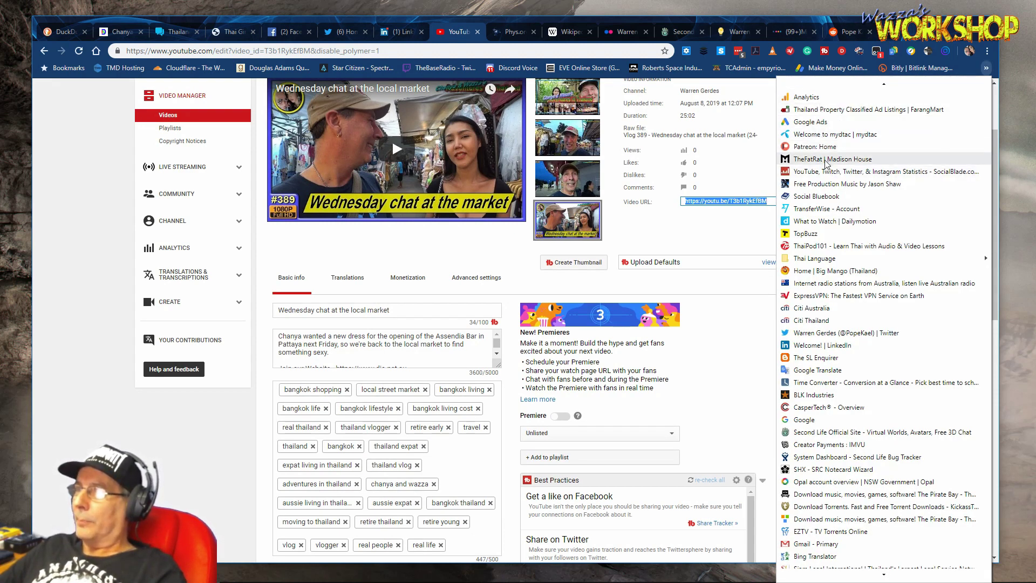
right_click(824, 145)
left_click(856, 153)
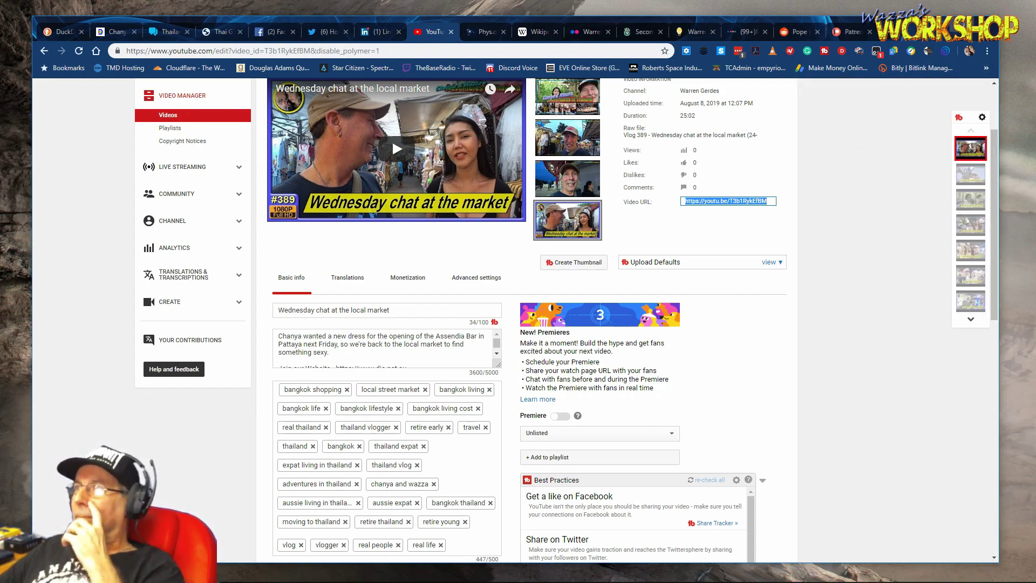
left_click(961, 22)
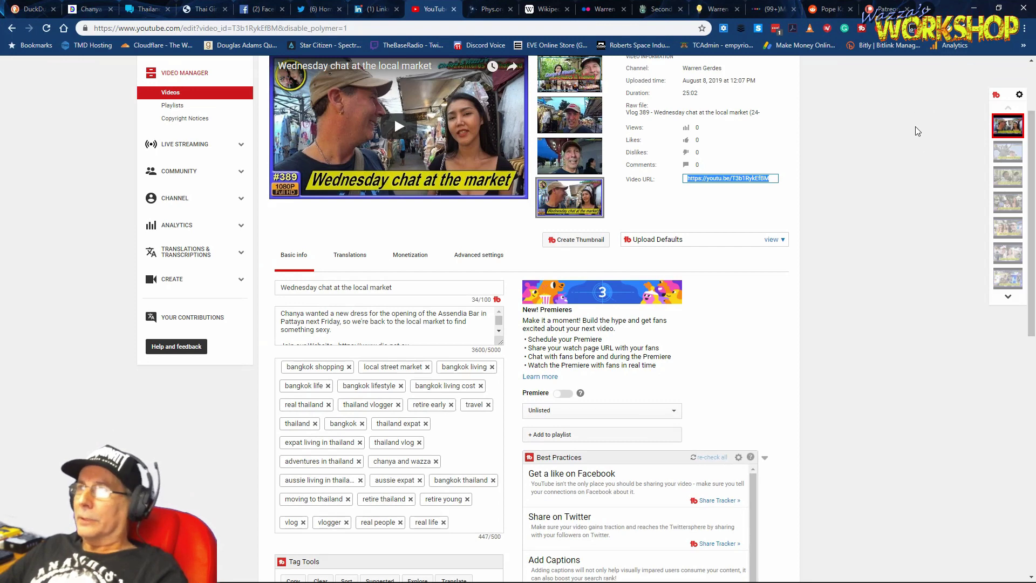
left_click(886, 10)
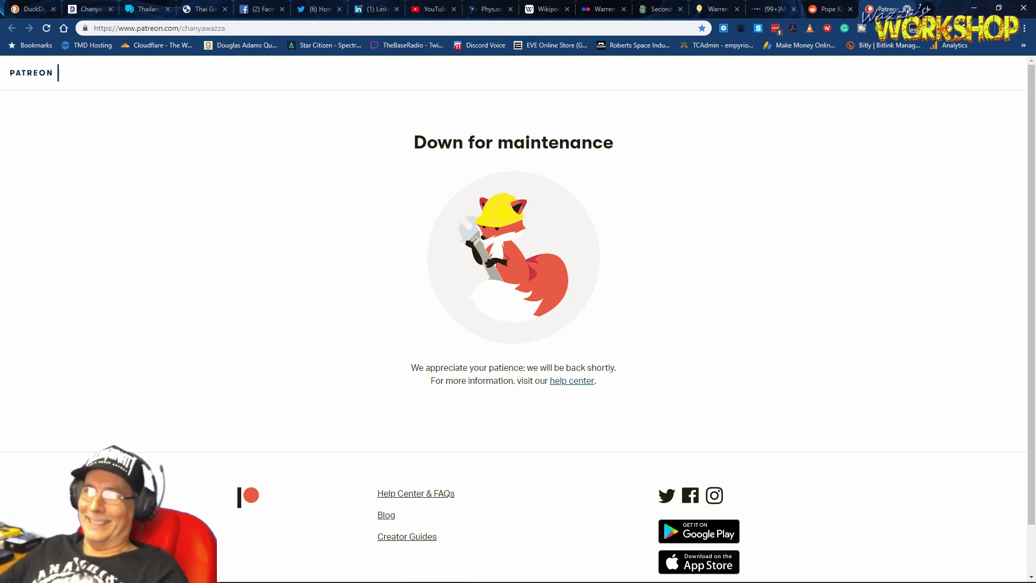
left_click(907, 9)
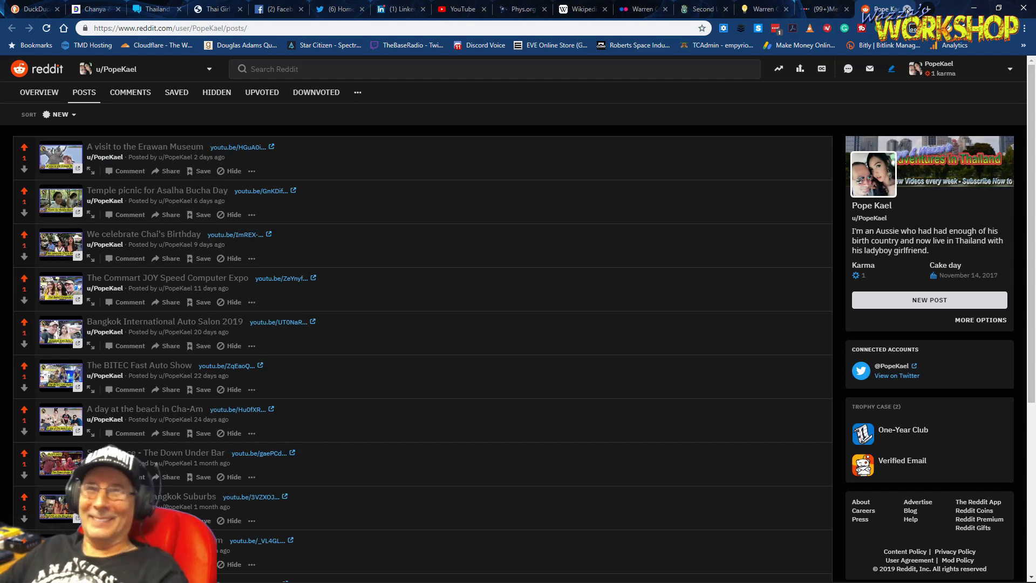
- Switch to the dia.net.au website and start a new WordPress post
left_click(90, 10)
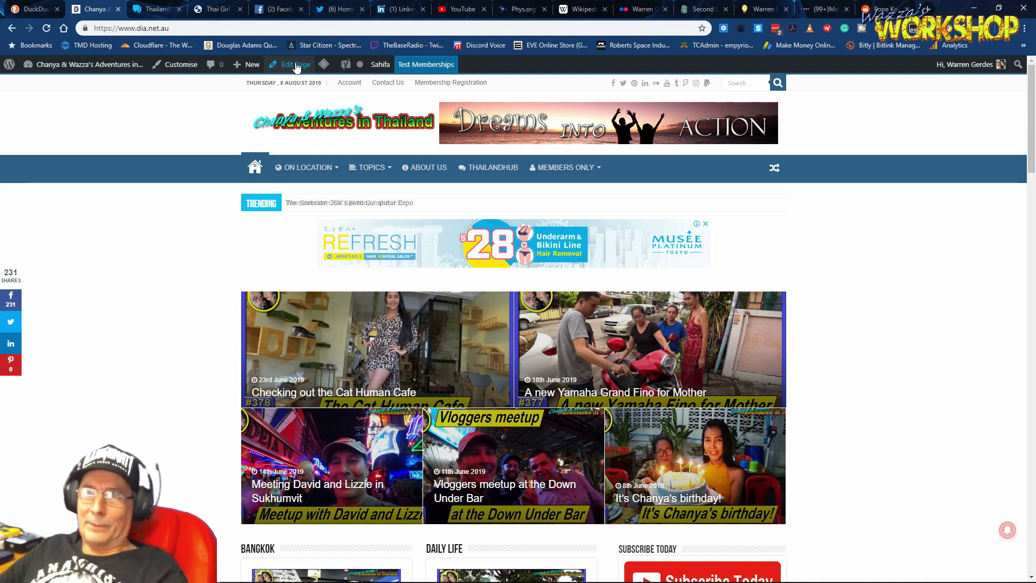
left_click(626, 135)
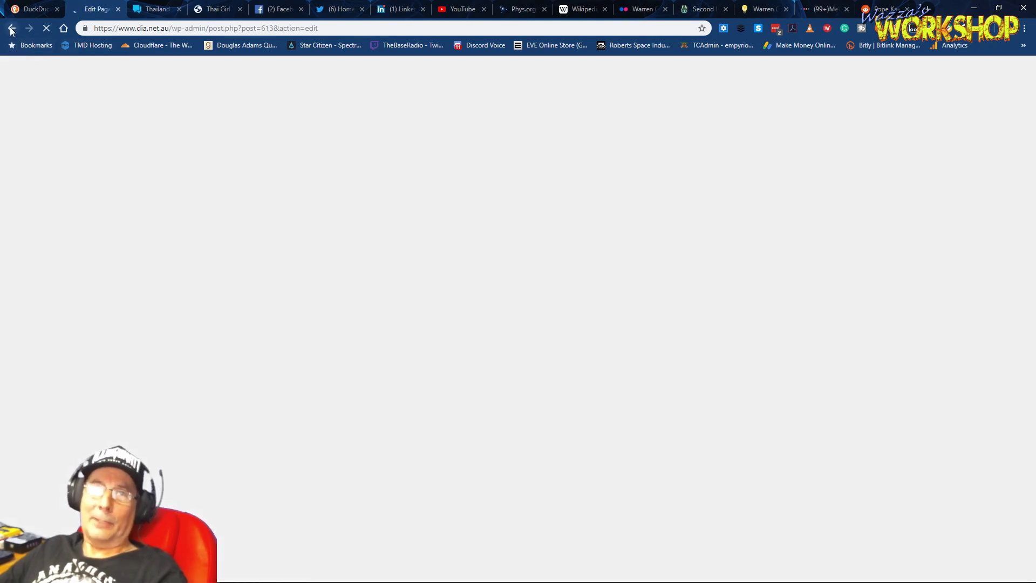
left_click(10, 29)
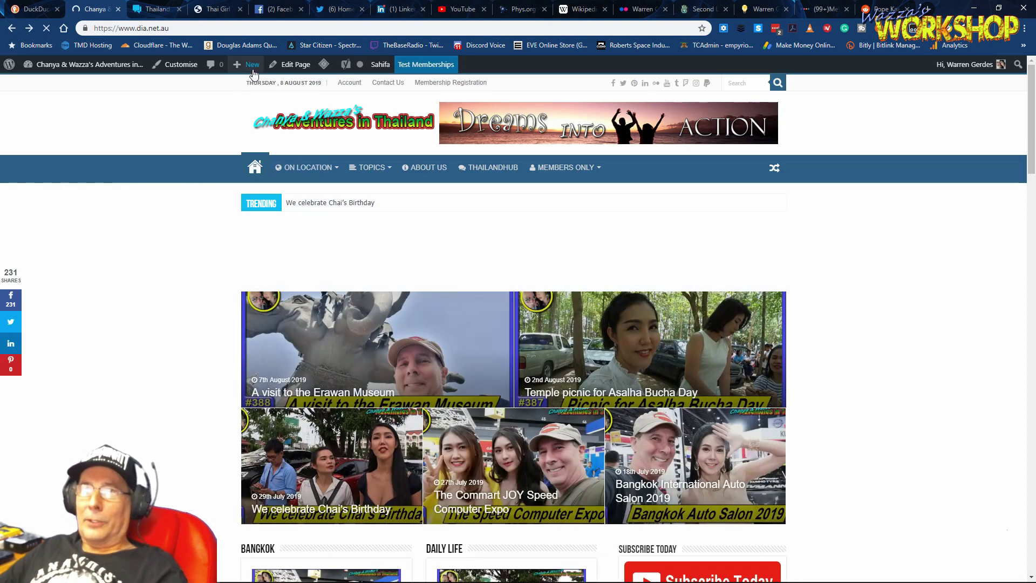
left_click(251, 82)
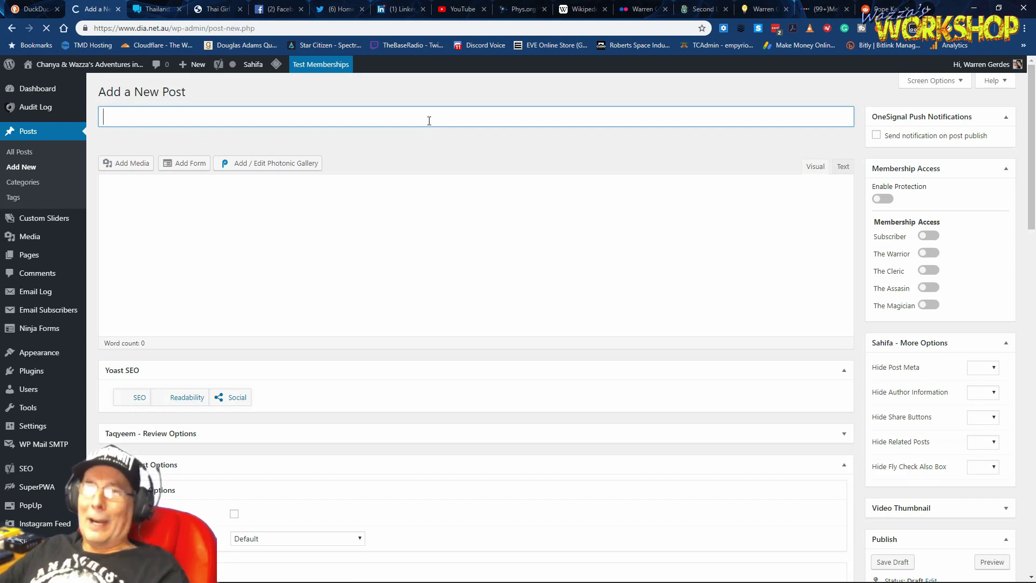
- Copy the title "Wednesday chat at the local market" from the YouTube video into the new post's title
left_click(457, 10)
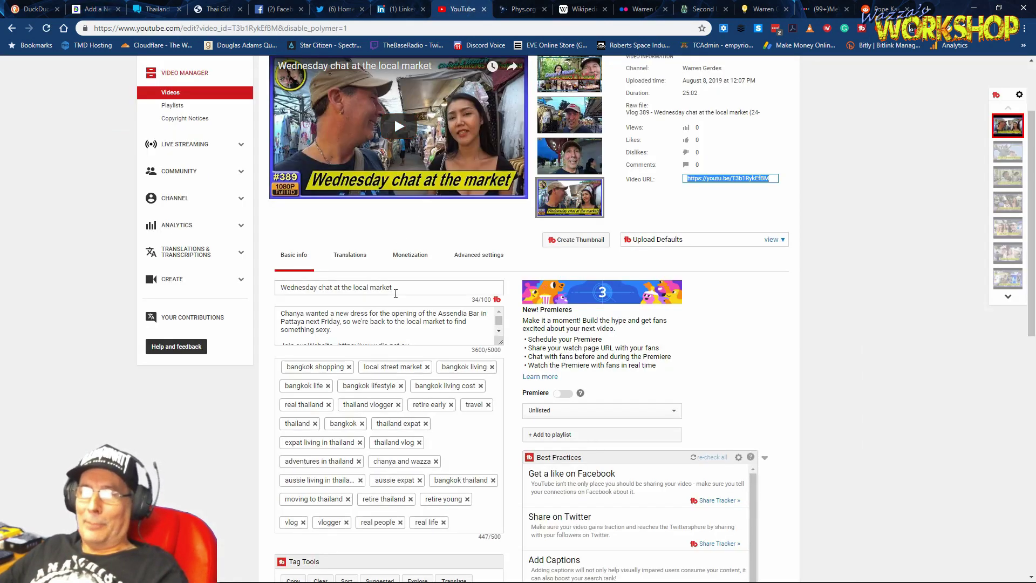
left_click(413, 285)
left_click_drag(414, 285, 216, 289)
key("ctrl+c")
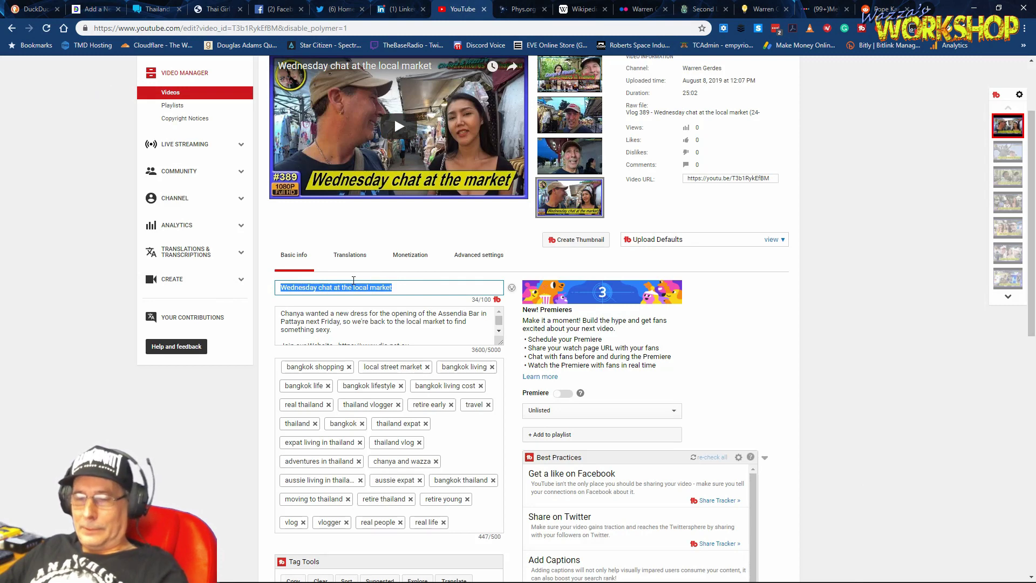
left_click(93, 9)
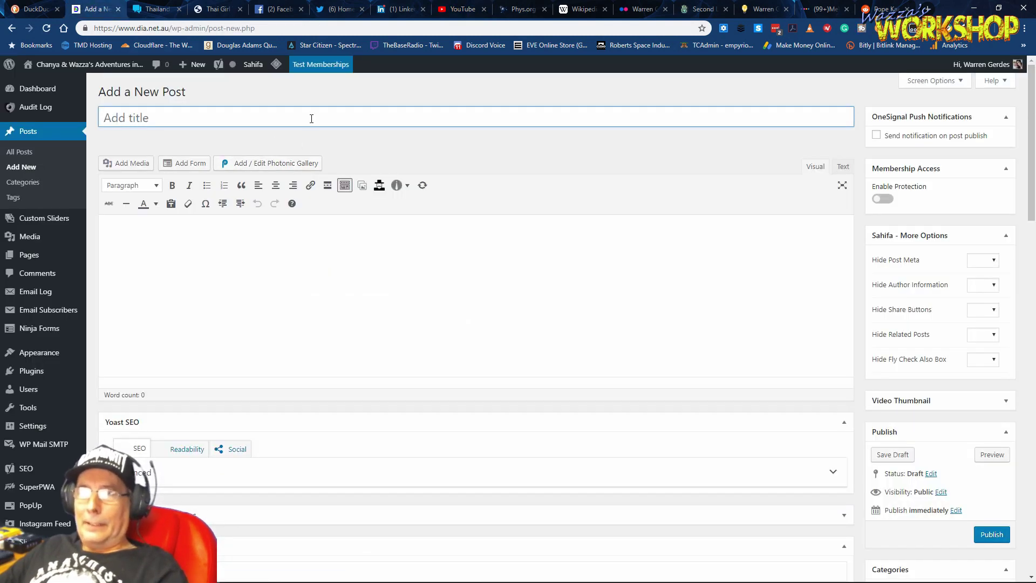
key("ctrl+v")
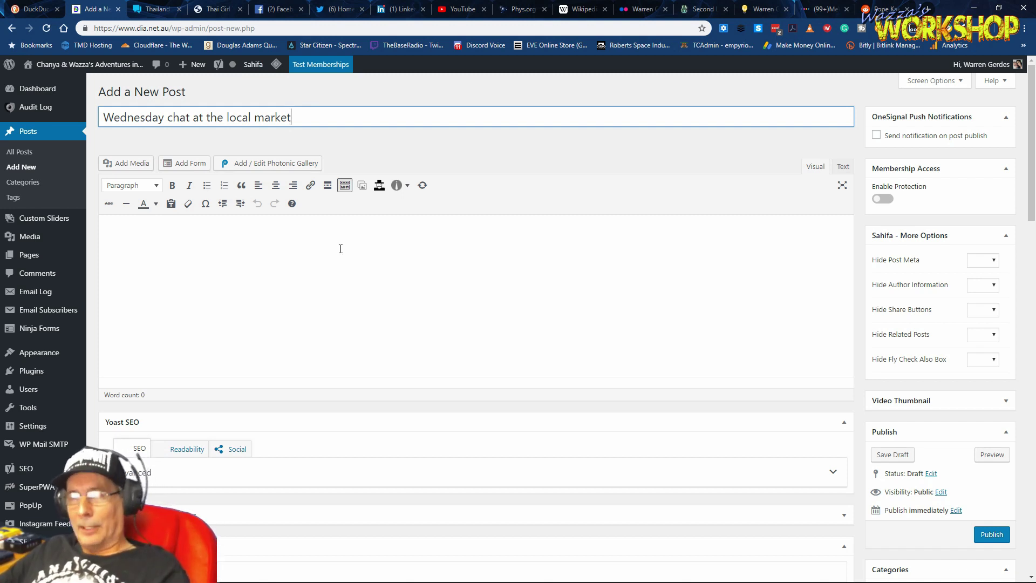
- Copy the YouTube description from "I do feel I need to apologise" through the Big C Supercenter Phetkasem map link into the post body
left_click(459, 10)
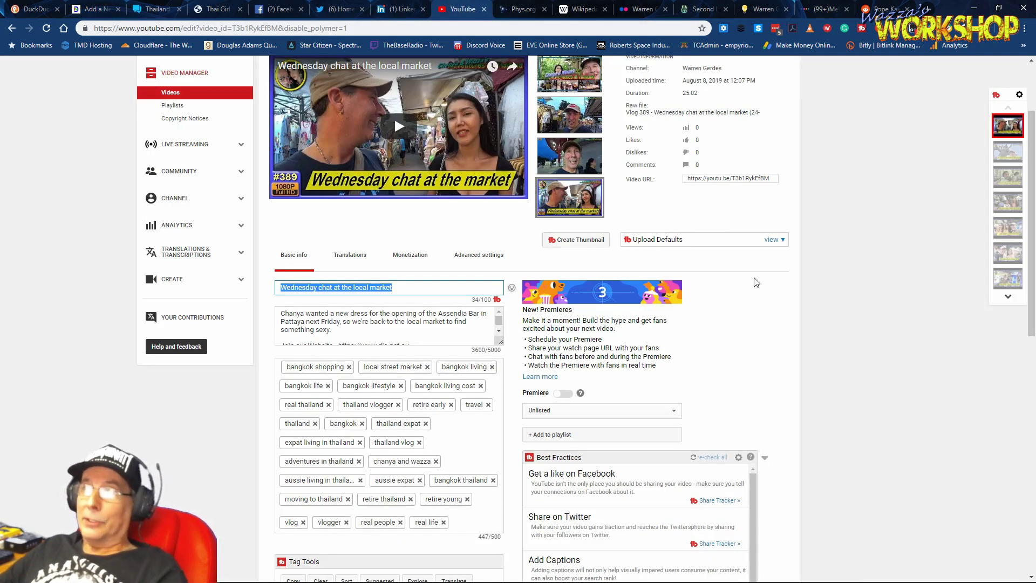
scroll(756, 282, "down", 2)
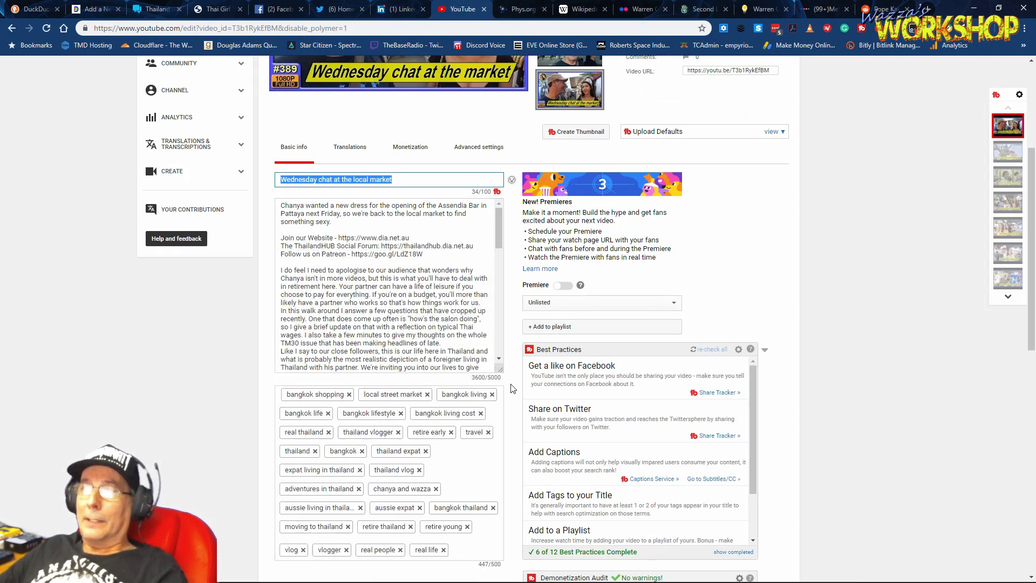
left_click_drag(500, 370, 494, 435)
left_click_drag(422, 400, 269, 277)
key("ctrl+c")
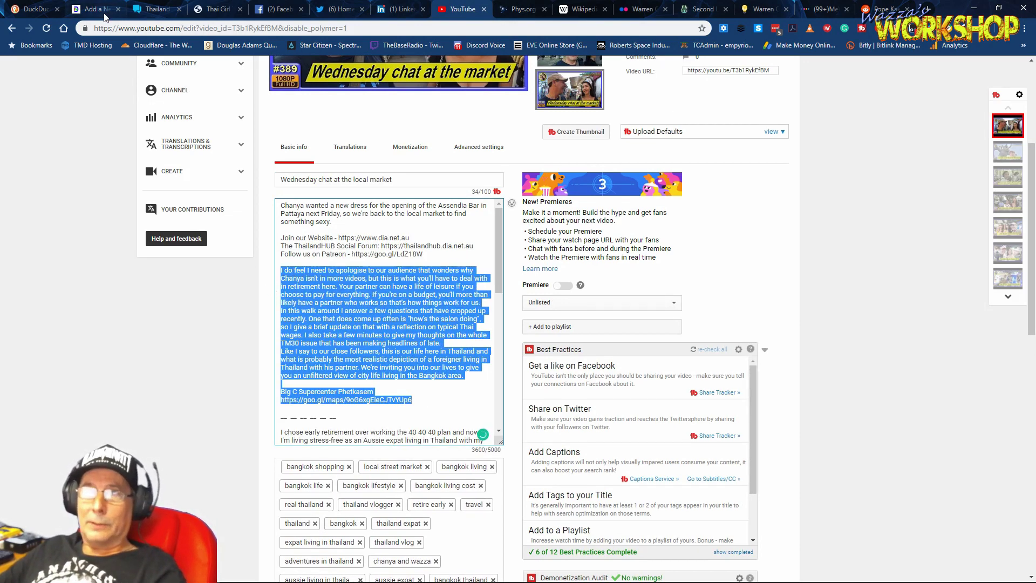
left_click(97, 9)
left_click(271, 228)
key("ctrl+v")
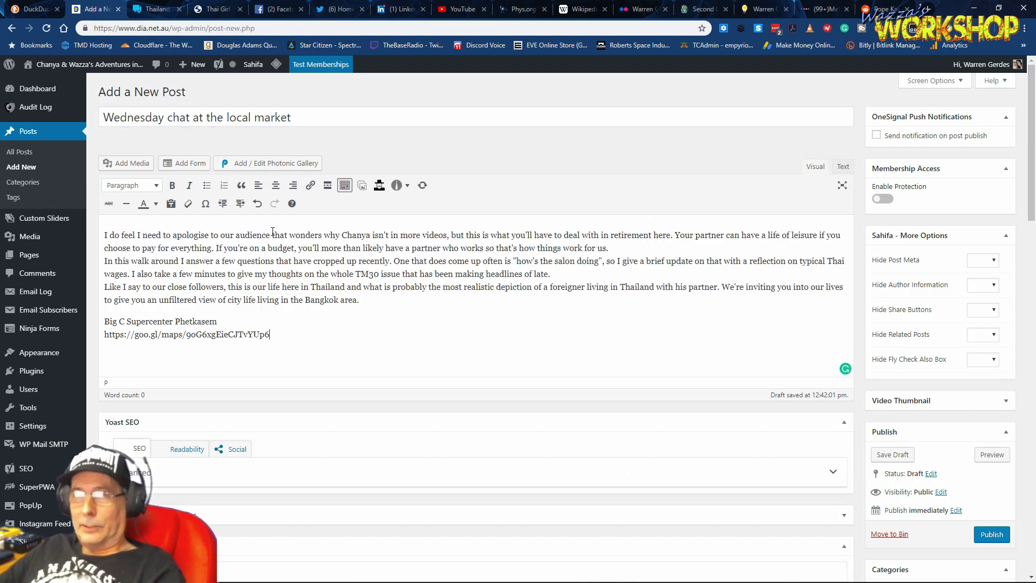
- Split the post text into separate paragraphs before "In this walk around" and before "Like I say to our close followers"
left_click(630, 248)
key("Return")
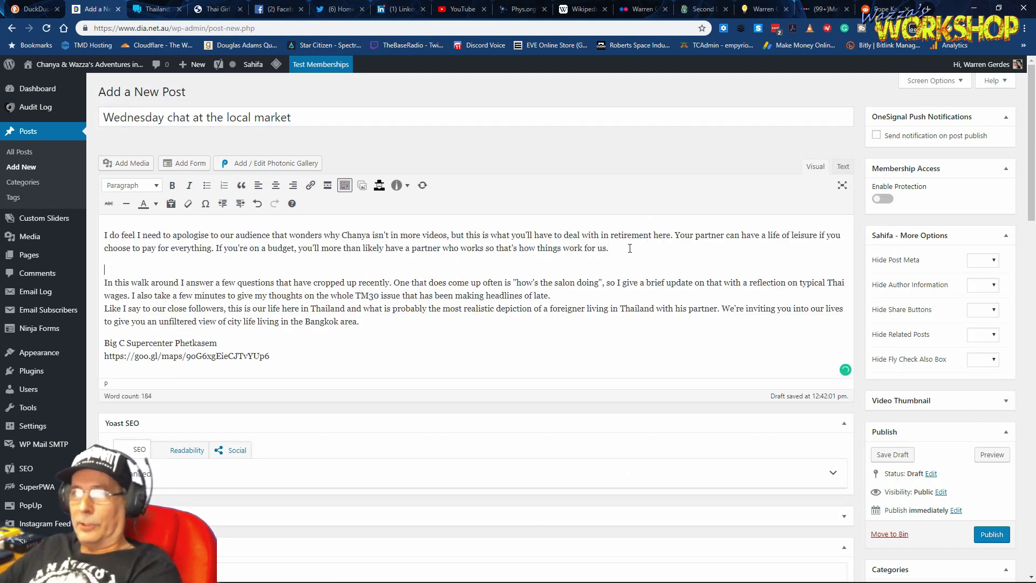
key("Delete")
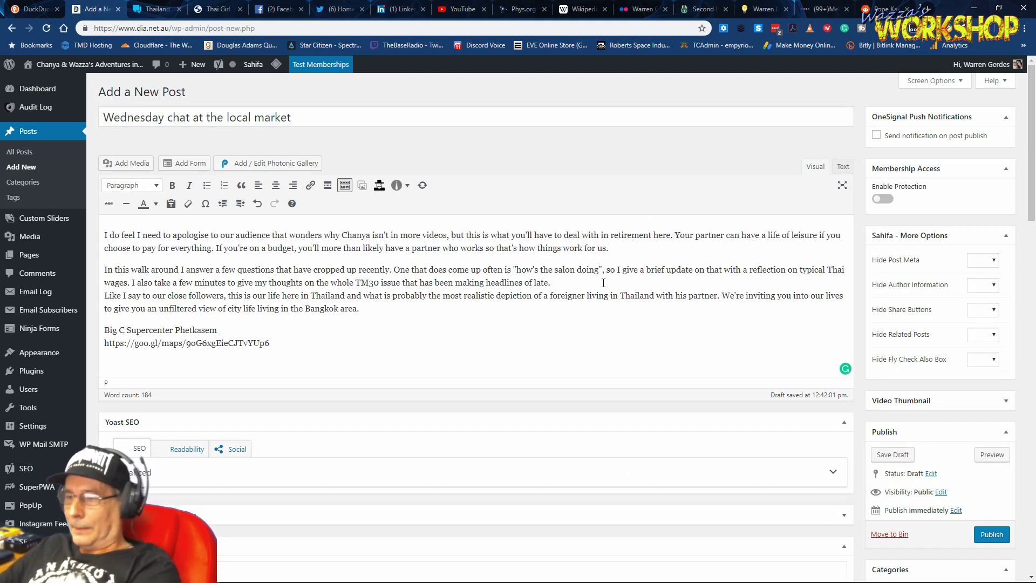
left_click(603, 283)
key("Return")
key("Delete")
- Assign the post to the categories Daily Life and Thailand Challenges
scroll(495, 324, "down", 2)
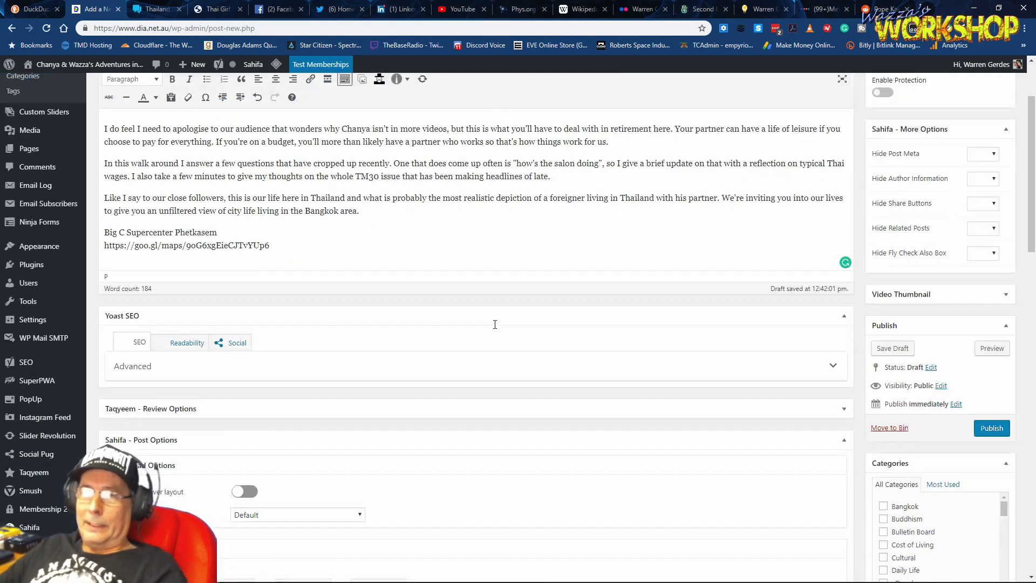
scroll(495, 325, "down", 2)
scroll(495, 325, "up", 2)
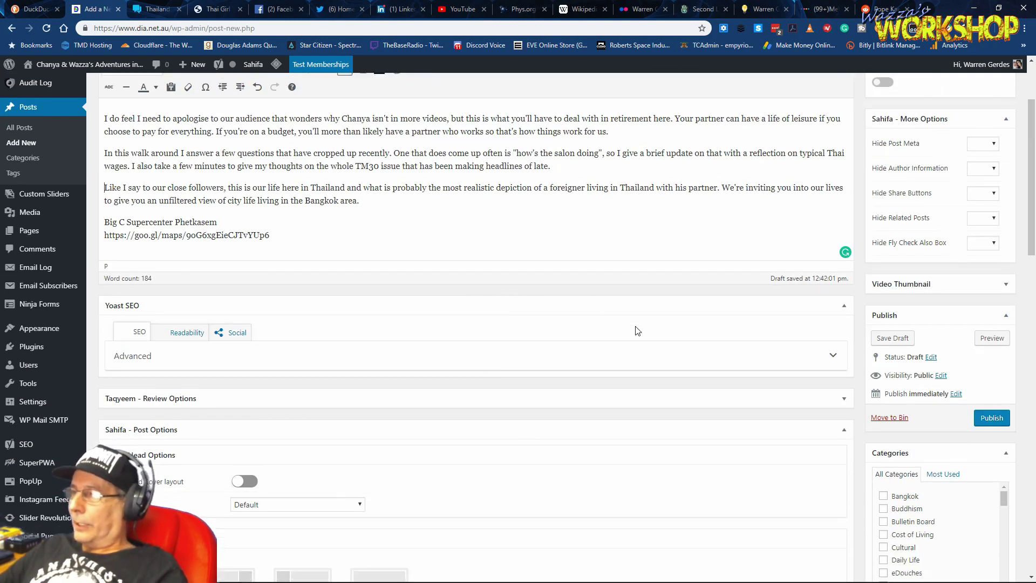
scroll(638, 331, "down", 5)
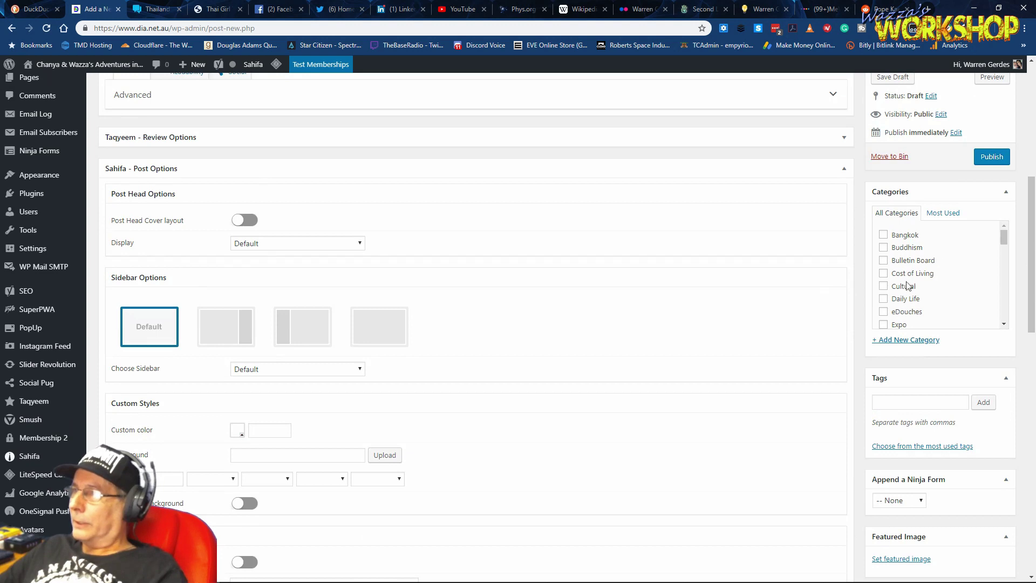
scroll(945, 273, "down", 3)
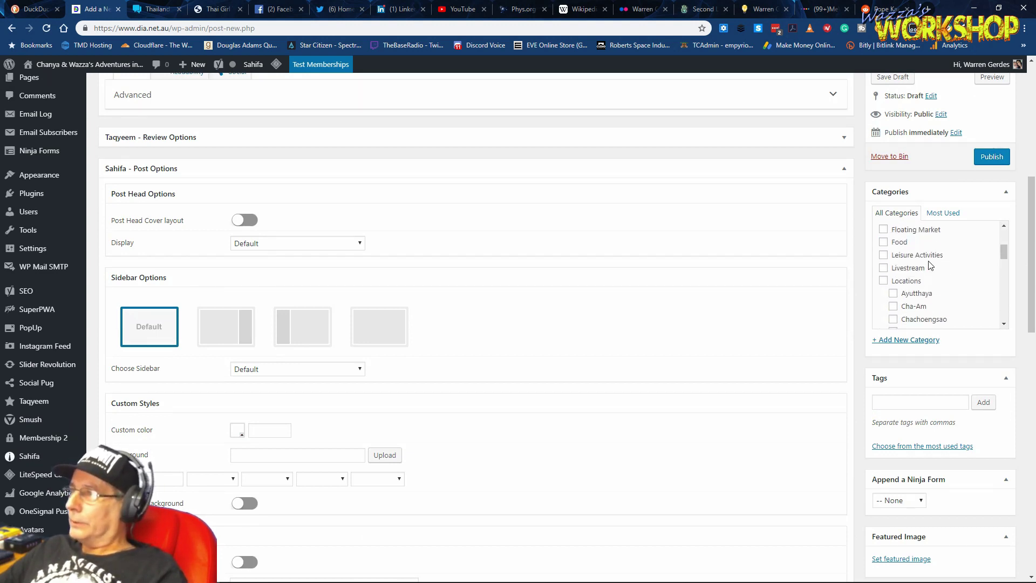
scroll(929, 265, "up", 1)
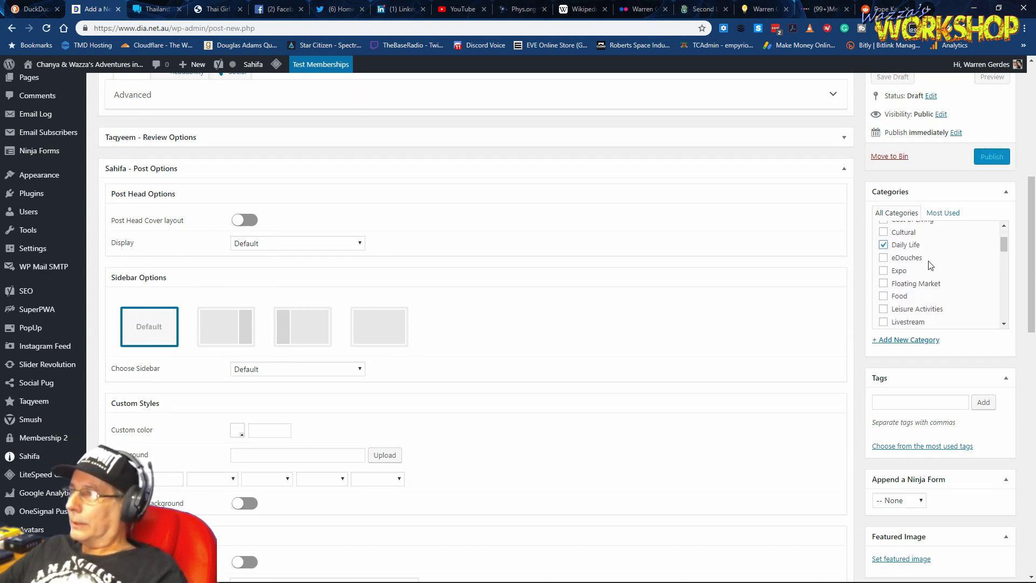
left_click(883, 297)
scroll(940, 270, "down", 3)
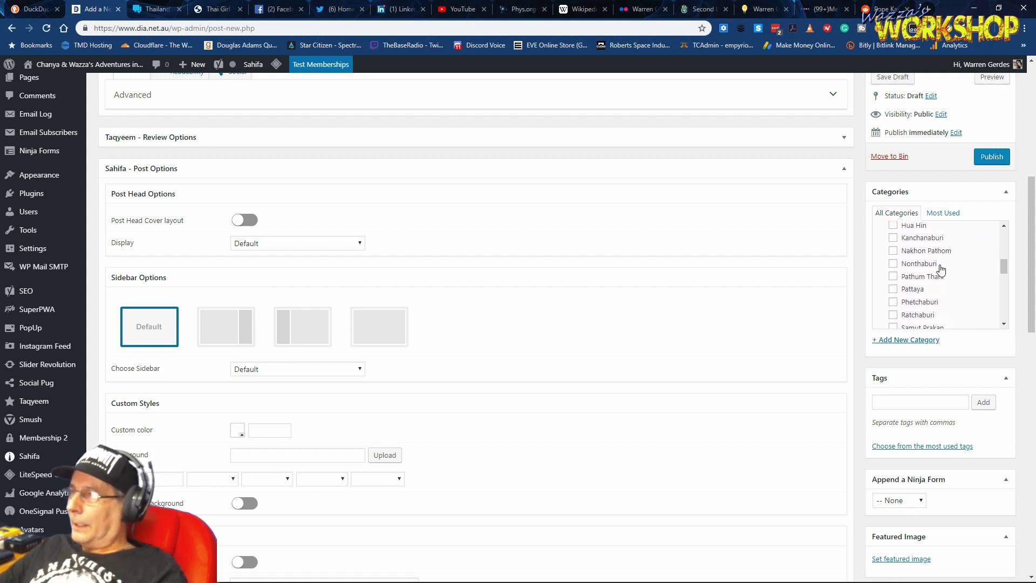
scroll(941, 269, "down", 2)
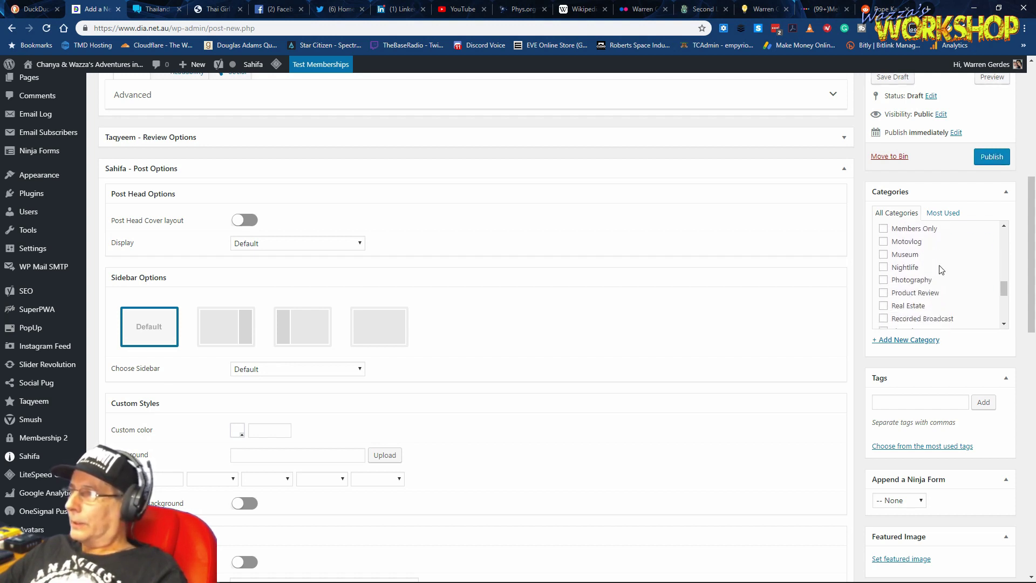
scroll(941, 269, "down", 3)
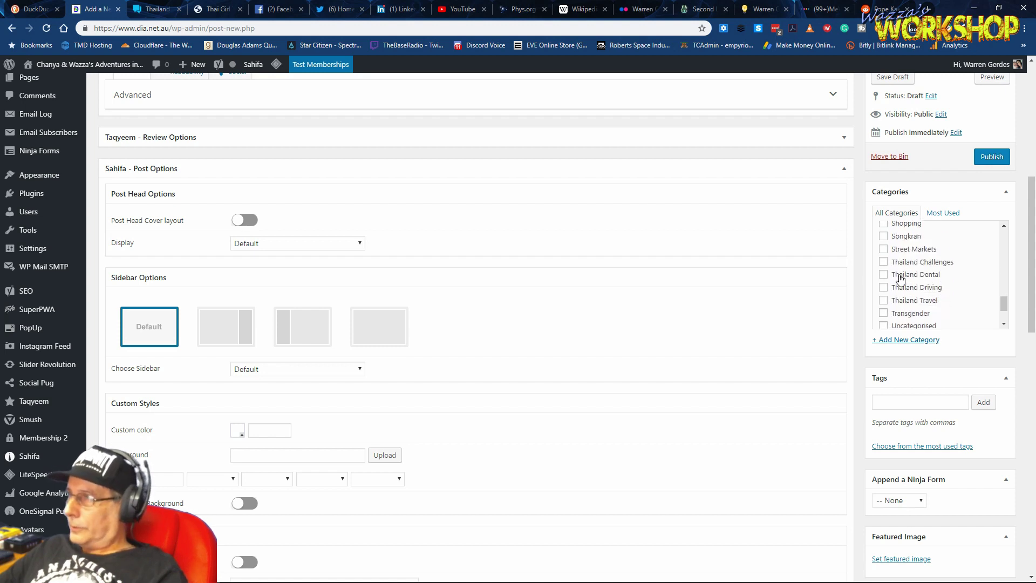
left_click(883, 262)
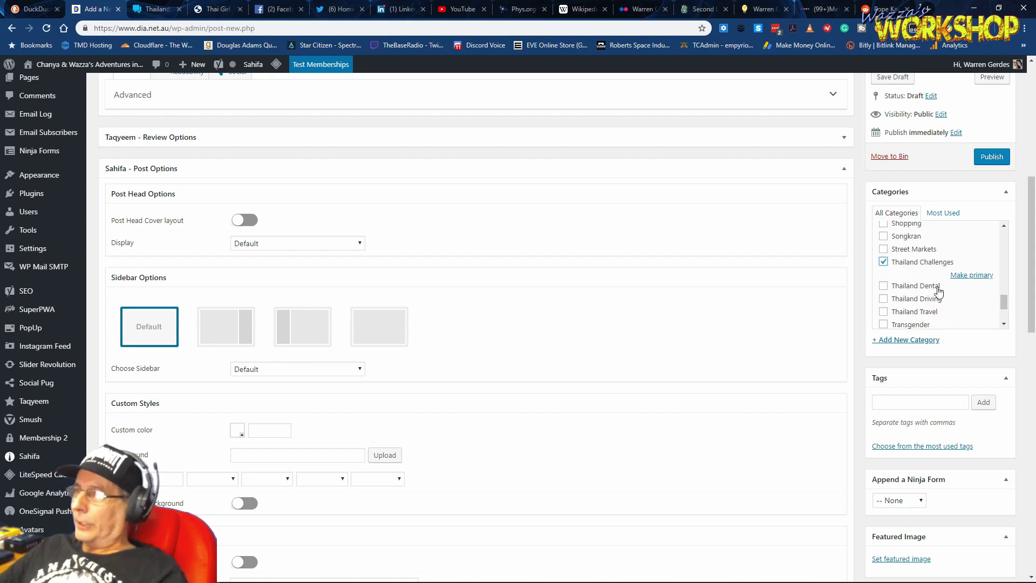
scroll(897, 284, "up", 3)
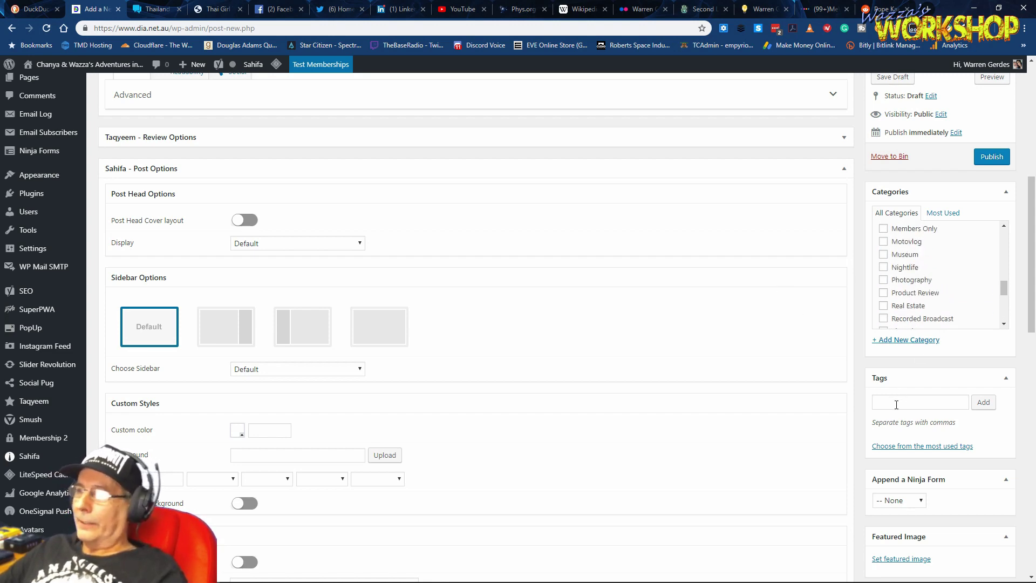
- Copy all of the YouTube video's tags to the clipboard and add them as tags of the WordPress post
left_click(459, 9)
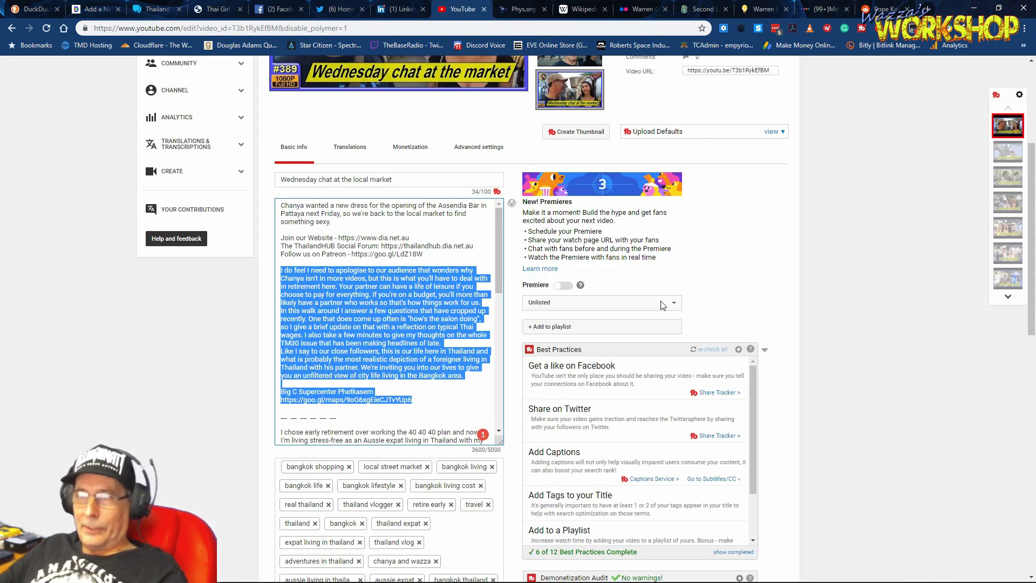
left_click(837, 306)
scroll(837, 305, "down", 3)
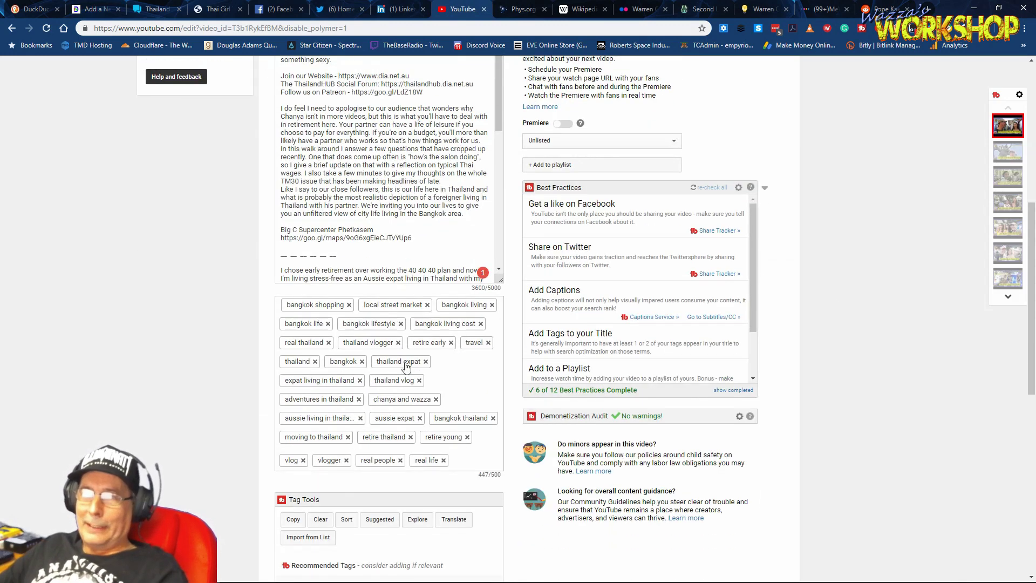
left_click(294, 520)
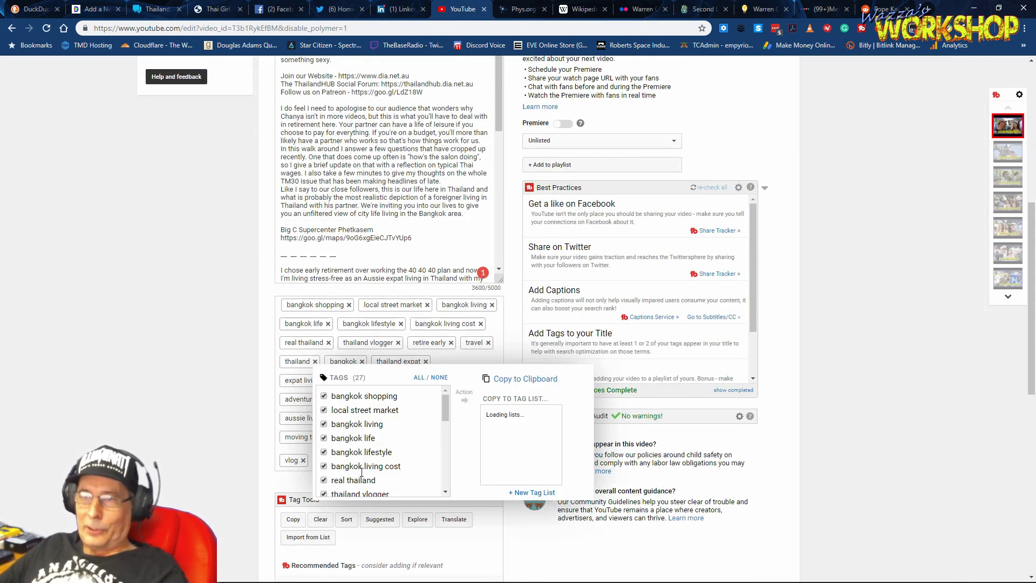
left_click(510, 380)
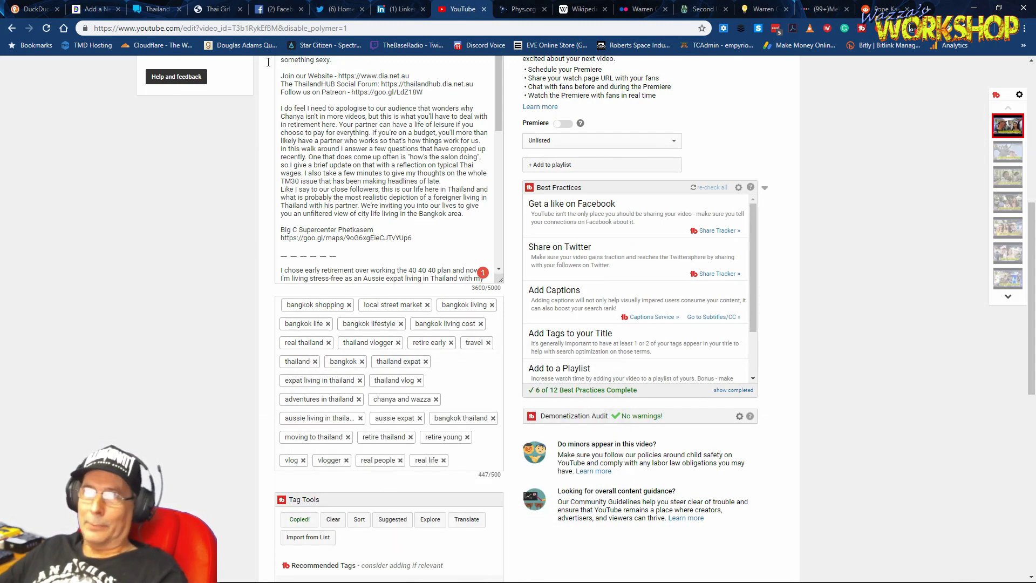
left_click(93, 10)
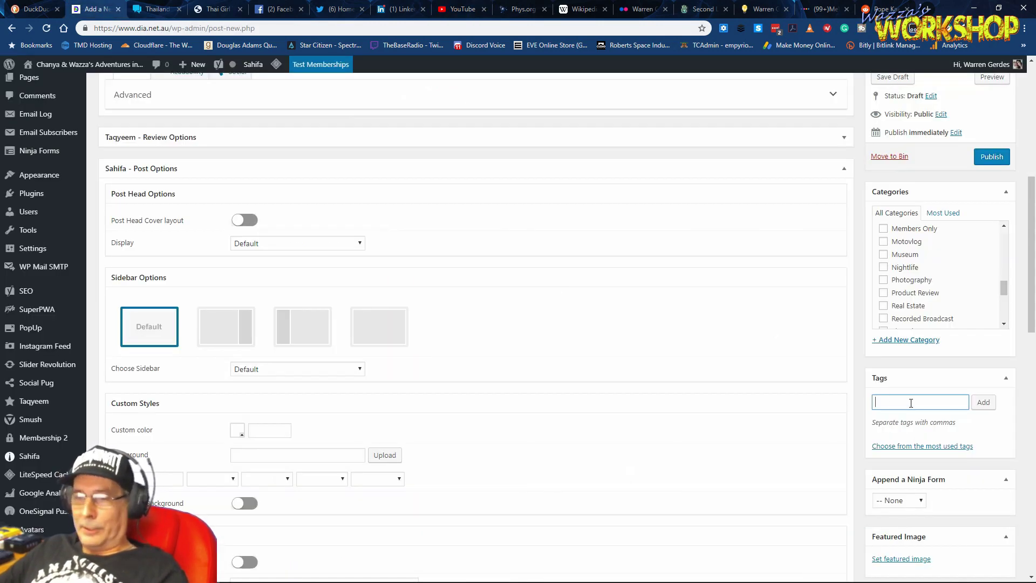
key("ctrl+v")
left_click(984, 402)
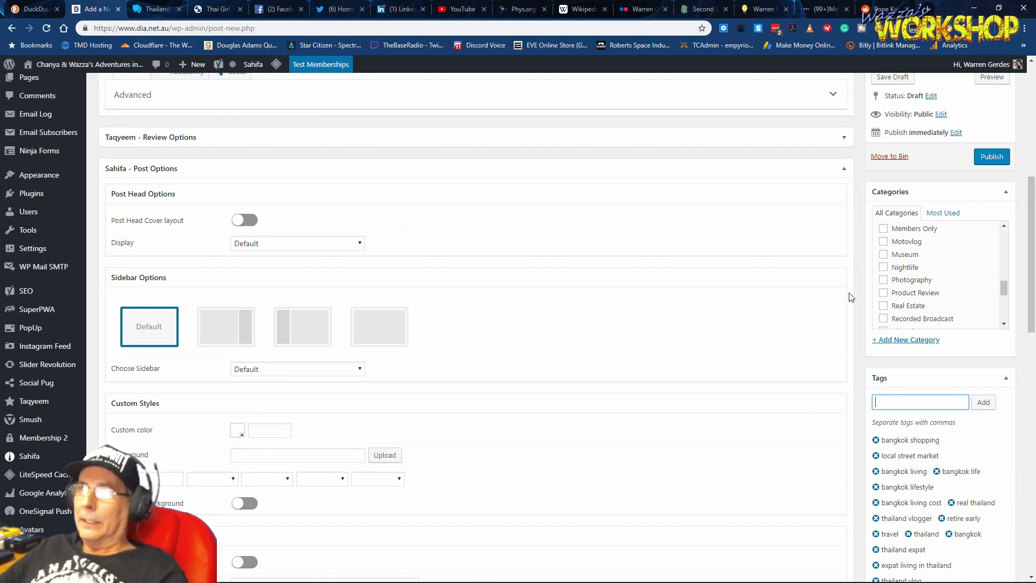
- Switch to DuckDuckGo and search for the channel owner's full name
left_click(34, 9)
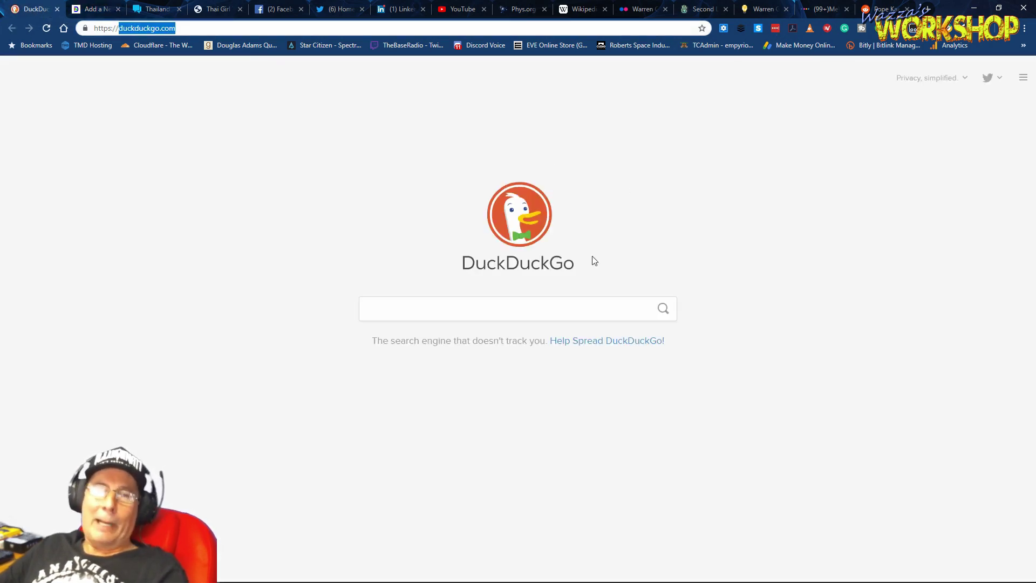
left_click(528, 312)
type("wa")
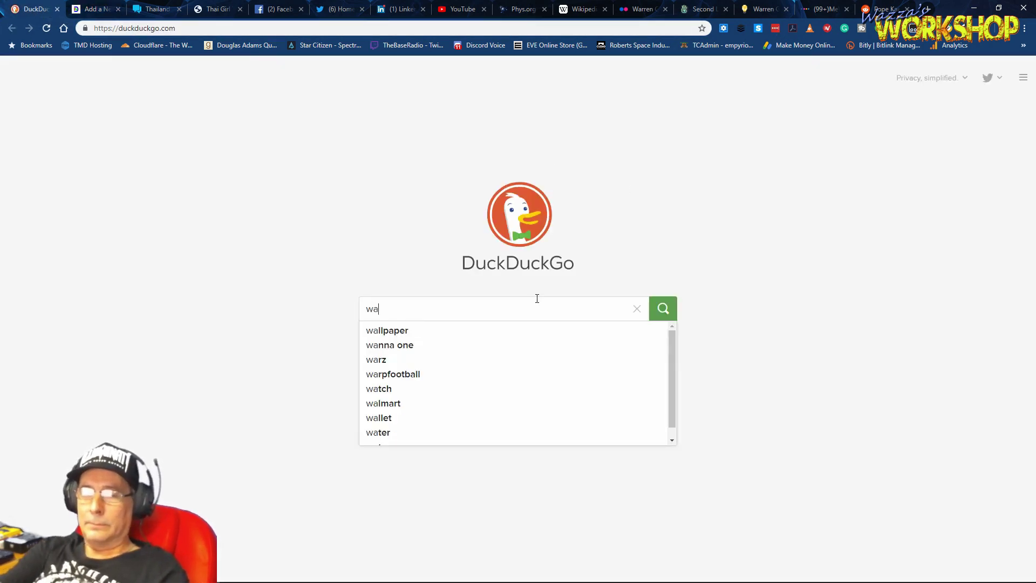
type("rren gerdes")
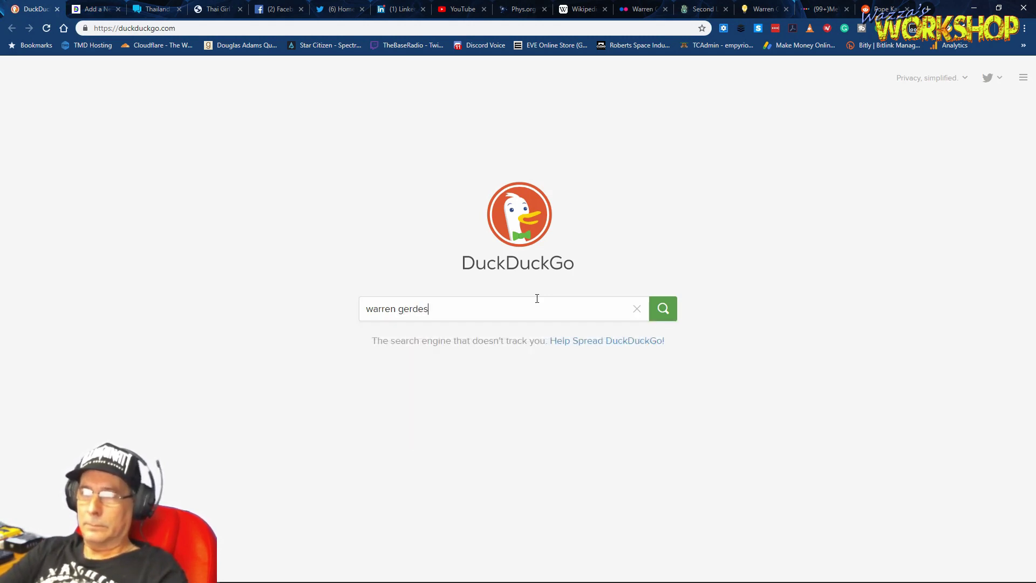
key("Return")
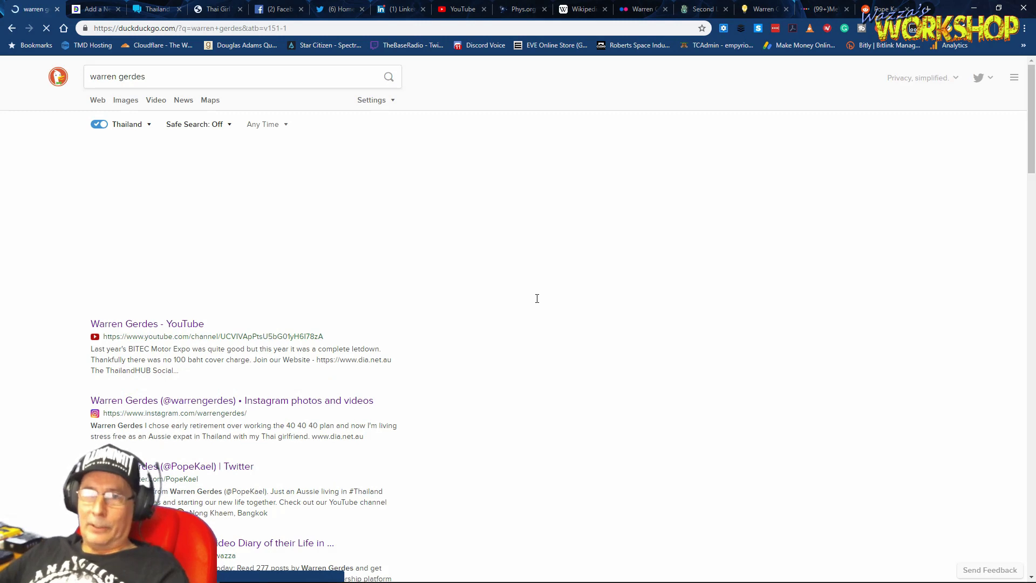
- Examine the web results for the channel owner's name, go back to the DuckDuckGo home page and return to the WordPress post draft
scroll(534, 340, "down", 8)
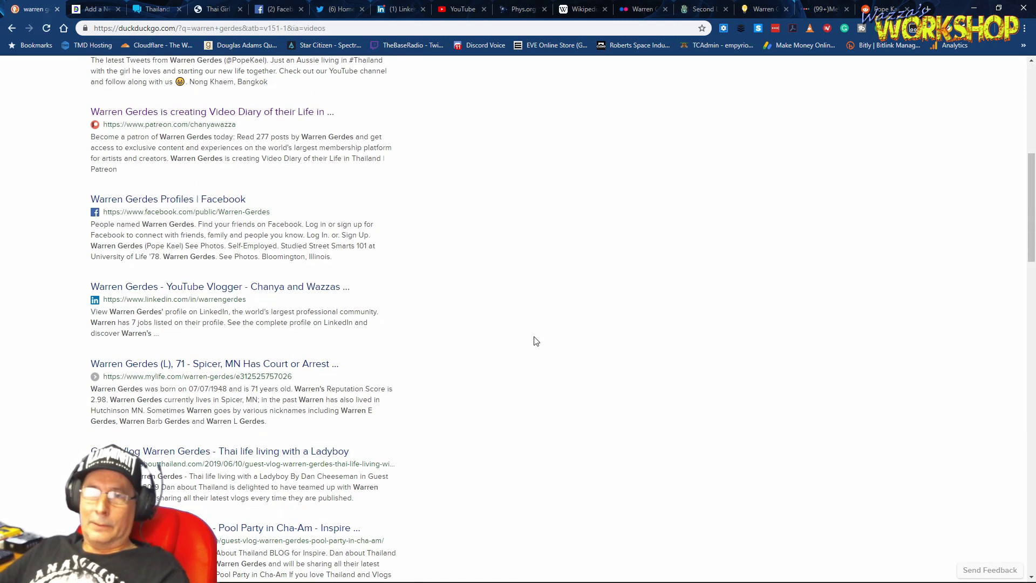
scroll(536, 341, "down", 12)
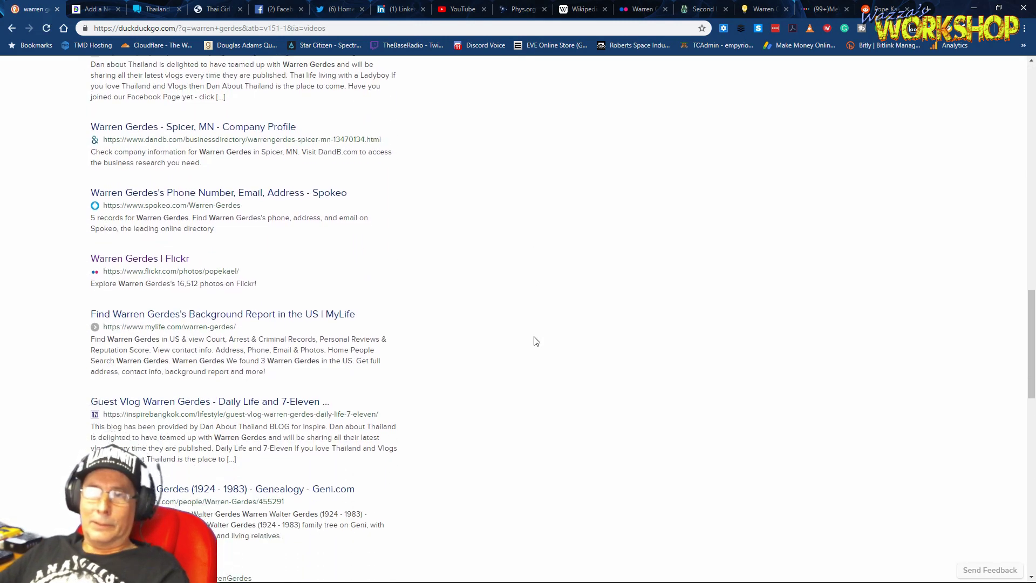
scroll(536, 341, "down", 13)
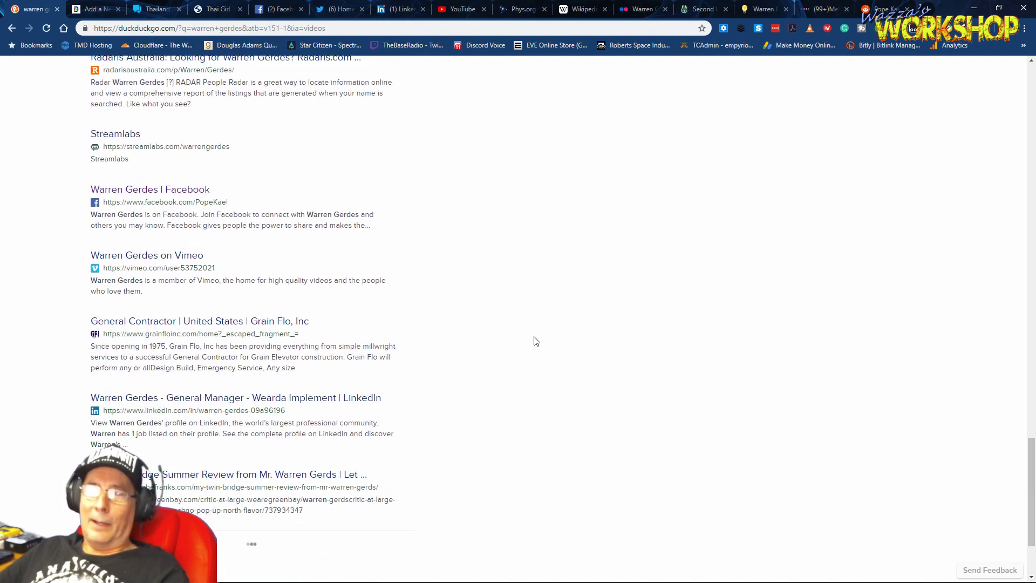
scroll(536, 341, "down", 7)
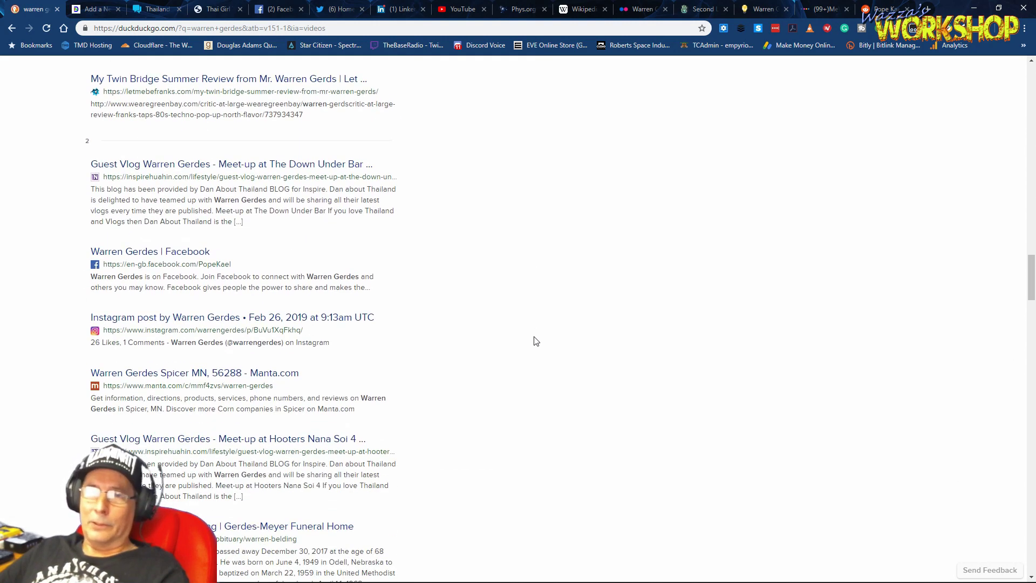
scroll(535, 341, "down", 7)
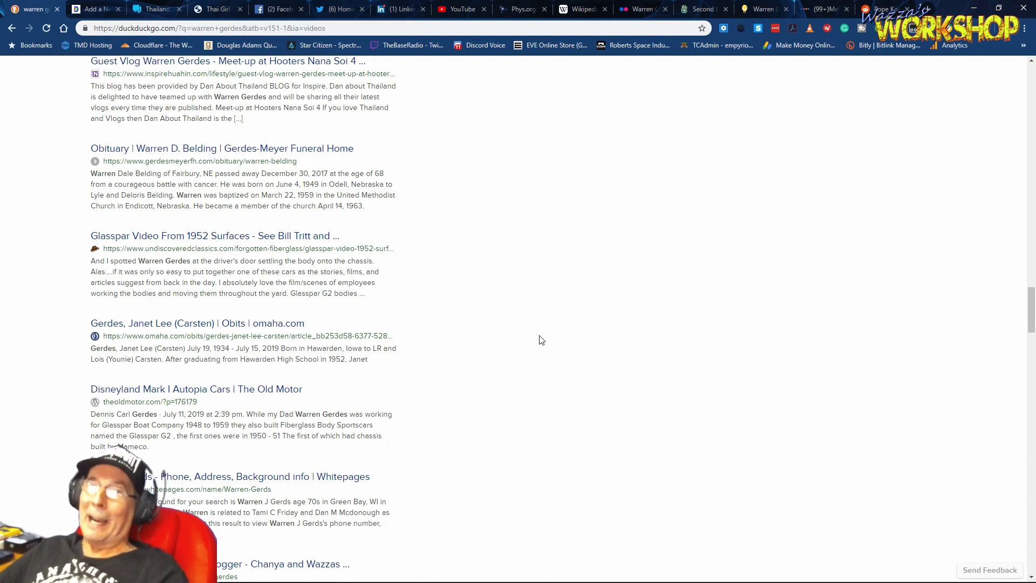
scroll(541, 340, "up", 15)
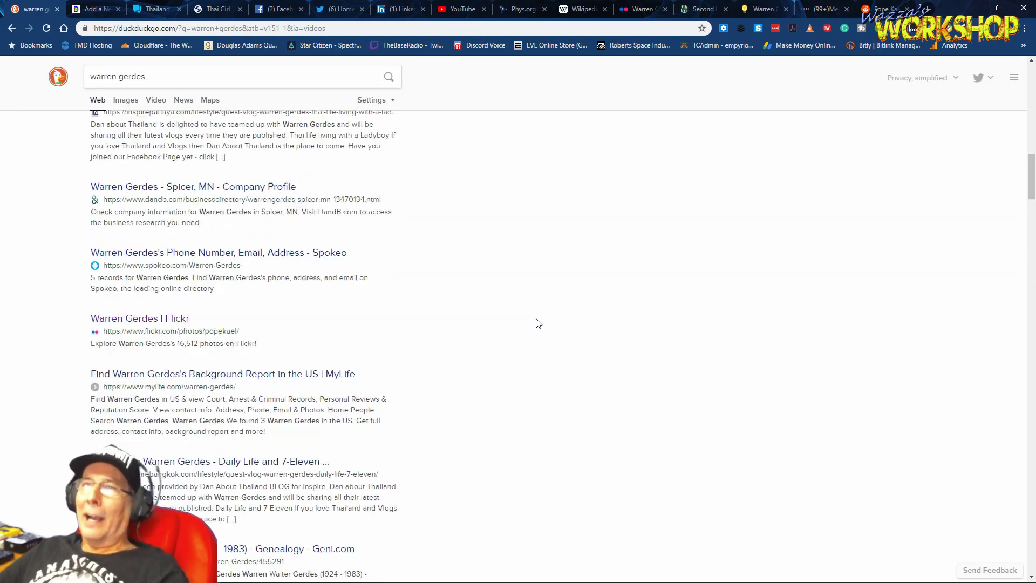
scroll(538, 323, "up", 12)
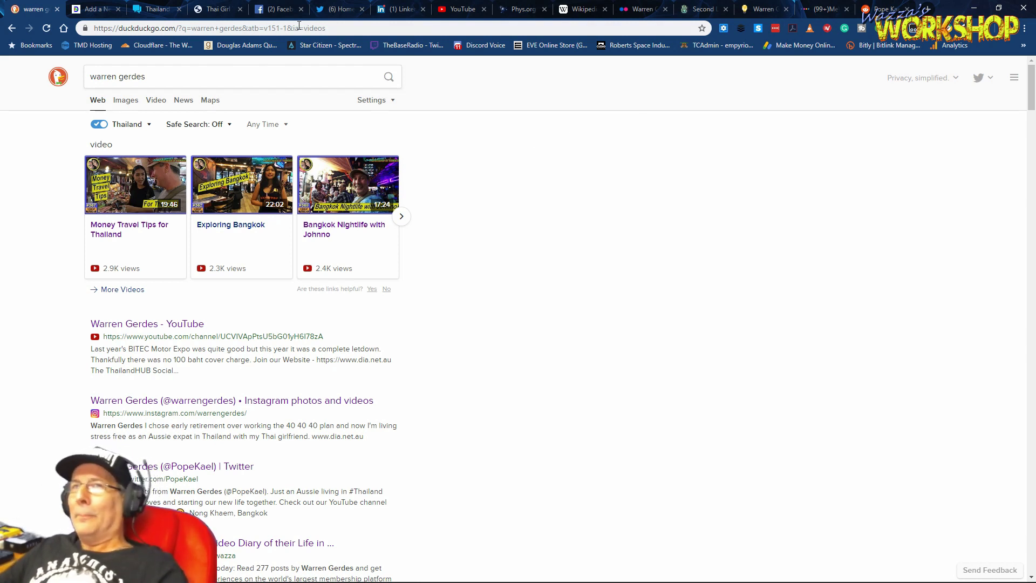
left_click(64, 28)
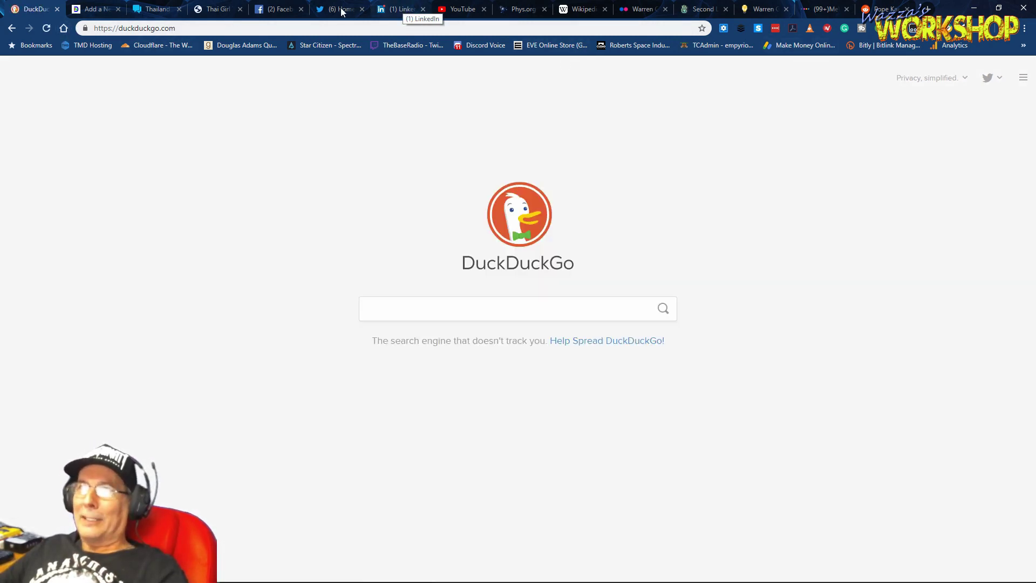
left_click(463, 12)
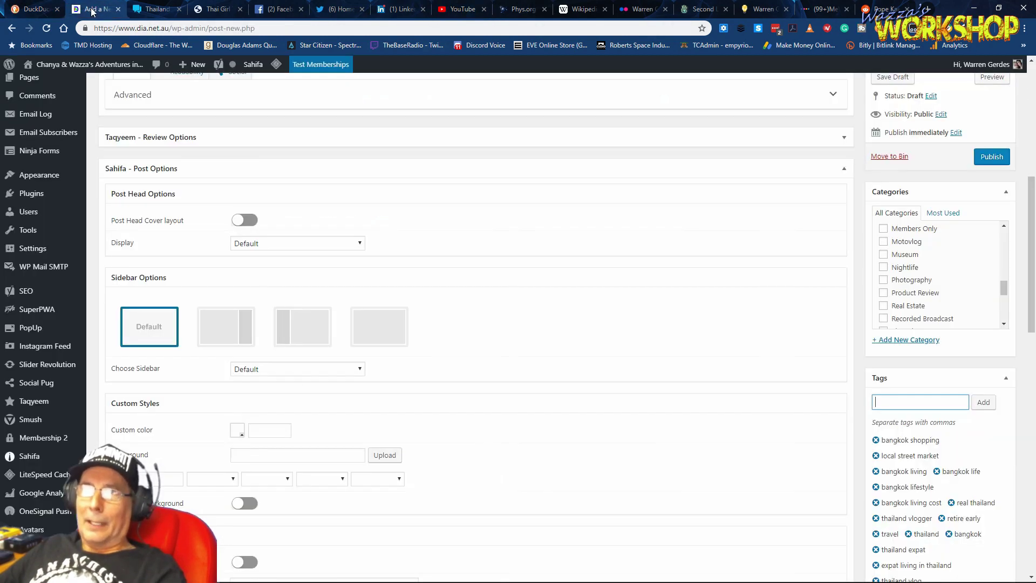
- In the draft's Sahifa post options, enable the Post Head Cover layout and set the head display to Video
left_click(95, 9)
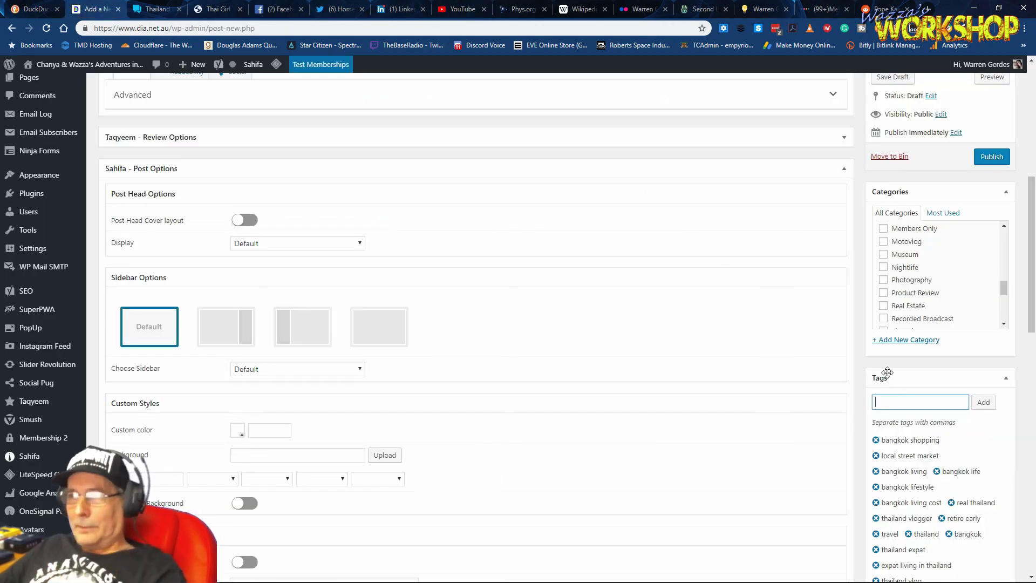
scroll(948, 433, "down", 3)
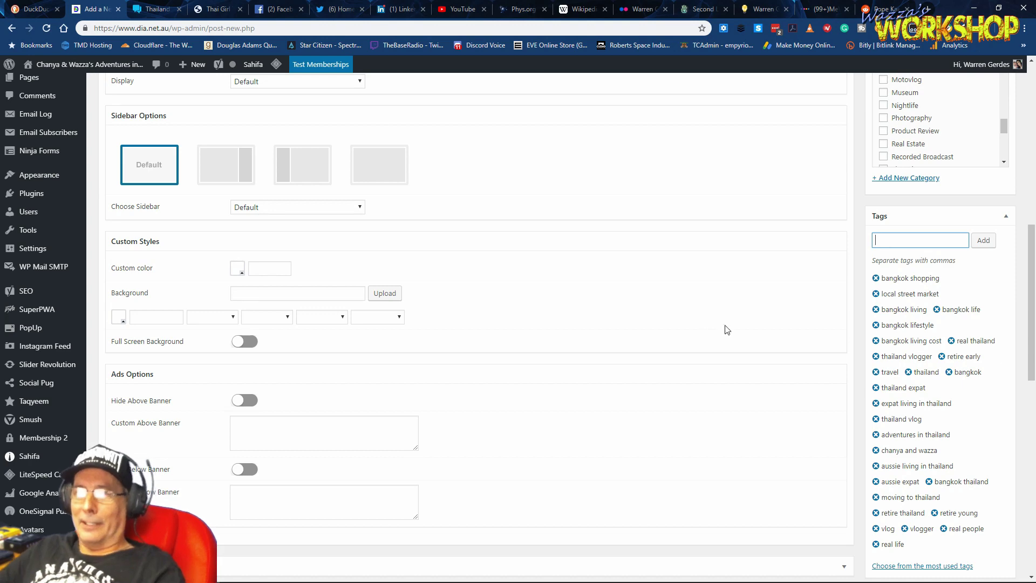
scroll(637, 273, "up", 4)
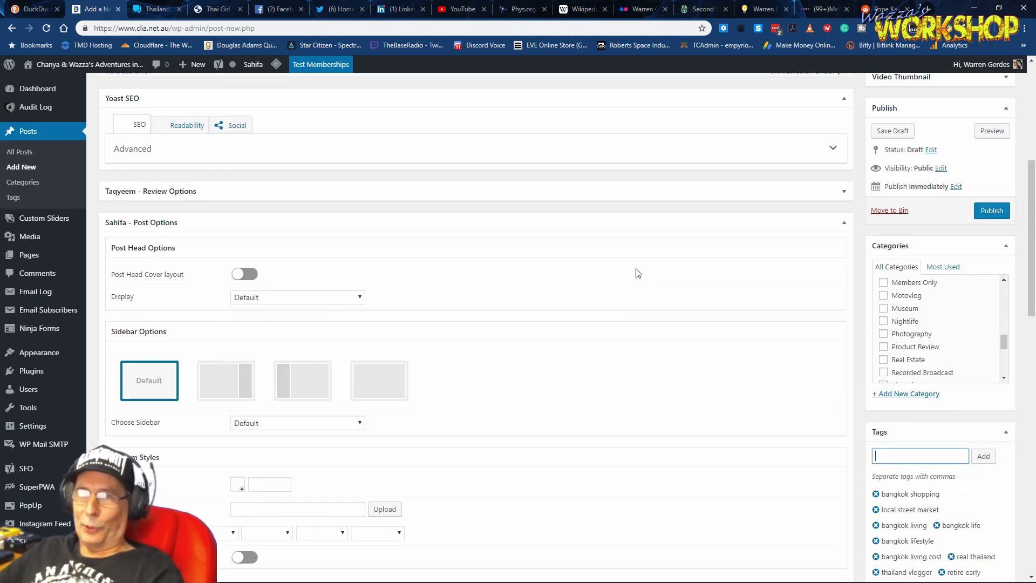
scroll(638, 273, "up", 6)
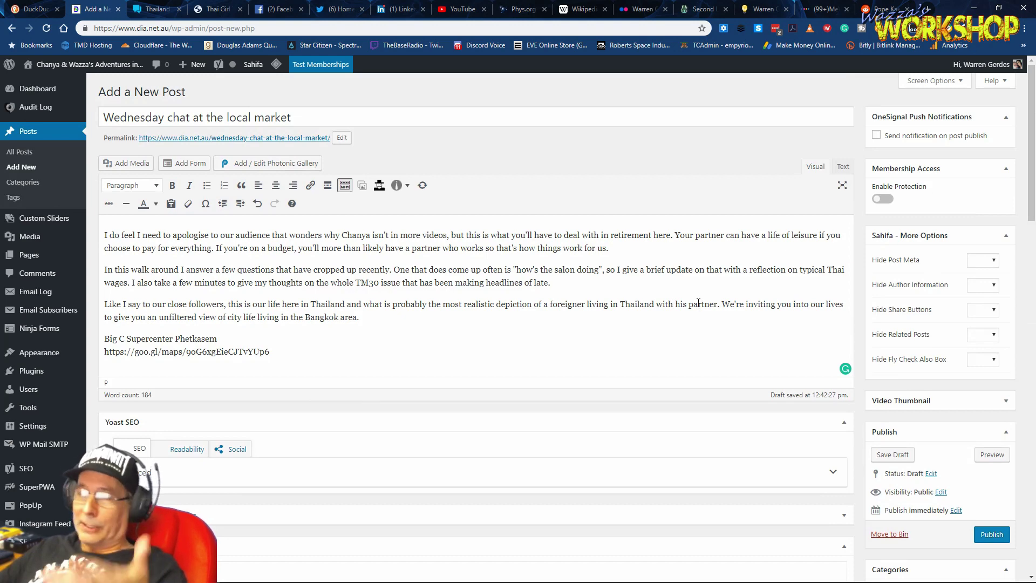
scroll(698, 305, "down", 4)
left_click(250, 384)
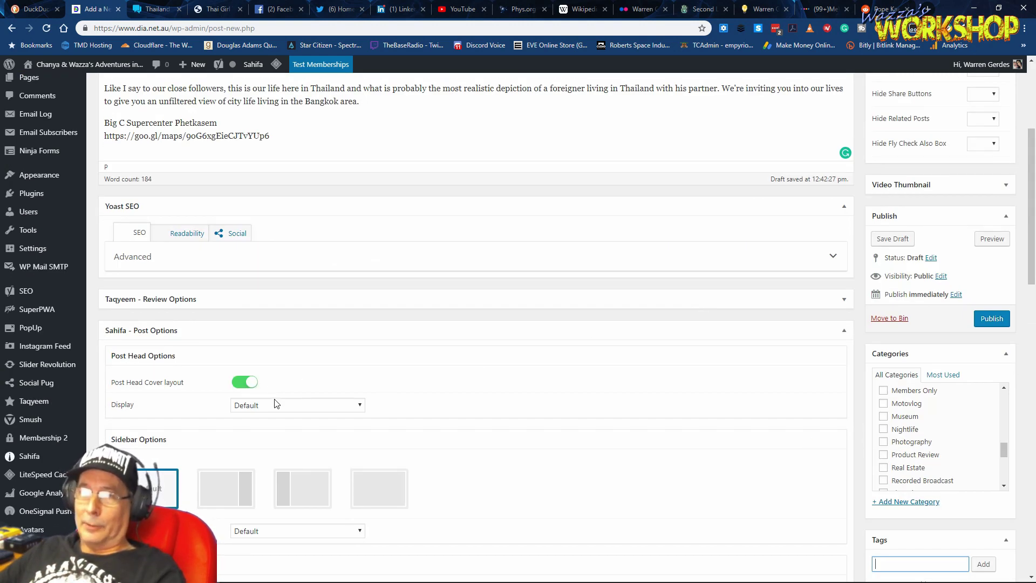
left_click(270, 404)
left_click(264, 436)
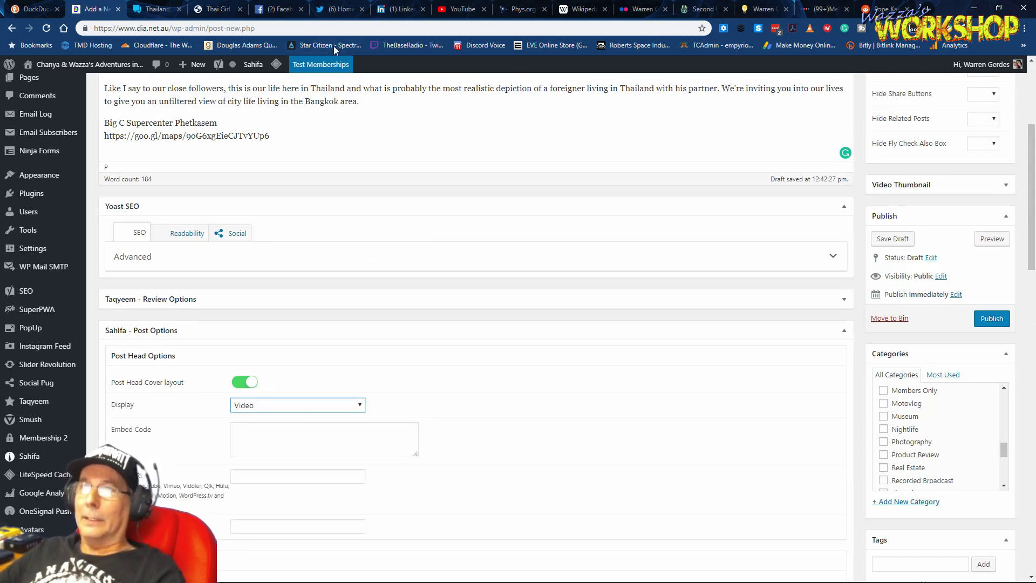
- Switch to the YouTube video's edit page and copy its video URL to the clipboard
left_click(459, 9)
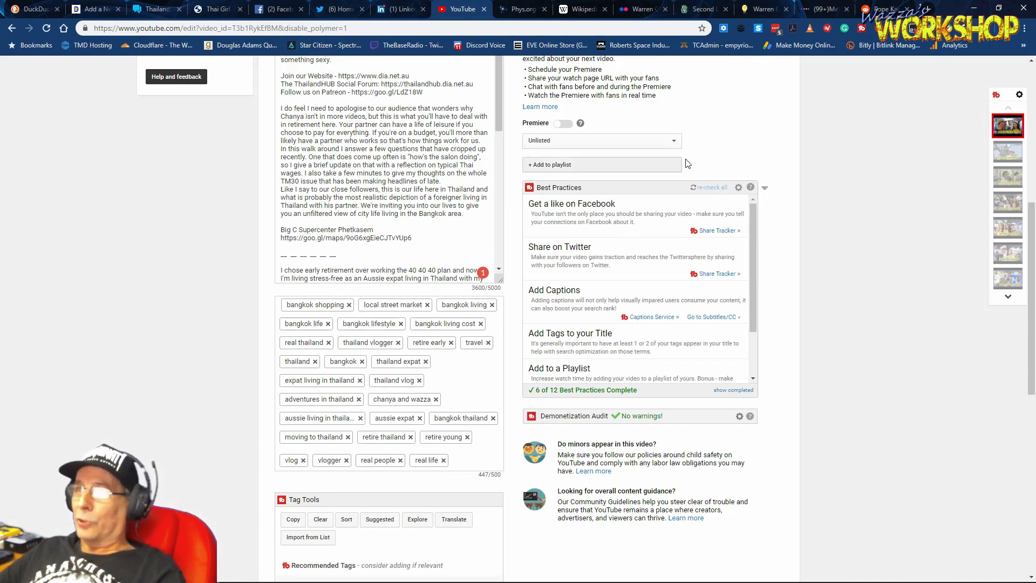
scroll(702, 162, "up", 3)
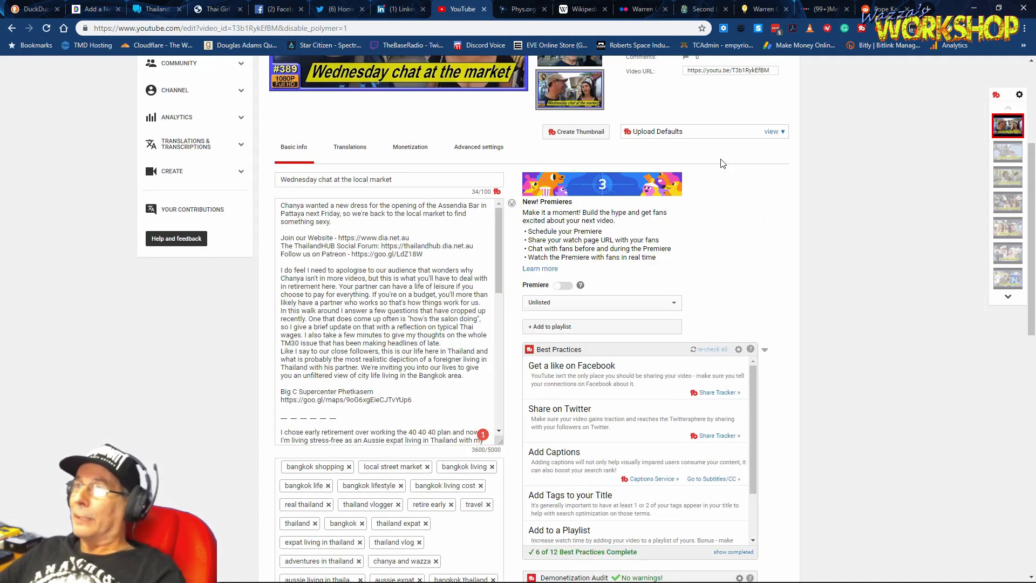
scroll(755, 243, "down", 8)
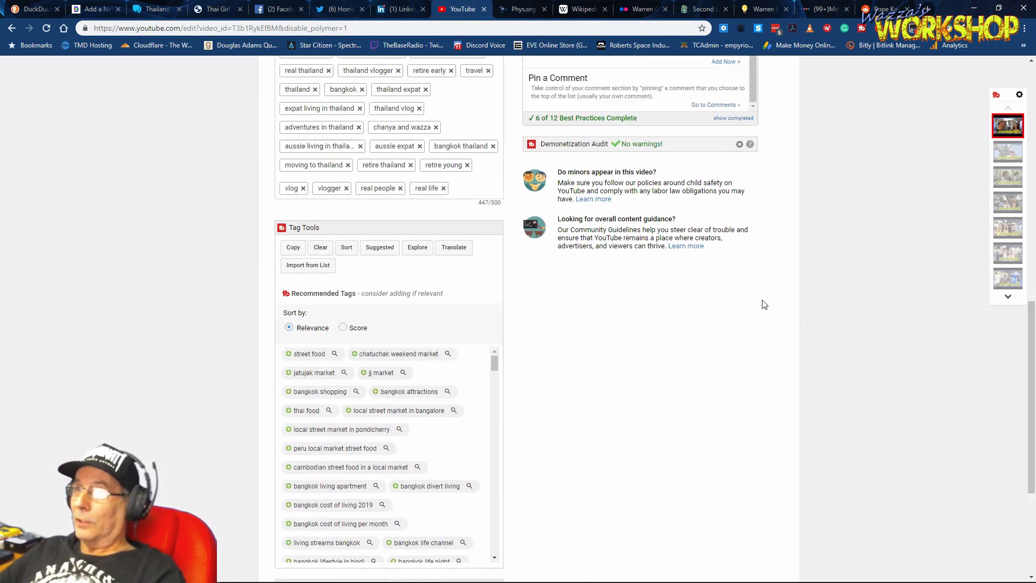
scroll(761, 294, "up", 7)
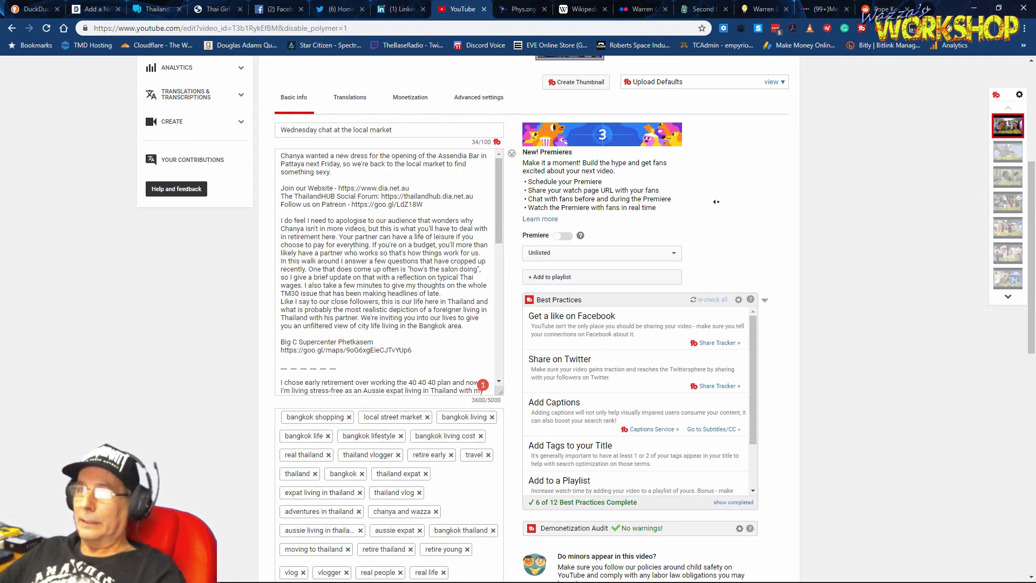
scroll(734, 227, "up", 5)
left_click(745, 280)
key("ctrl+c")
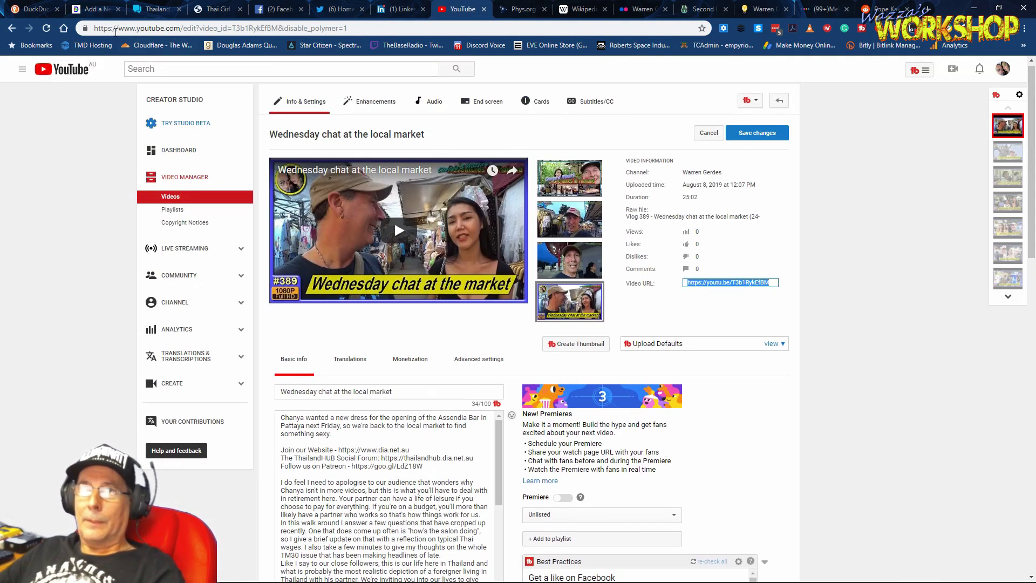
left_click(90, 11)
left_click(301, 474)
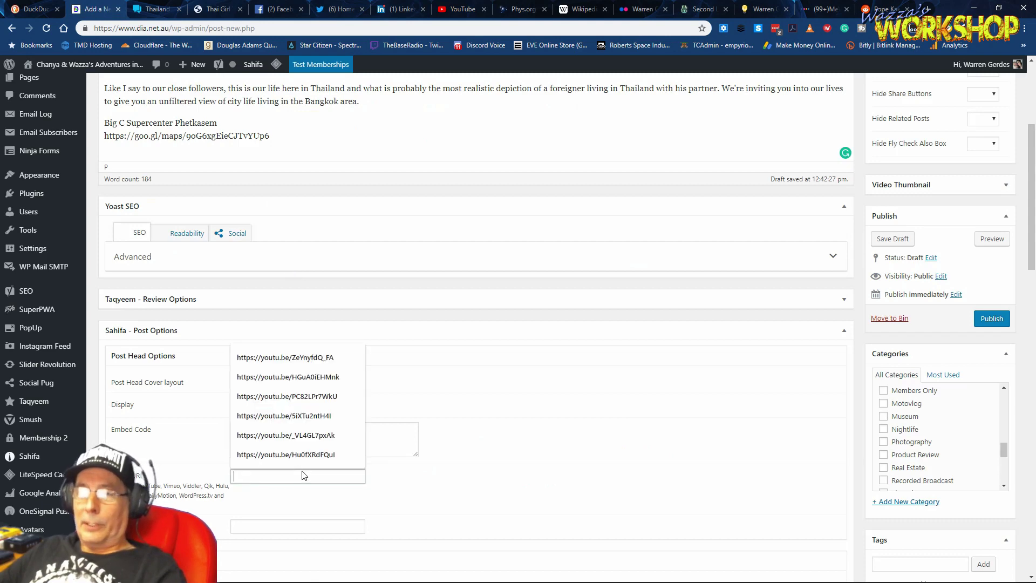
key("ctrl+v")
scroll(480, 444, "down", 3)
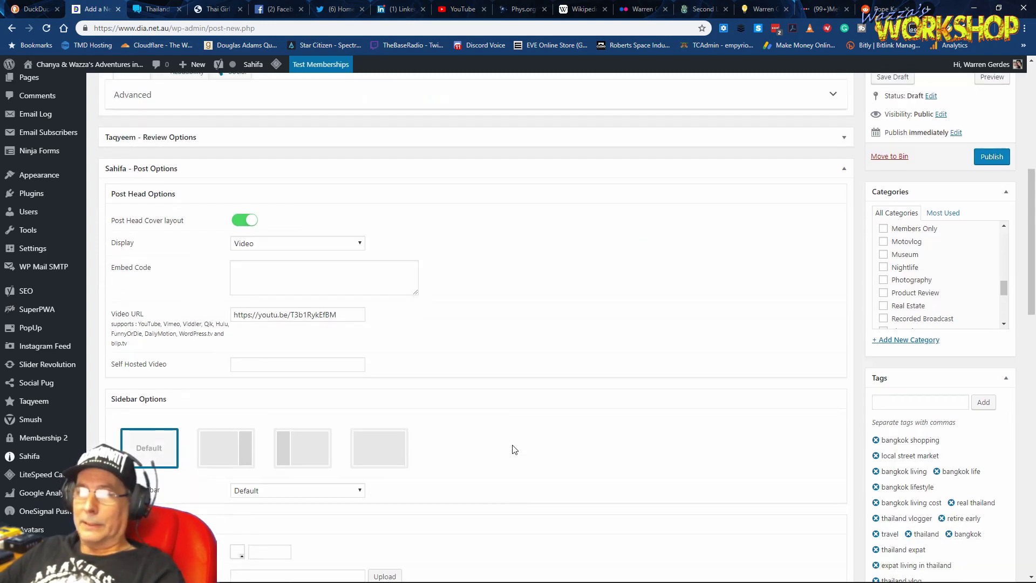
- Upload YouTube #389.jpg from the Pictures folder and set it as the post's featured image
scroll(514, 446, "up", 10)
scroll(593, 333, "down", 15)
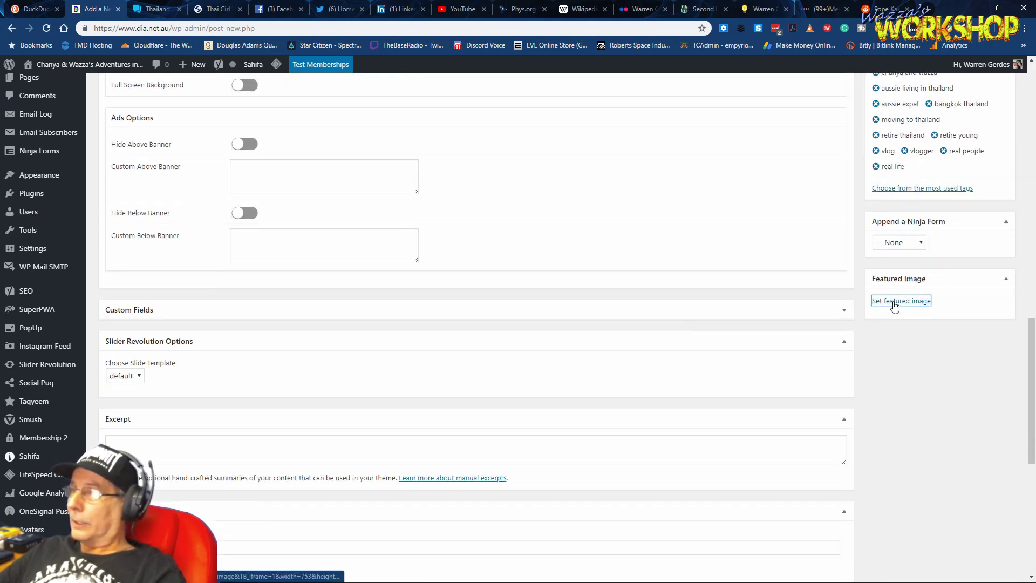
left_click(893, 302)
left_click(46, 108)
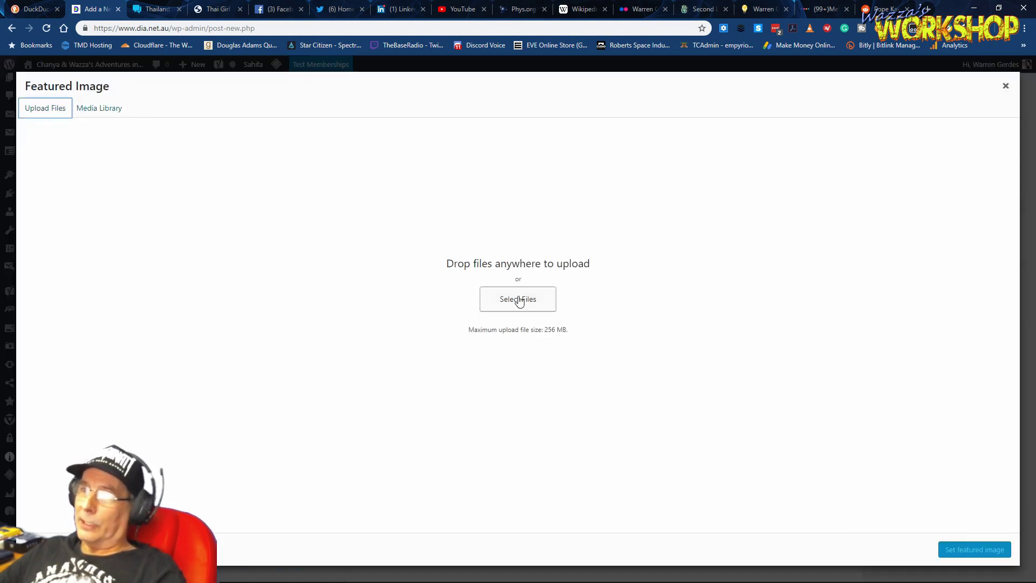
left_click(516, 300)
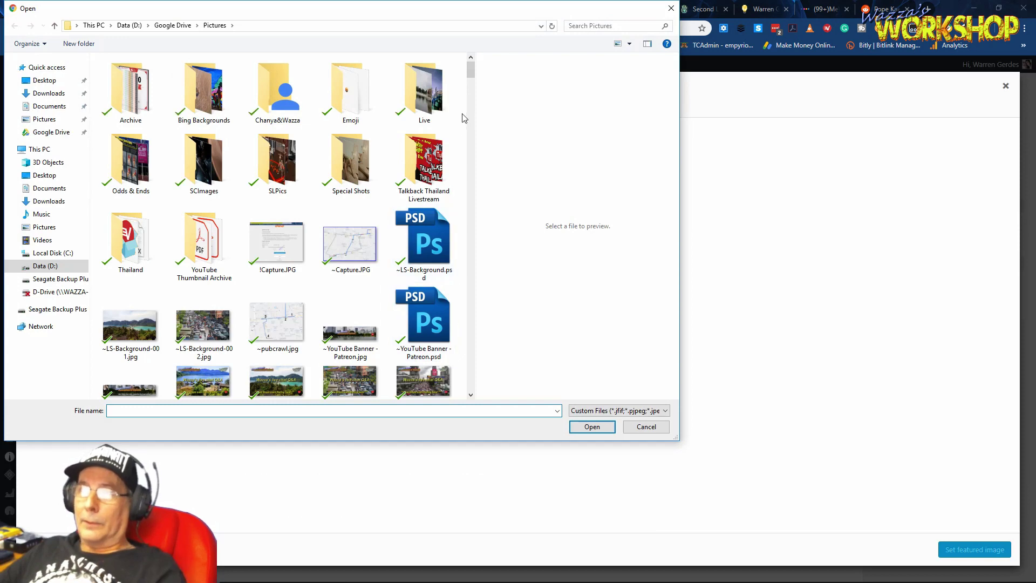
scroll(441, 294, "down", 20)
left_click(277, 325)
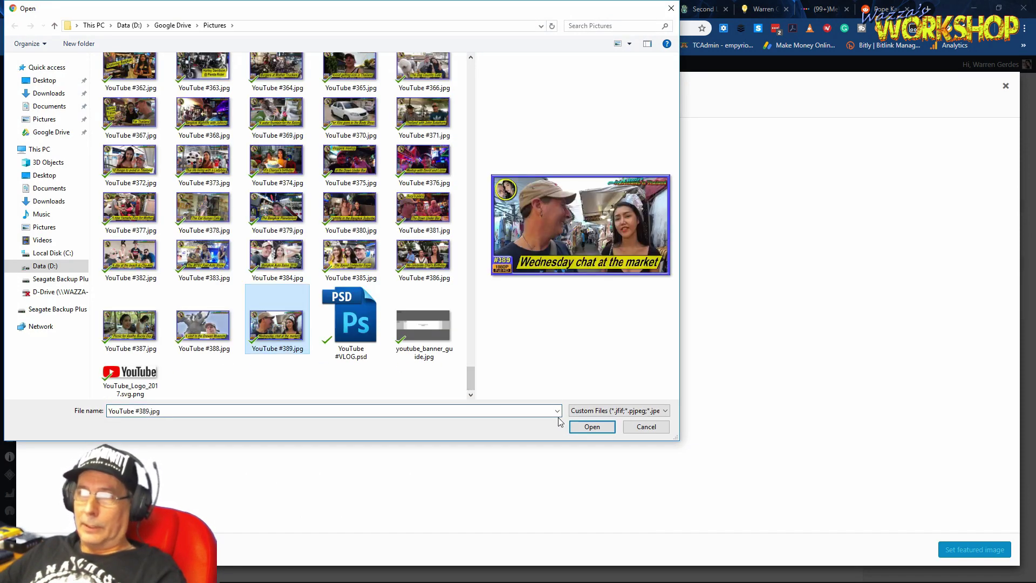
left_click(574, 426)
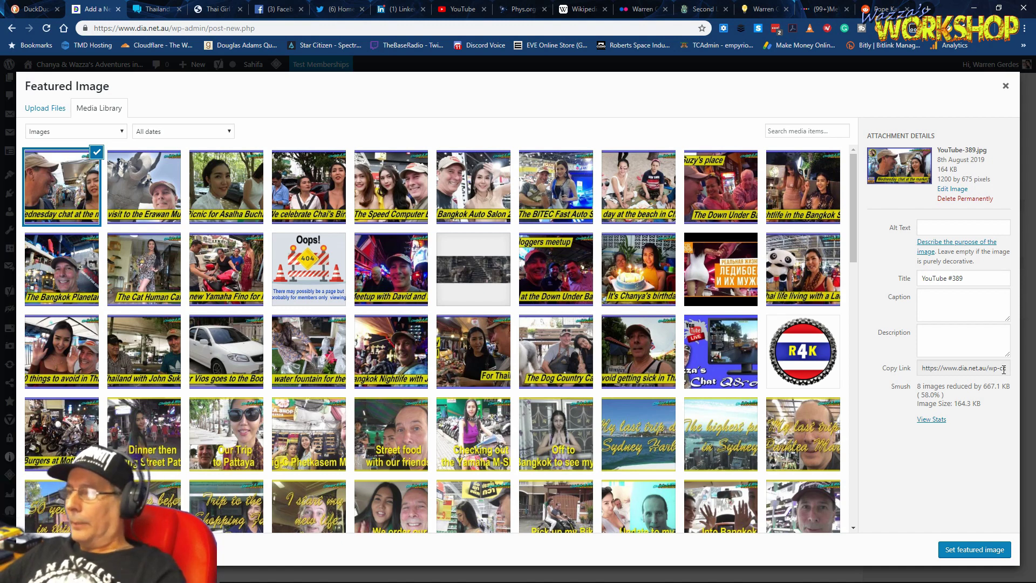
left_click(966, 550)
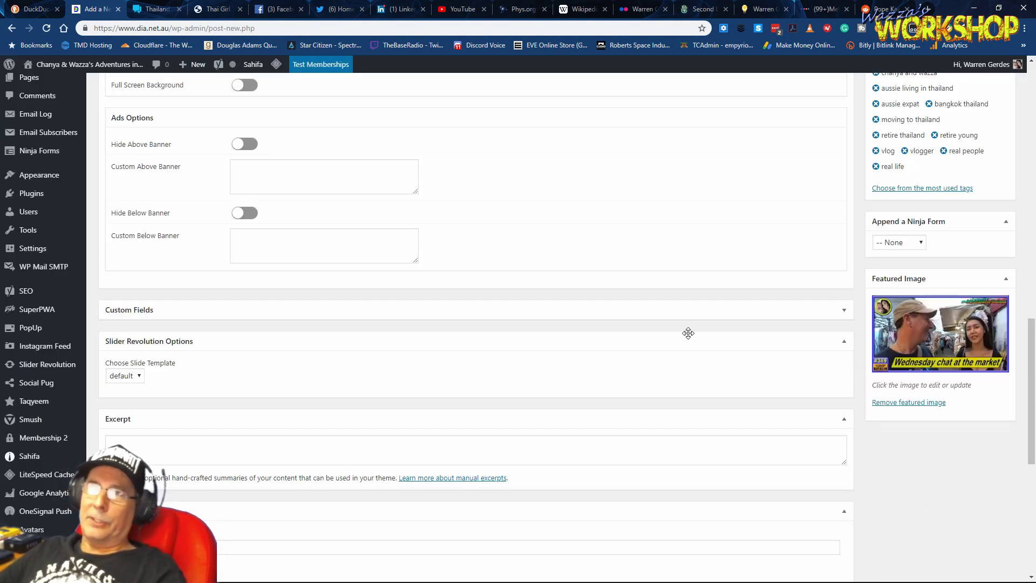
- Save the WordPress post as a draft
scroll(688, 333, "up", 9)
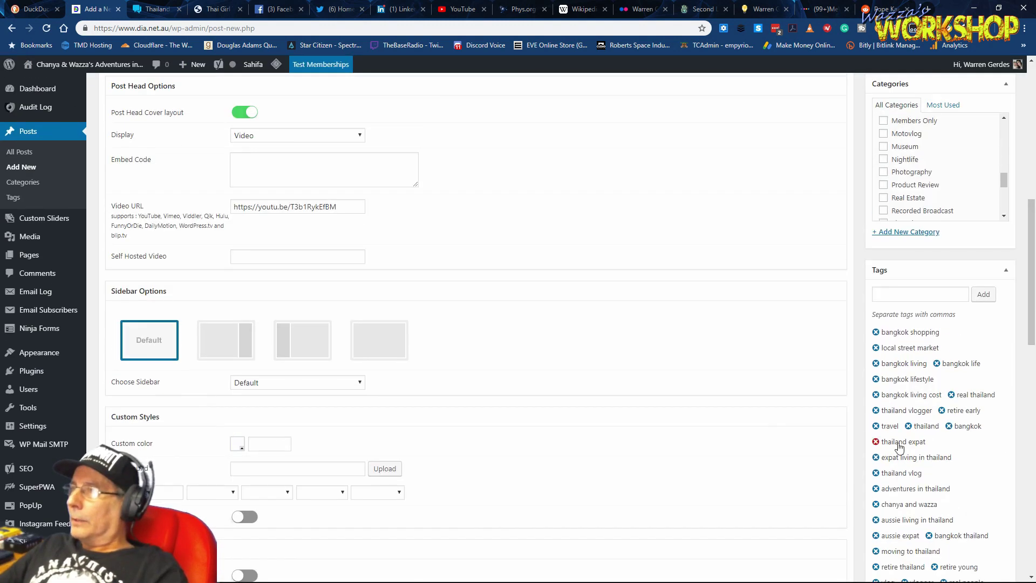
scroll(918, 351, "up", 15)
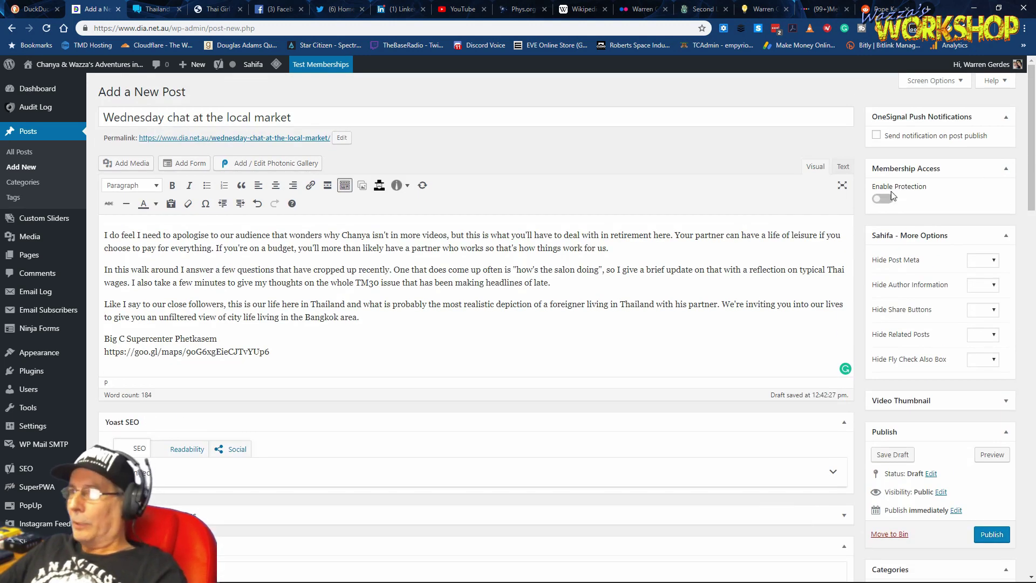
left_click(894, 456)
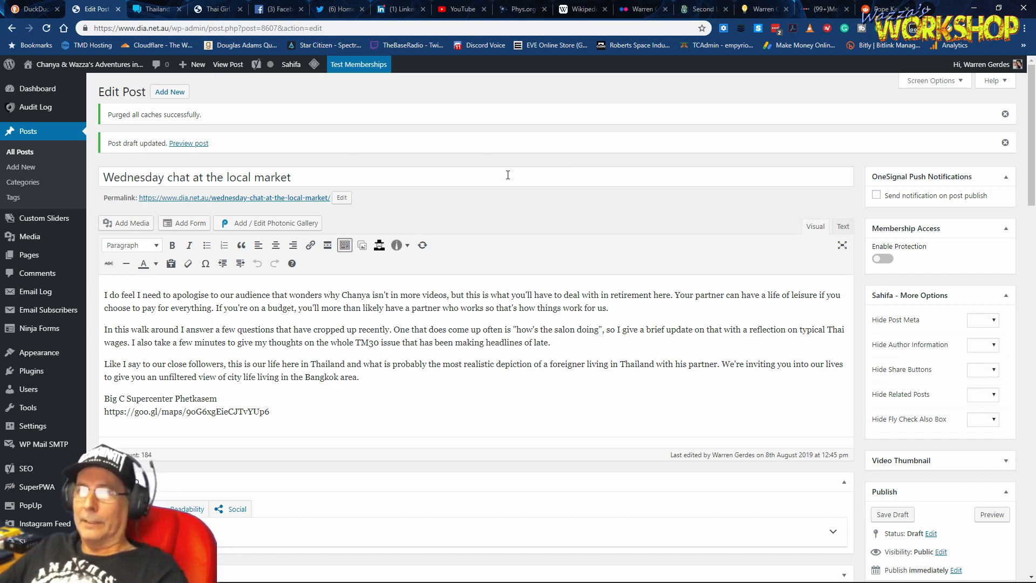
- Open the draft's preview and check the embedded video, post text, categories and tags
left_click(191, 144)
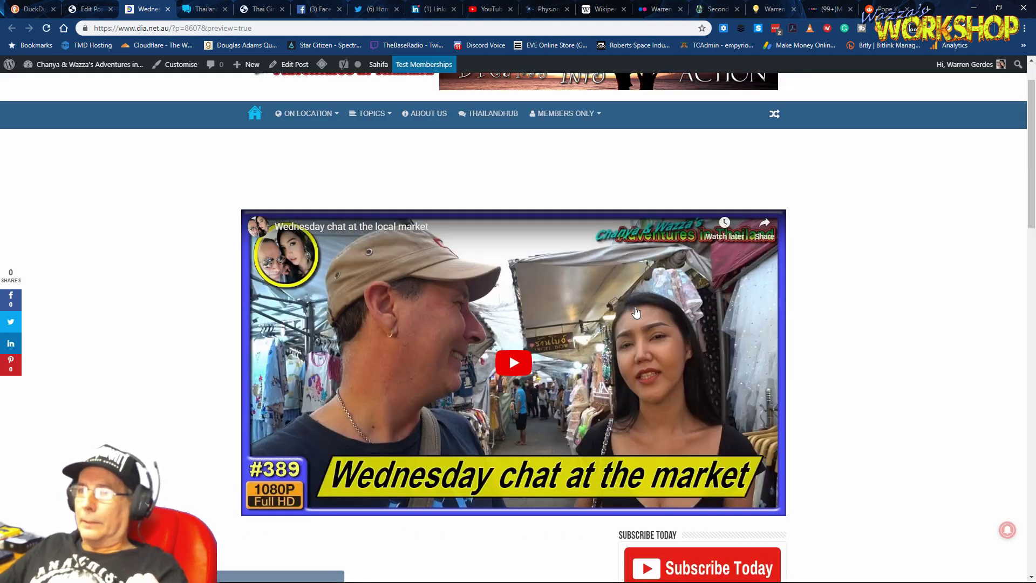
scroll(637, 312, "down", 8)
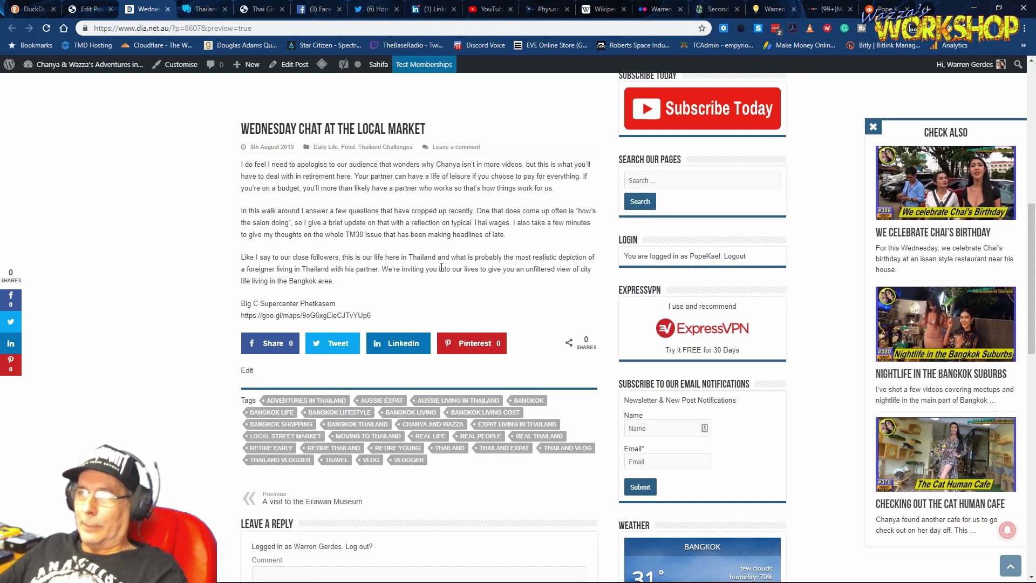
scroll(399, 290, "down", 4)
scroll(404, 291, "up", 13)
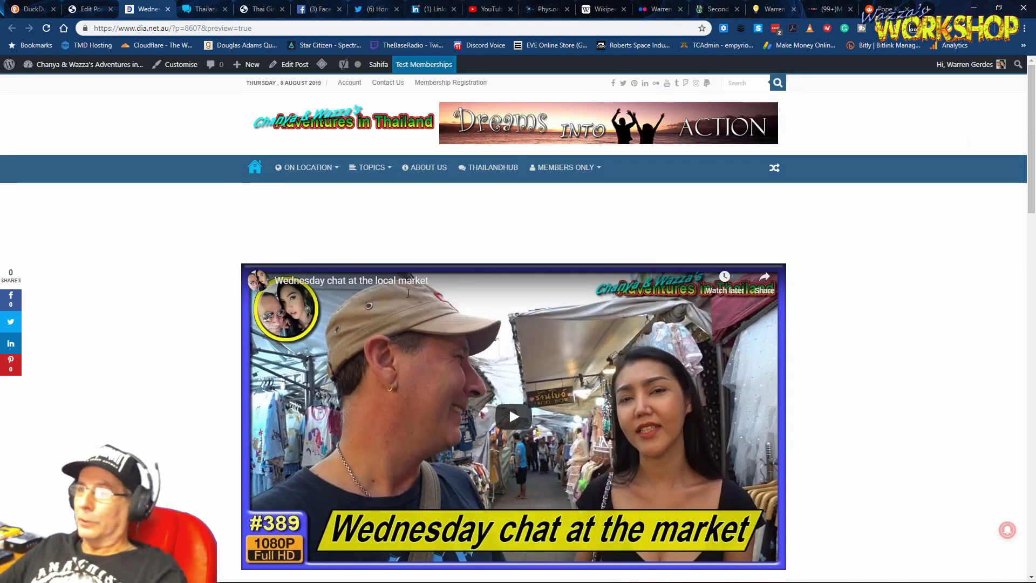
scroll(408, 292, "down", 8)
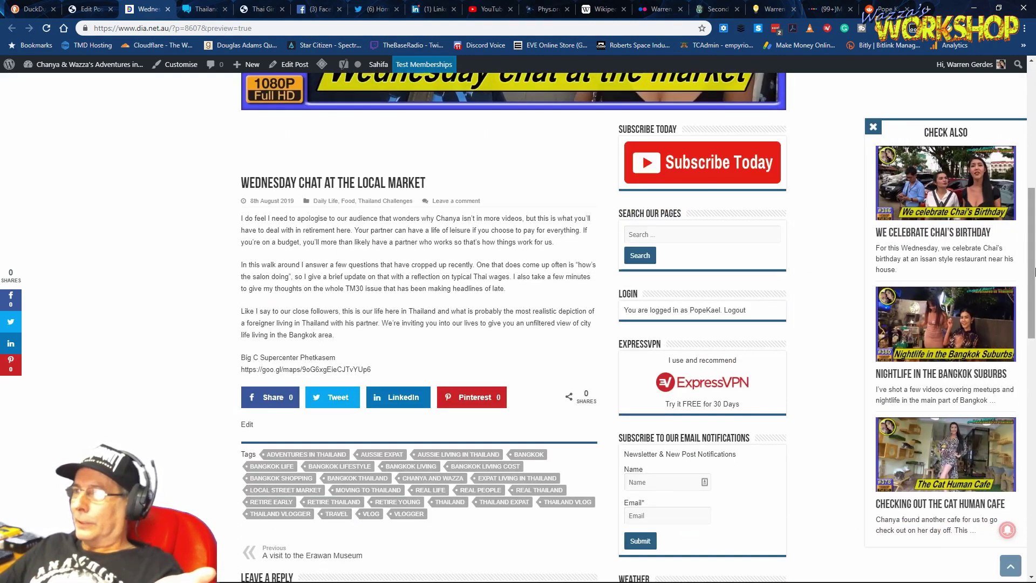
- Shrink the browser window to phone width to check the preview's responsive layout, then widen it again and review the page header
left_click(1000, 8)
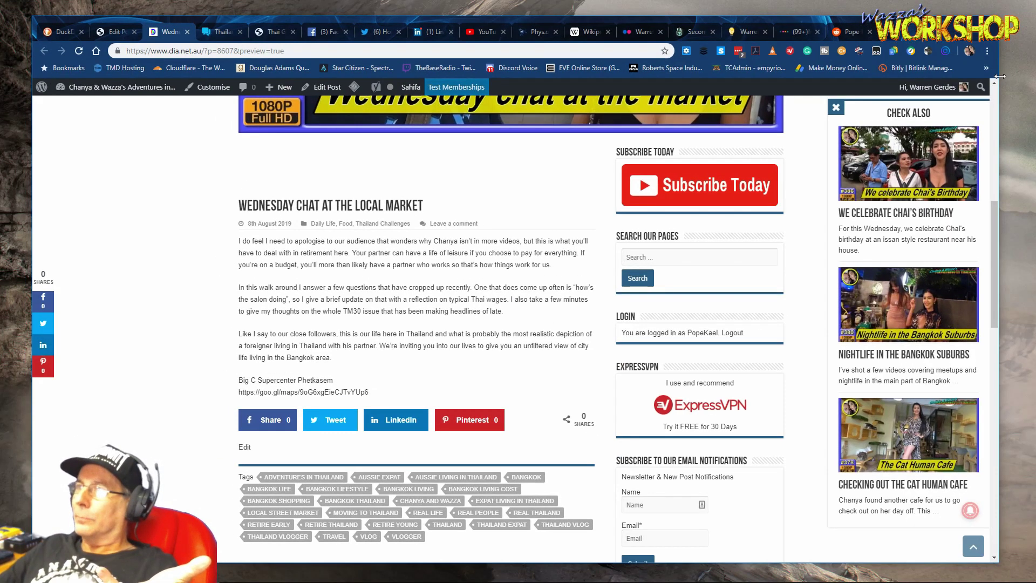
left_click_drag(999, 76, 303, 162)
scroll(228, 212, "down", 1)
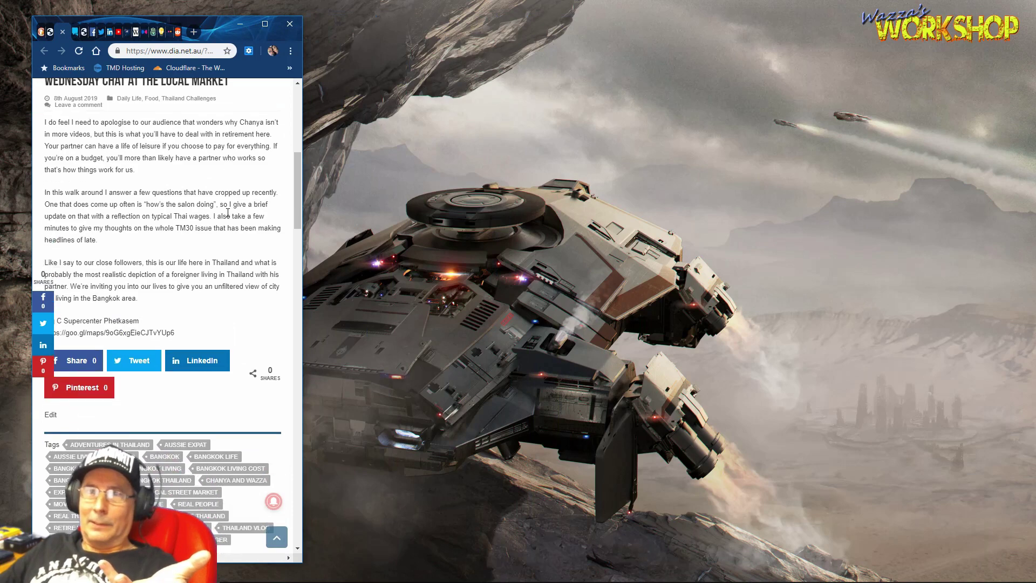
scroll(229, 237, "down", 12)
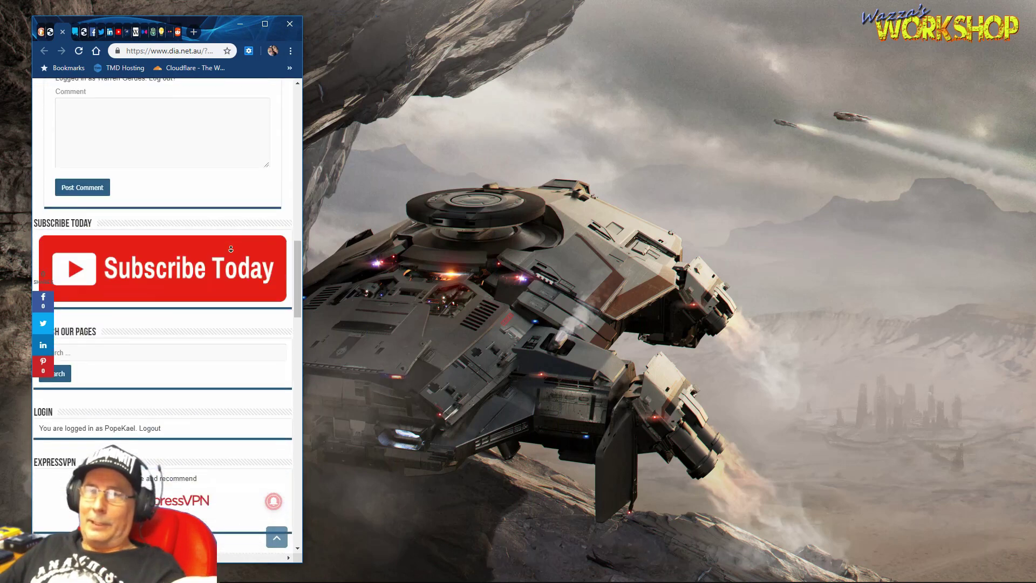
scroll(231, 249, "down", 5)
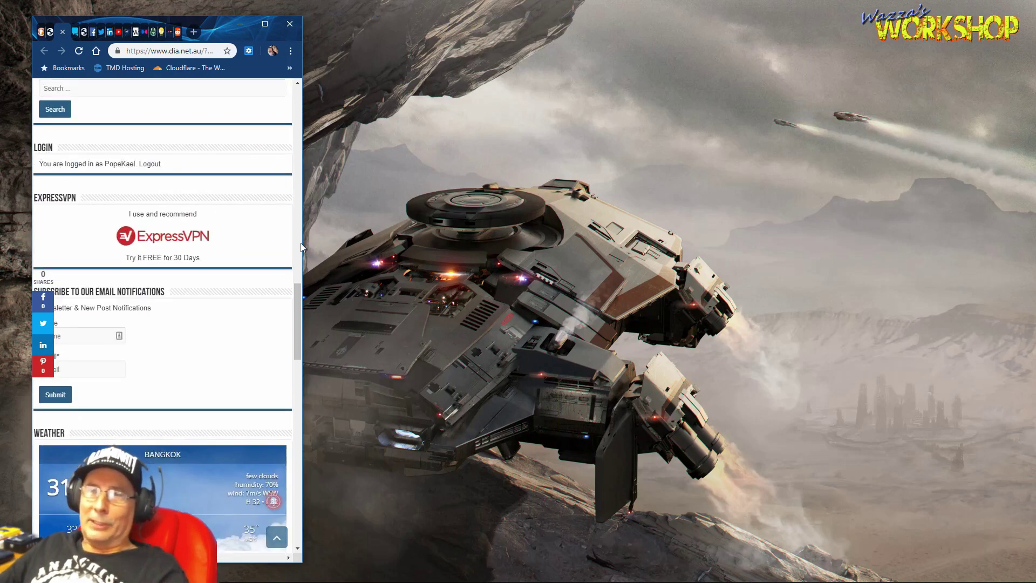
scroll(254, 265, "down", 6)
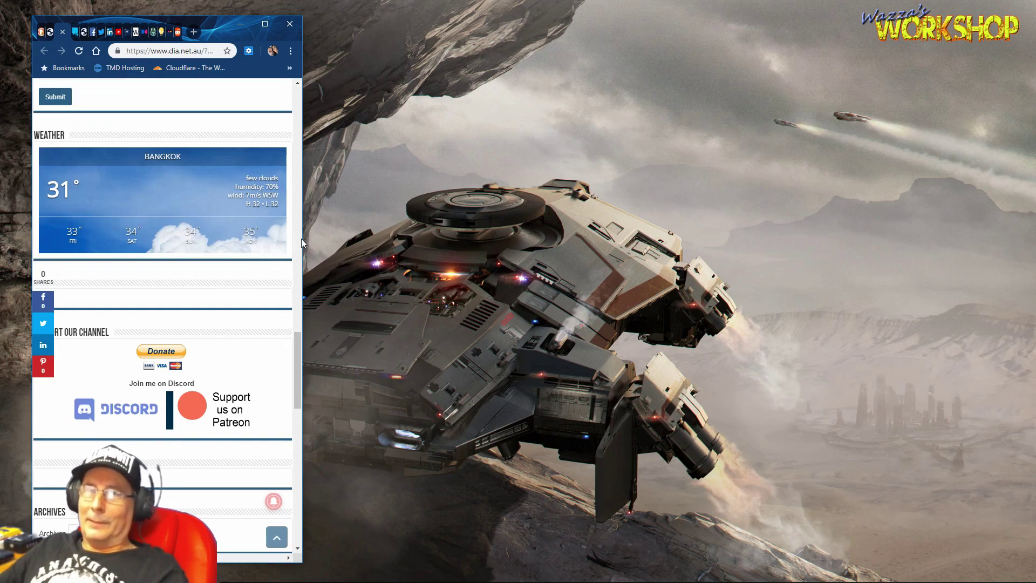
left_click_drag(300, 239, 998, 260)
scroll(653, 286, "up", 10)
scroll(654, 287, "up", 7)
middle_click(653, 286)
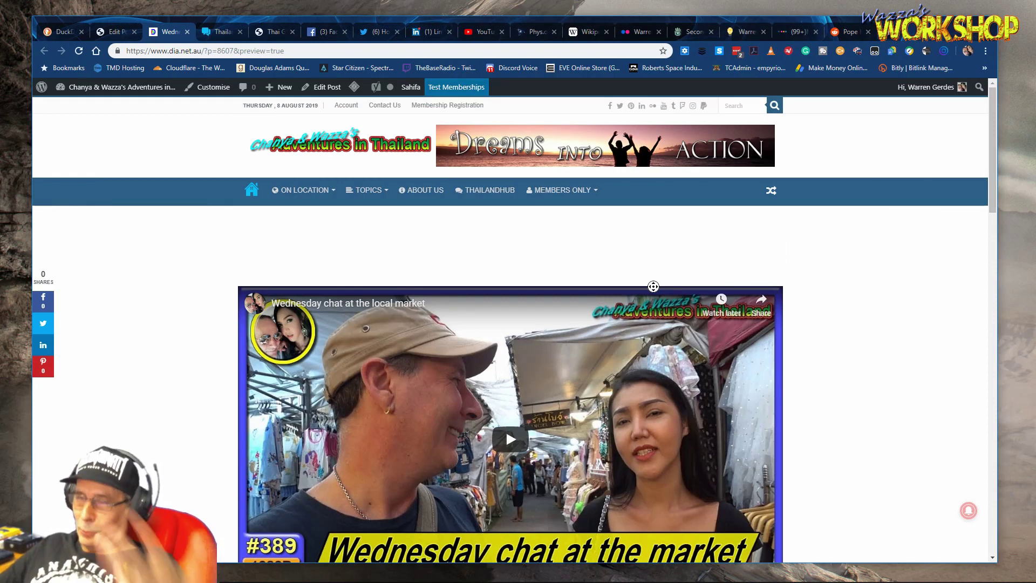
left_click(488, 267)
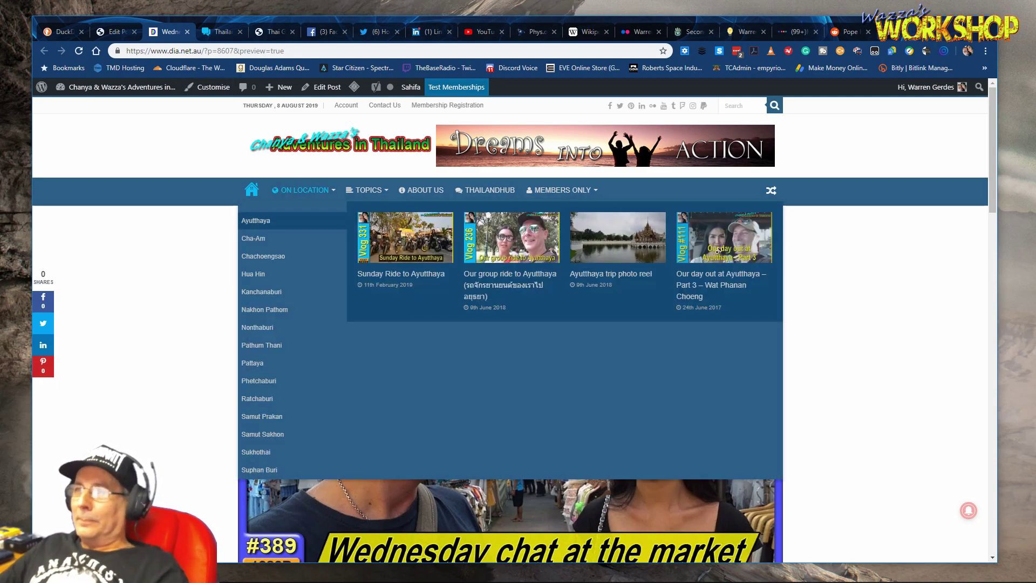
- Close the post preview and reload the WordPress post editor
left_click(188, 33)
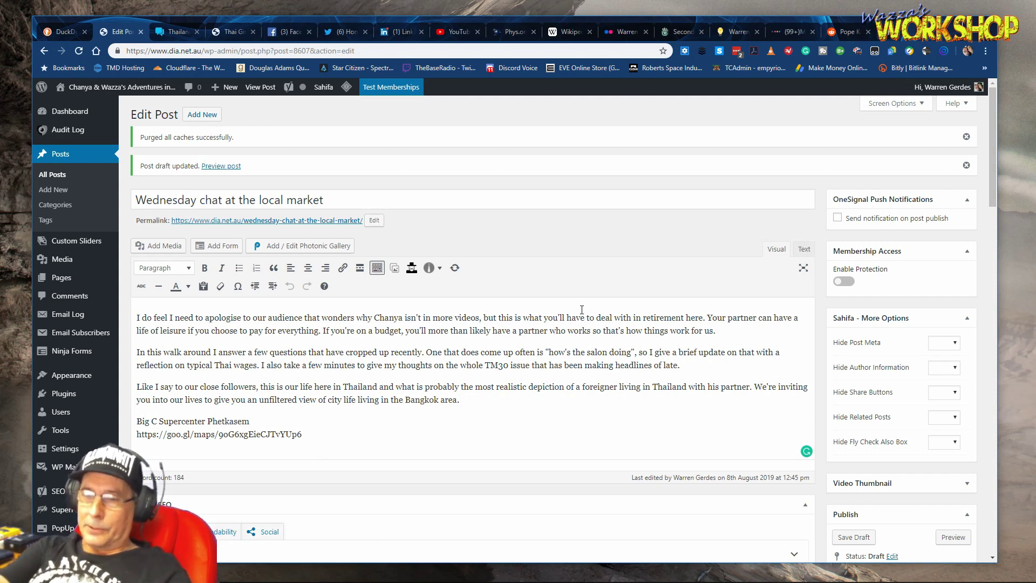
key("F5")
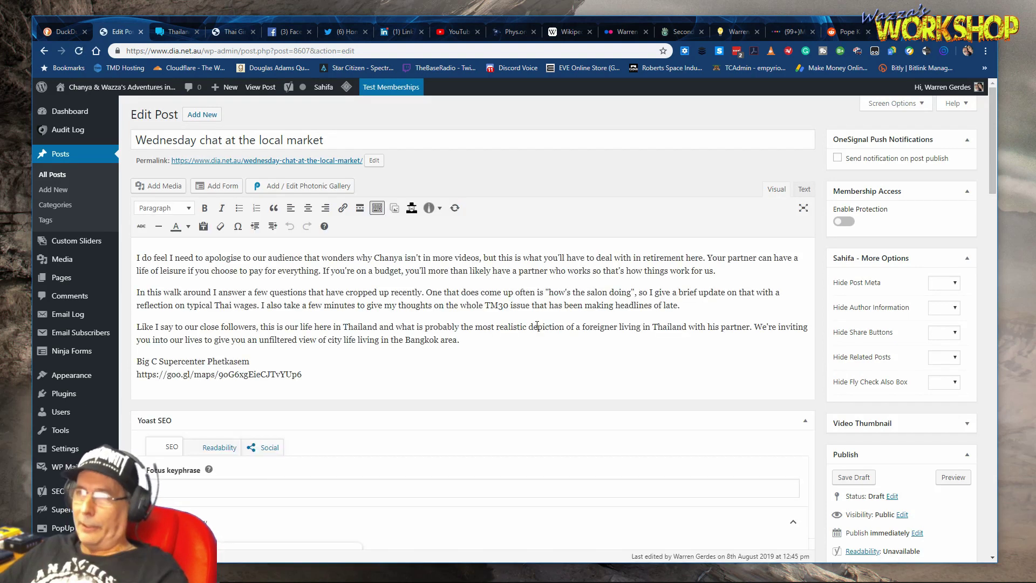
- In the post's HTML source, select the Google Maps link under "Big C Supercenter Phetkasem" and open it in a new tab
left_click(804, 189)
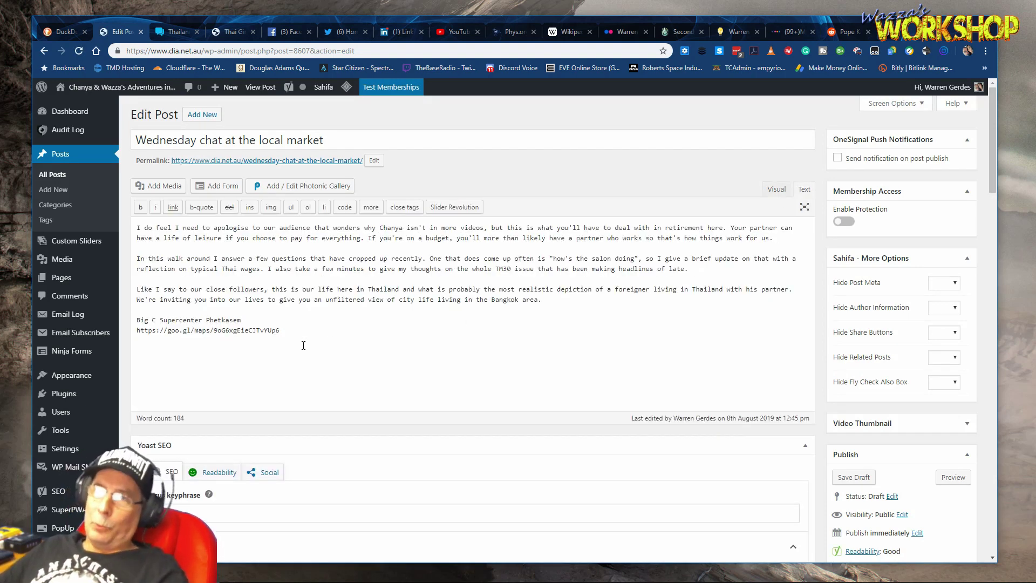
left_click_drag(285, 335, 137, 339)
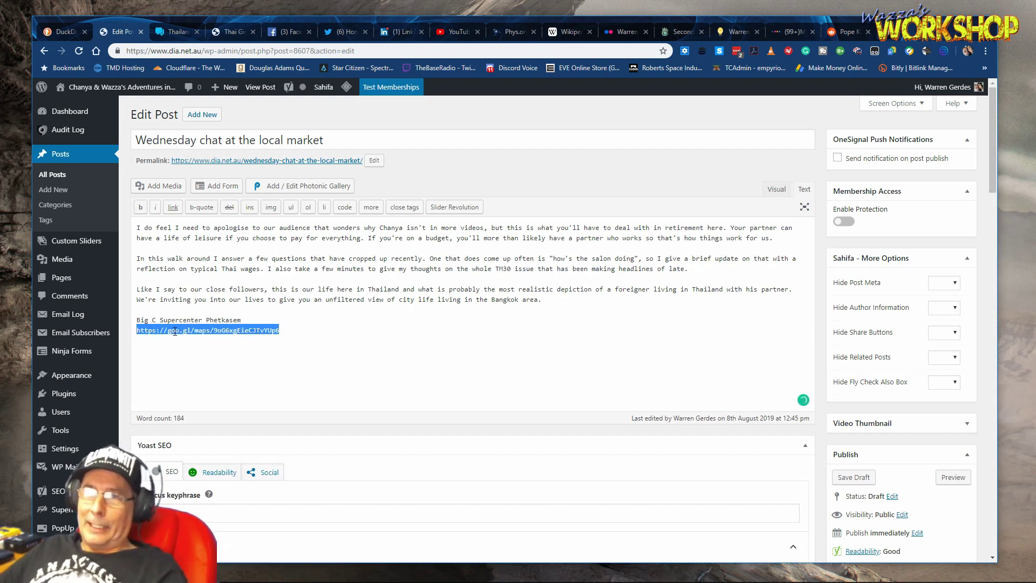
right_click(197, 331)
left_click(263, 426)
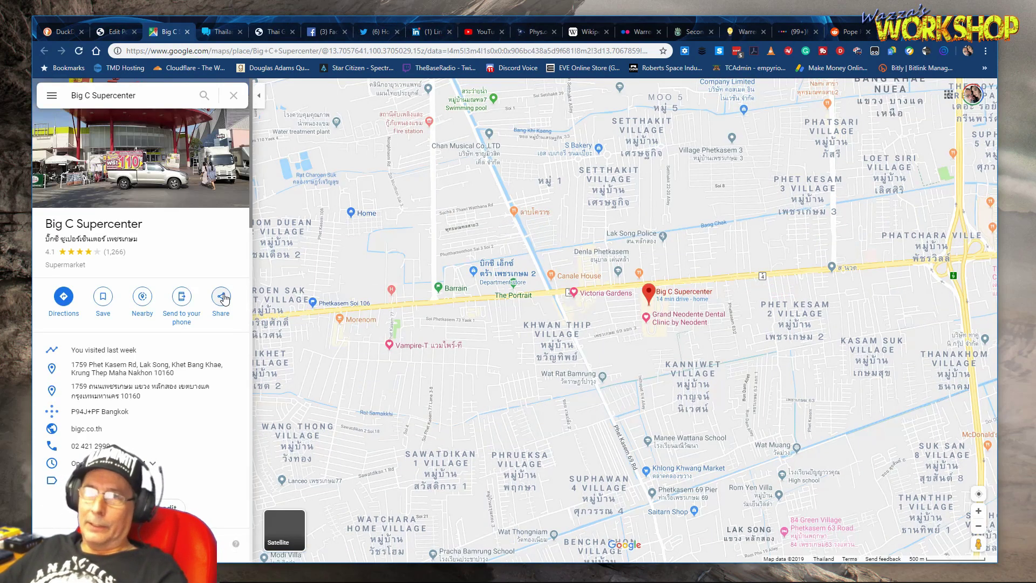
- Copy the HTML code for a small embedded map of Big C Supercenter from Google Maps
left_click(221, 296)
left_click(497, 253)
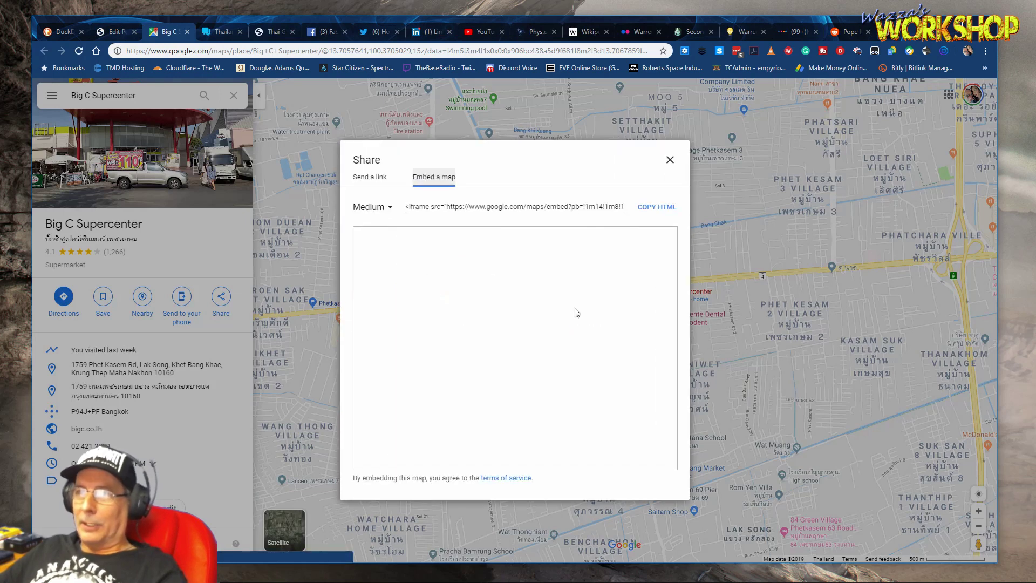
left_click(373, 208)
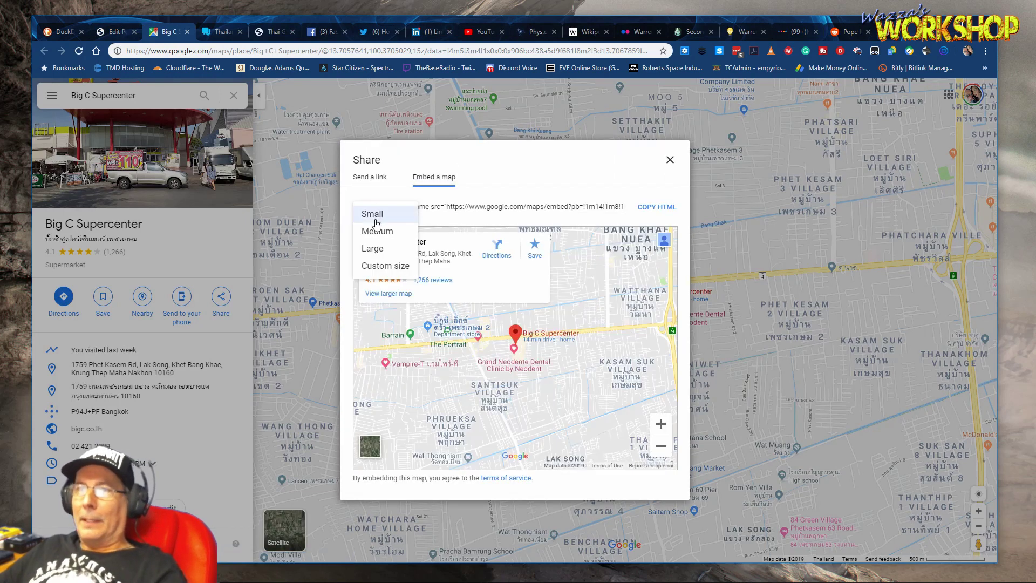
left_click(378, 214)
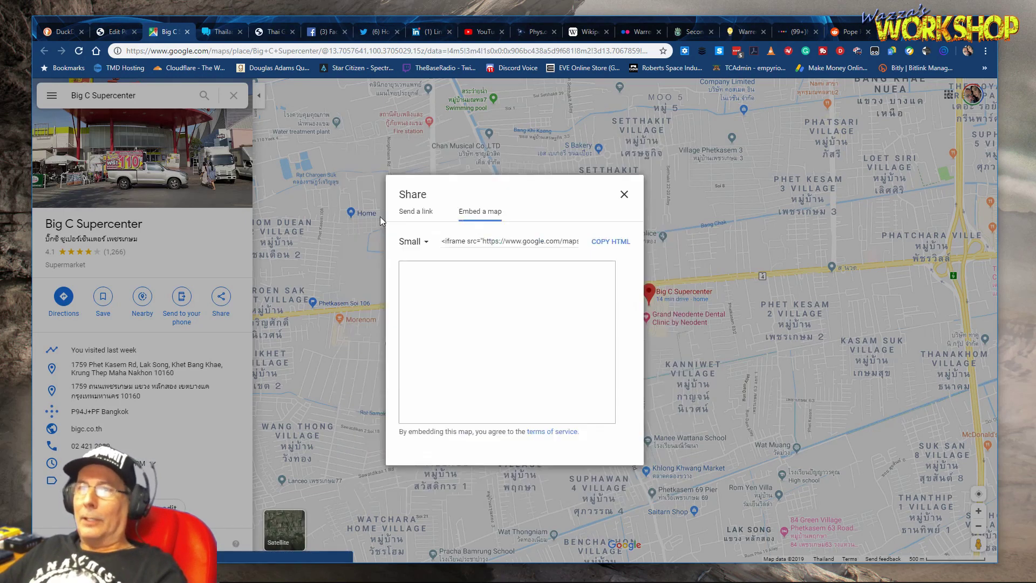
left_click(604, 247)
- Replace the selected Google Maps link in the WordPress post with the copied map embed code and return to the visual view
left_click(121, 32)
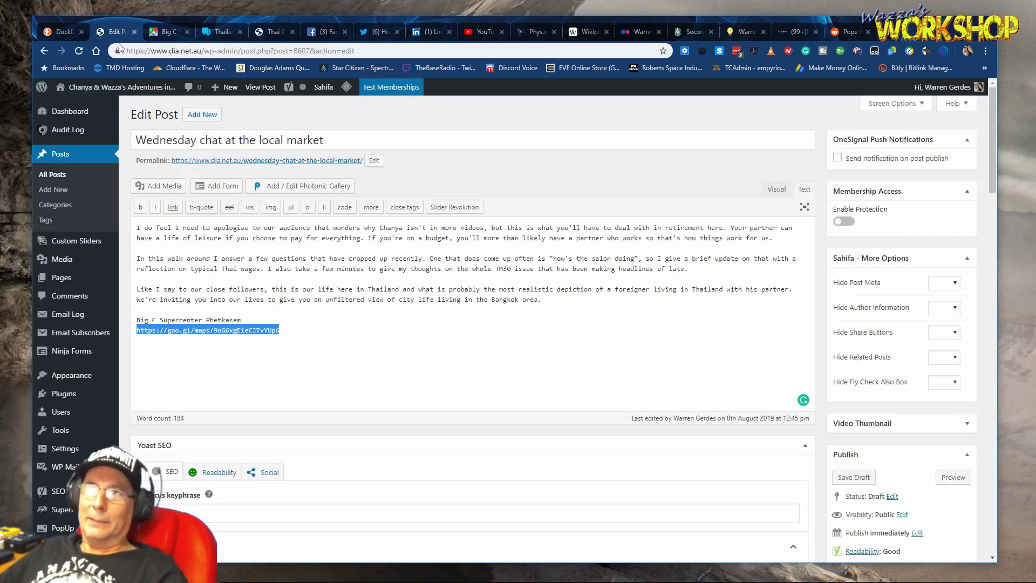
key("ctrl+v")
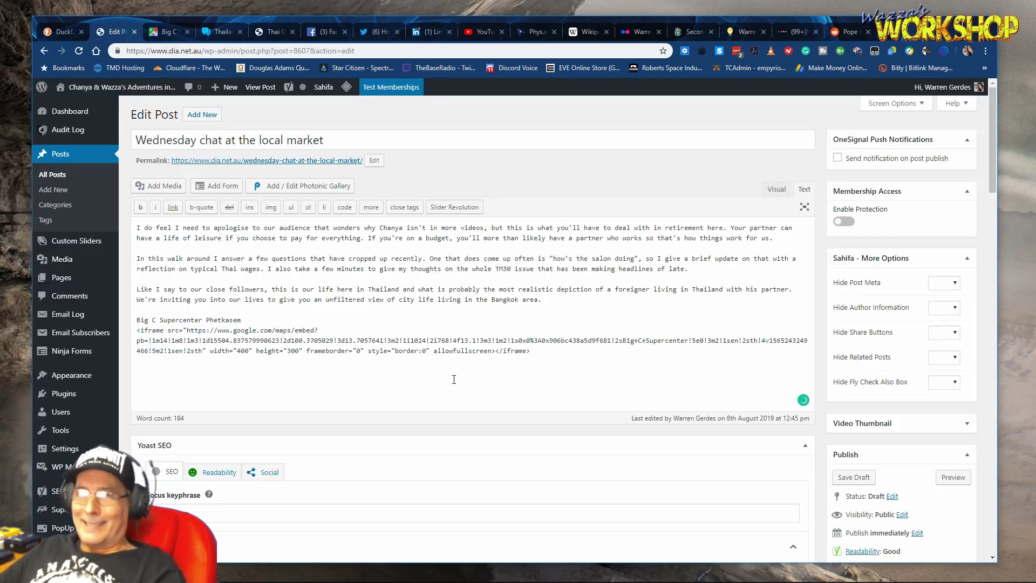
left_click(777, 190)
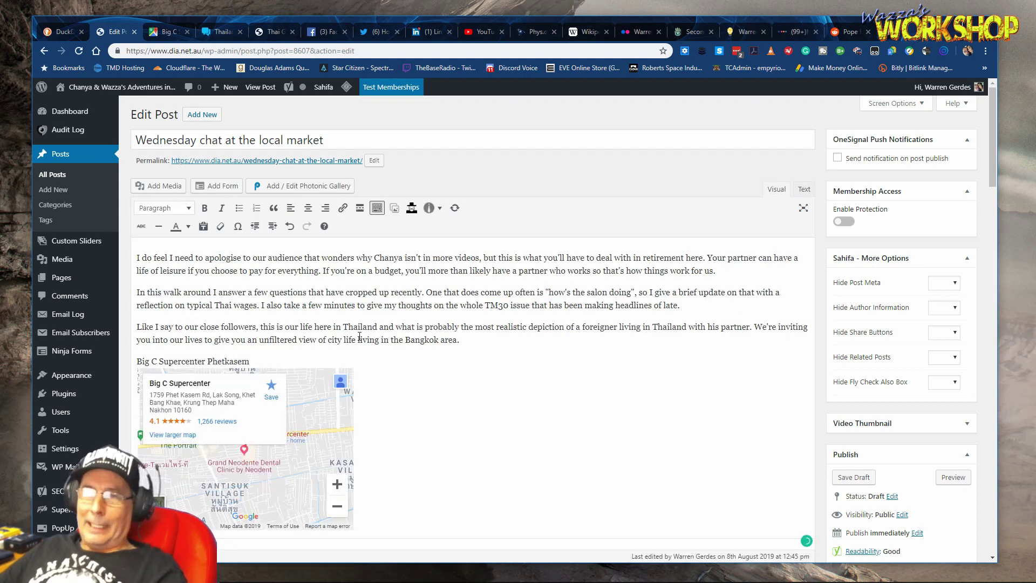
- Make the "Big C Supercenter Phetkasem" line above the map bold, centre it together with the map, and check the layout
left_click_drag(267, 360, 135, 361)
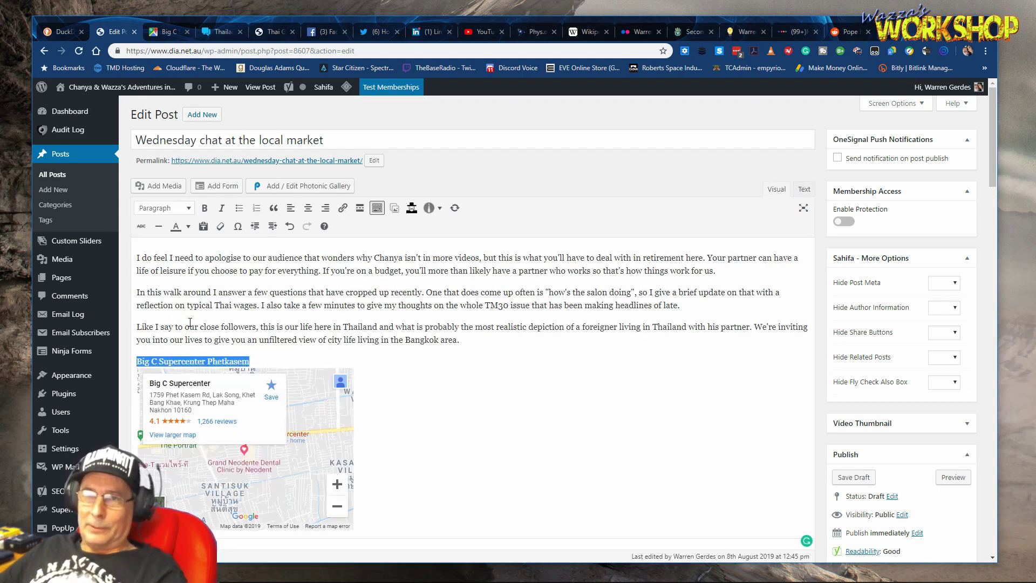
left_click(205, 208)
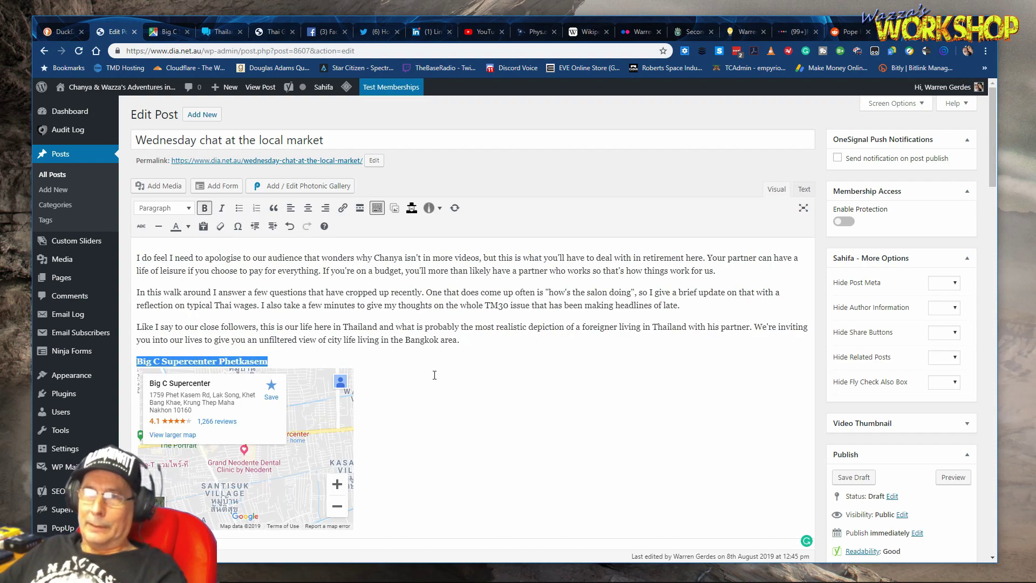
left_click(308, 208)
scroll(683, 371, "down", 5)
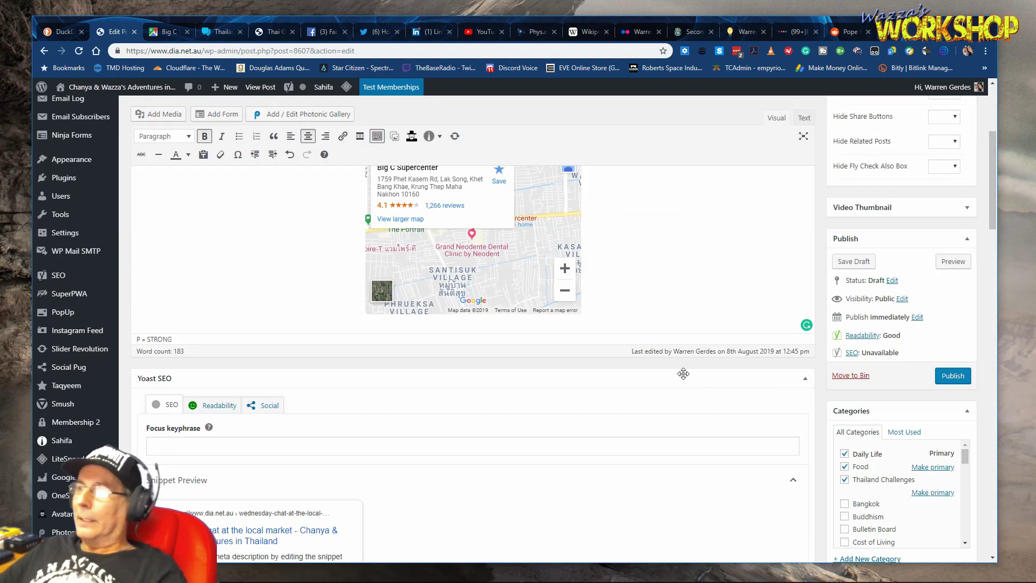
scroll(684, 370, "up", 5)
scroll(685, 371, "down", 1)
scroll(684, 372, "down", 2)
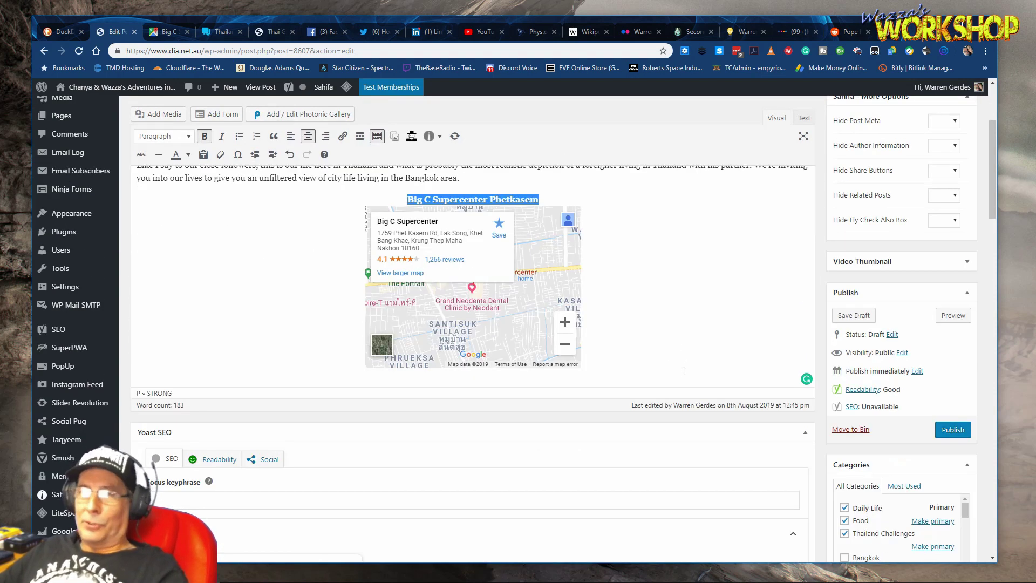
scroll(681, 366, "down", 2)
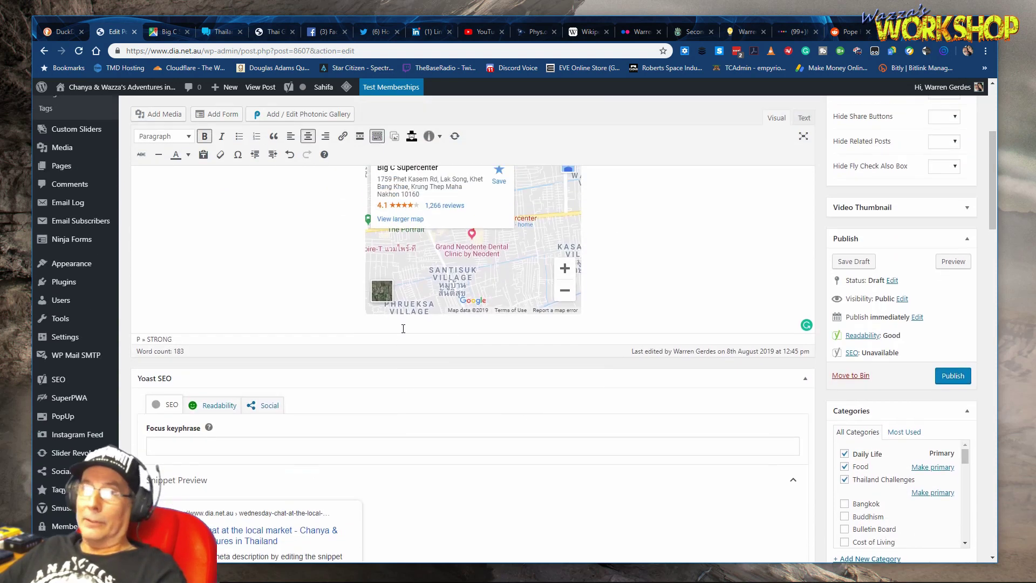
scroll(533, 321, "up", 3)
scroll(223, 374, "down", 2)
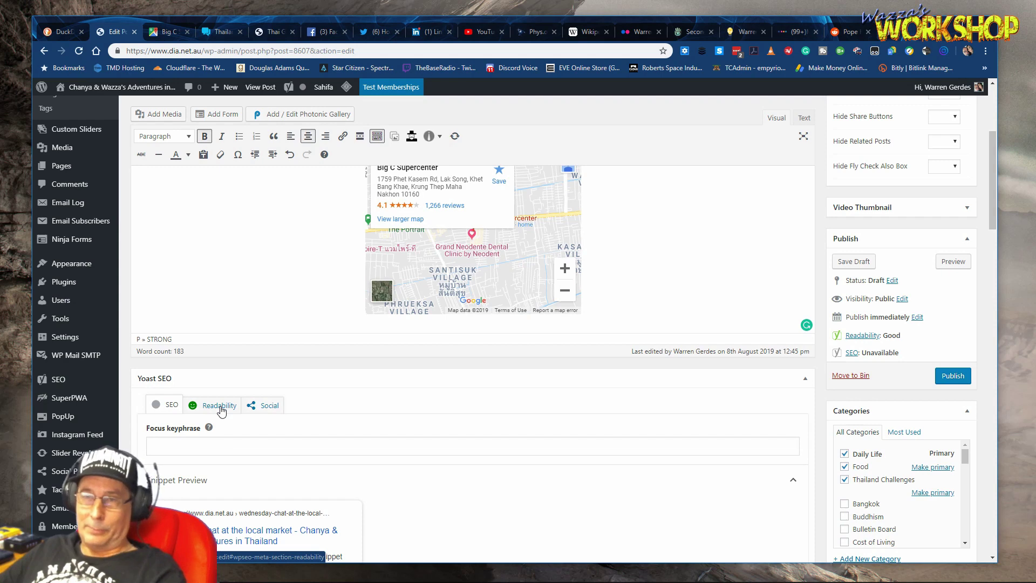
- Copy the post title "Wednesday chat at the local market" into the Yoast SEO focus keyphrase
scroll(193, 411, "up", 4)
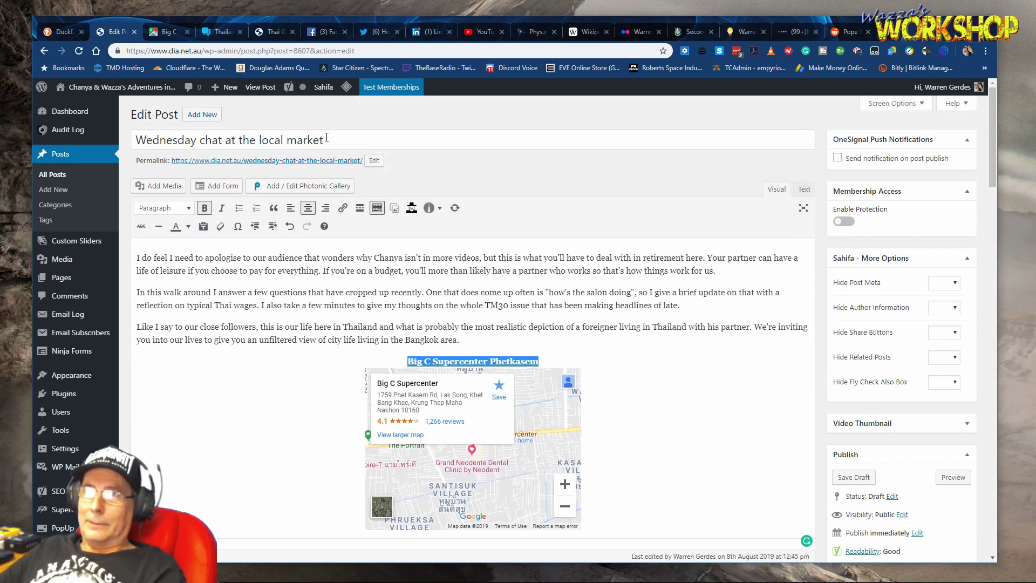
left_click_drag(326, 137, 124, 140)
scroll(377, 267, "down", 4)
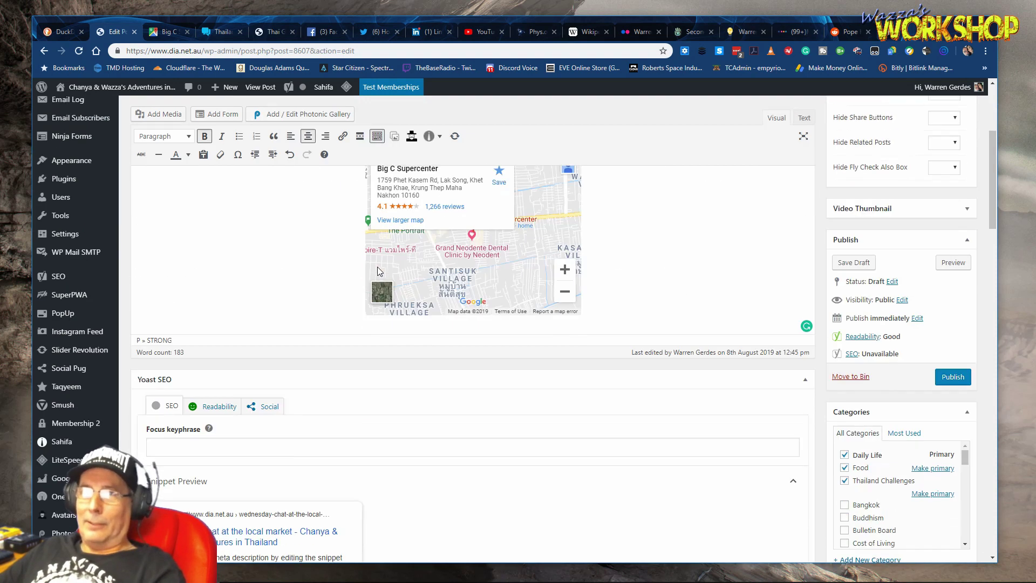
left_click(265, 450)
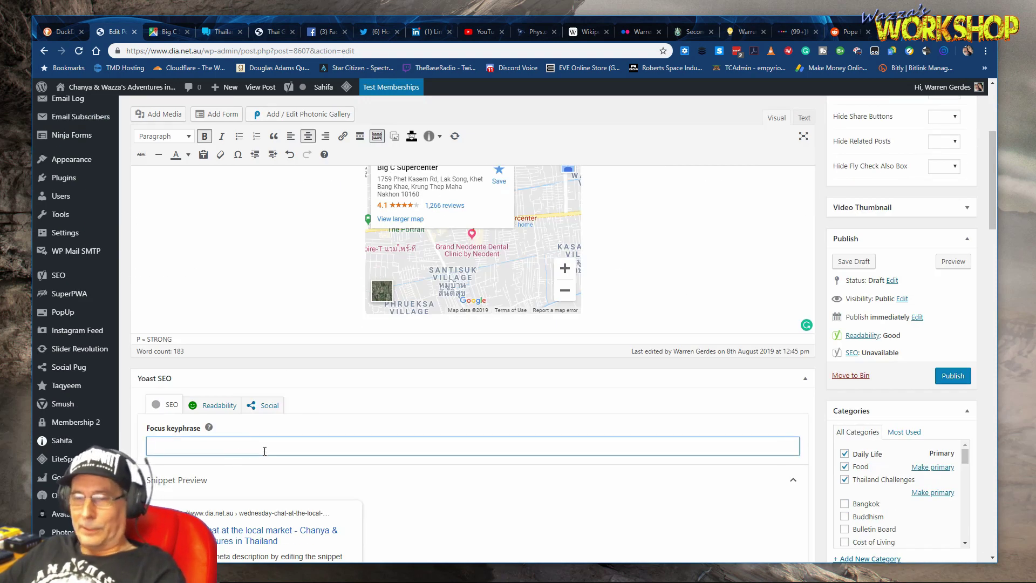
key("ctrl+v")
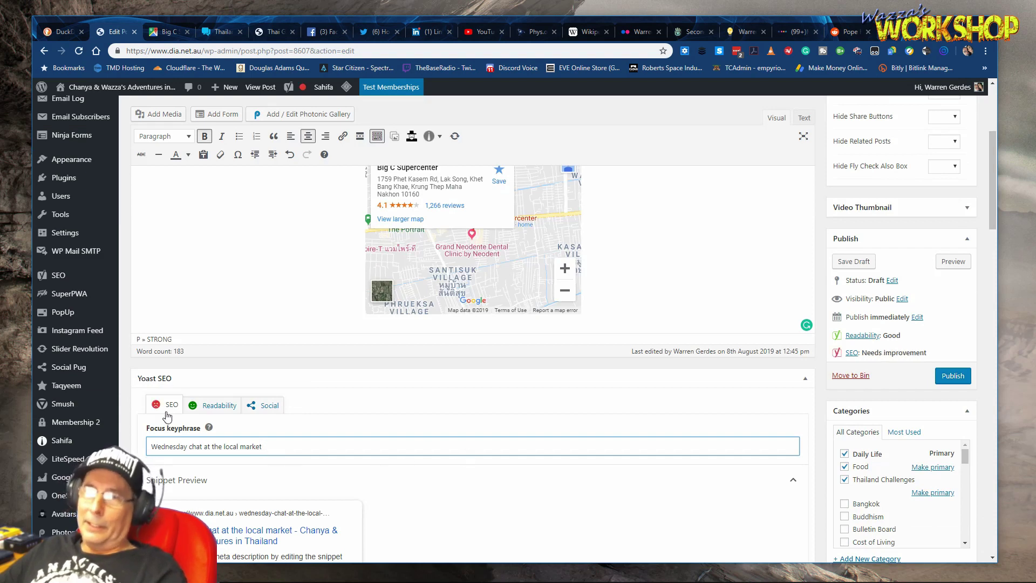
- Expand the Yoast SEO analysis for the focus keyphrase and review its problems, improvements and good results
scroll(507, 394, "up", 4)
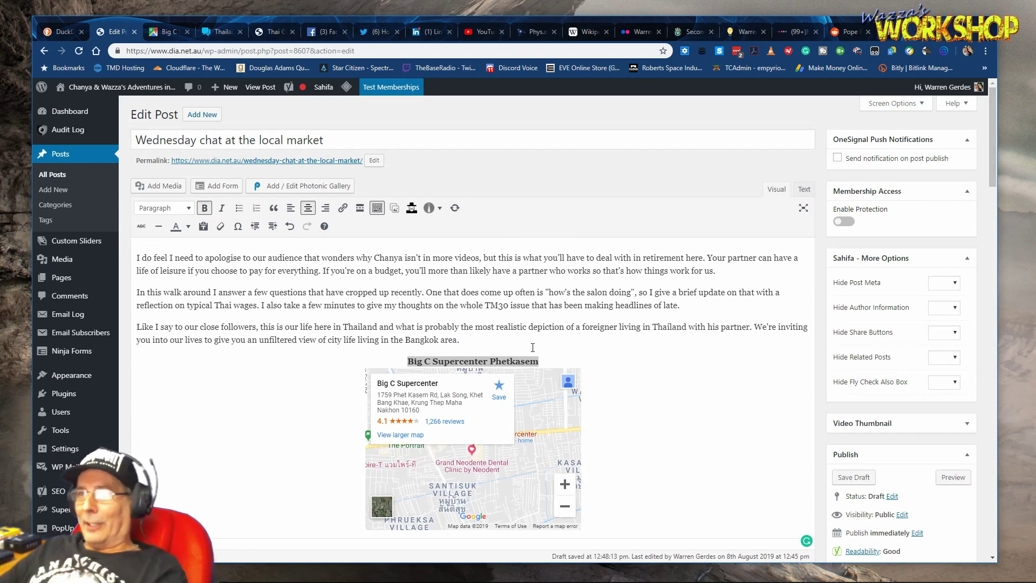
scroll(532, 348, "down", 14)
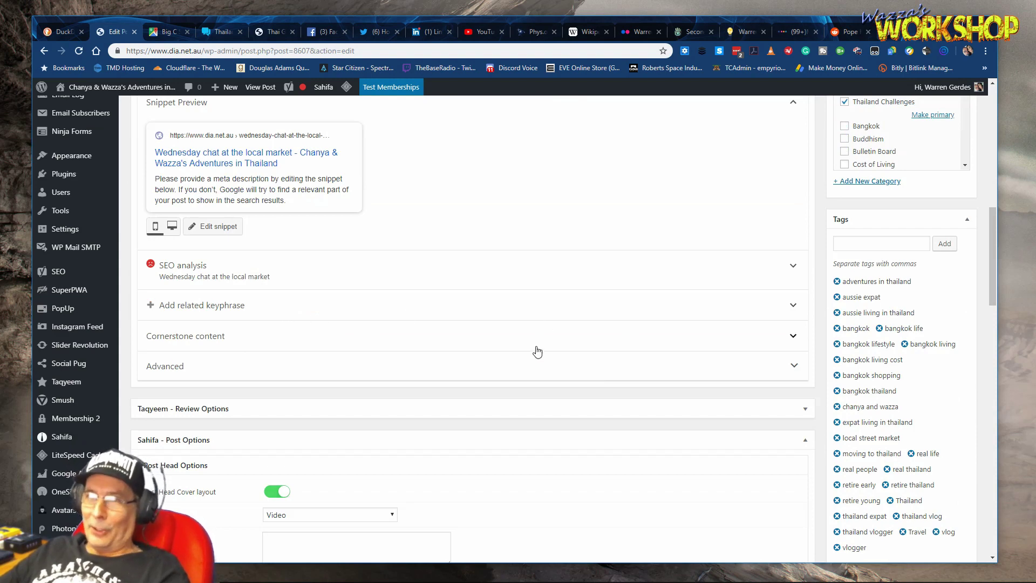
left_click(795, 268)
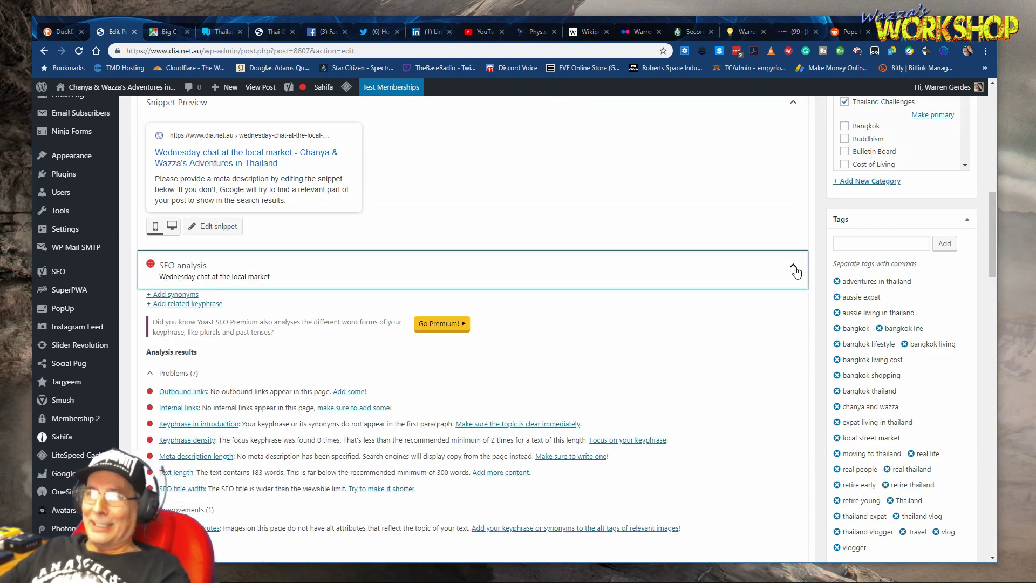
scroll(249, 444, "down", 1)
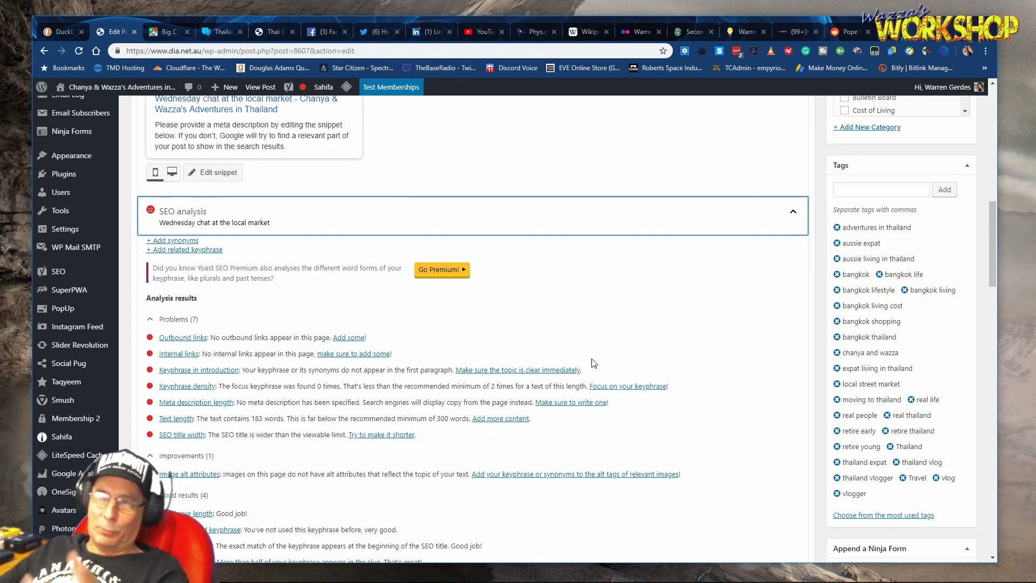
scroll(577, 364, "up", 3)
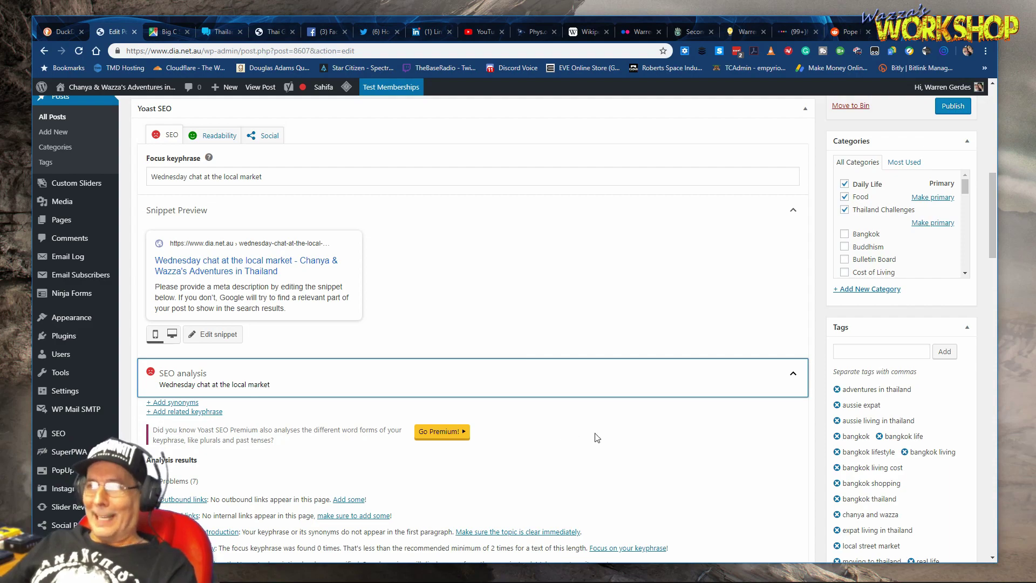
scroll(596, 437, "down", 3)
scroll(598, 435, "down", 3)
scroll(597, 432, "up", 15)
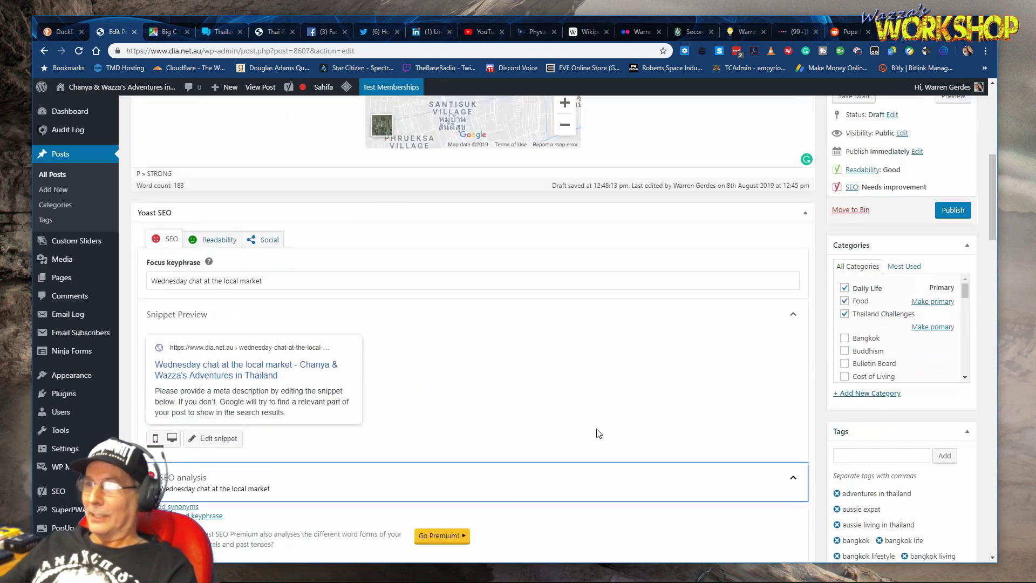
scroll(597, 429, "down", 20)
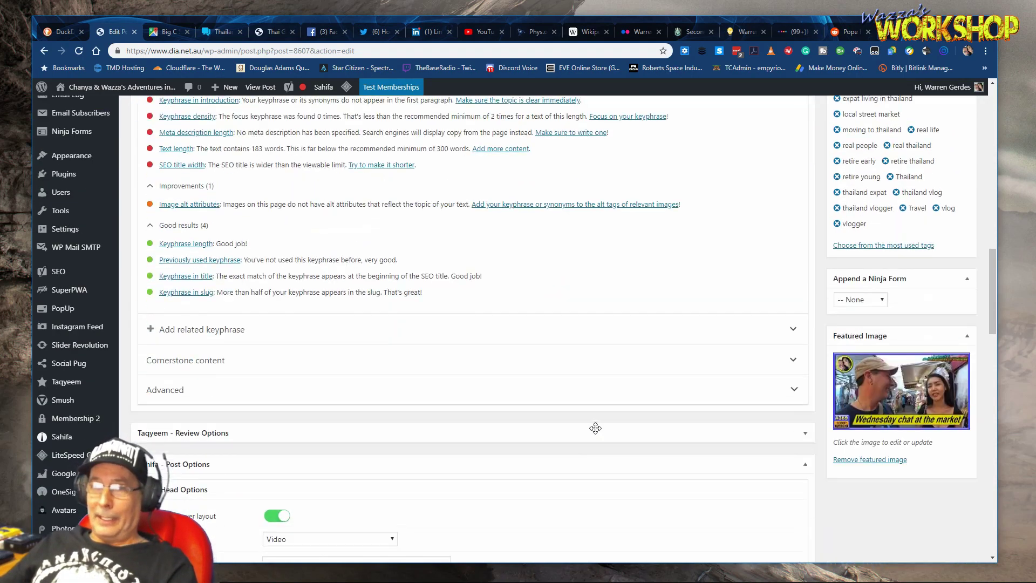
- Fill the post's excerpt with the opening paragraph copied from the video's YouTube description
scroll(441, 398, "down", 10)
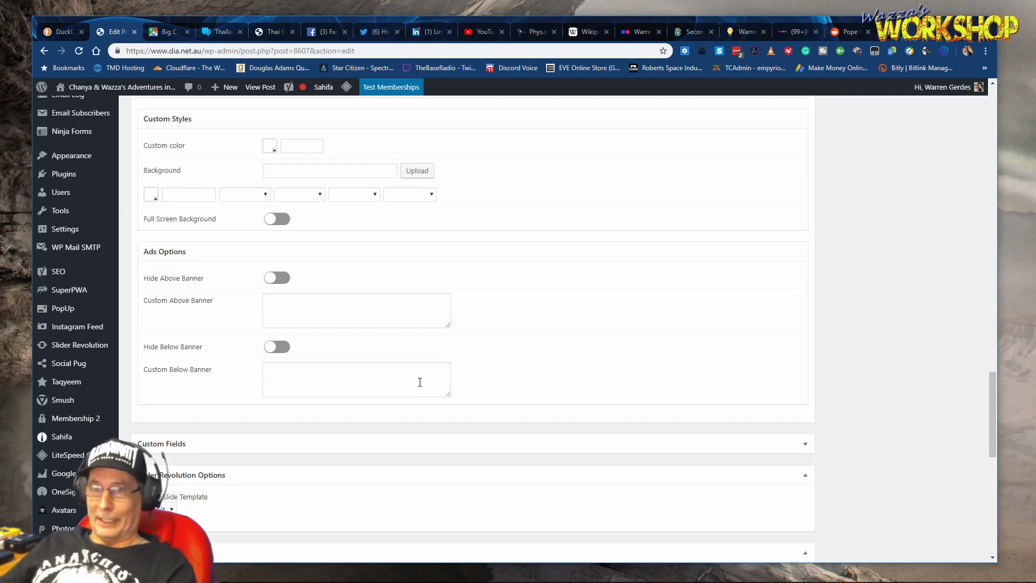
scroll(414, 360, "down", 3)
left_click(331, 312)
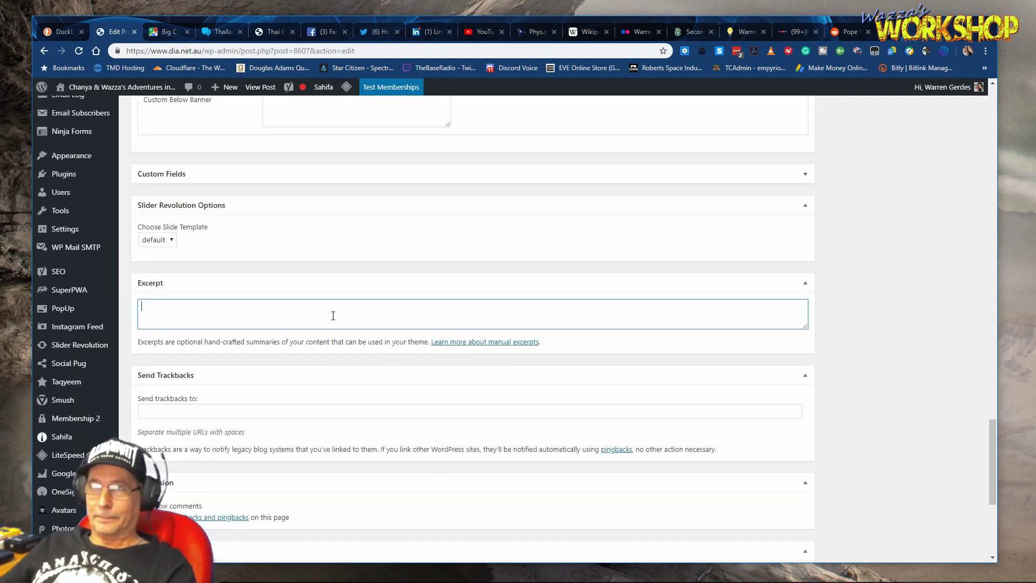
left_click(485, 31)
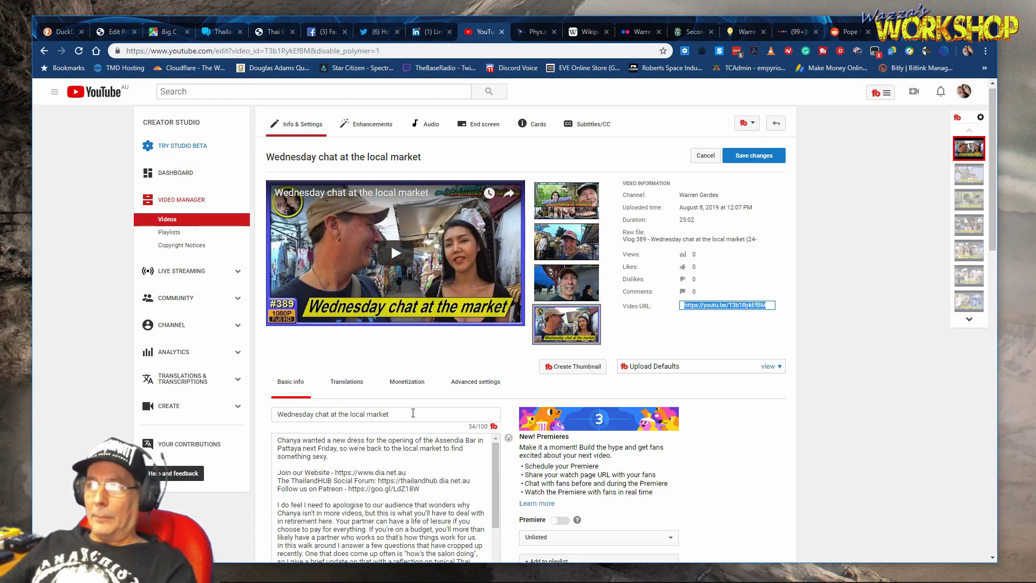
left_click(325, 459)
left_click_drag(324, 459, 275, 439)
key("ctrl+c")
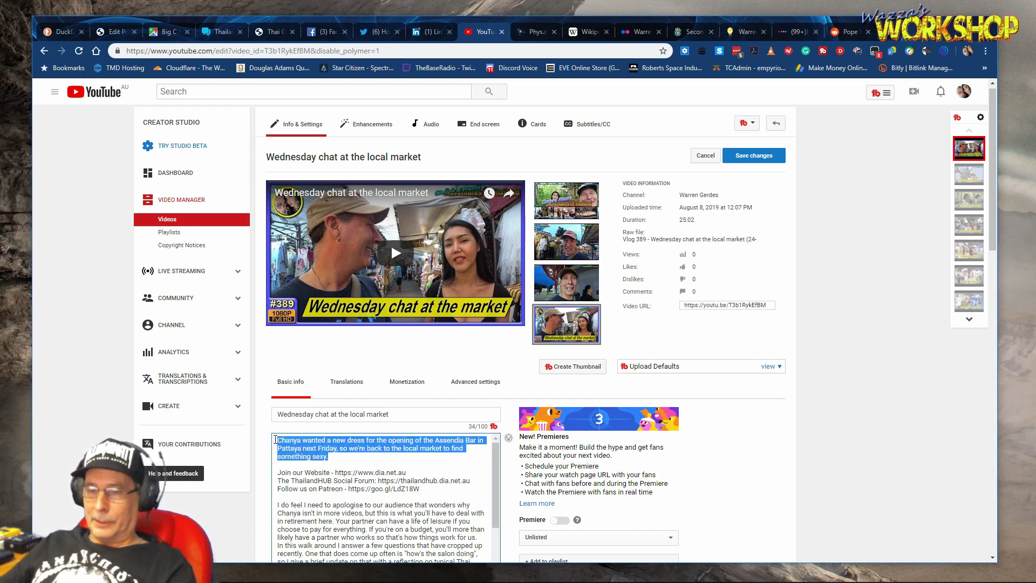
left_click(115, 31)
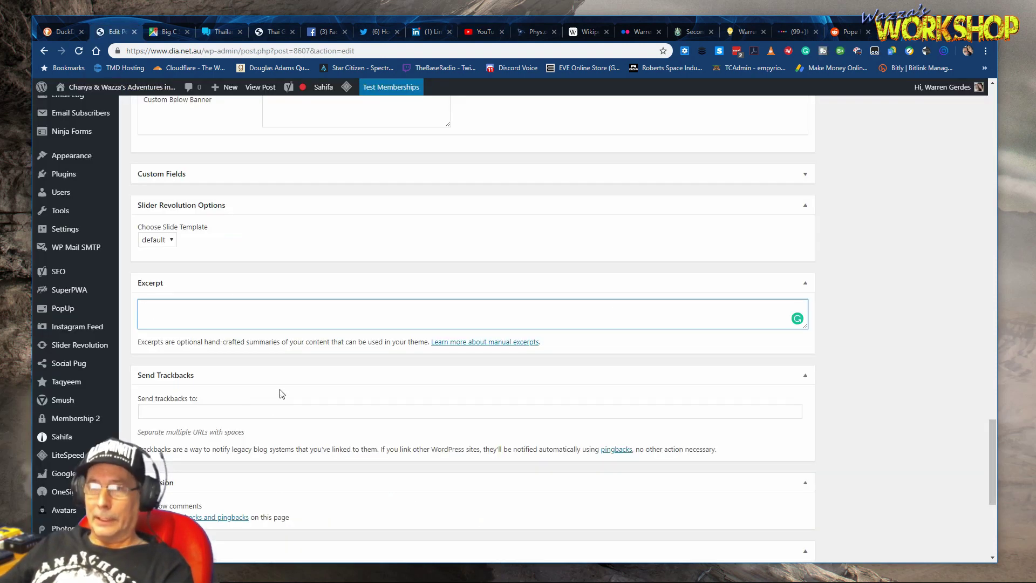
key("ctrl+v")
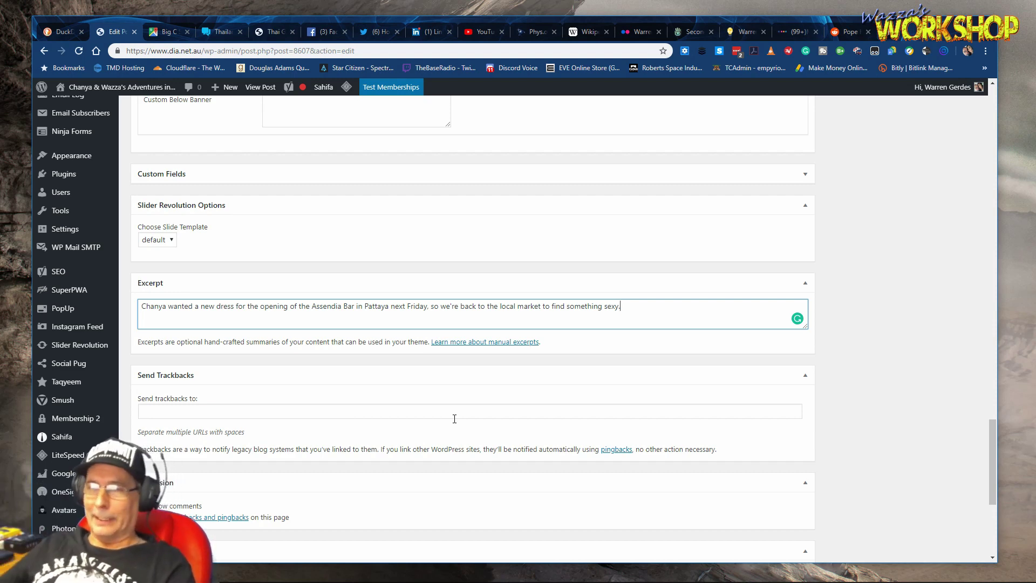
- Publish the WordPress post and open the website's front page in a new tab
scroll(646, 412, "up", 20)
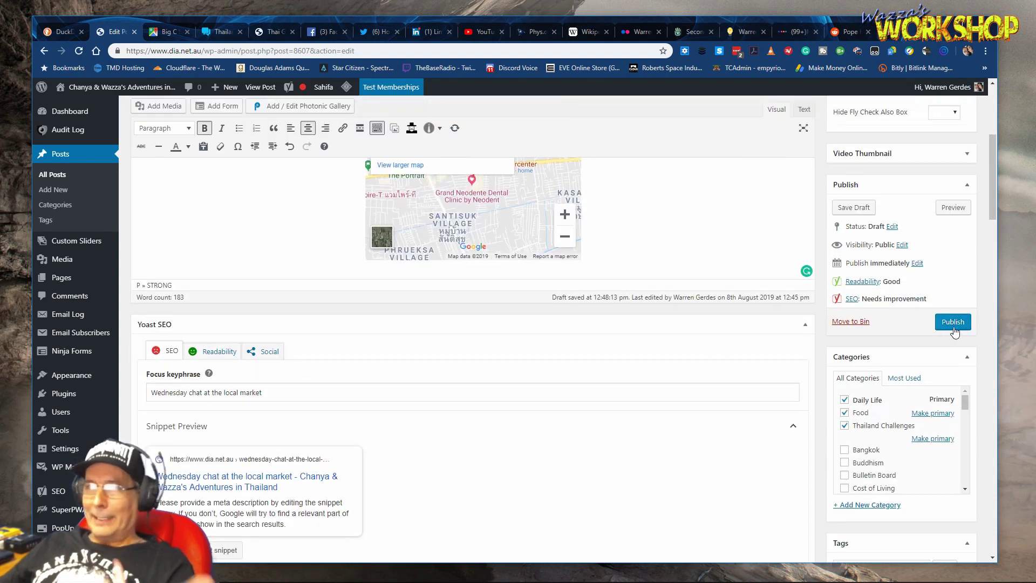
left_click(953, 322)
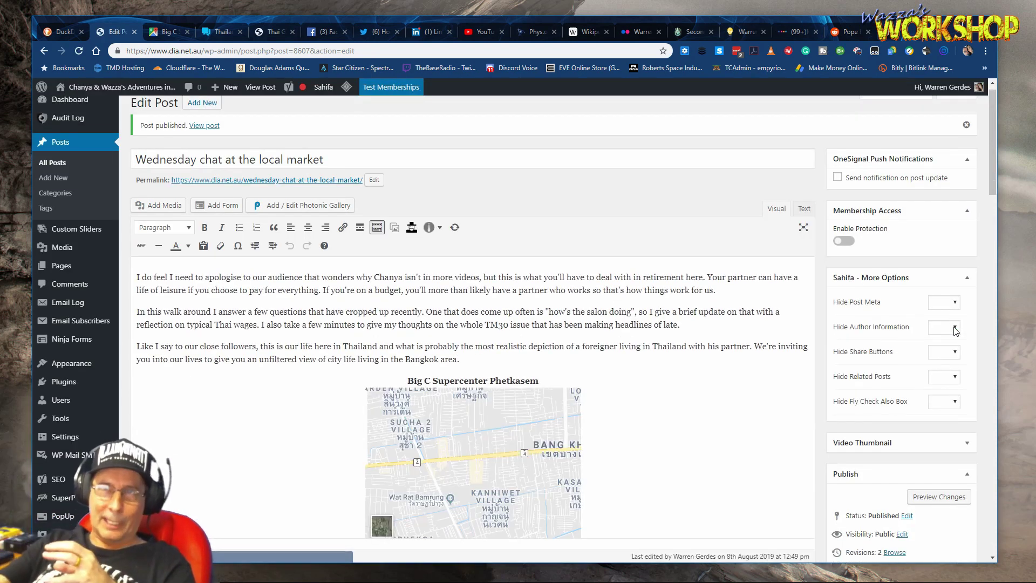
right_click(134, 90)
left_click(155, 98)
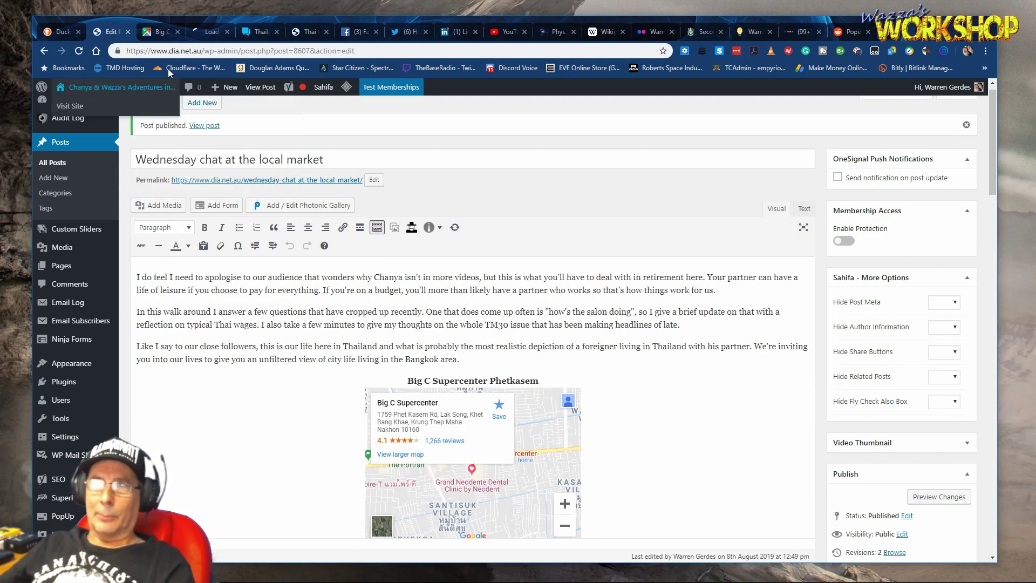
- Review the website's front page, including the new post's listings, the email notification signup and the On Location and Members Only sections
left_click(207, 33)
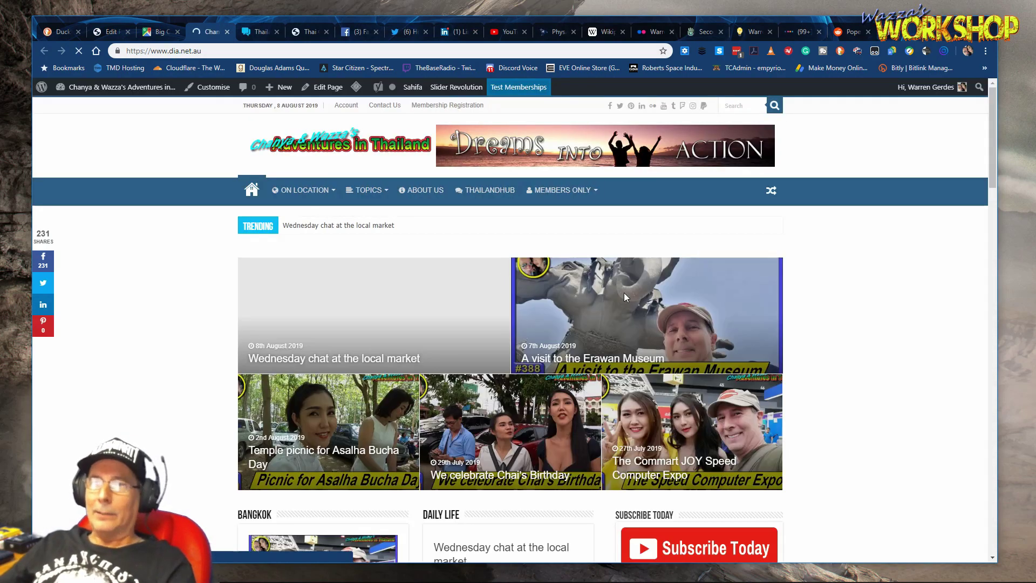
scroll(837, 360, "down", 10)
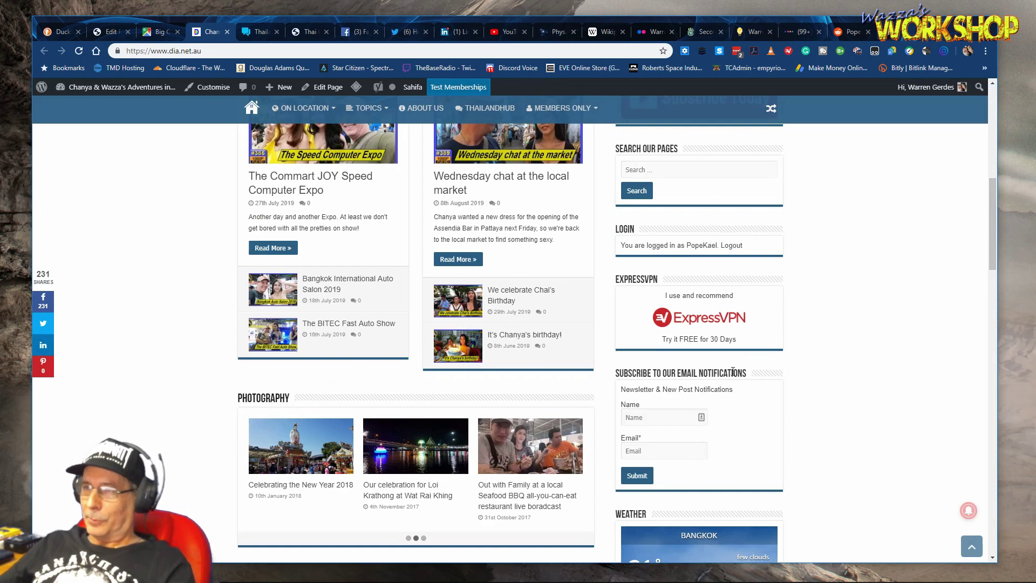
left_click_drag(749, 375, 617, 374)
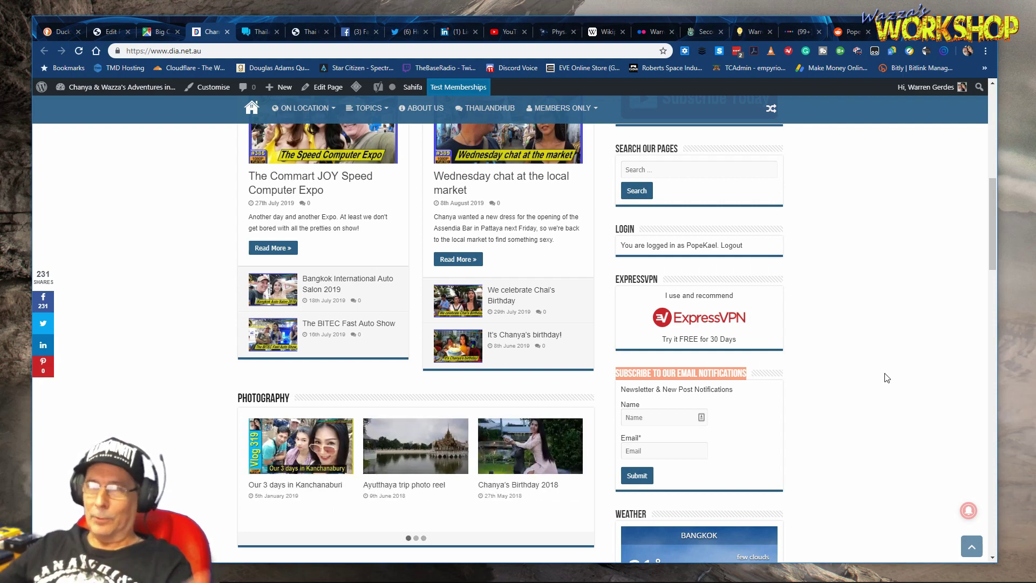
scroll(887, 378, "up", 10)
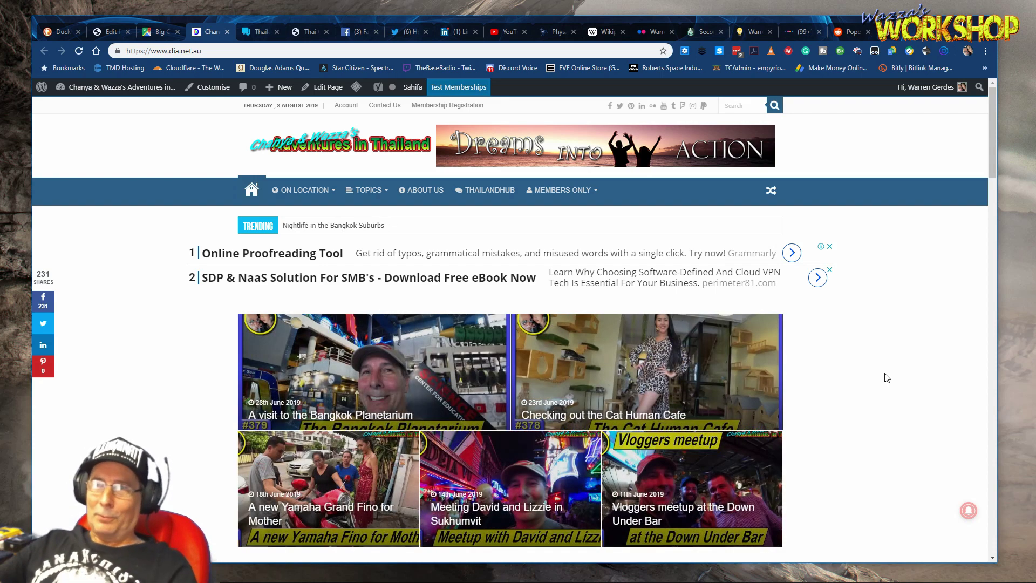
mouse_move(311, 196)
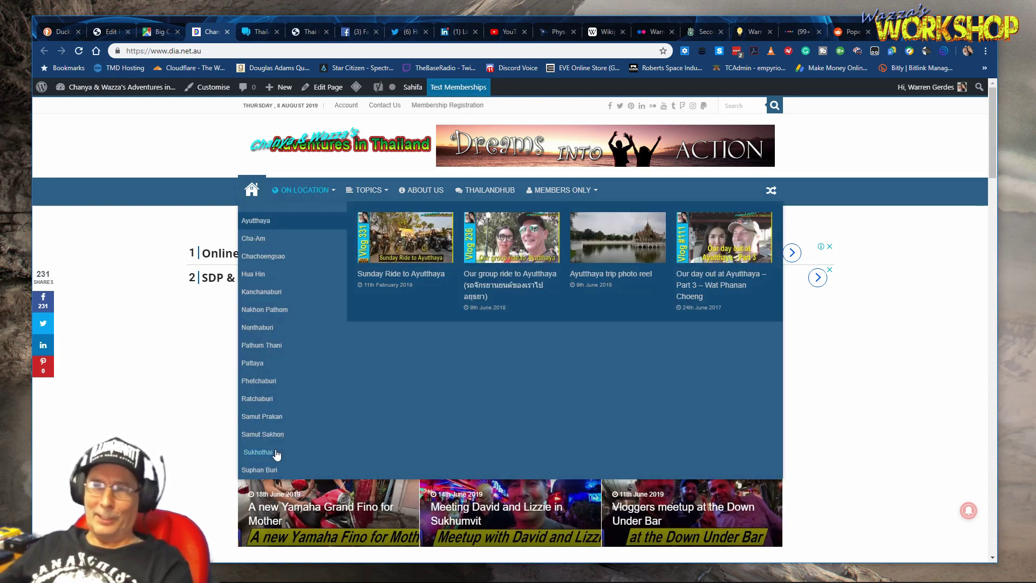
mouse_move(368, 190)
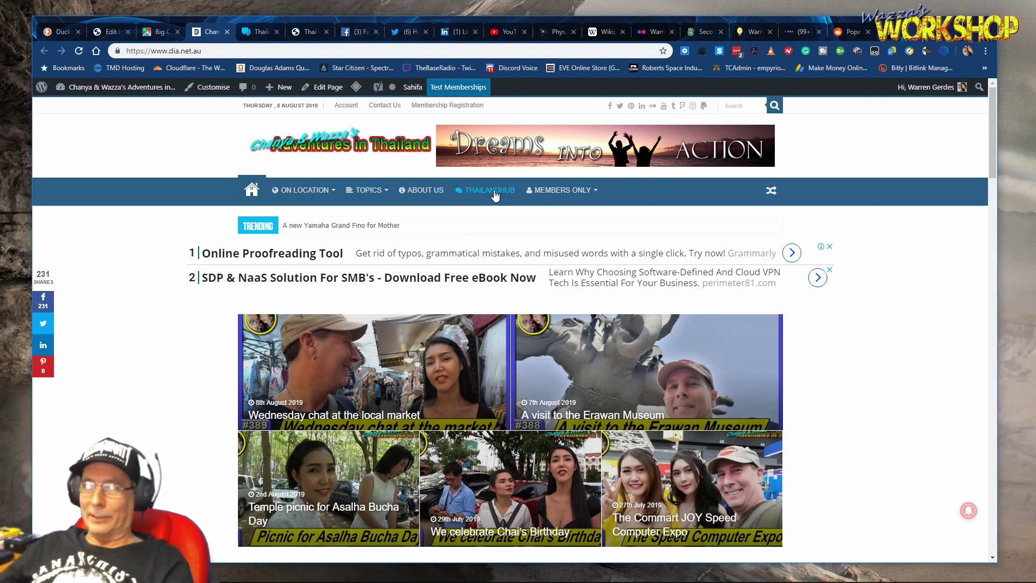
mouse_move(573, 194)
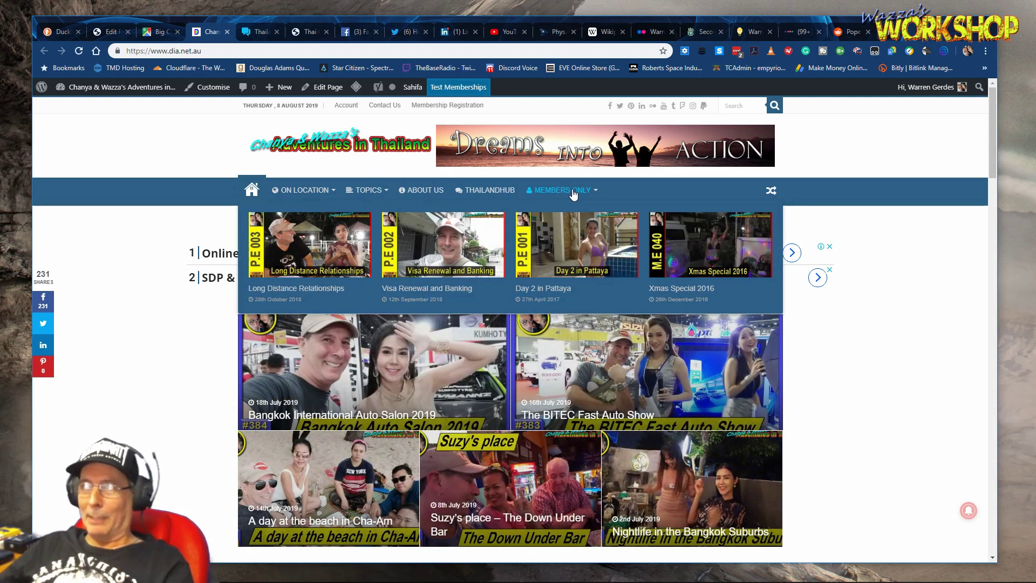
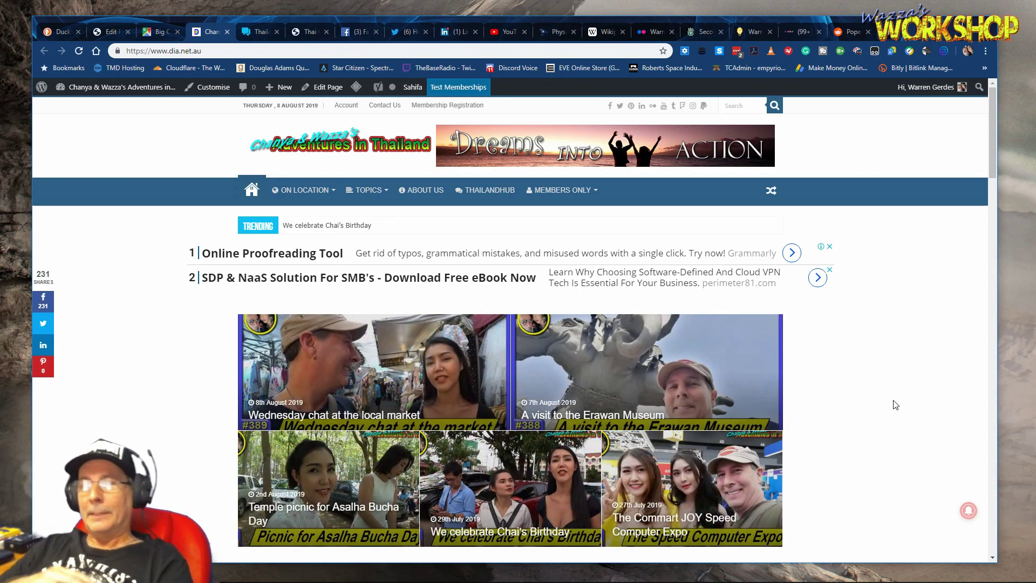
scroll(896, 405, "down", 7)
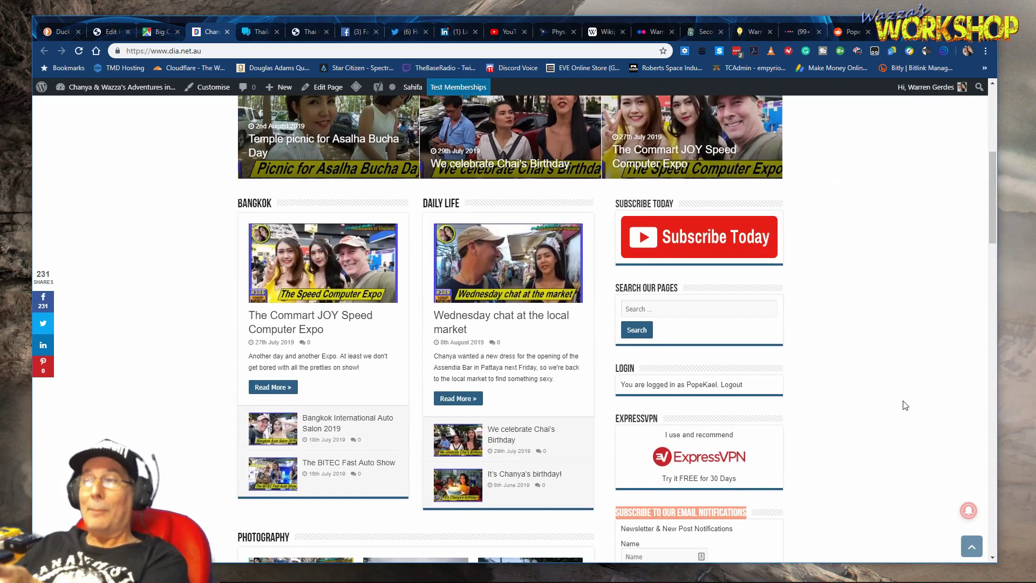
scroll(852, 419, "down", 2)
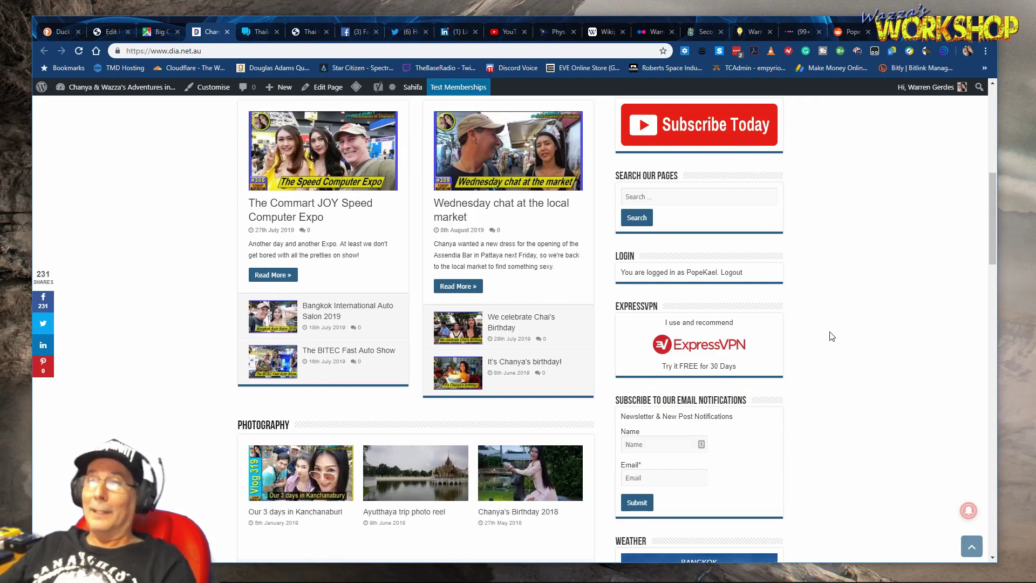
scroll(832, 337, "up", 10)
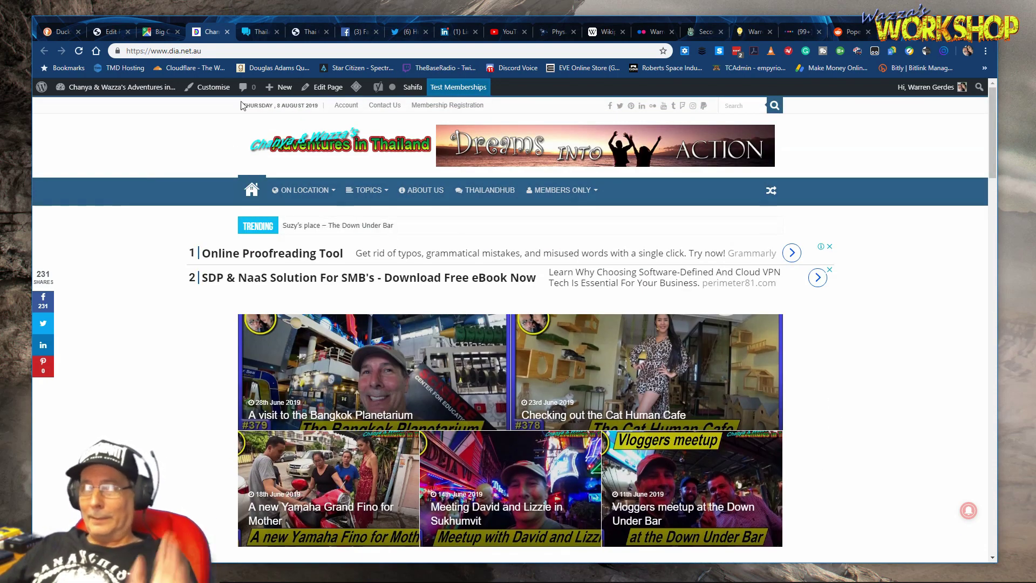
- Close the Google Maps and website front page tabs and return to editing the post
left_click(175, 32)
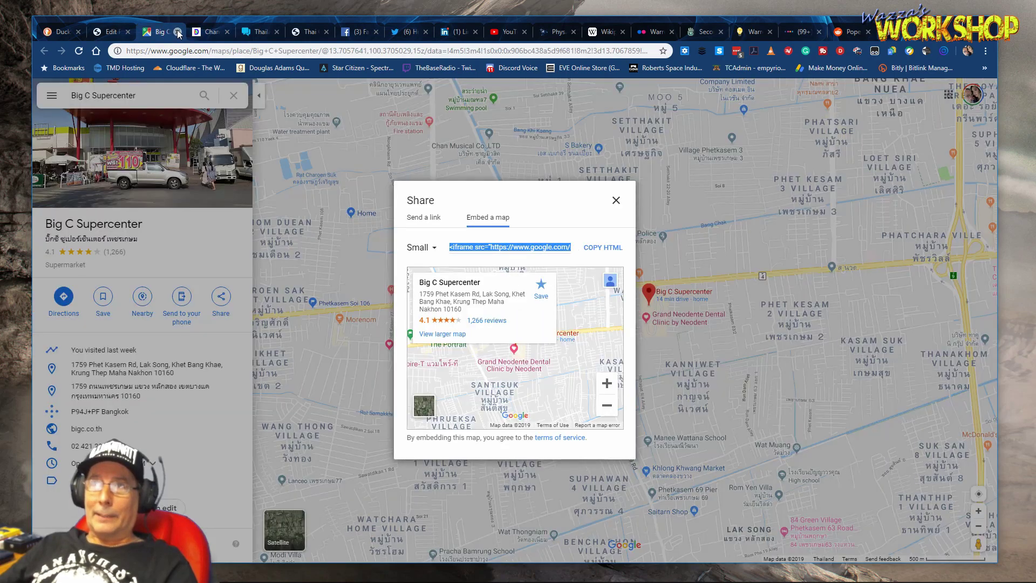
left_click(178, 32)
left_click(111, 33)
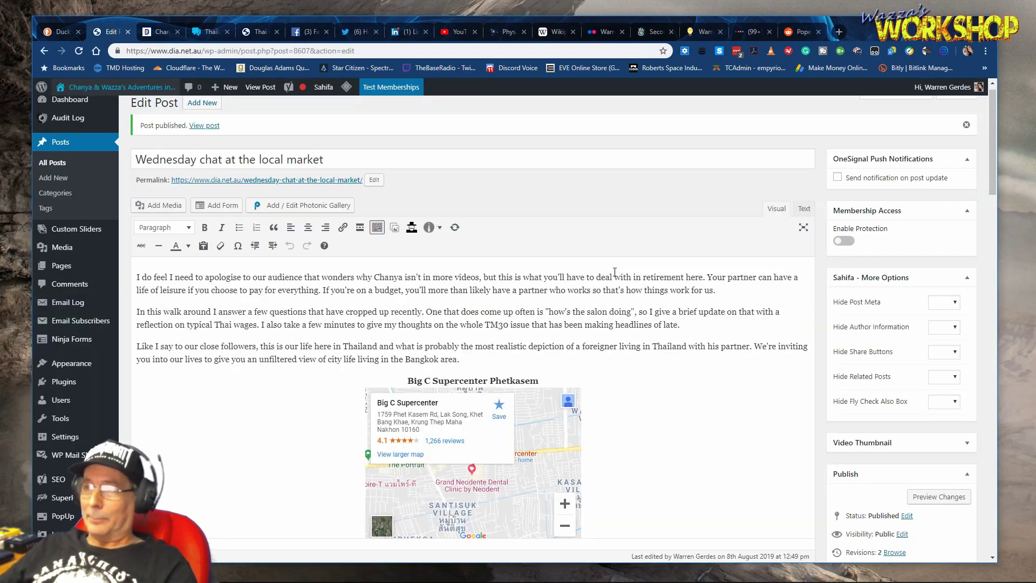
scroll(650, 307, "down", 7)
scroll(652, 311, "up", 4)
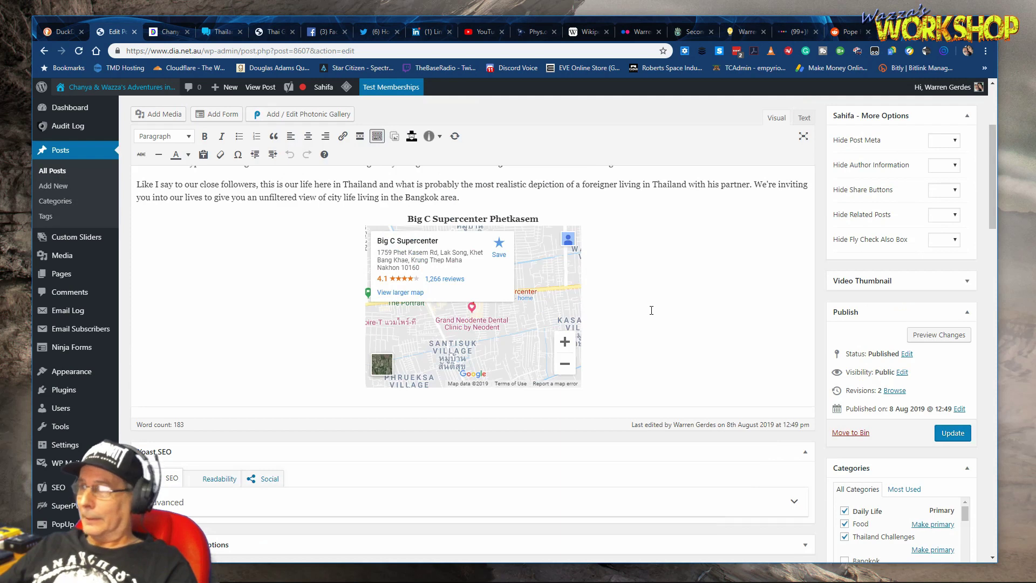
scroll(651, 310, "up", 1)
left_click(187, 32)
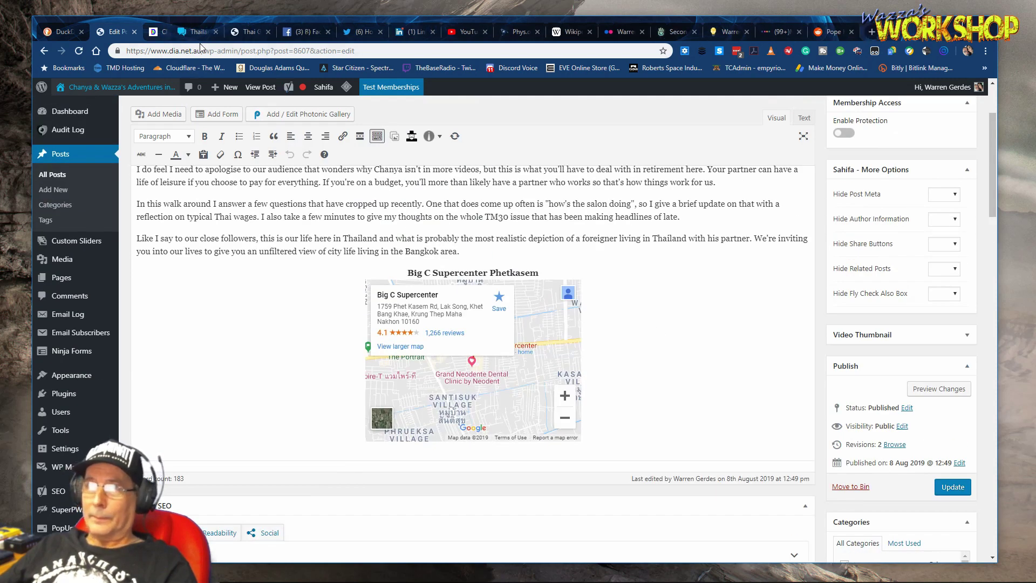
scroll(801, 324, "up", 2)
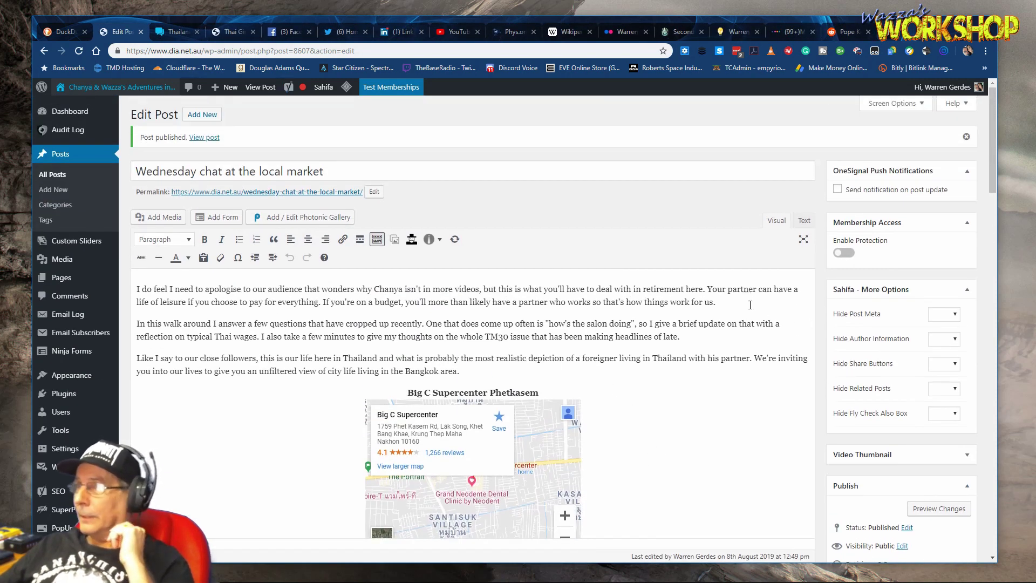
- Enable the OneSignal push notification for the post update and update the published post
scroll(689, 306, "down", 10)
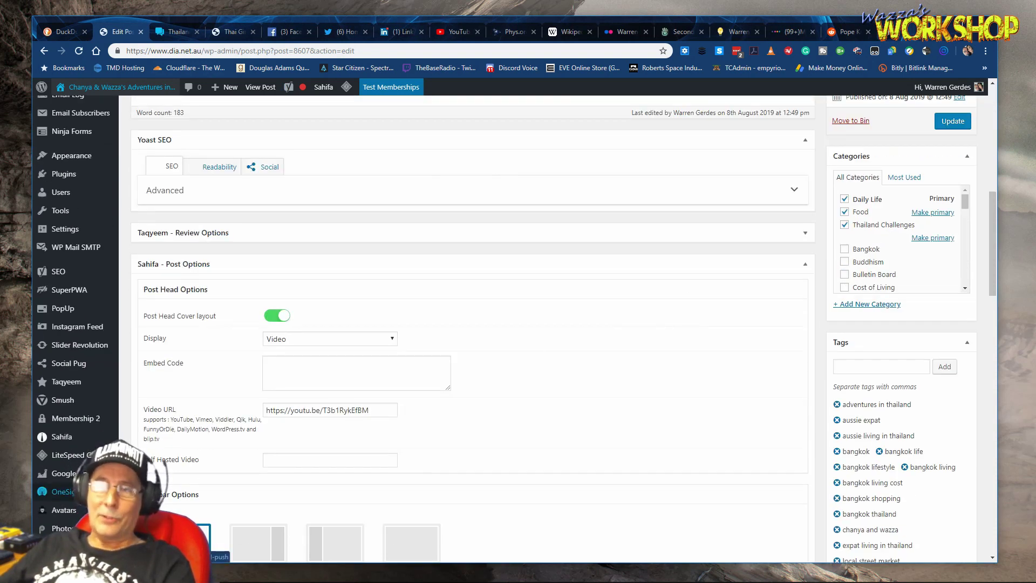
scroll(507, 342, "up", 10)
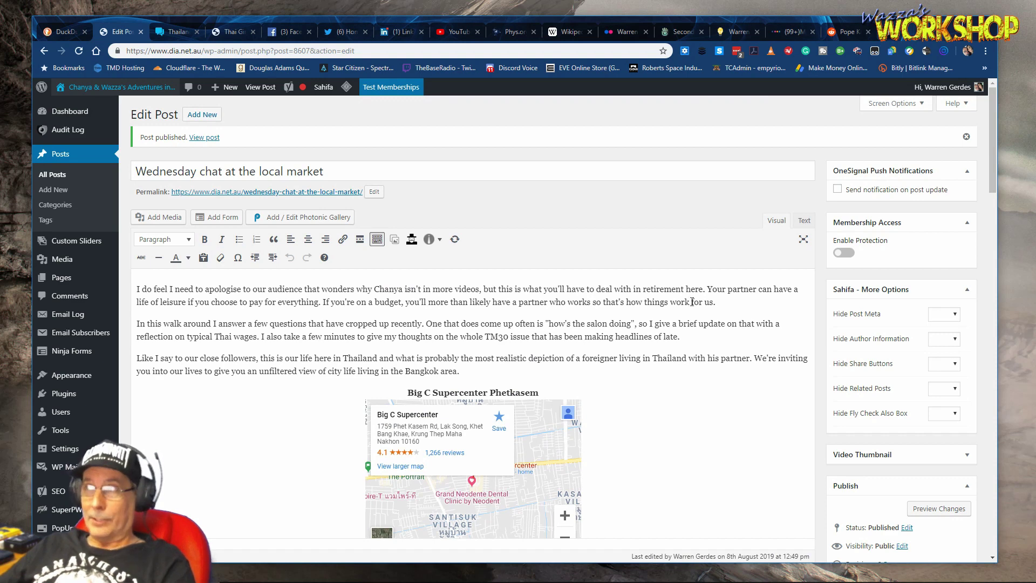
left_click(838, 189)
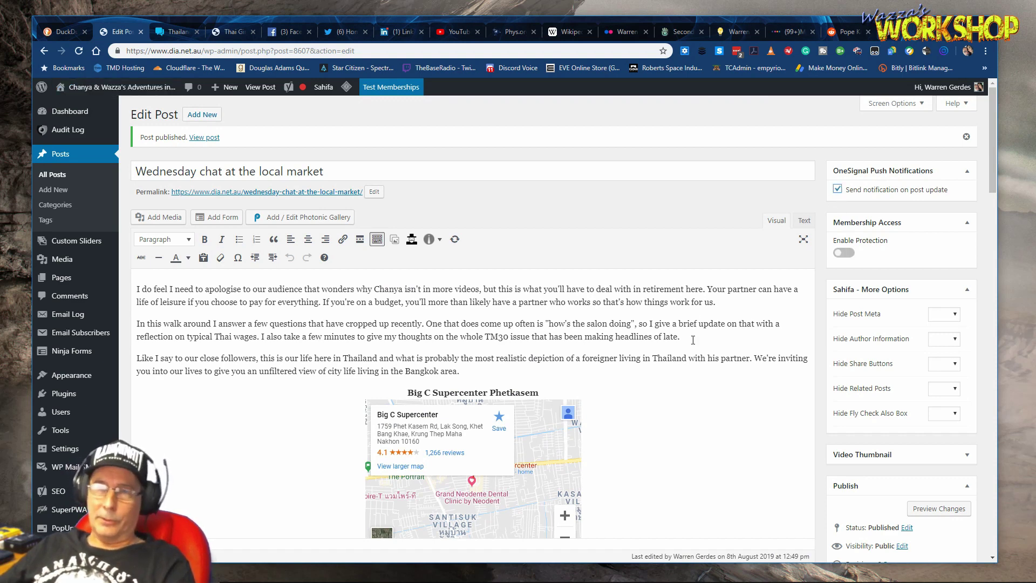
scroll(701, 338, "down", 7)
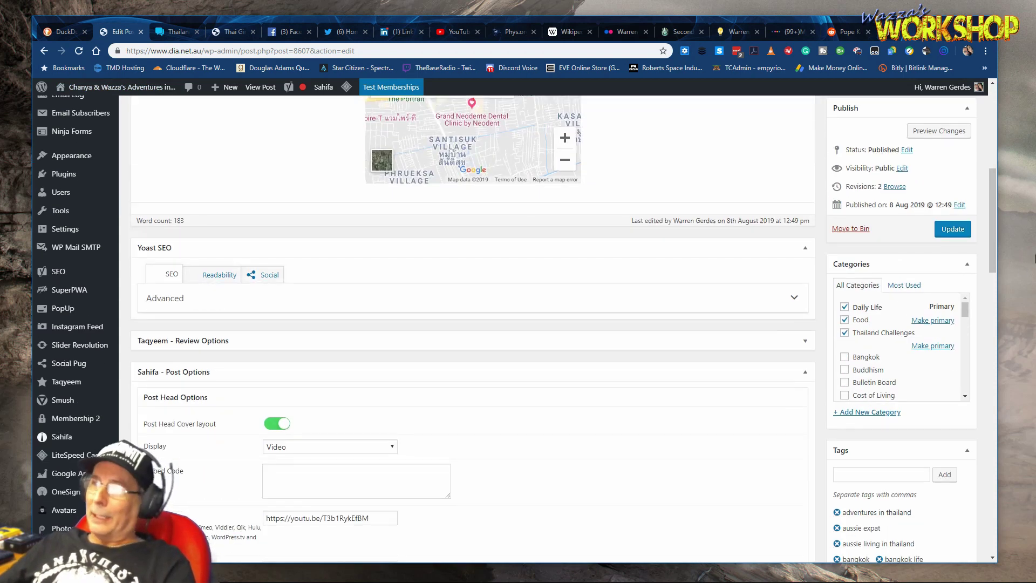
left_click(961, 232)
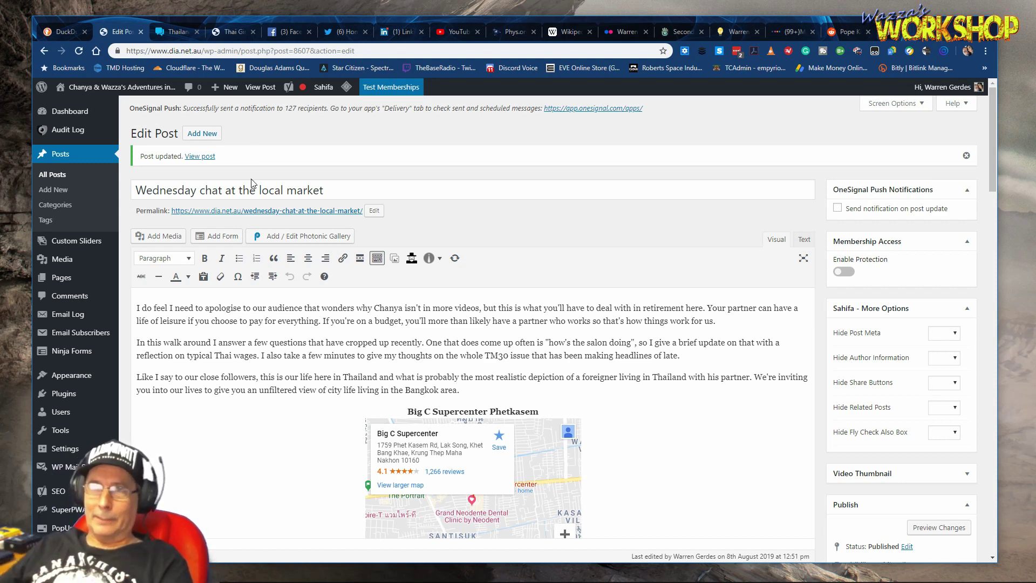
- View the published post and check its video, text, embedded map, share options and tags
left_click(197, 156)
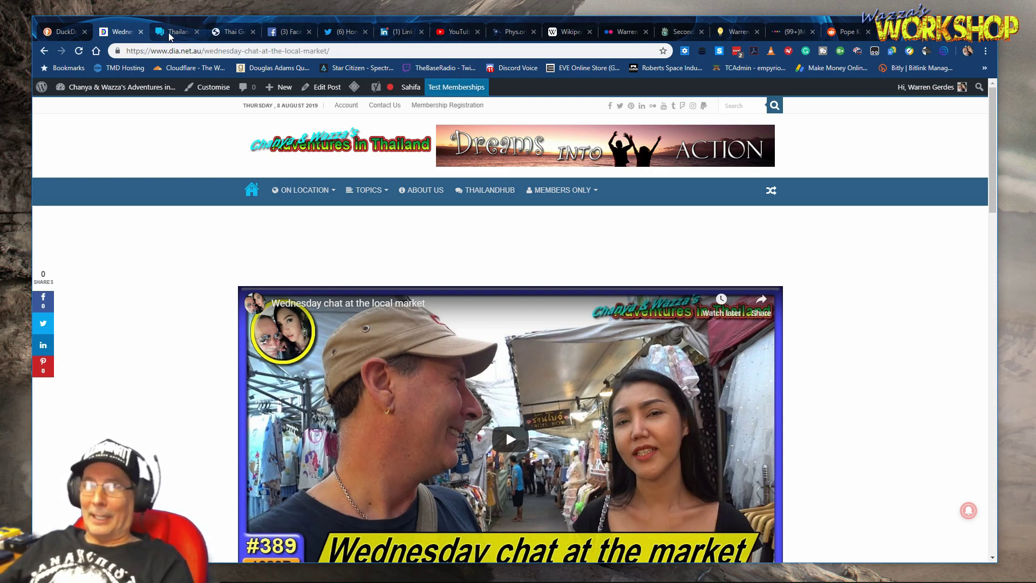
scroll(845, 304, "down", 3)
scroll(843, 302, "up", 3)
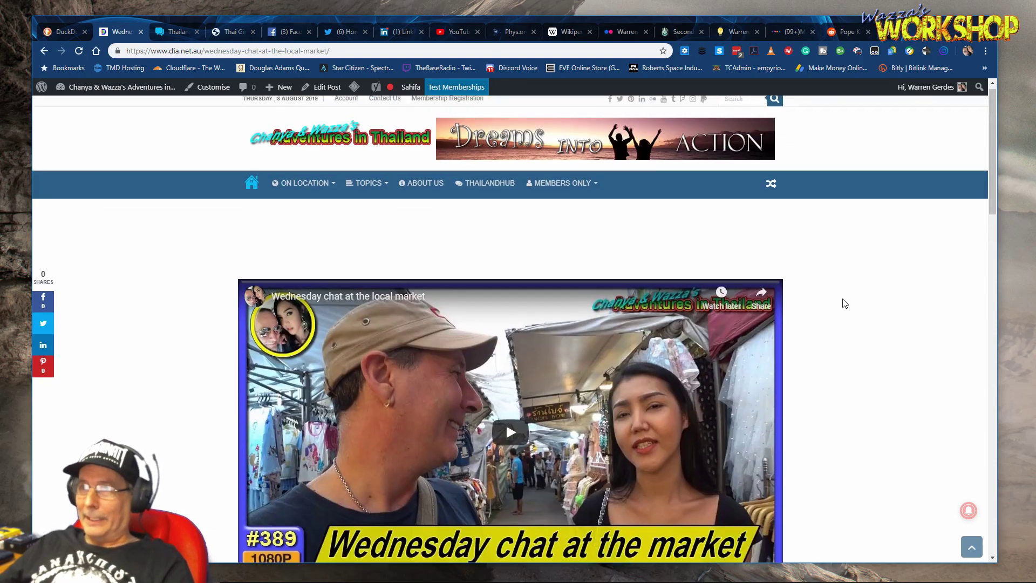
scroll(839, 300, "down", 7)
scroll(835, 300, "down", 2)
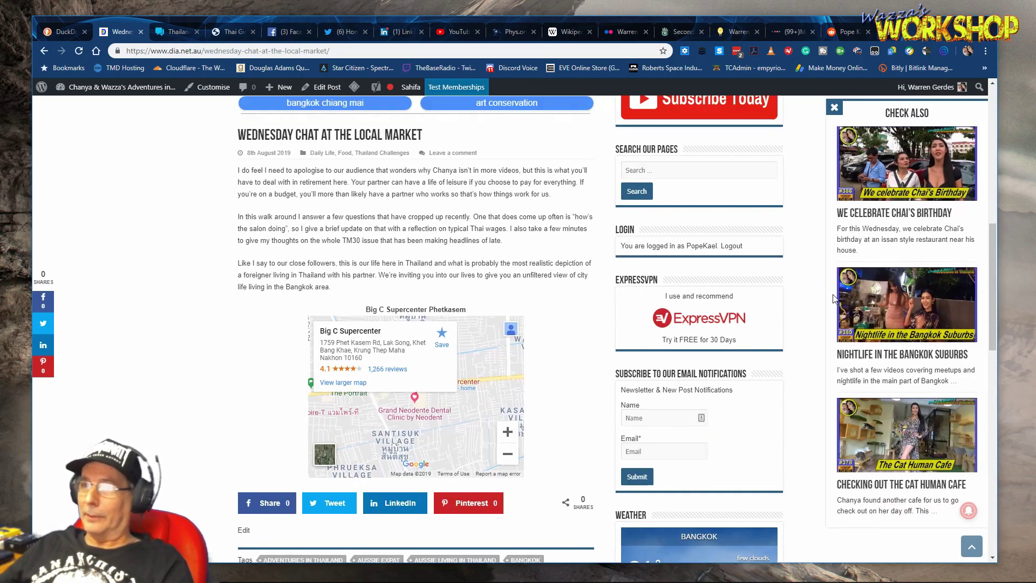
scroll(809, 293, "up", 3)
scroll(805, 294, "down", 4)
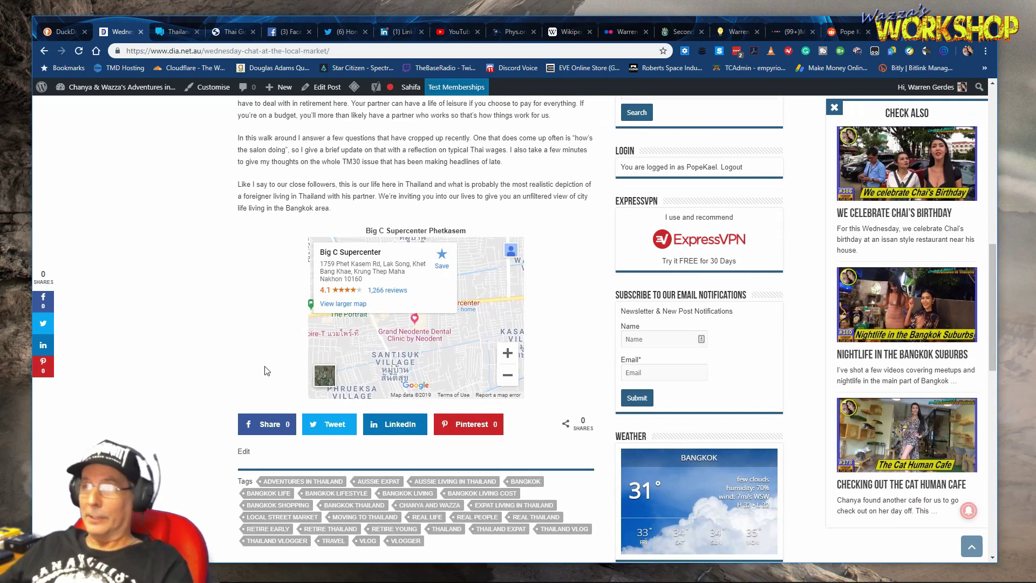
- Start sharing the post on Facebook and enlarge and reposition the share window to show the whole form
left_click(272, 426)
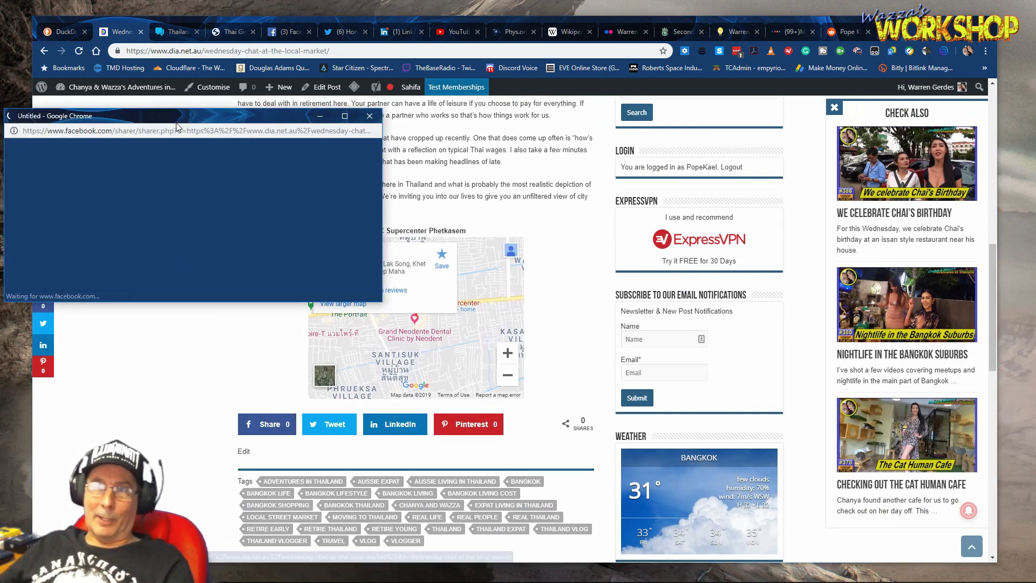
left_click_drag(187, 114, 272, 133)
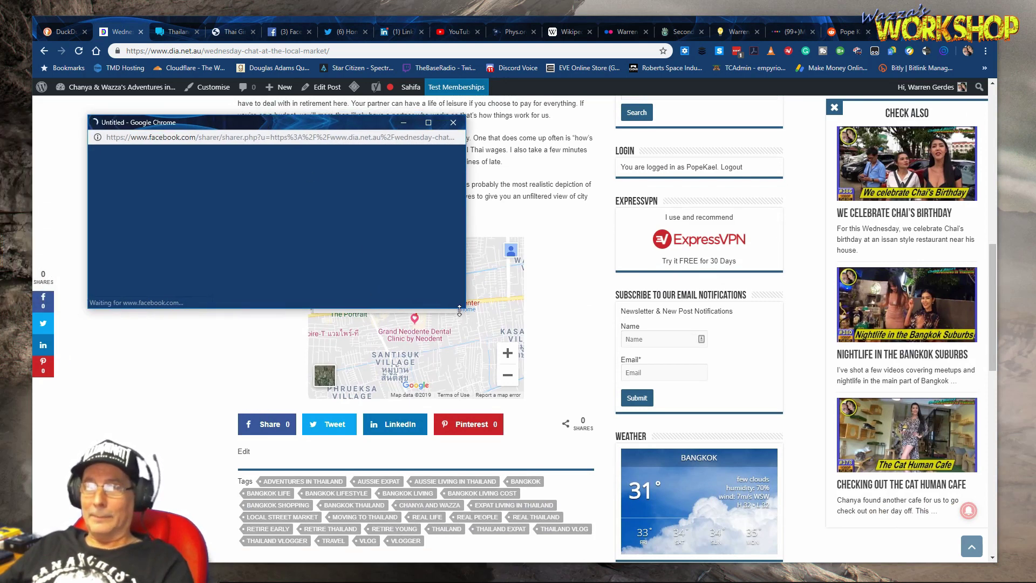
left_click_drag(464, 308, 473, 420)
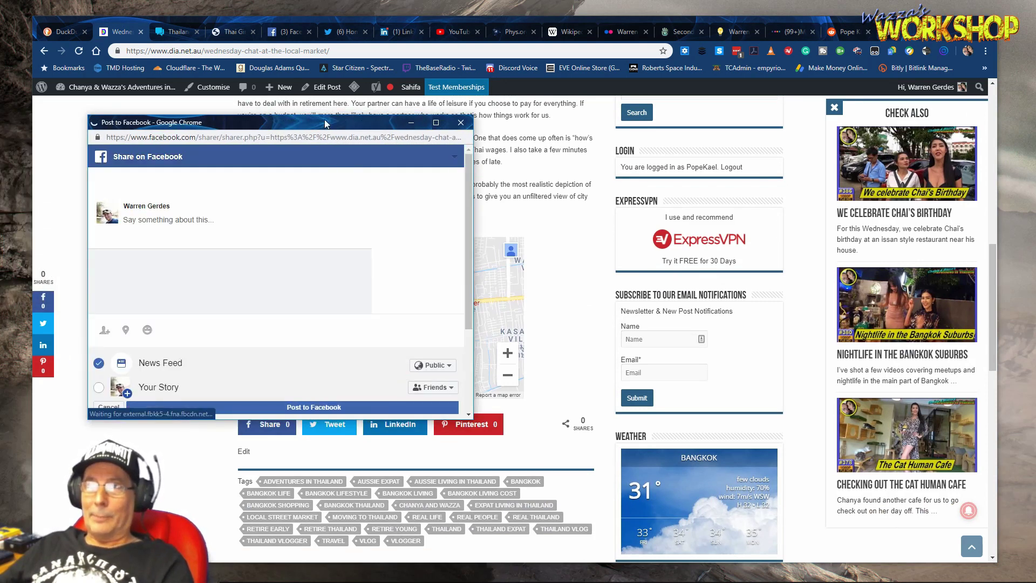
left_click_drag(324, 123, 248, 108)
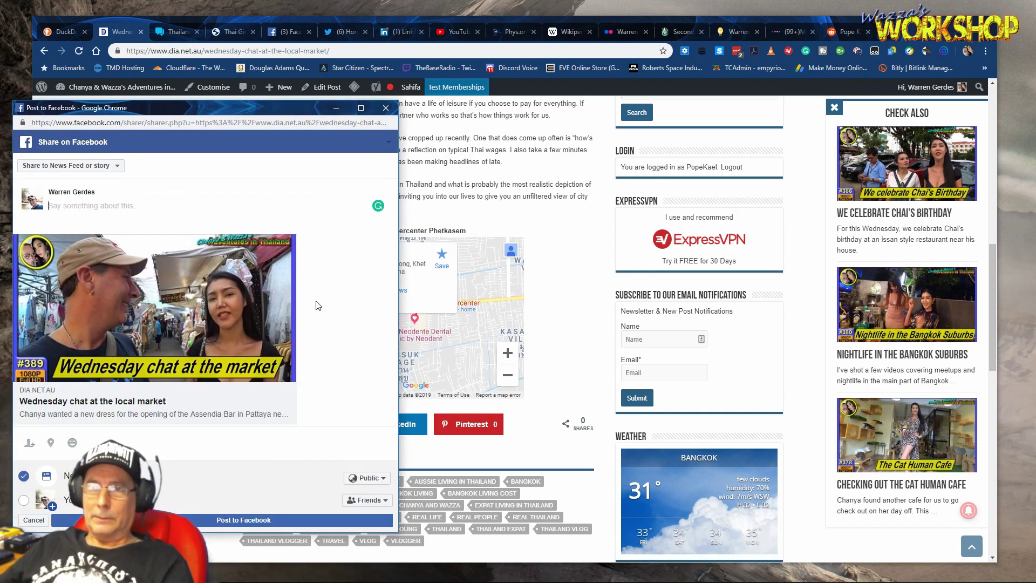
- Copy the opening paragraph of the YouTube description into the Facebook share message
left_click(458, 31)
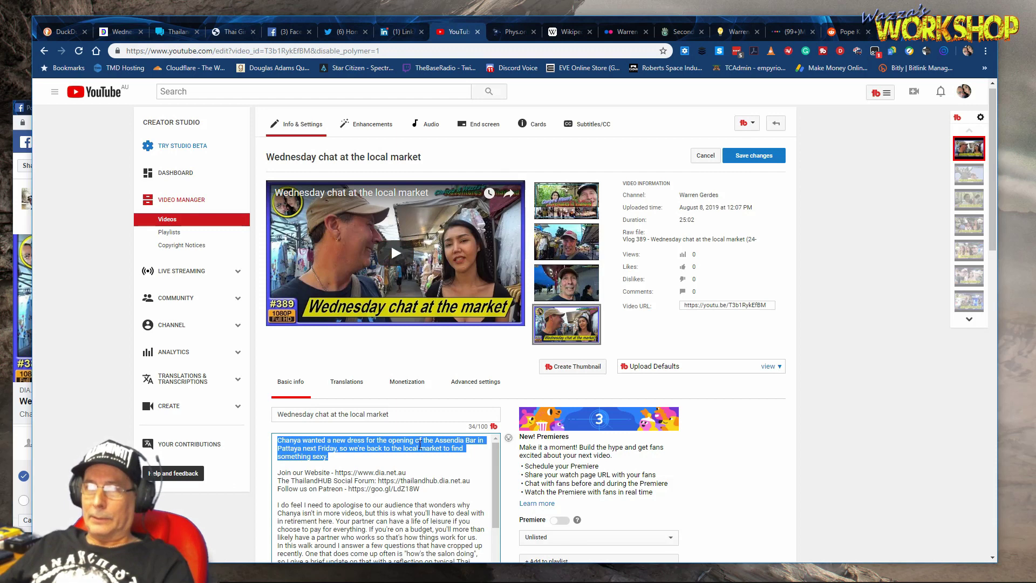
right_click(419, 445)
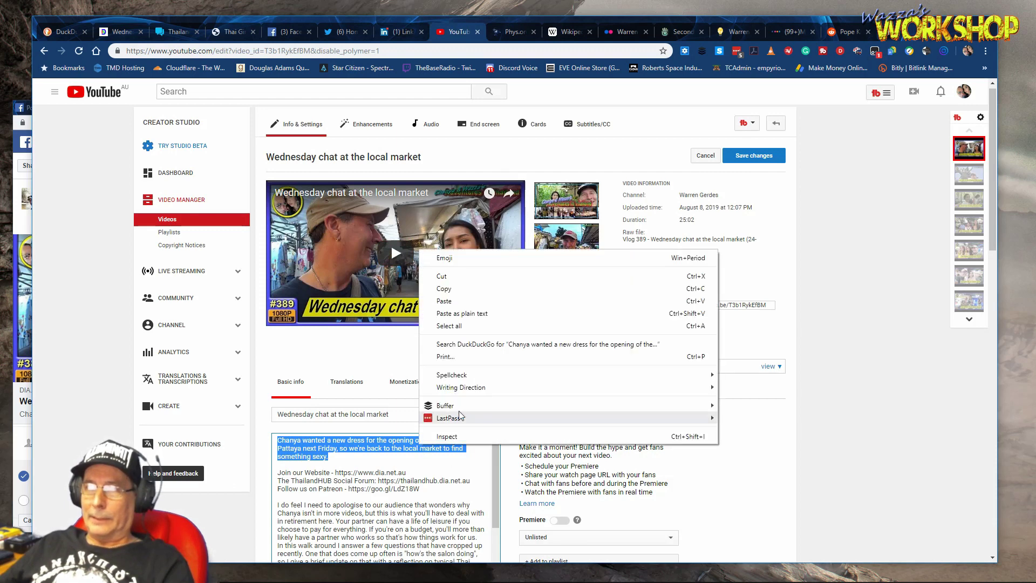
left_click(449, 289)
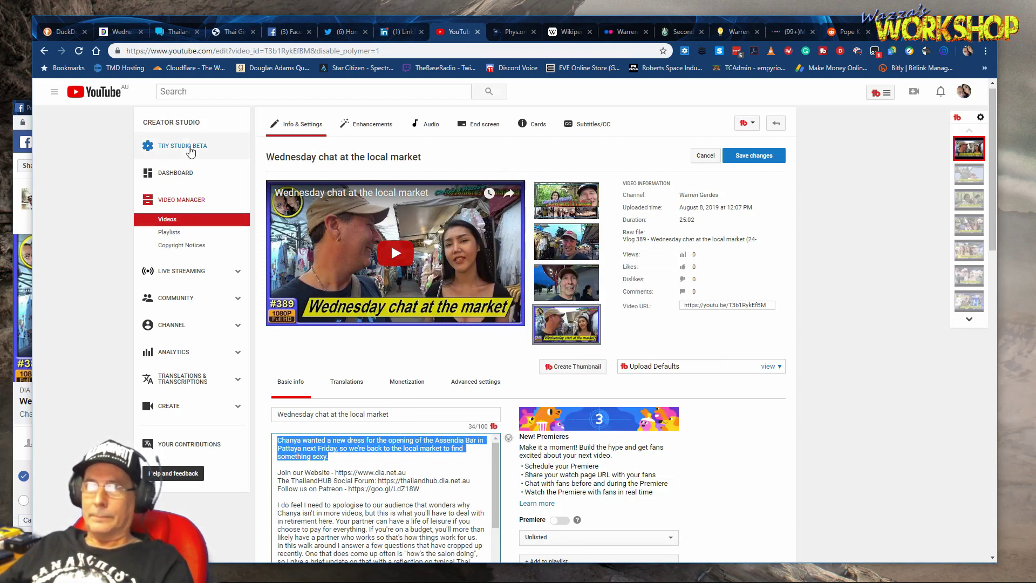
left_click(15, 225)
key("ctrl+v")
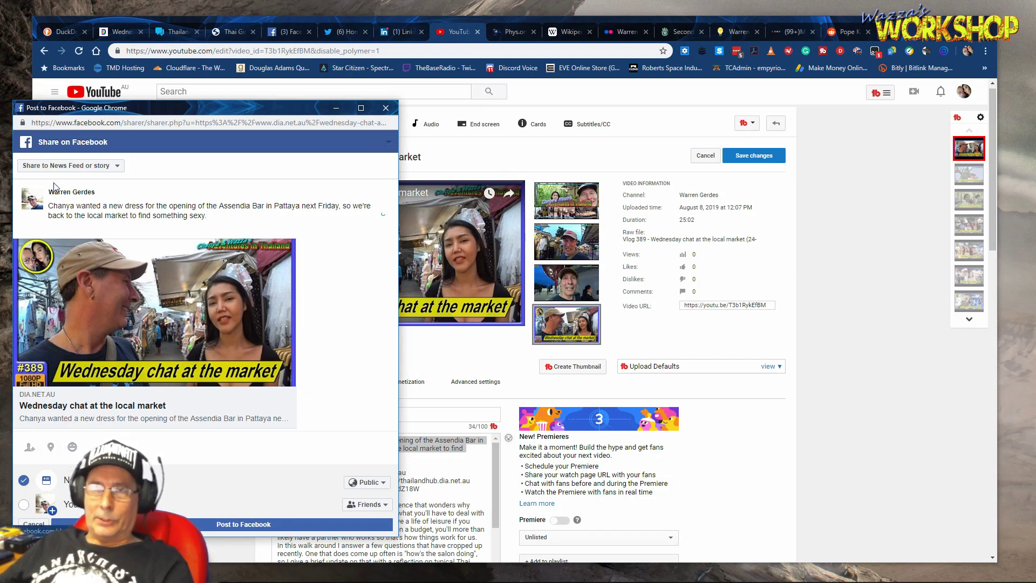
- Set the Facebook share to go to the managed page "Chanya and Wazza's Adventures in Thailand"
left_click(60, 168)
left_click(68, 233)
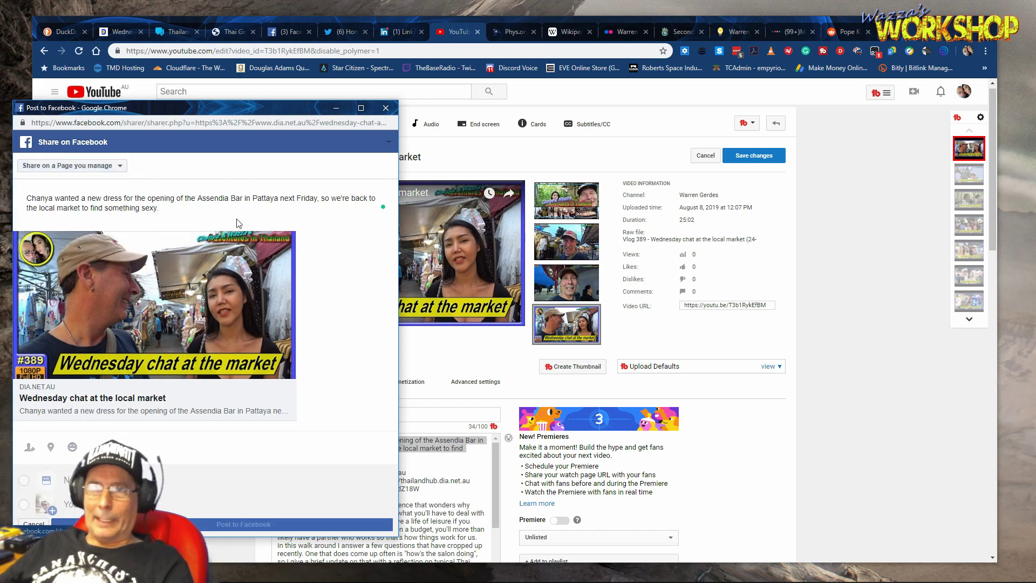
left_click(74, 192)
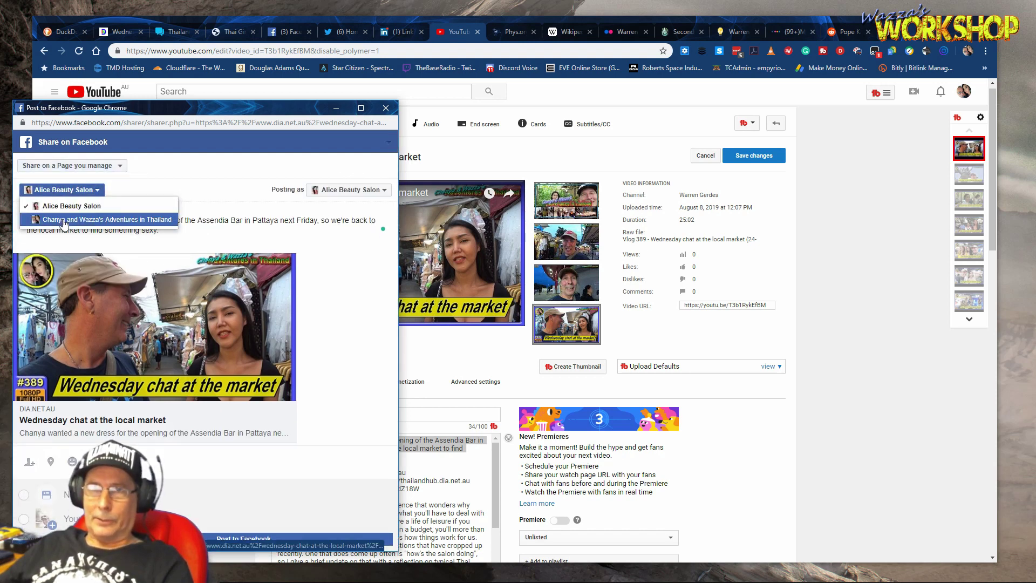
left_click(76, 219)
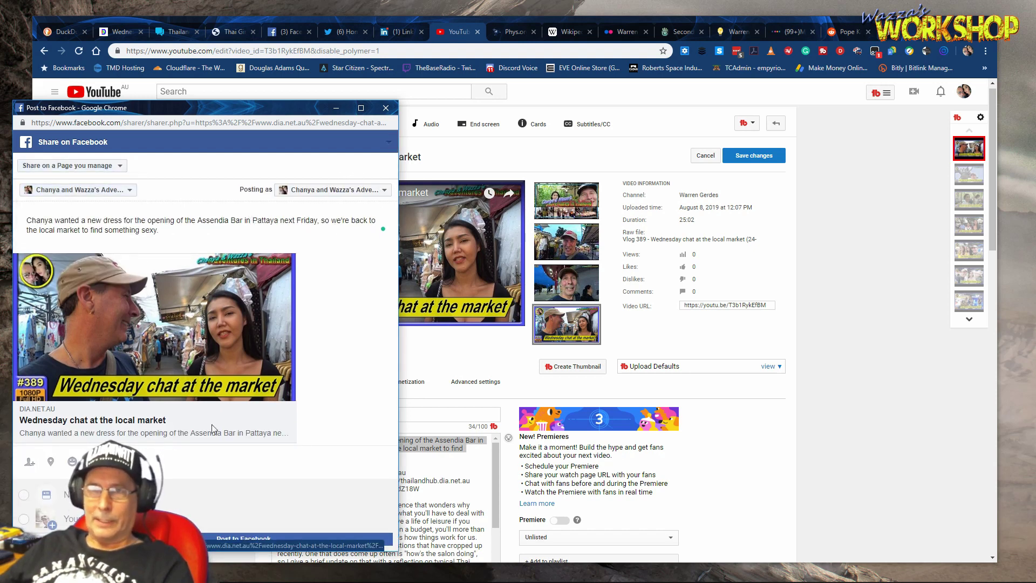
- Add the Big-C บิ๊กซีสุขาภิบาล1 check-in location to the share and post it to Facebook
left_click(52, 467)
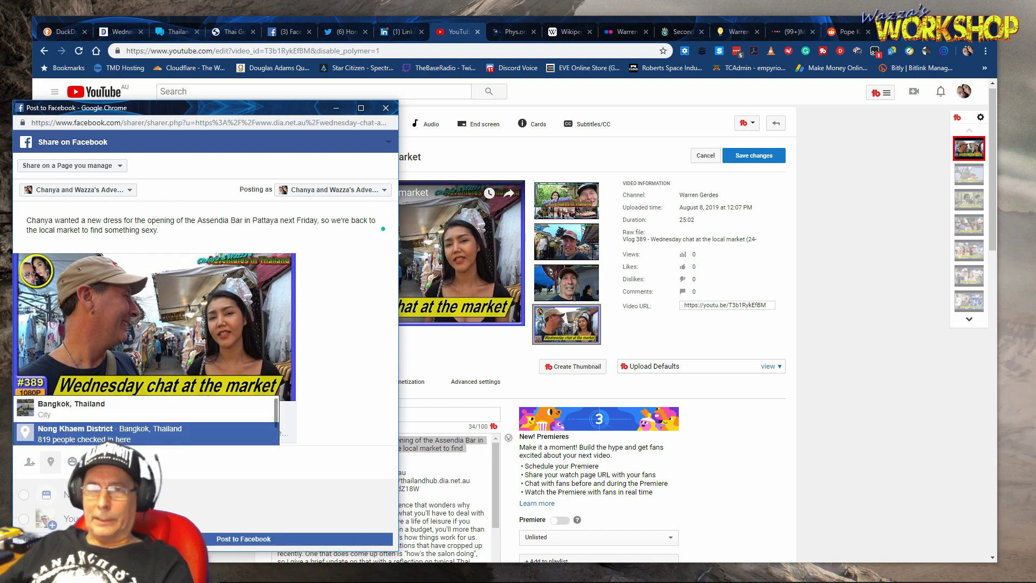
left_click(166, 405)
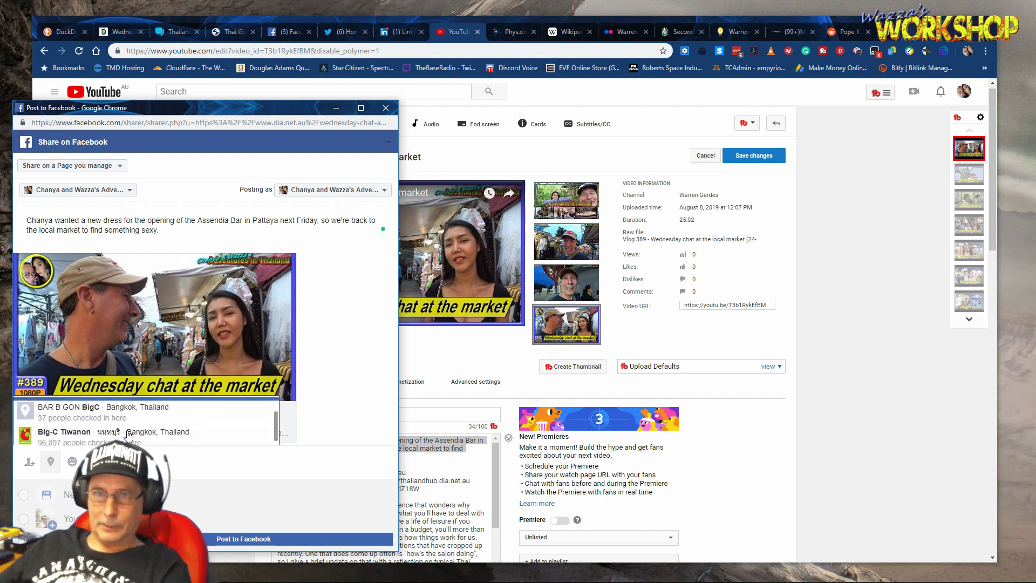
scroll(153, 424, "down", 1)
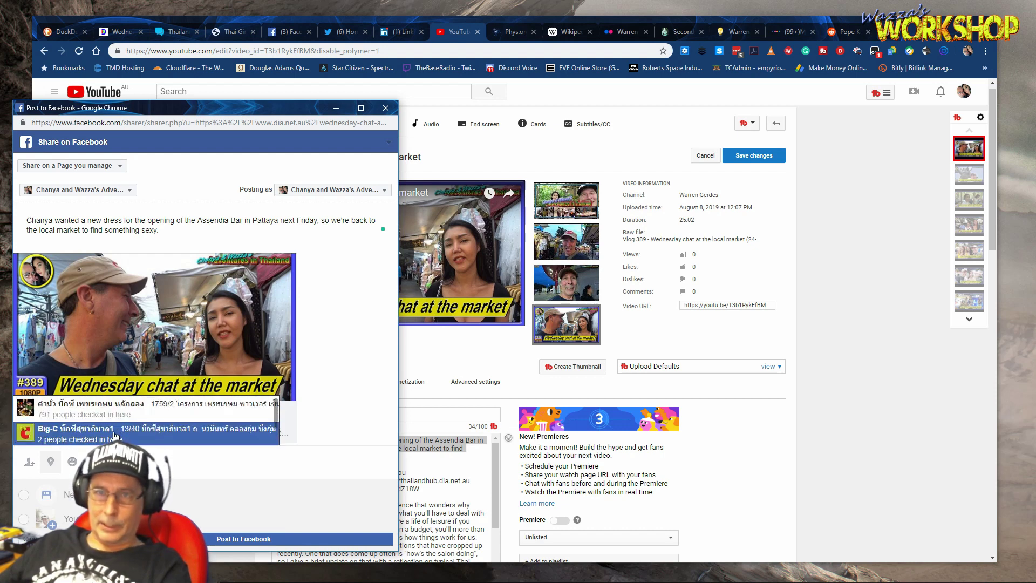
left_click(114, 435)
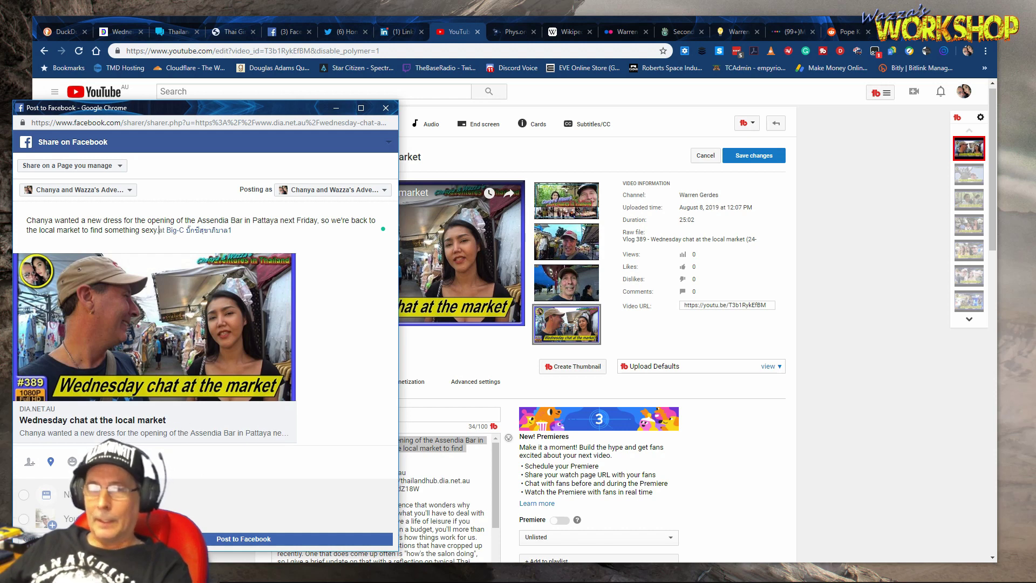
left_click(227, 539)
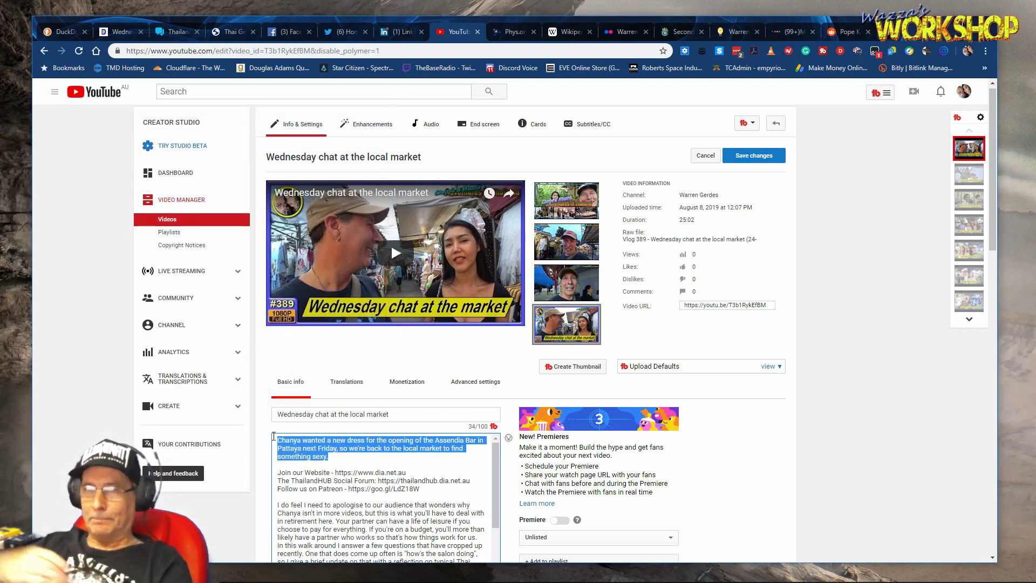
- Tweet the website post, replacing the title before the link with the copied opening paragraph of the description
left_click(120, 31)
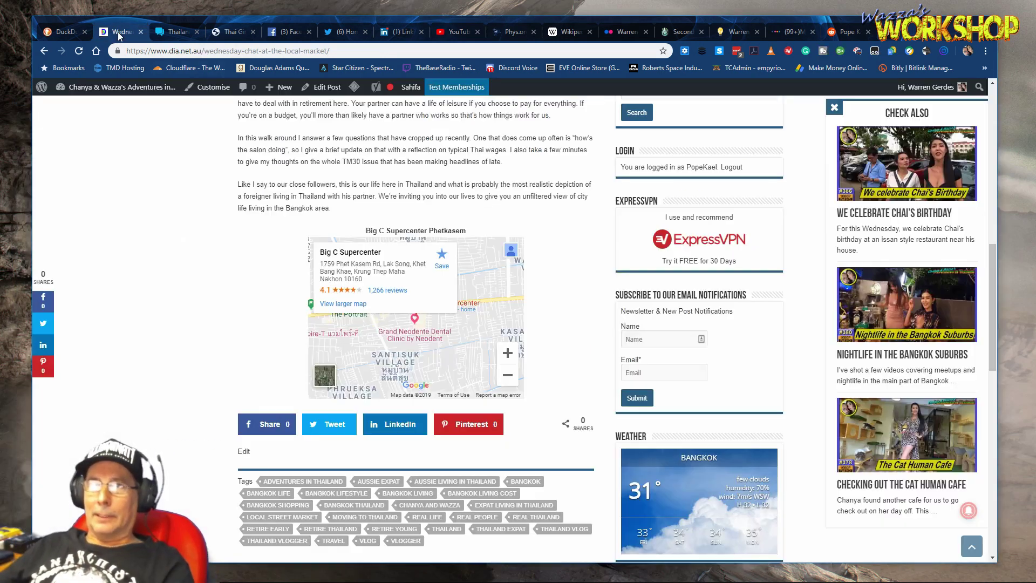
left_click(333, 425)
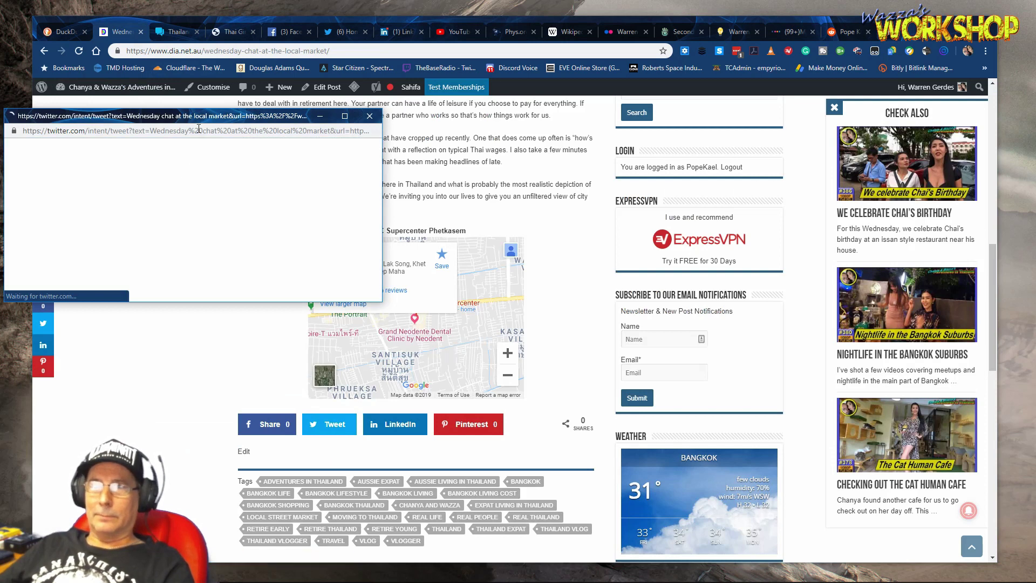
left_click_drag(256, 100, 256, 131)
left_click(333, 424)
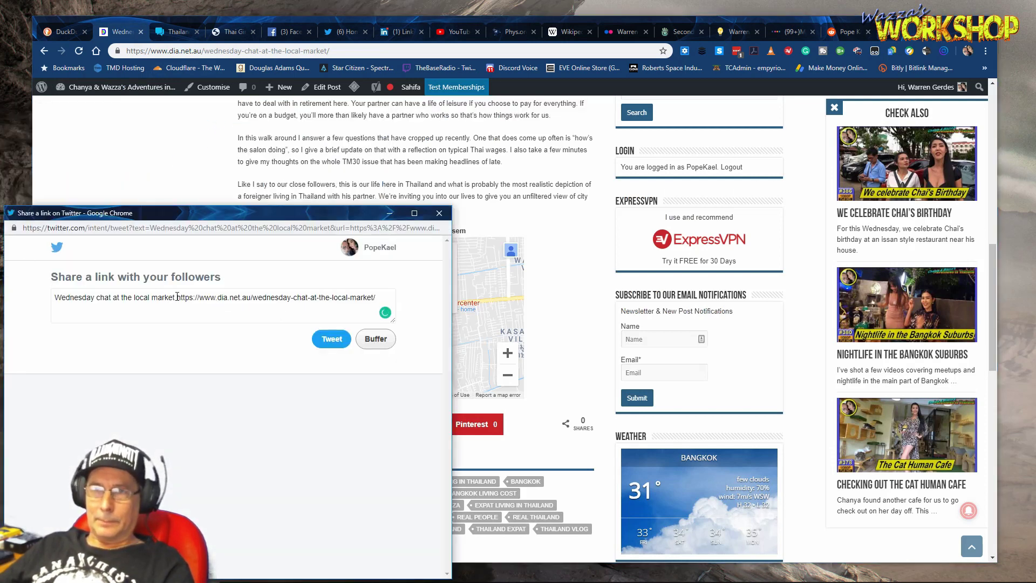
left_click_drag(177, 297, 55, 298)
key("ctrl+v")
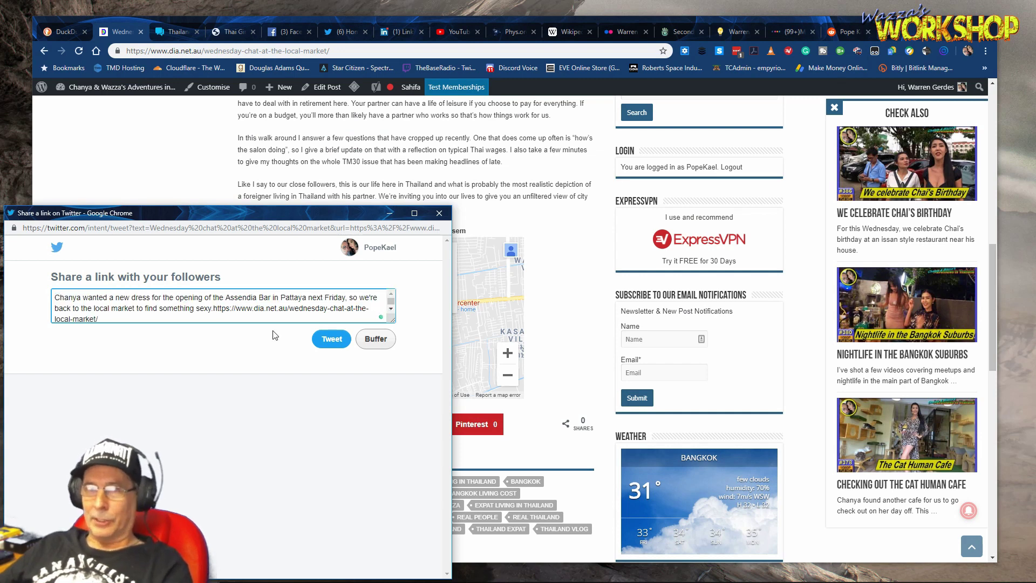
left_click(330, 340)
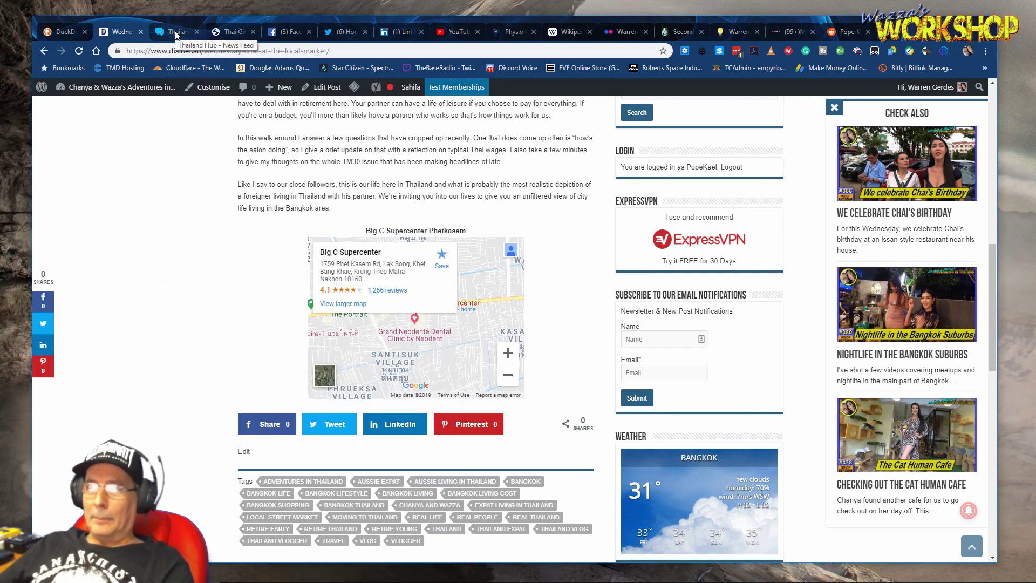
- Share the website post in a LinkedIn post with the copied opening paragraph as its text and close the share window
left_click(399, 427)
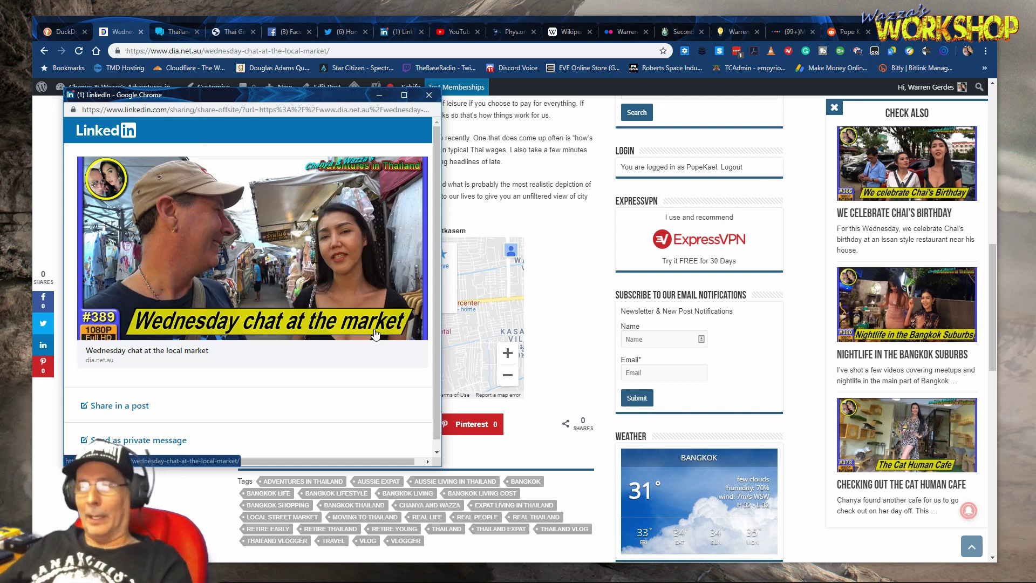
left_click(96, 406)
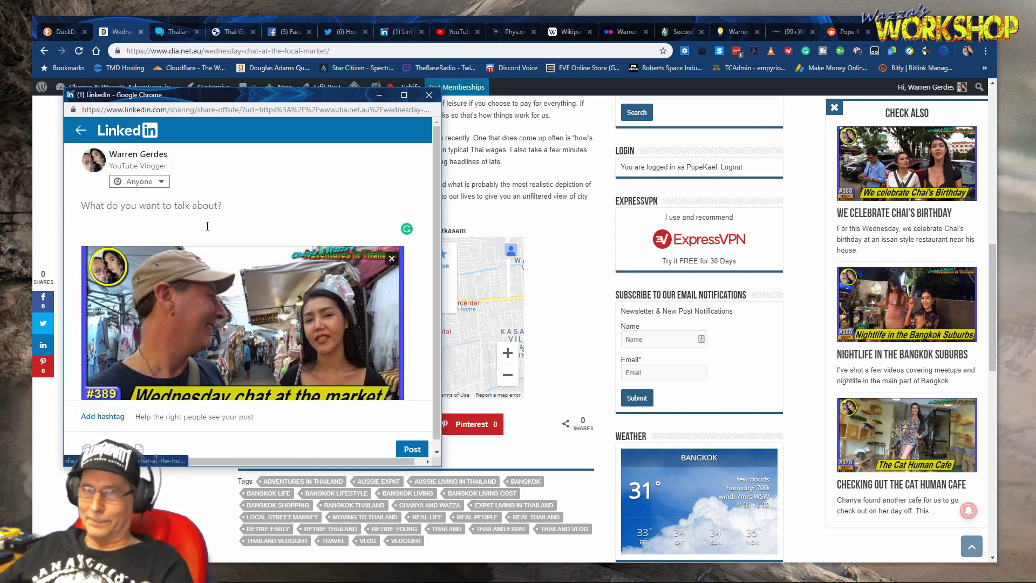
key("ctrl+v")
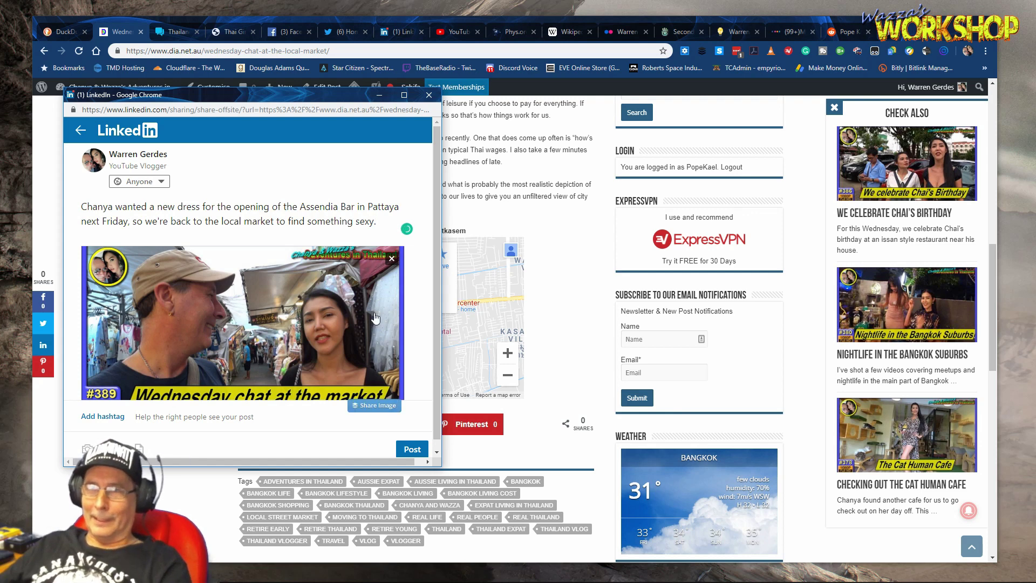
scroll(336, 392, "down", 1)
left_click(413, 449)
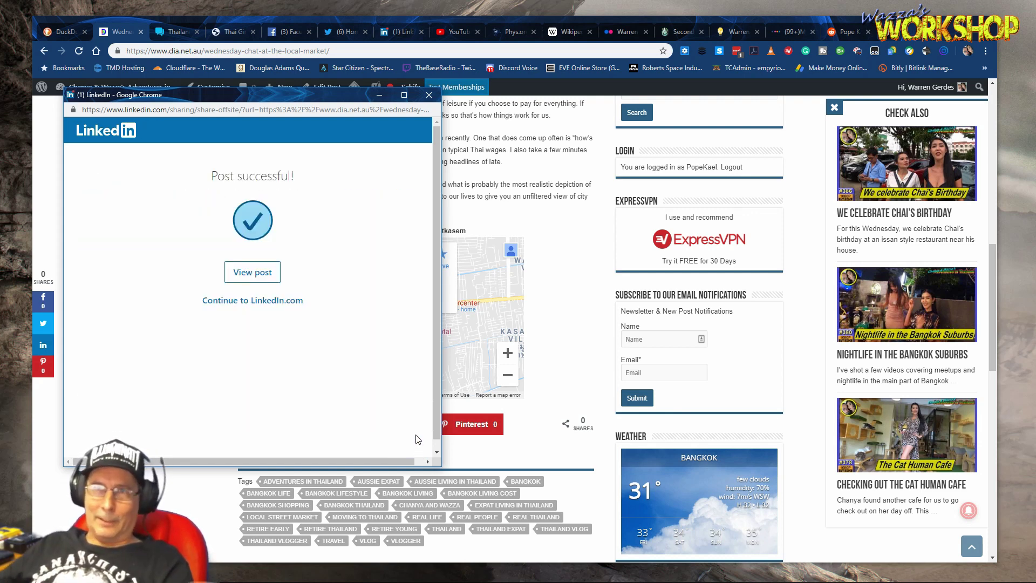
left_click(429, 95)
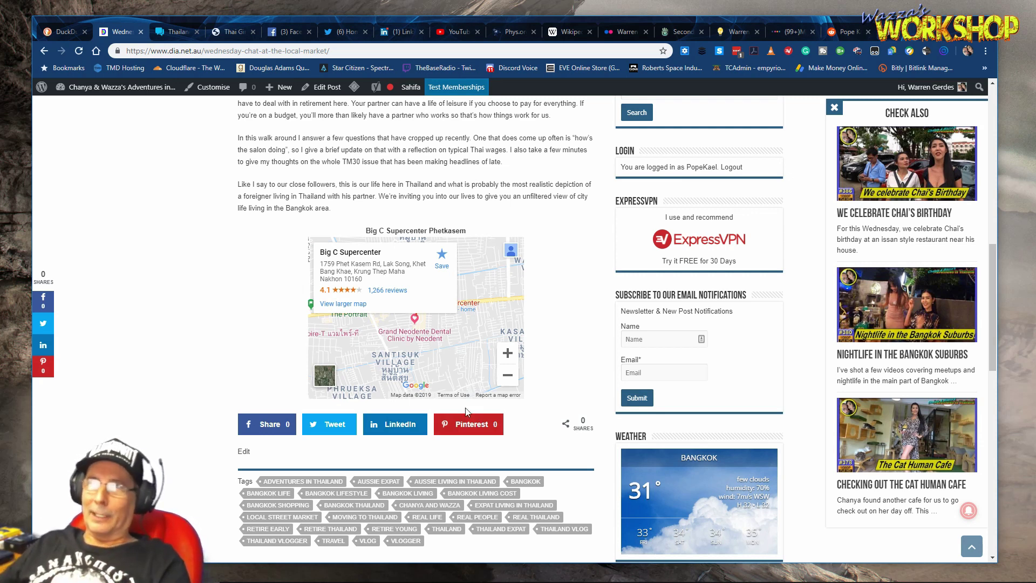
- Open ifttt.com in a new tab and examine the applets connected to Pinterest
key("ctrl+t")
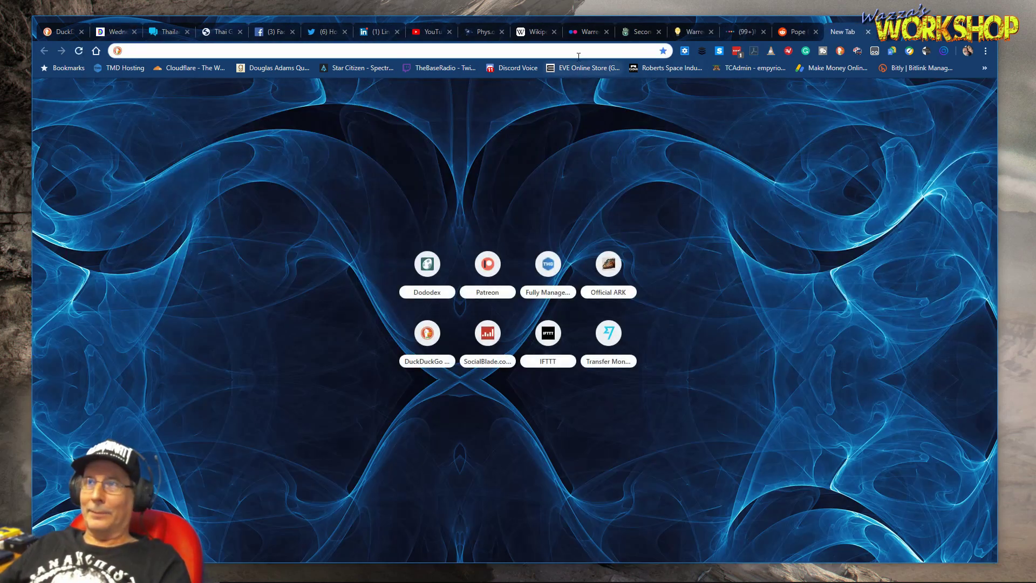
type("ifttt.com")
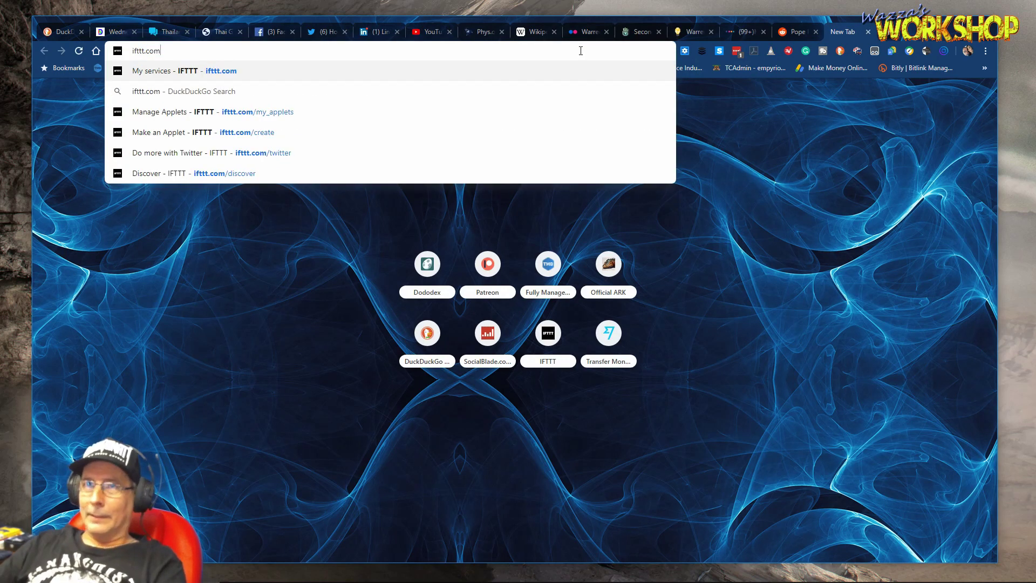
key("Return")
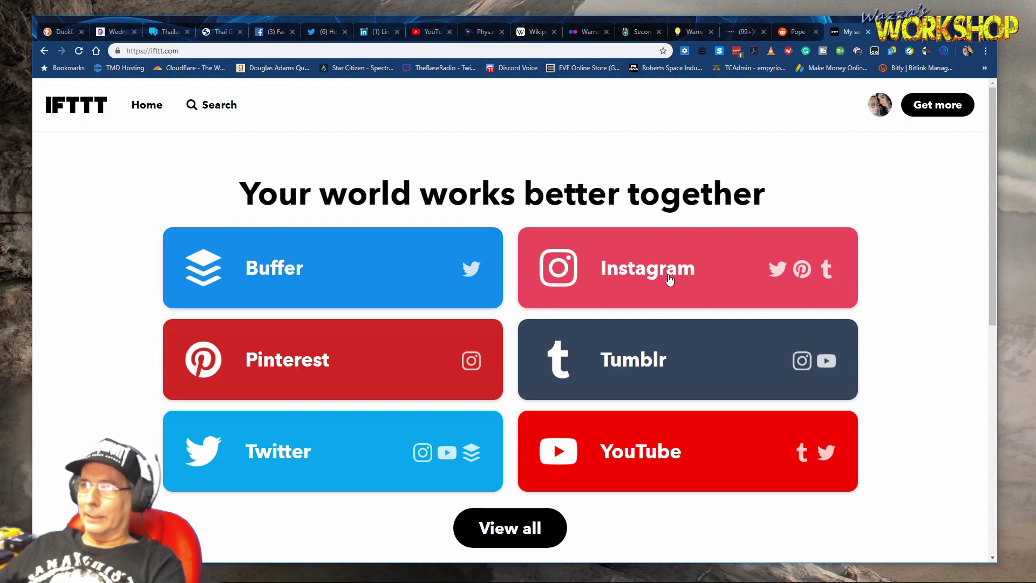
left_click(405, 358)
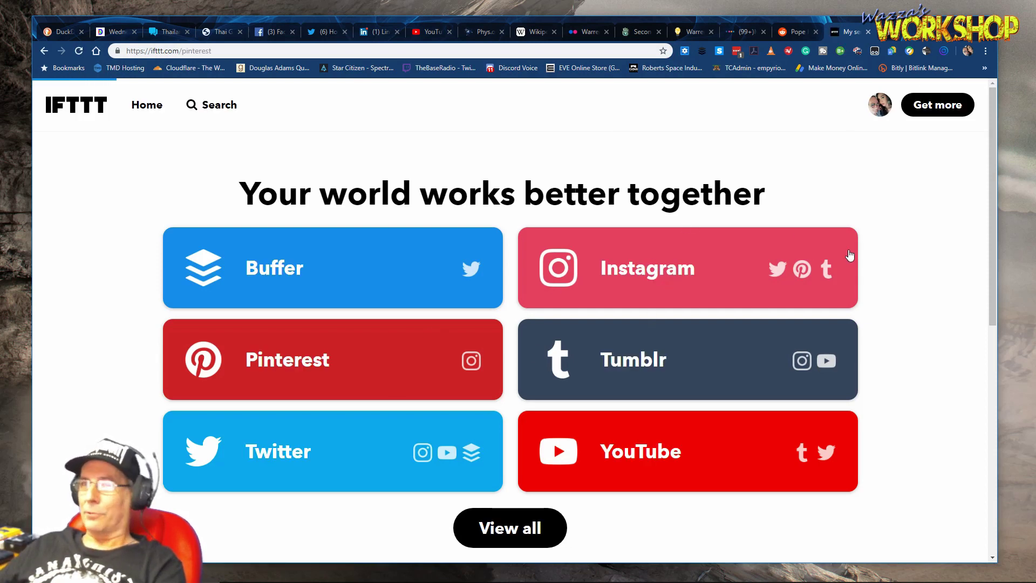
scroll(779, 302, "down", 3)
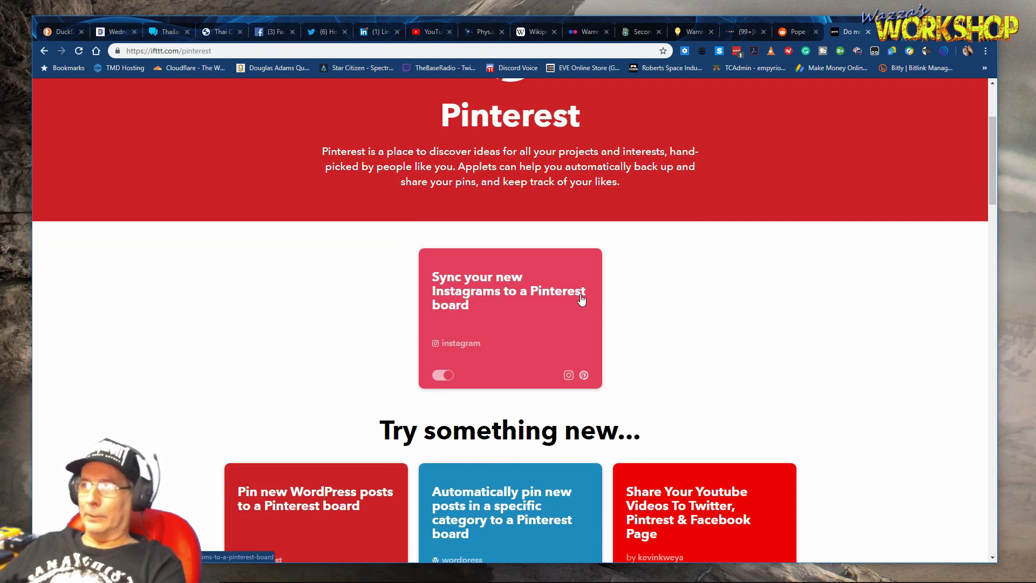
left_click(44, 51)
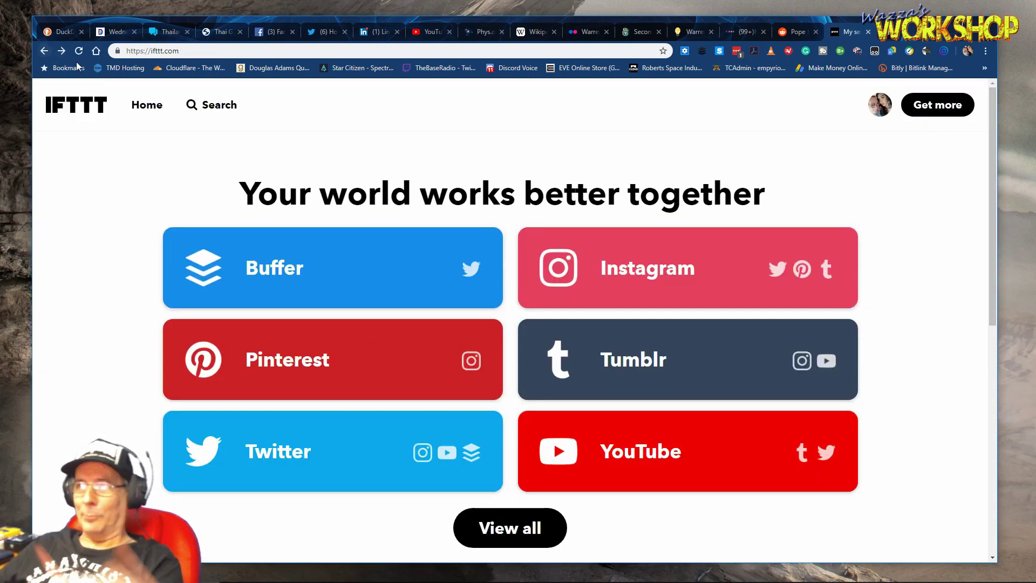
- View the applets connected to Instagram on IFTTT and close the site
left_click(697, 274)
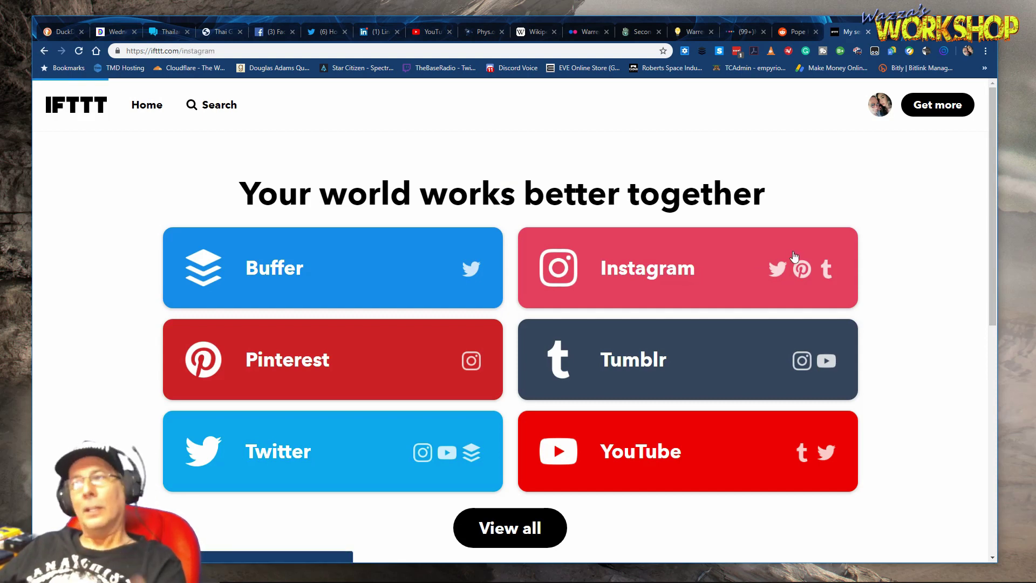
scroll(822, 279, "down", 2)
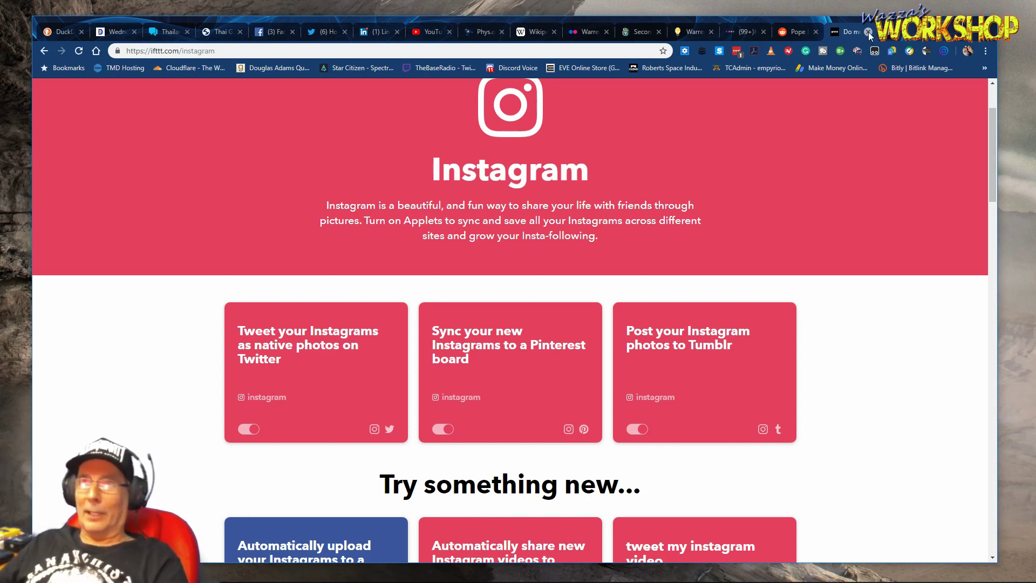
left_click(869, 31)
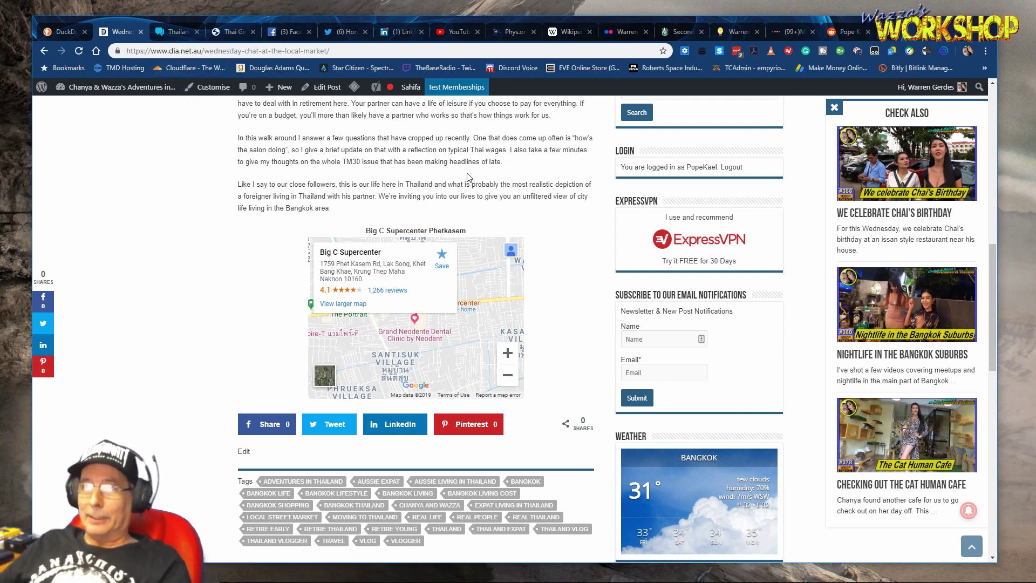
- Open the Chanya & Wazza's Adventures in Thailand page on ThailandHub and copy the URL of the website's "Wednesday chat at the local market" post
left_click(180, 32)
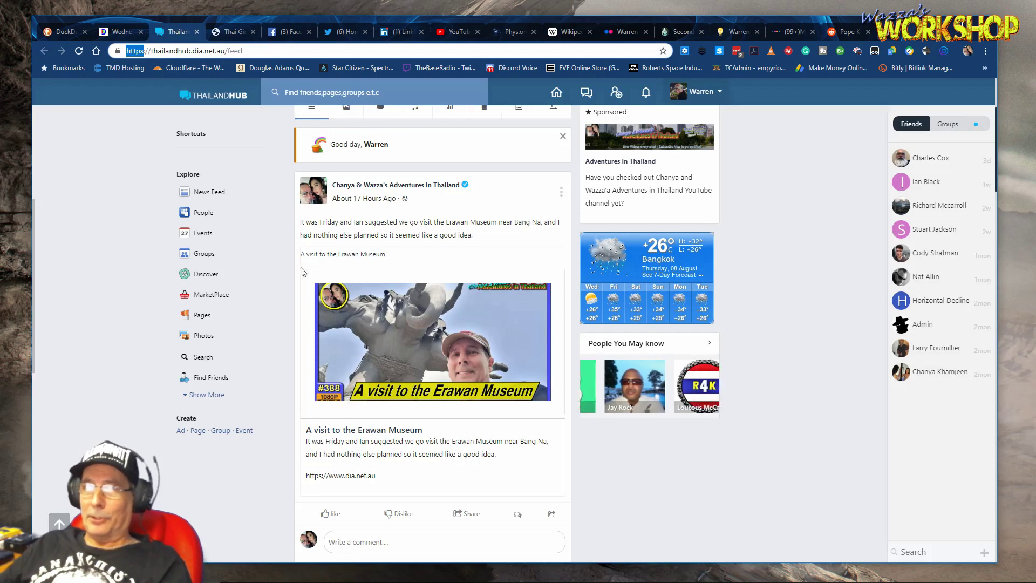
left_click(206, 319)
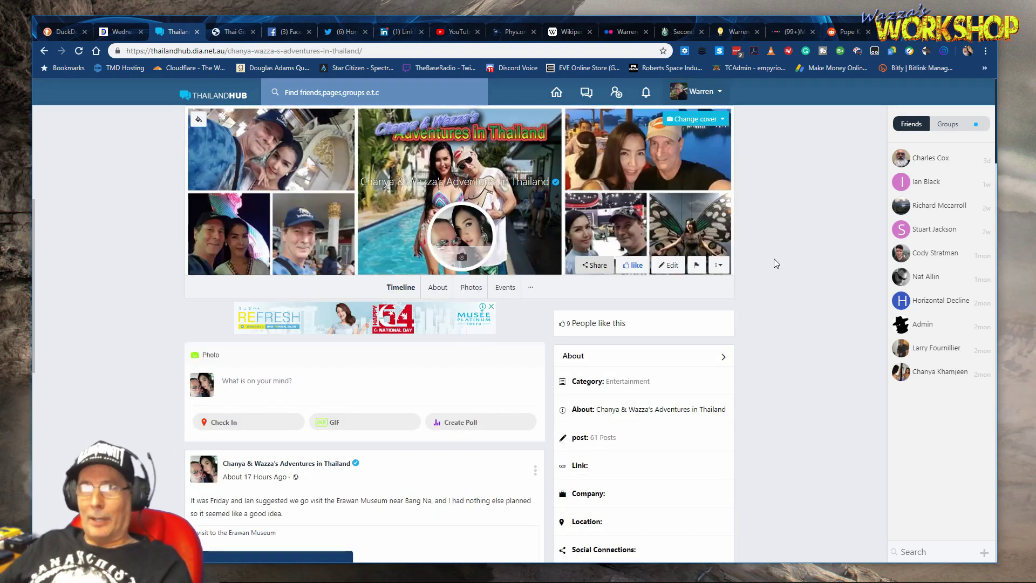
left_click(122, 31)
left_click(322, 50)
key("ctrl+c")
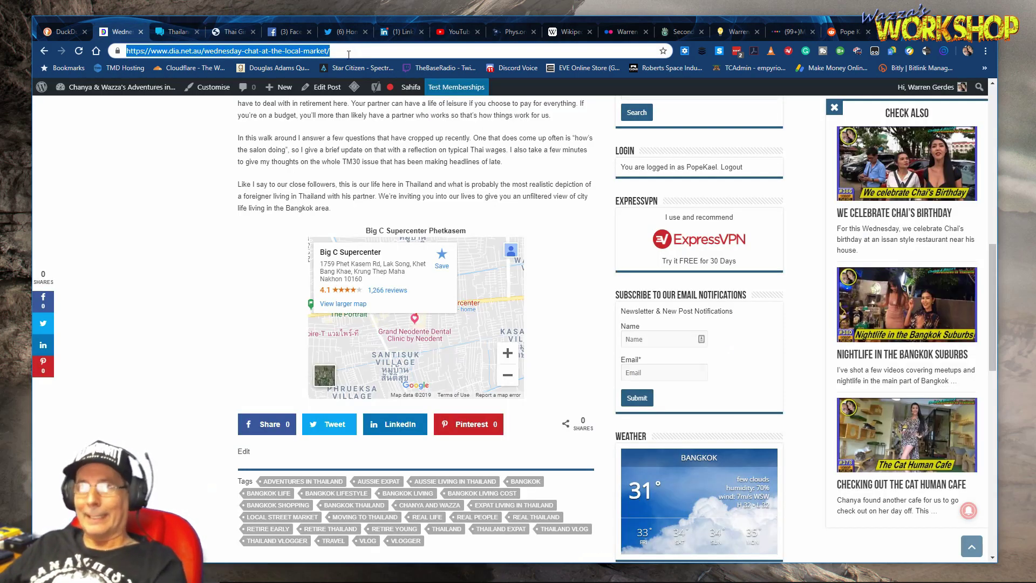
left_click(157, 32)
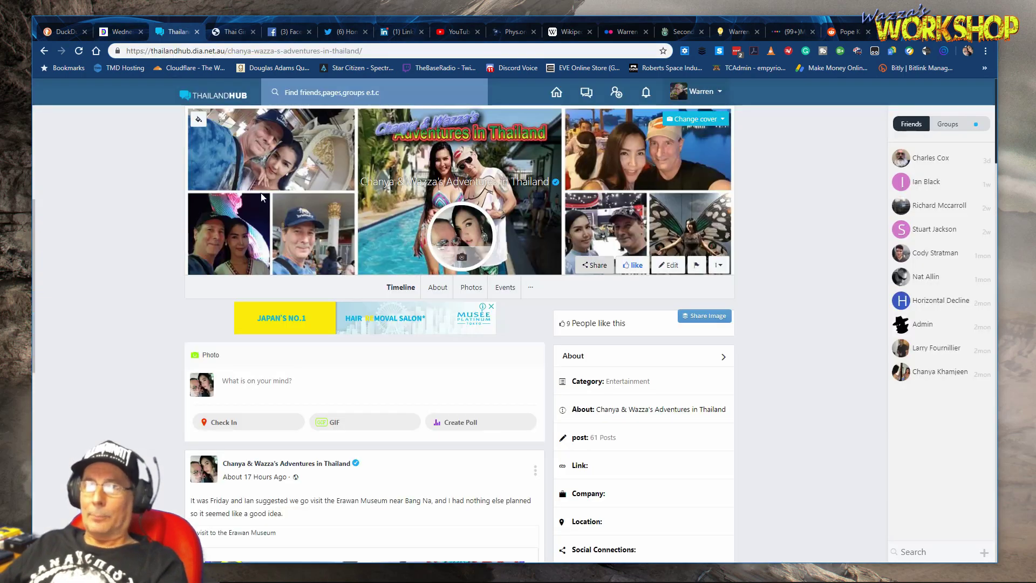
- Paste the copied URL into a new ThailandHub page post to load its link preview, and cut the URL out of the message
left_click(320, 383)
key("ctrl+v")
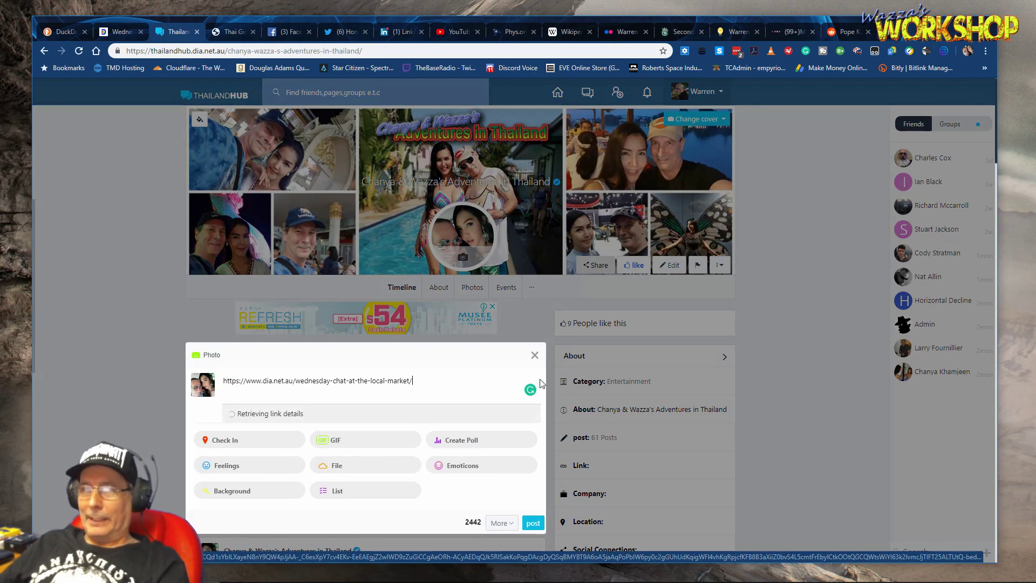
scroll(516, 377, "down", 2)
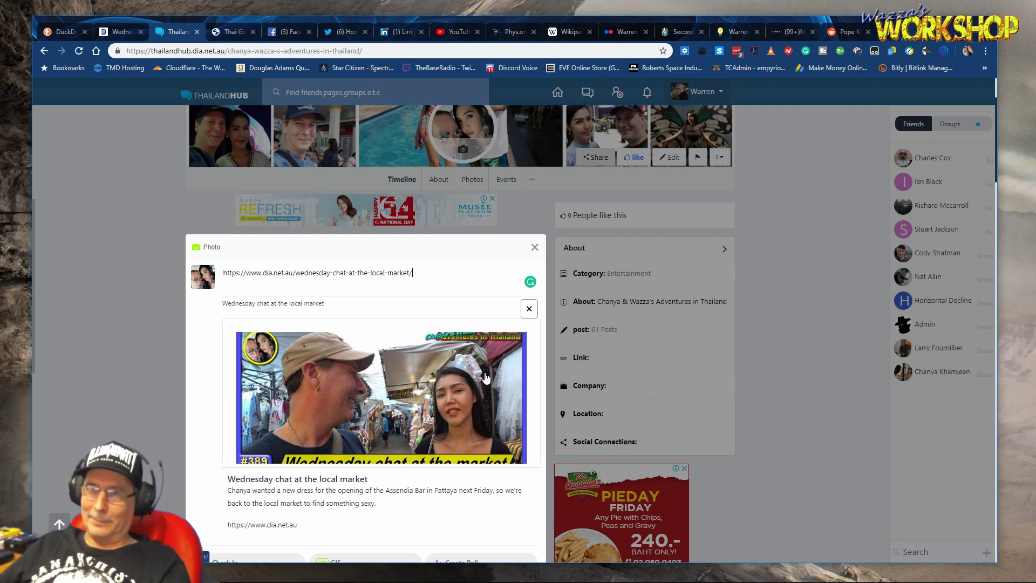
left_click_drag(423, 277, 226, 286)
key("ctrl+c")
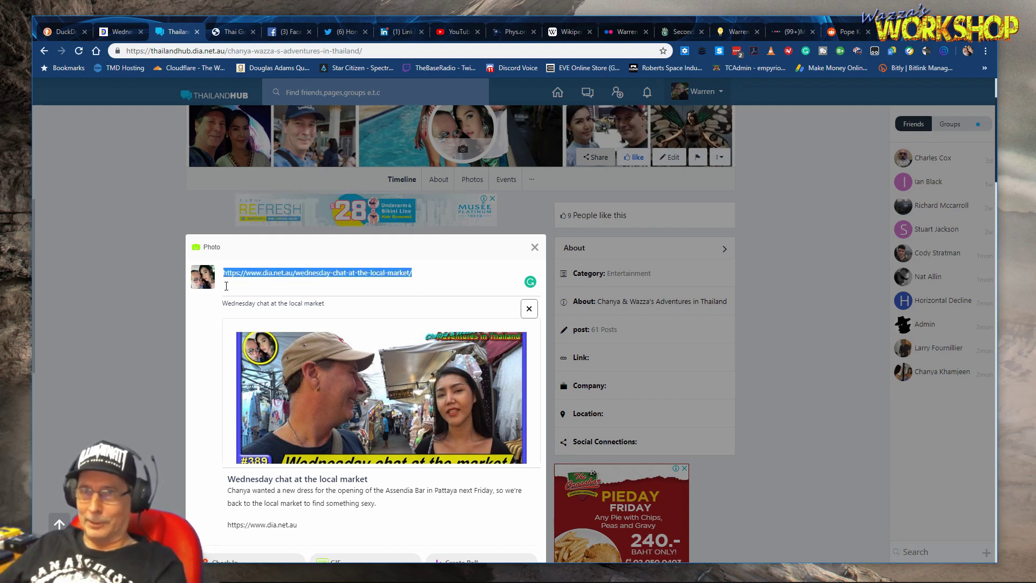
key("BackSpace")
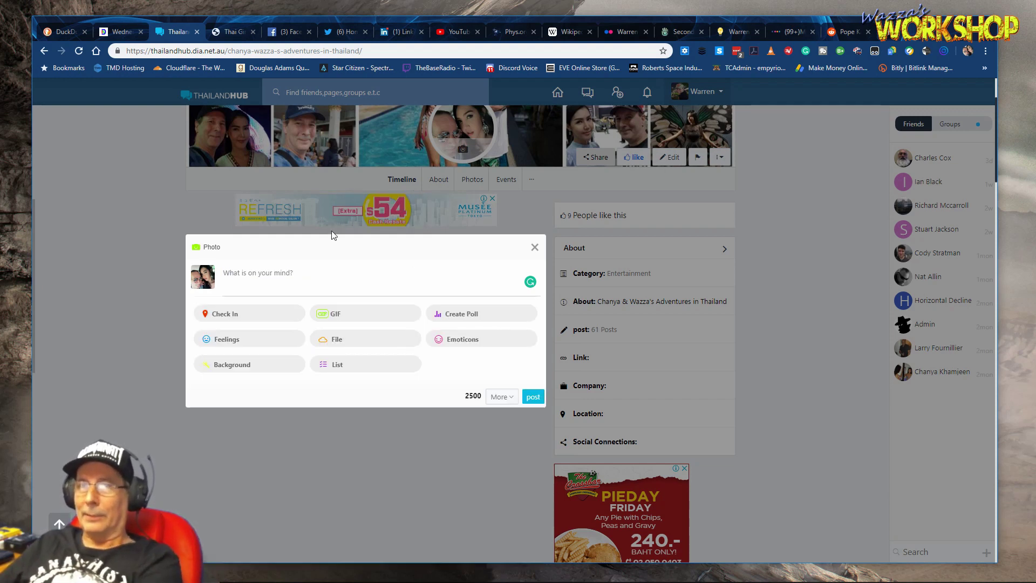
- Load the post's link preview in the ThailandHub message, and replace its URL text with the opening description sentence copied from the YouTube video
key("ctrl+v")
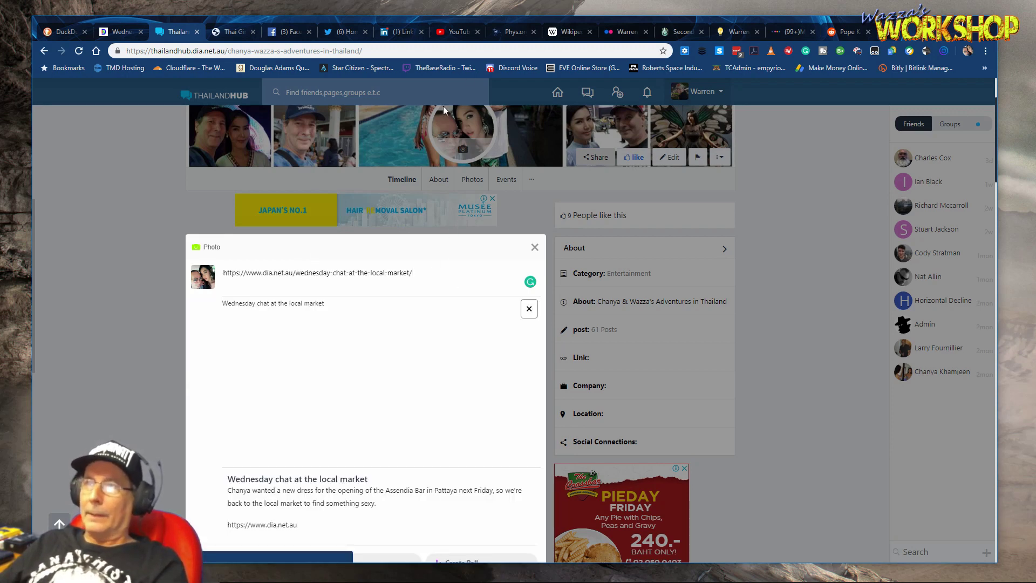
left_click(456, 31)
right_click(370, 449)
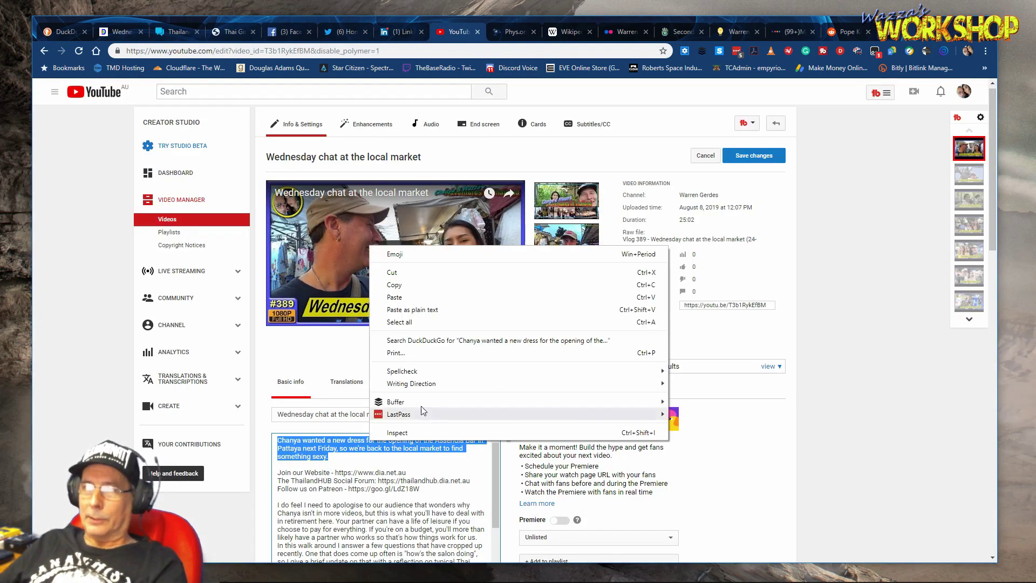
left_click(421, 286)
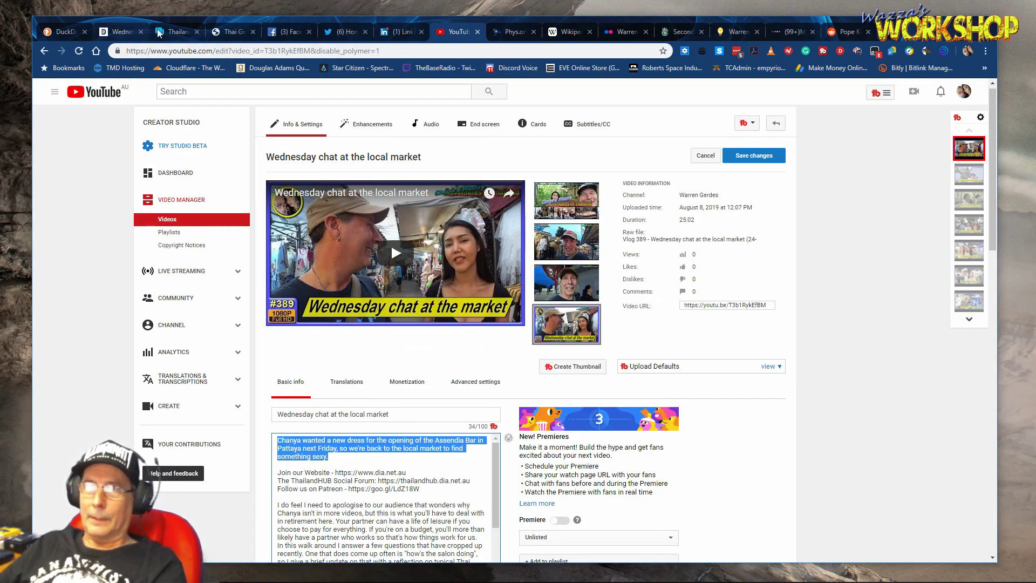
left_click(159, 33)
left_click_drag(416, 280, 227, 274)
key("ctrl+v")
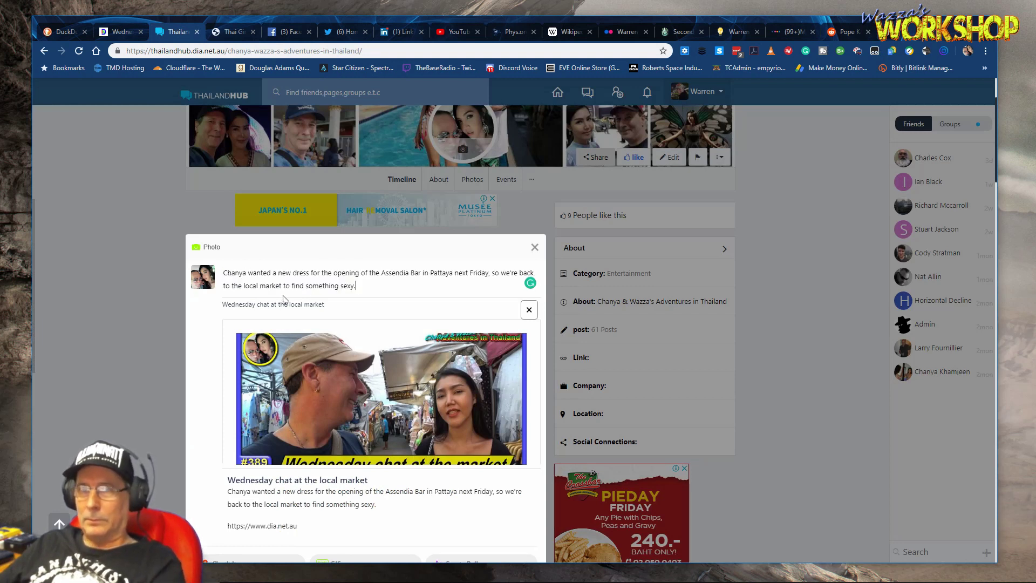
- Add a line break after the description and publish the post on the ThailandHub page
key("Return")
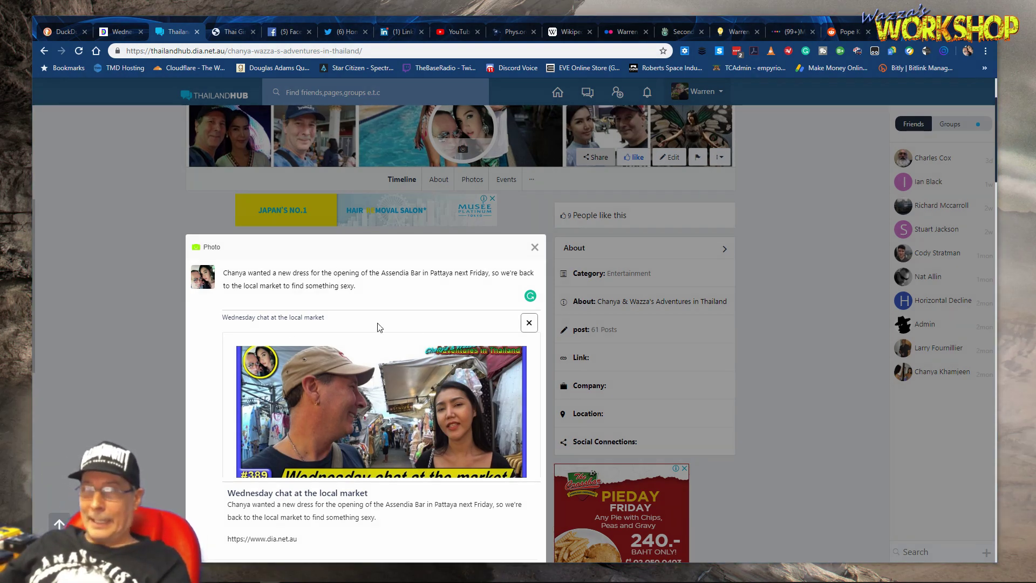
scroll(815, 322, "down", 3)
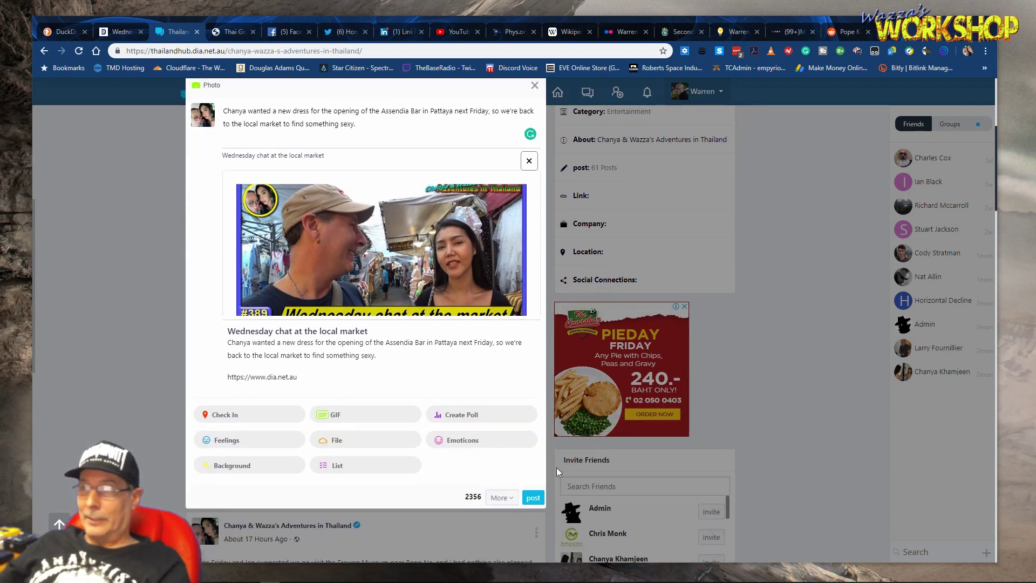
left_click(533, 497)
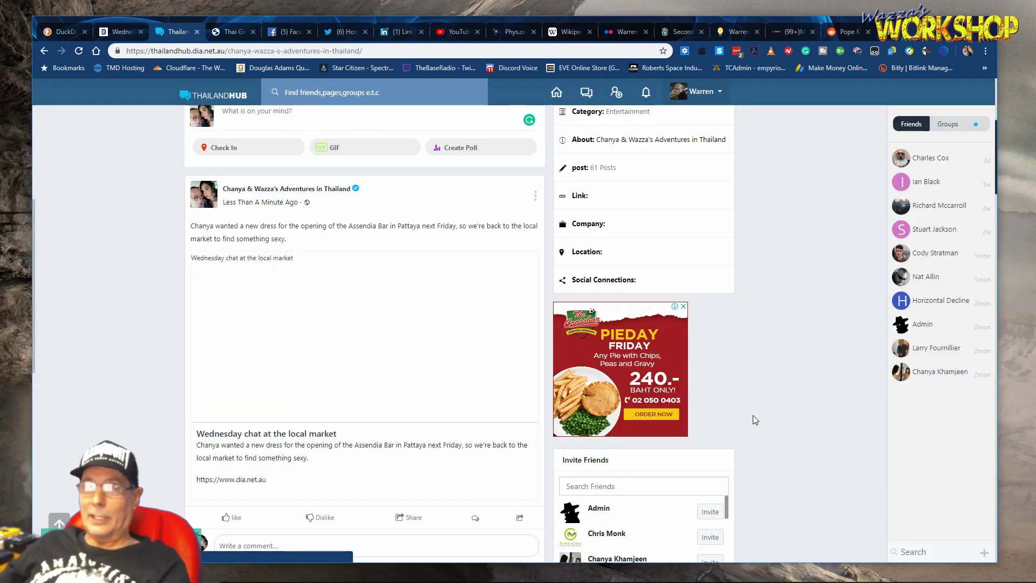
scroll(805, 283, "up", 3)
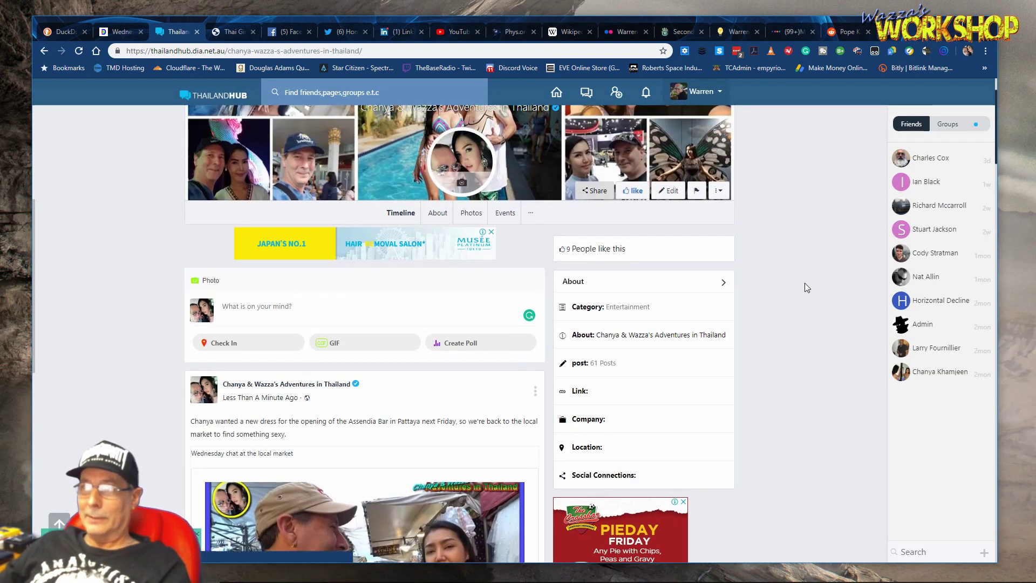
- Open the ThailandHub home feed and check how the new page post appears there
left_click(556, 100)
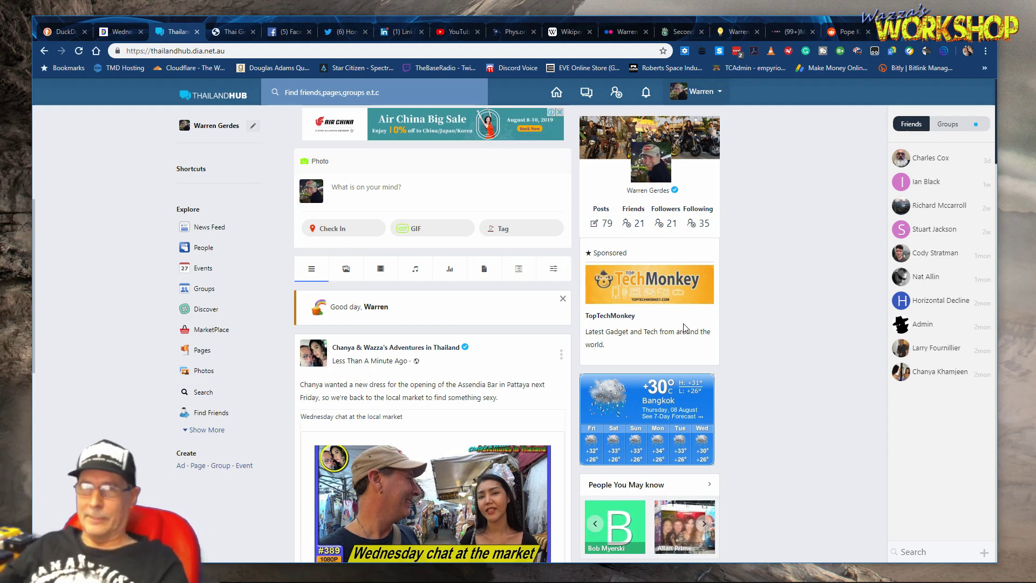
scroll(803, 396, "down", 3)
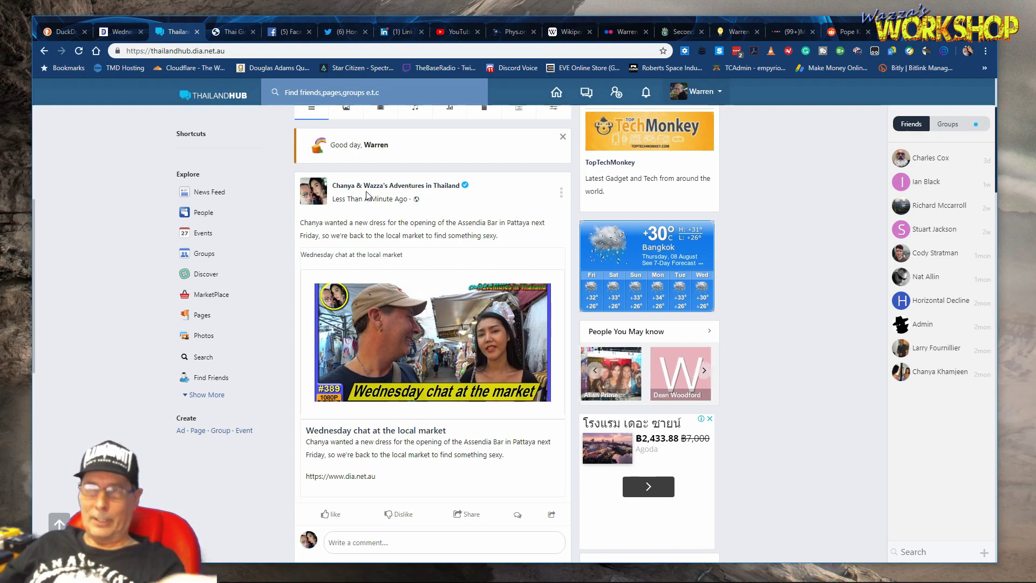
mouse_move(371, 191)
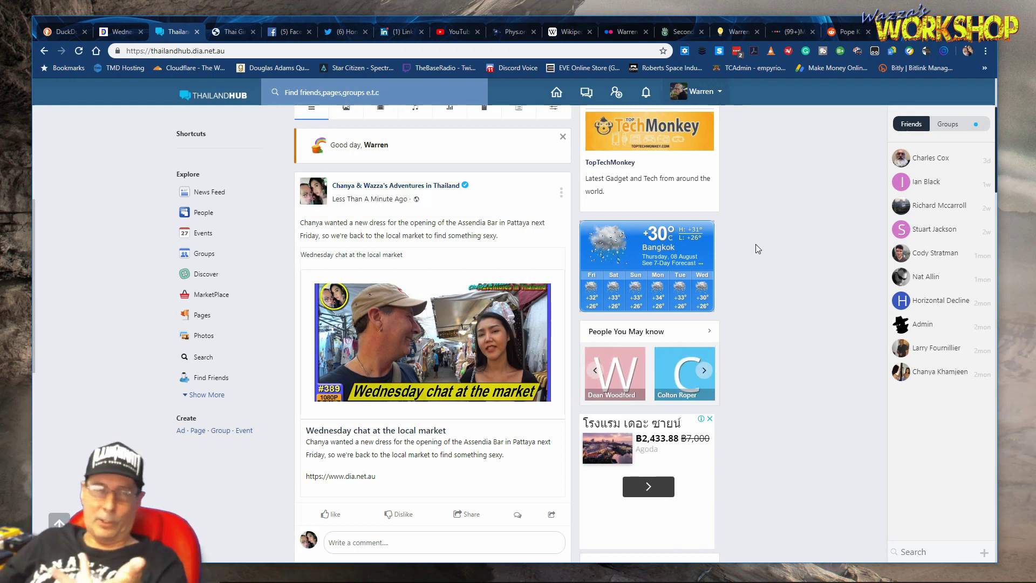
scroll(759, 247, "up", 3)
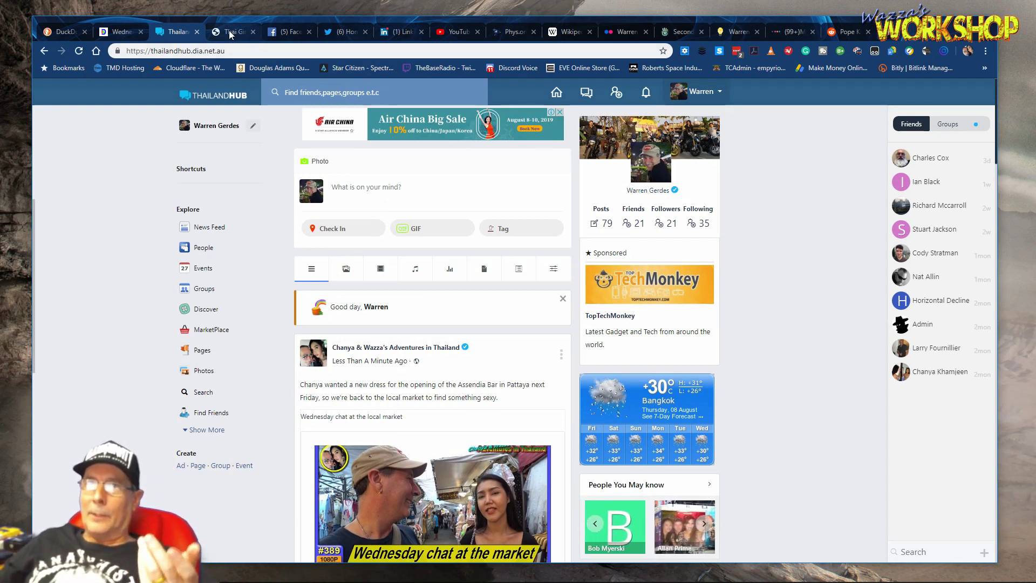
- Close the unneeded Thai site beside ThailandHub and copy the URL of the website's "Wednesday chat at the local market" post
left_click(252, 32)
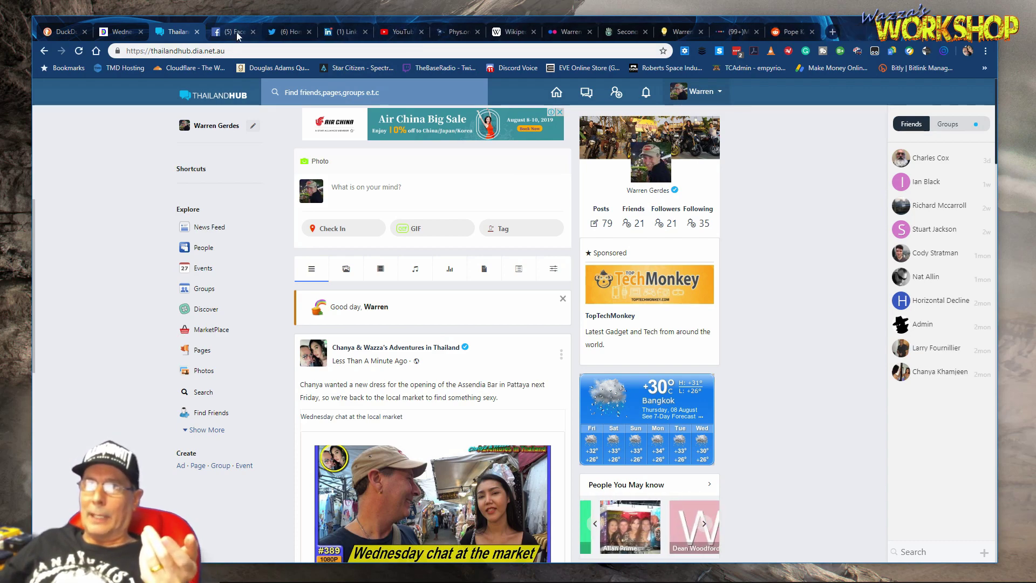
left_click(236, 31)
left_click(121, 31)
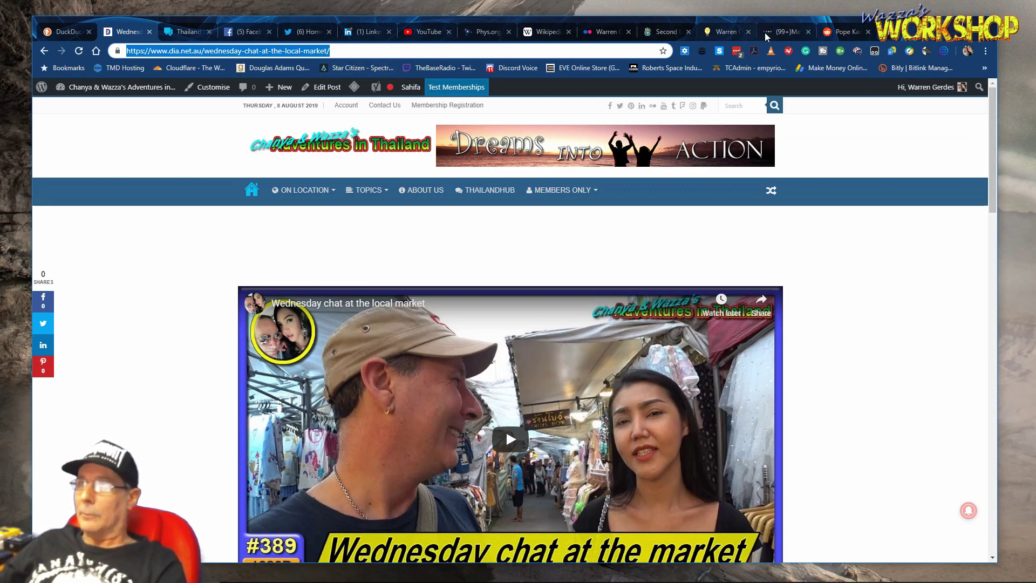
- Switch to the Minds channel and log in with the saved username and password
left_click(723, 32)
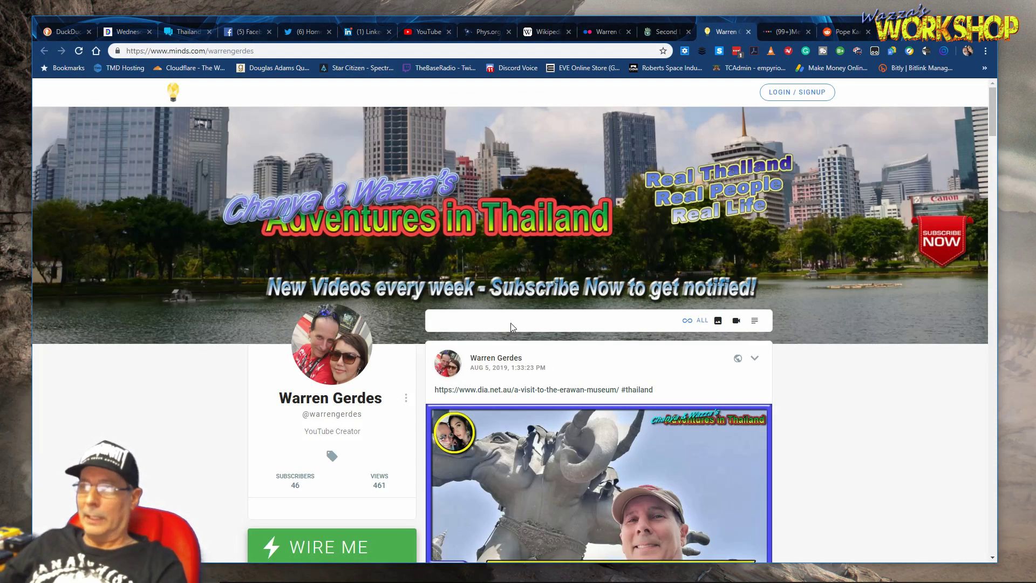
scroll(544, 328, "down", 6)
scroll(736, 167, "up", 6)
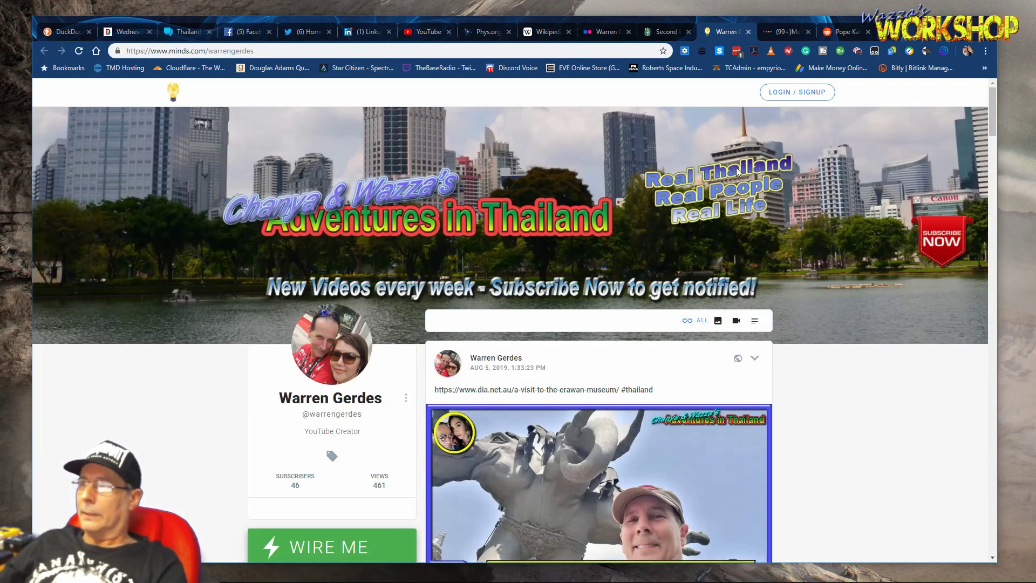
left_click(781, 93)
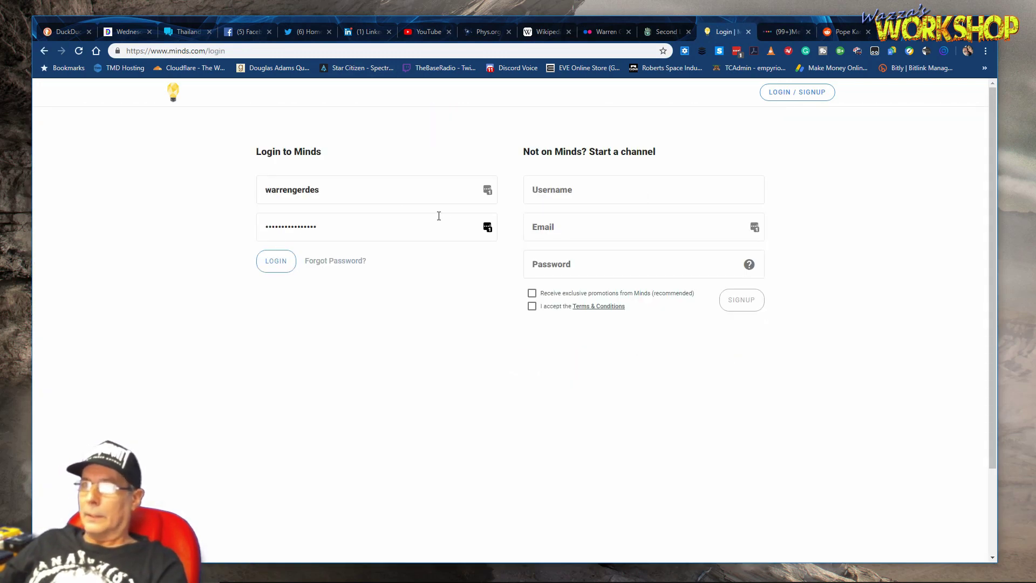
left_click(287, 265)
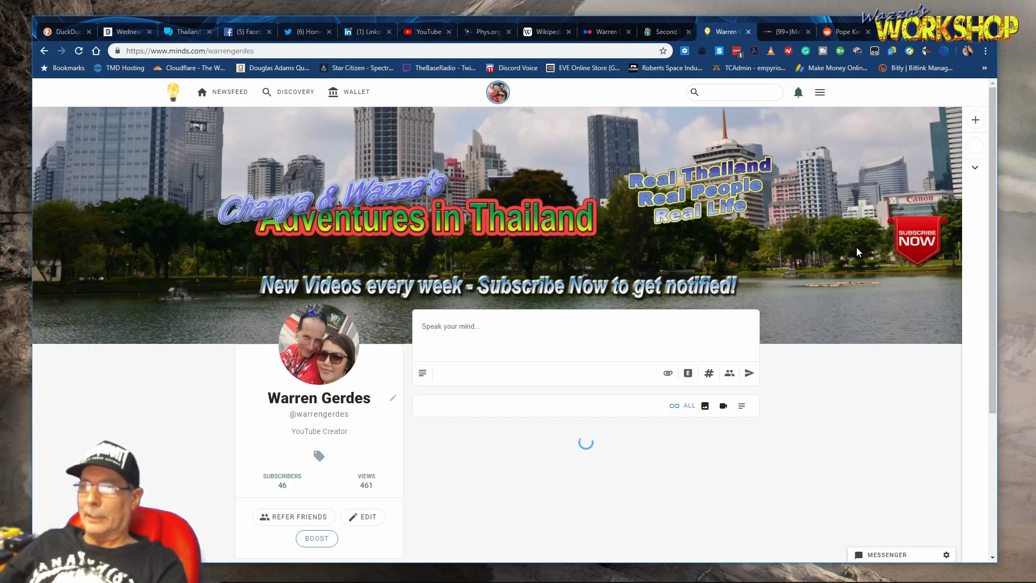
left_click(625, 333)
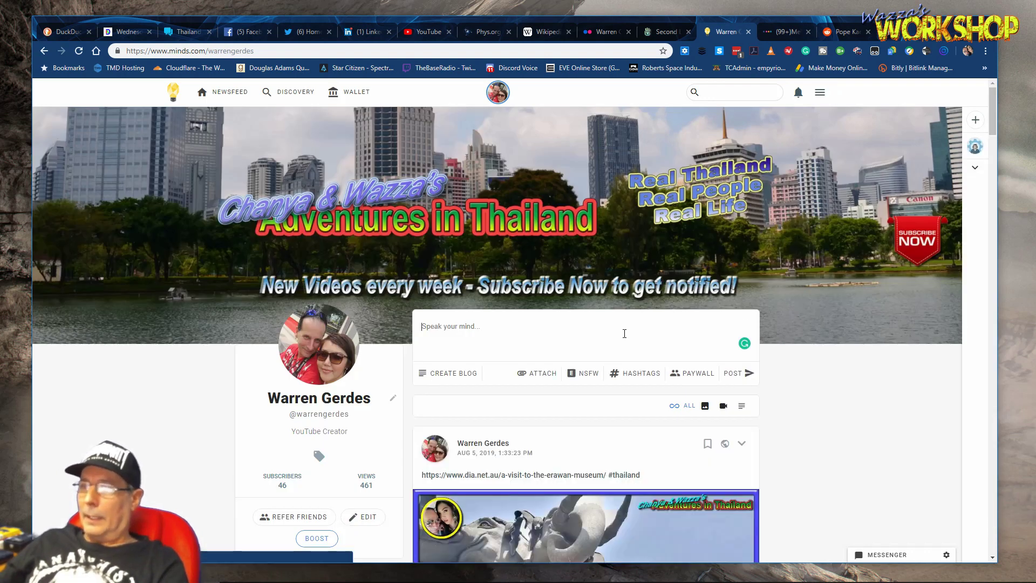
key("ctrl+v")
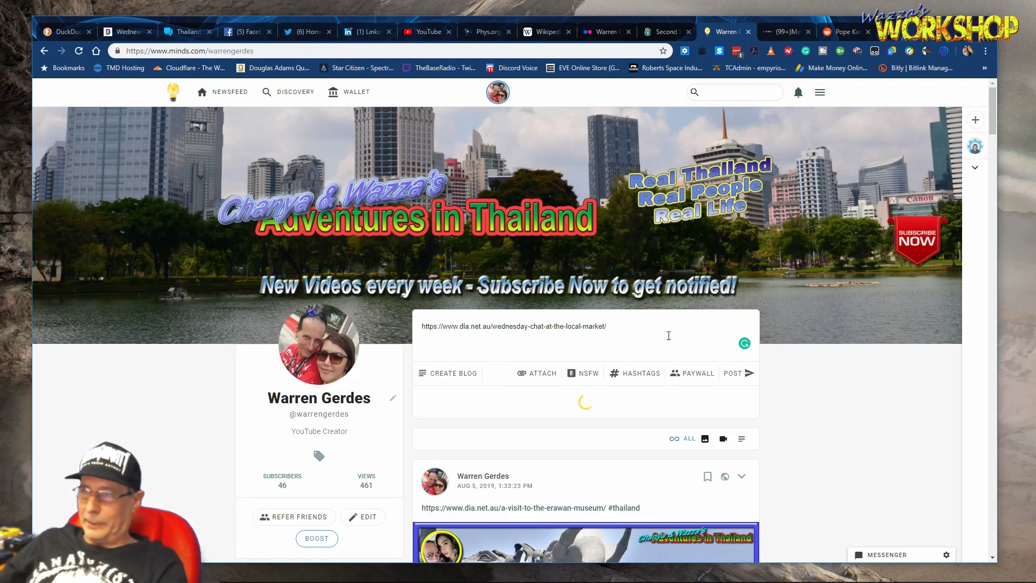
left_click(641, 376)
left_click(583, 406)
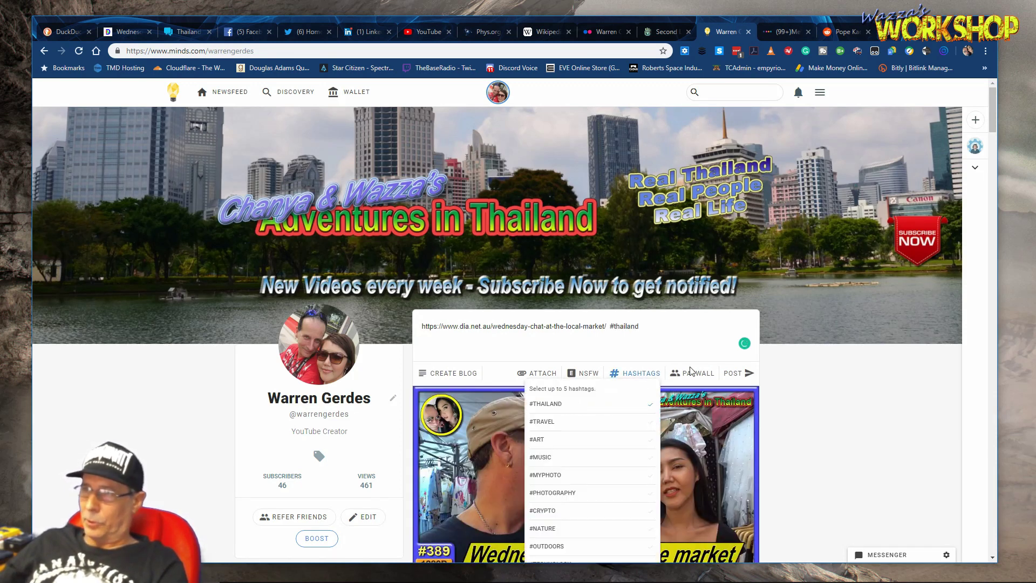
left_click(700, 338)
scroll(837, 381, "down", 2)
left_click(736, 267)
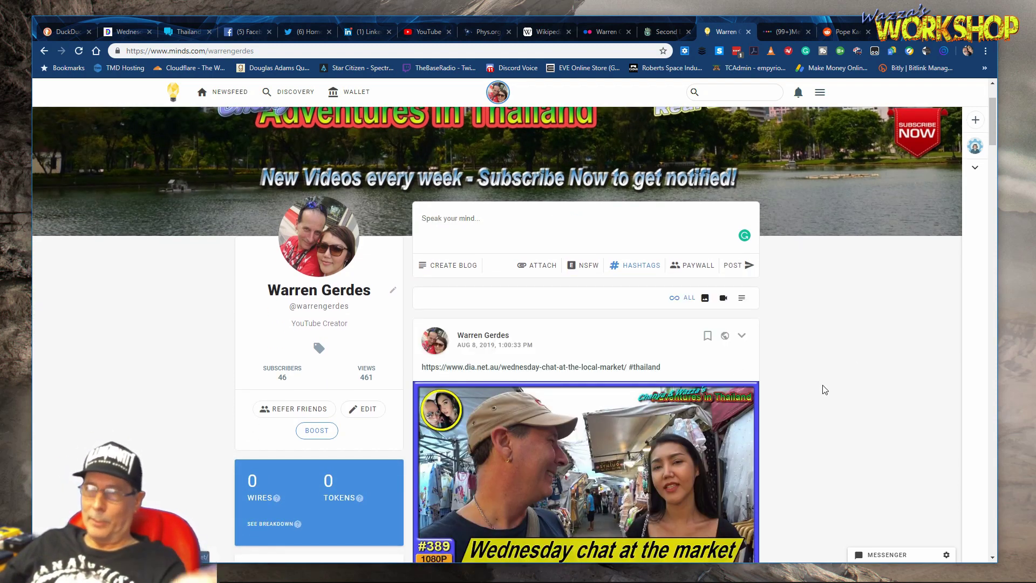
scroll(825, 386, "up", 2)
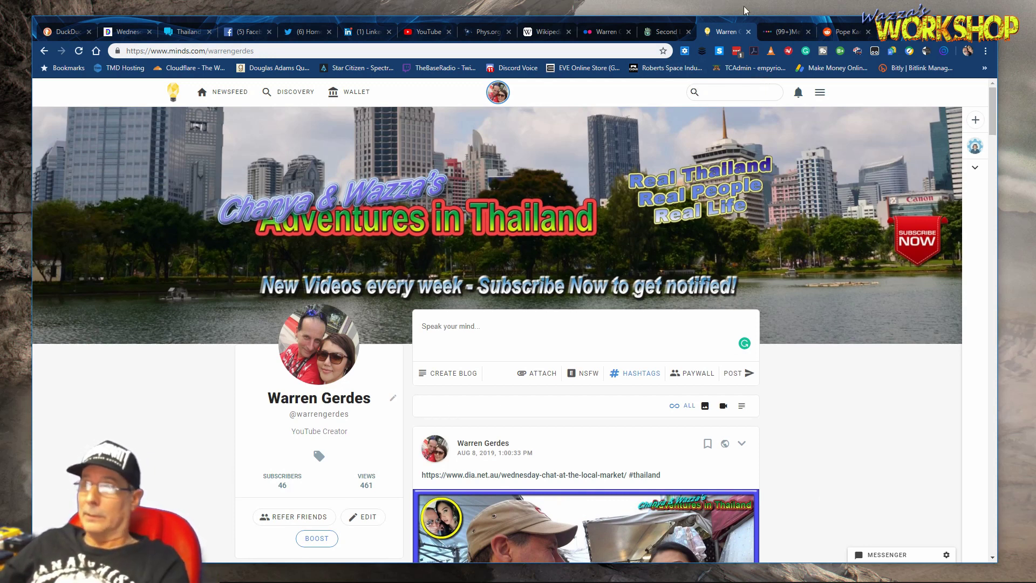
left_click(779, 31)
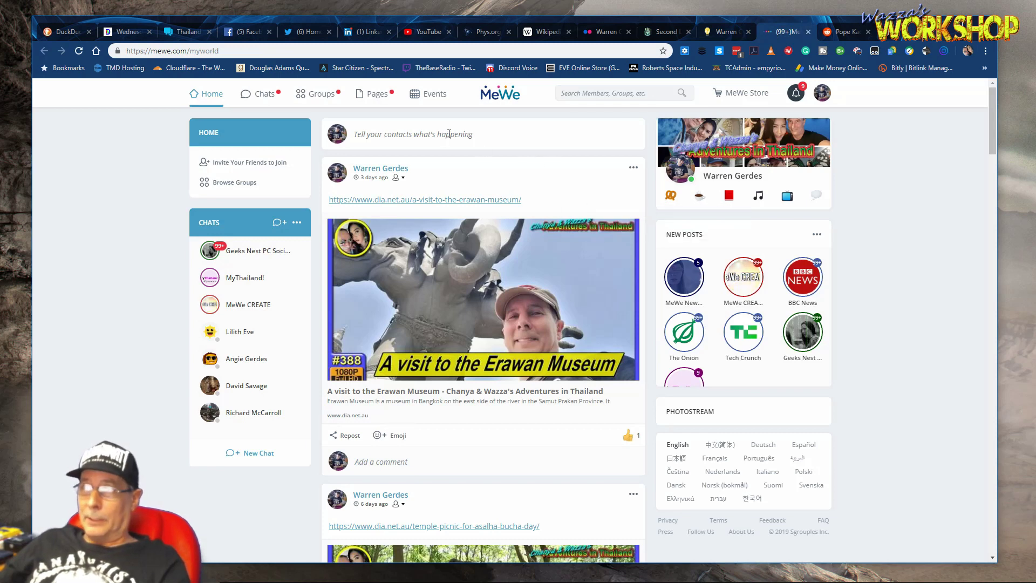
left_click(448, 134)
type("https://www.dia.net.au/wednesday-chat-at-the-local-market/")
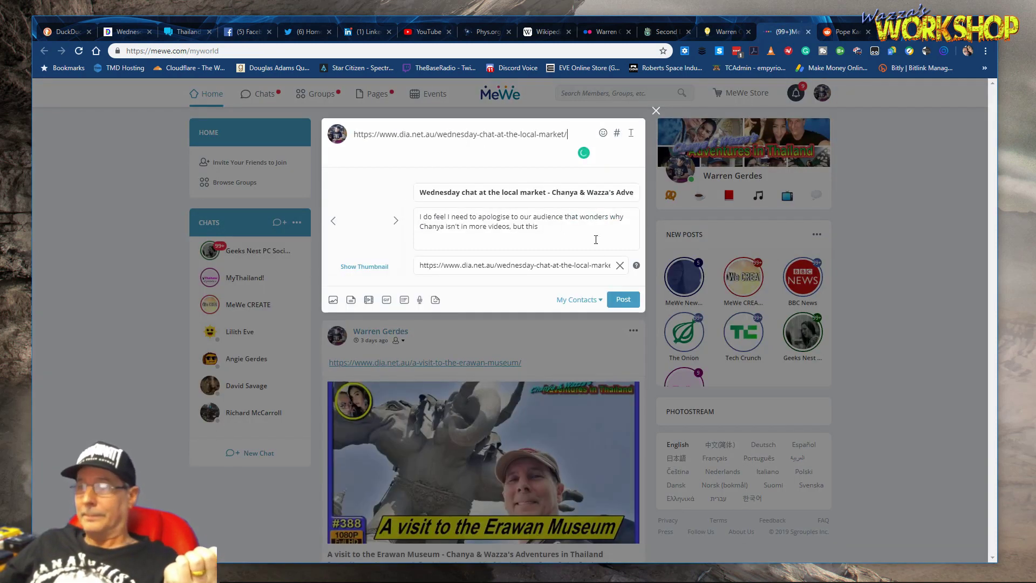
left_click(626, 302)
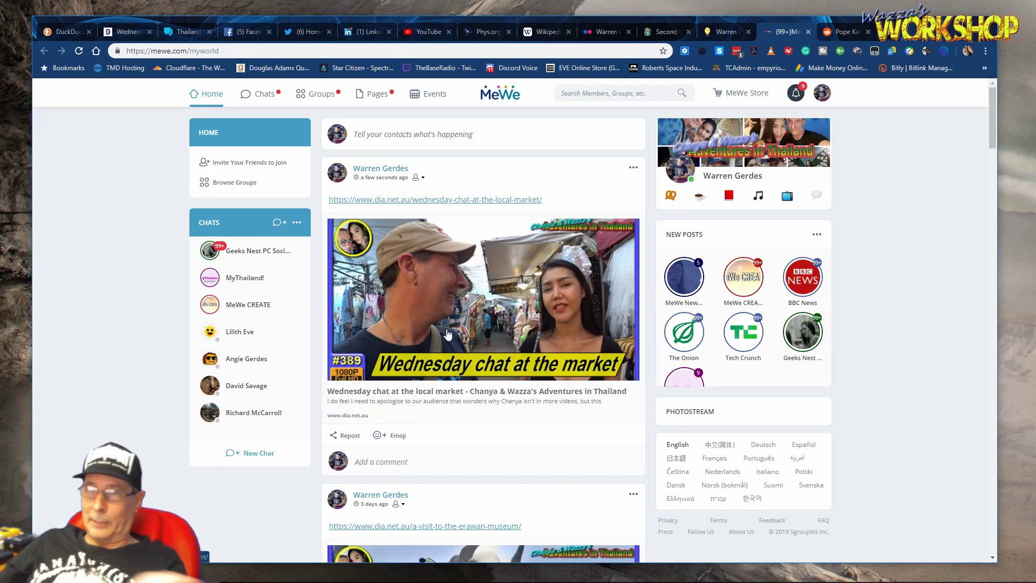
- Repost the new MeWe post in the MyThailand! group
left_click(343, 436)
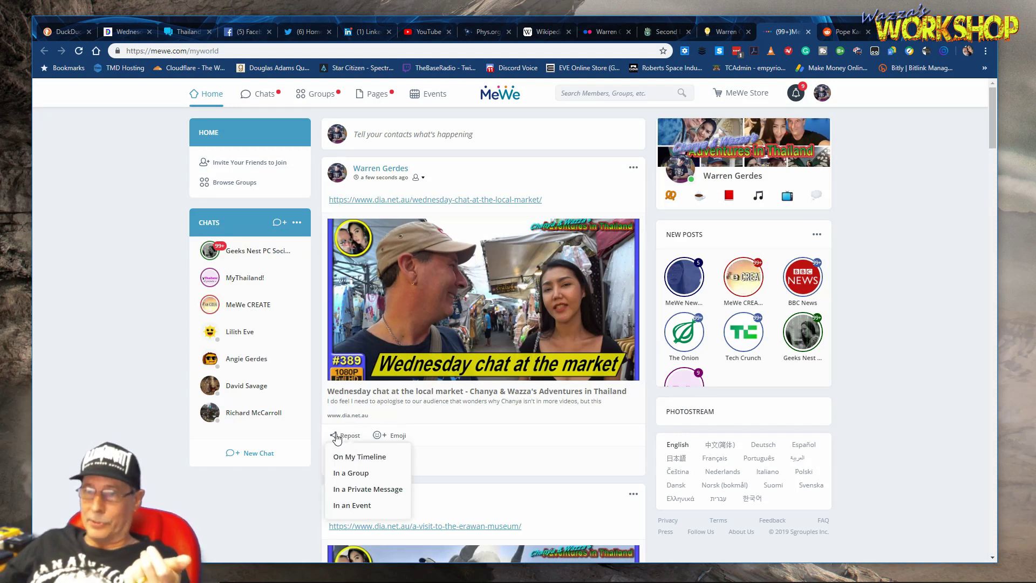
left_click(354, 474)
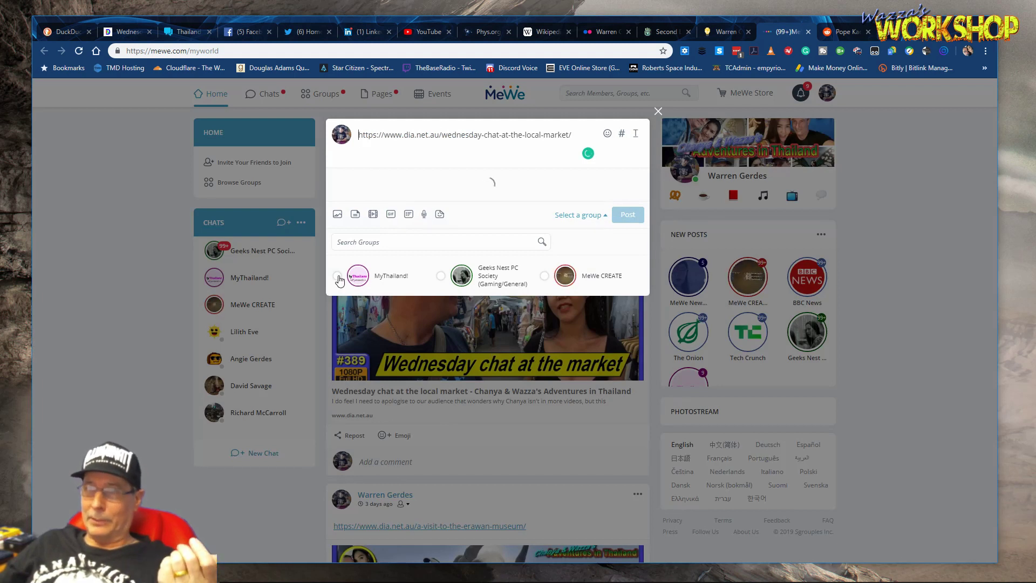
left_click(338, 362)
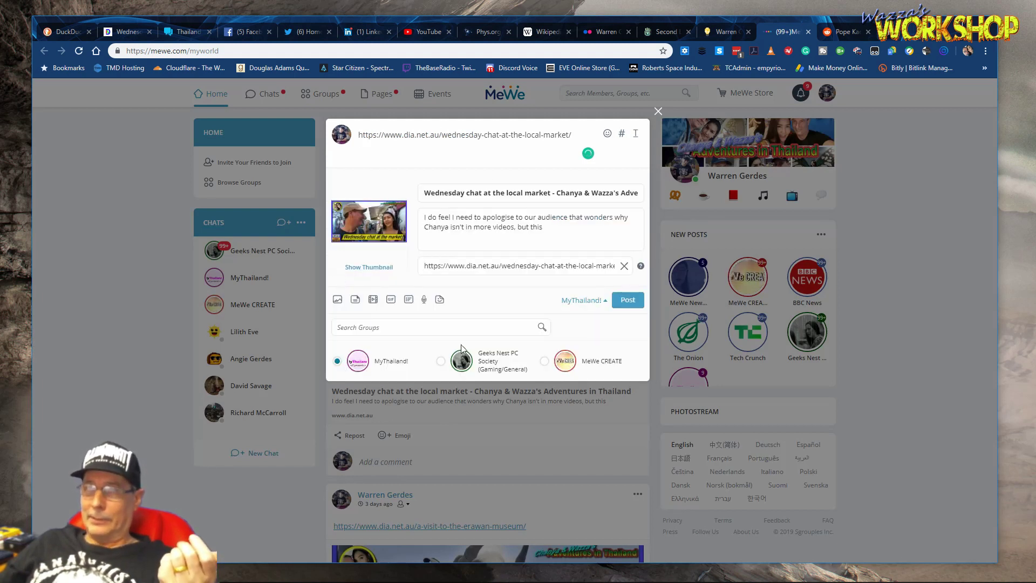
left_click(628, 300)
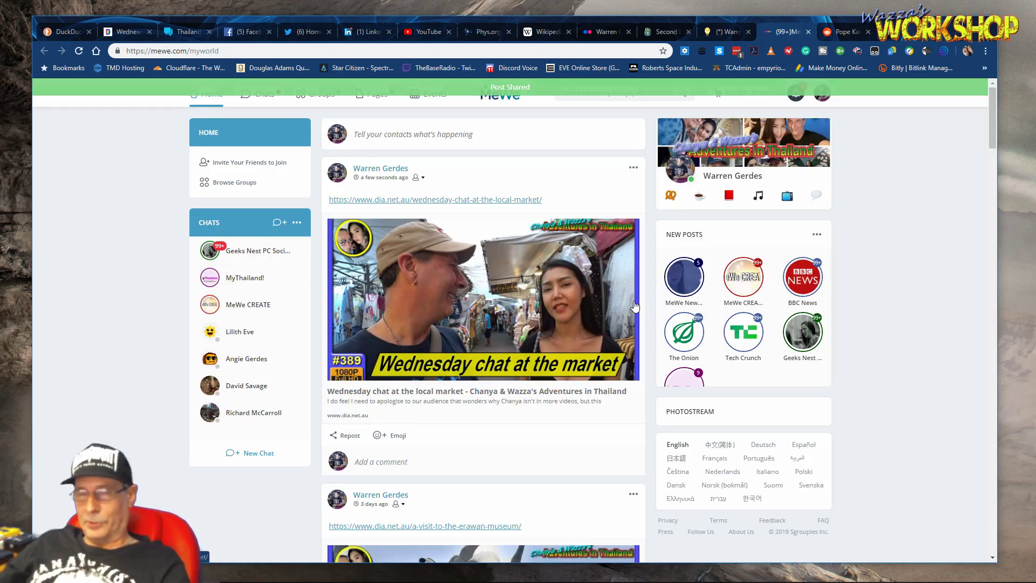
- Review the MeWe notifications and close the list
left_click(801, 95)
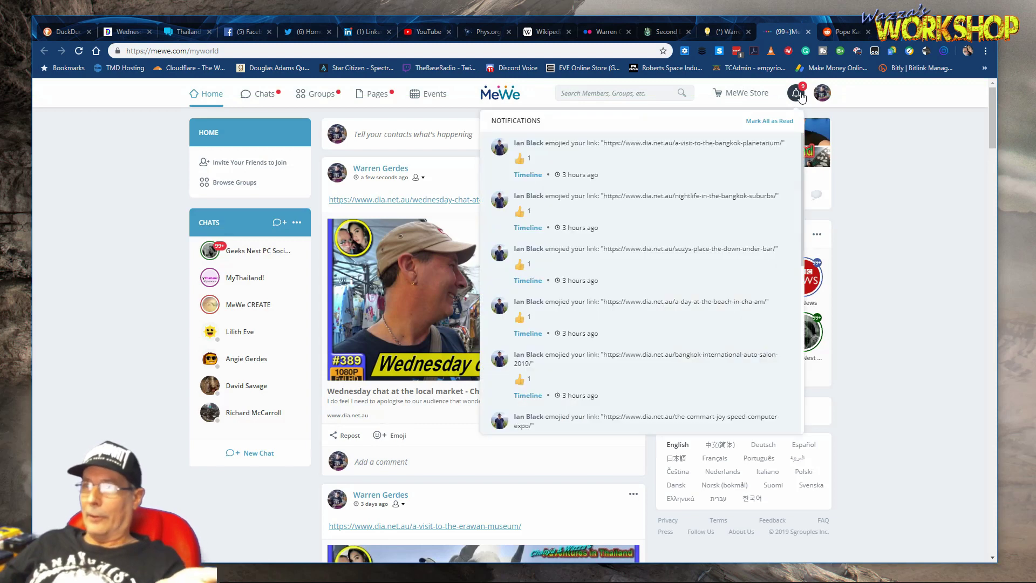
left_click(901, 263)
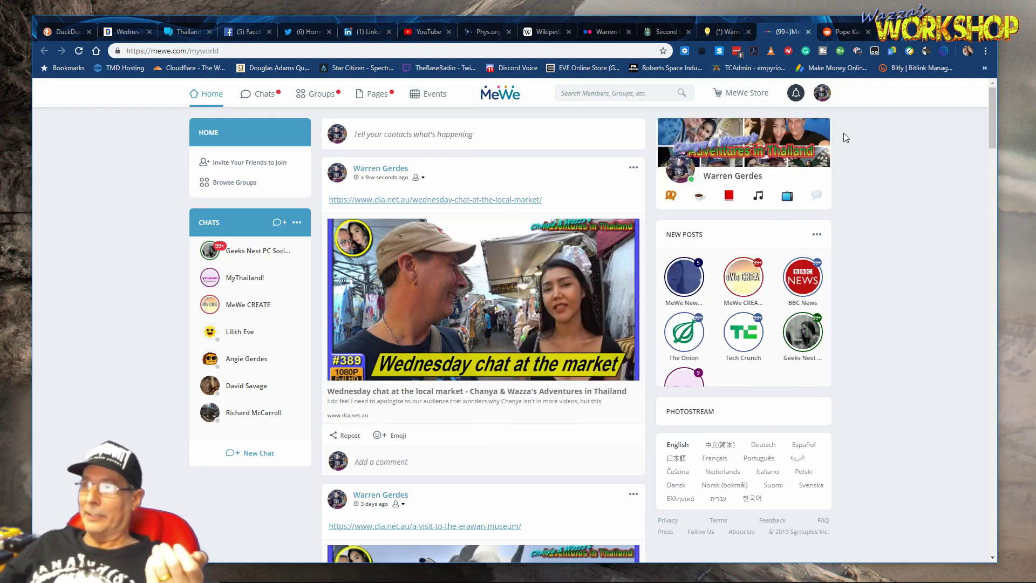
left_click(795, 93)
scroll(656, 249, "down", 1)
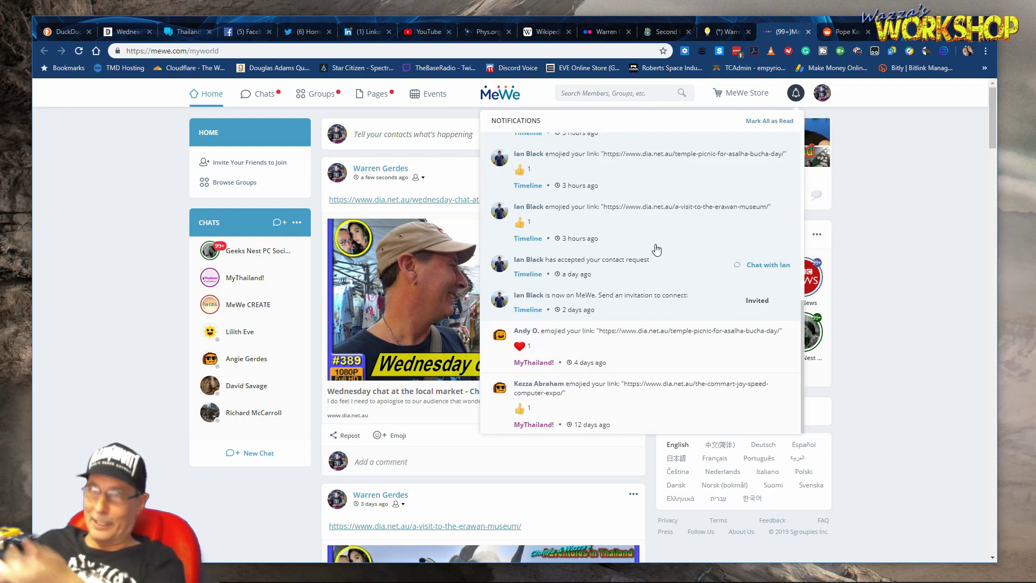
scroll(657, 253, "down", 3)
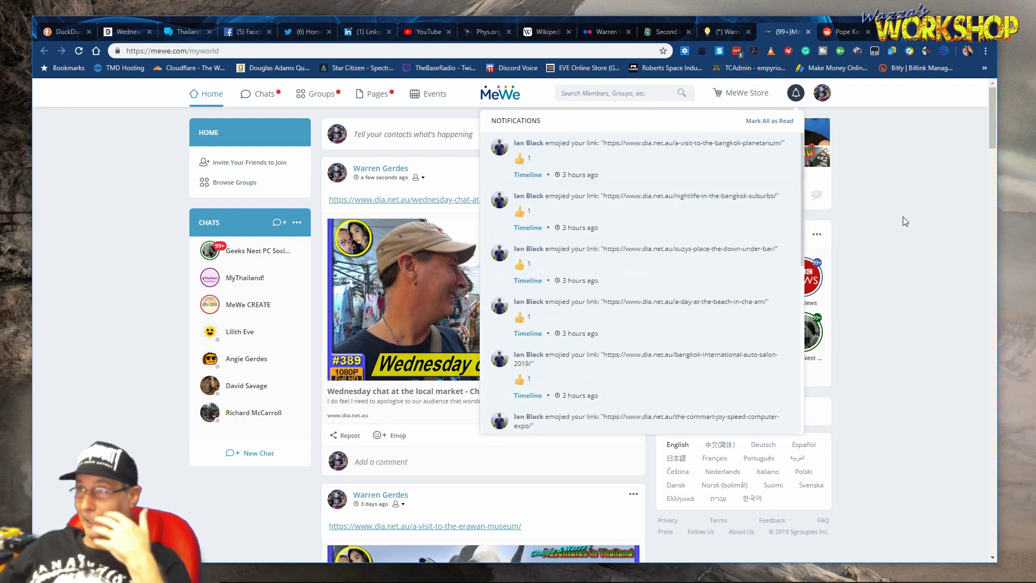
left_click(903, 213)
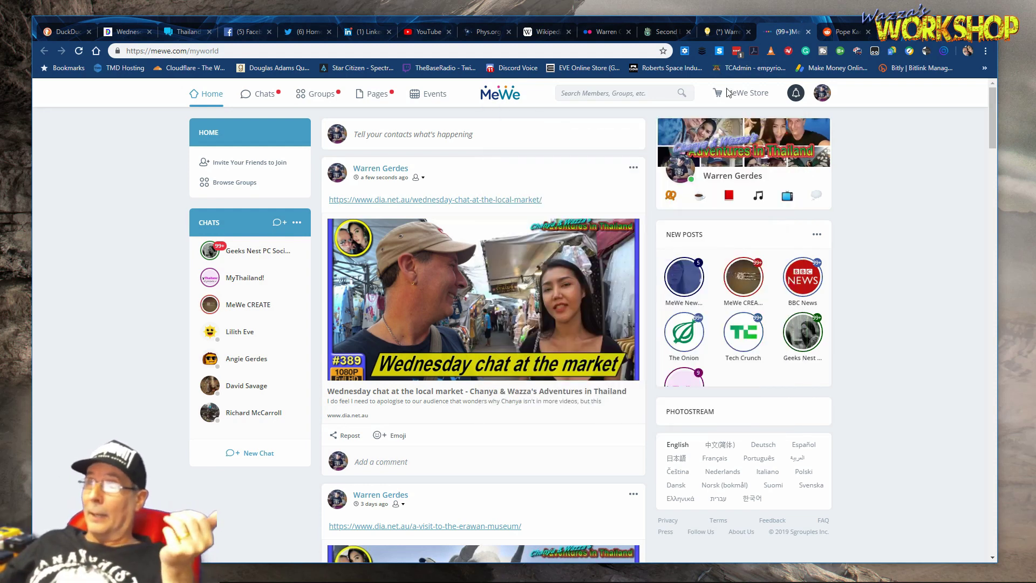
left_click(842, 31)
left_click(891, 322)
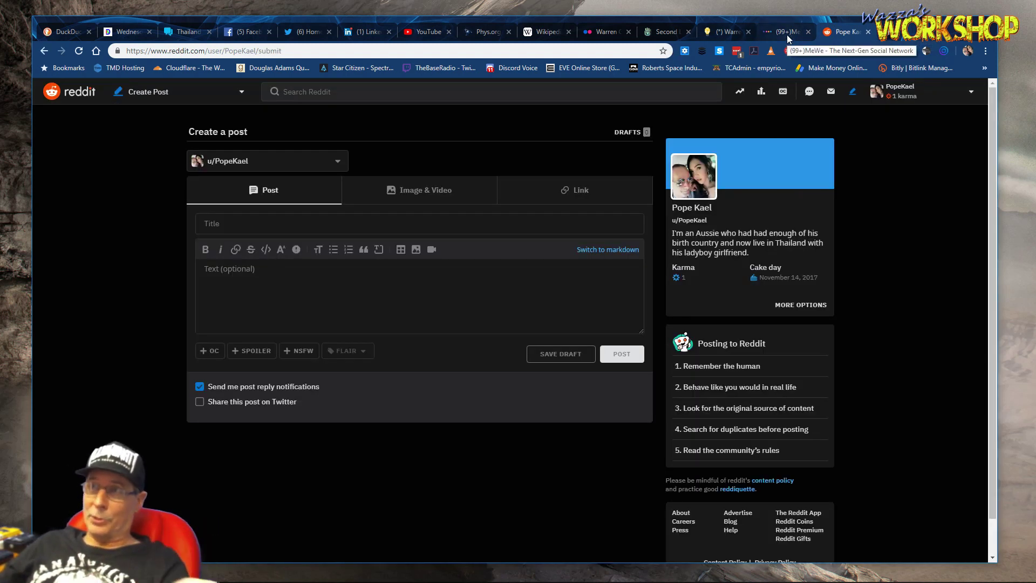
left_click(576, 189)
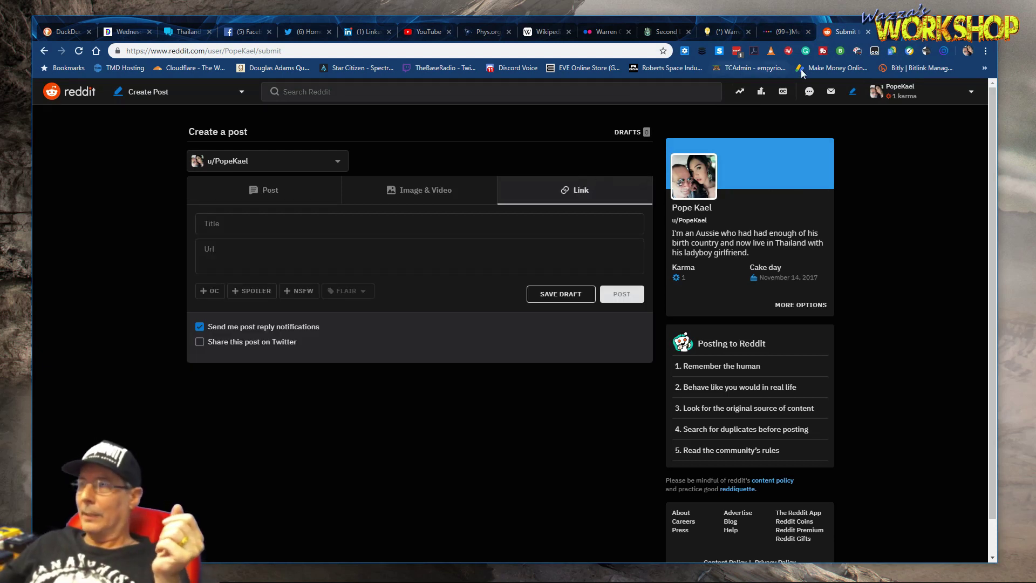
left_click(427, 32)
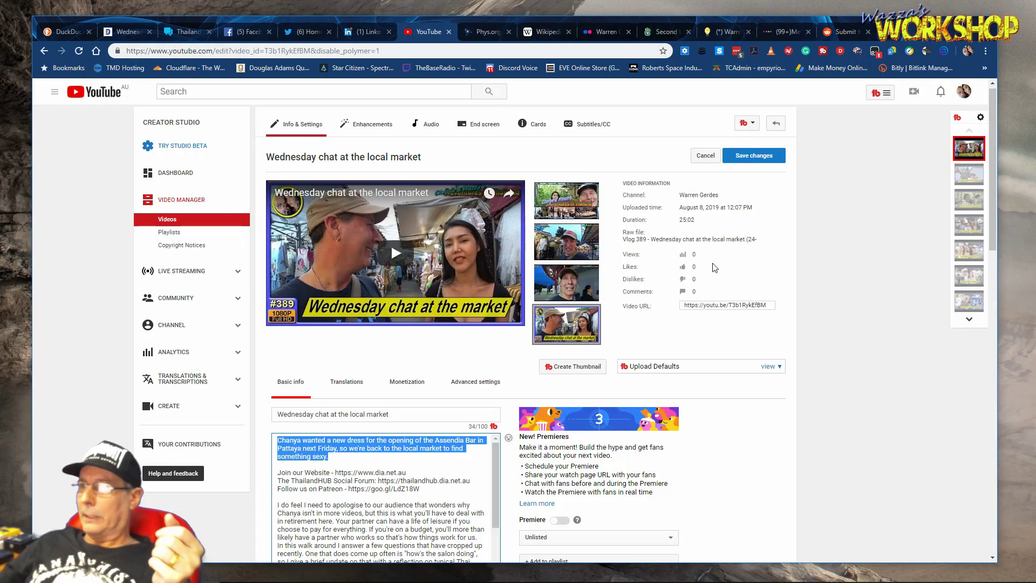
left_click(769, 304)
key("ctrl+c")
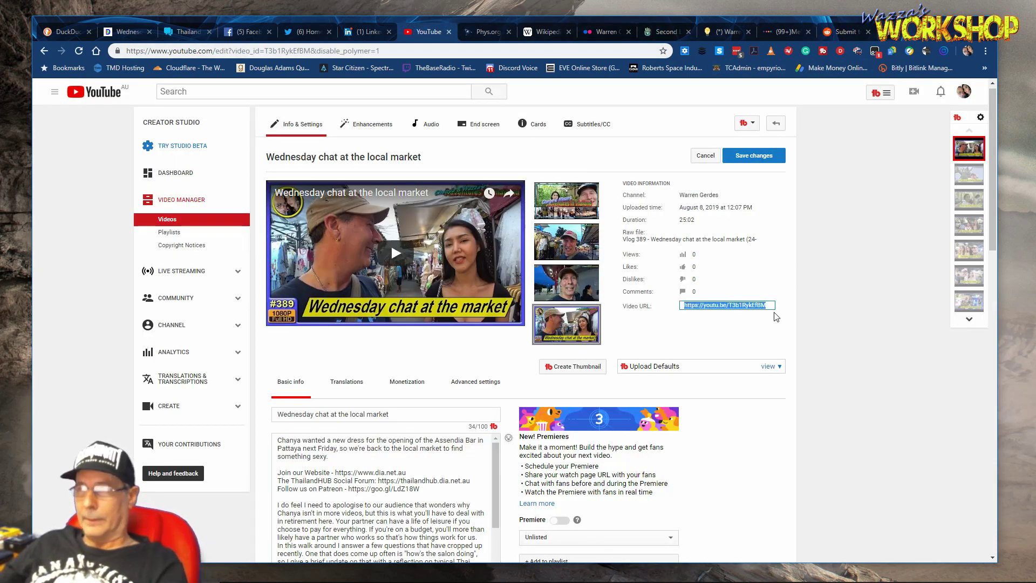
left_click(846, 33)
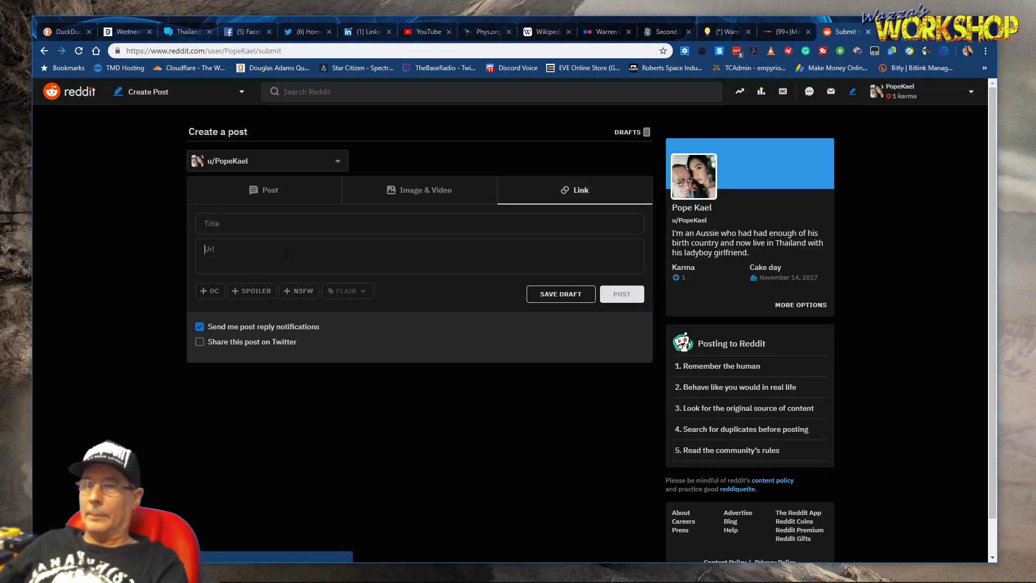
left_click(321, 254)
key("ctrl+v")
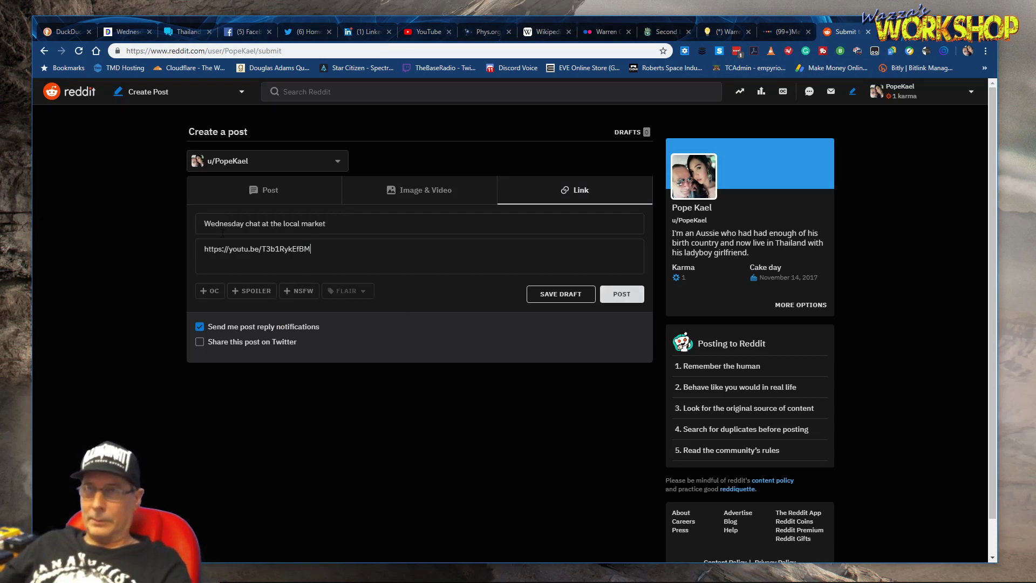
left_click(613, 294)
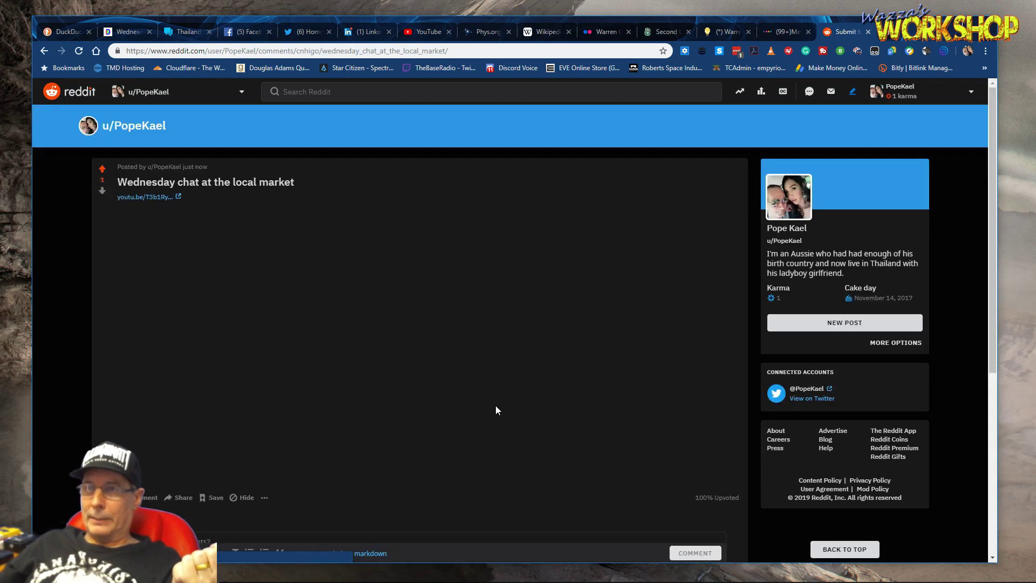
- Review the published Reddit post and the list of earlier posts on the profile
scroll(497, 405, "down", 1)
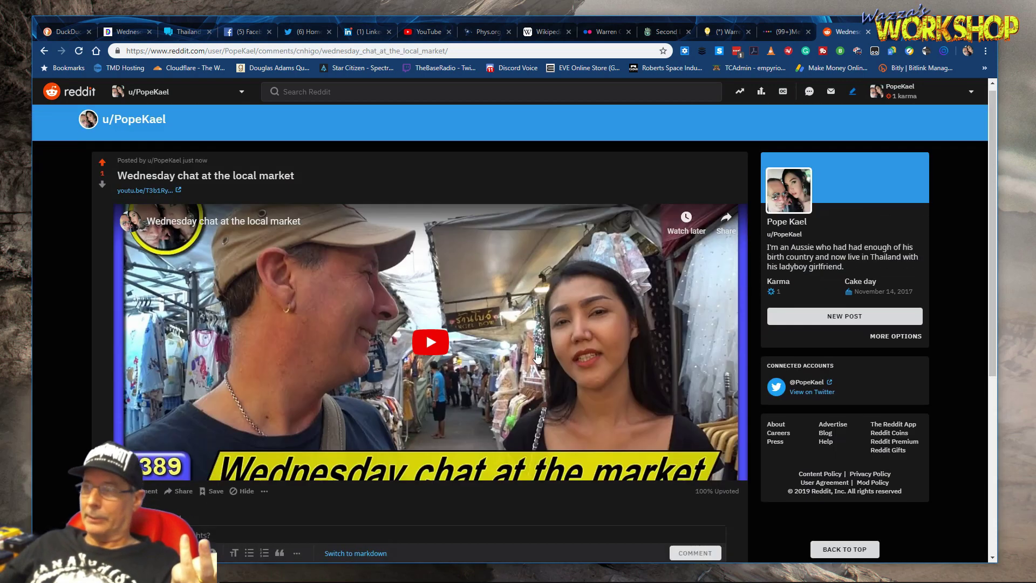
scroll(791, 293, "up", 1)
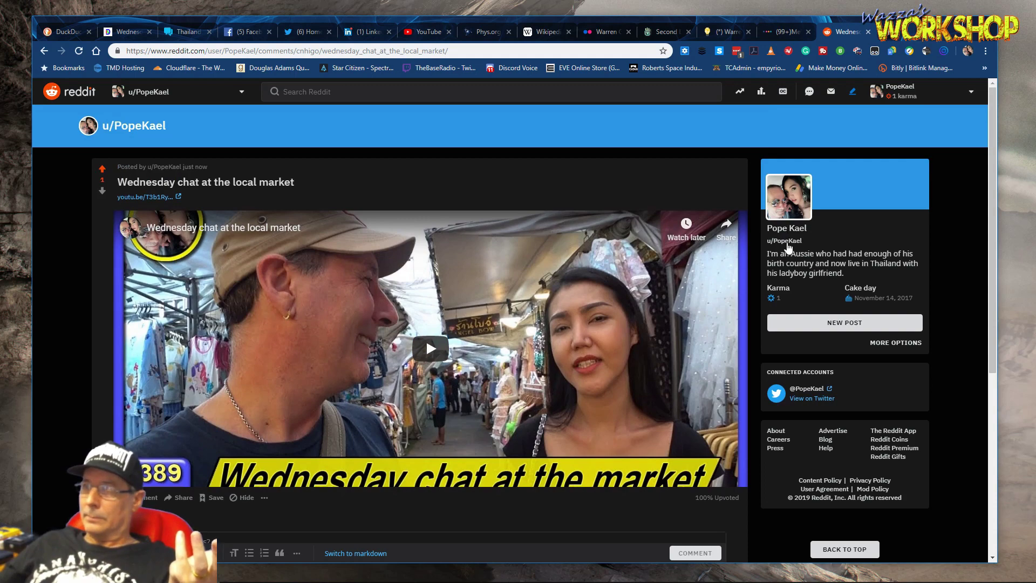
left_click(786, 241)
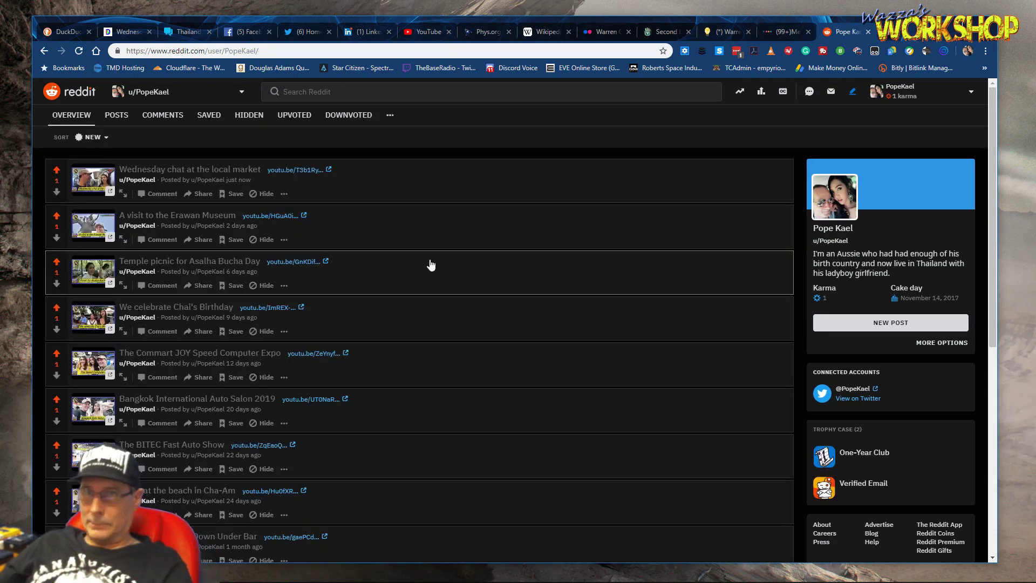
scroll(445, 249, "down", 7)
scroll(447, 252, "up", 7)
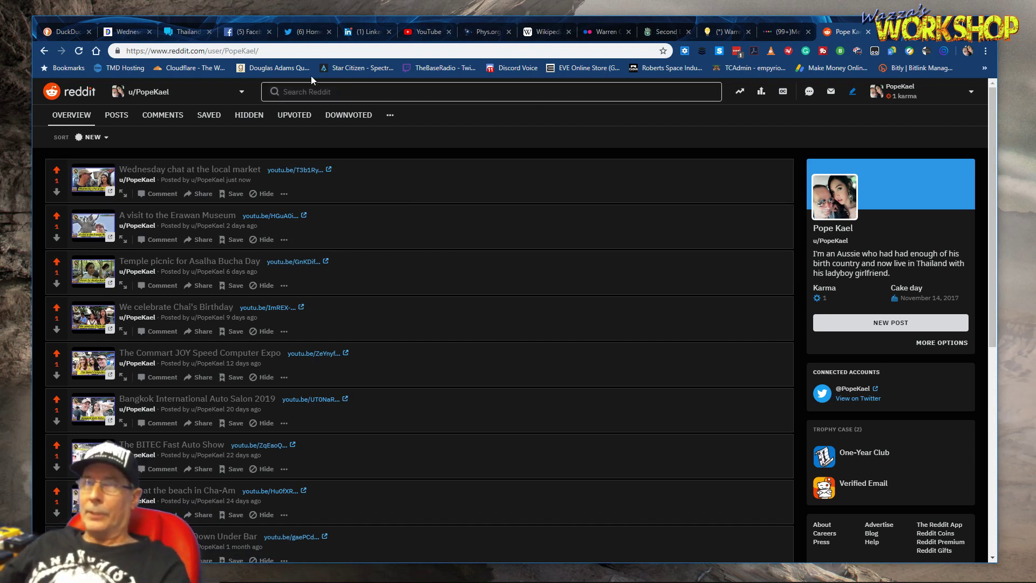
- Switch to Facebook, open the Chanya and Wazza's Adventures in Thailand page and check who liked the Wednesday chat post
left_click(251, 33)
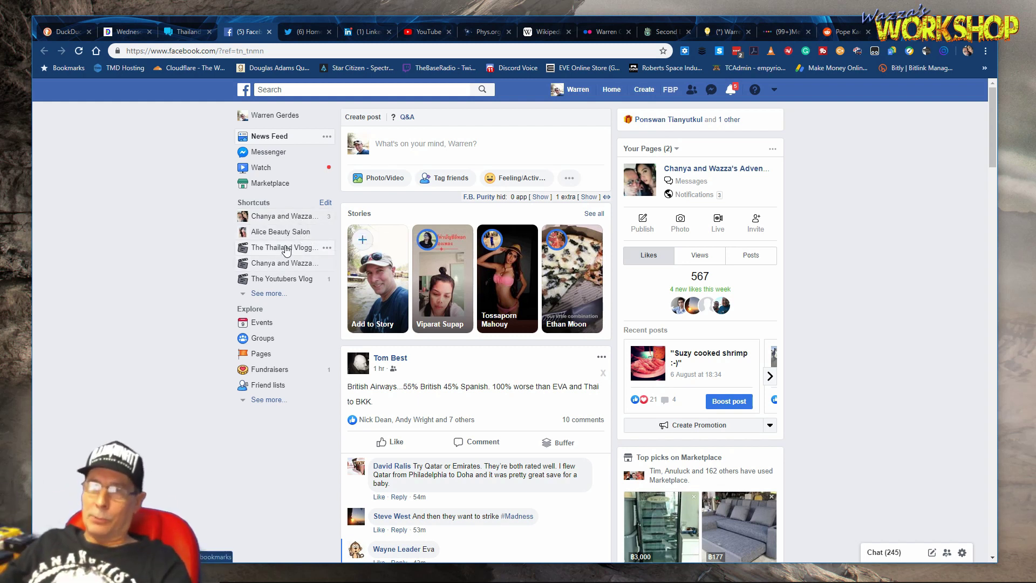
left_click(283, 217)
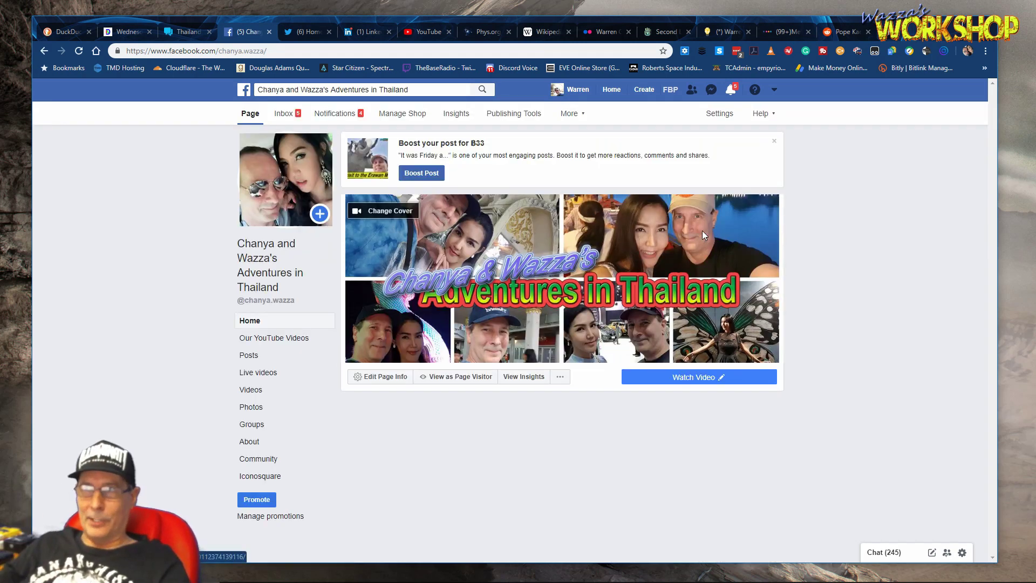
scroll(854, 233, "down", 3)
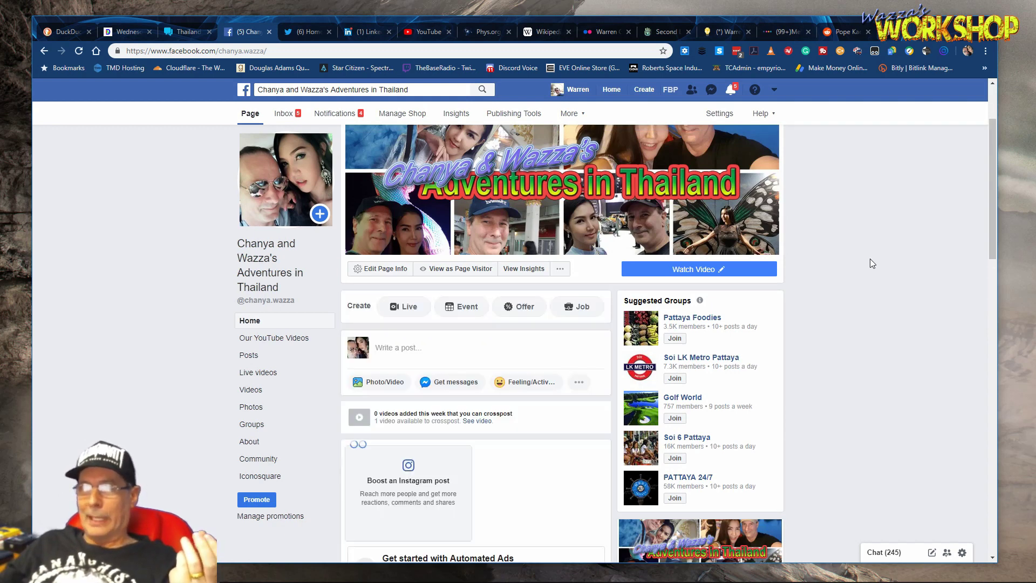
scroll(870, 259, "down", 3)
scroll(870, 260, "down", 1)
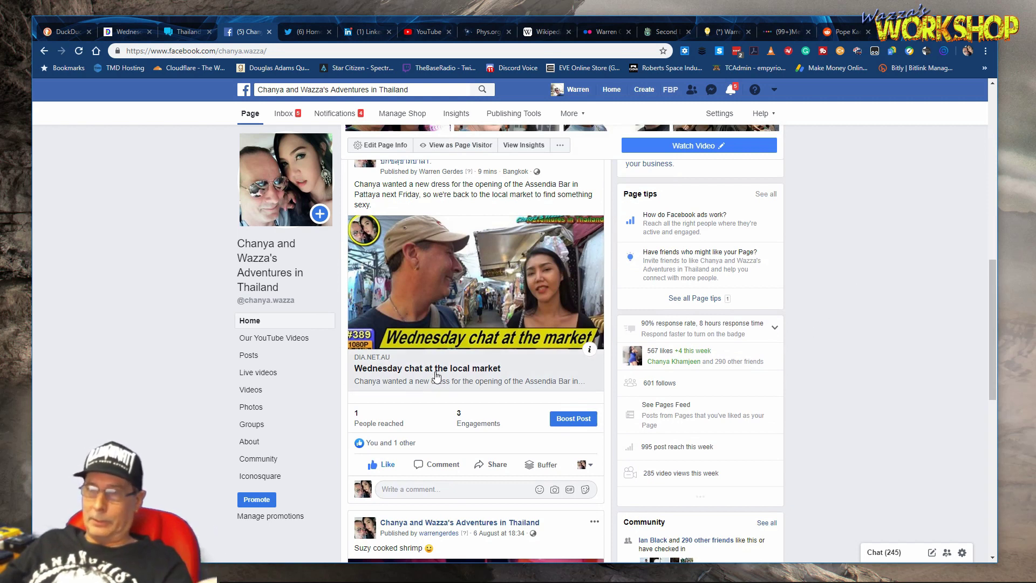
mouse_move(366, 444)
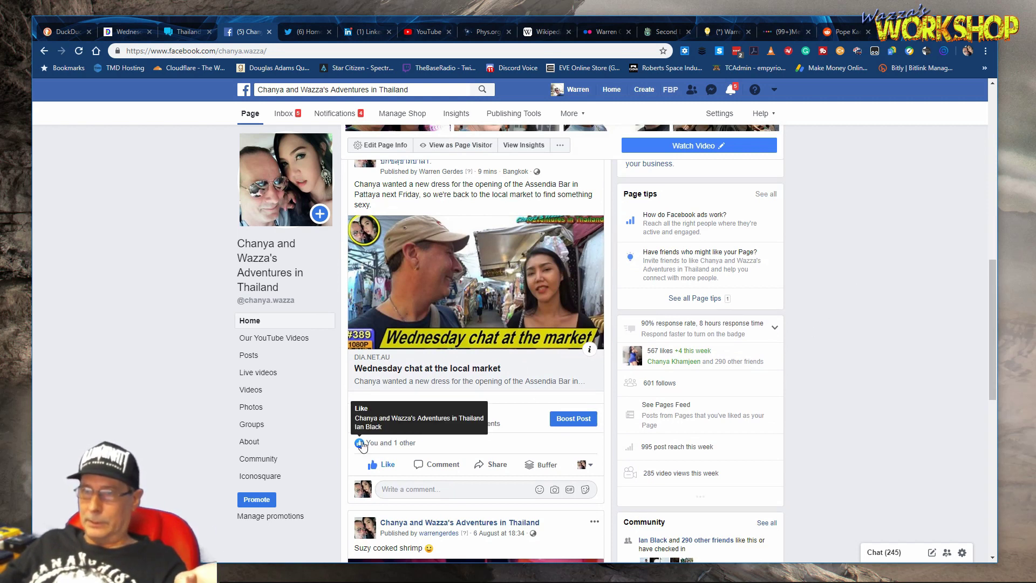
scroll(884, 345, "down", 1)
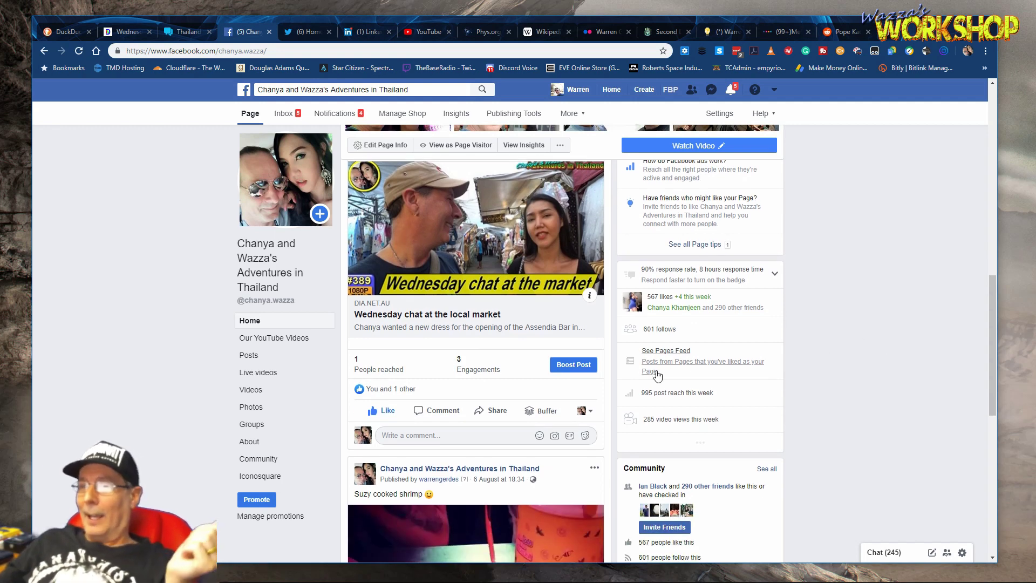
- Switch the post's interaction identity to the personal profile and like the Wednesday chat post
left_click(585, 411)
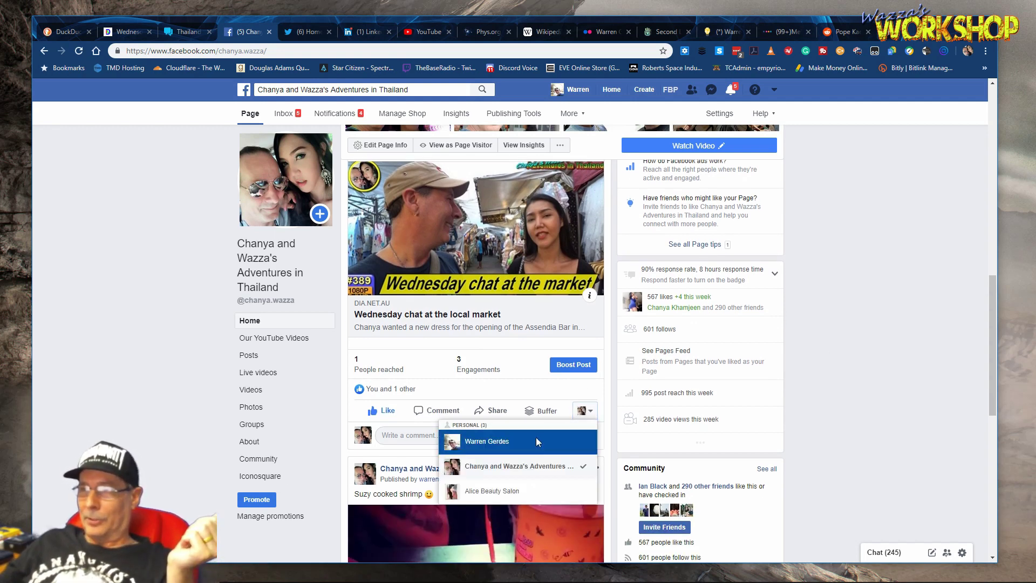
left_click(544, 439)
left_click(390, 411)
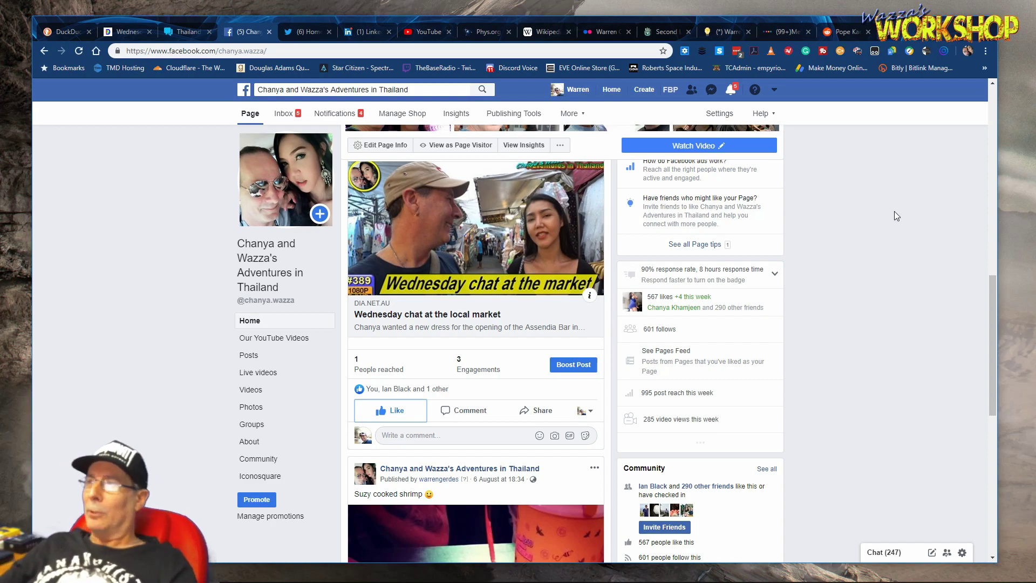
- Share the Wednesday chat post publicly on the personal timeline, including the original post, a tagged friend and the location Big C Phetkasem
scroll(907, 234, "up", 10)
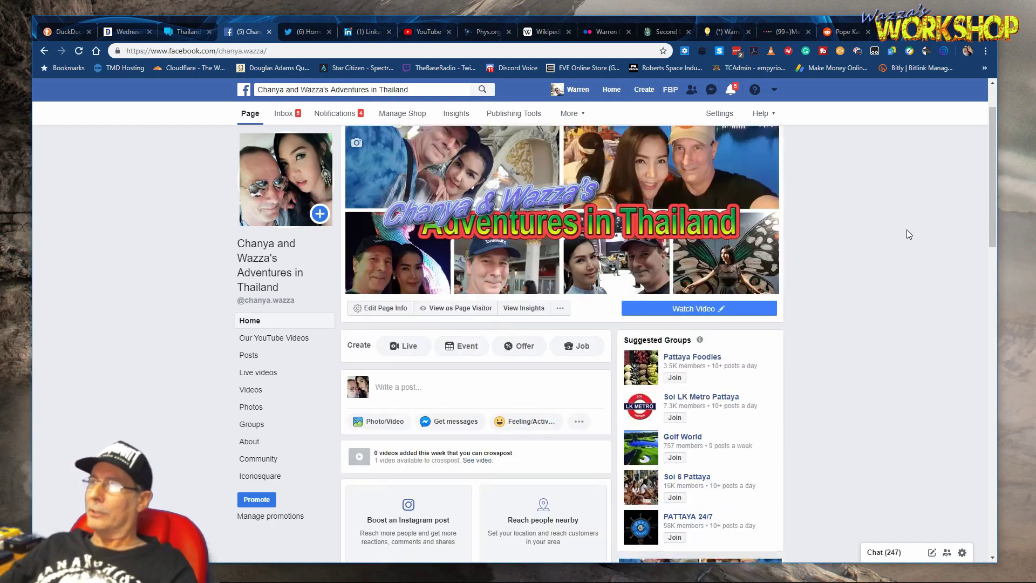
scroll(907, 229, "down", 10)
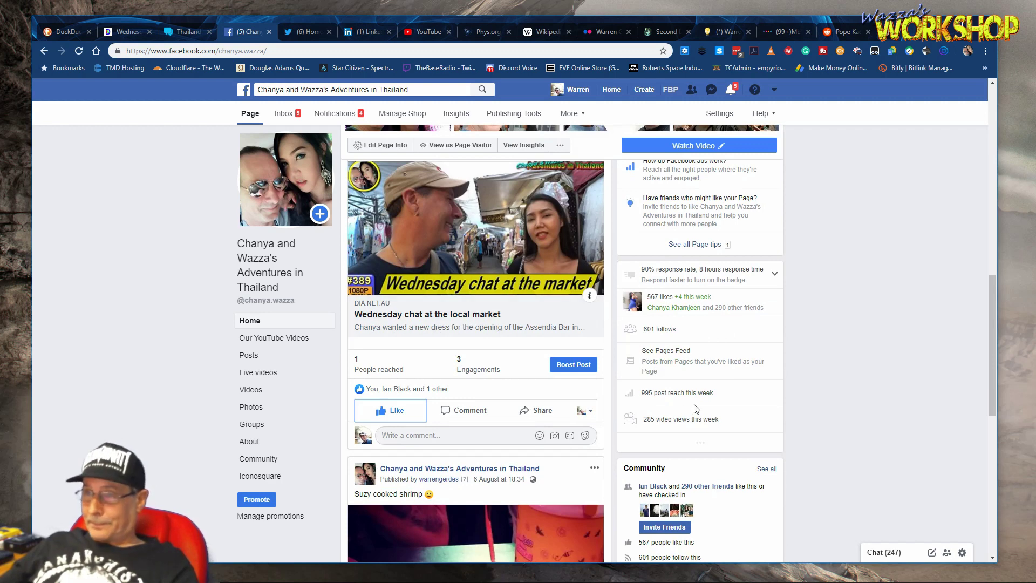
left_click(528, 412)
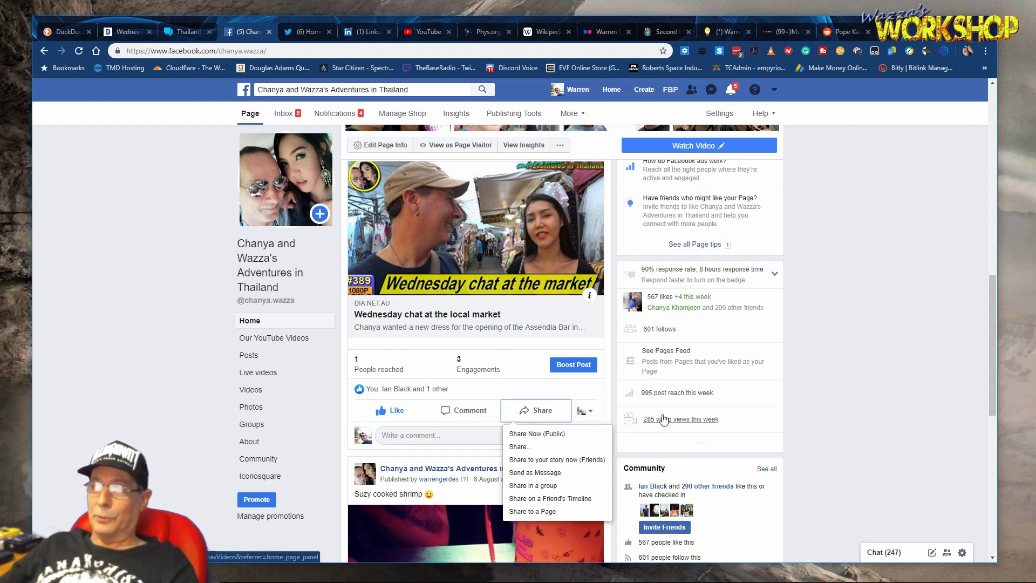
left_click(529, 450)
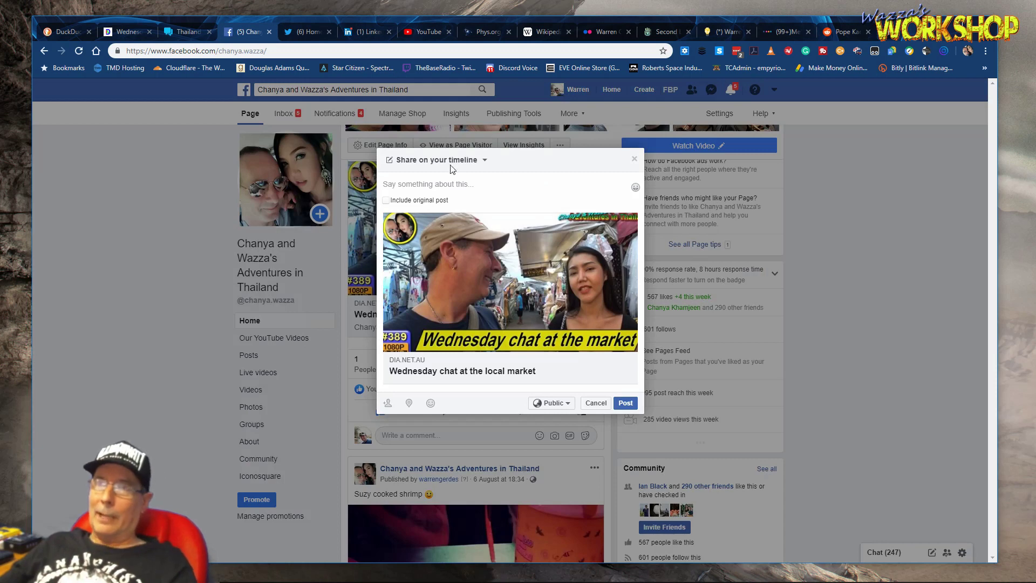
left_click(386, 201)
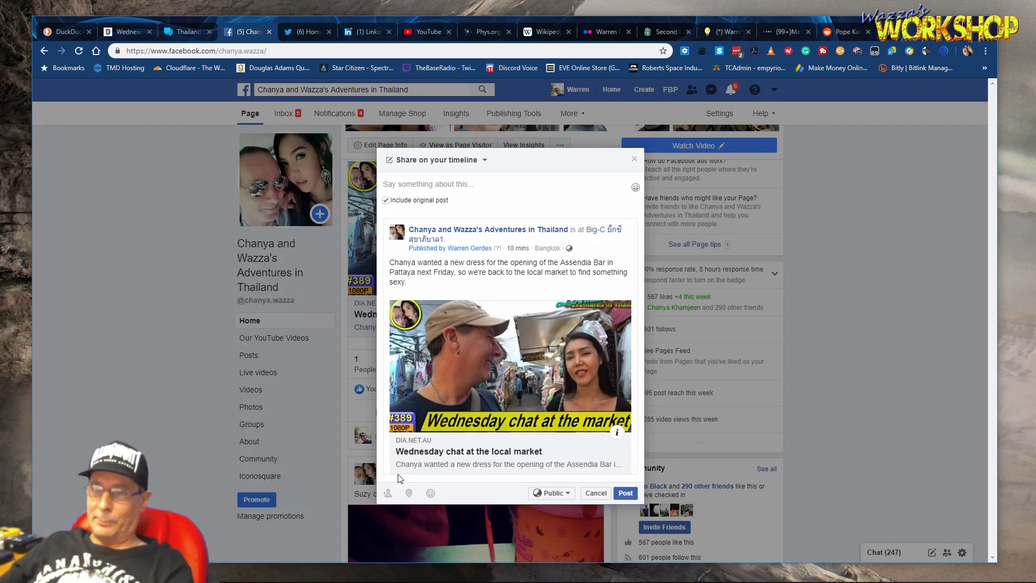
left_click(388, 492)
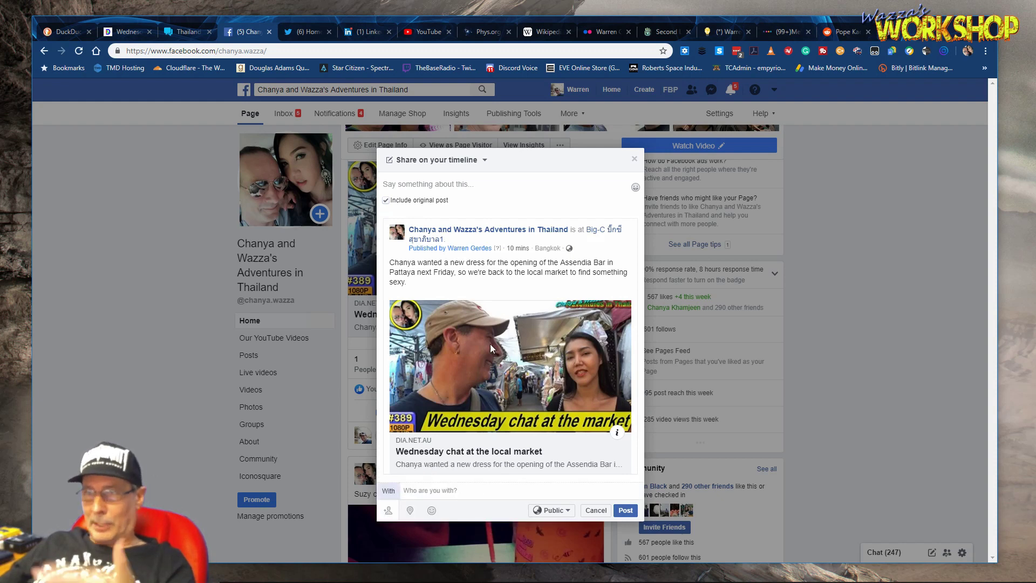
type("ch")
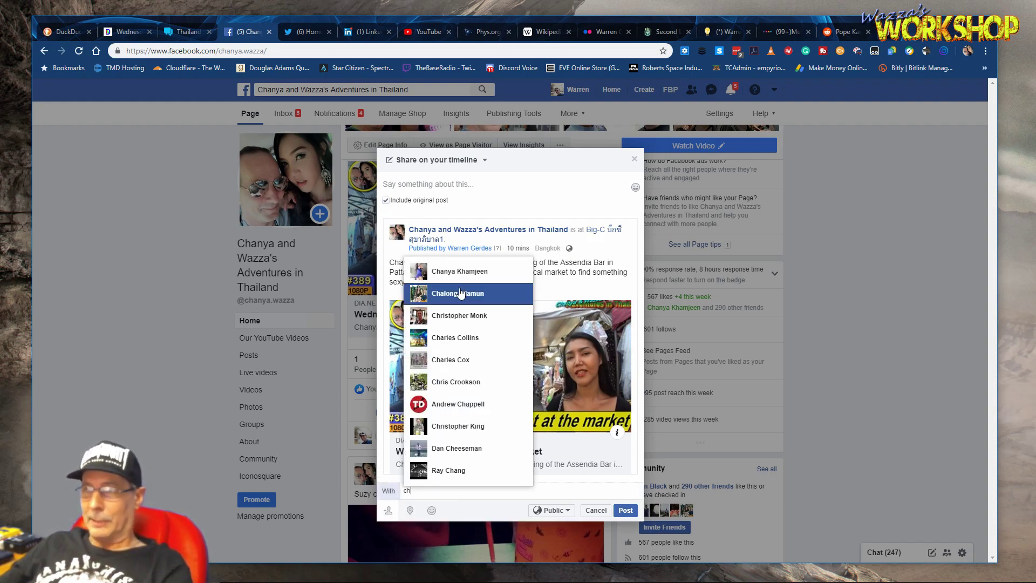
left_click(460, 271)
left_click(410, 522)
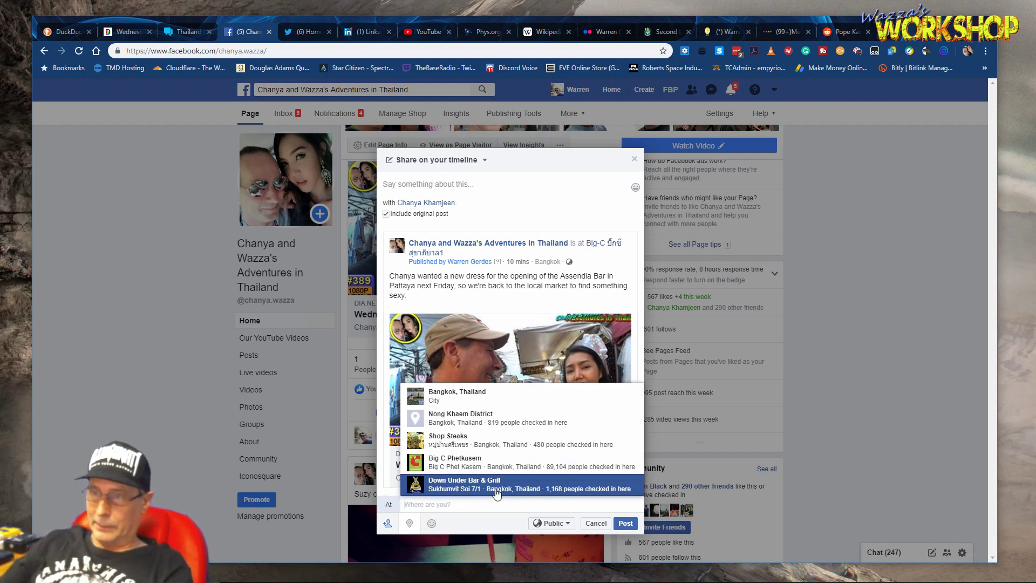
left_click(498, 463)
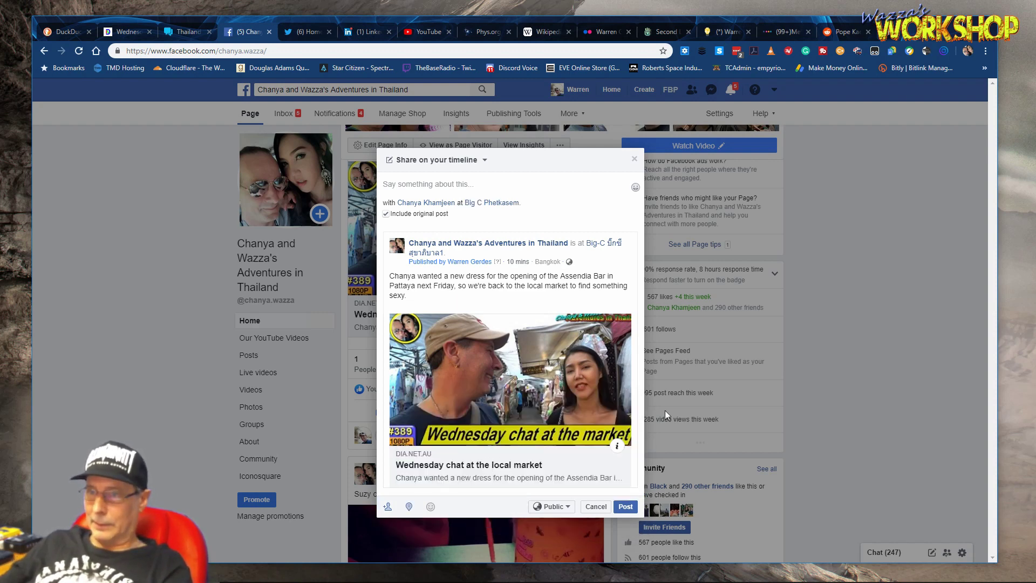
left_click(626, 508)
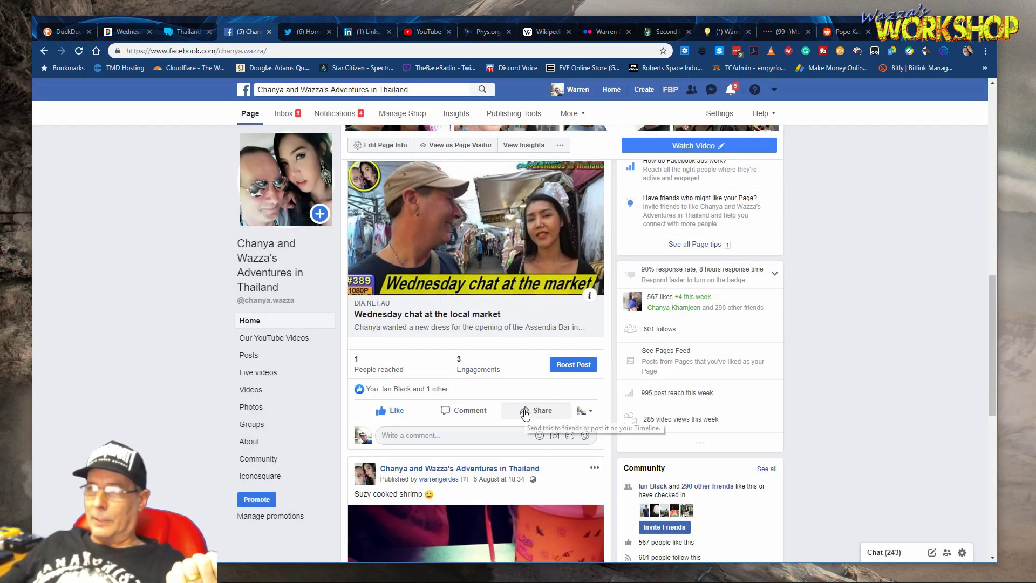
- Share the Wednesday chat post in the Chanya and Wazza's Adventures in Thailand group with the original post included
left_click(537, 410)
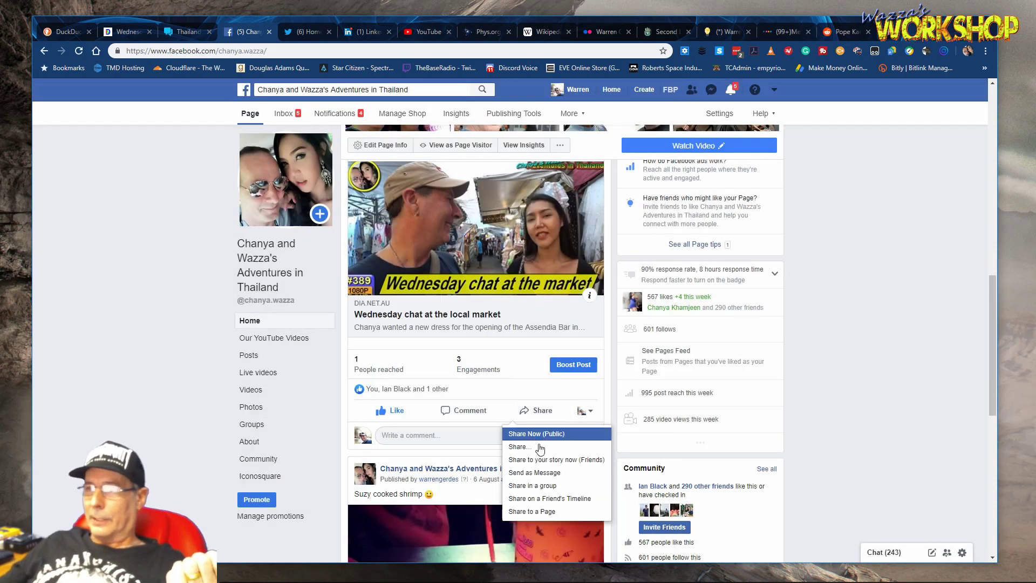
left_click(547, 485)
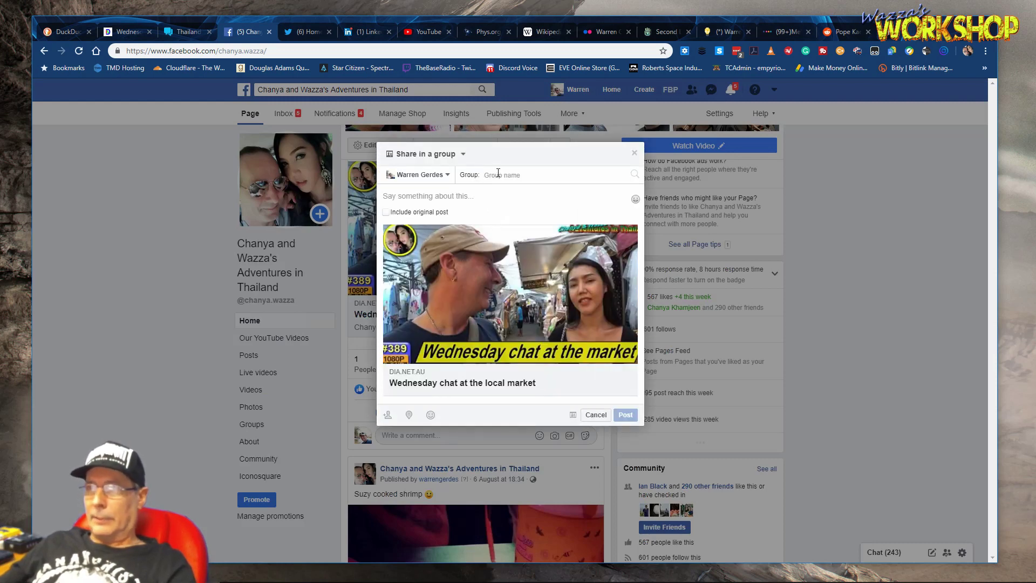
left_click(386, 212)
left_click(510, 175)
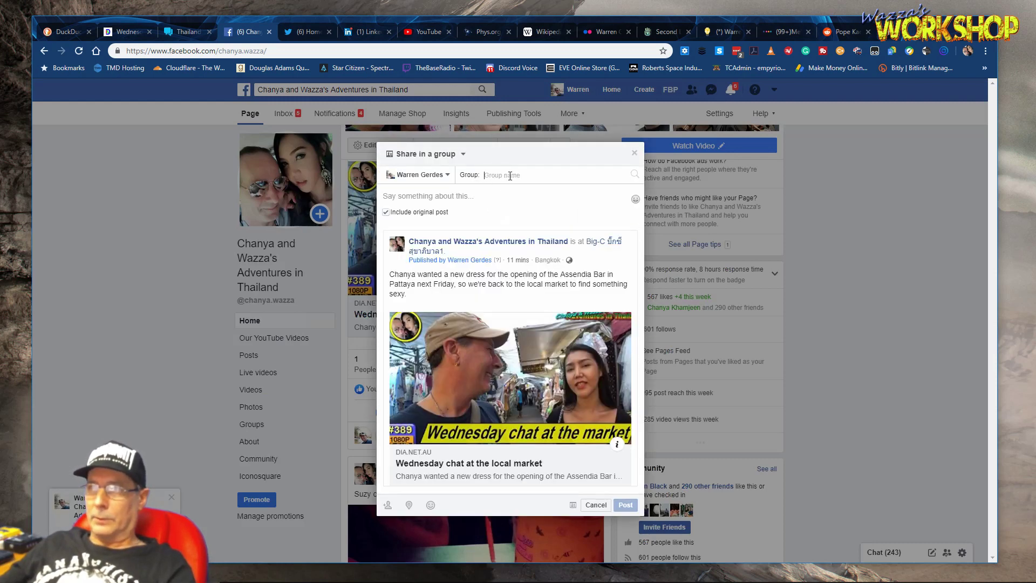
left_click(539, 223)
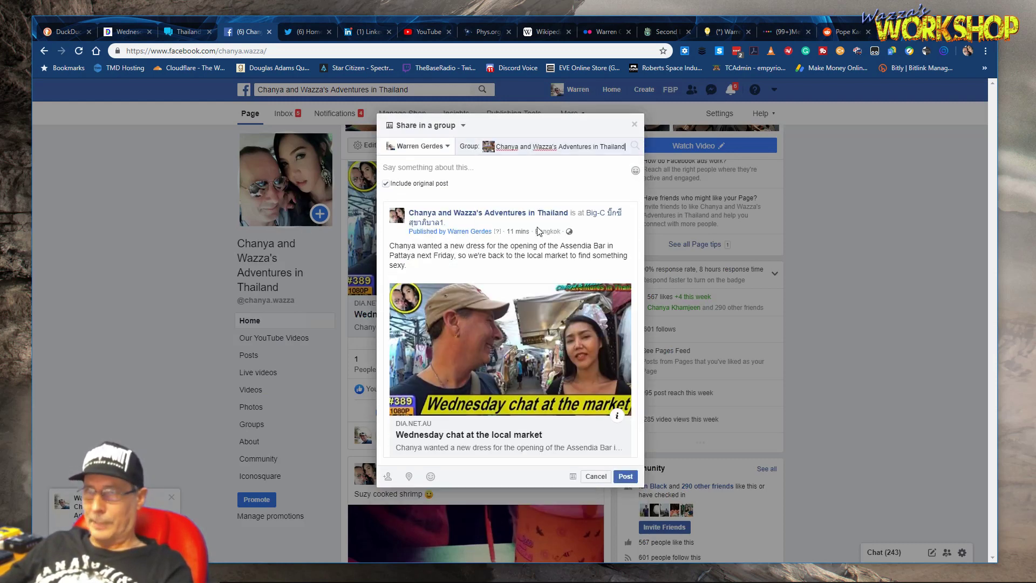
left_click(626, 476)
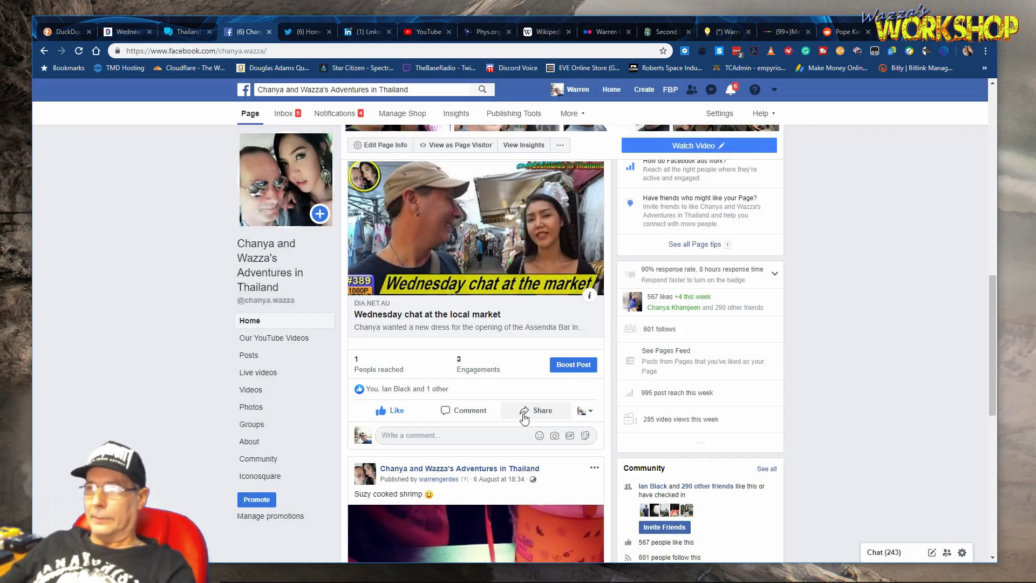
- Share the Wednesday chat post in The Youtubers Vlog group with the original post included
left_click(525, 412)
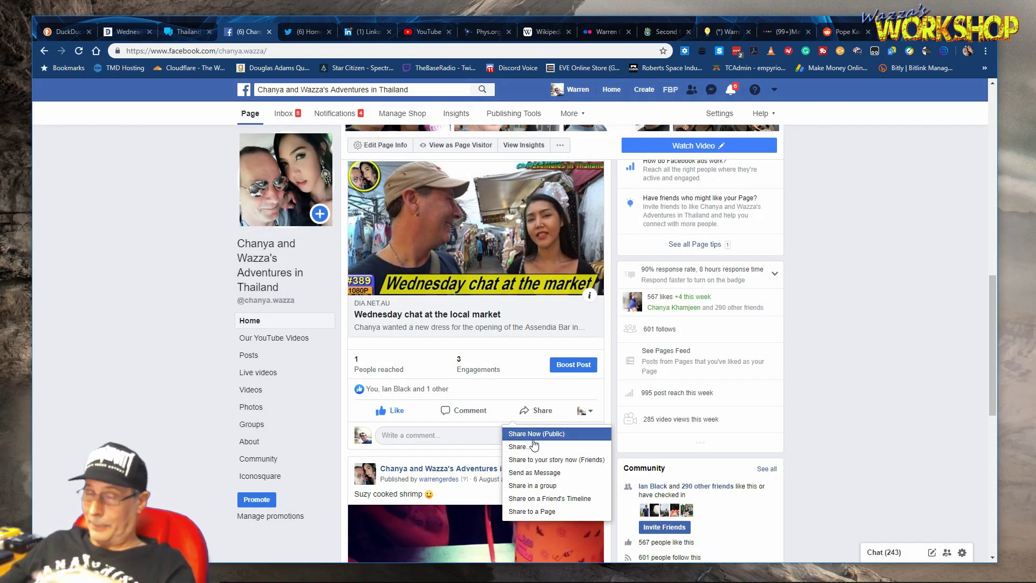
left_click(553, 486)
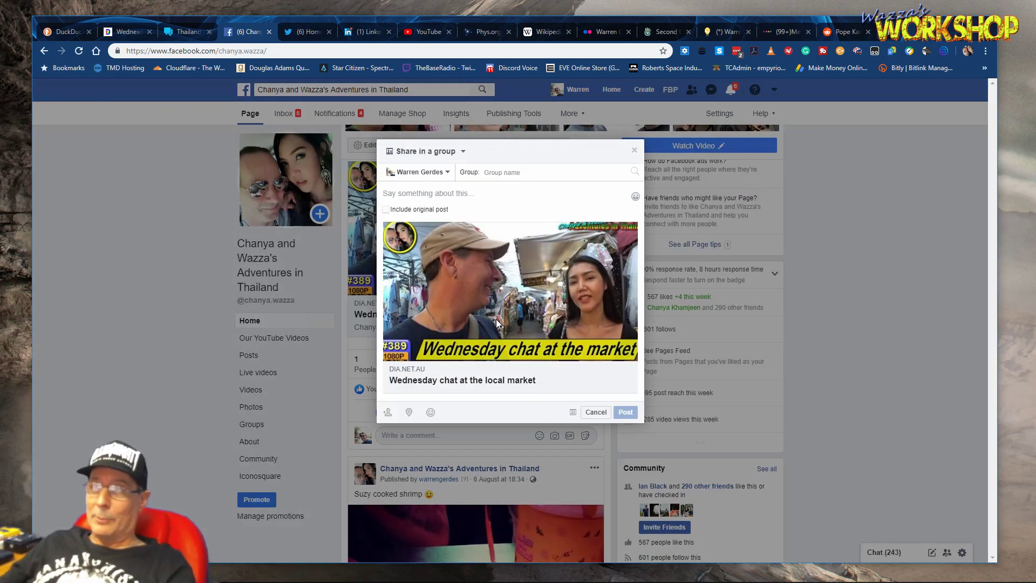
left_click(386, 210)
left_click(514, 172)
type("v")
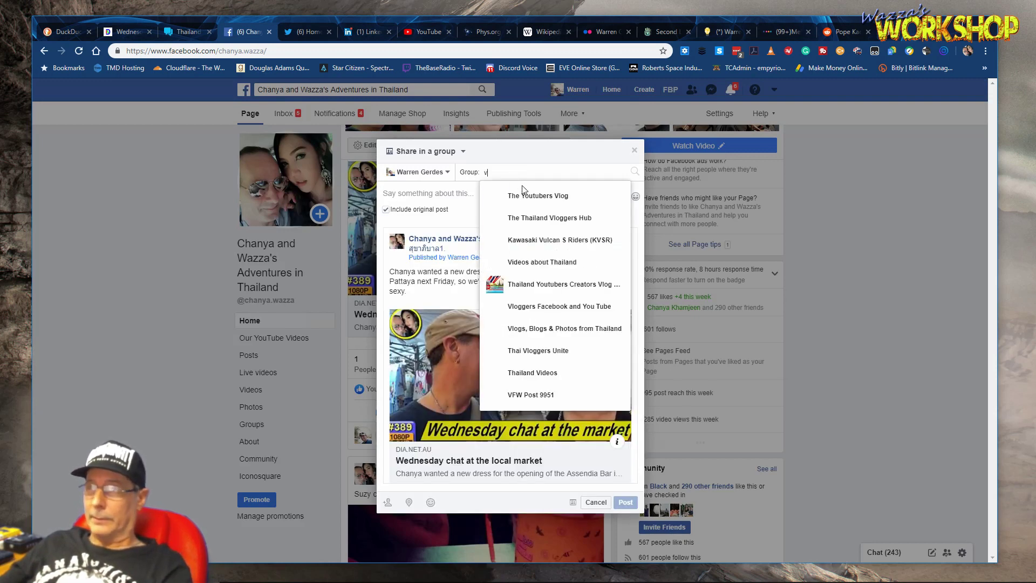
left_click(552, 203)
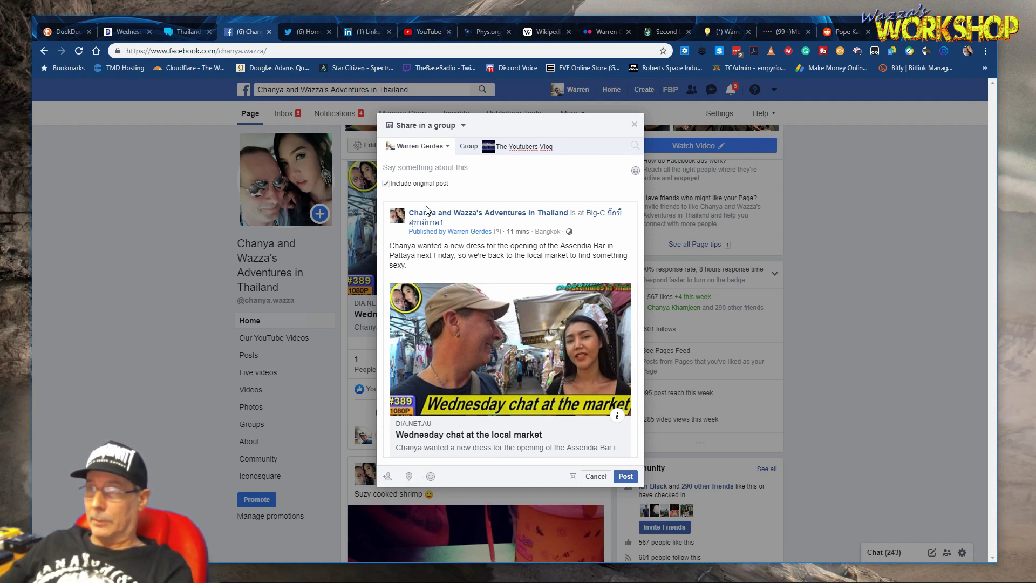
left_click(627, 478)
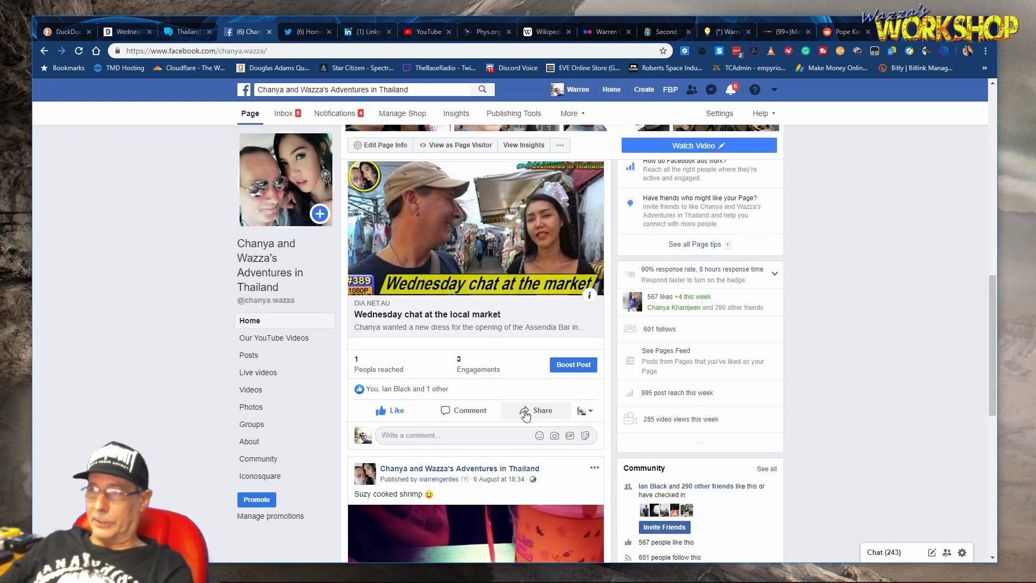
- Share the Wednesday chat post in The Thailand Vloggers Hub group with the original post included
left_click(527, 411)
left_click(534, 485)
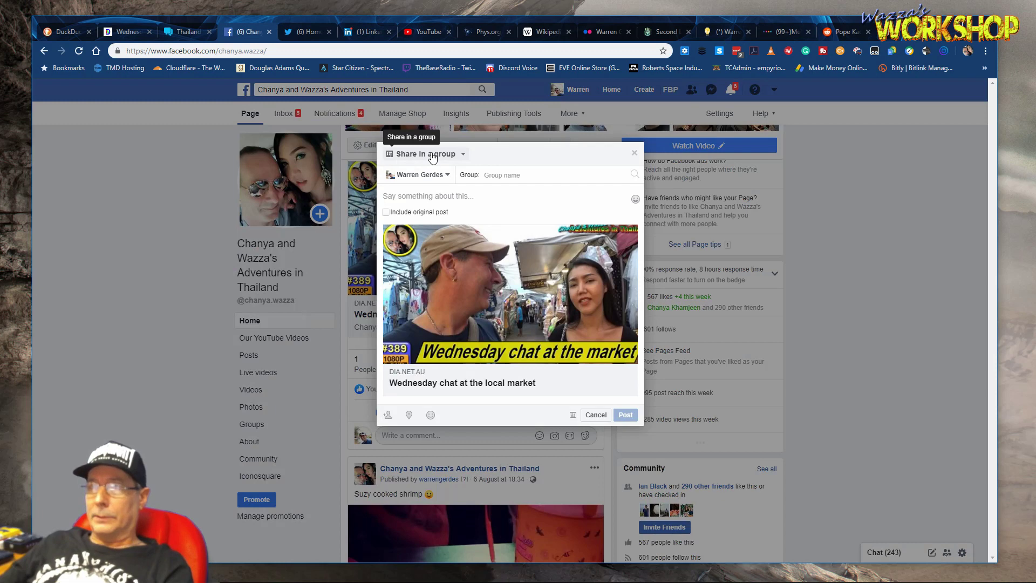
left_click(491, 175)
type("v")
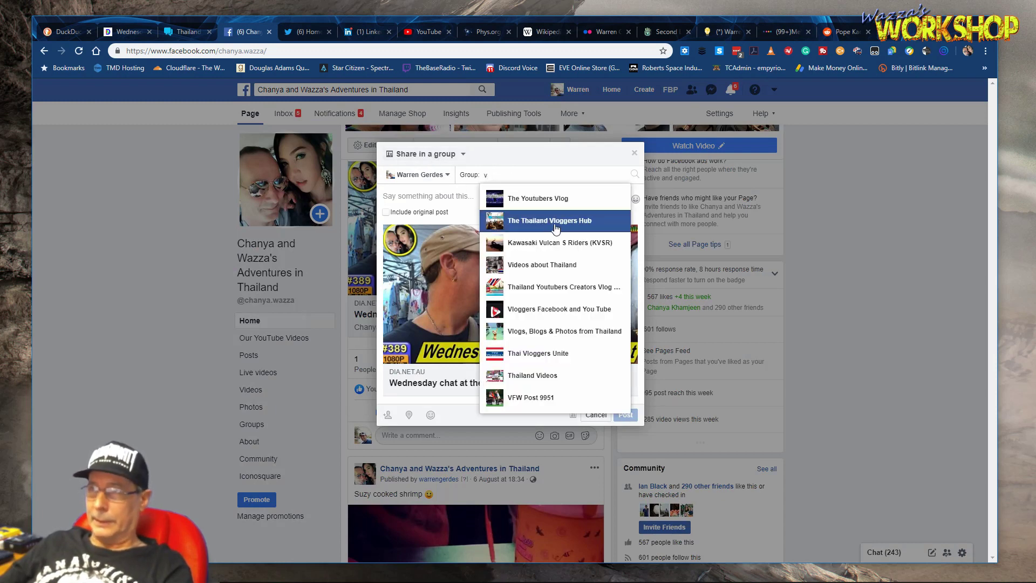
left_click(556, 222)
left_click(386, 212)
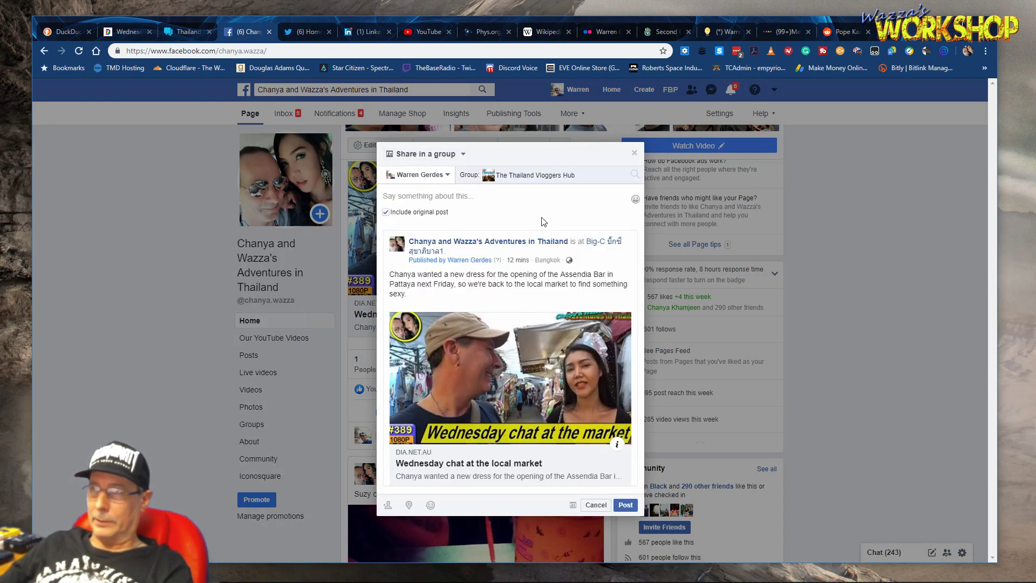
left_click(625, 508)
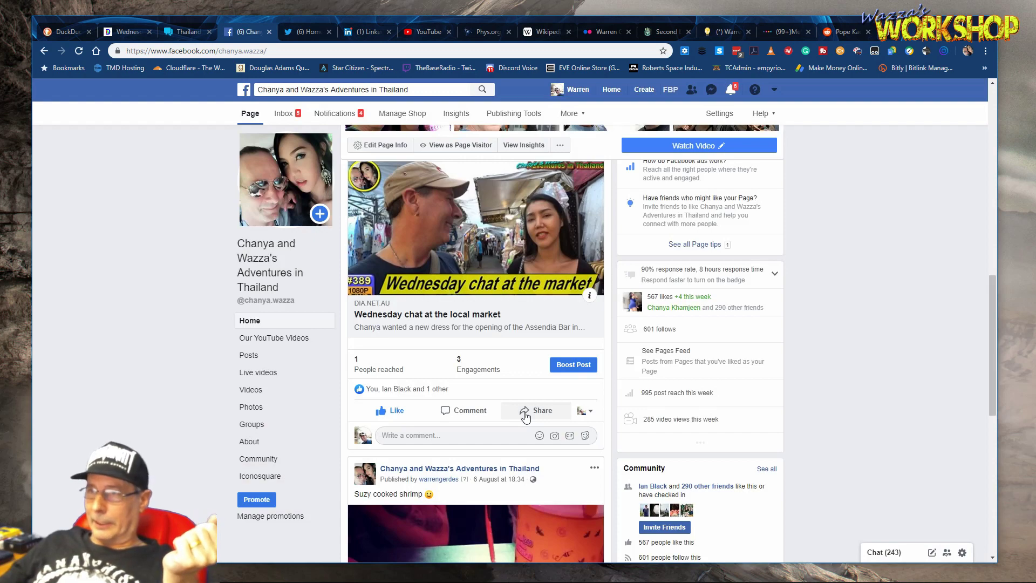
- Share the Wednesday chat post in the Thailand Youtubers Creators Vlog Channels group, leaving out the original post
left_click(525, 416)
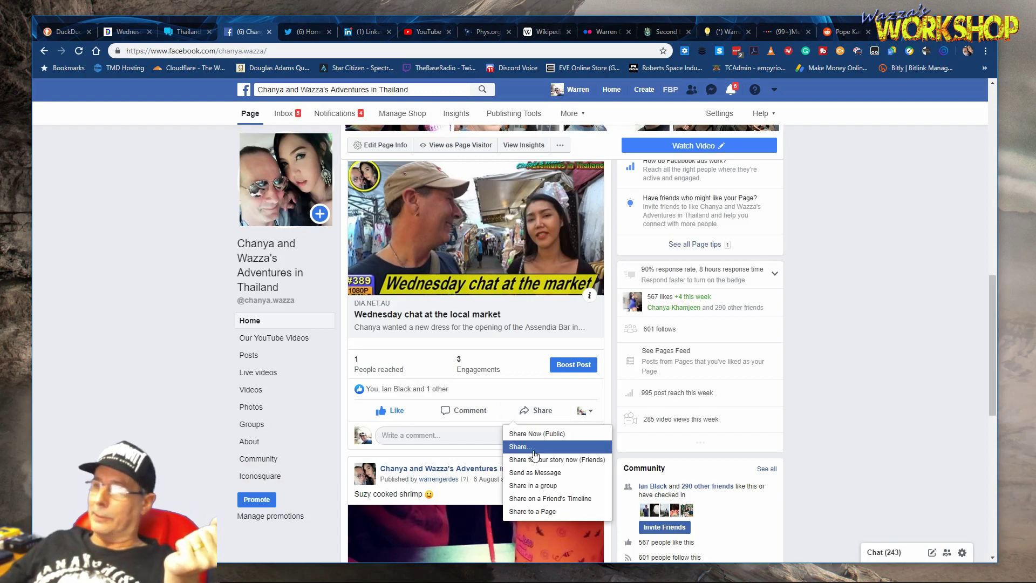
left_click(543, 481)
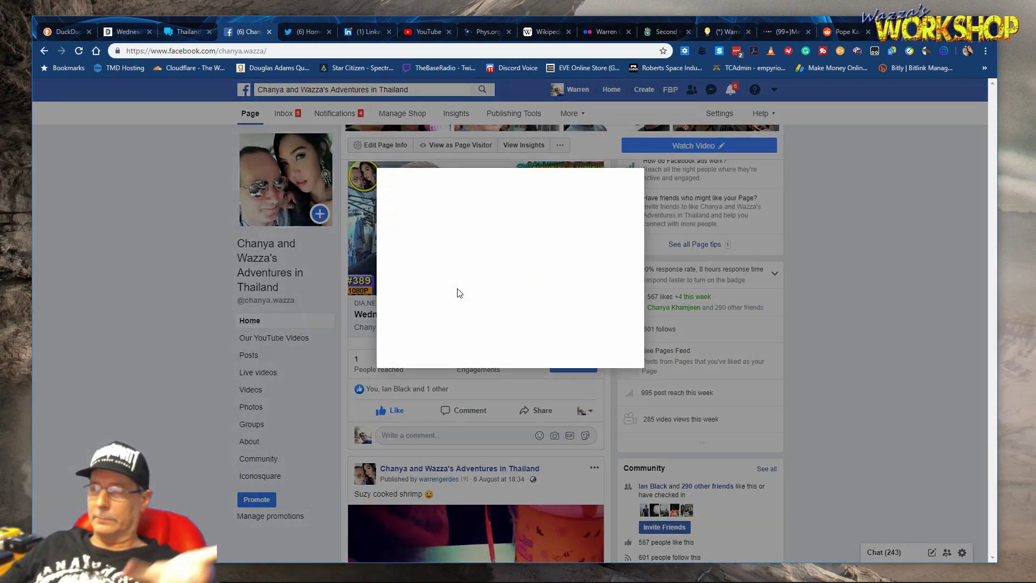
left_click(540, 176)
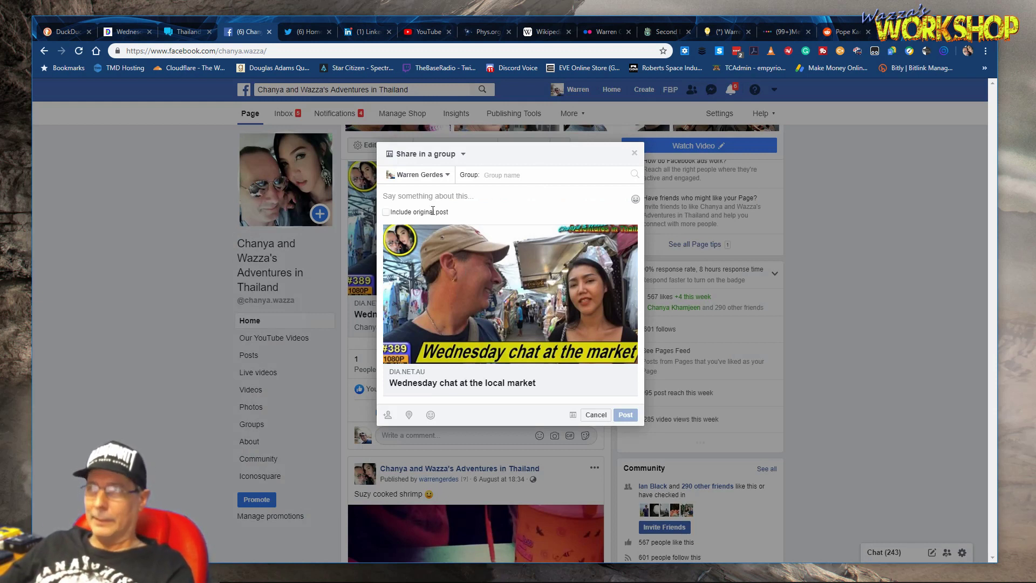
type("v")
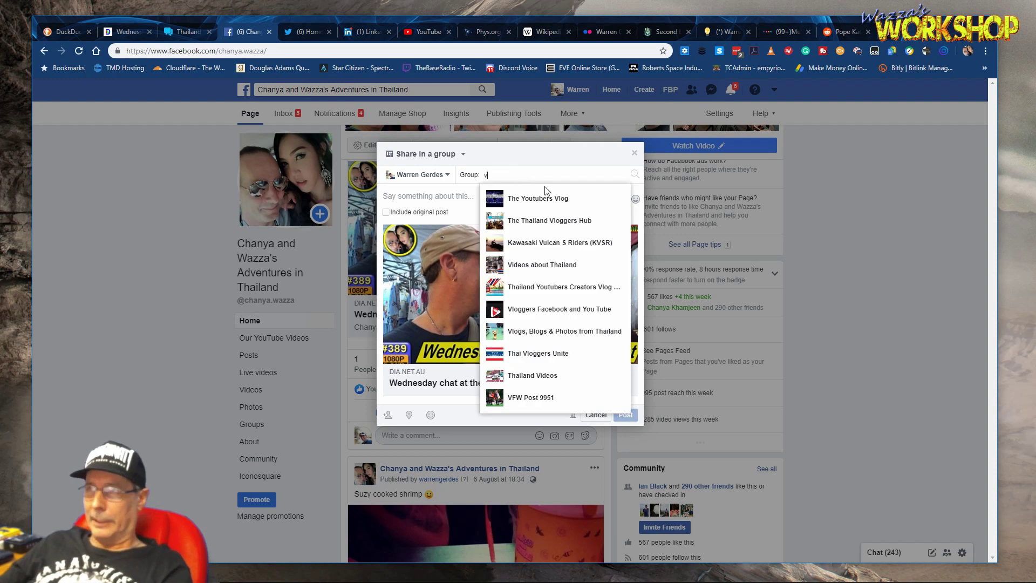
left_click(549, 289)
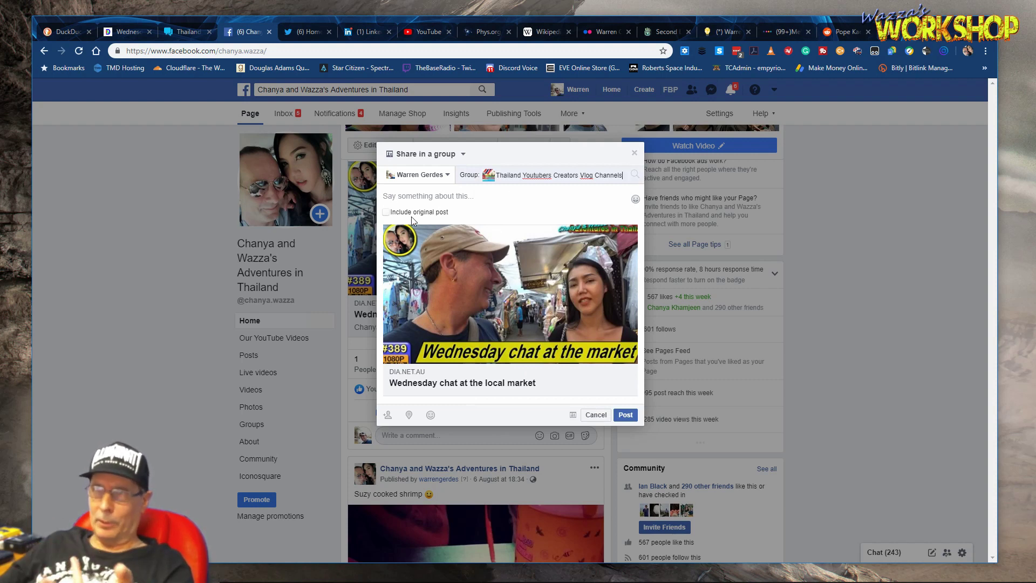
left_click(386, 213)
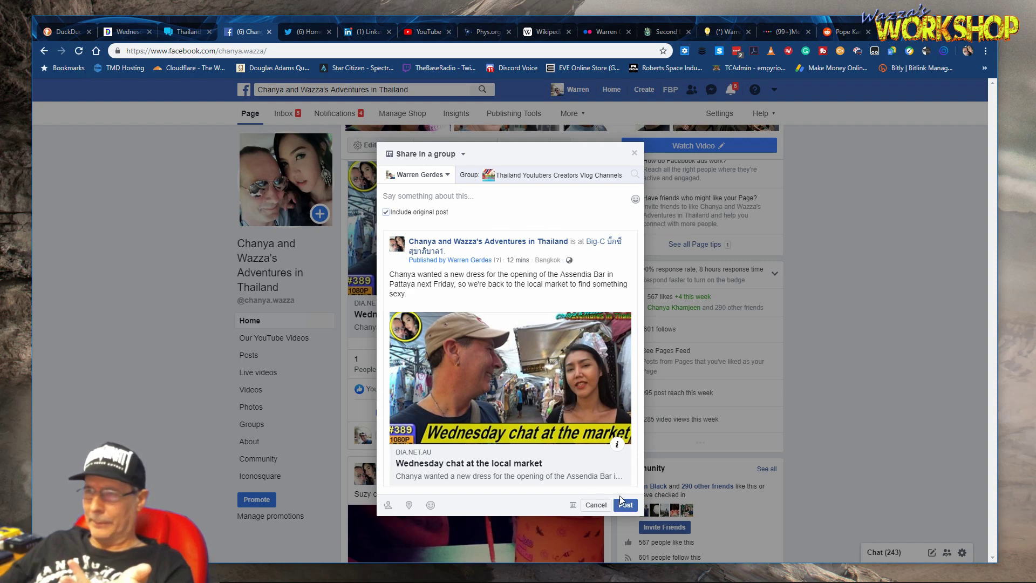
left_click(386, 213)
left_click(626, 415)
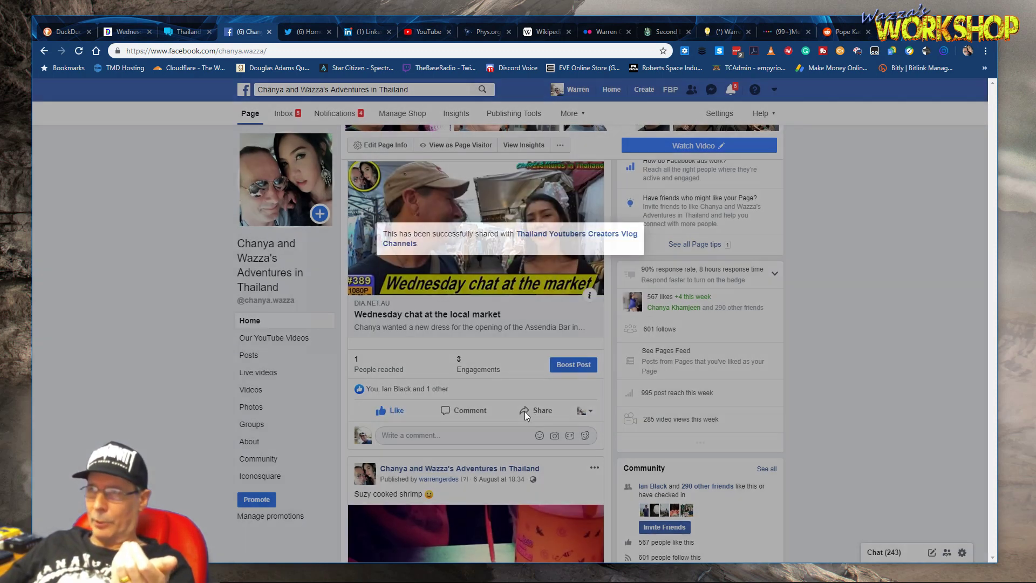
- Share the Wednesday chat post once more in the Thailand Youtubers Creators Vlog Channels group without the original post
left_click(525, 411)
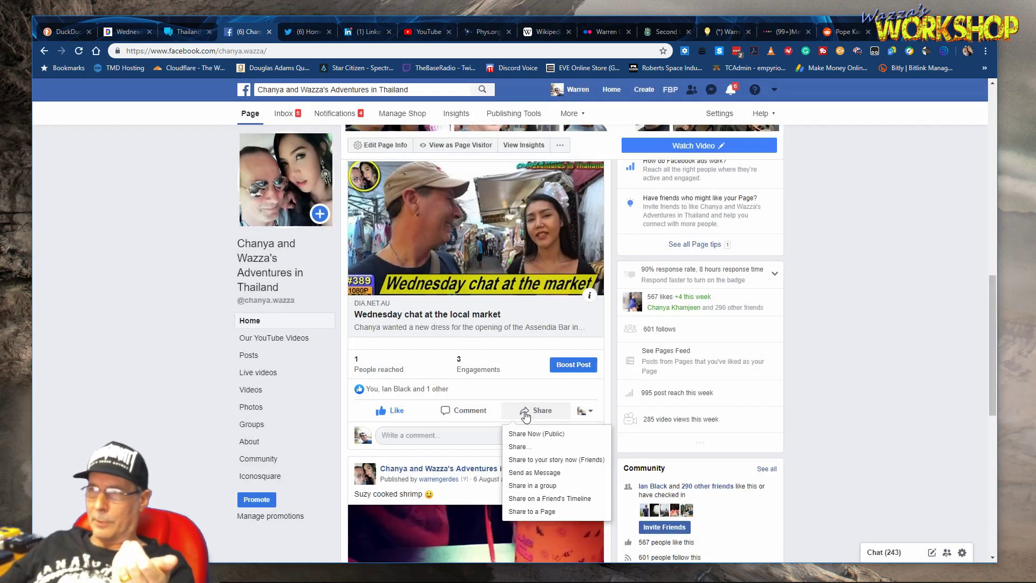
left_click(556, 486)
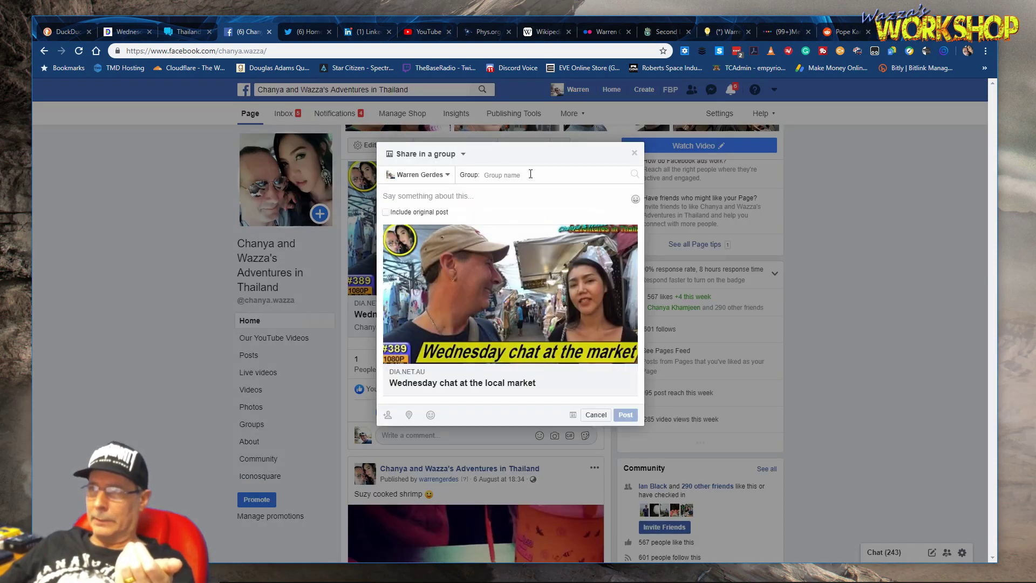
left_click(532, 175)
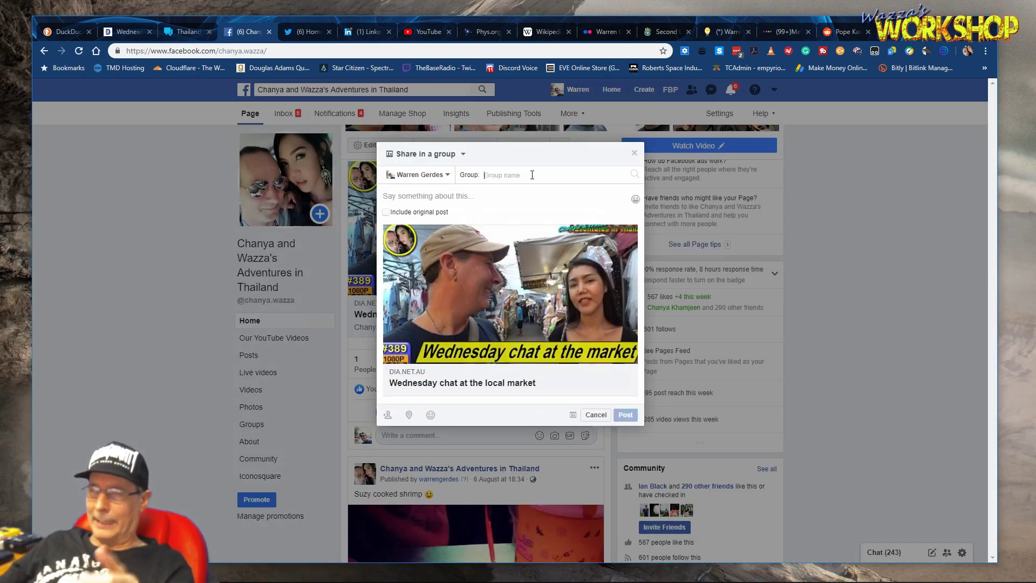
type("v")
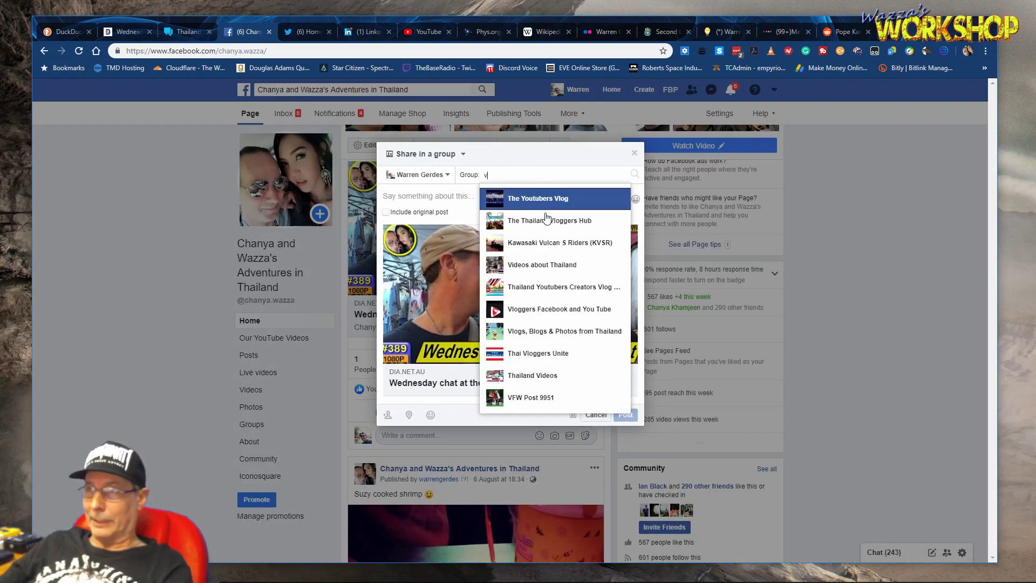
left_click(557, 291)
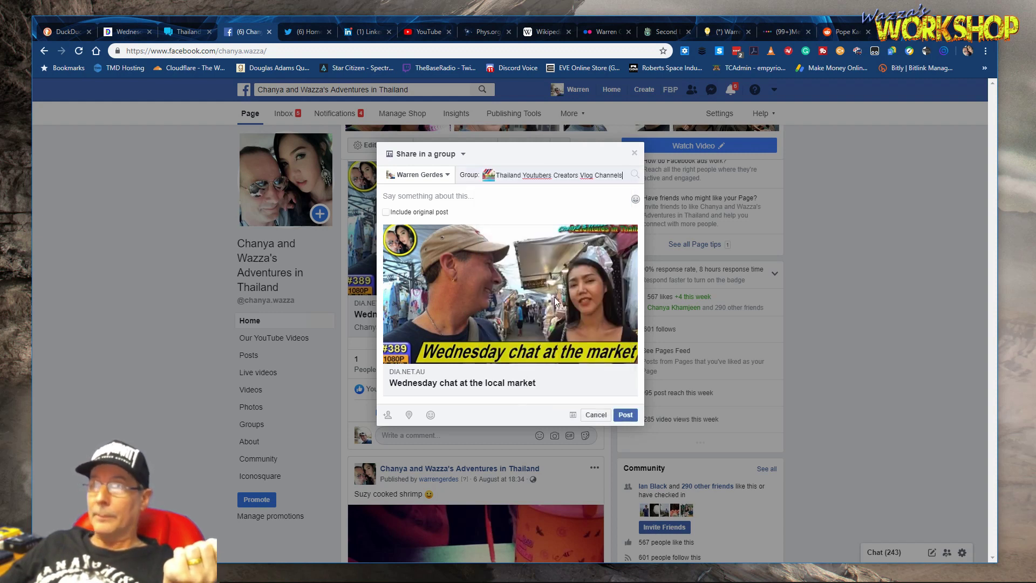
left_click(624, 414)
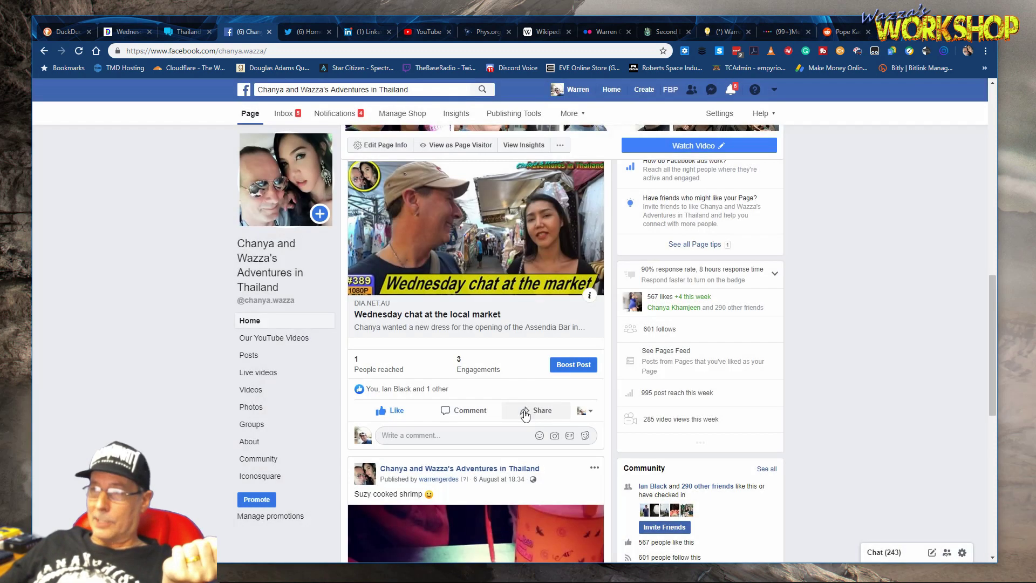
- Share the Wednesday chat post in the Vloggers Facebook and You Tube group without the original post
left_click(523, 410)
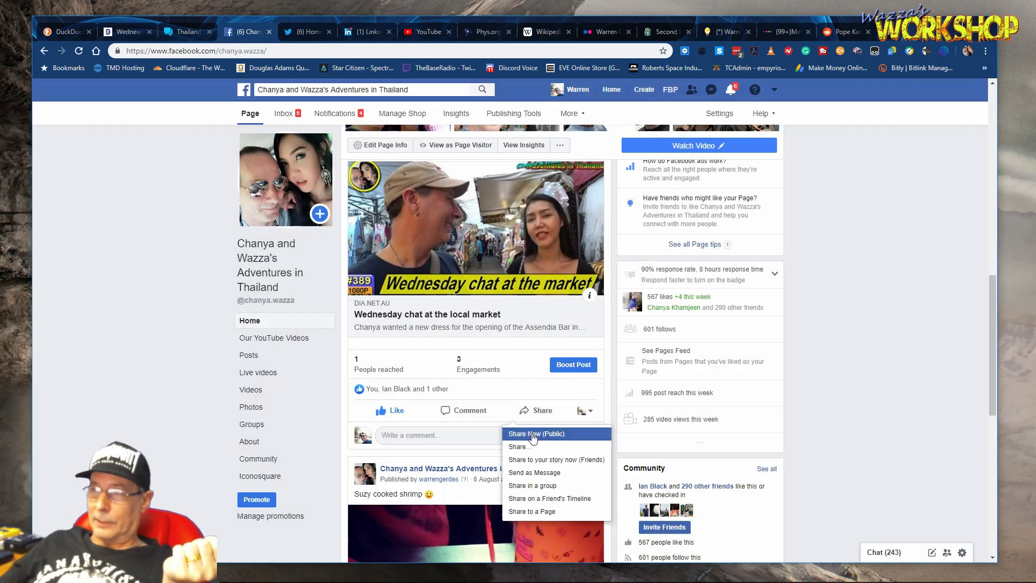
left_click(542, 475)
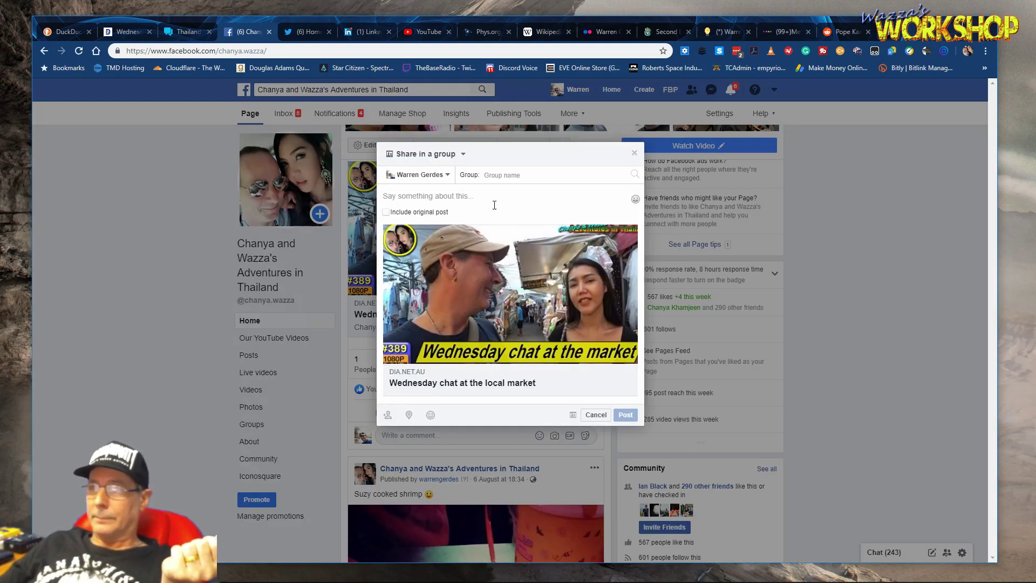
type("v")
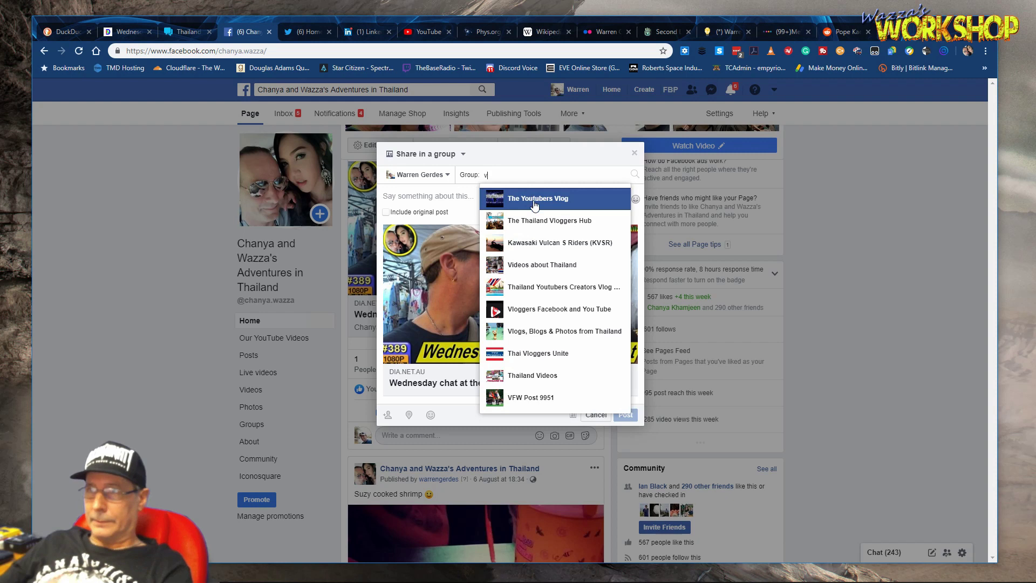
left_click(541, 314)
left_click(627, 415)
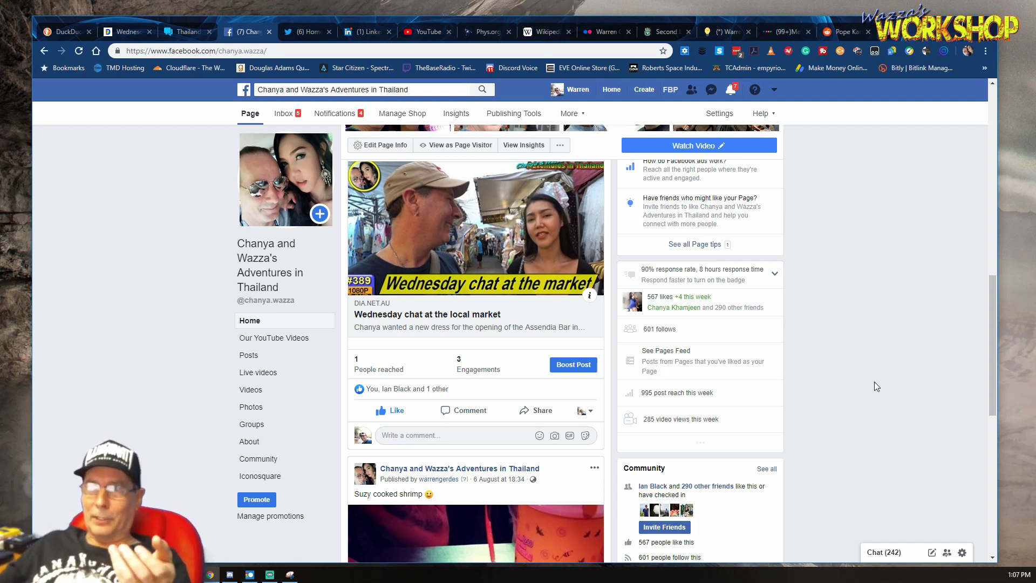
- Switch to the YouTube Creators videos page and close the browser window
left_click(428, 31)
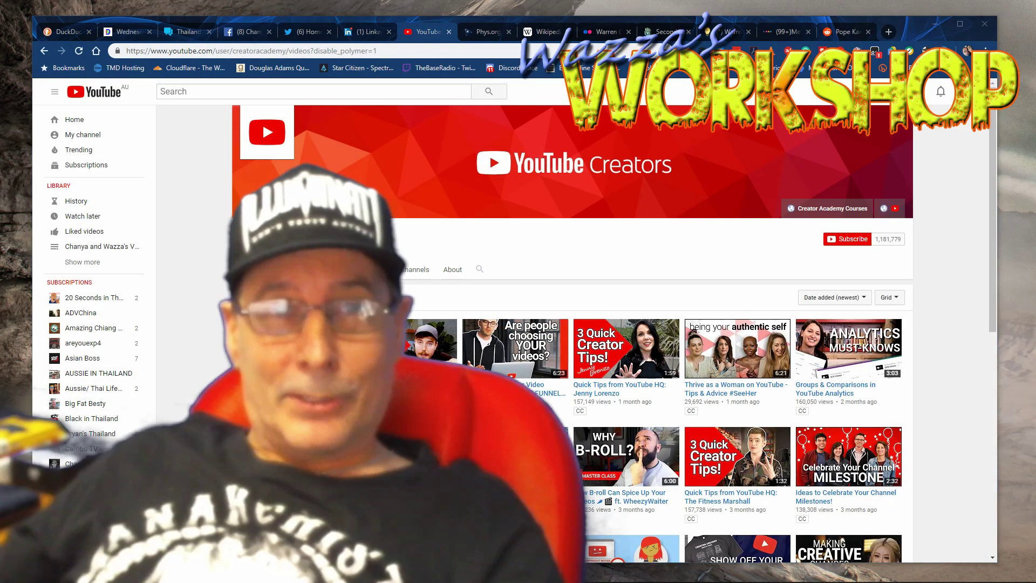
left_click(982, 25)
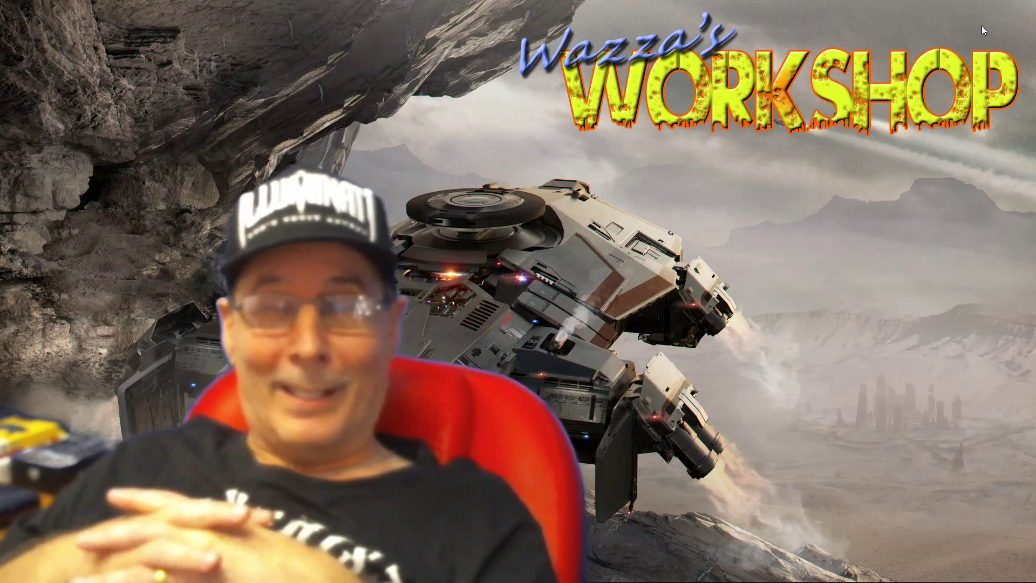